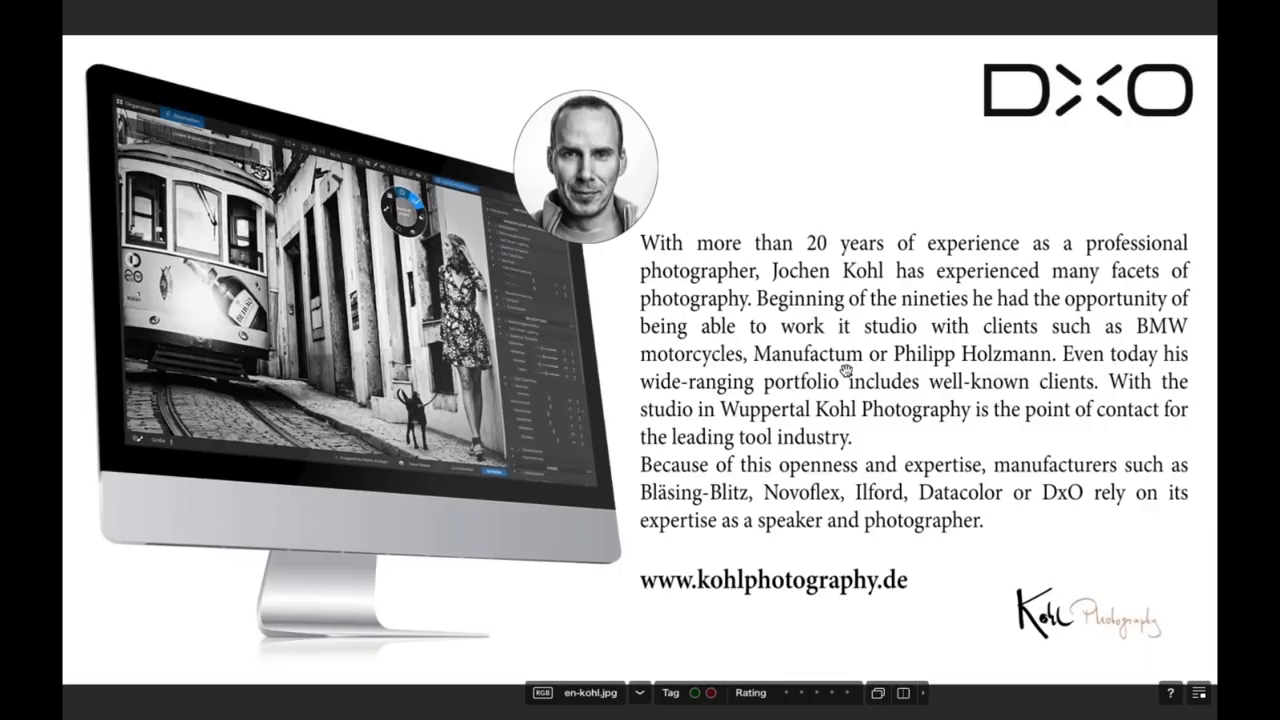
- Leave the full-screen view of en-kohl.jpg and look through the folder tree
key("Escape")
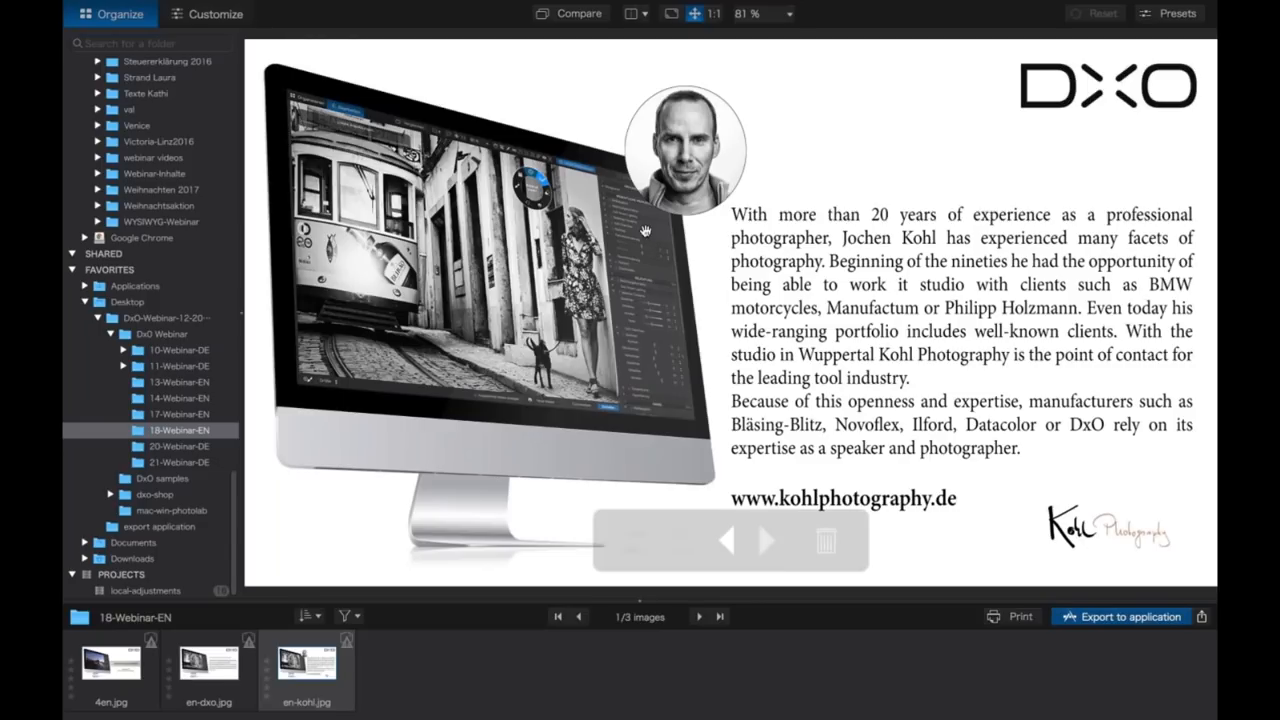
scroll(189, 117, "up", 10)
scroll(189, 117, "up", 12)
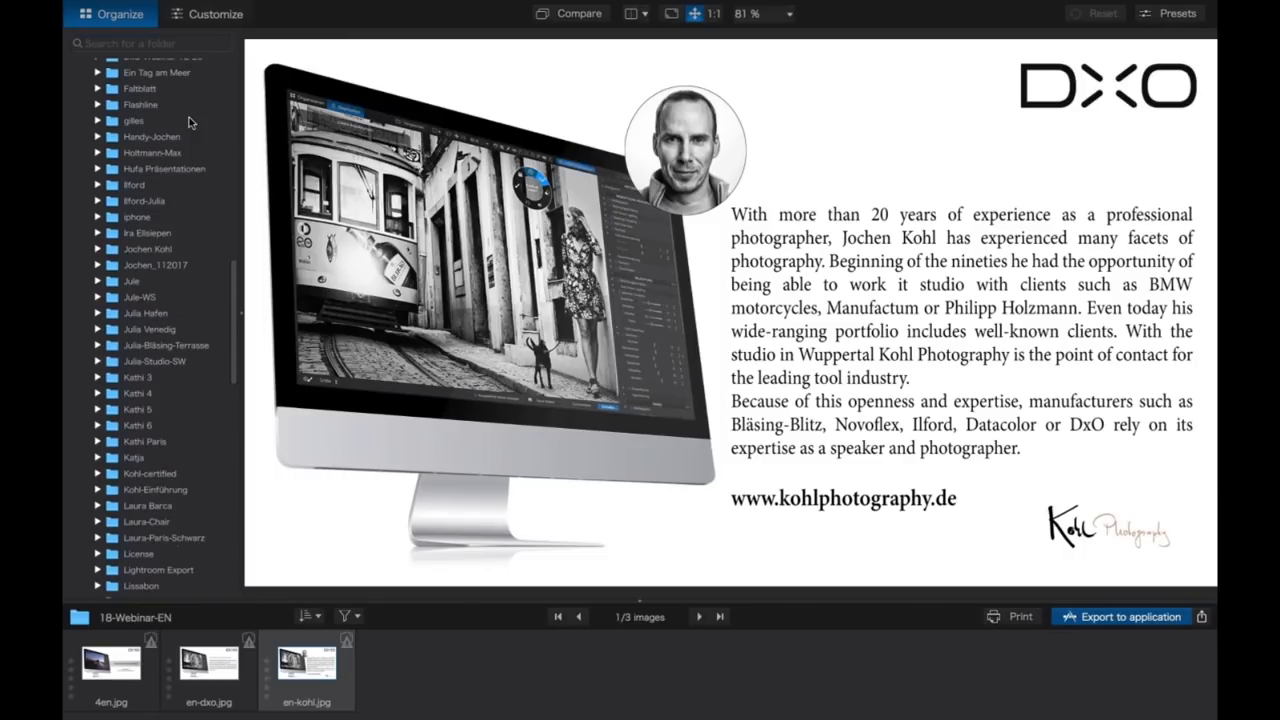
scroll(185, 245, "down", 15)
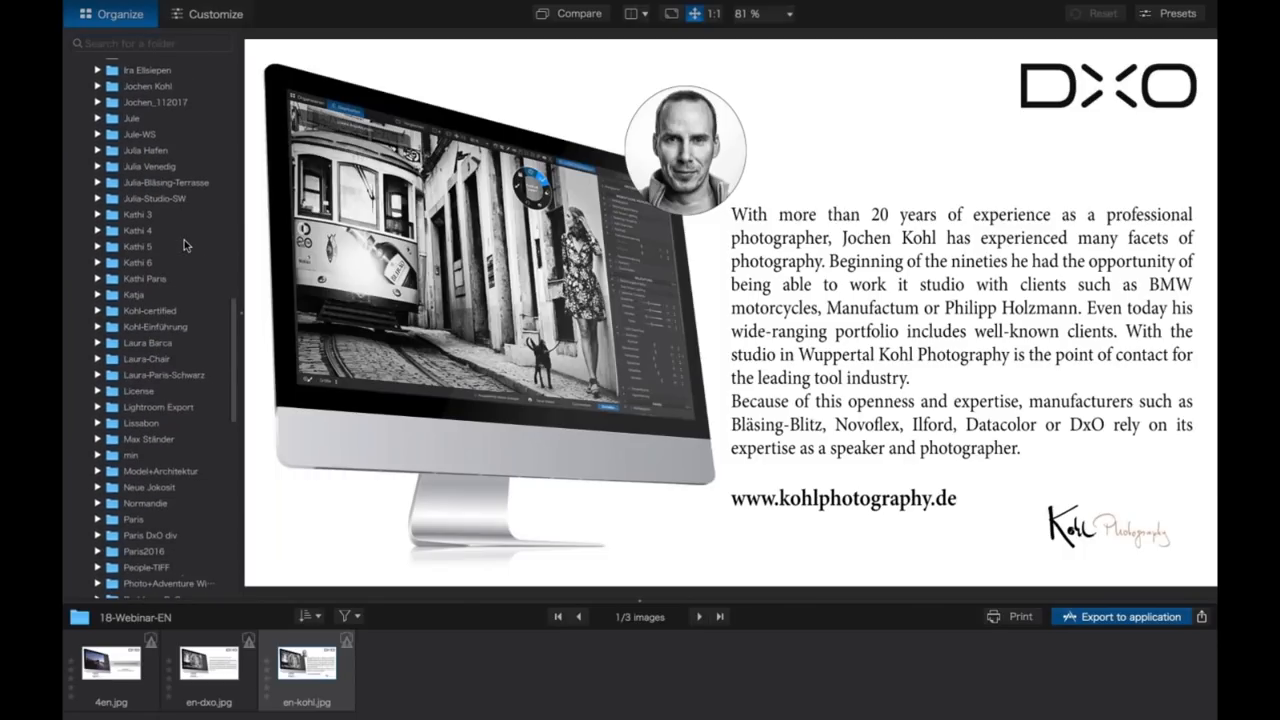
scroll(185, 245, "down", 5)
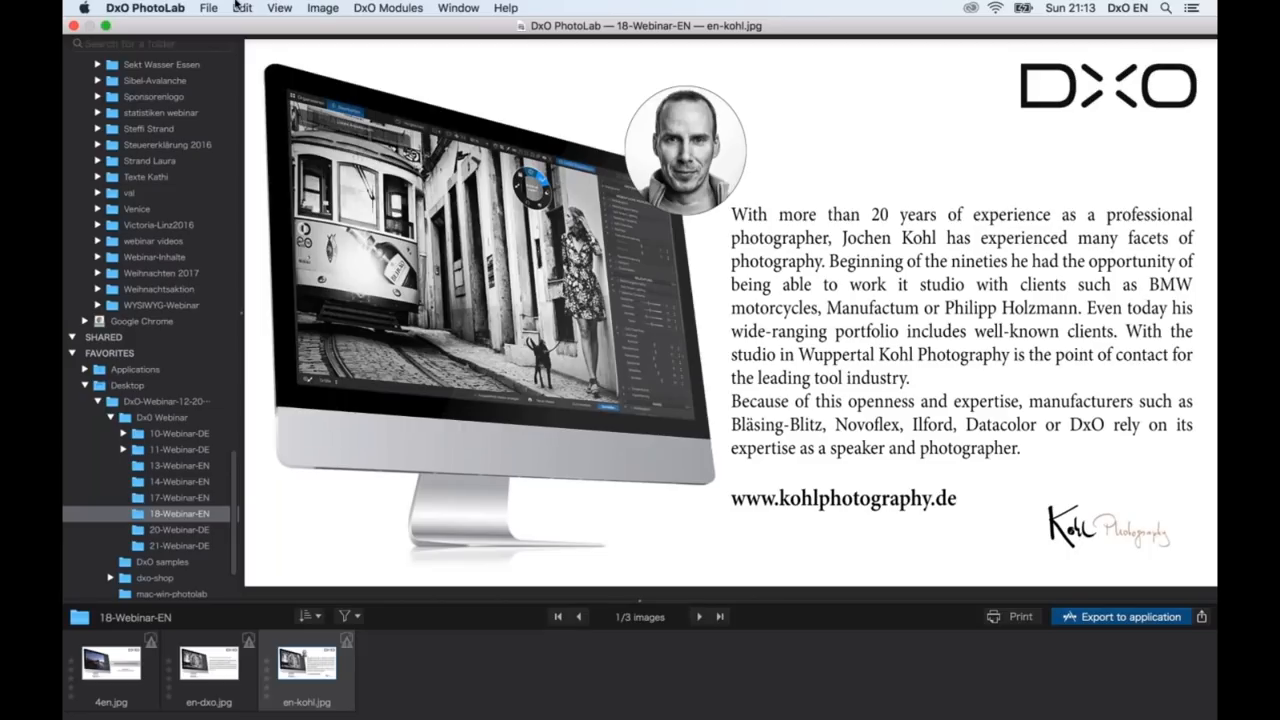
- Review the General, Display, Thumbnails, Process and Advanced preferences and close them without changes
left_click(183, 8)
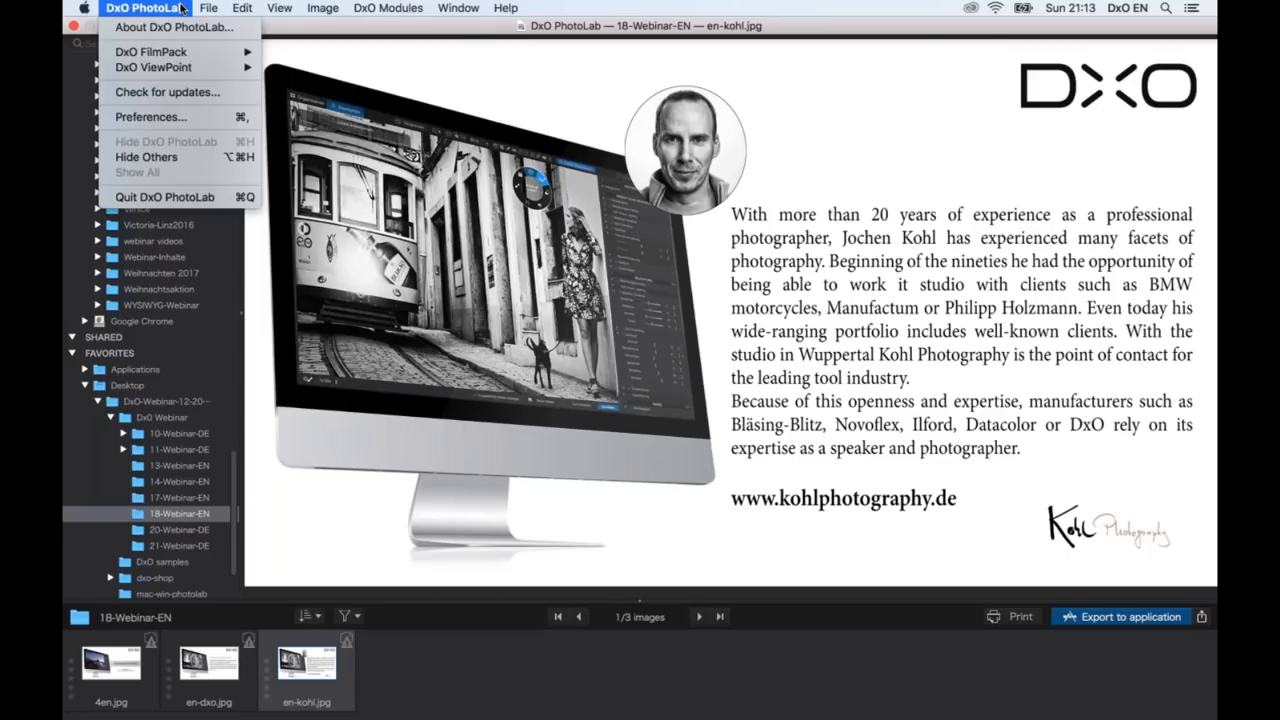
mouse_move(171, 58)
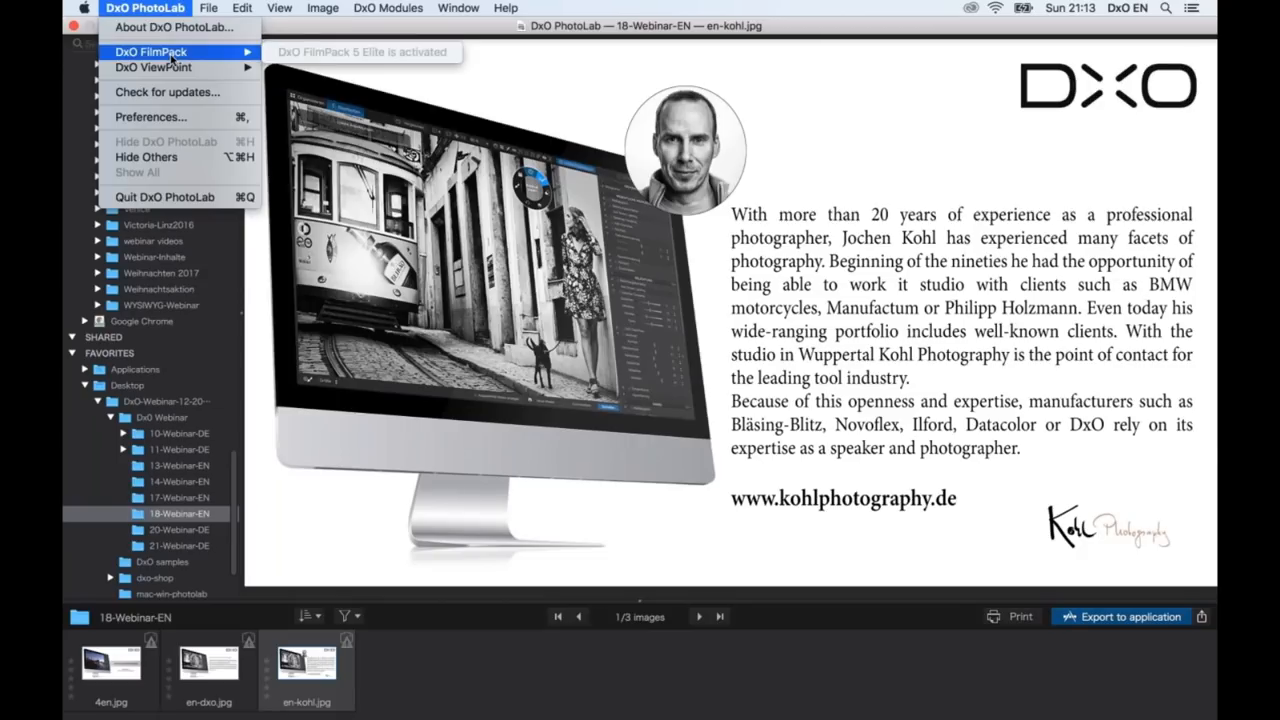
left_click(166, 117)
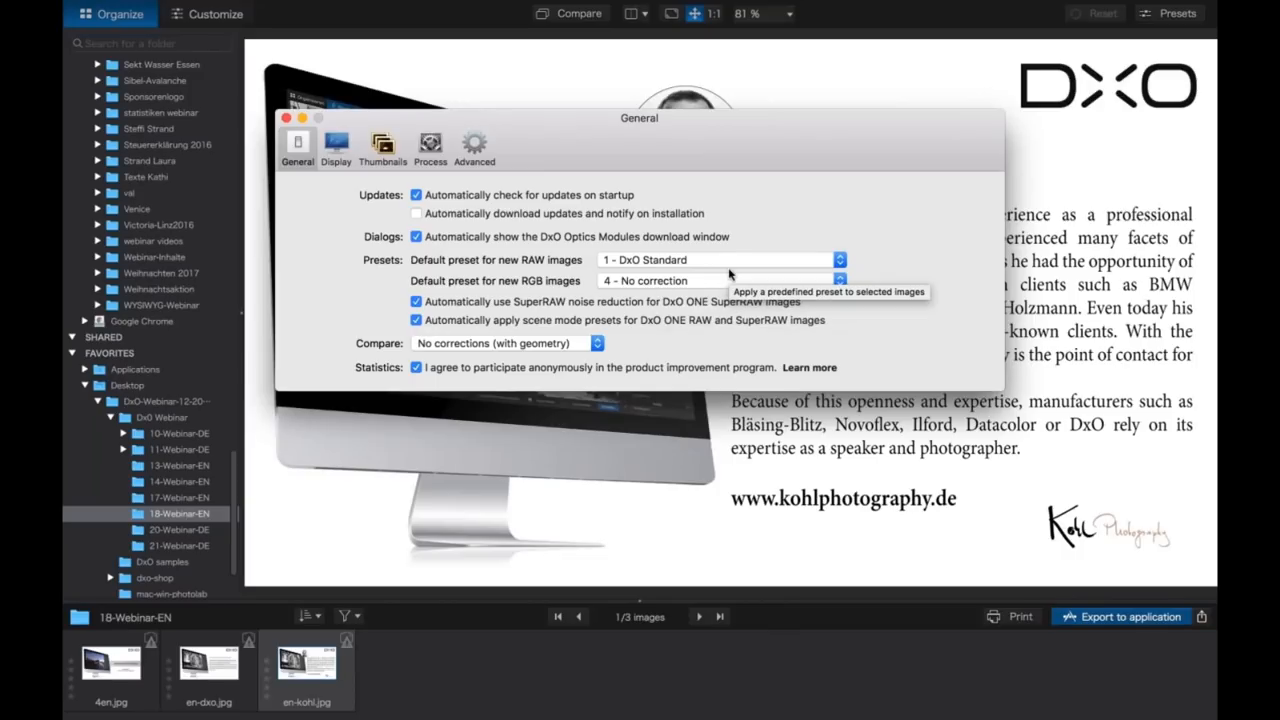
left_click(338, 148)
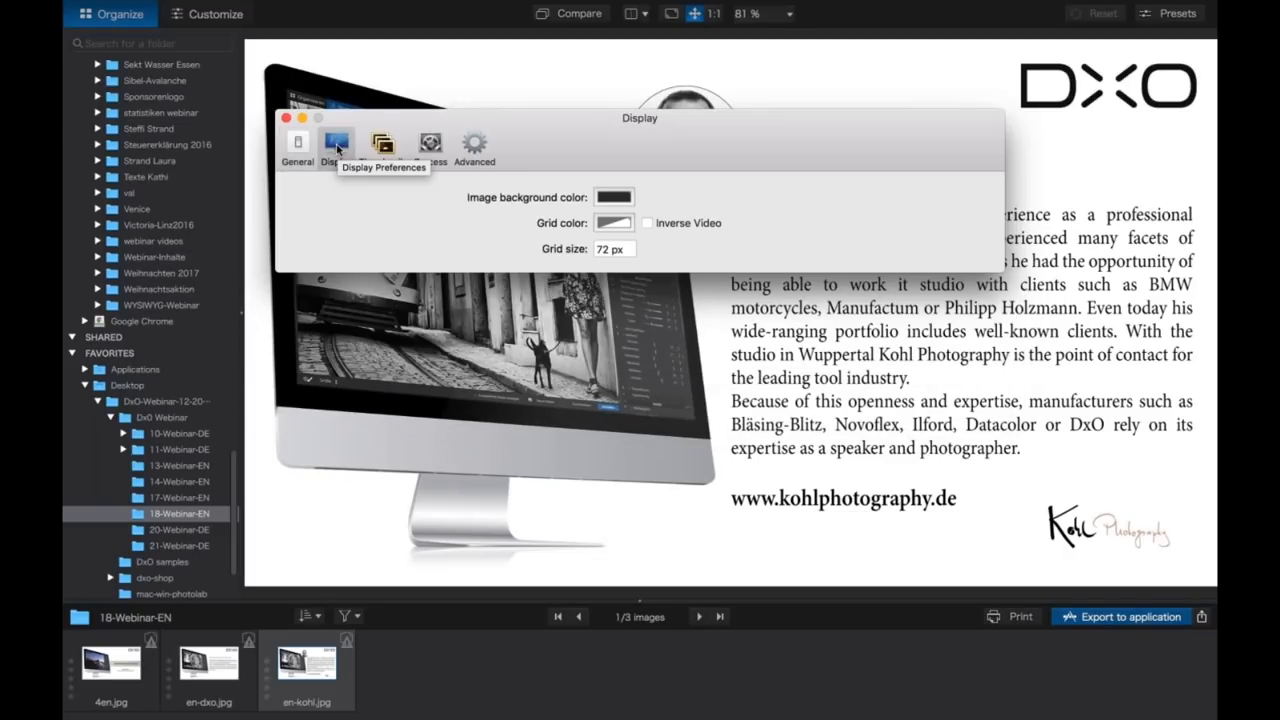
left_click(389, 145)
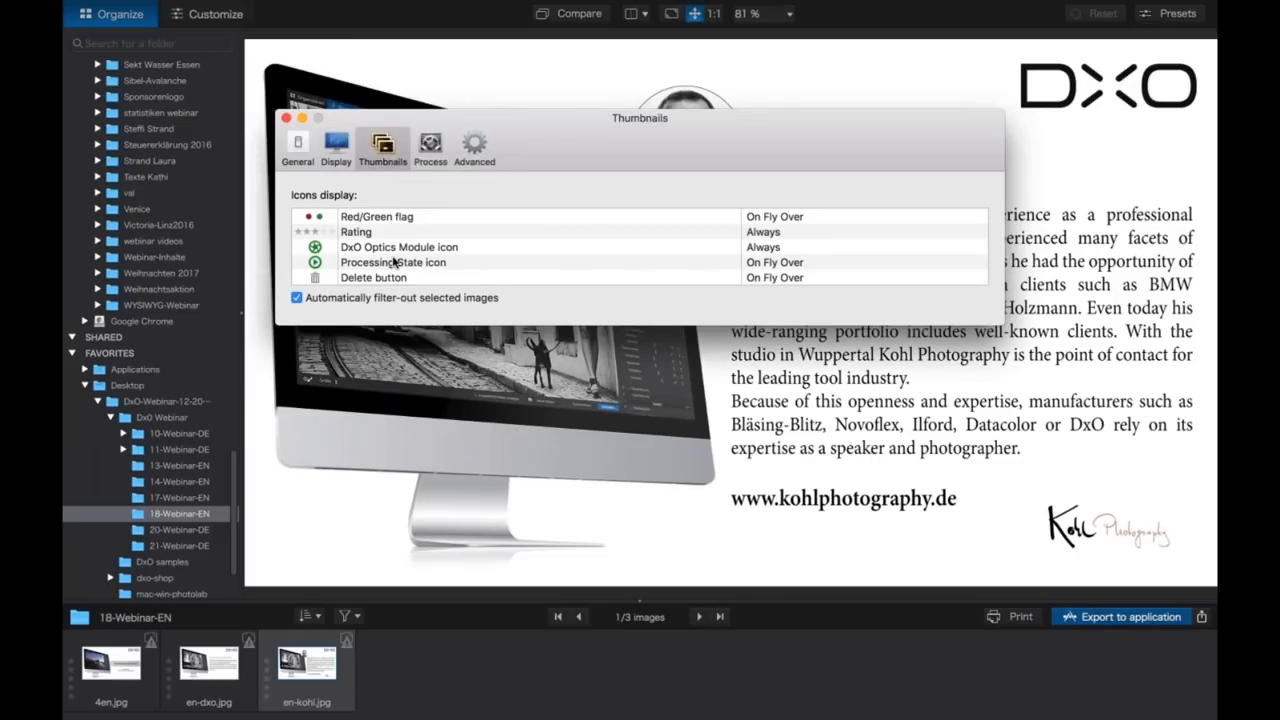
left_click(430, 146)
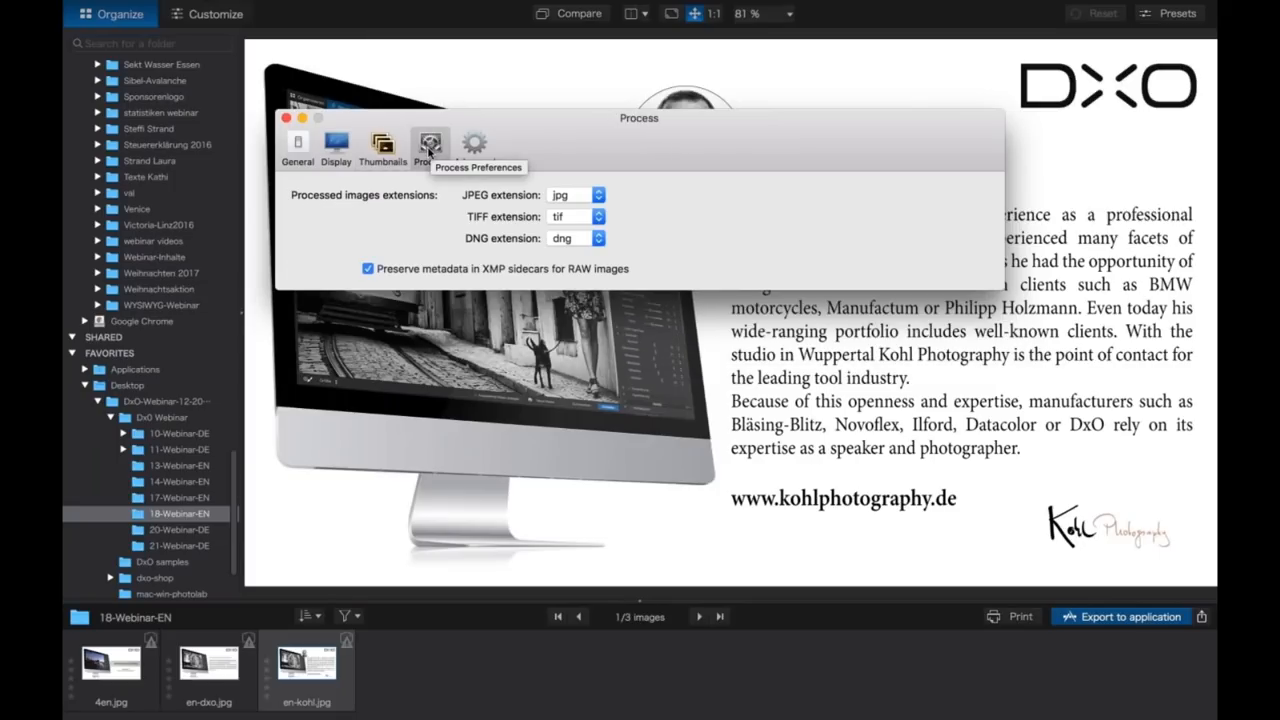
left_click(476, 146)
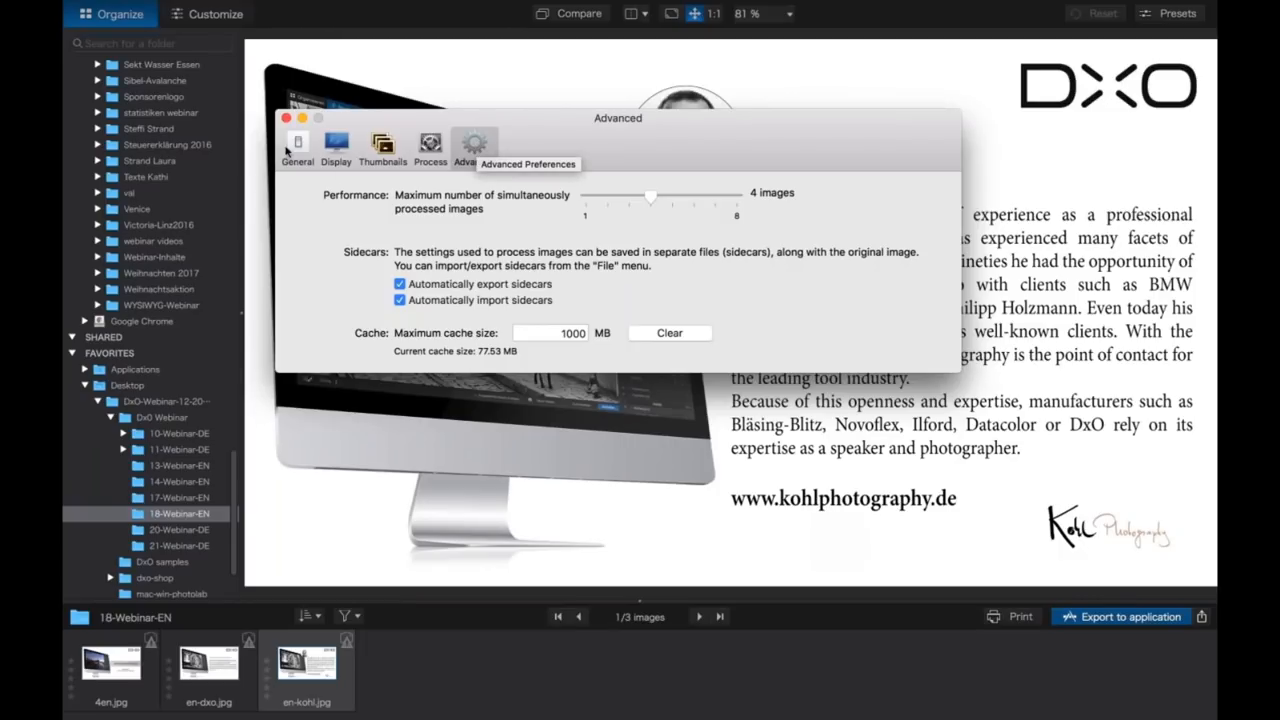
left_click(286, 118)
- Open the DxO samples folder from the folder tree under Desktop
scroll(162, 382, "down", 3)
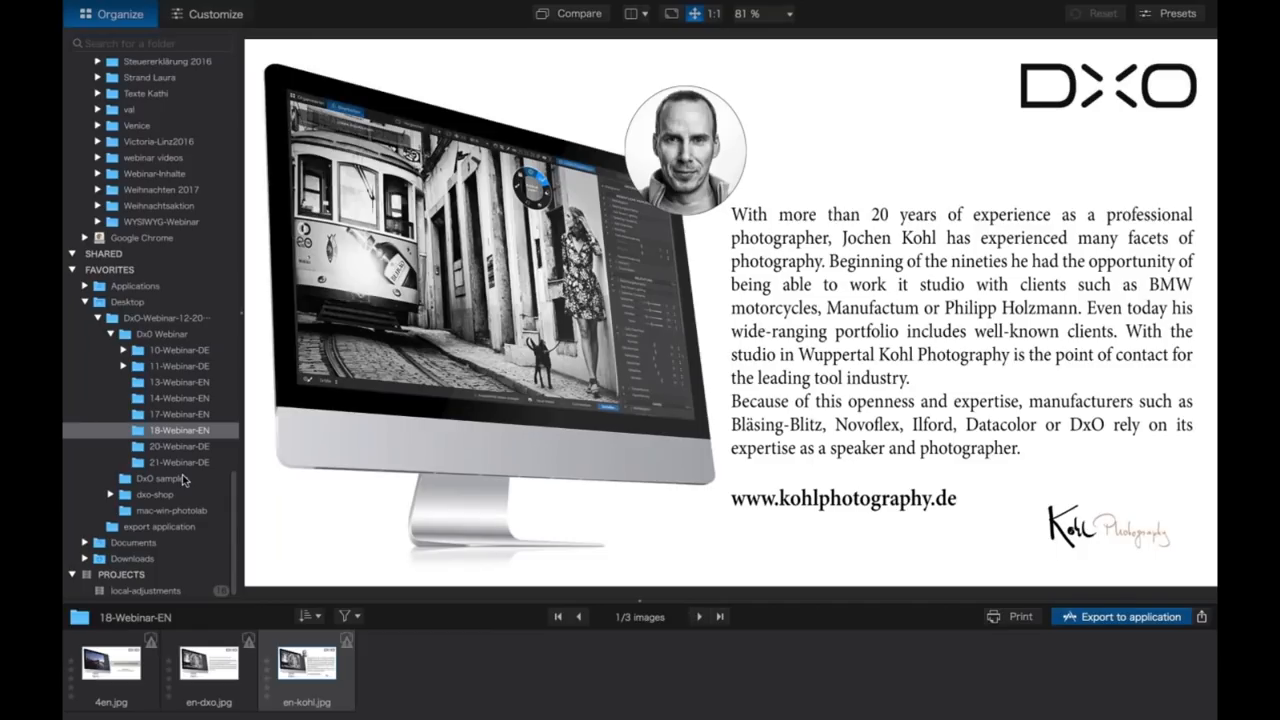
left_click(182, 476)
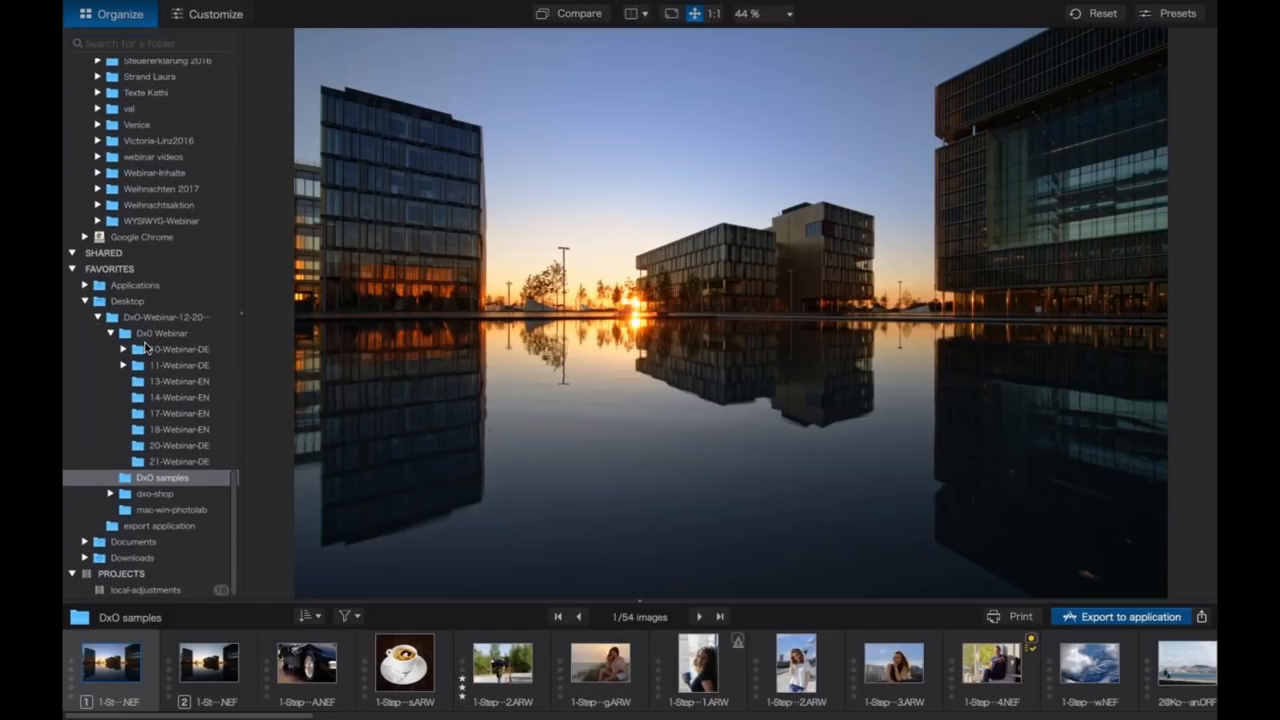
scroll(174, 170, "up", 3)
scroll(174, 170, "down", 3)
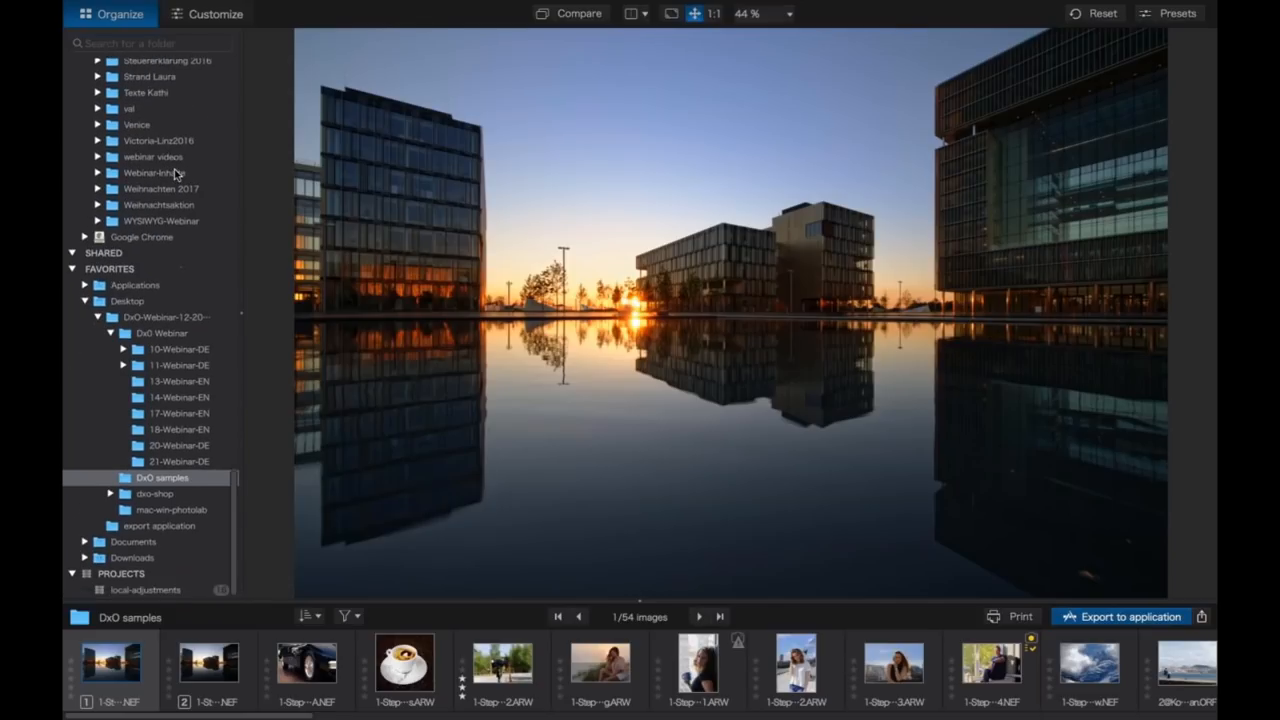
- Rate the first DxO samples image two stars and switch to Customize mode
left_click(70, 688)
left_click(213, 14)
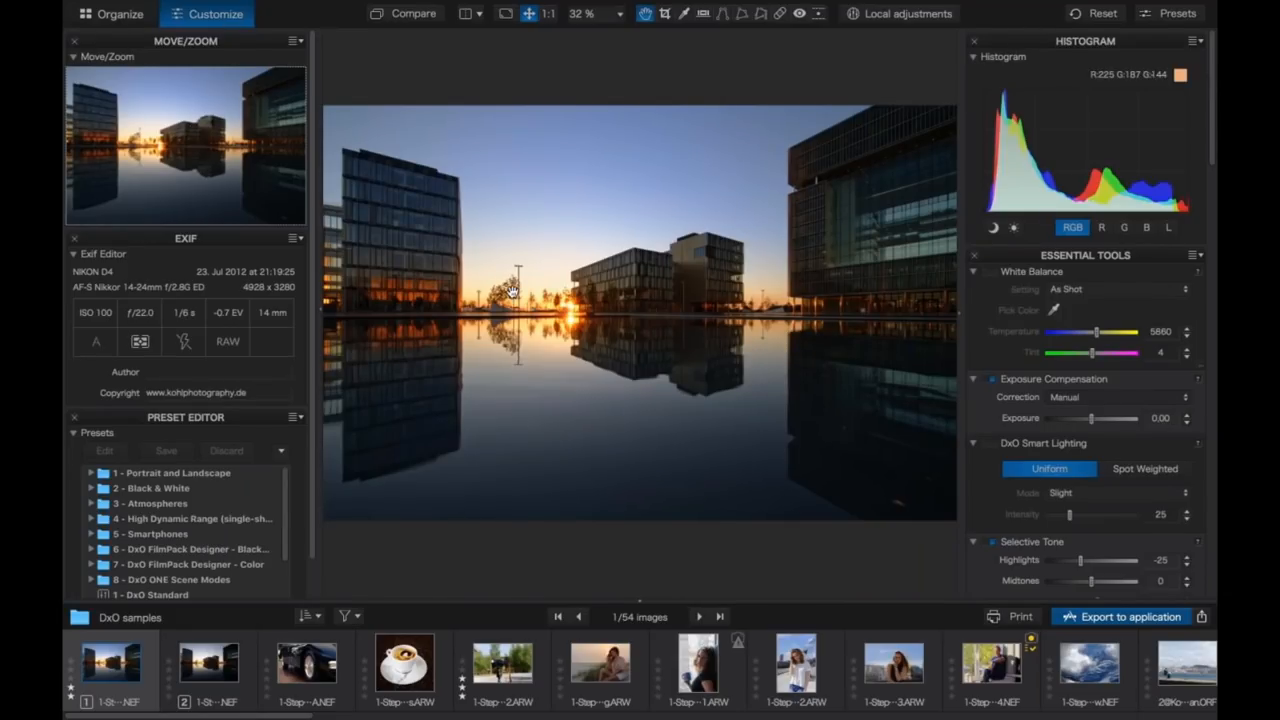
- Examine the available file, edit, view, image, optics module and palette commands
mouse_move(669, 5)
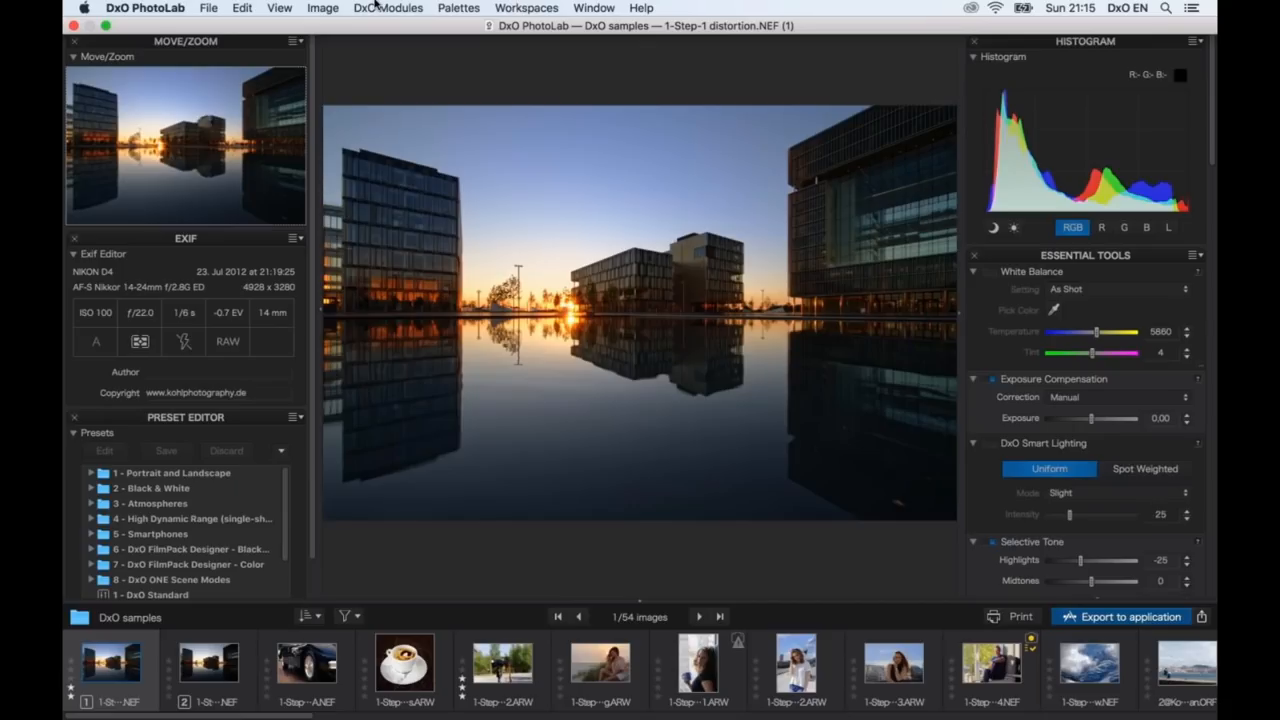
left_click(211, 8)
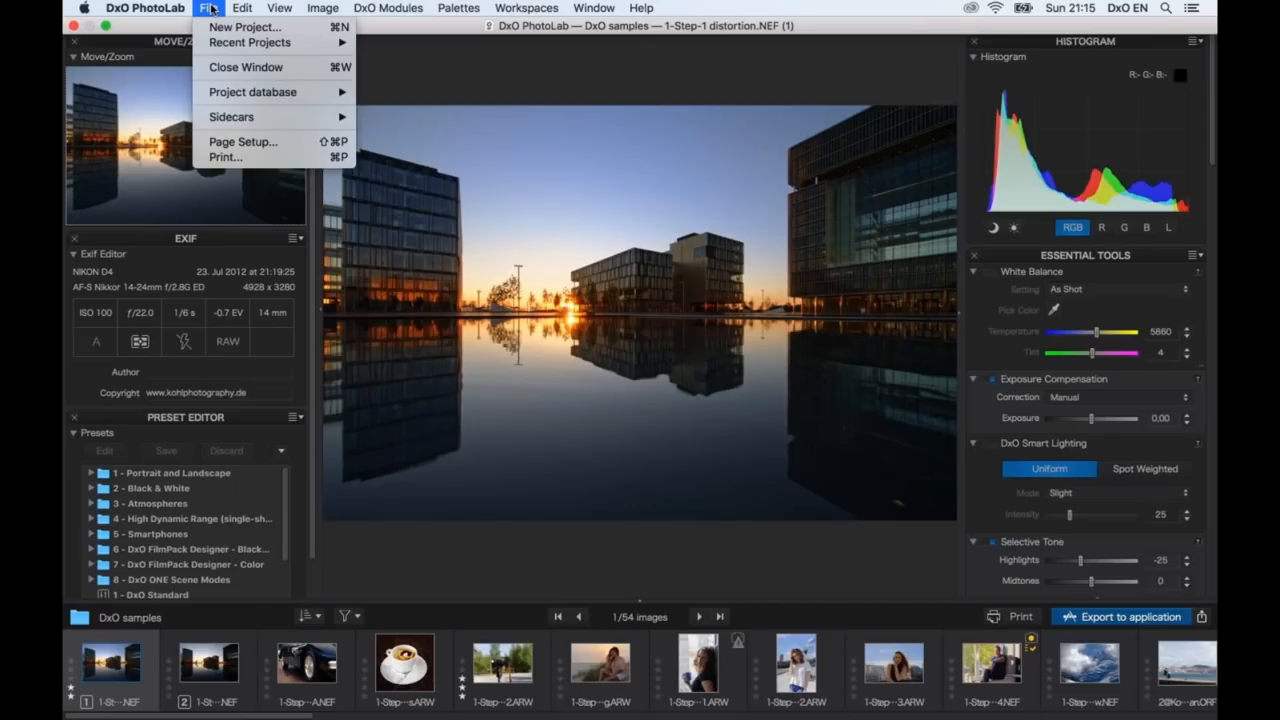
mouse_move(236, 11)
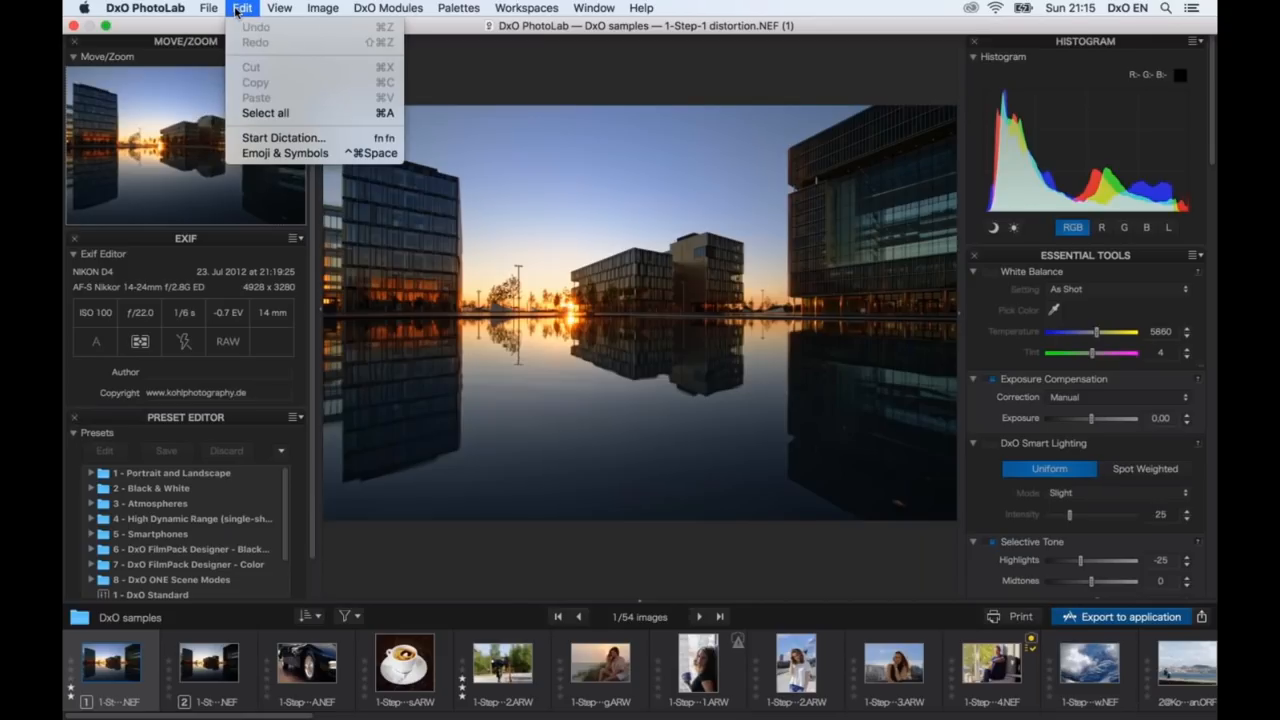
mouse_move(276, 12)
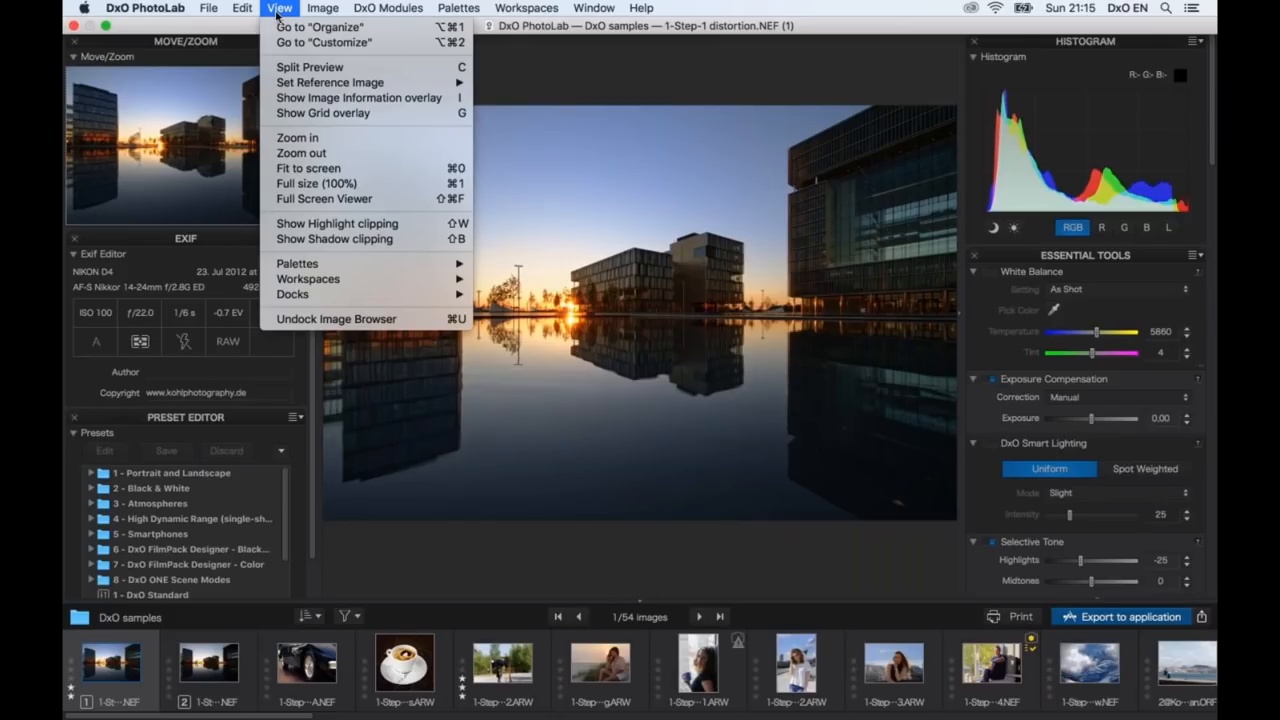
mouse_move(316, 12)
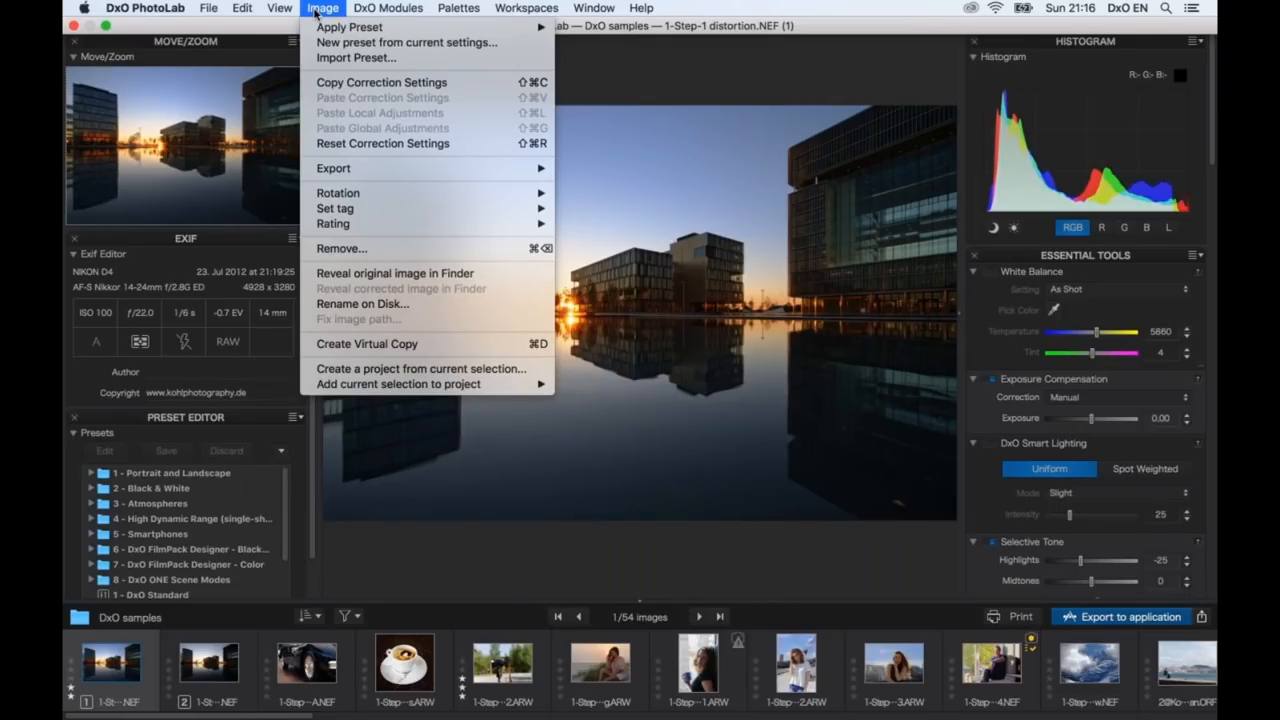
mouse_move(391, 14)
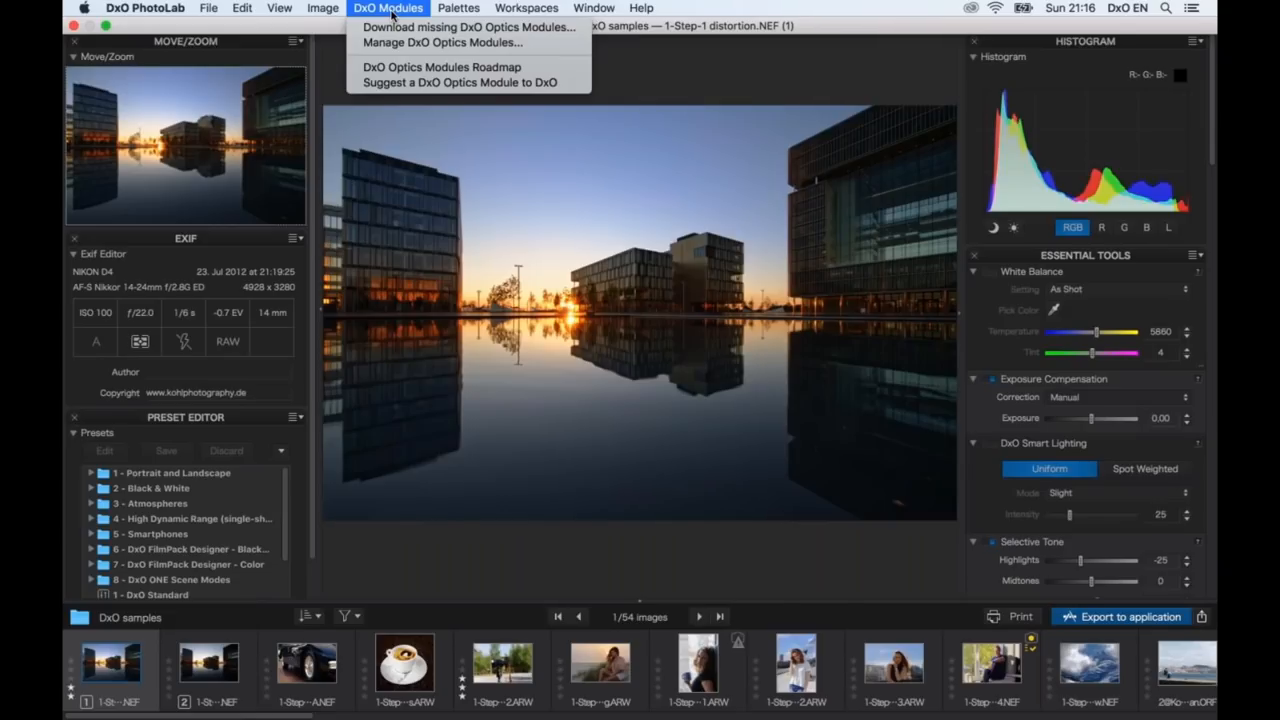
mouse_move(459, 9)
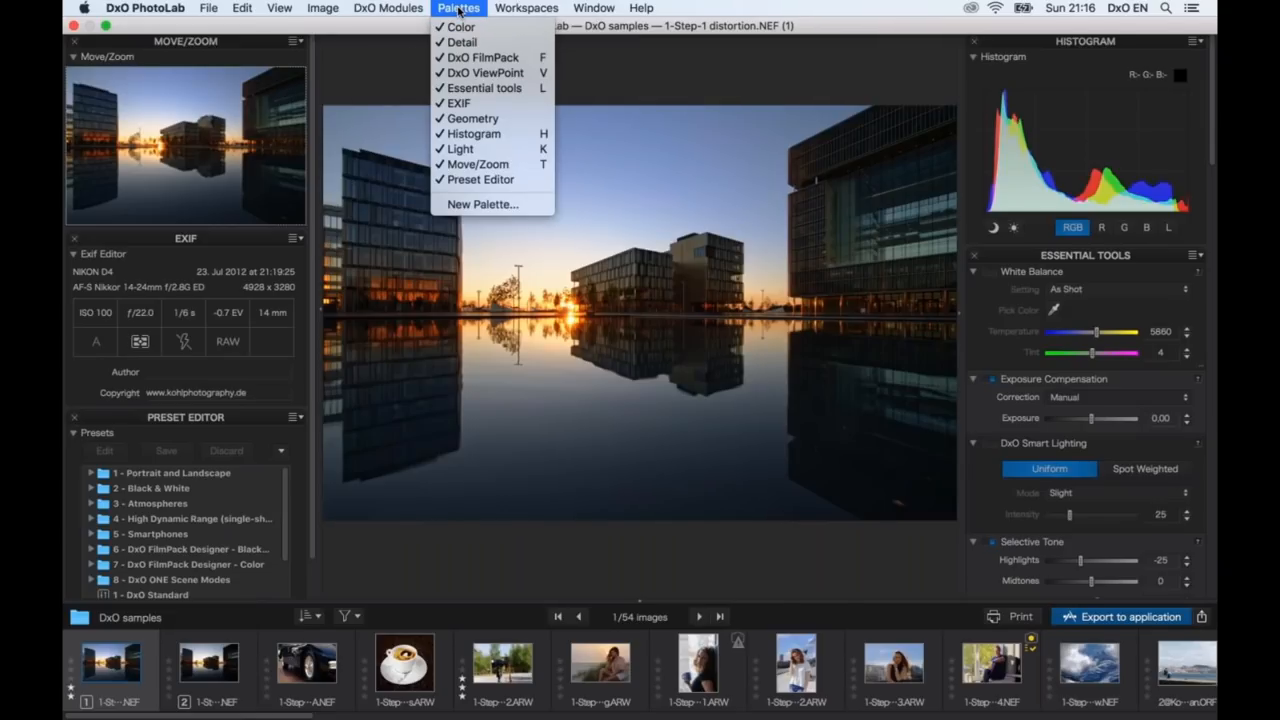
- Switch to the Kohl-Photography workspace and return to the DxO Standard workspace
mouse_move(514, 7)
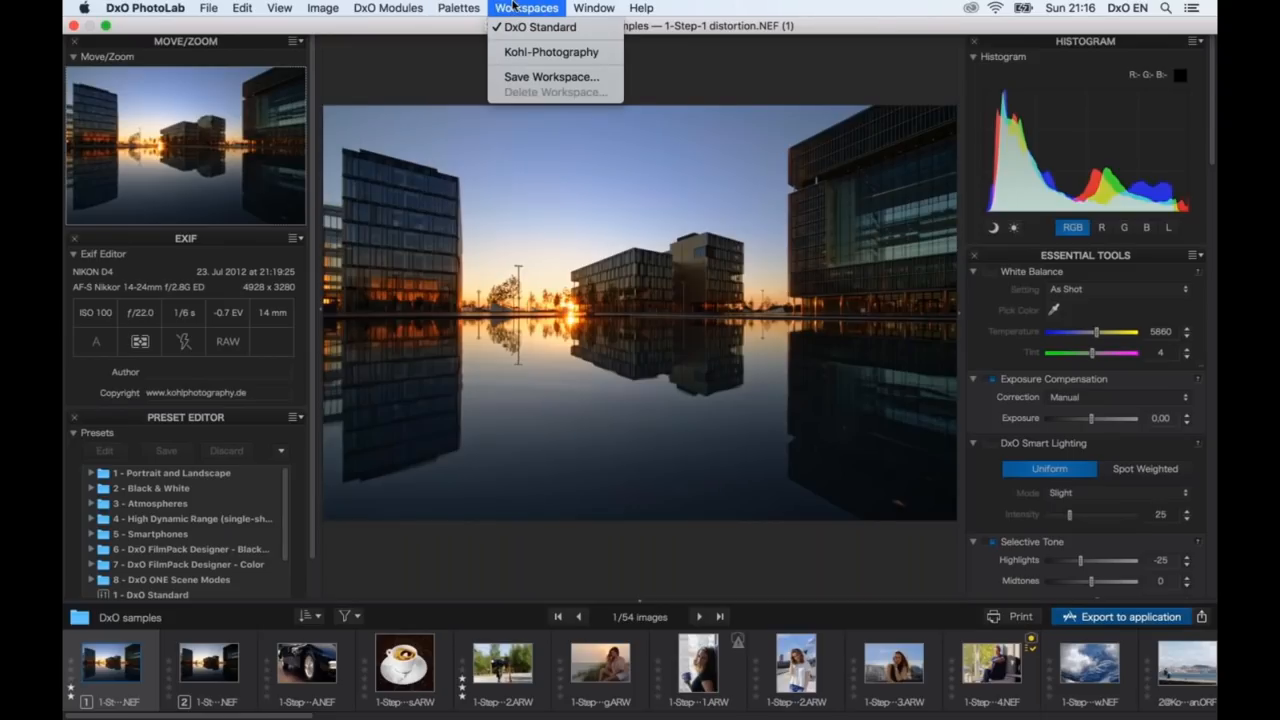
left_click(528, 53)
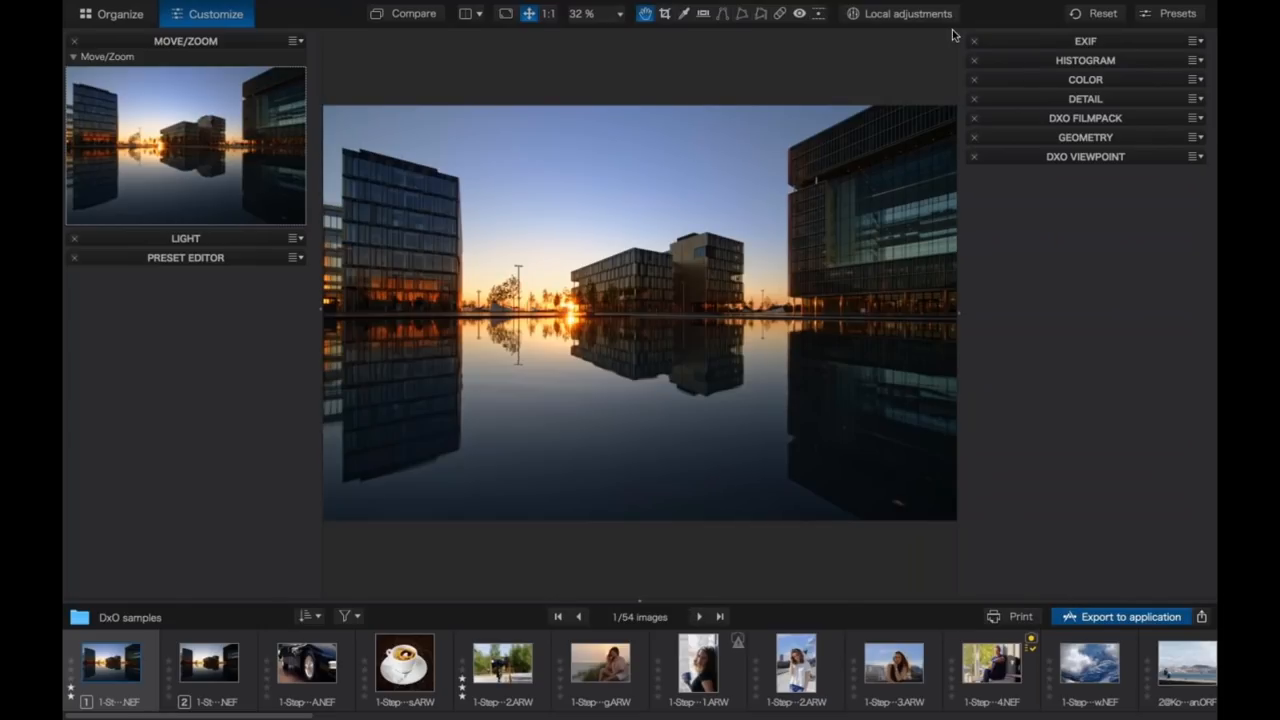
left_click(545, 8)
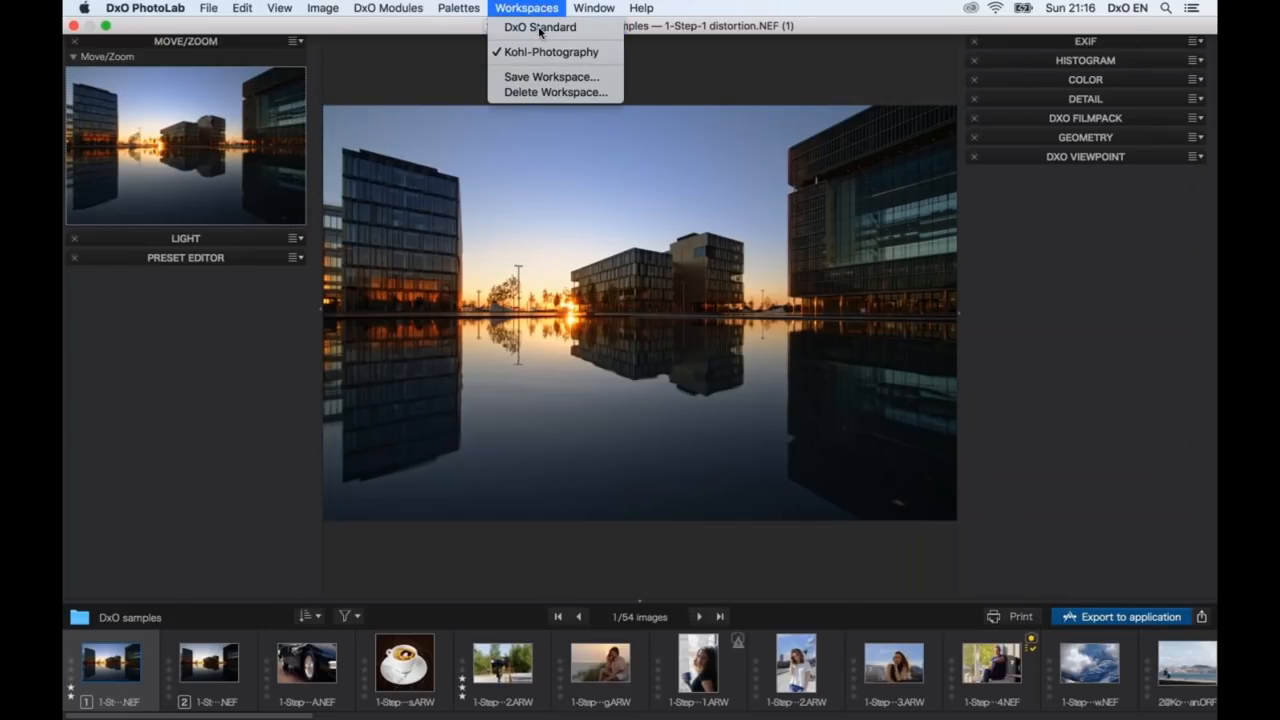
left_click(540, 27)
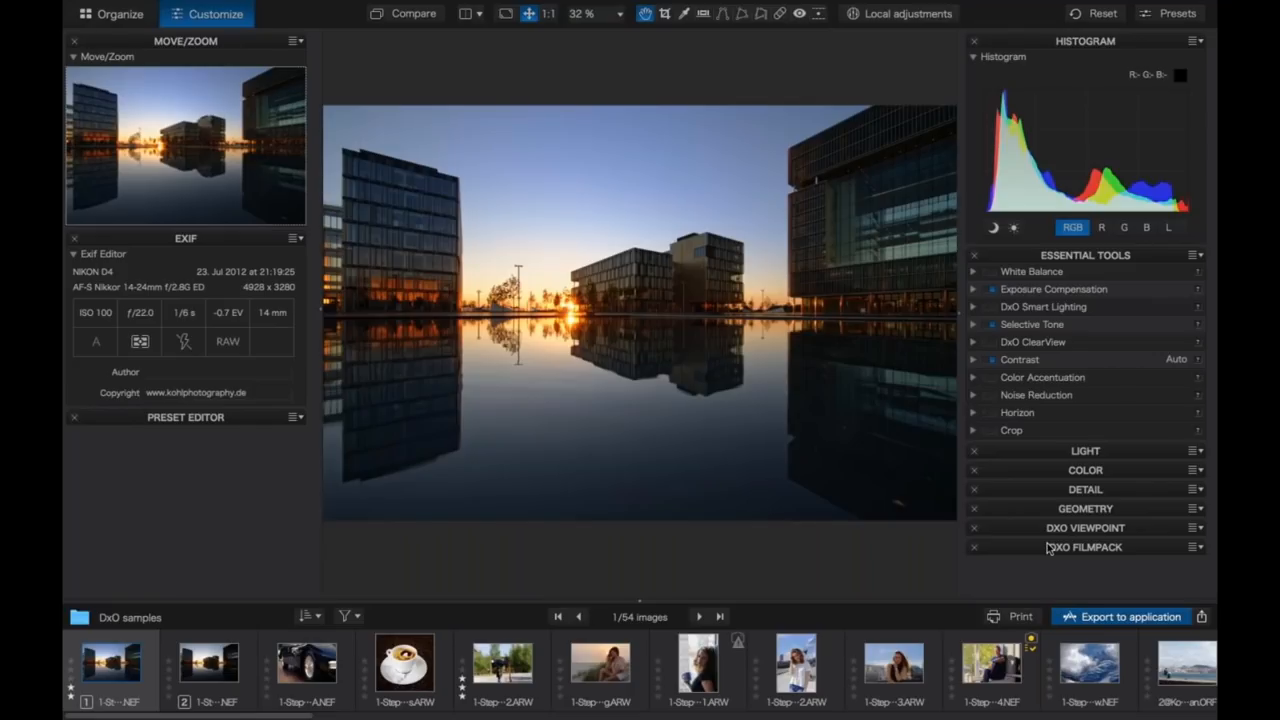
- Manage the DxO Optics Modules, showing only installed ones, and remove the Nikon D4 + AF-S Nikkor 14-24mm f/2.8G ED module
mouse_move(500, 5)
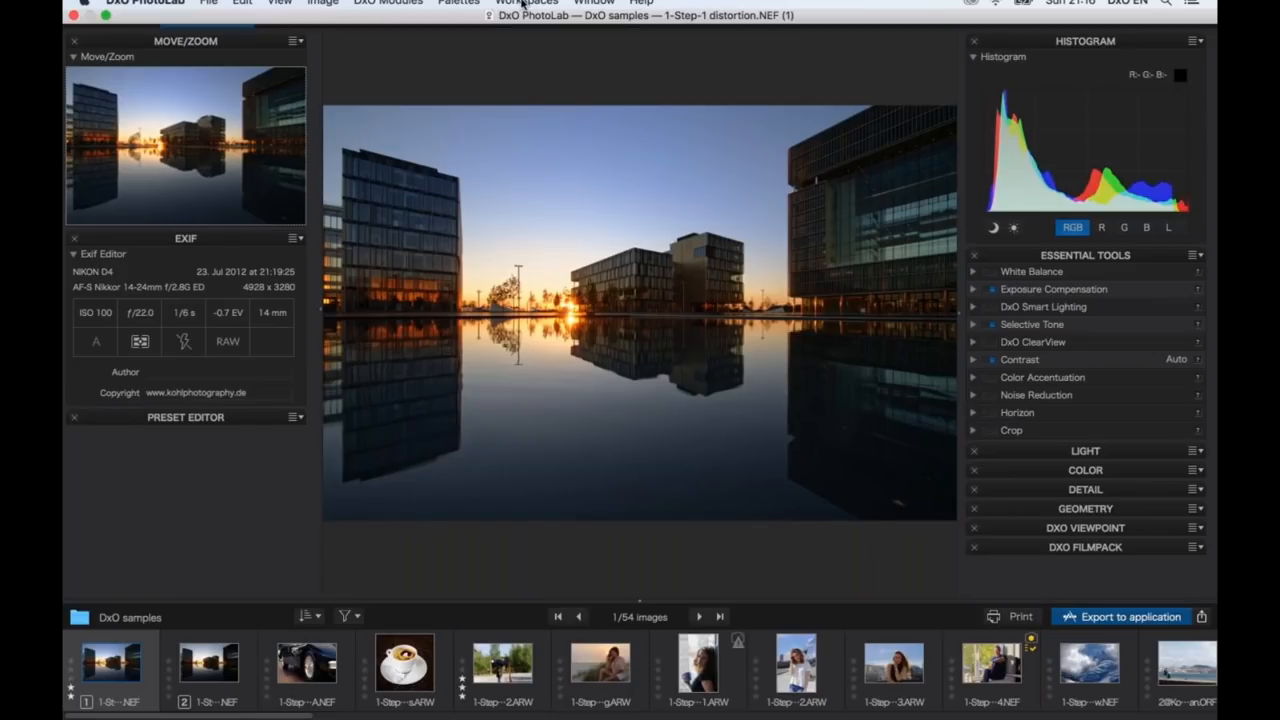
left_click(401, 8)
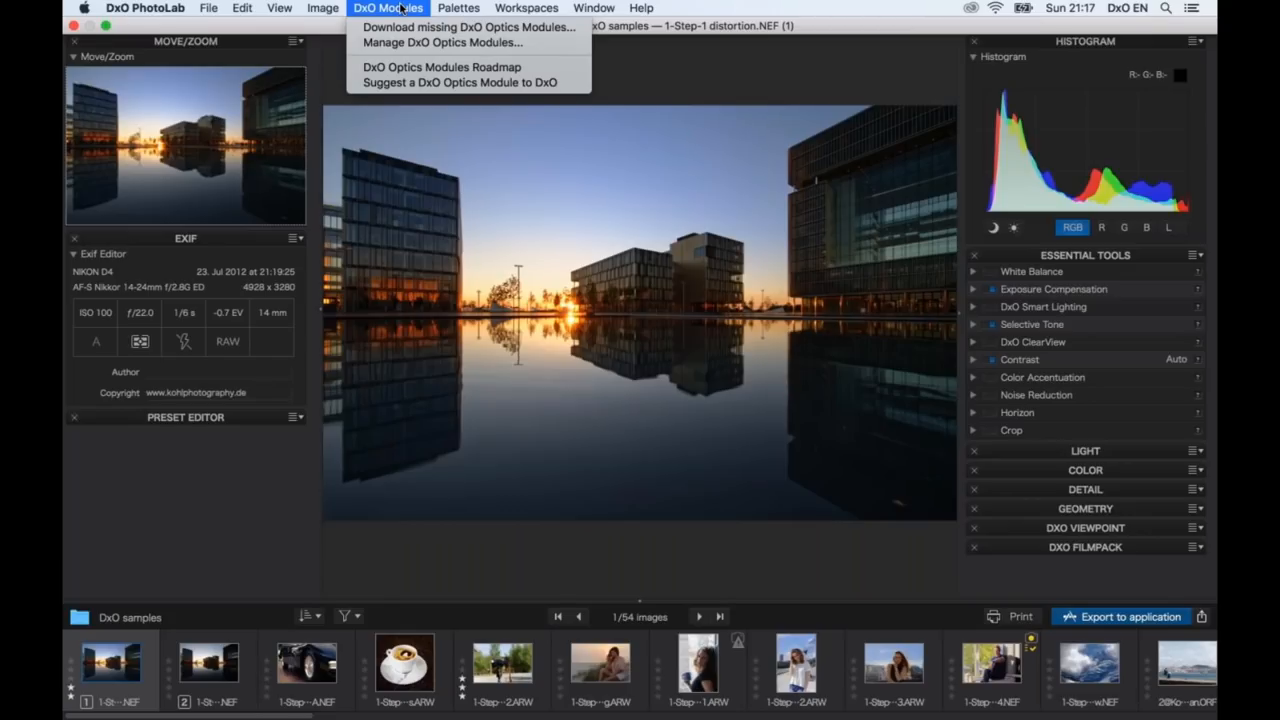
left_click(414, 42)
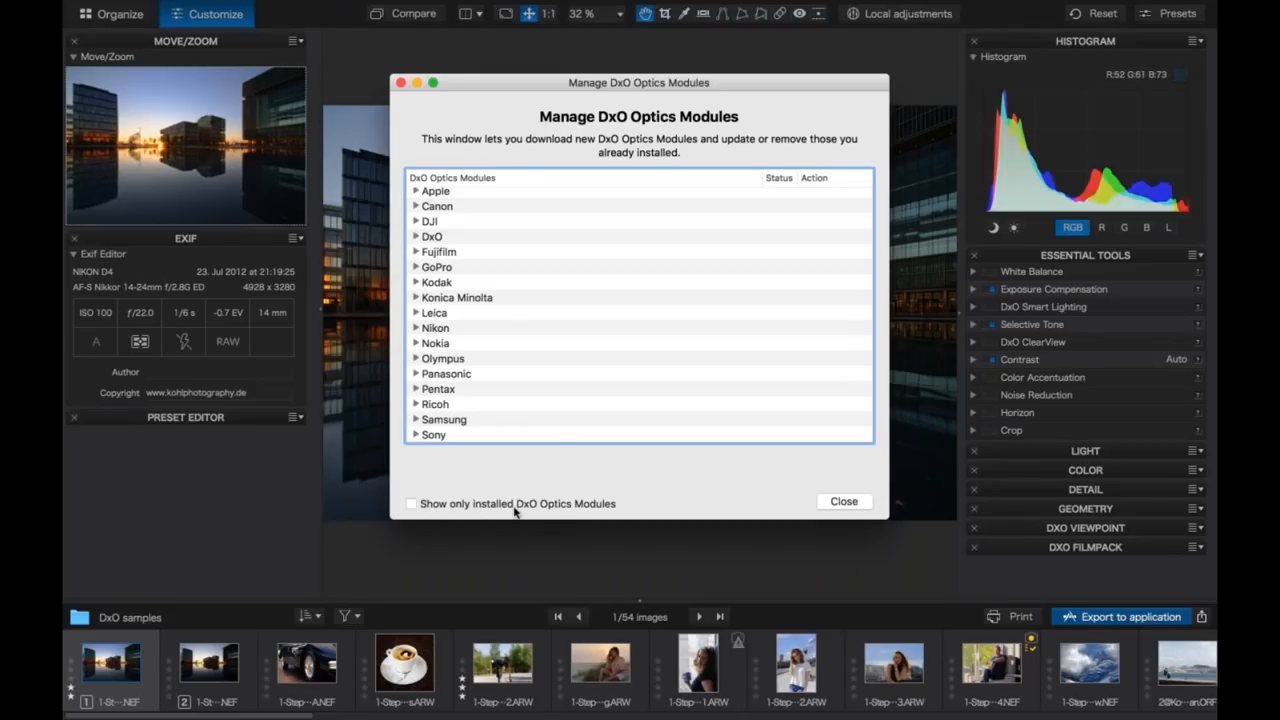
left_click(427, 504)
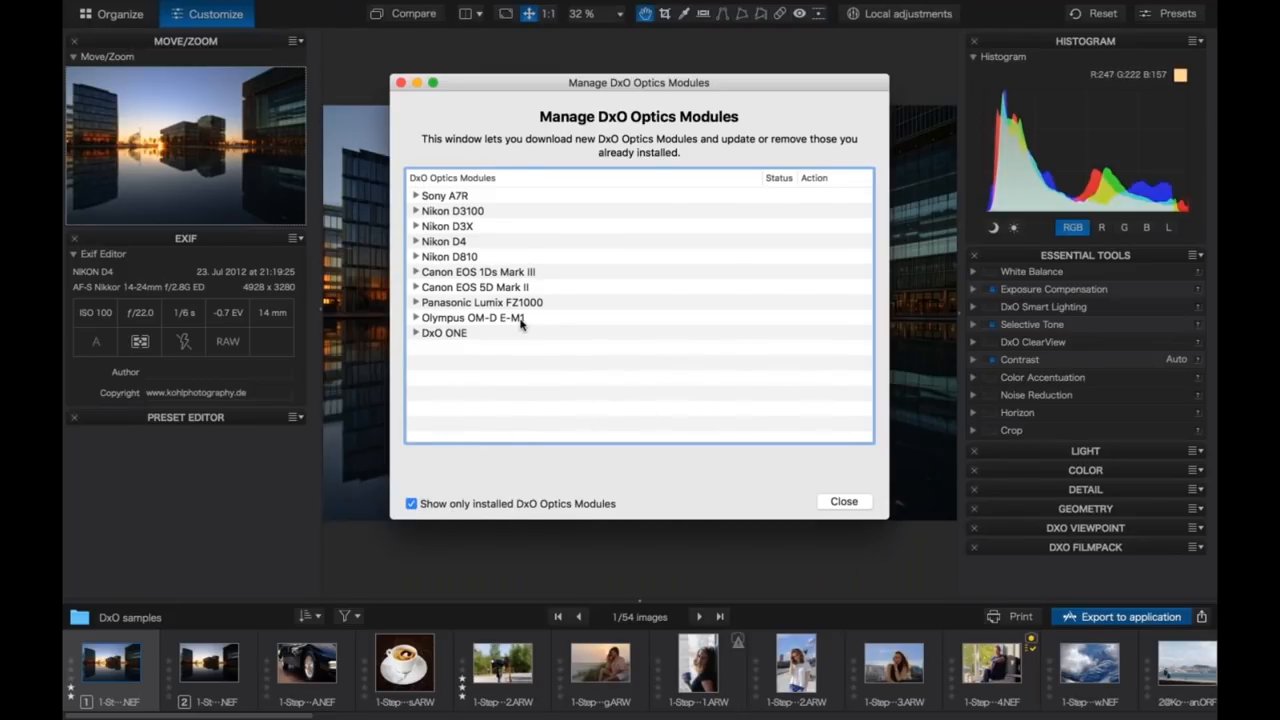
left_click(417, 241)
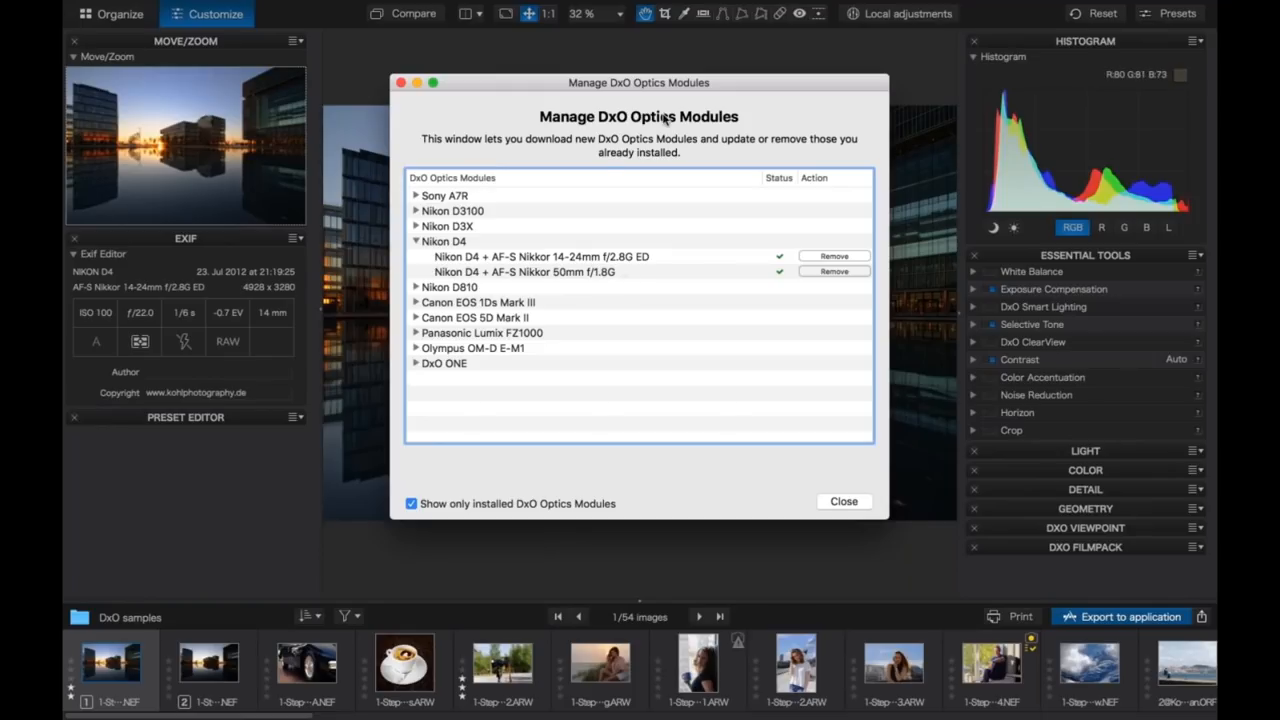
left_click(849, 258)
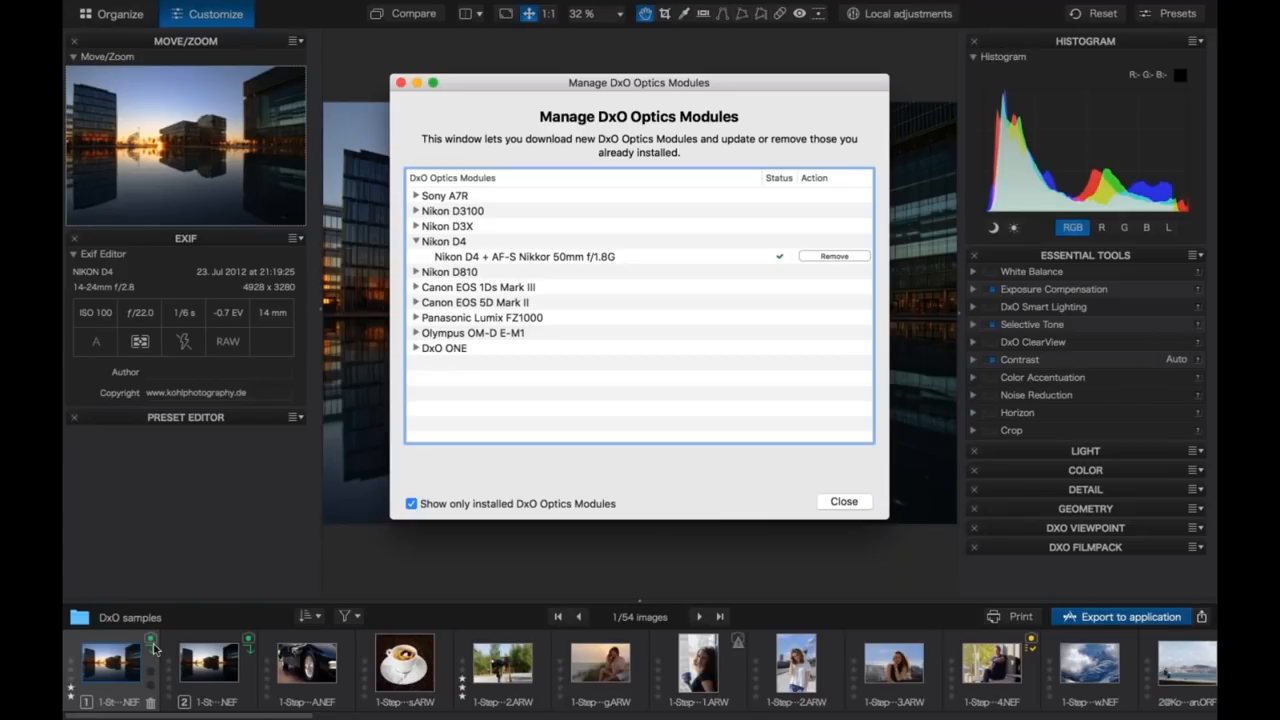
- Download the missing Nikon D4 + AF-S Nikkor 14-24mm f/2.8G ED optics module for the first image
left_click(154, 643)
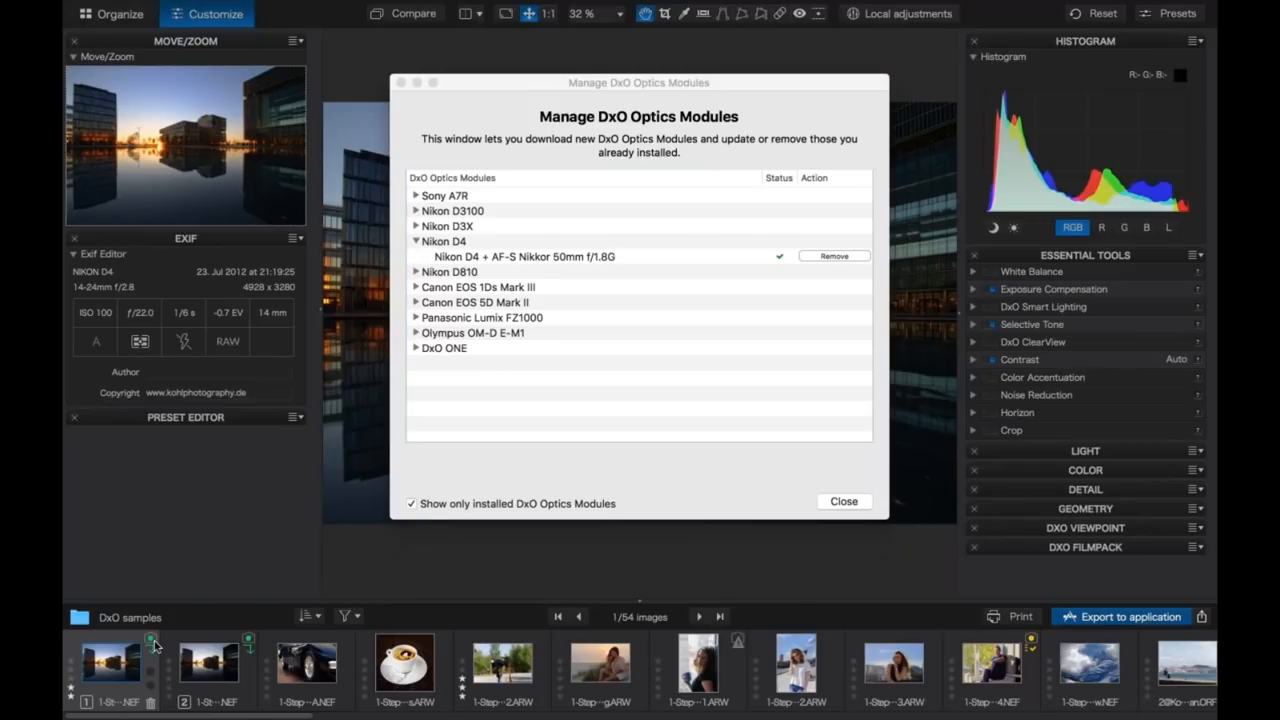
left_click(151, 643)
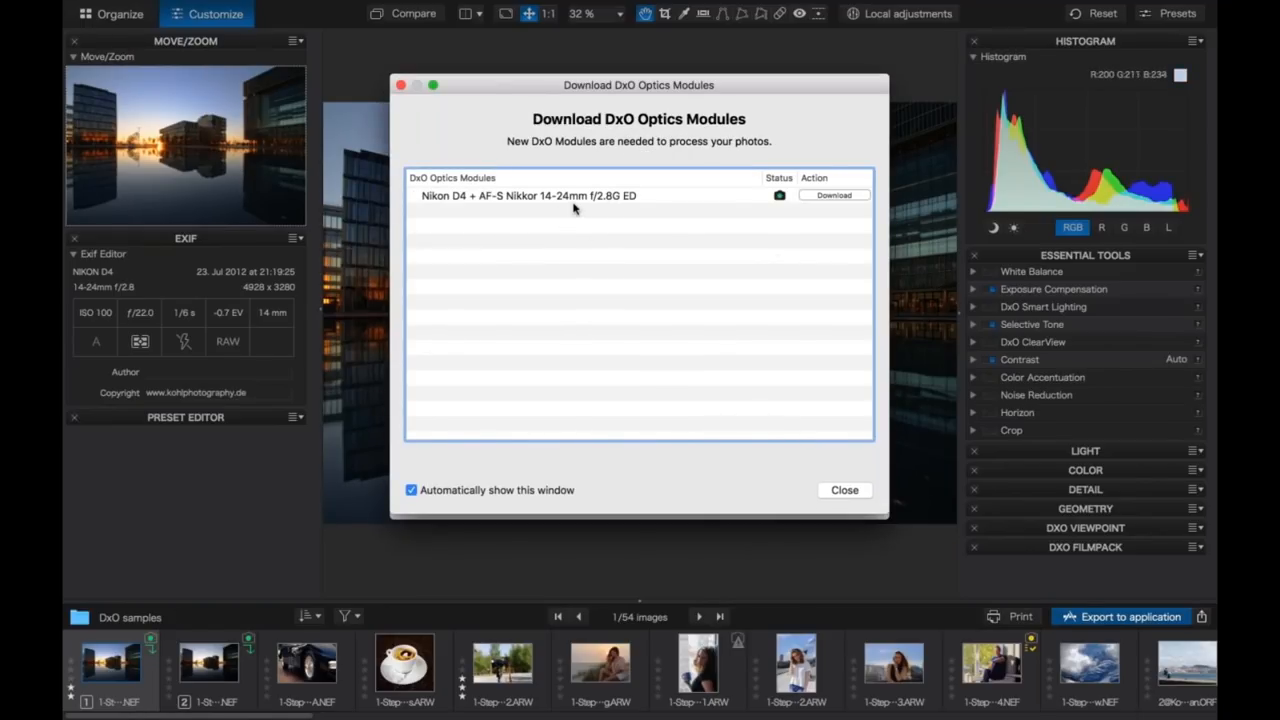
left_click(834, 195)
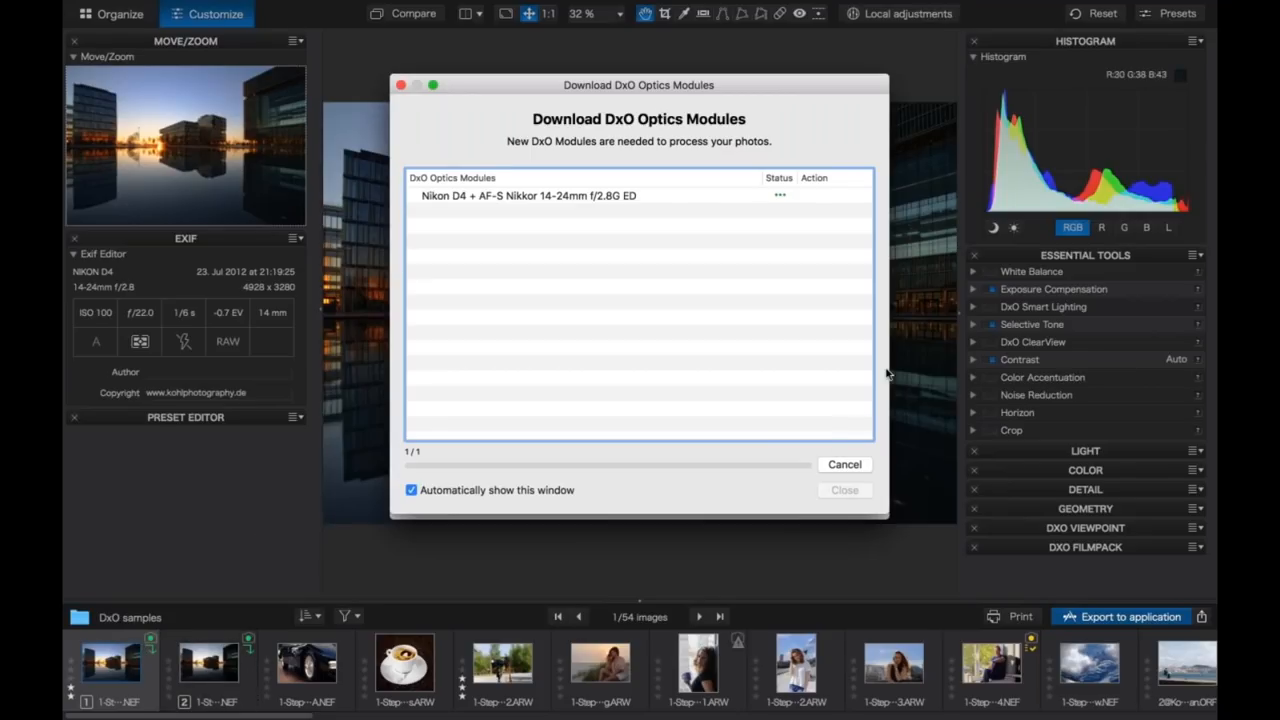
- Move the optics module download window aside, and close both it and the optics module management window
left_click_drag(531, 88, 547, 187)
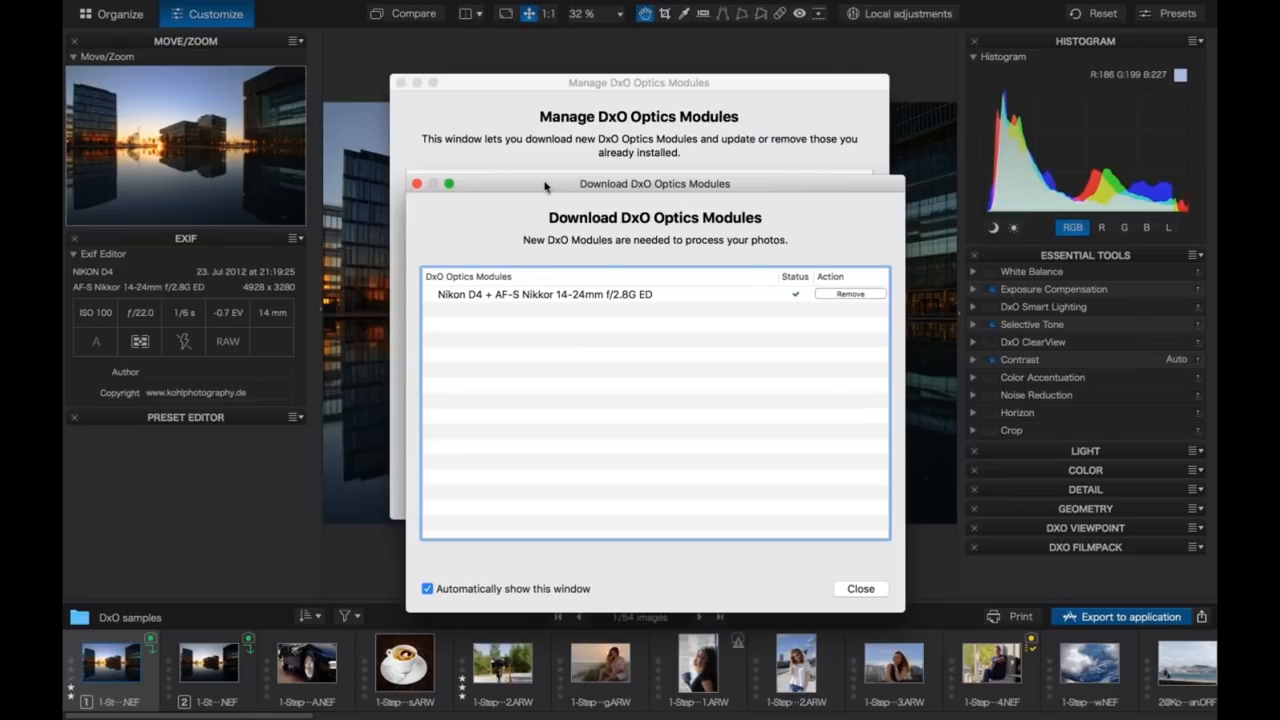
left_click(417, 183)
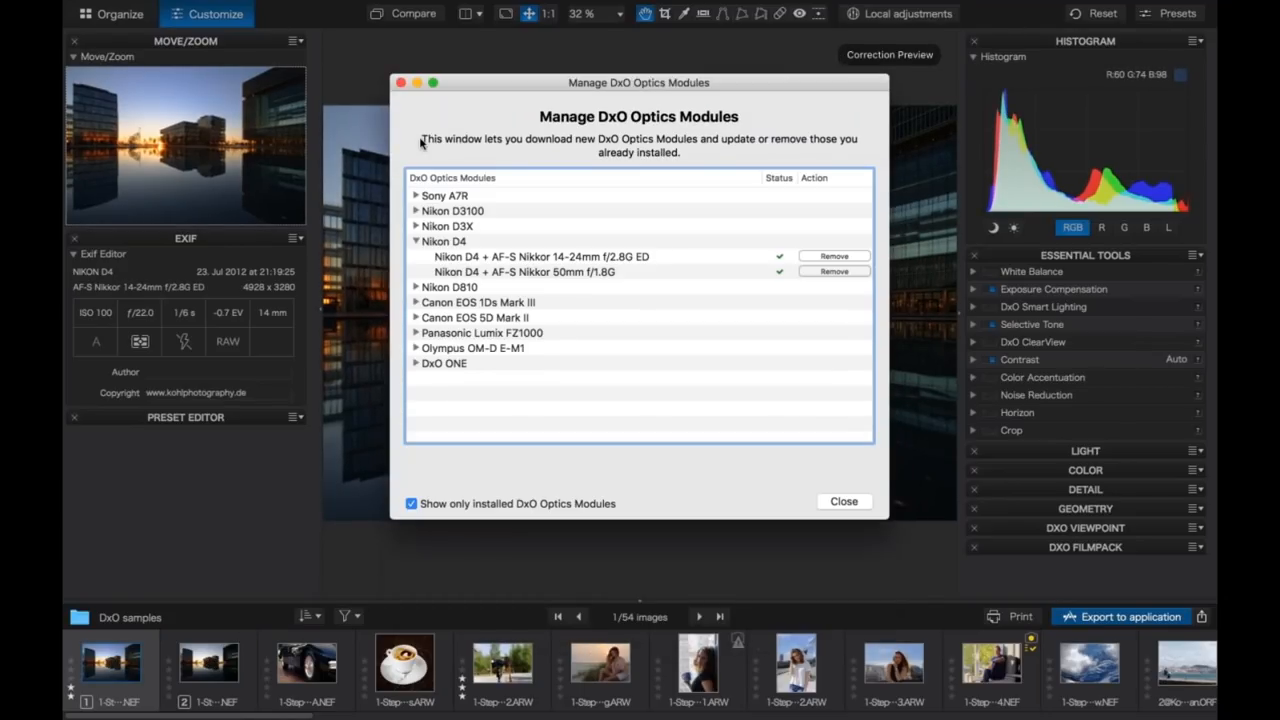
left_click(401, 83)
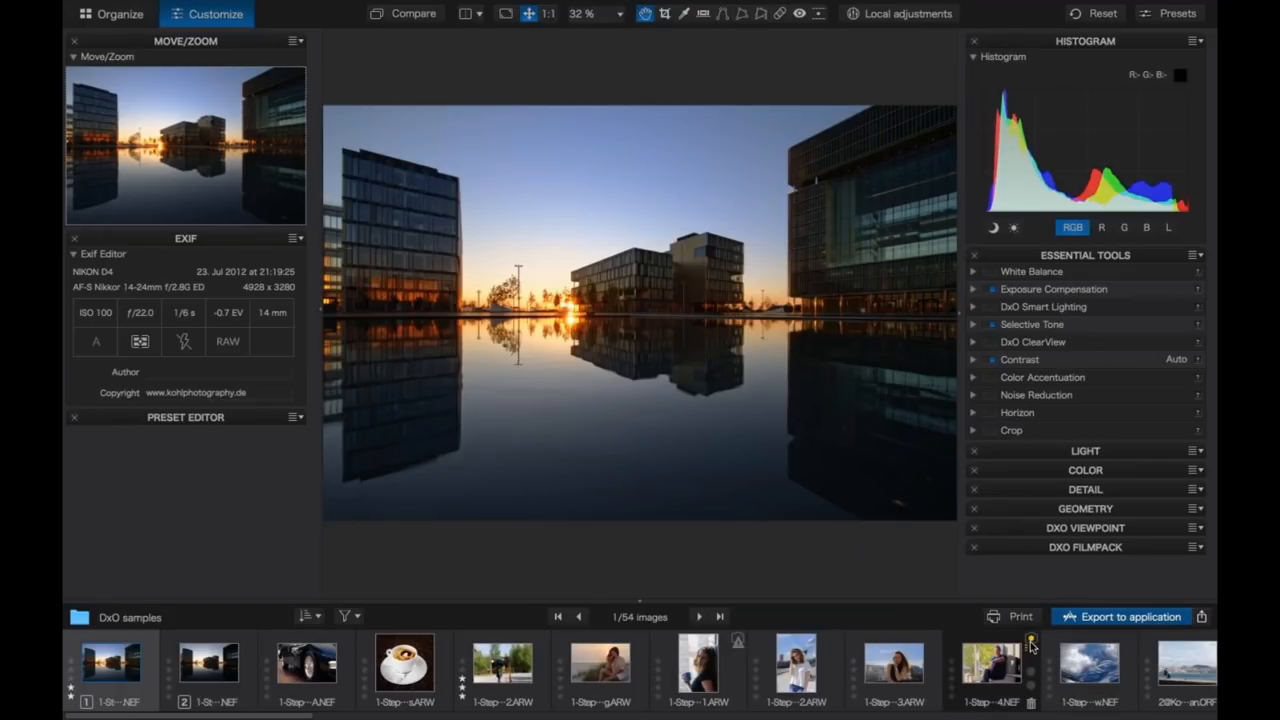
- Check the optics module status across the sample images and inspect the EXIF data of the glass building ARW photo
mouse_move(1032, 647)
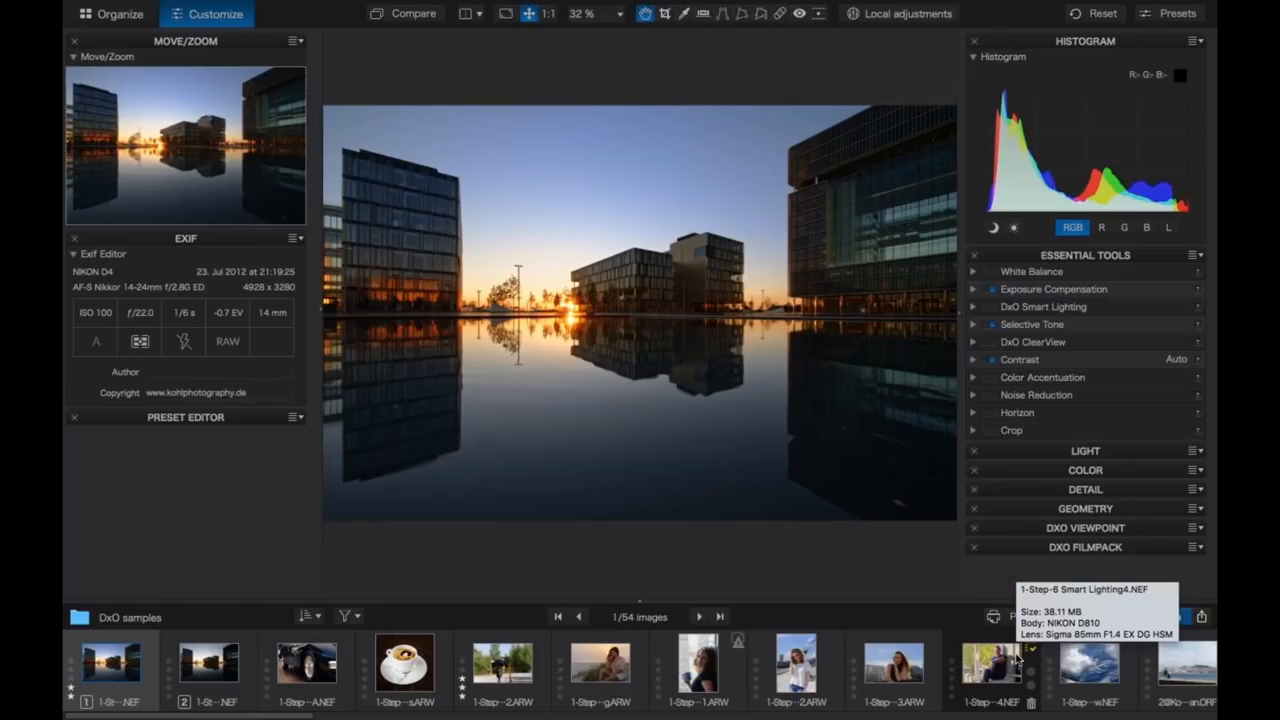
scroll(1017, 660, "right", 10)
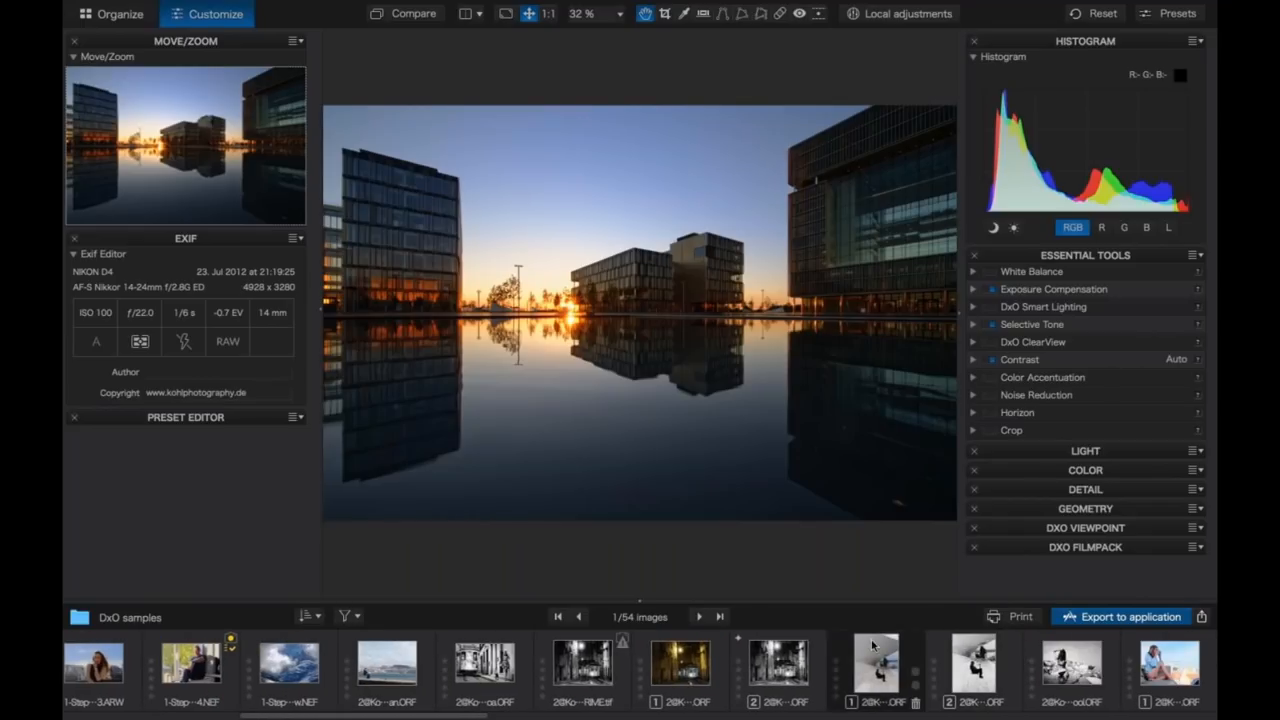
scroll(665, 657, "right", 7)
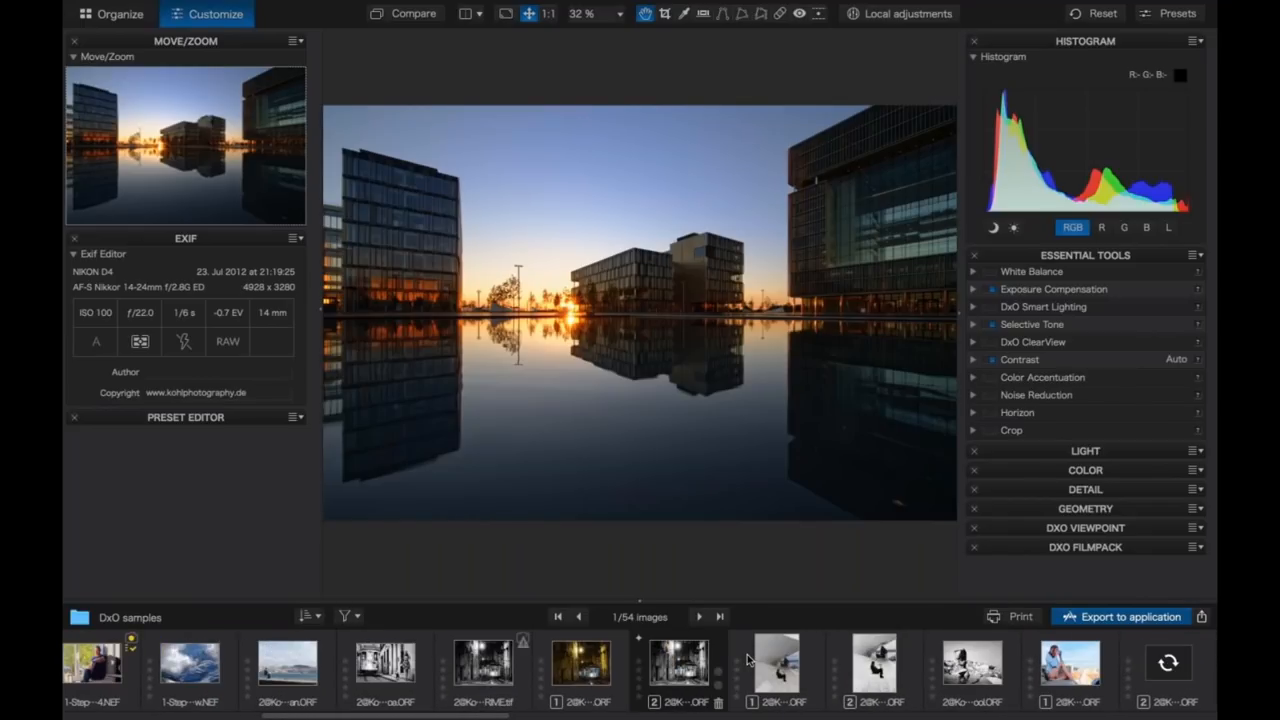
scroll(748, 660, "right", 8)
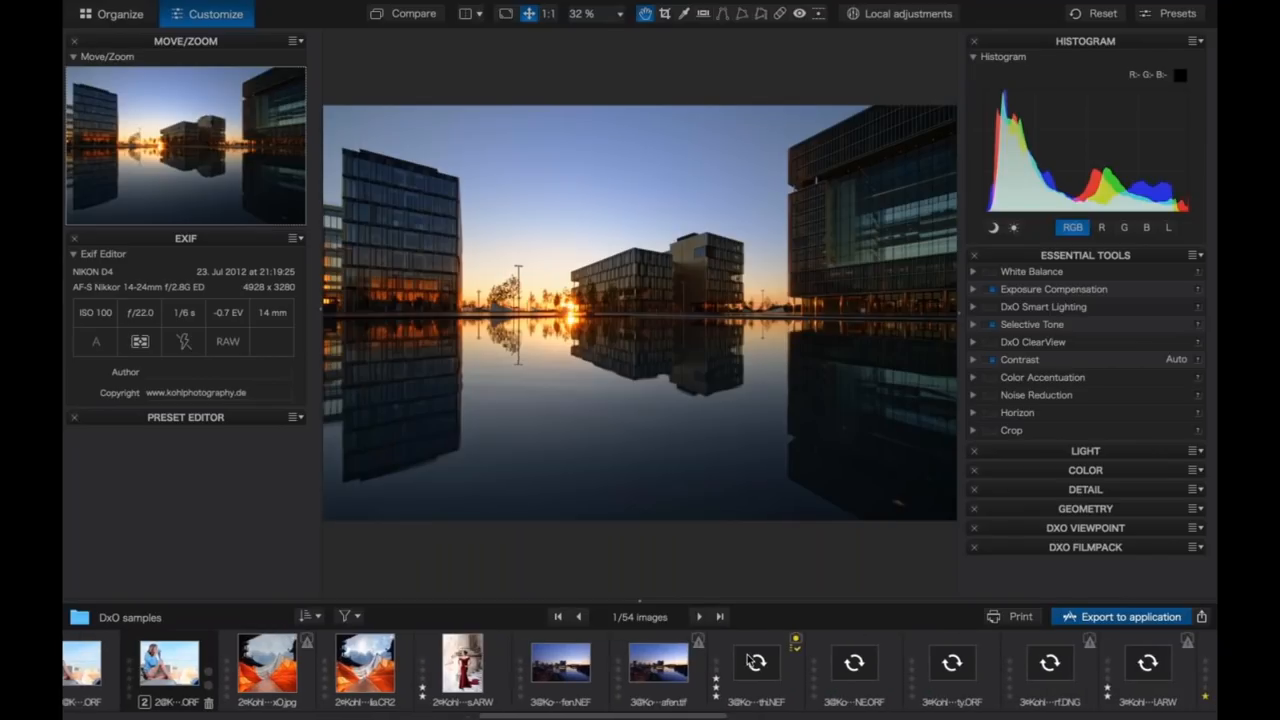
scroll(748, 660, "right", 2)
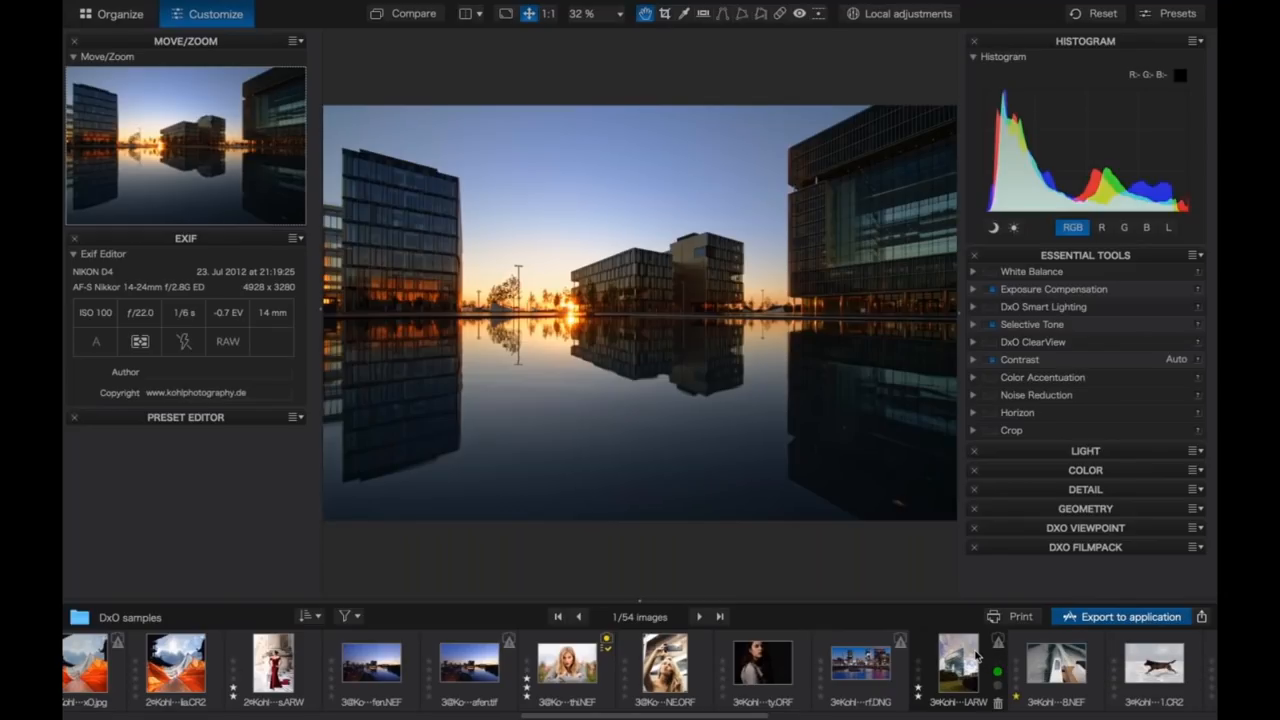
left_click(975, 657)
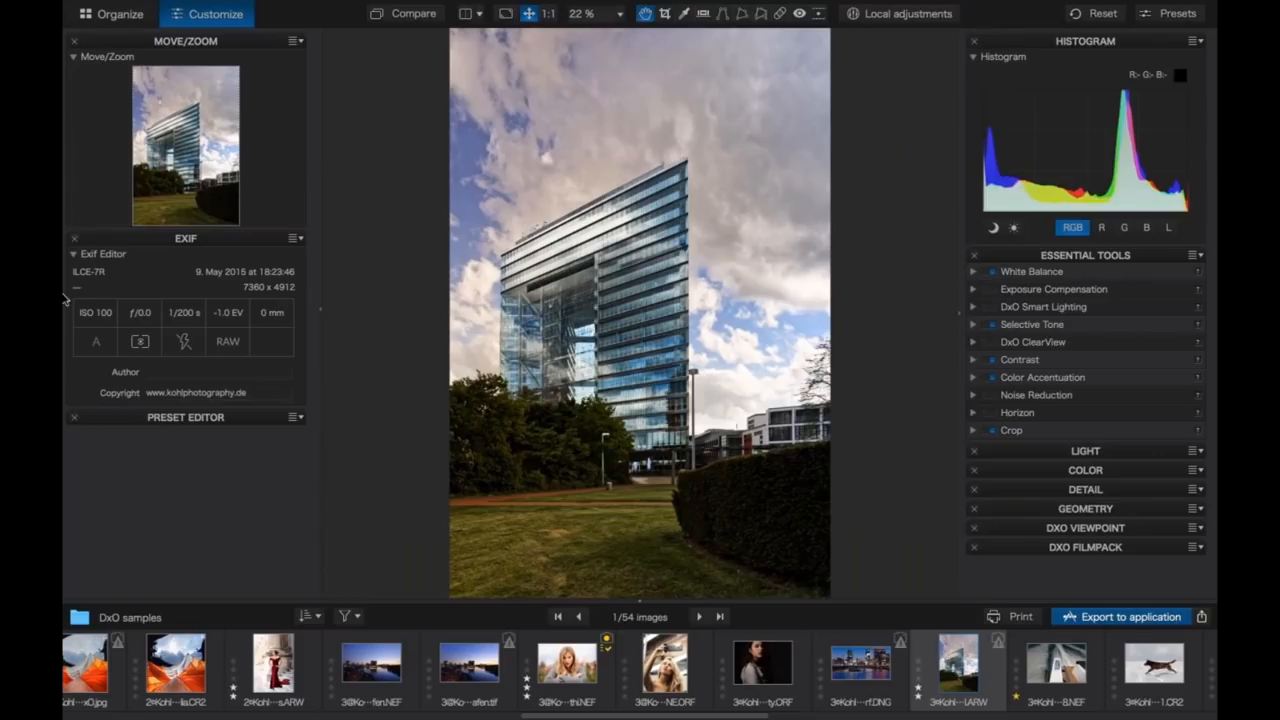
scroll(244, 676, "up", 10)
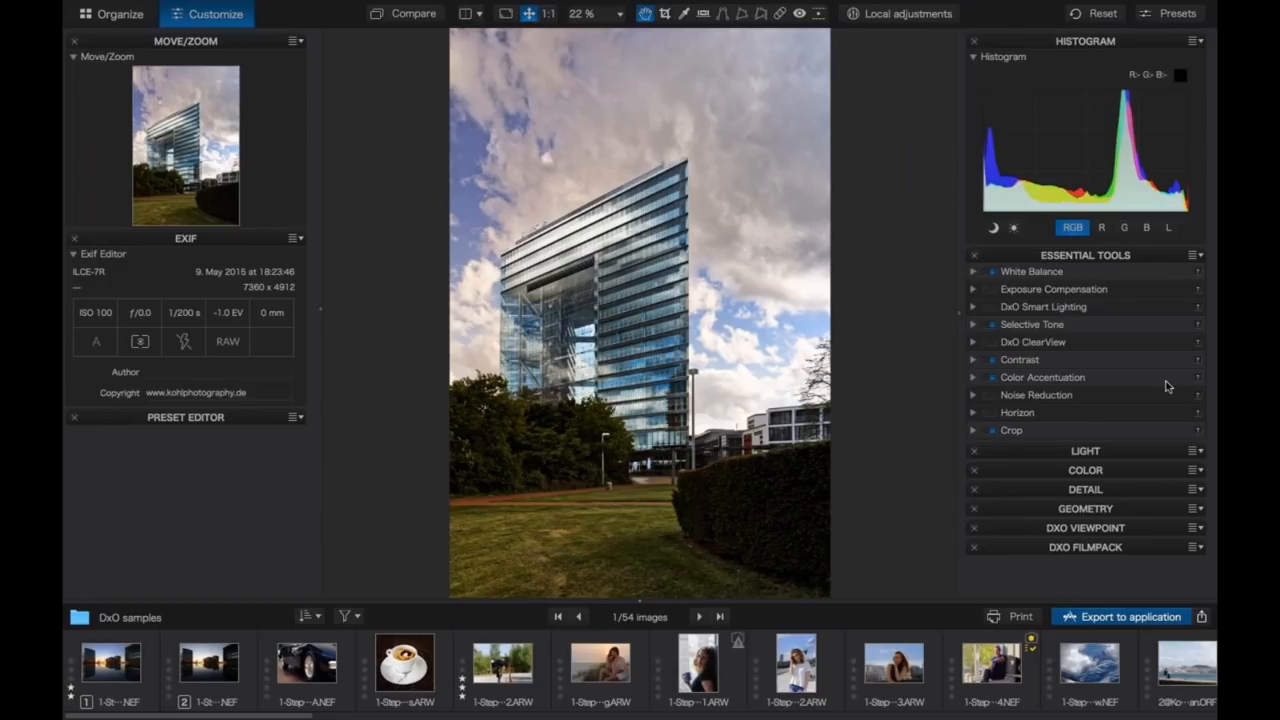
- Show the Geometry corrections for the first sunset image and compare it with distortion correction off and on
left_click(1142, 256)
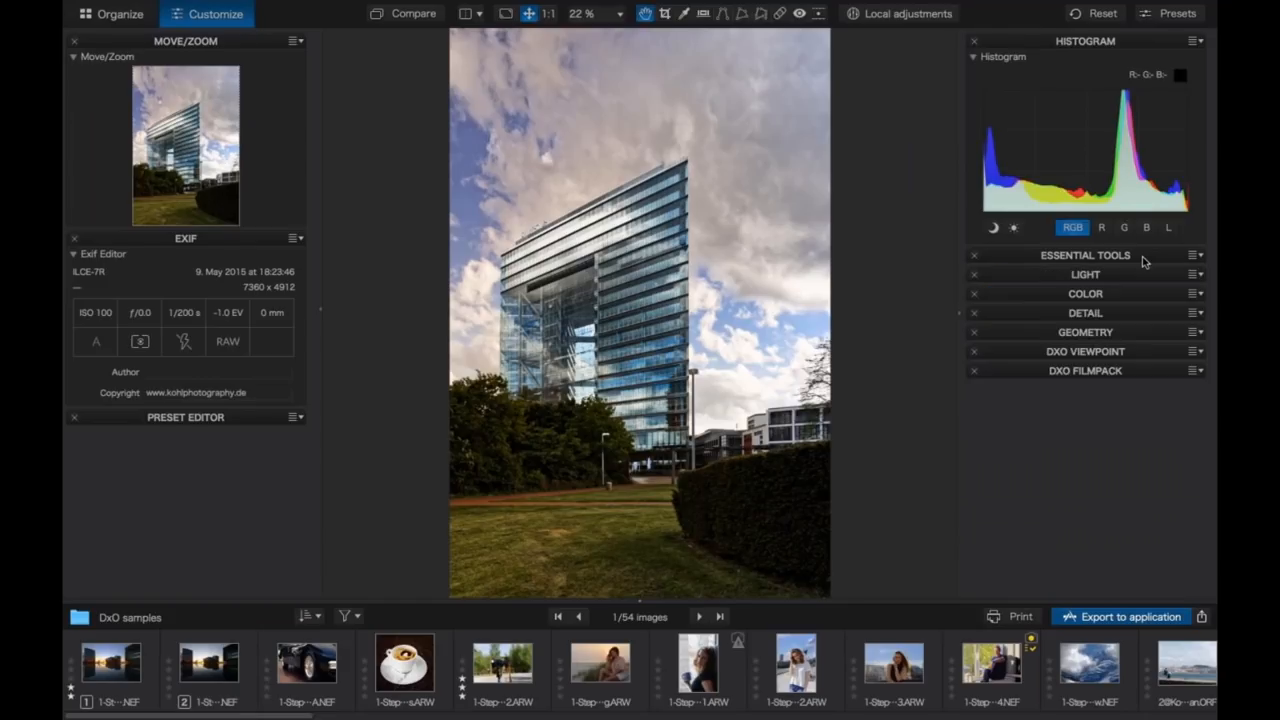
left_click(1091, 335)
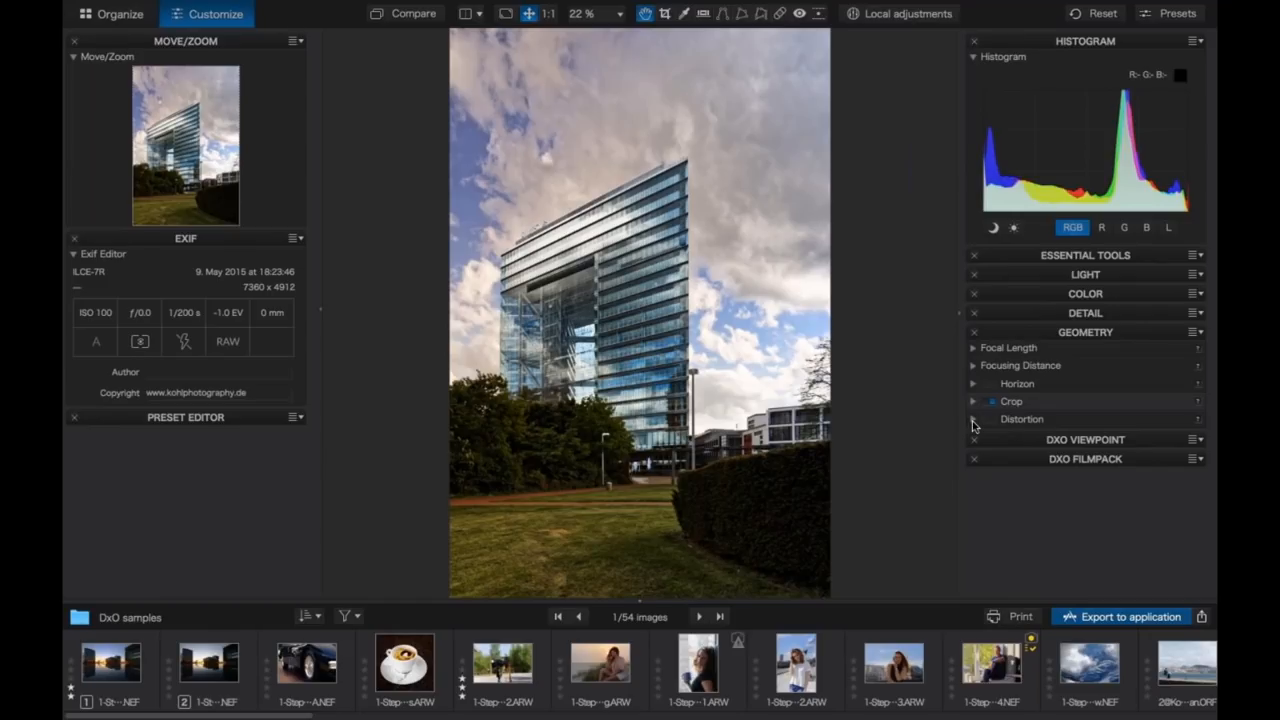
left_click(133, 674)
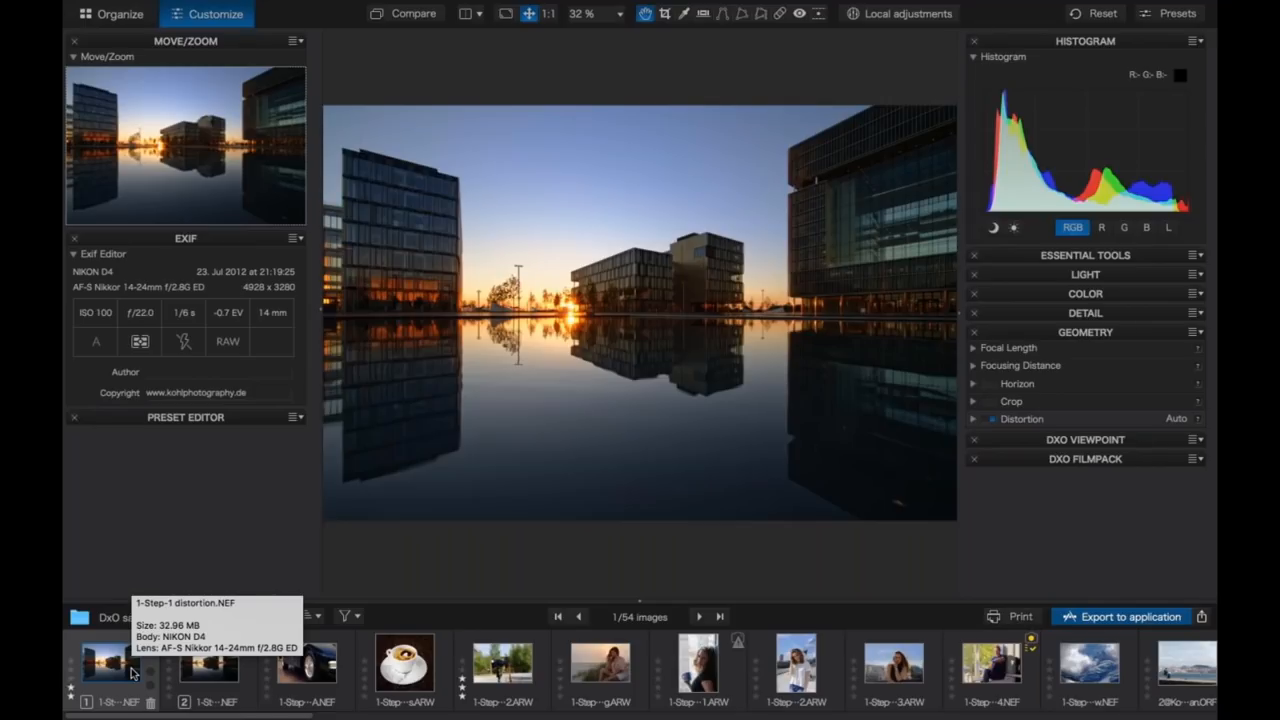
left_click(989, 421)
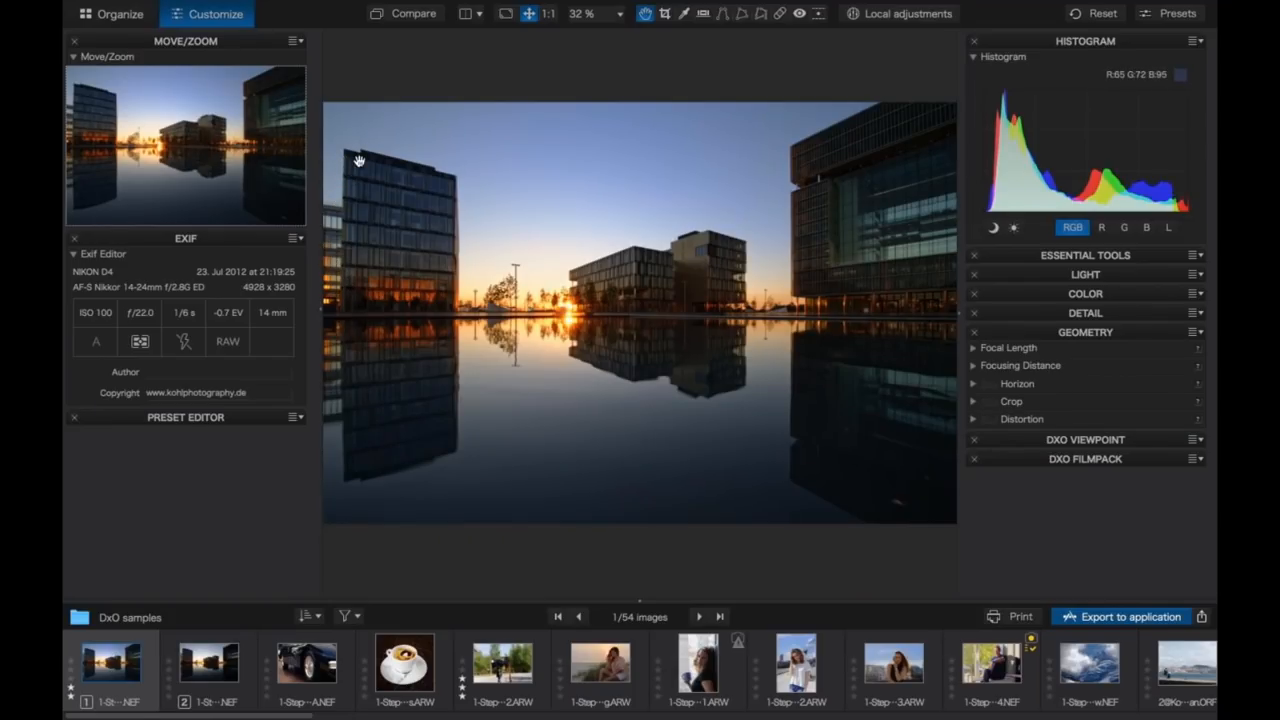
left_click(994, 420)
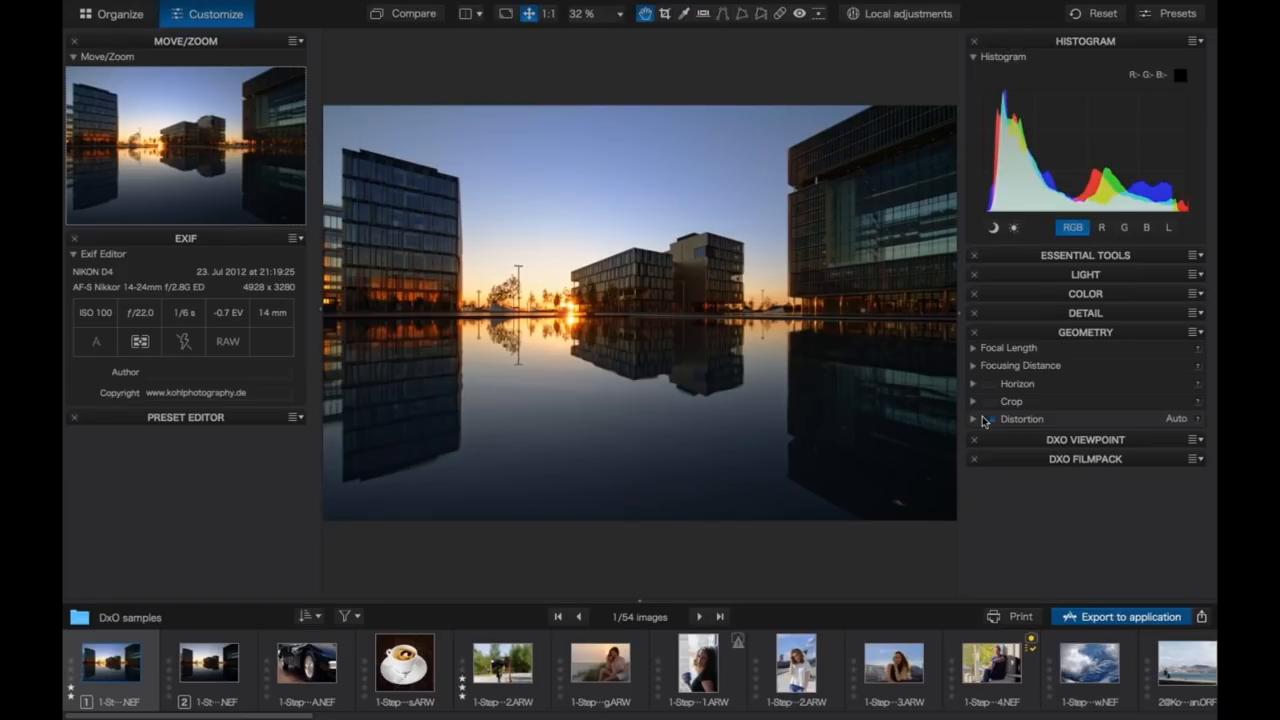
- Try a distortion correction intensity of 63 on the sunset image and restore it to 100
left_click(973, 418)
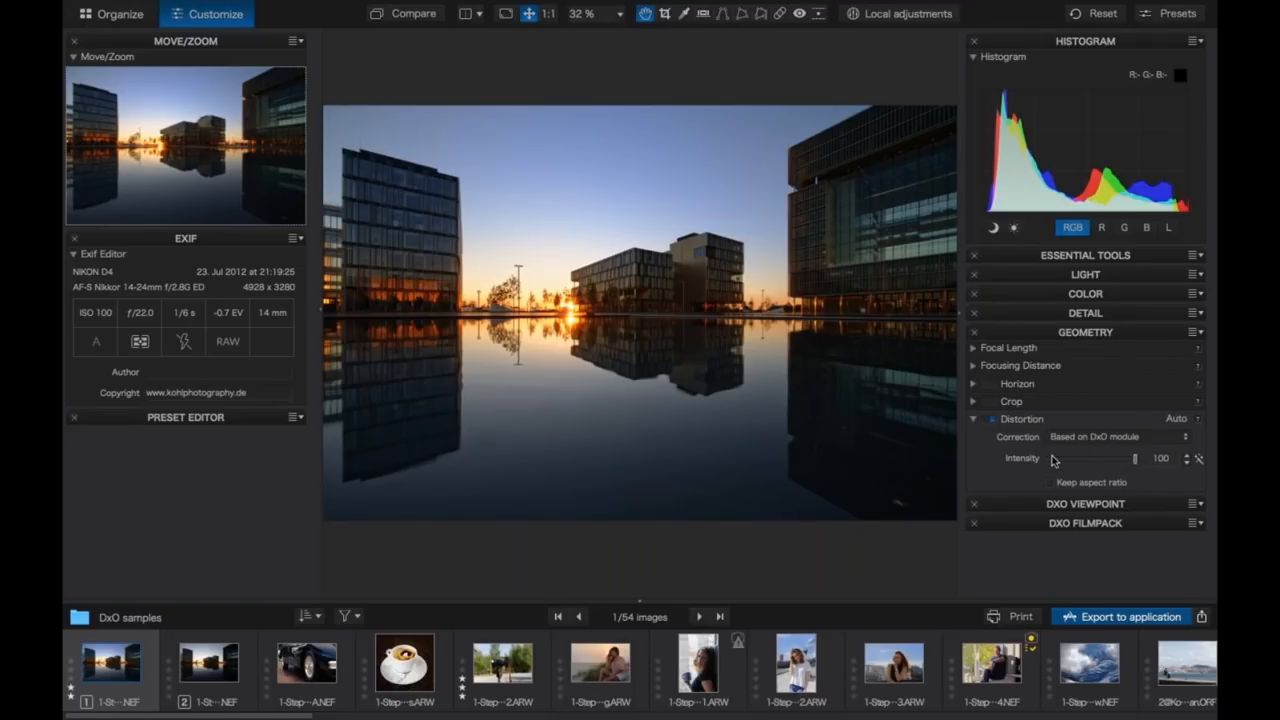
left_click_drag(1128, 460, 1103, 459)
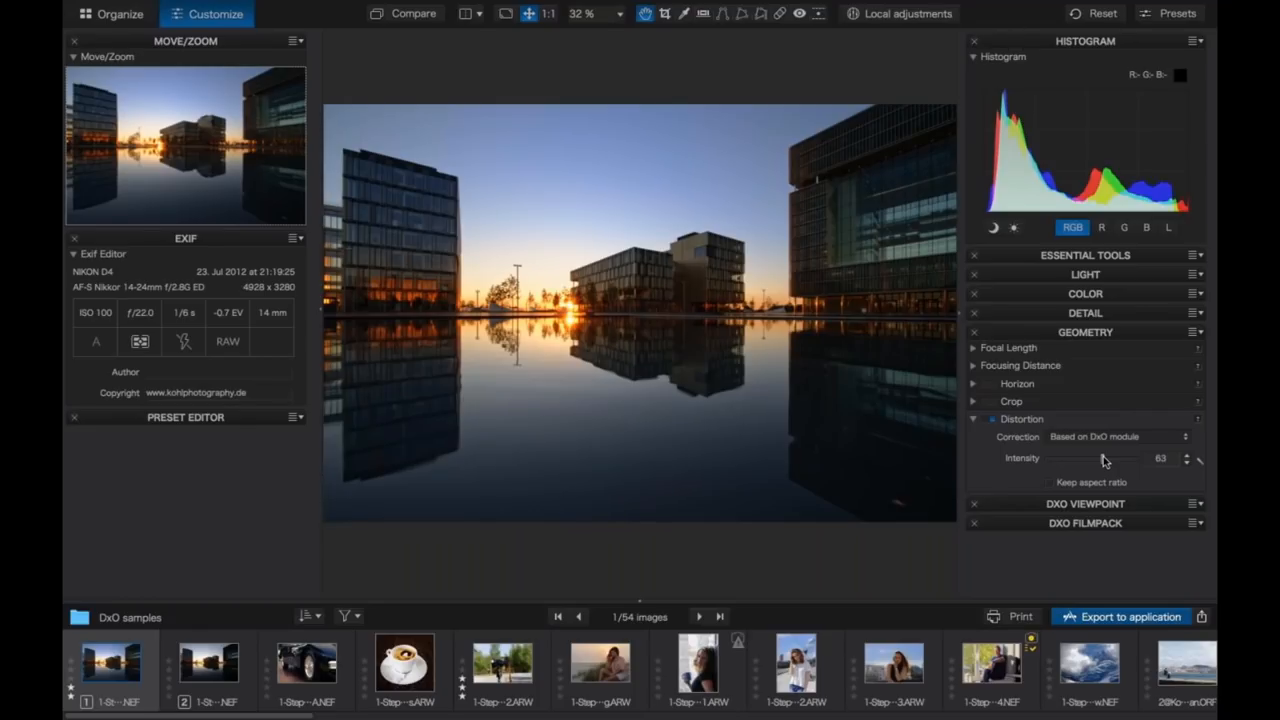
left_click_drag(1103, 456, 1143, 457)
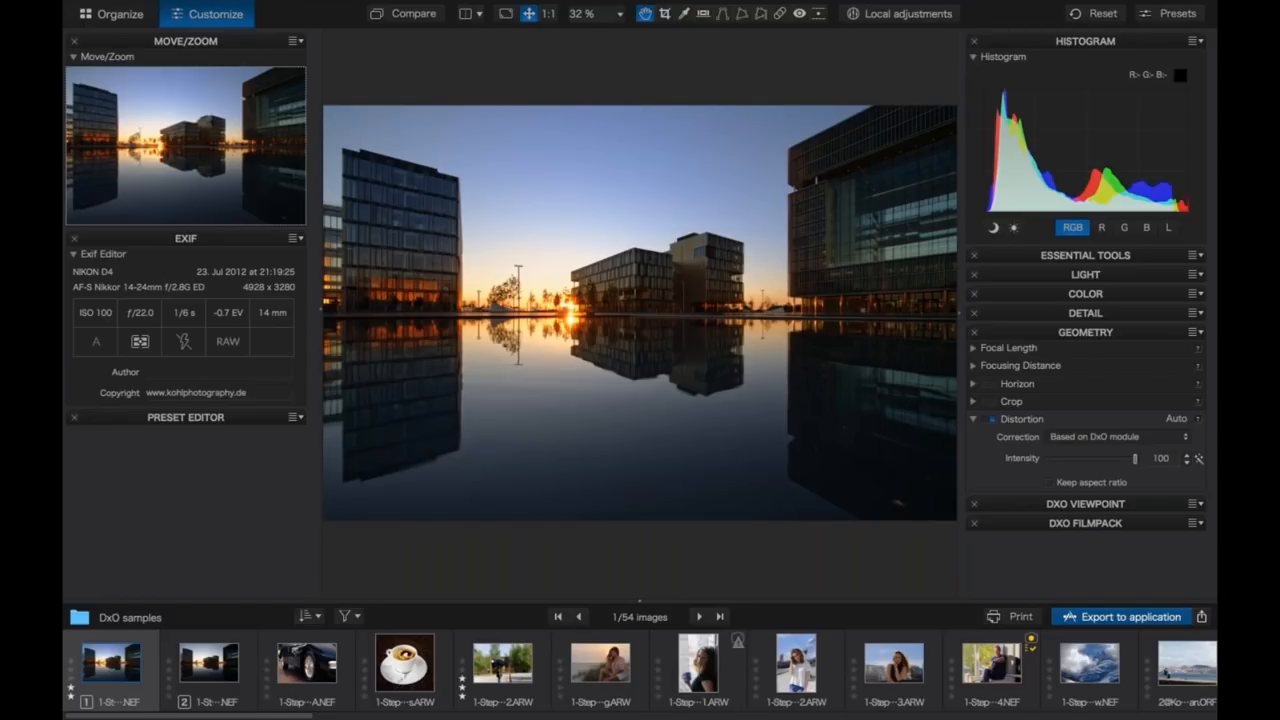
left_click(975, 419)
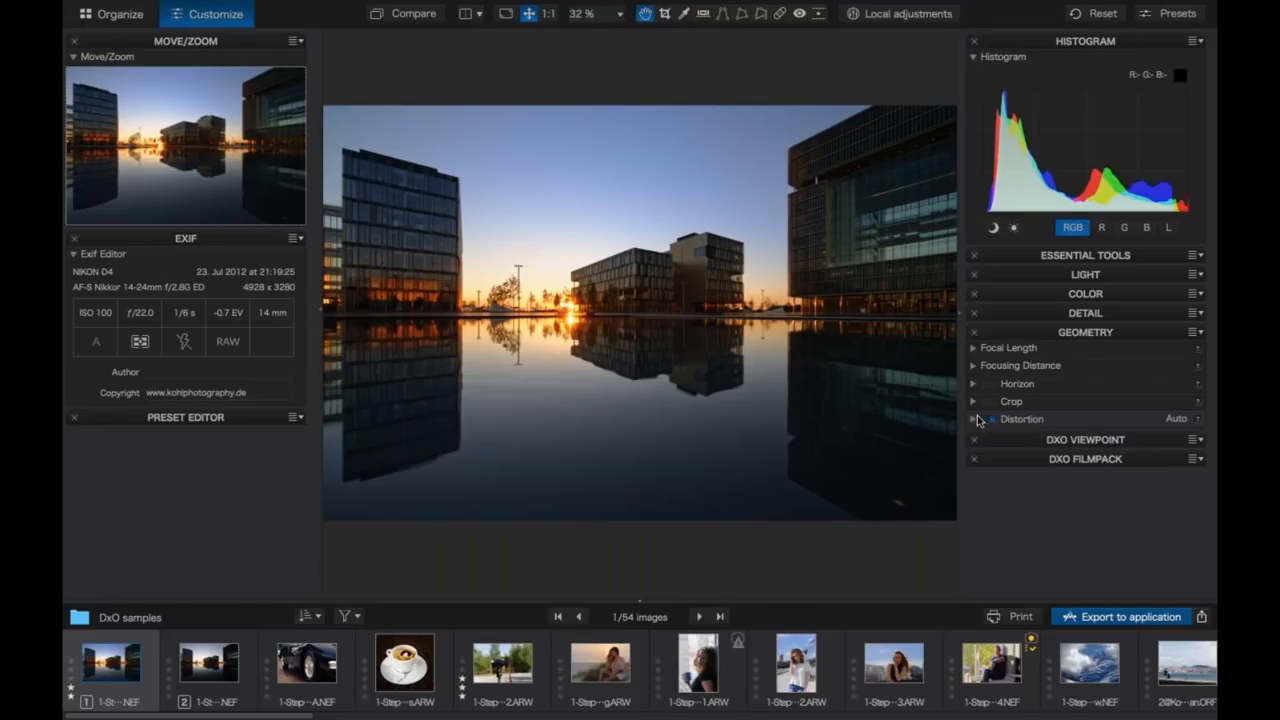
- View the car wheel photo at 100% with the Detail corrections shown, and compare it with chromatic aberration correction off and on
left_click(322, 668)
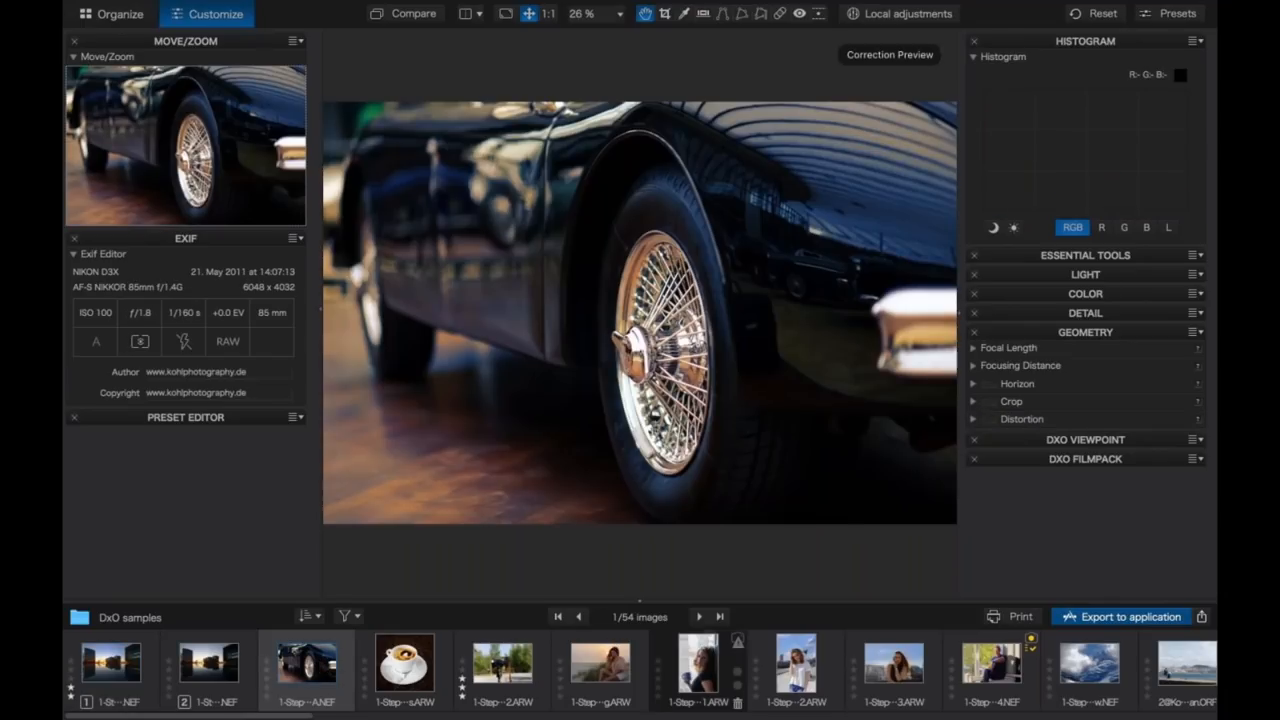
left_click(1090, 314)
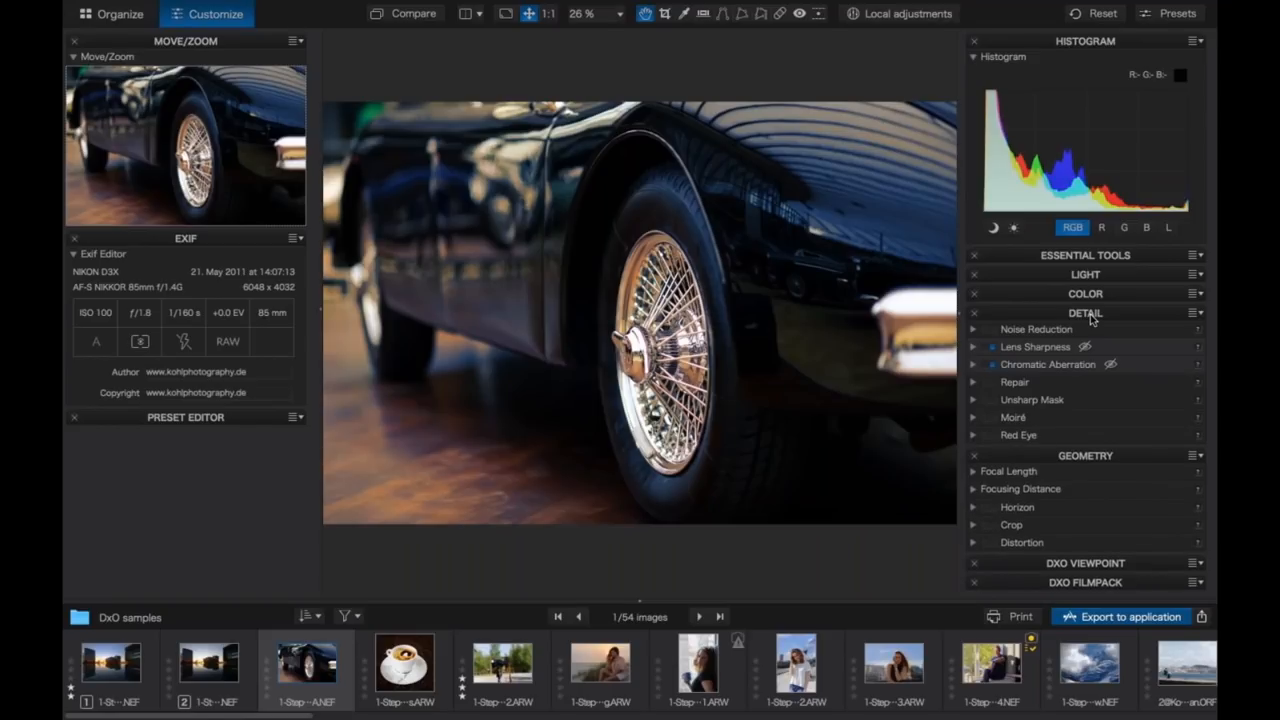
left_click(1086, 460)
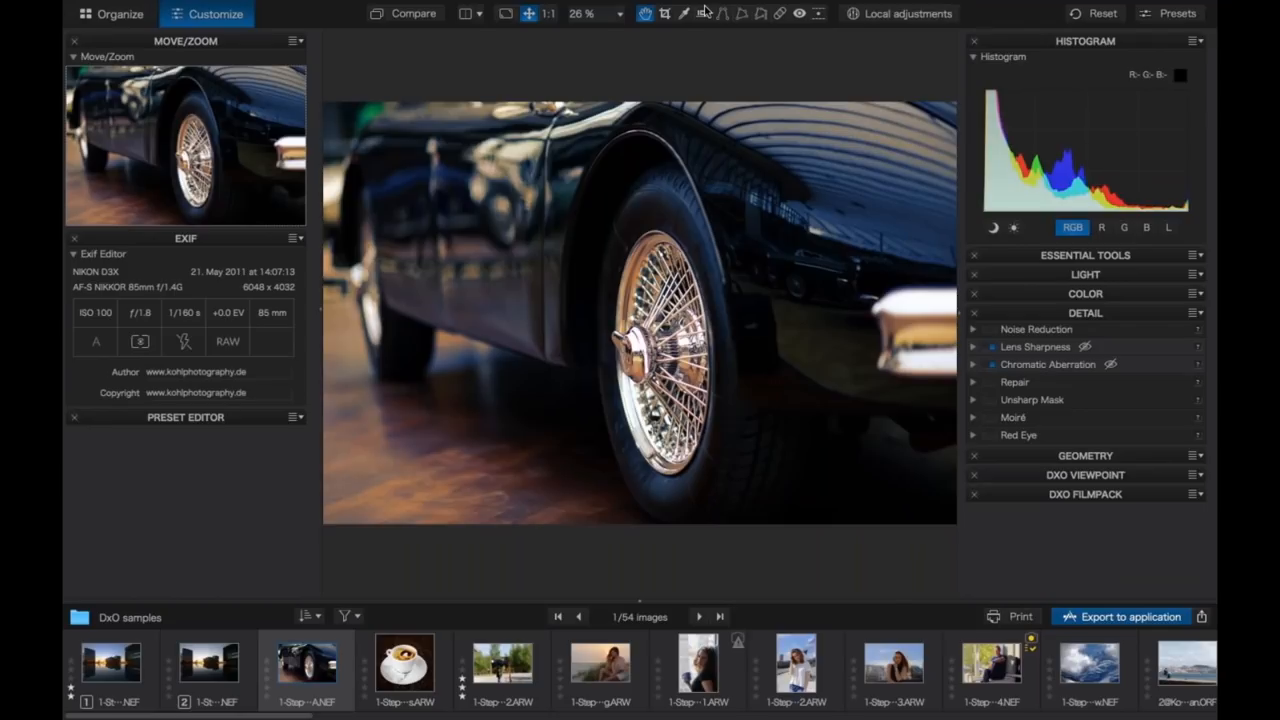
left_click(549, 14)
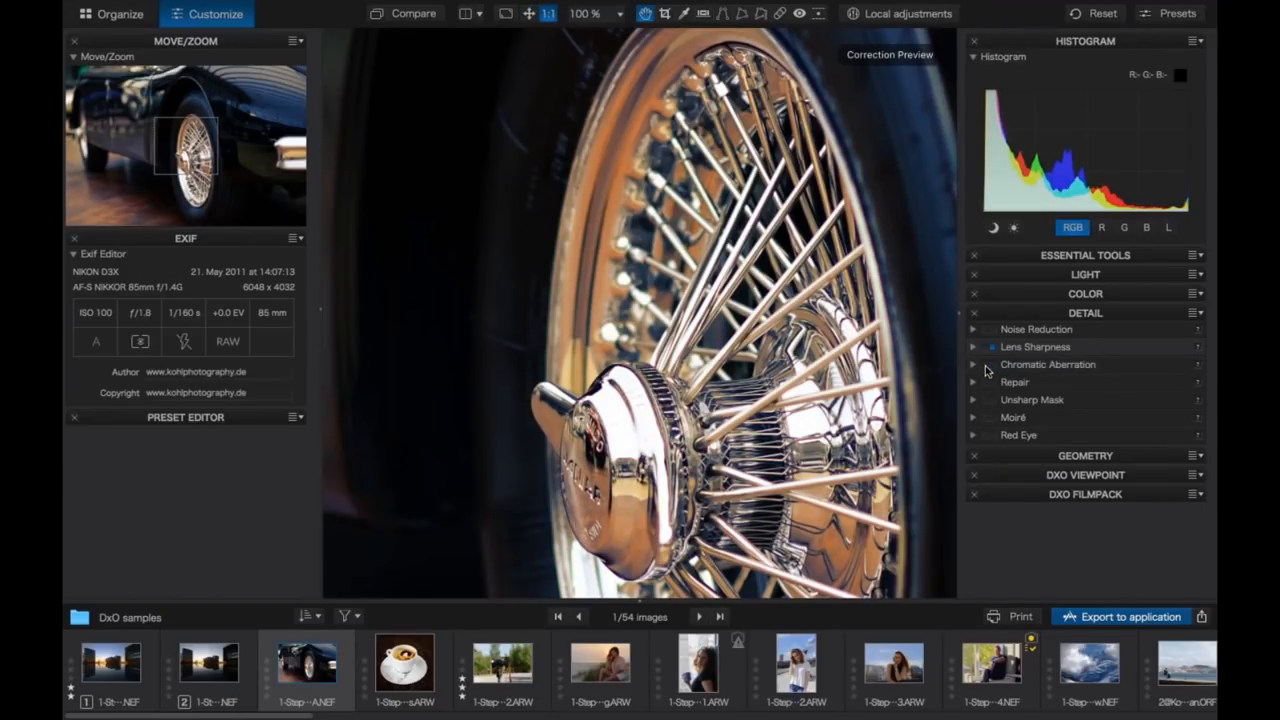
left_click_drag(705, 445, 655, 330)
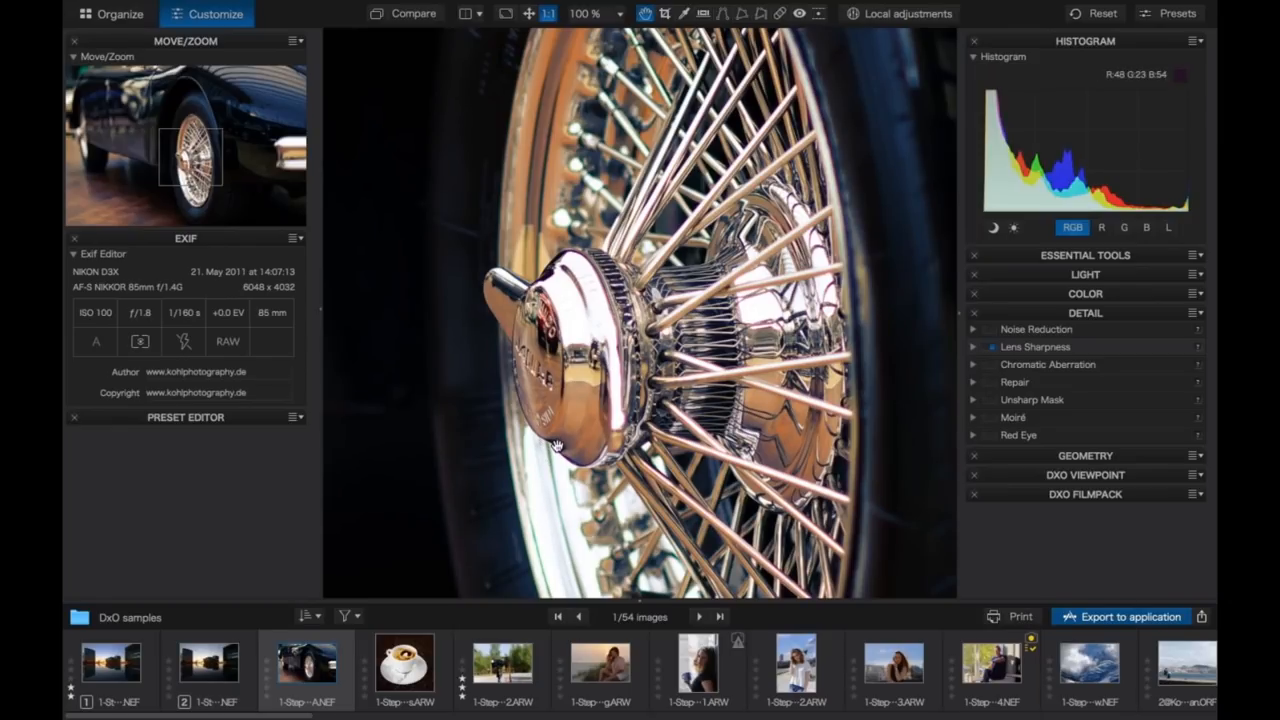
left_click(995, 365)
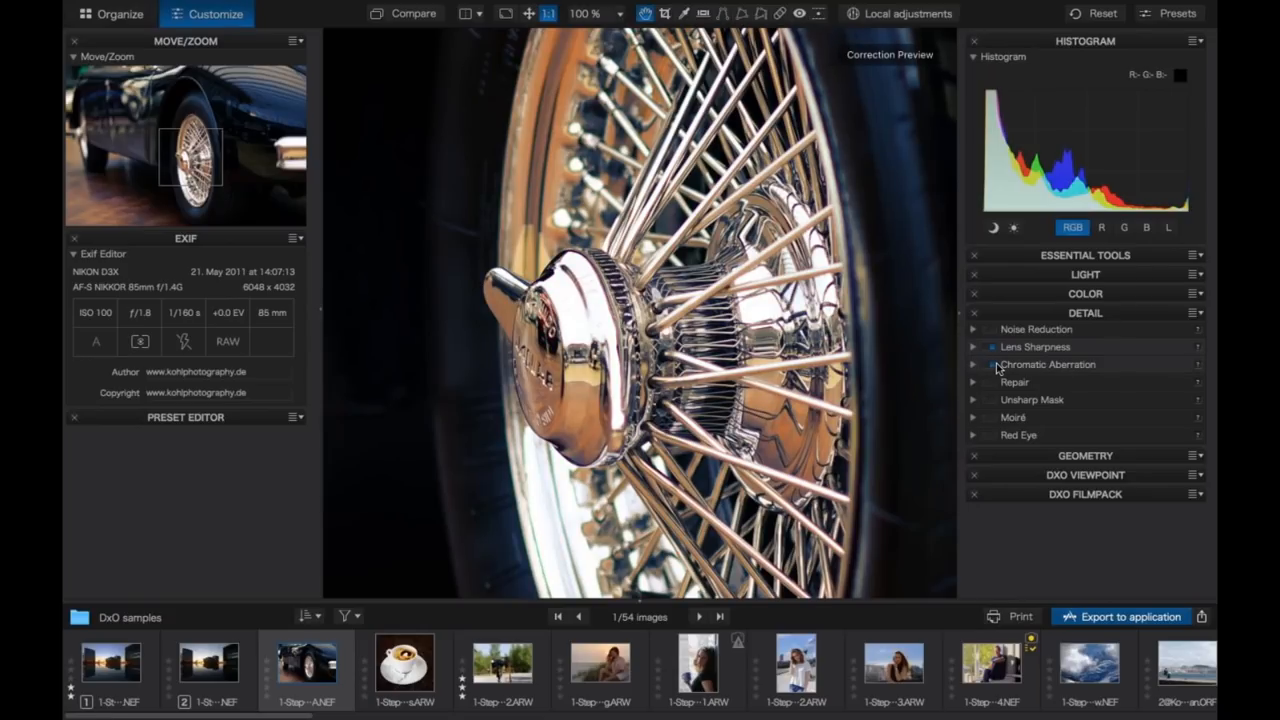
- Set the car photo's chromatic aberration intensity to 182 after trying 120, and switch purple fringing correction off and on
left_click(974, 365)
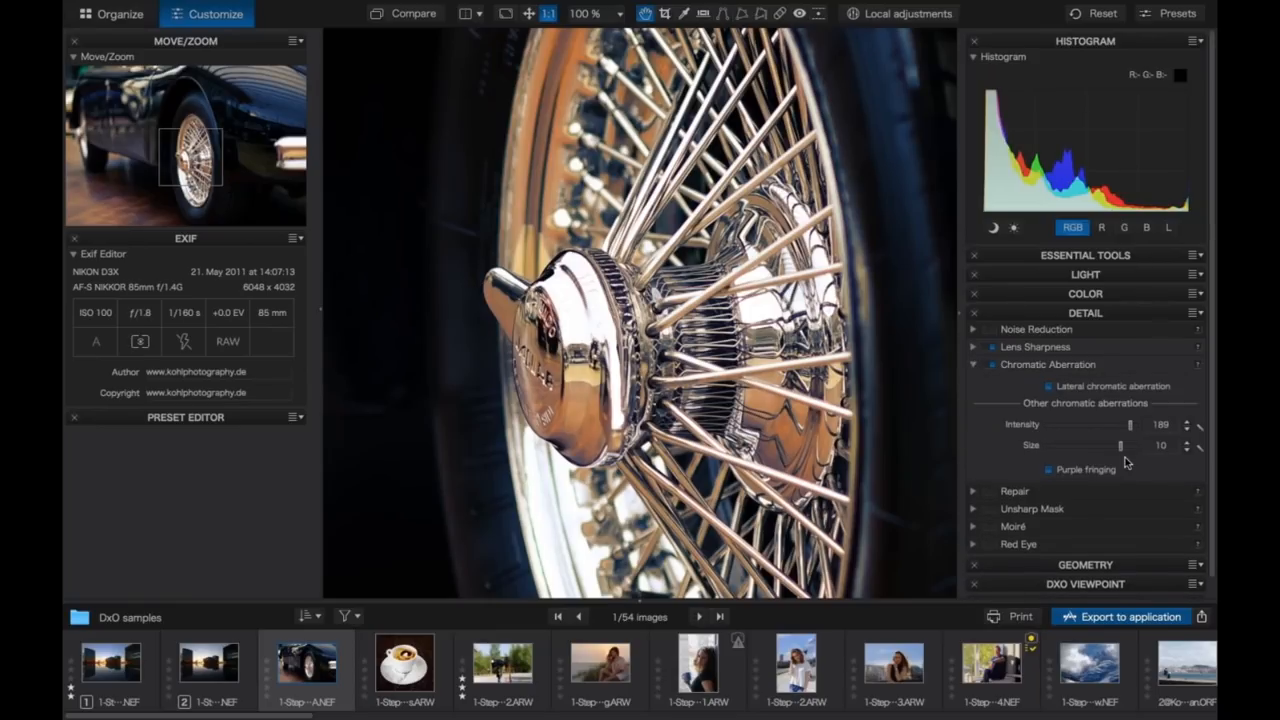
left_click_drag(1130, 425, 1099, 432)
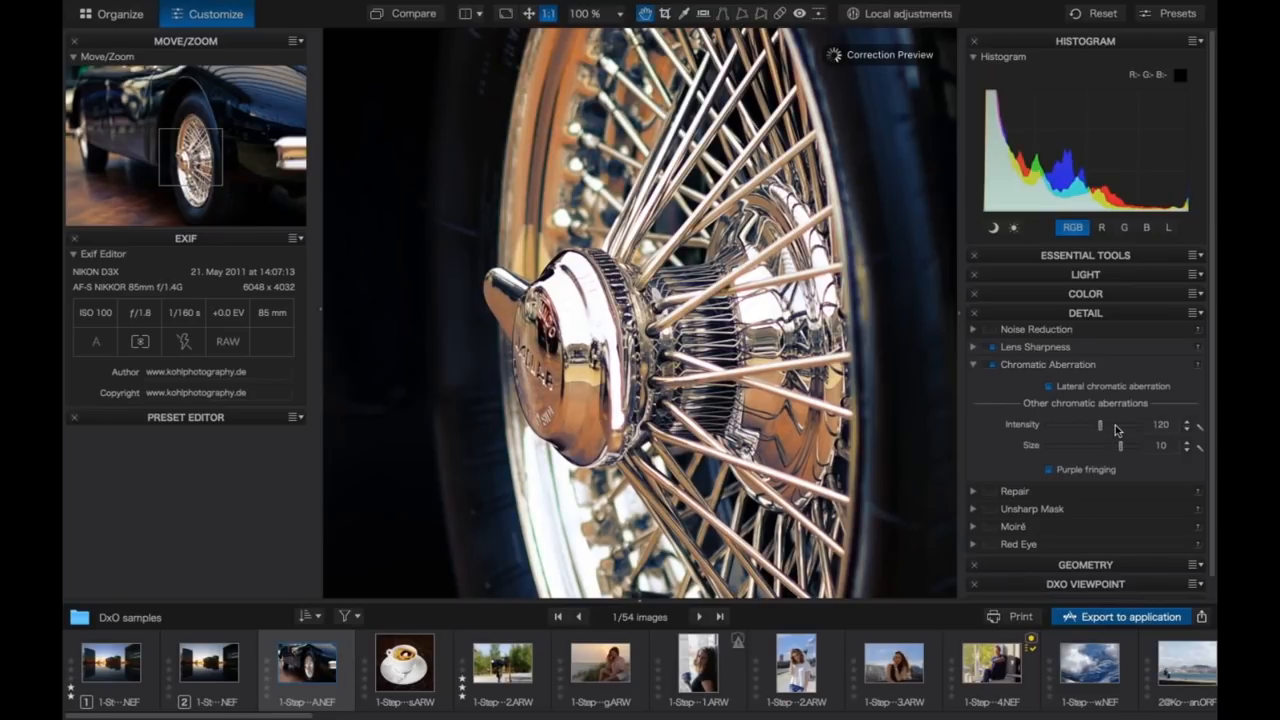
left_click_drag(1118, 430, 1128, 428)
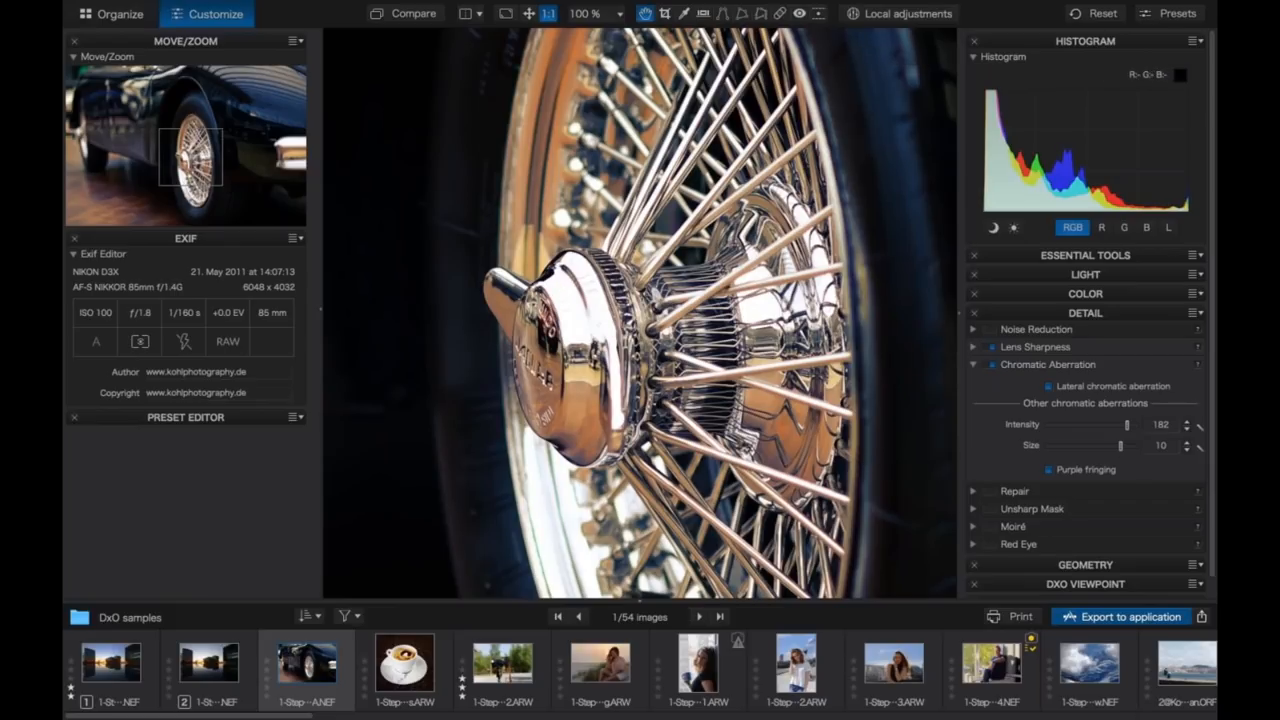
left_click(1049, 470)
left_click(1048, 471)
- Display the built-in help for chromatic aberration and read its intensity, size and purple fringing explanations
left_click(1199, 368)
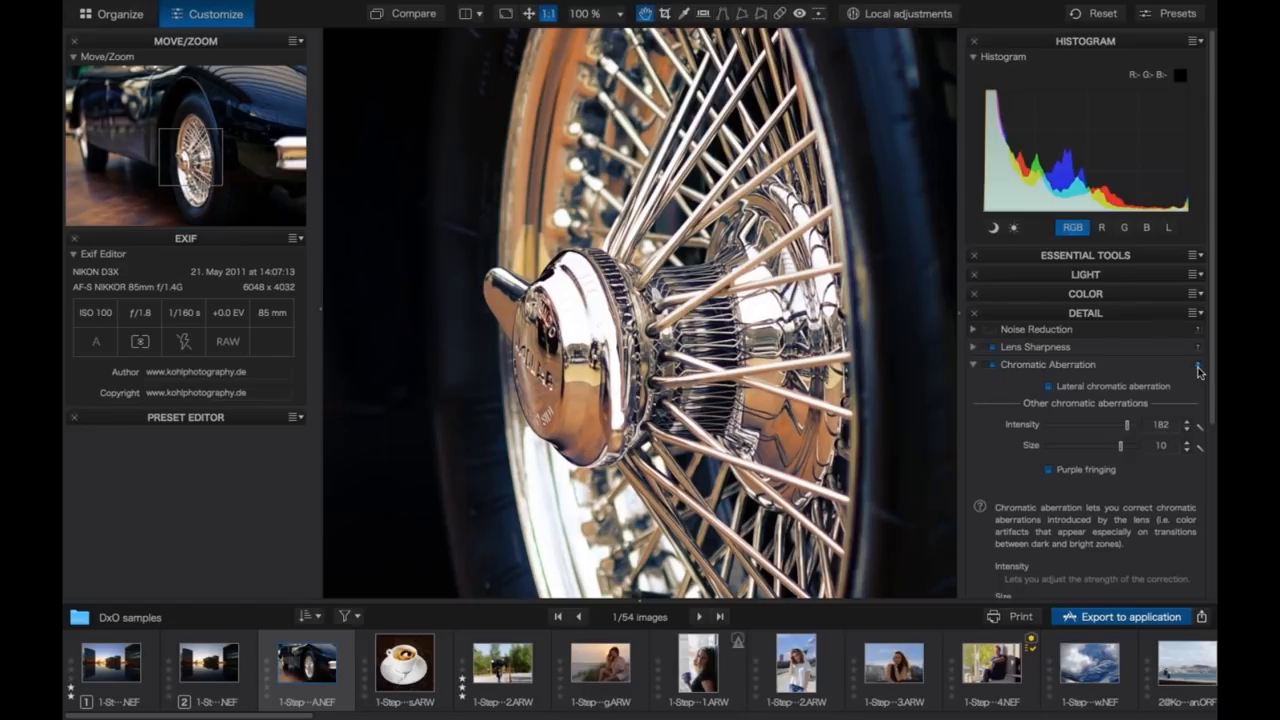
scroll(1199, 370, "down", 5)
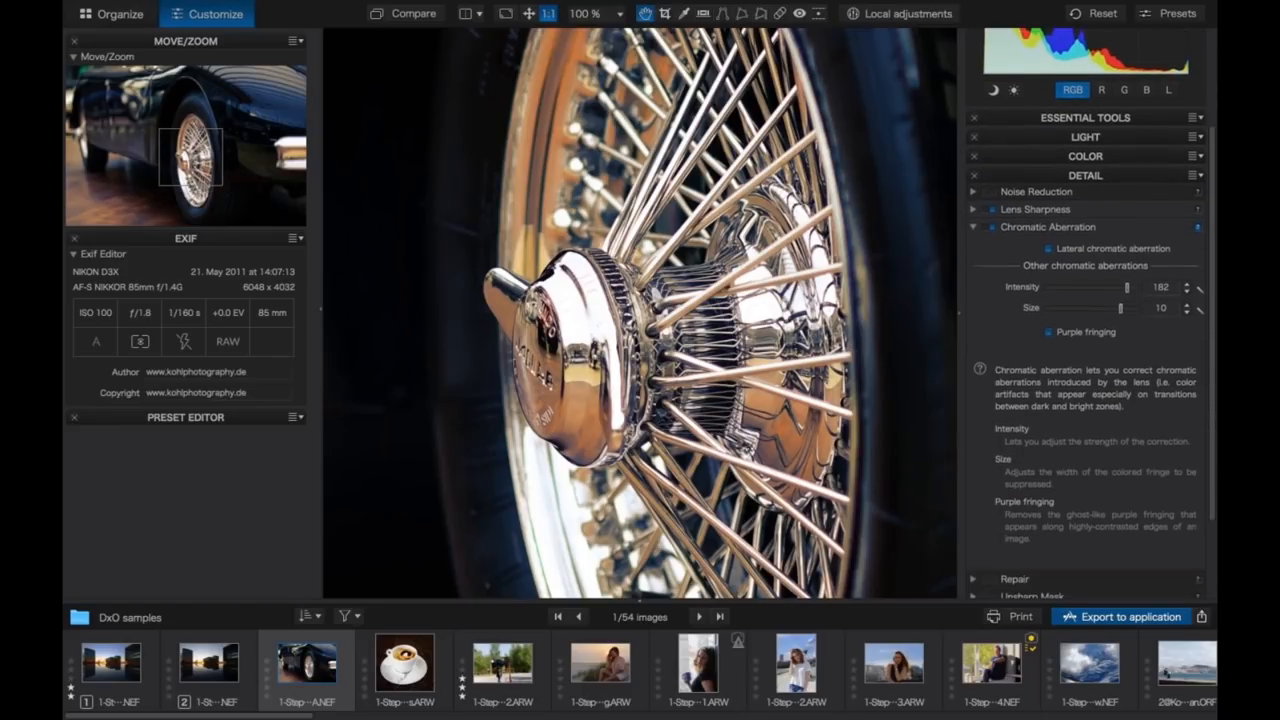
scroll(1090, 350, "down", 1)
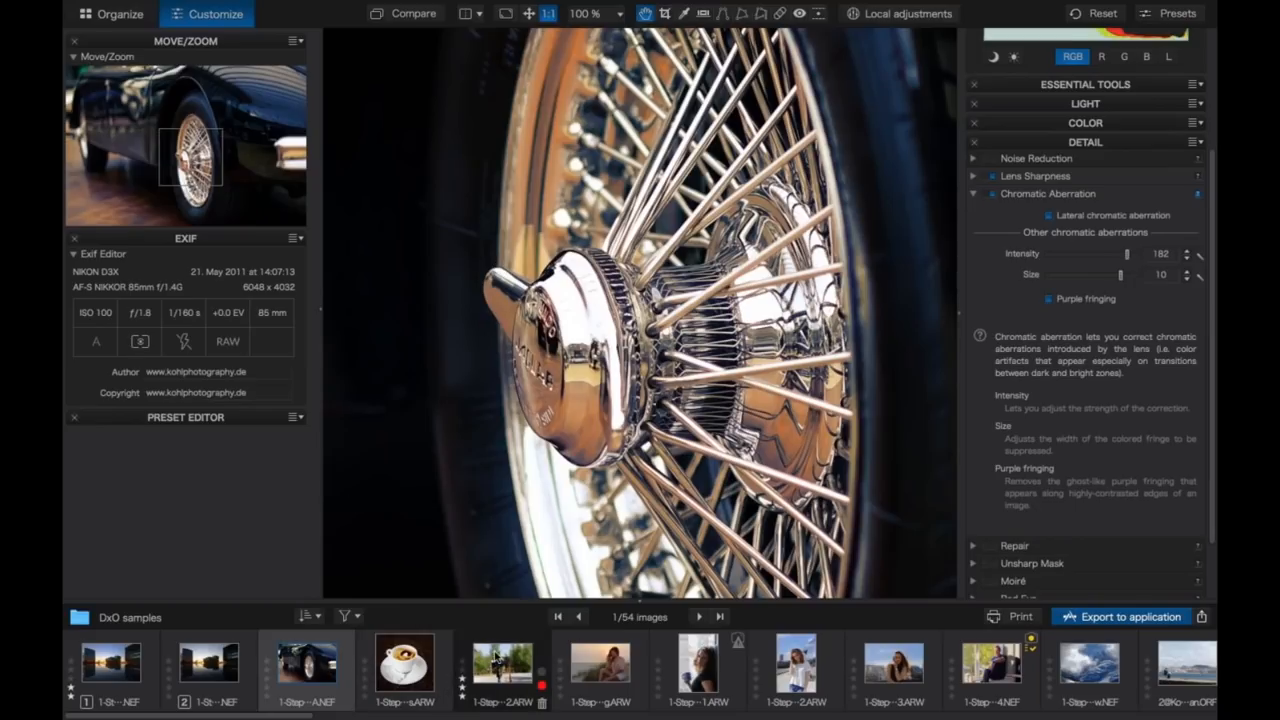
- Open the photo of the tripod-mounted camera and show its Lens Sharpness settings in place of the Chromatic Aberration ones
left_click(497, 668)
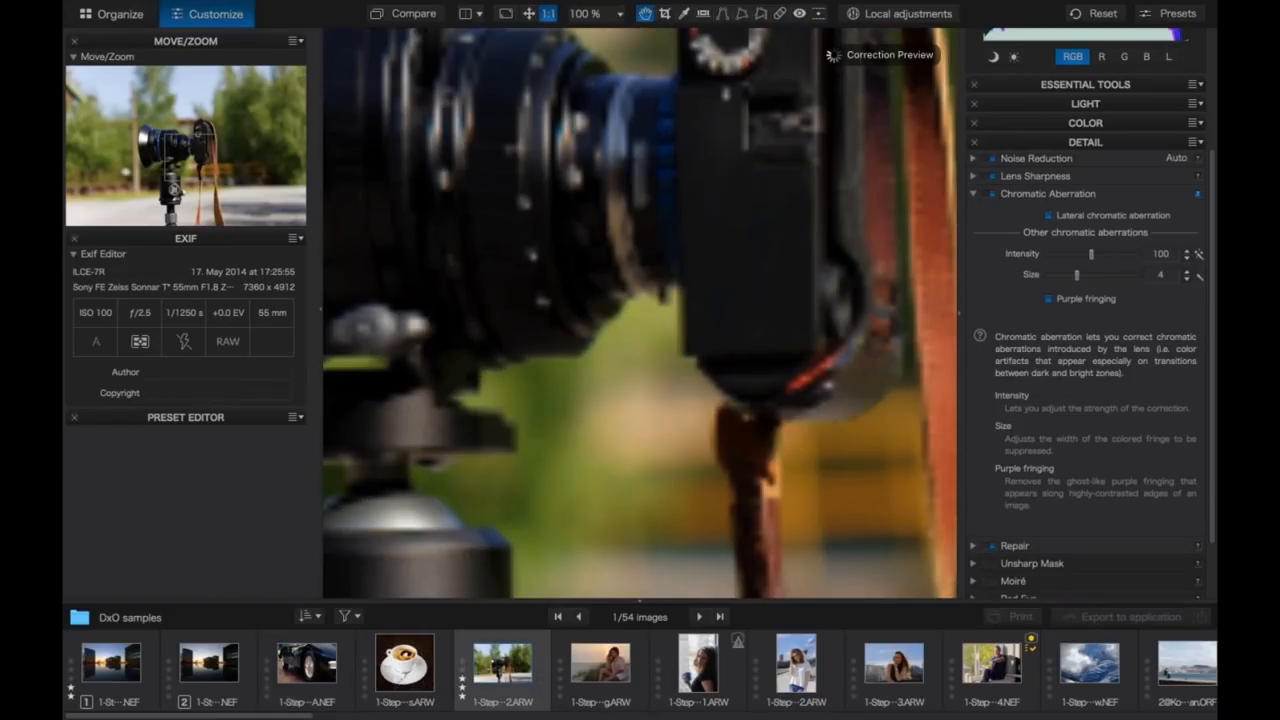
left_click(975, 197)
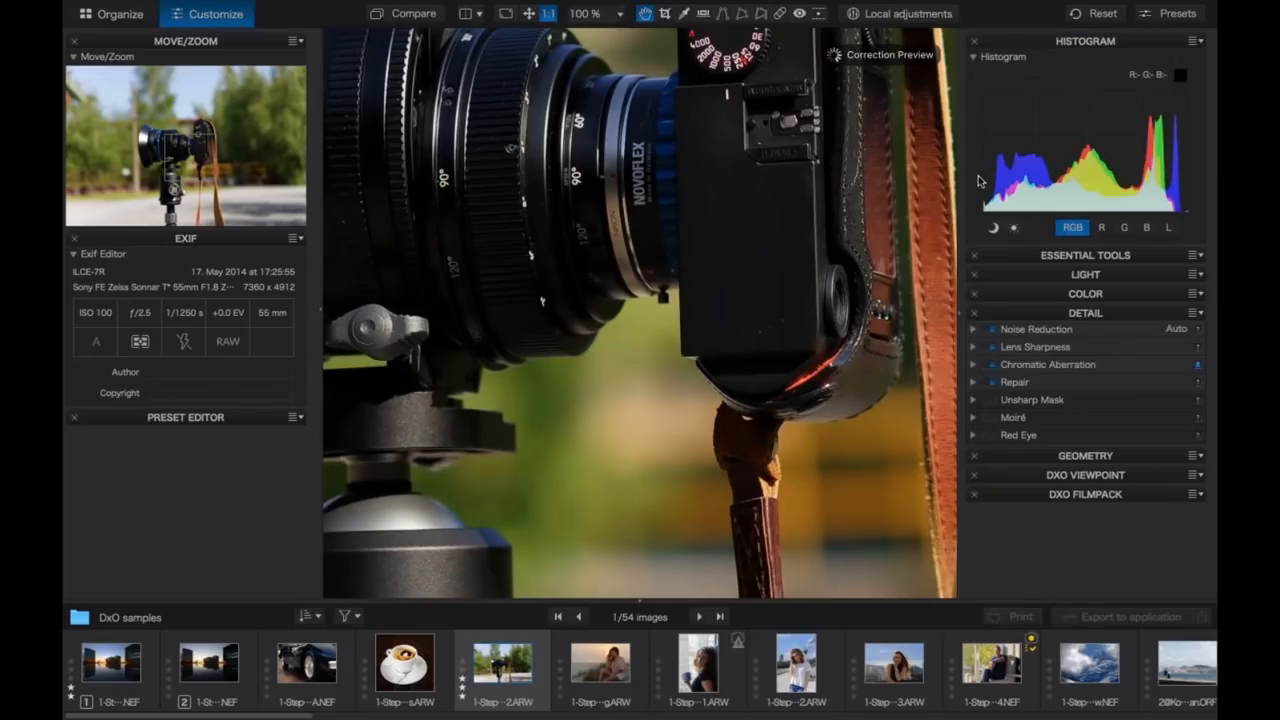
left_click(974, 346)
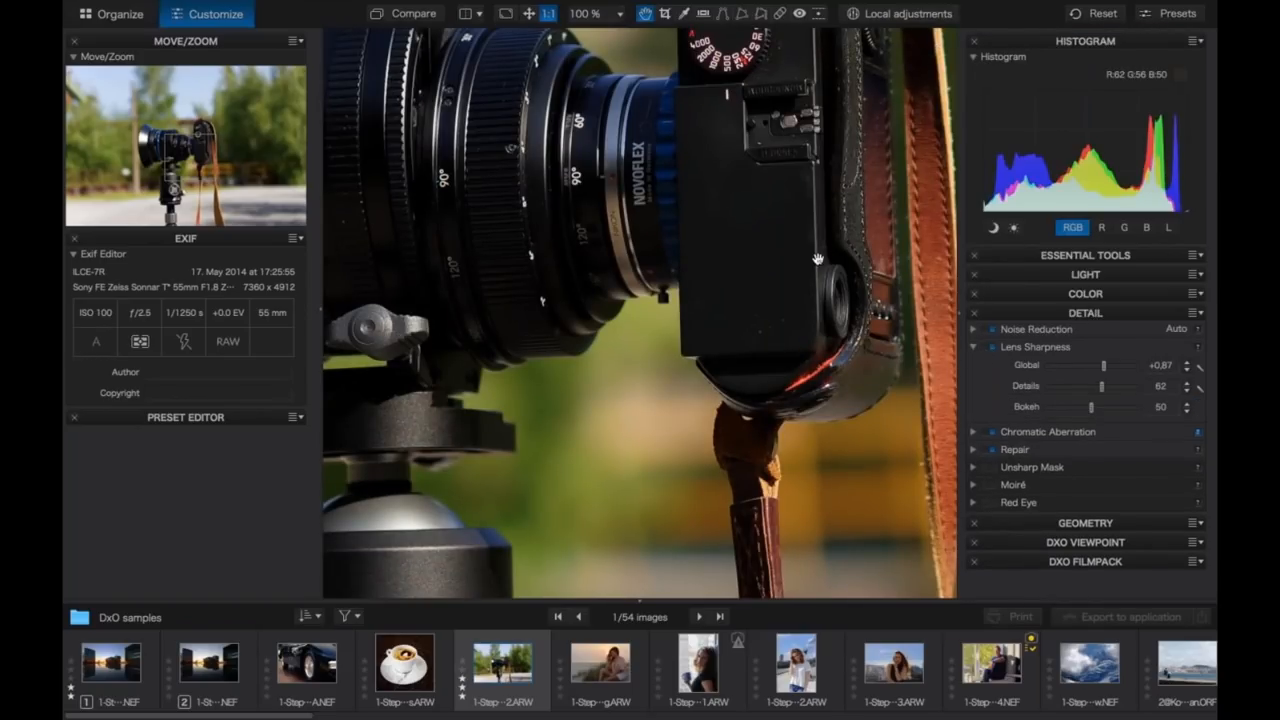
left_click_drag(770, 260, 782, 374)
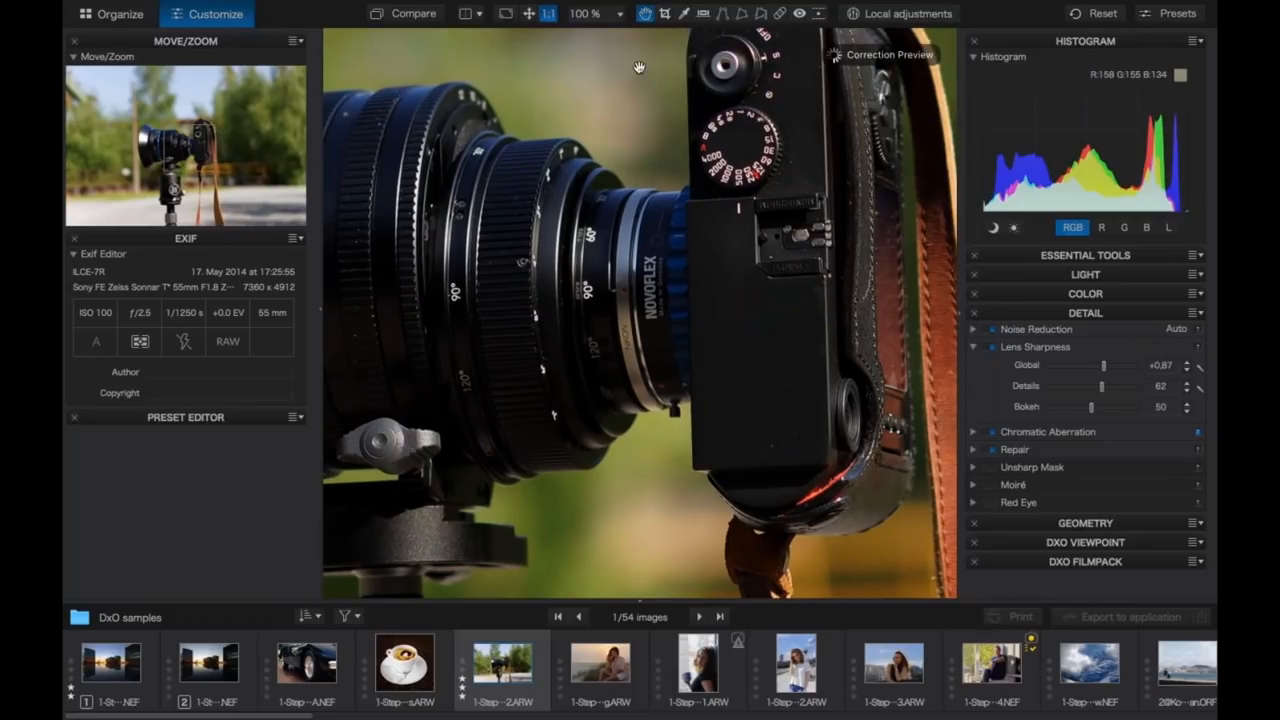
- View the camera lens lettering at 200% and compare it with the Lens Sharpness correction off and on
left_click(620, 13)
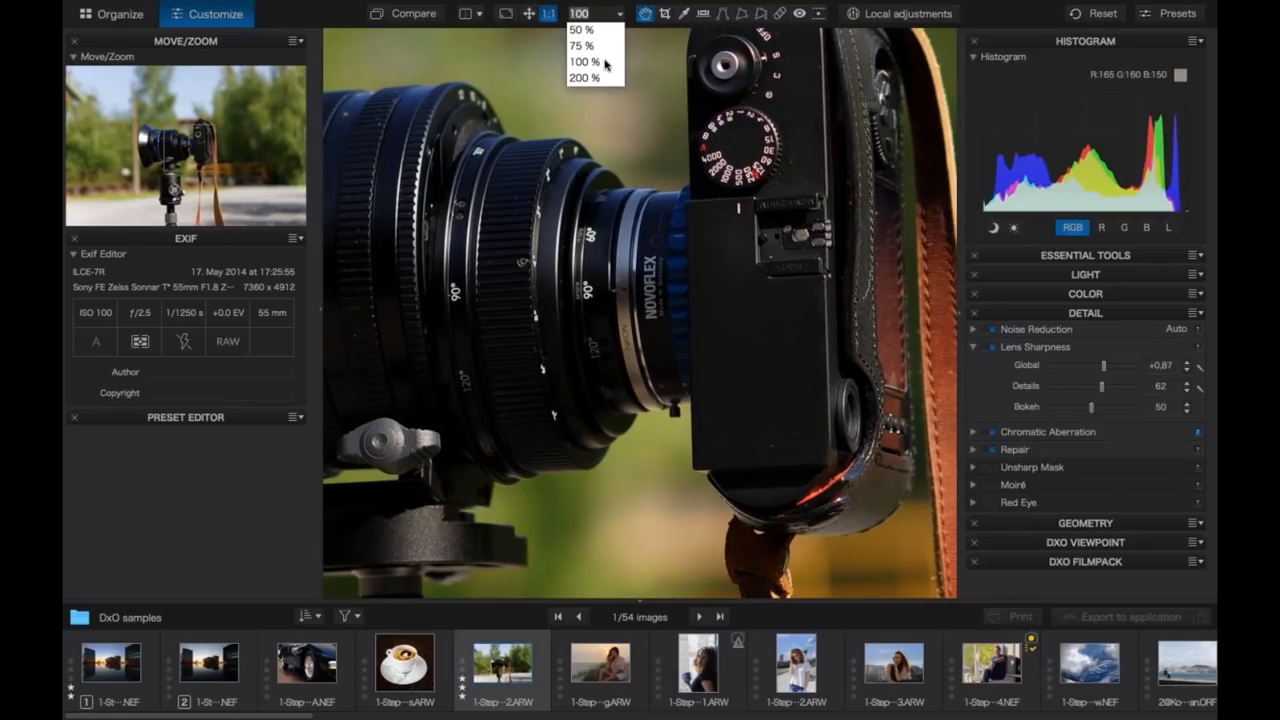
left_click(603, 60)
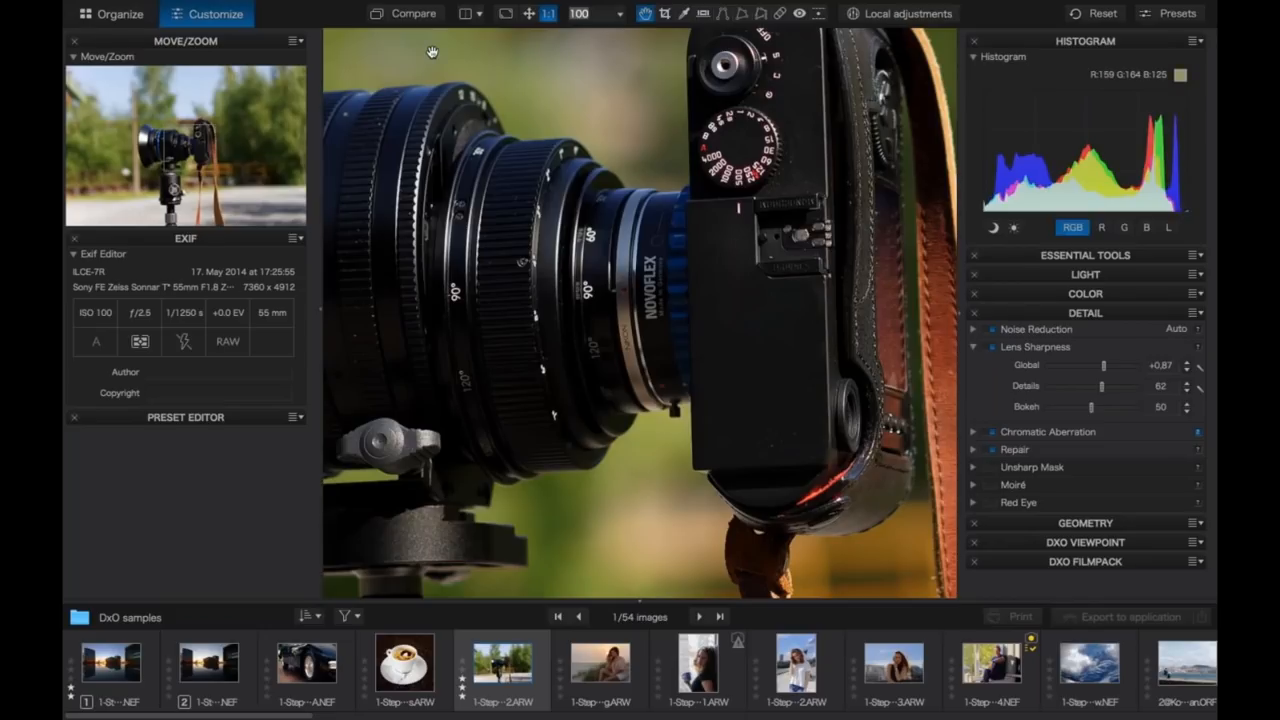
left_click(620, 14)
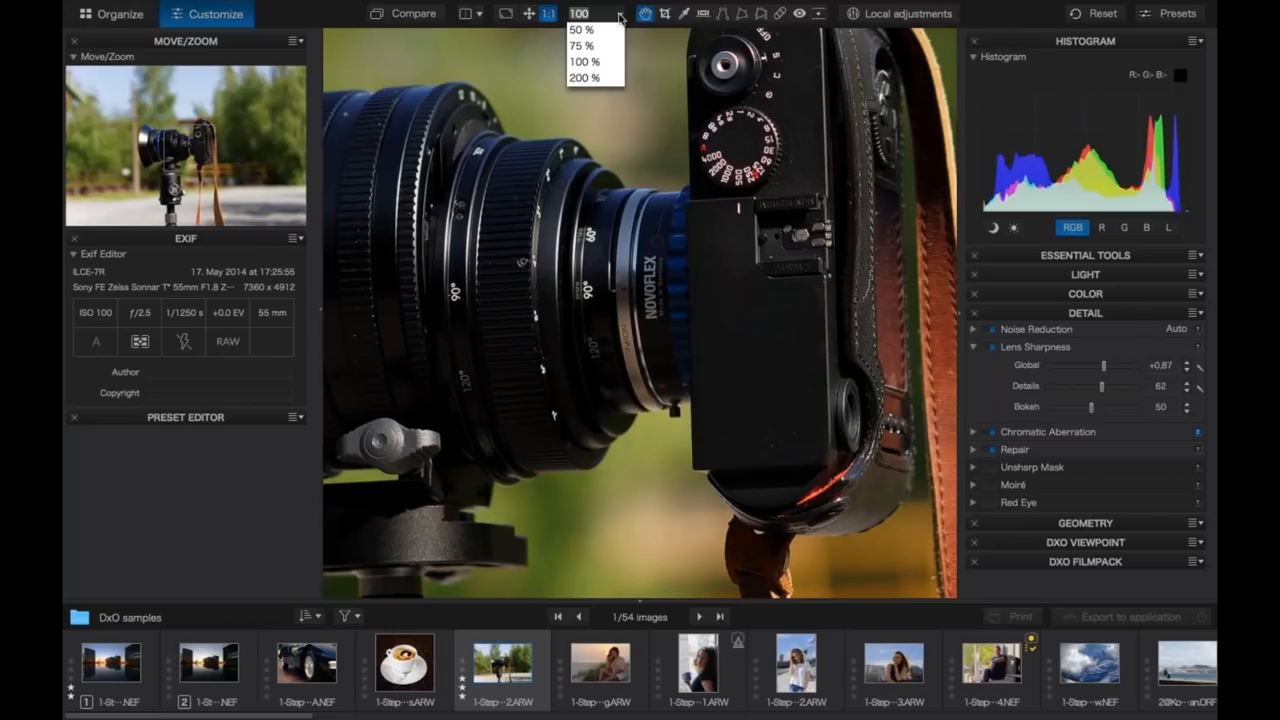
left_click(584, 78)
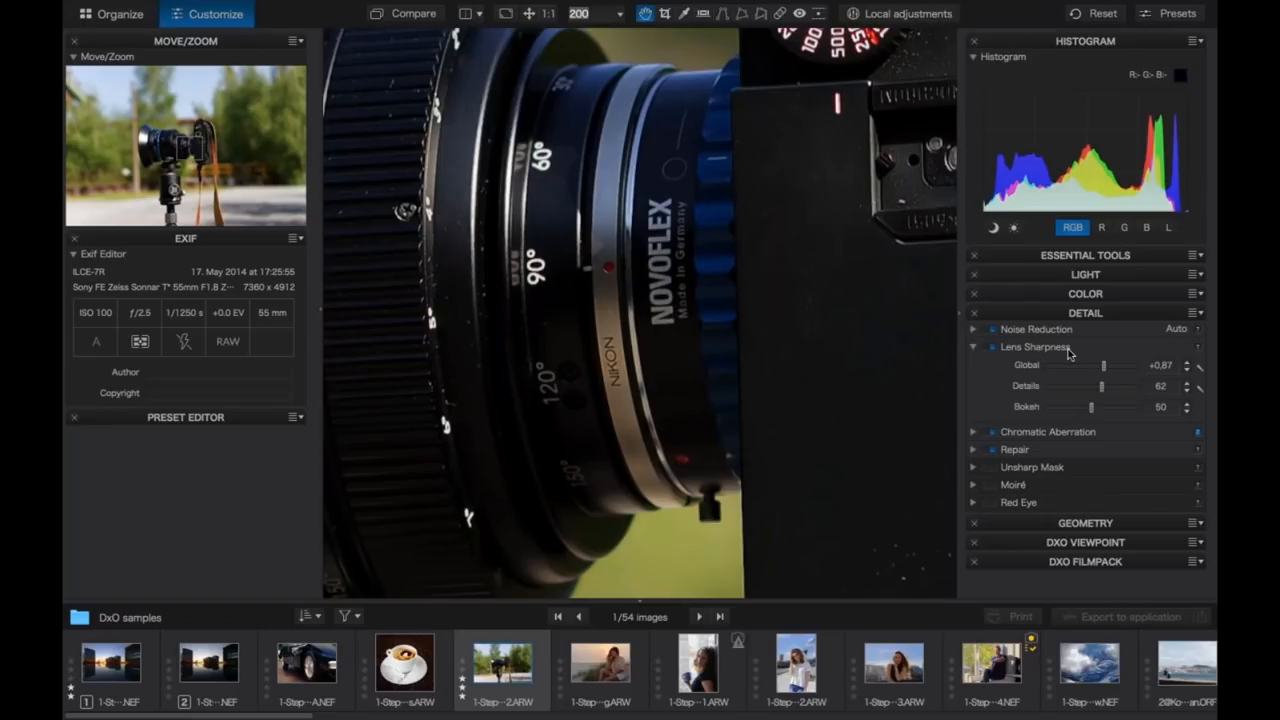
left_click(987, 352)
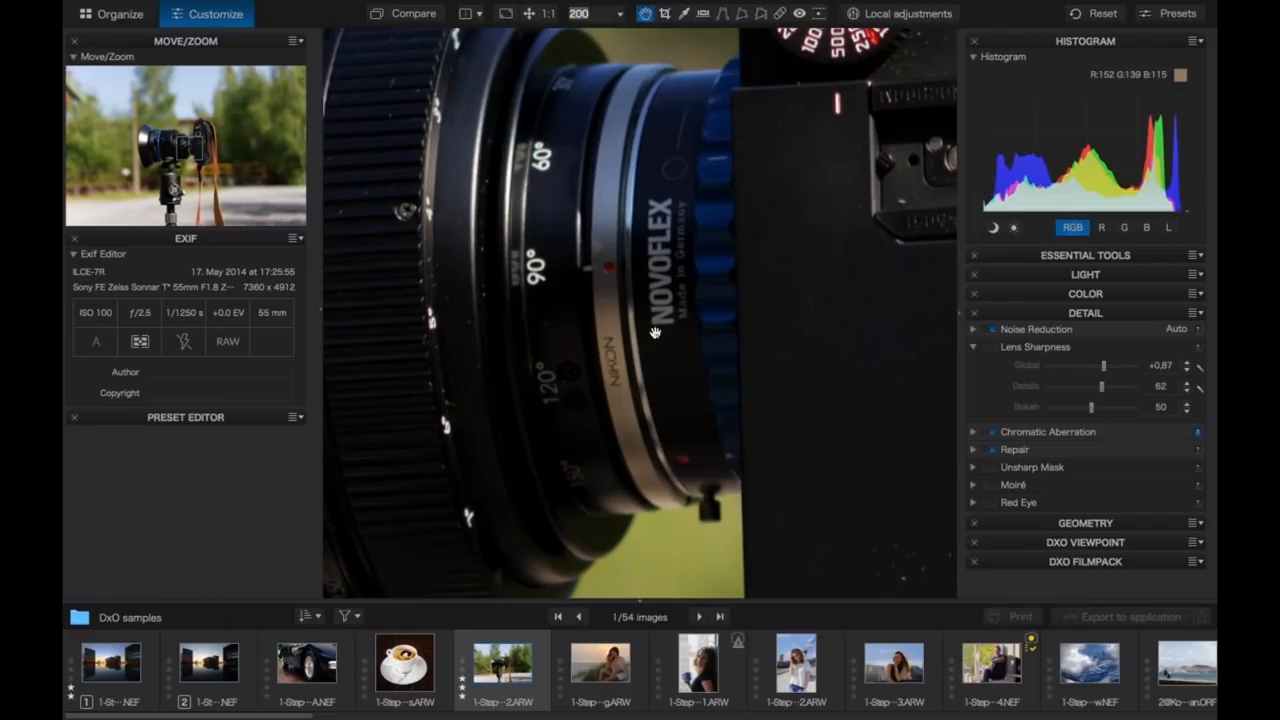
left_click(993, 347)
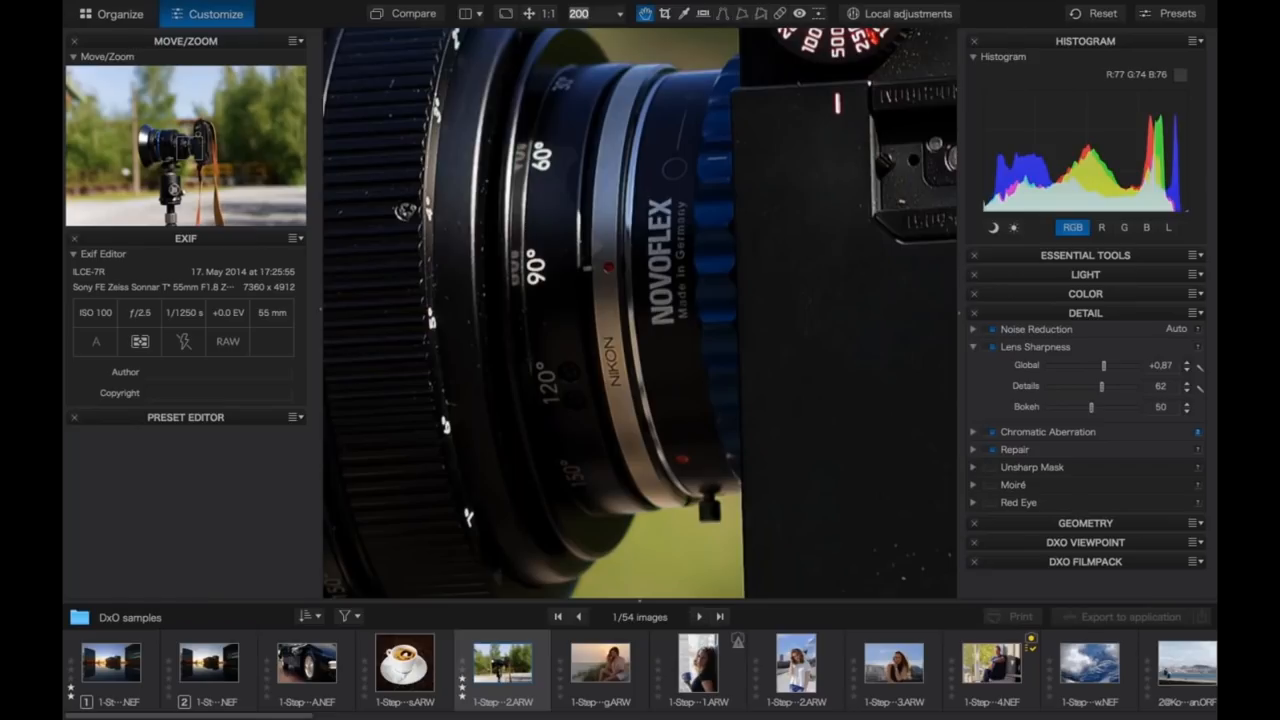
- Show the Vignetting correction for the whole tripod camera photo and compare the image with it off and on
left_click(529, 14)
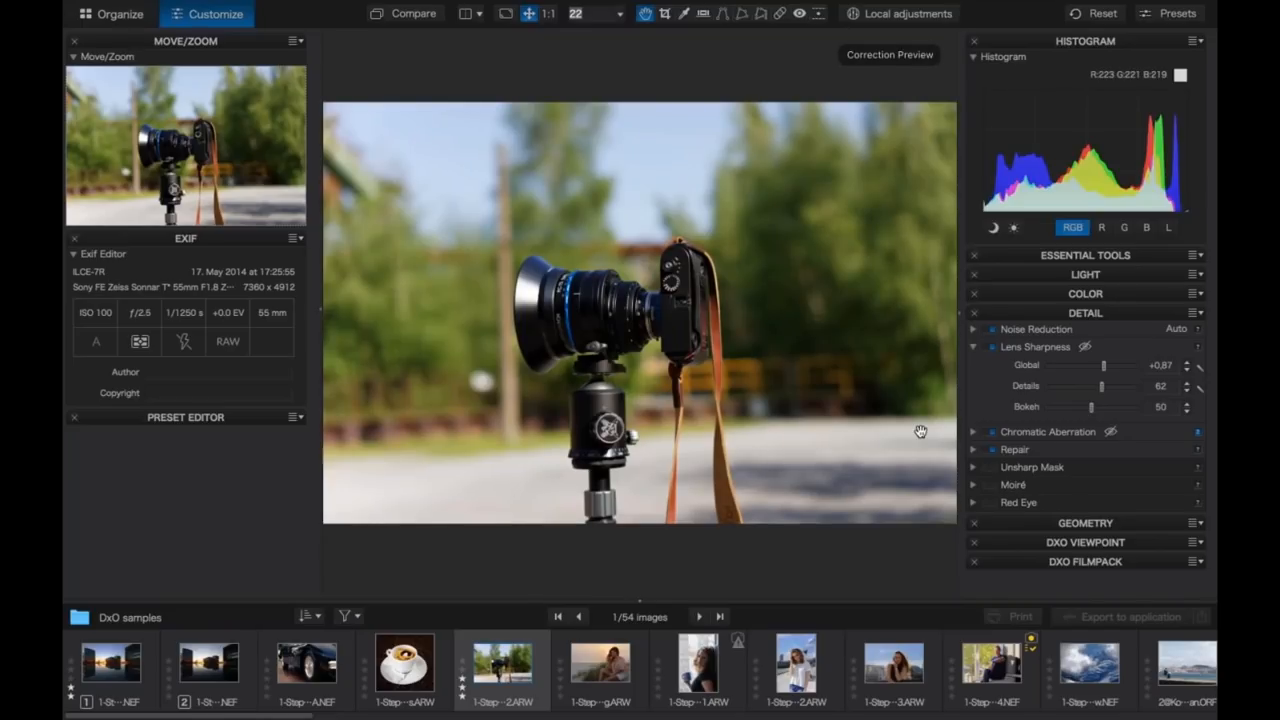
left_click(1105, 295)
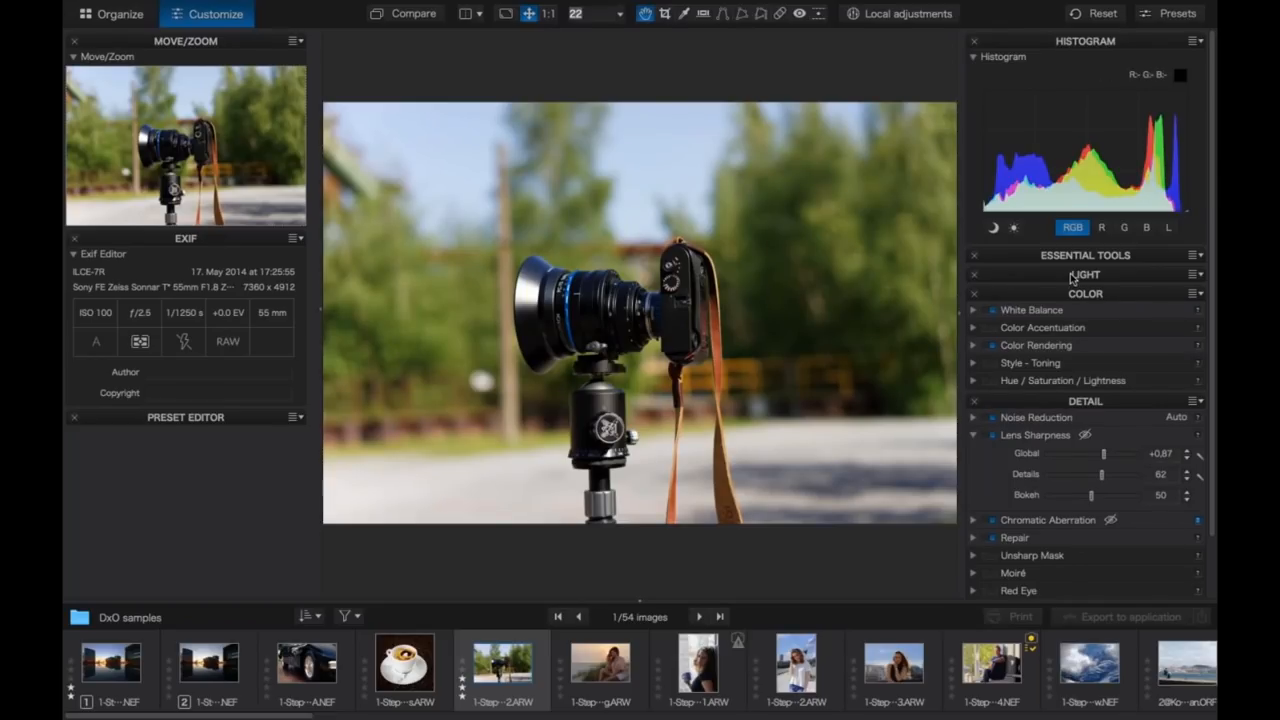
left_click(1072, 275)
left_click(974, 396)
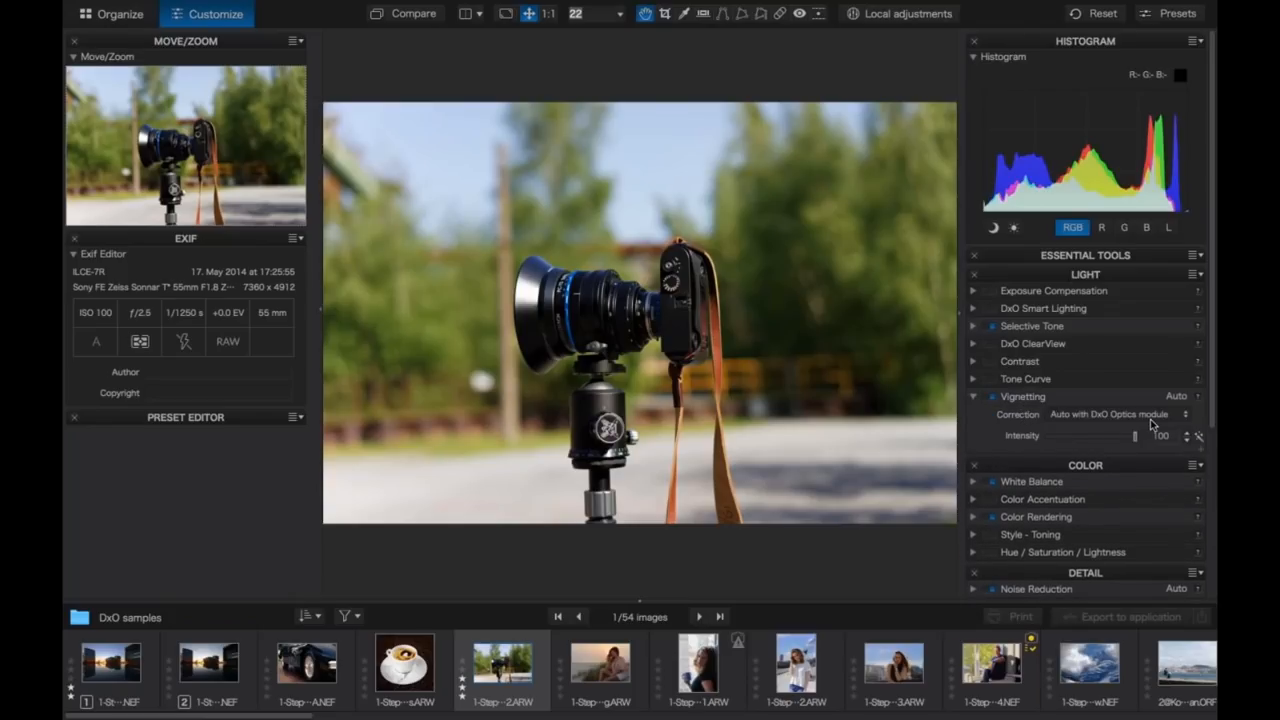
left_click(987, 398)
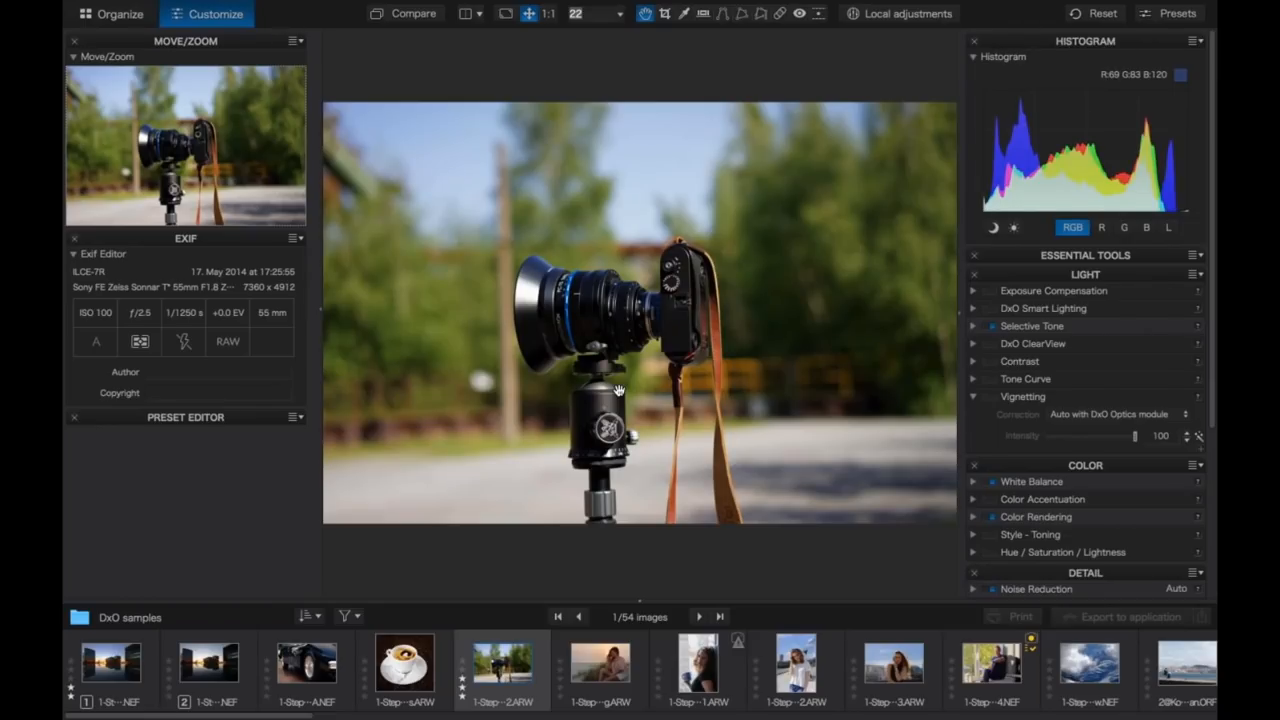
left_click(995, 399)
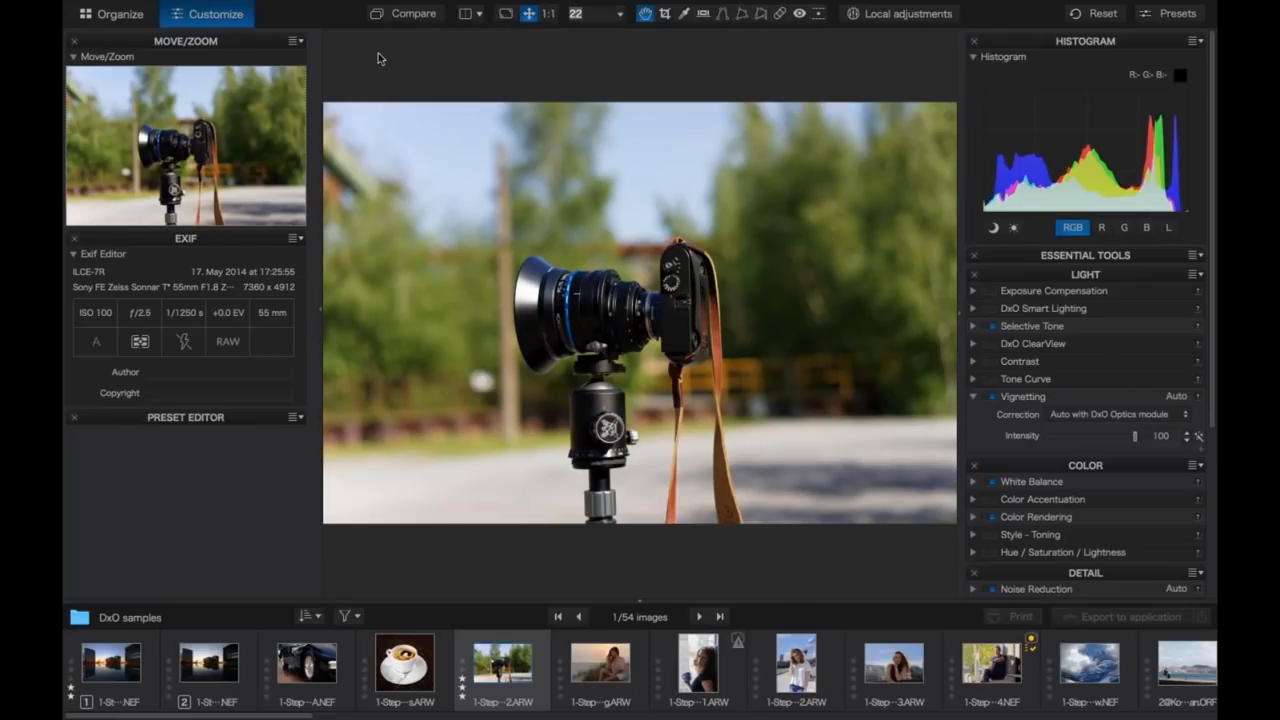
- Compare the camera photo with its uncorrected version, both full-frame and in a split view with the divider moved beside the lens
left_click(408, 14)
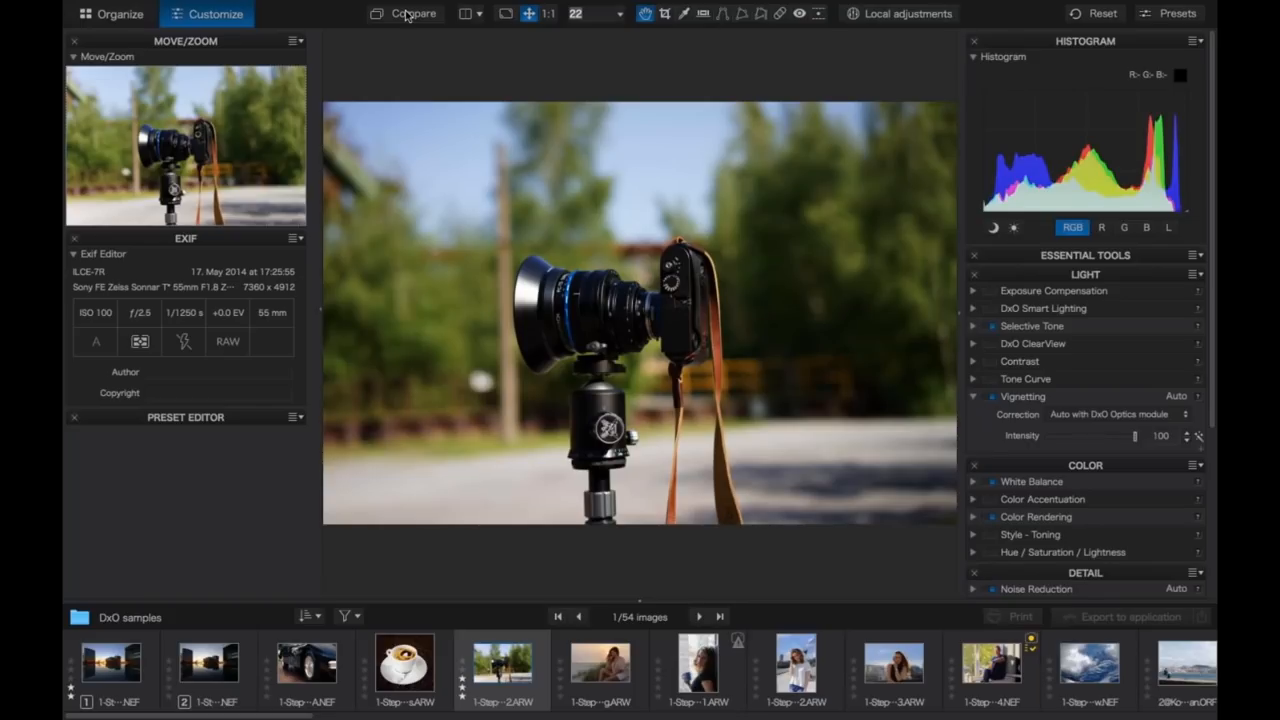
left_click(408, 14)
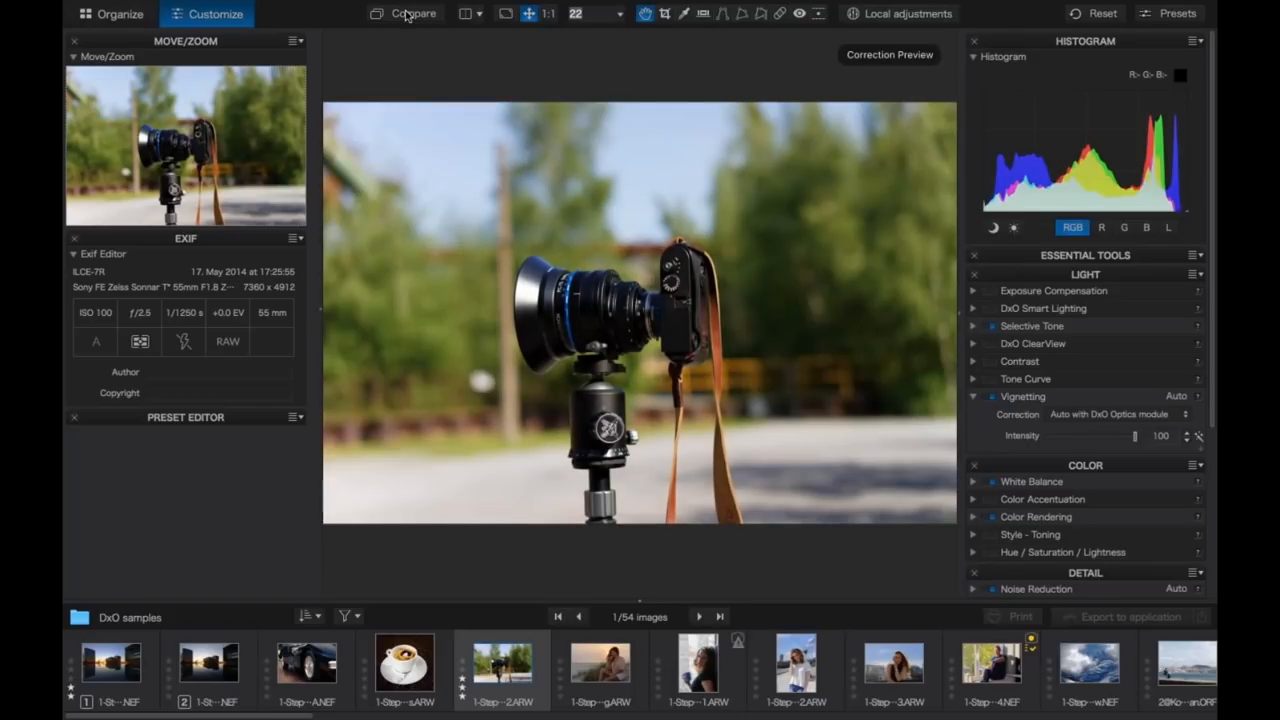
left_click(481, 14)
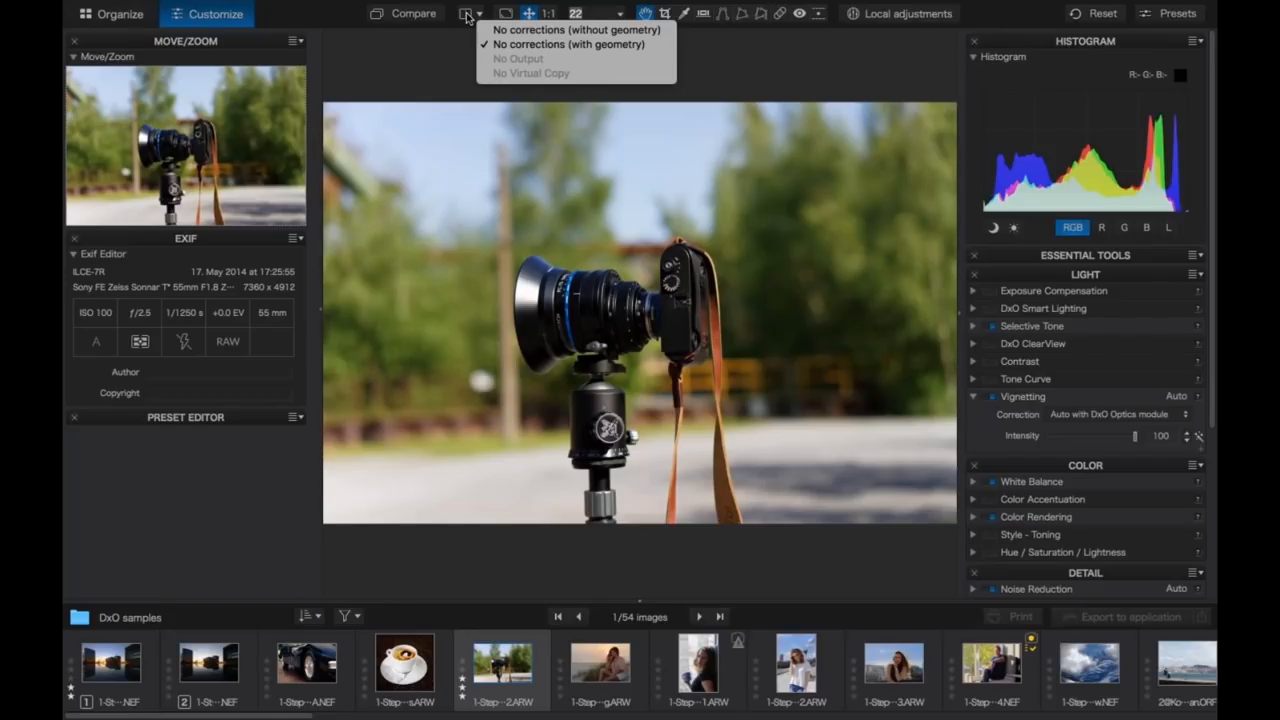
left_click(465, 17)
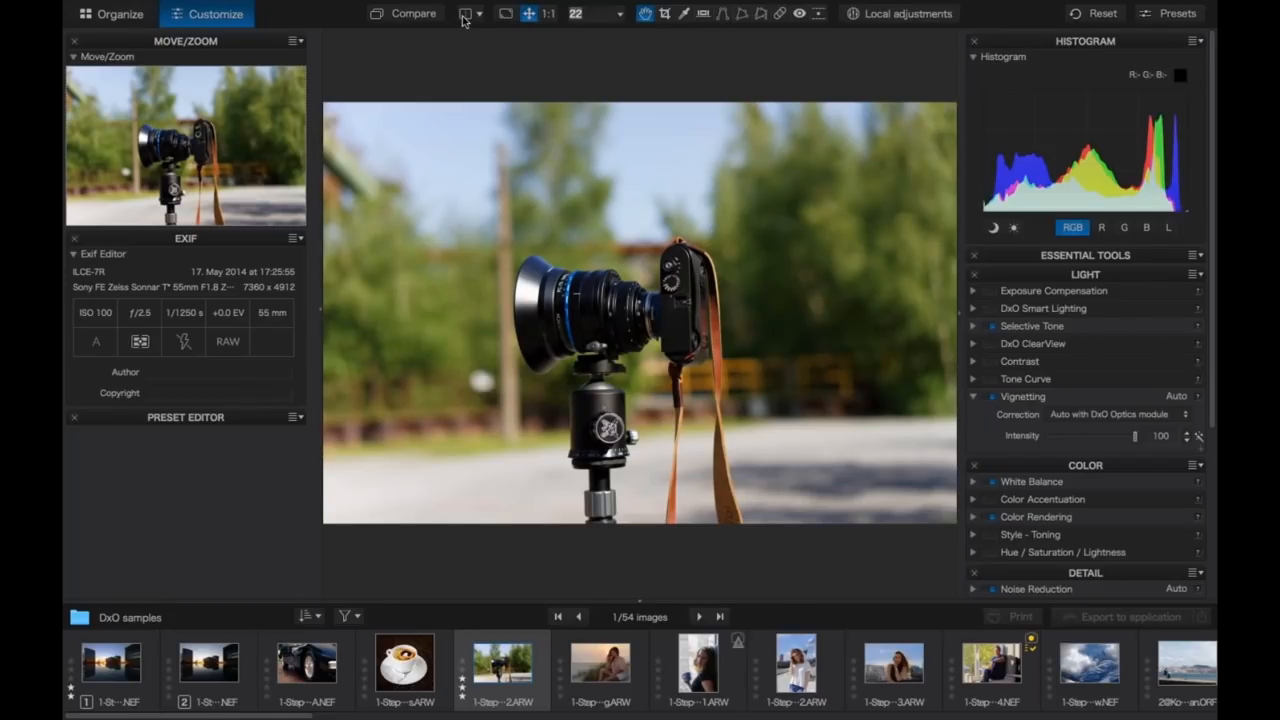
left_click(464, 16)
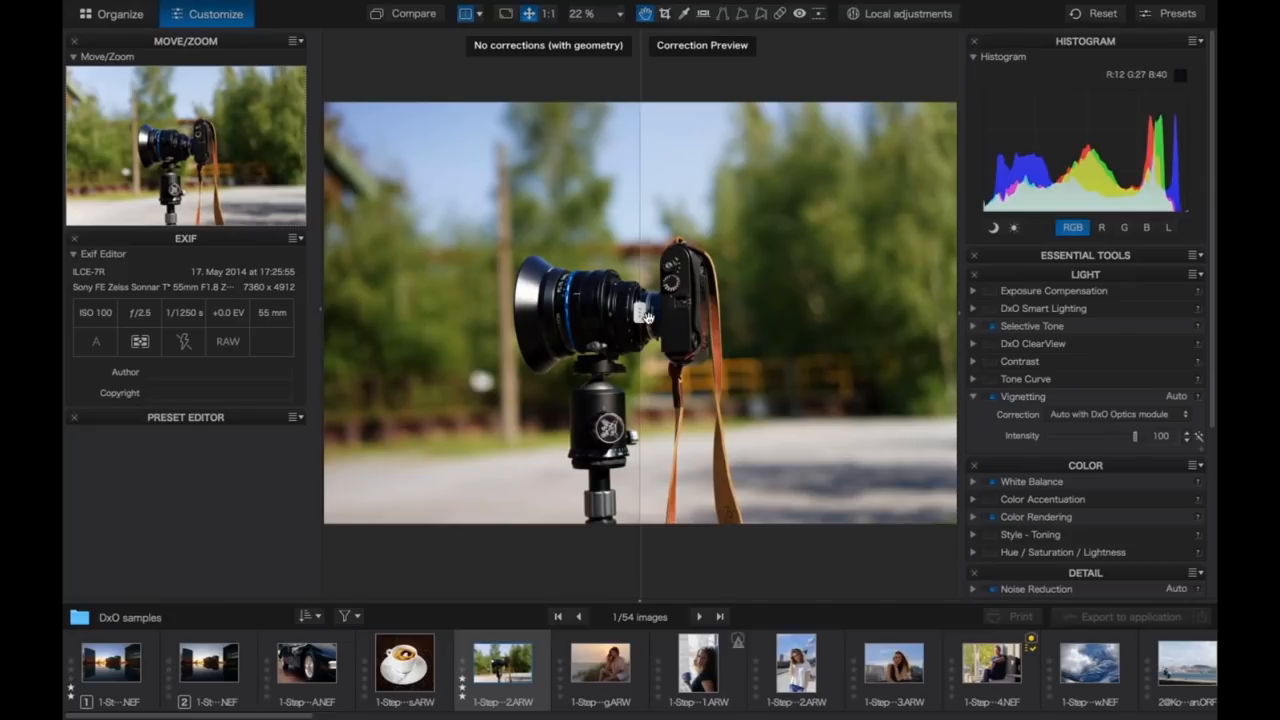
left_click_drag(641, 315, 489, 286)
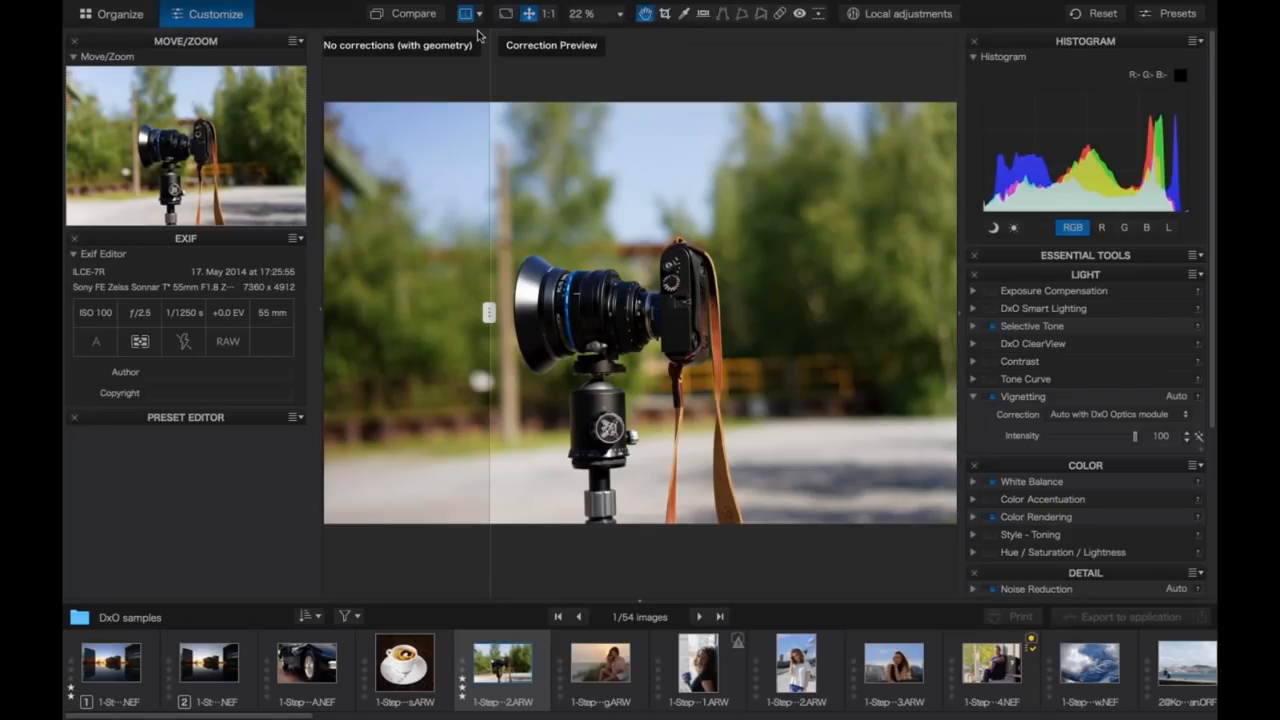
left_click(466, 13)
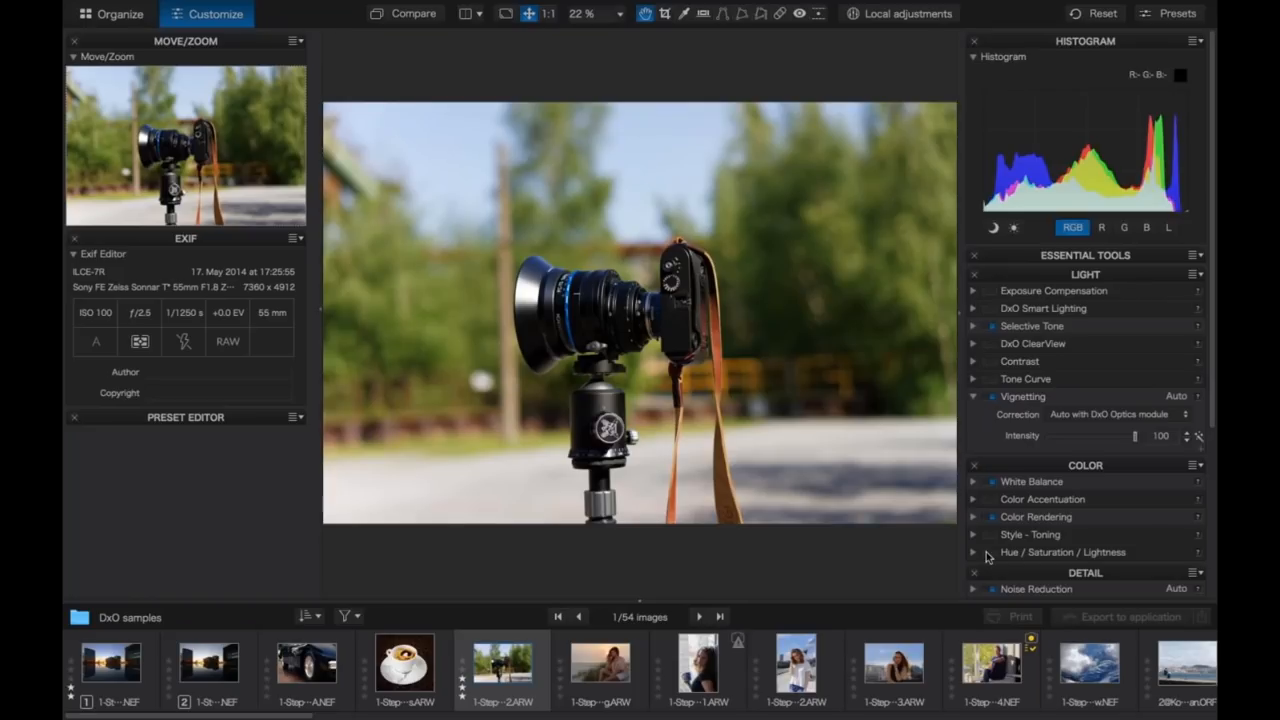
- Set DxO Smart Lighting on the beach sunset portrait to Uniform in Slight mode, and compare the image with it off and on
left_click(620, 675)
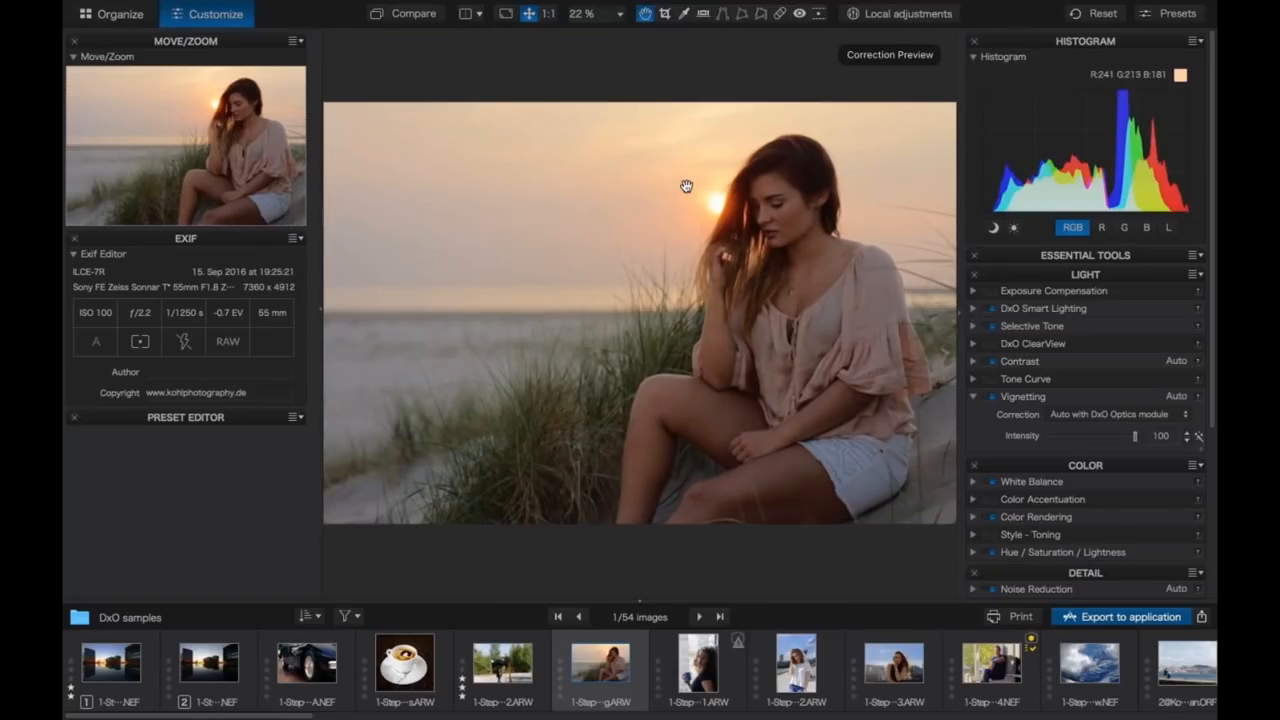
left_click(974, 309)
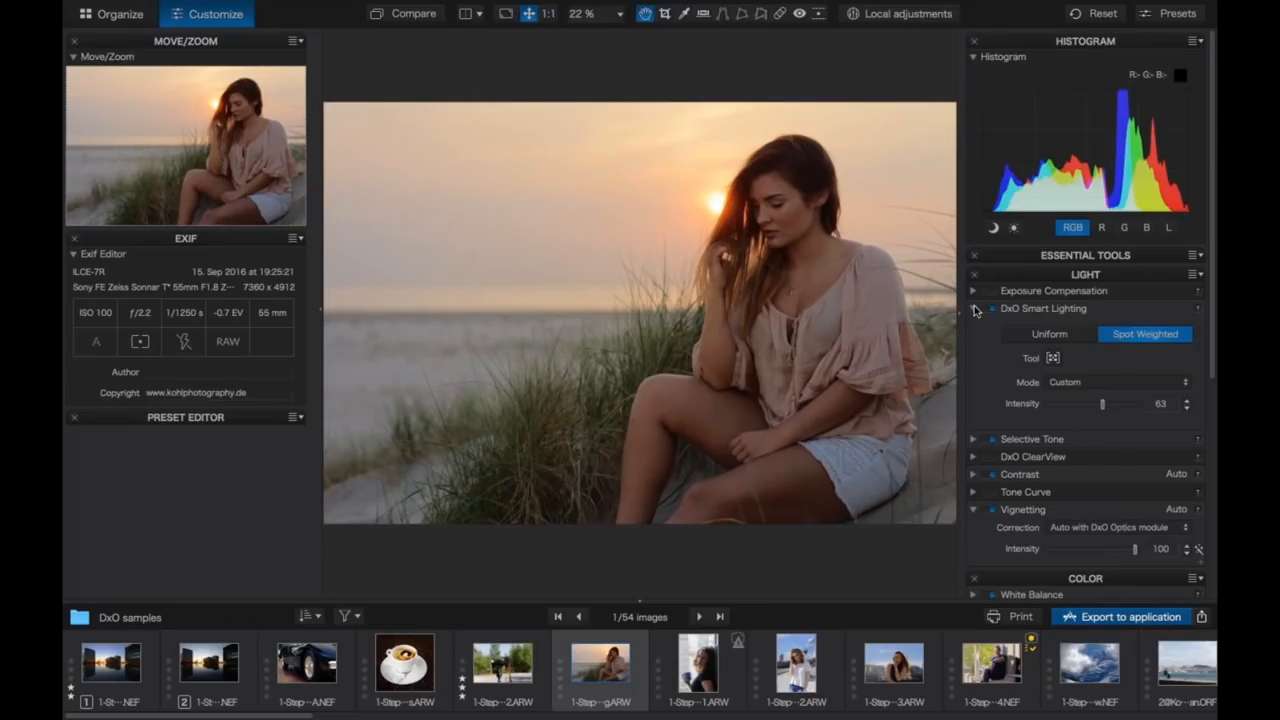
left_click(1040, 335)
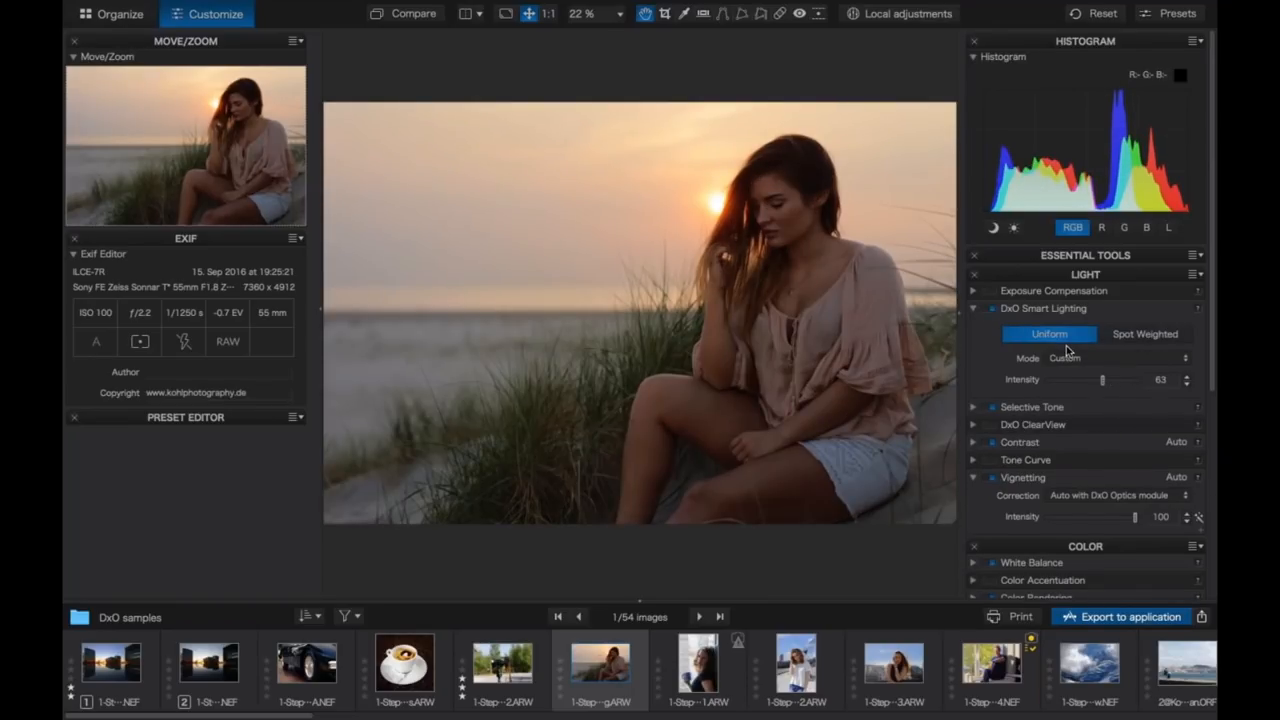
left_click(1100, 358)
left_click(1118, 318)
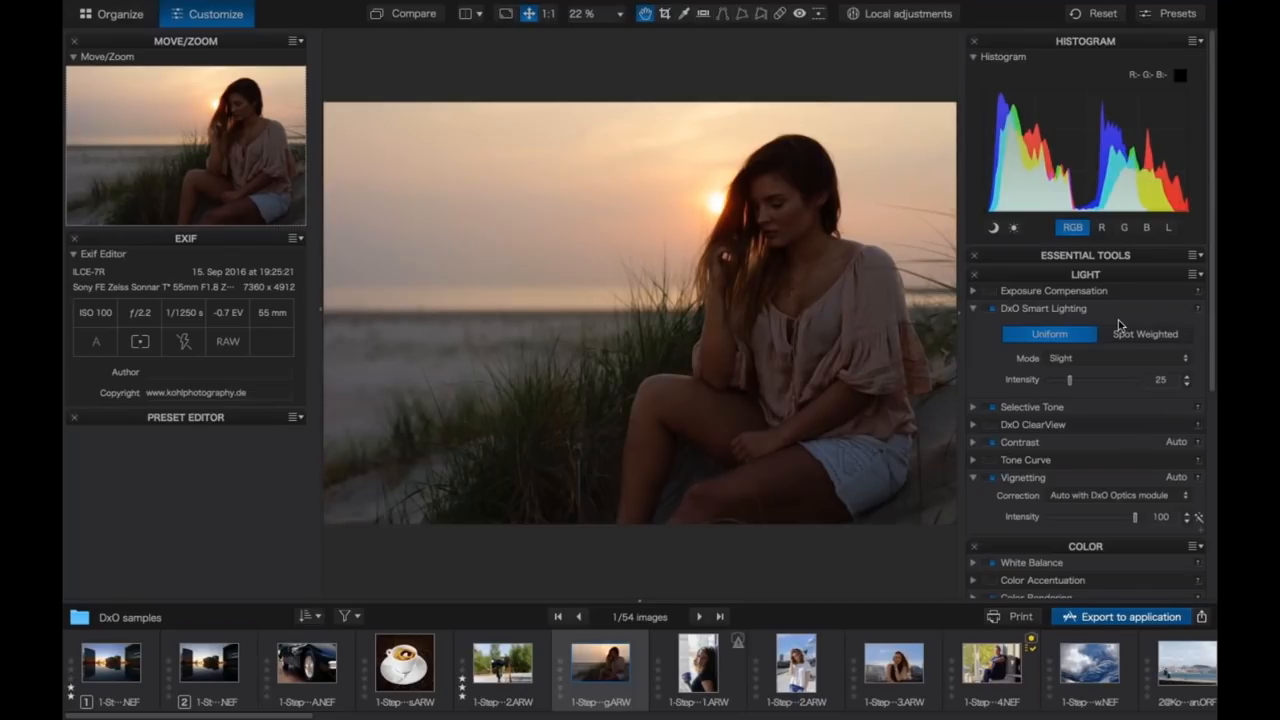
left_click(988, 316)
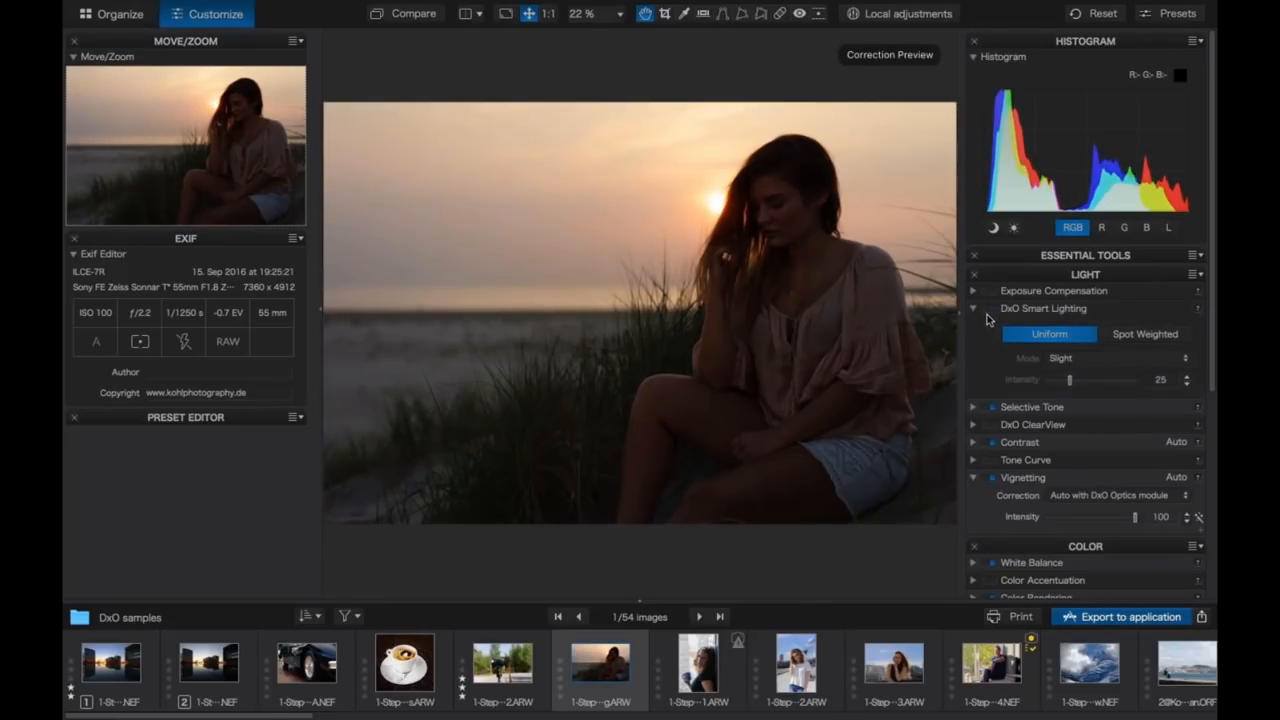
left_click(993, 316)
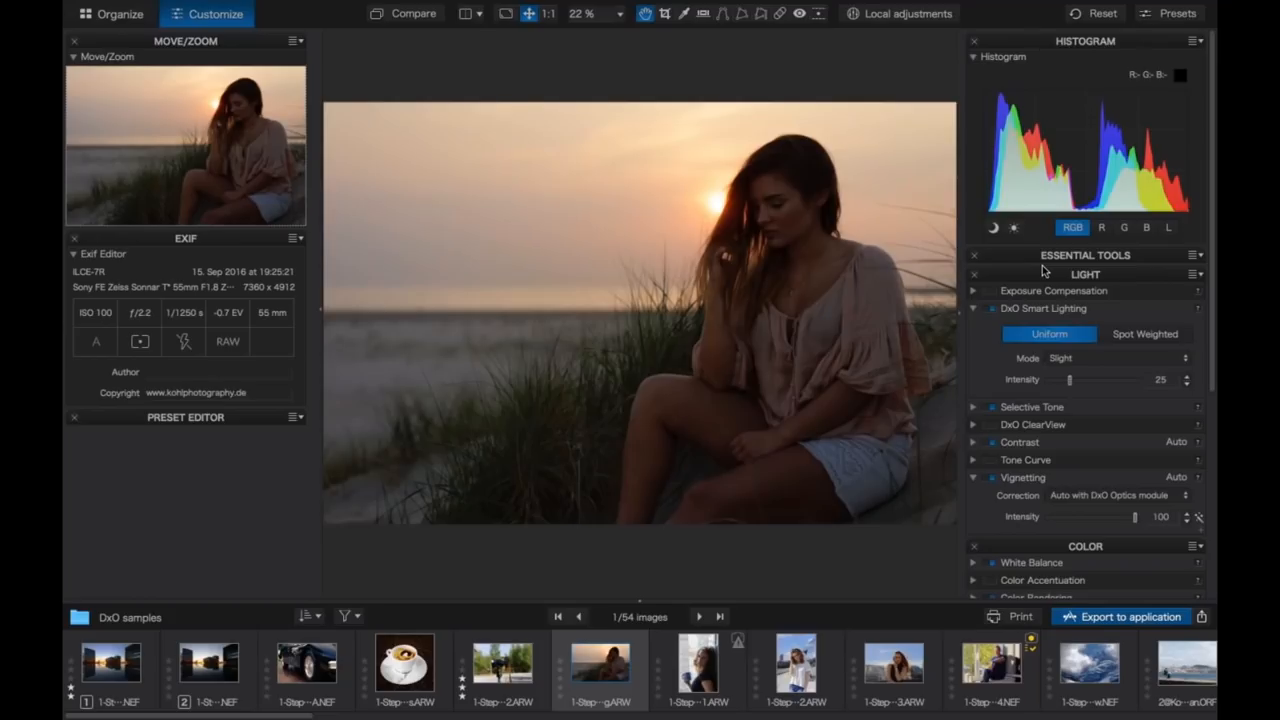
- Switch the portrait's Smart Lighting to Spot Weighted with the woman's face as a weighted area, and set the intensity to 61
left_click(1153, 336)
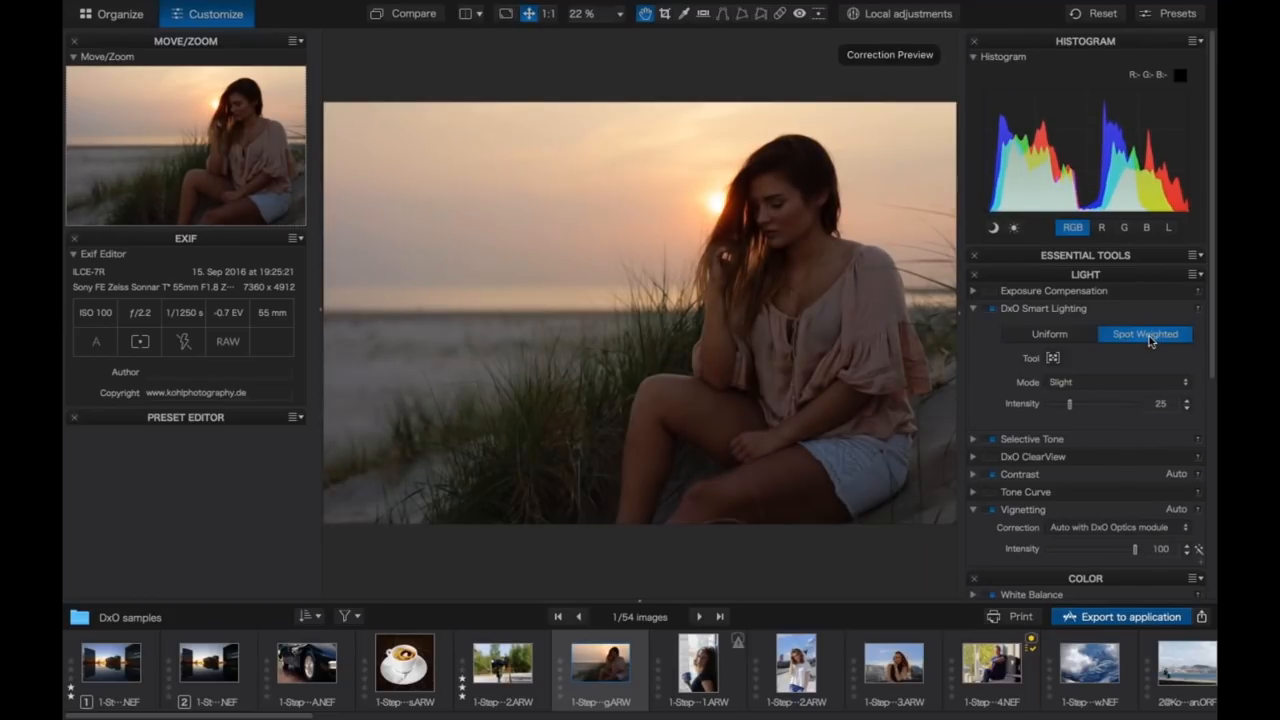
left_click(1053, 358)
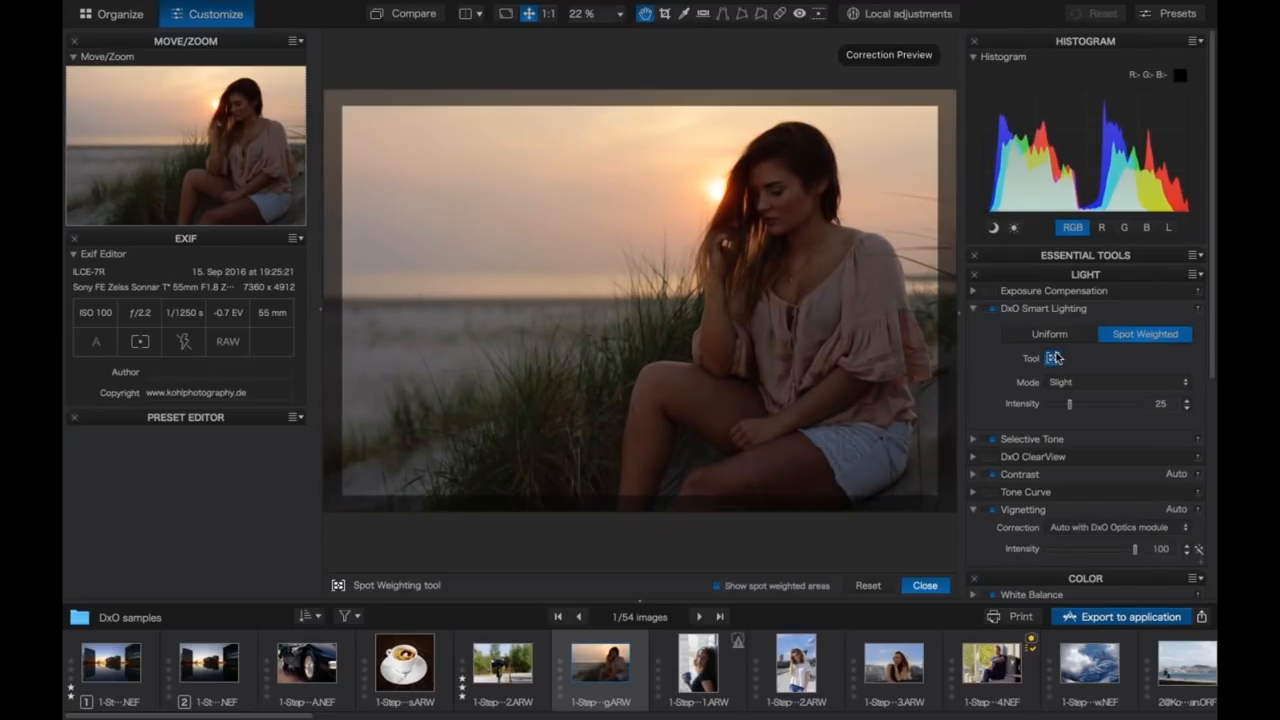
left_click(762, 206)
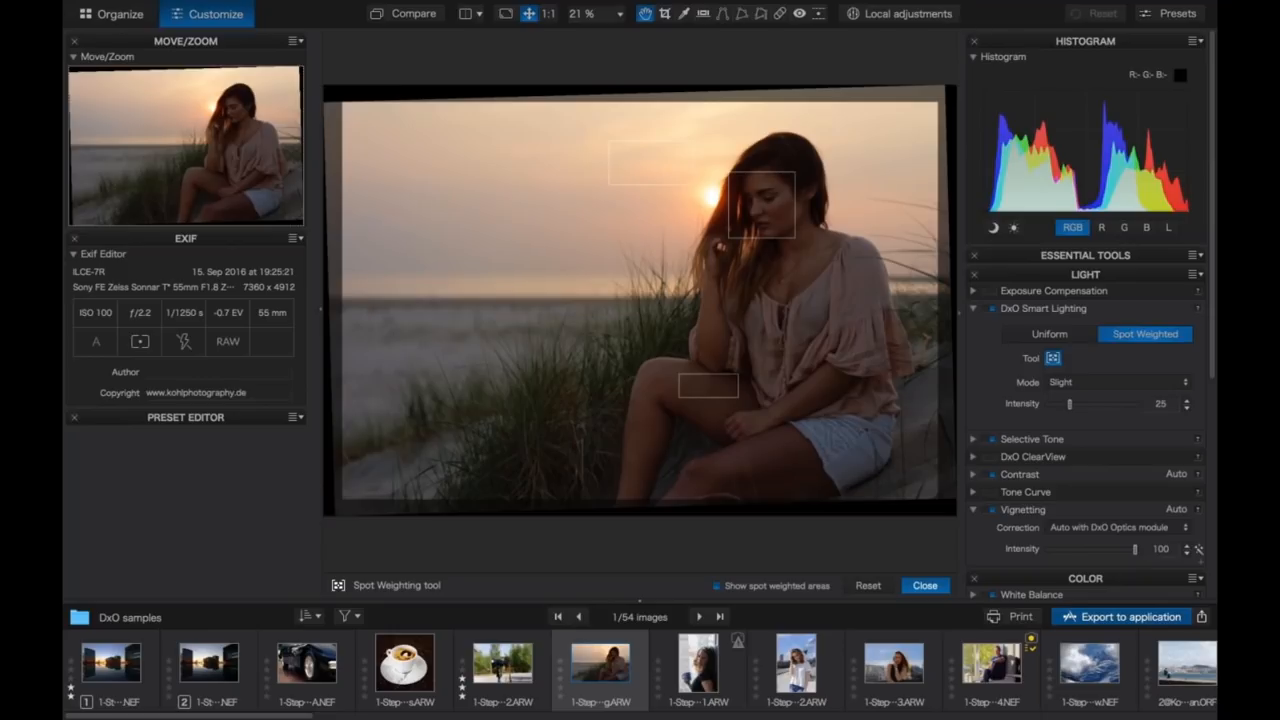
left_click(925, 585)
left_click_drag(1070, 403, 1102, 406)
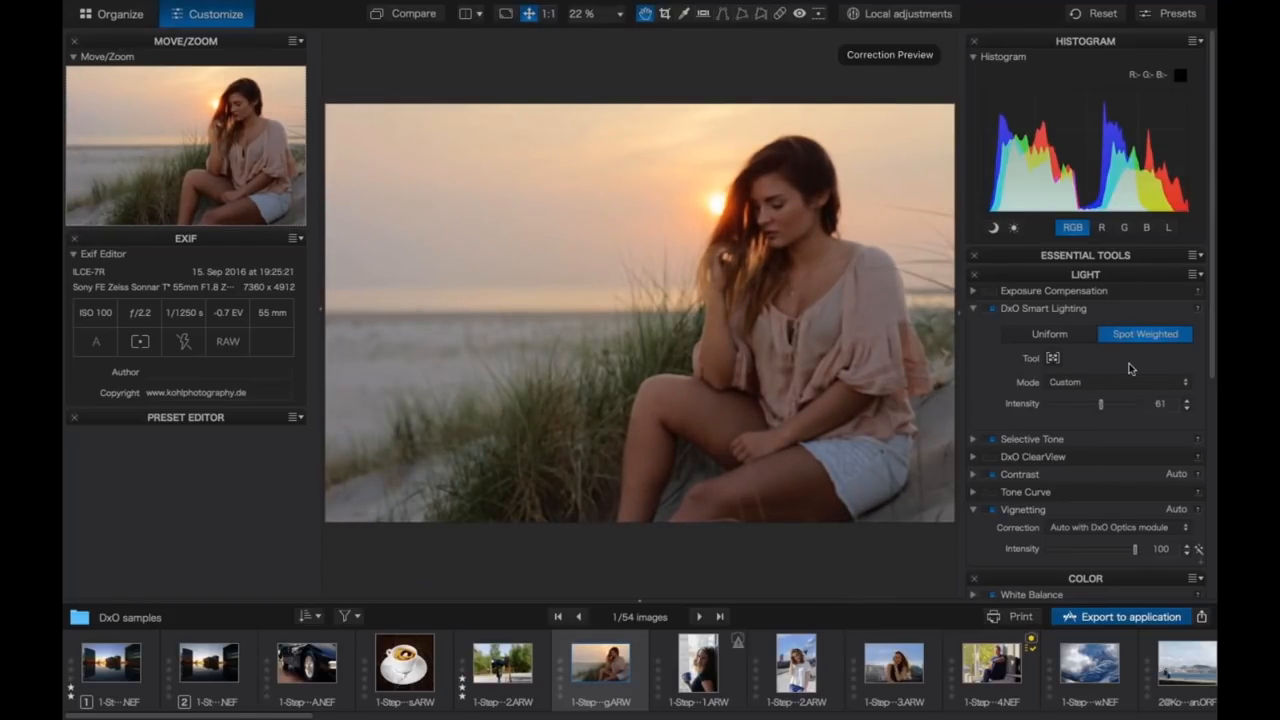
- Check the available Smart Lighting modes and open the photo of the man sitting by the window, 1-Step-6 Smart Lighting4.NEF
left_click(1124, 383)
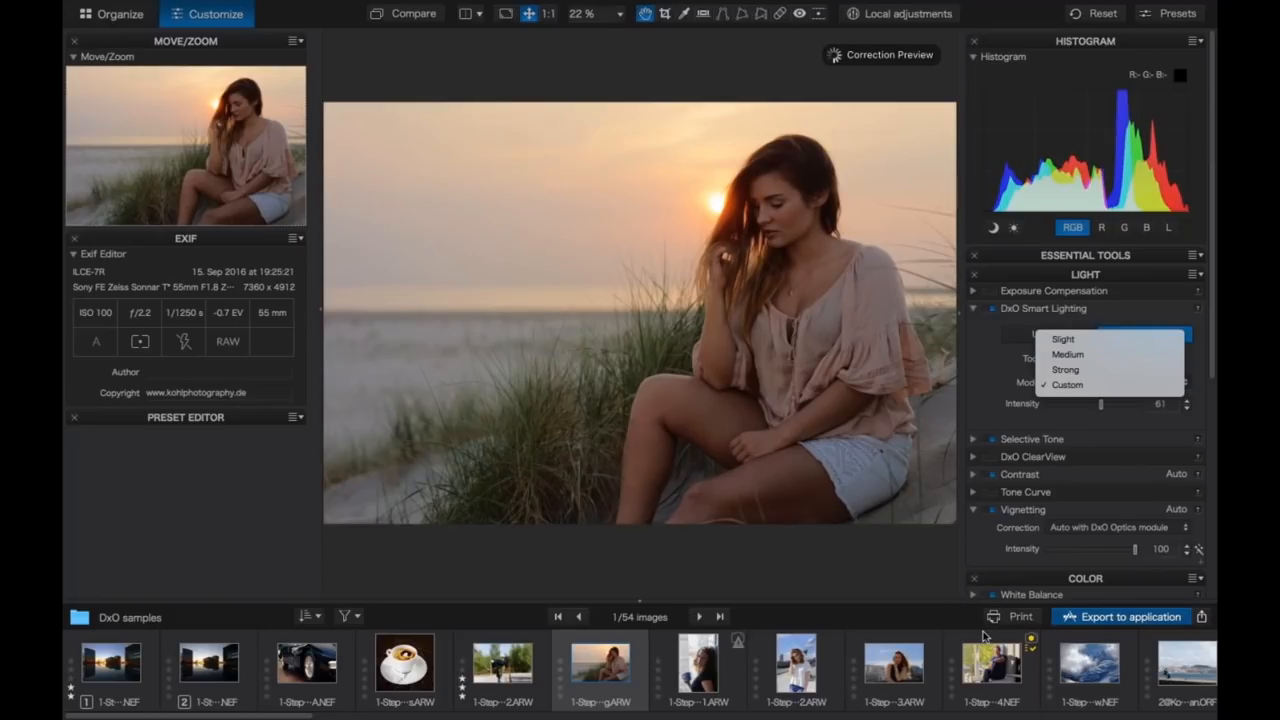
left_click(996, 660)
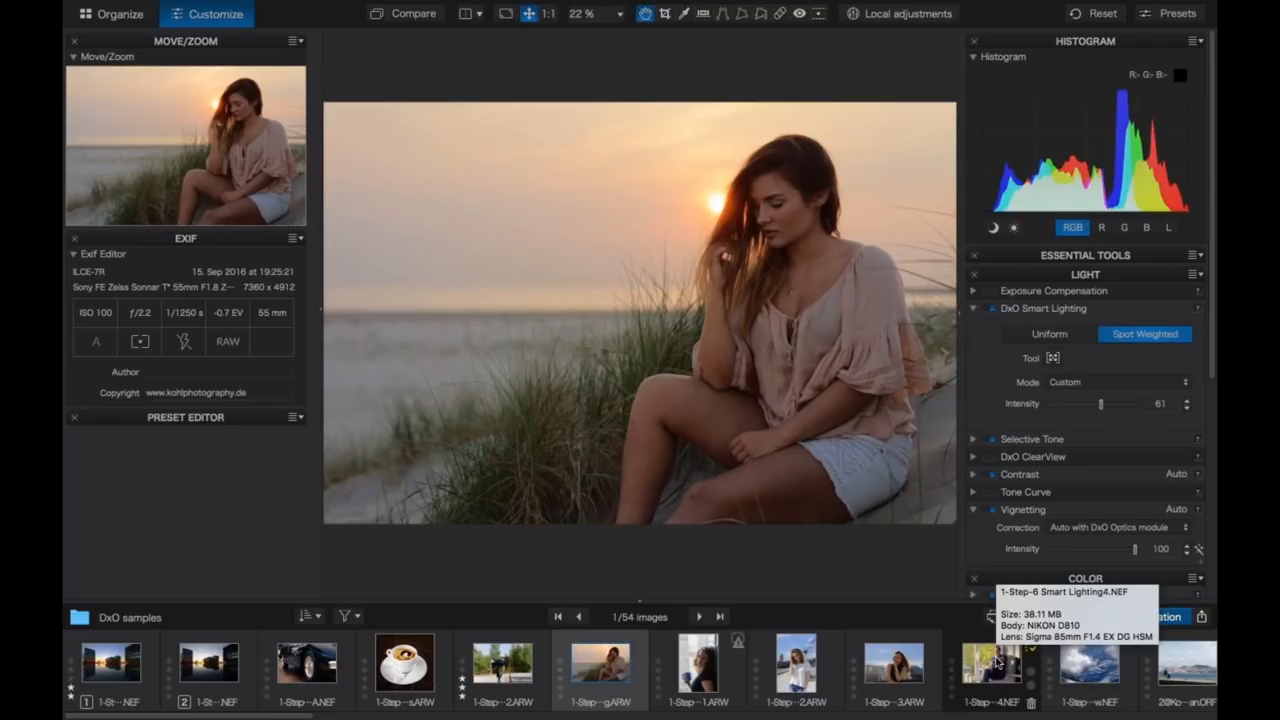
left_click(996, 670)
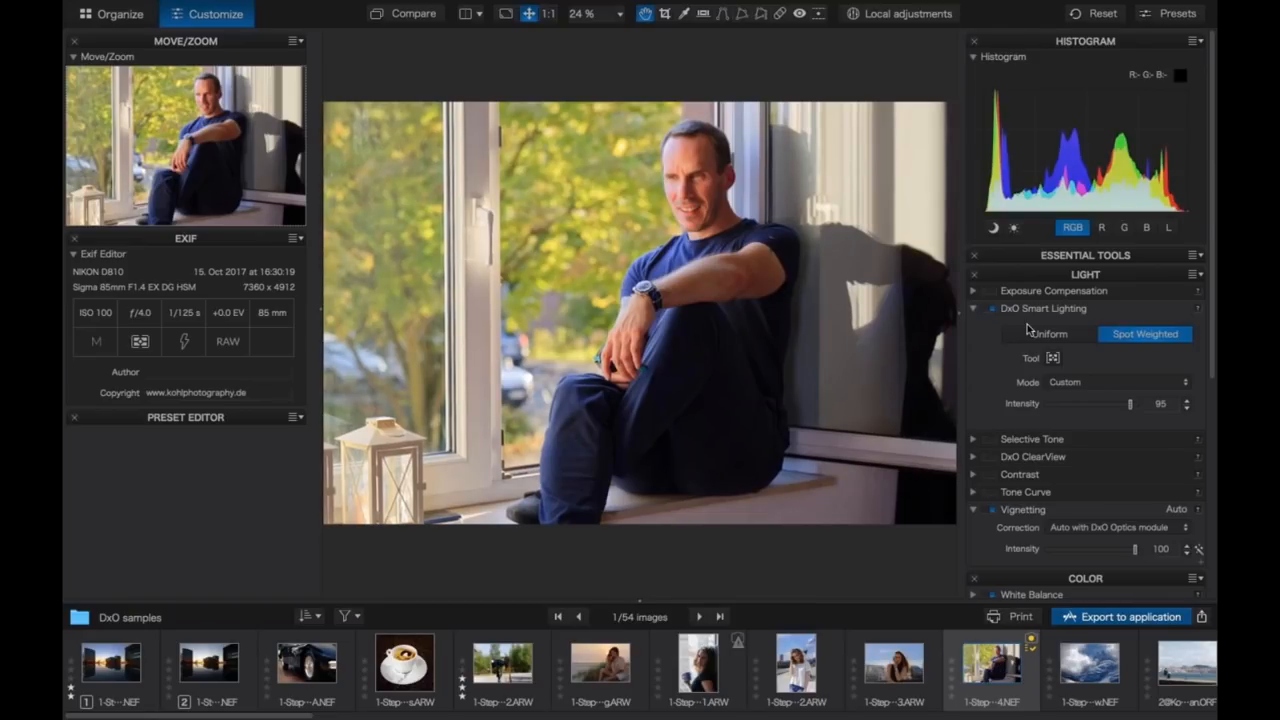
- Turn DxO Smart Lighting off on the window portrait, and try it in Uniform mode with the intensity at 85 and 51
left_click(976, 309)
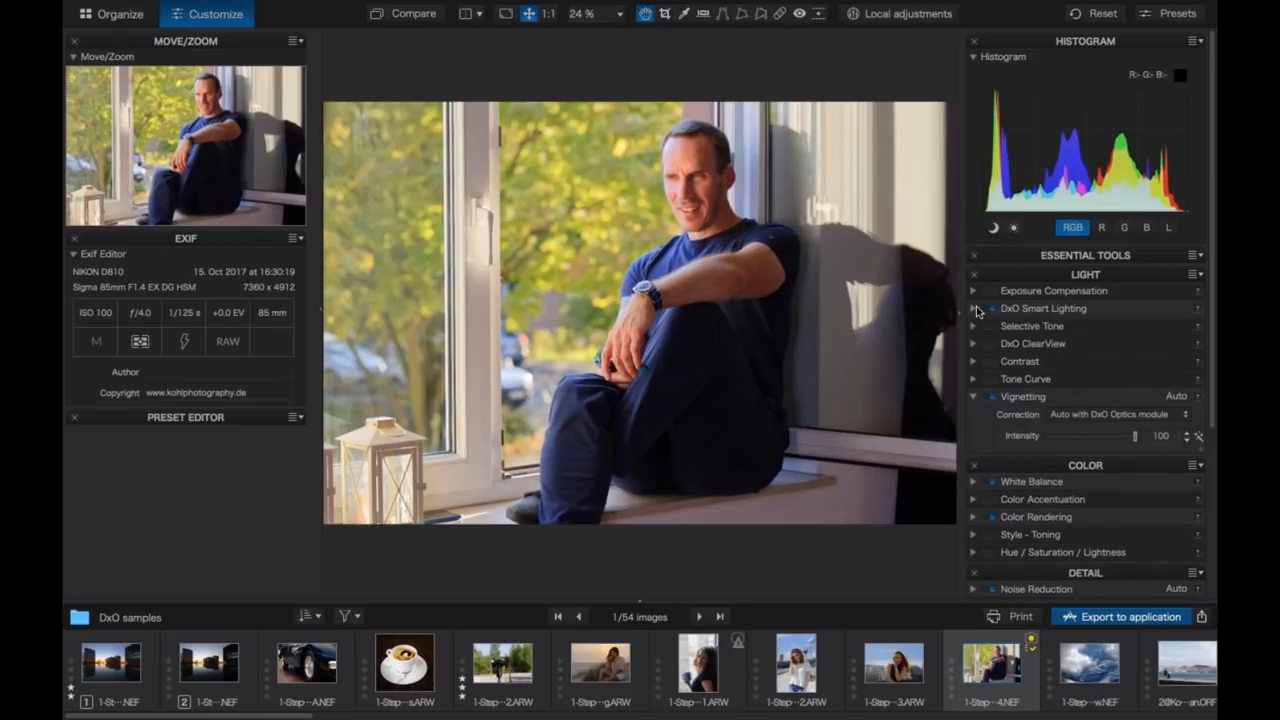
left_click(984, 309)
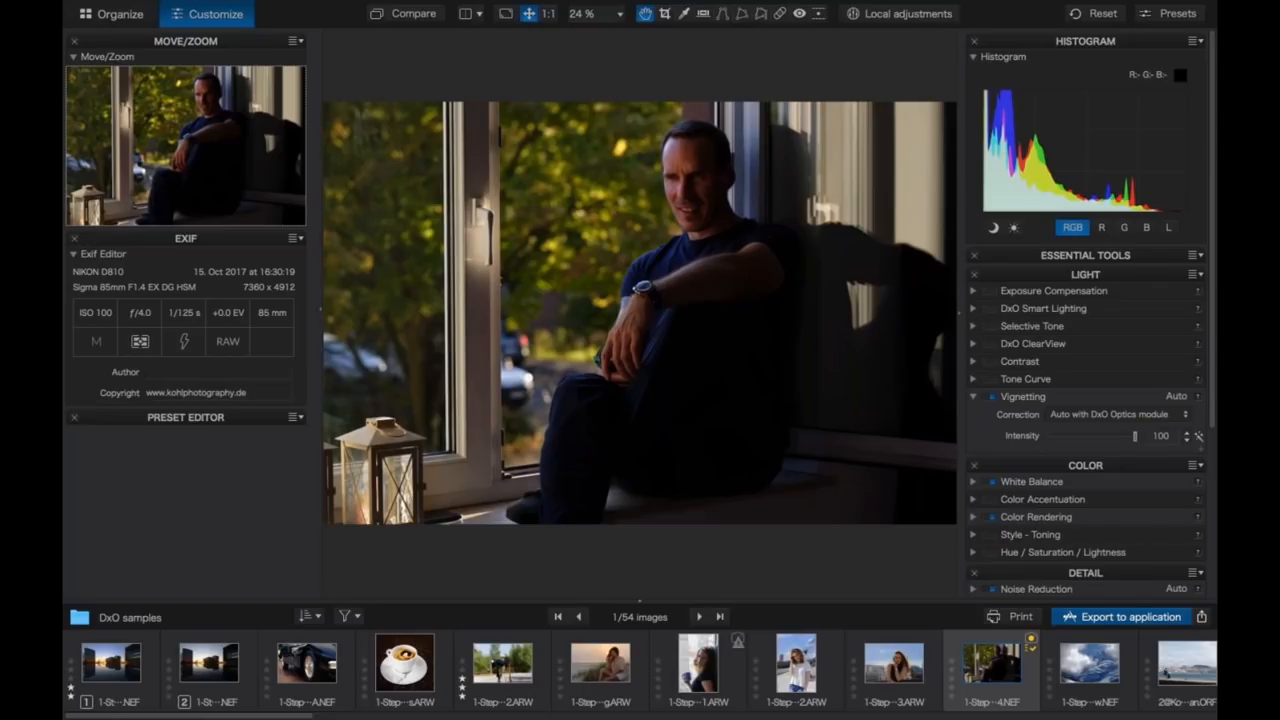
left_click(974, 308)
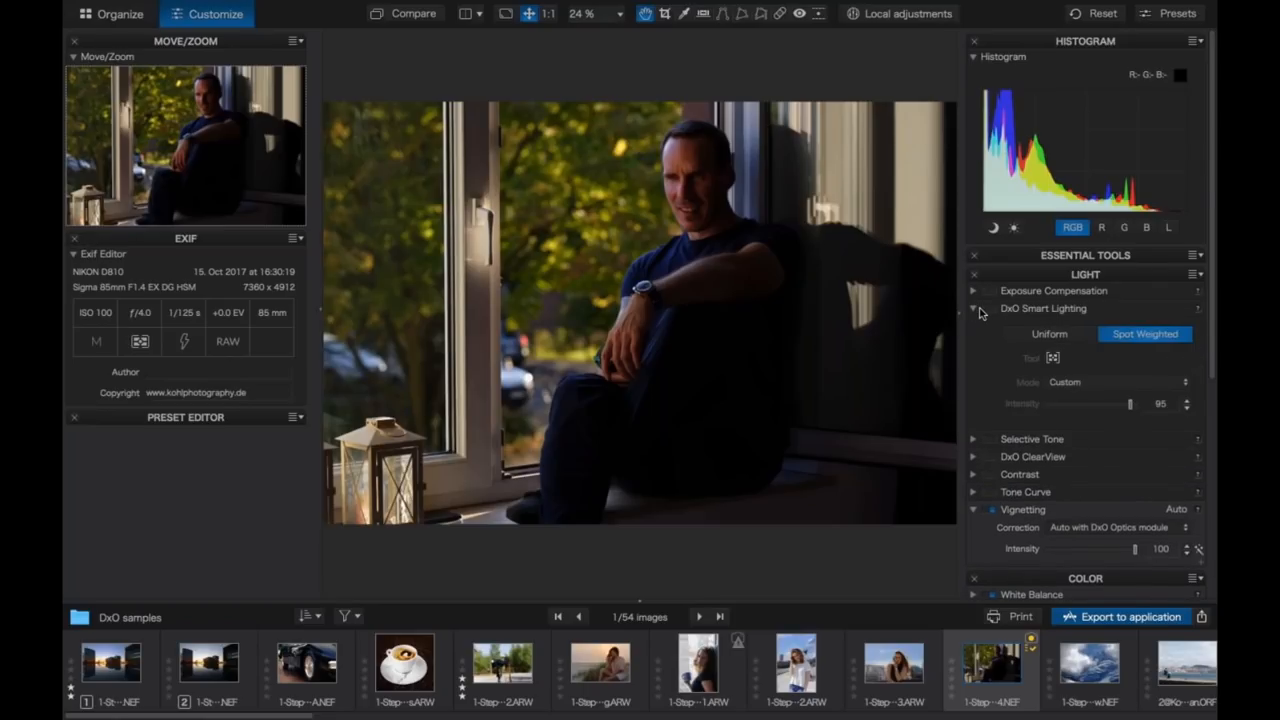
left_click(1023, 333)
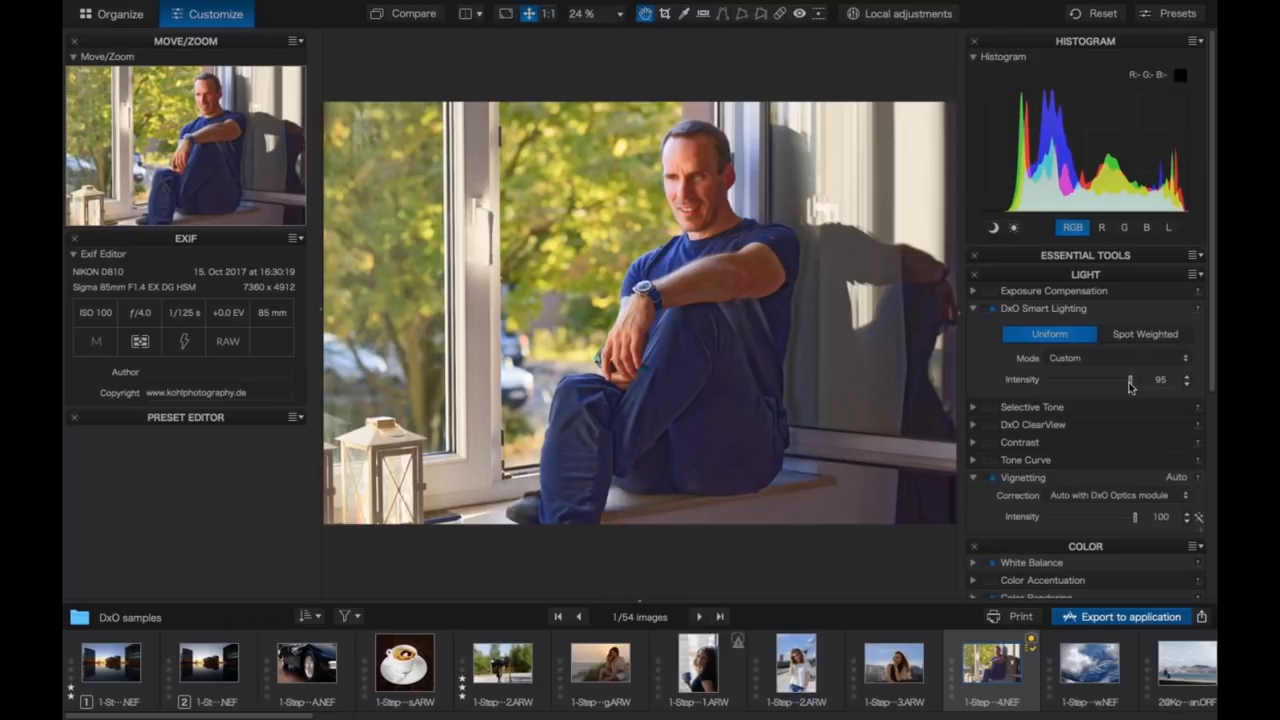
mouse_move(1126, 387)
left_mouse_down()
mouse_move(1088, 383)
mouse_move(1121, 383)
left_mouse_up()
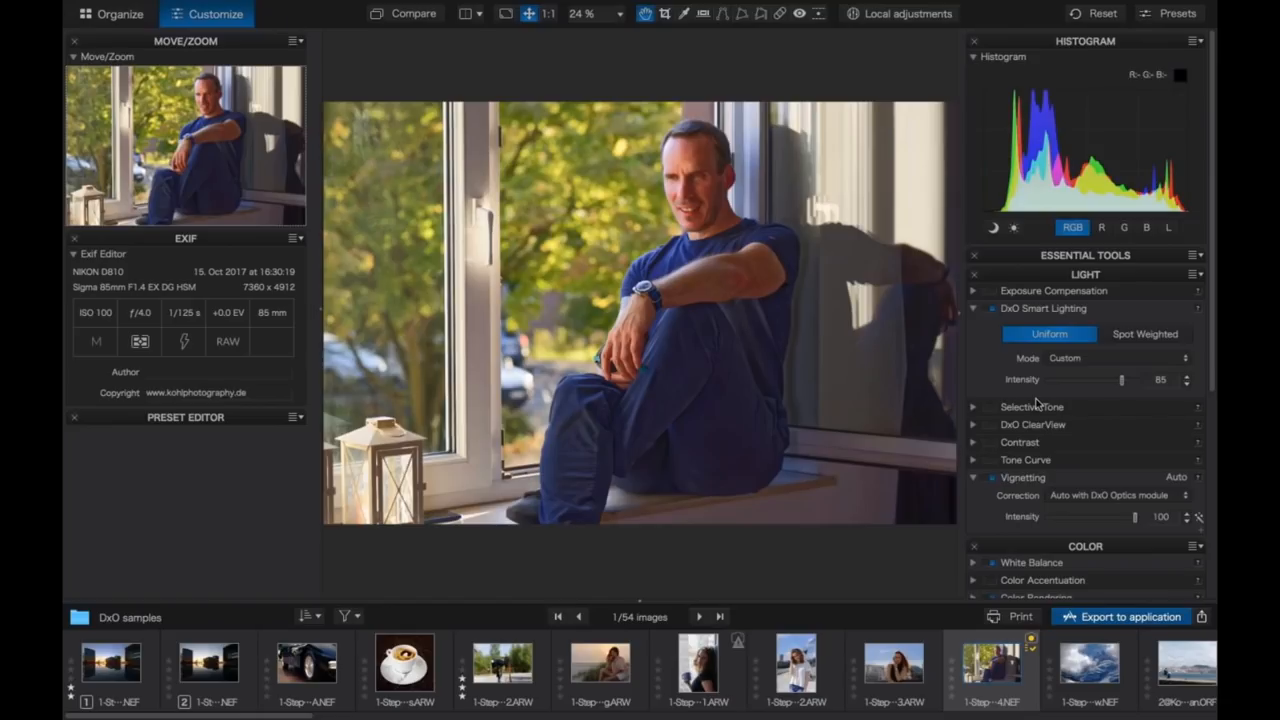
left_click(1093, 381)
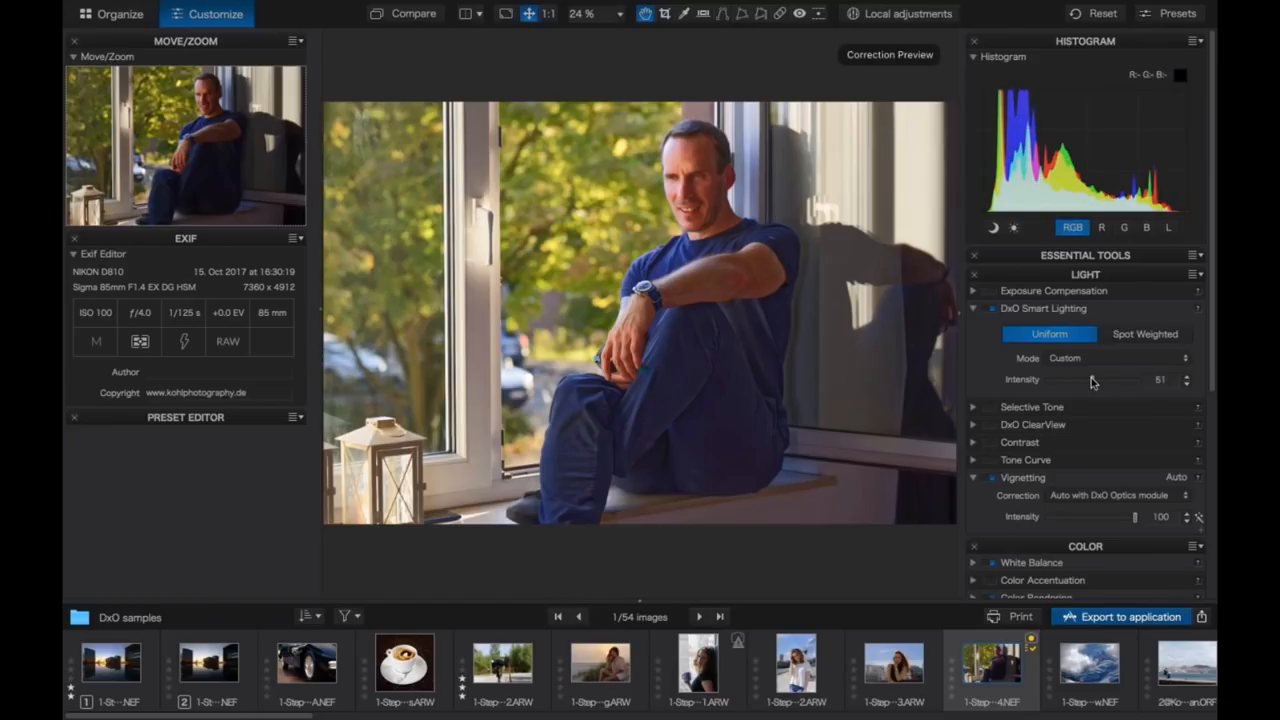
- Switch the window portrait's Smart Lighting to Spot Weighted and check the weighted area on the man's face
left_click(1135, 335)
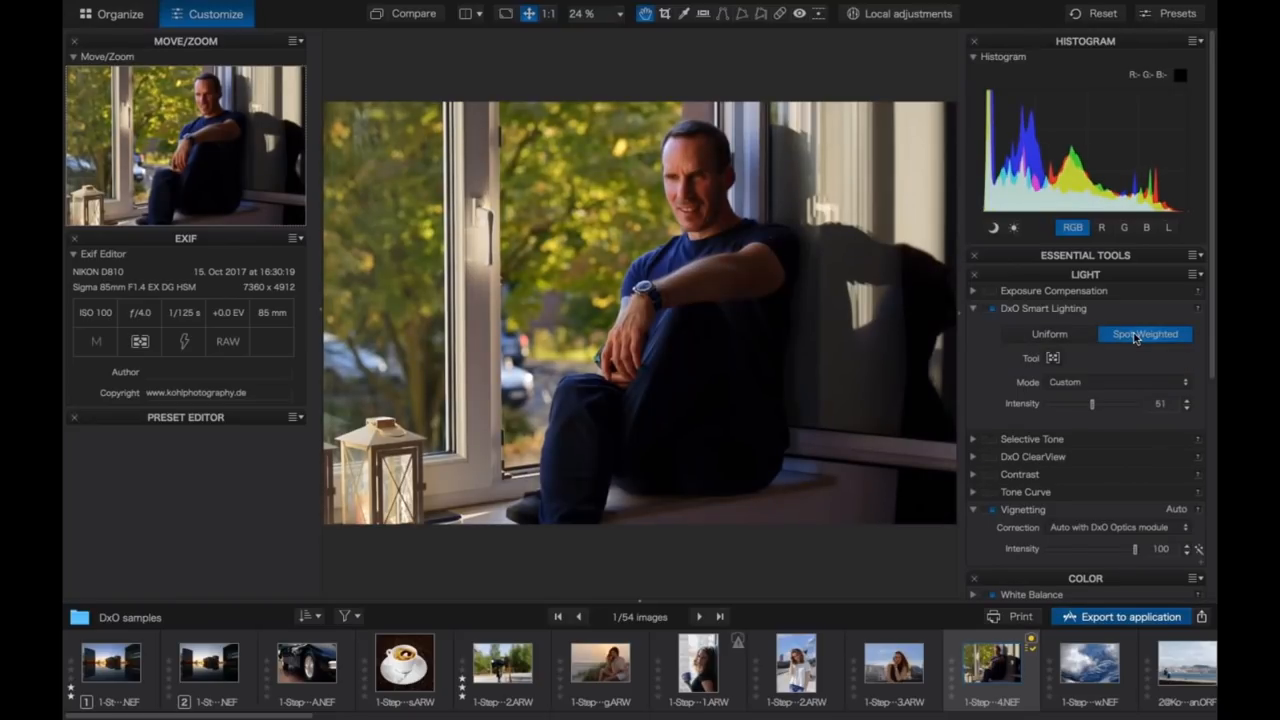
left_click(1053, 358)
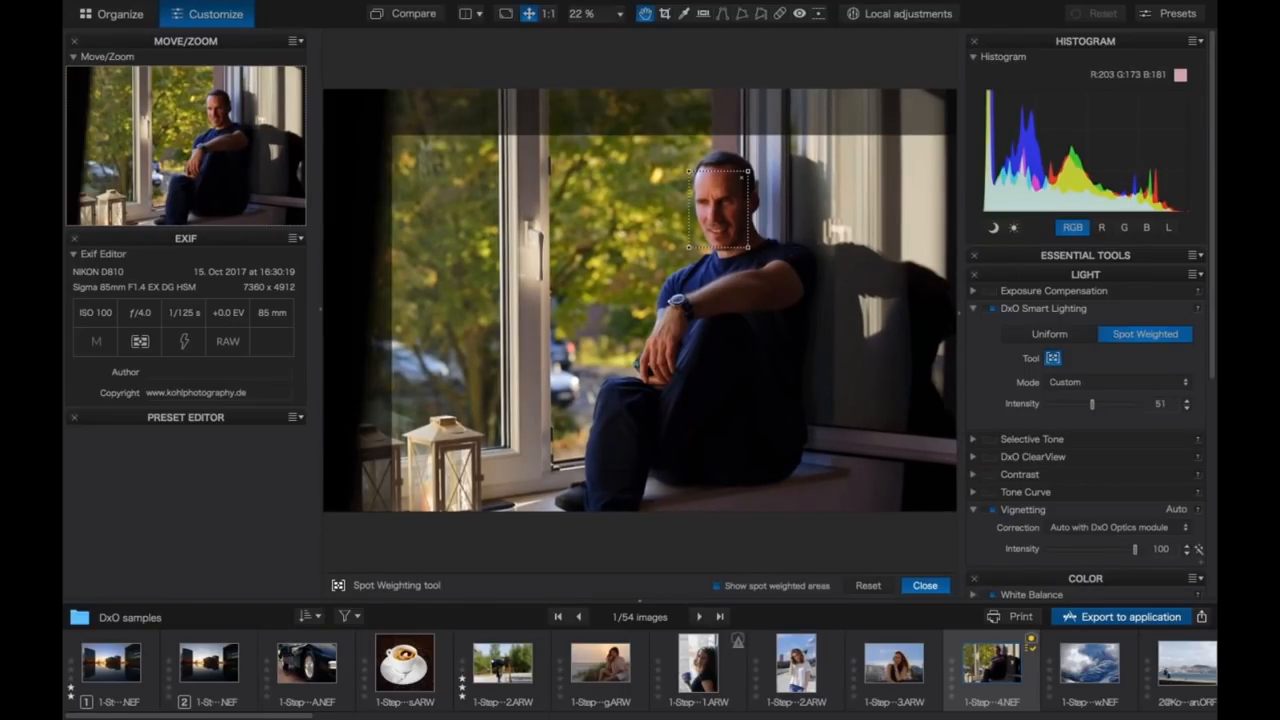
left_click(925, 585)
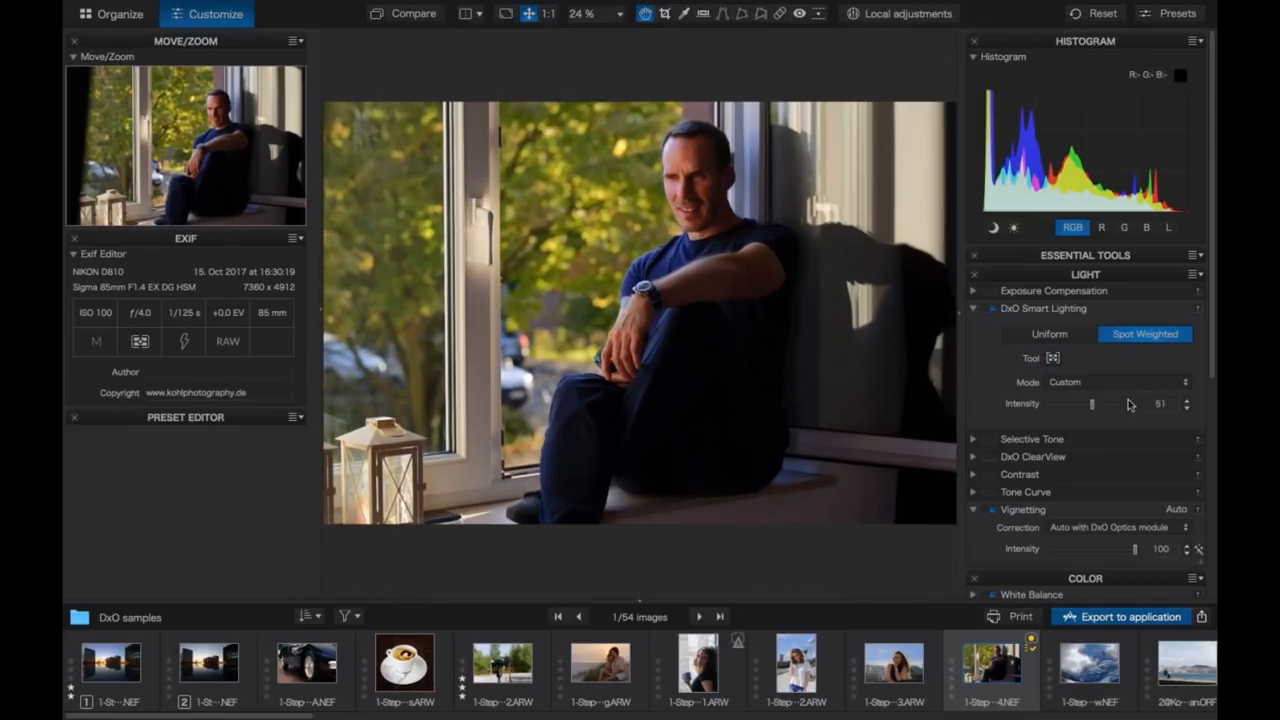
- Raise the Smart Lighting intensity to 91, compare with the uncorrected image, and reduce the intensity to 72
left_click_drag(1091, 403, 1127, 406)
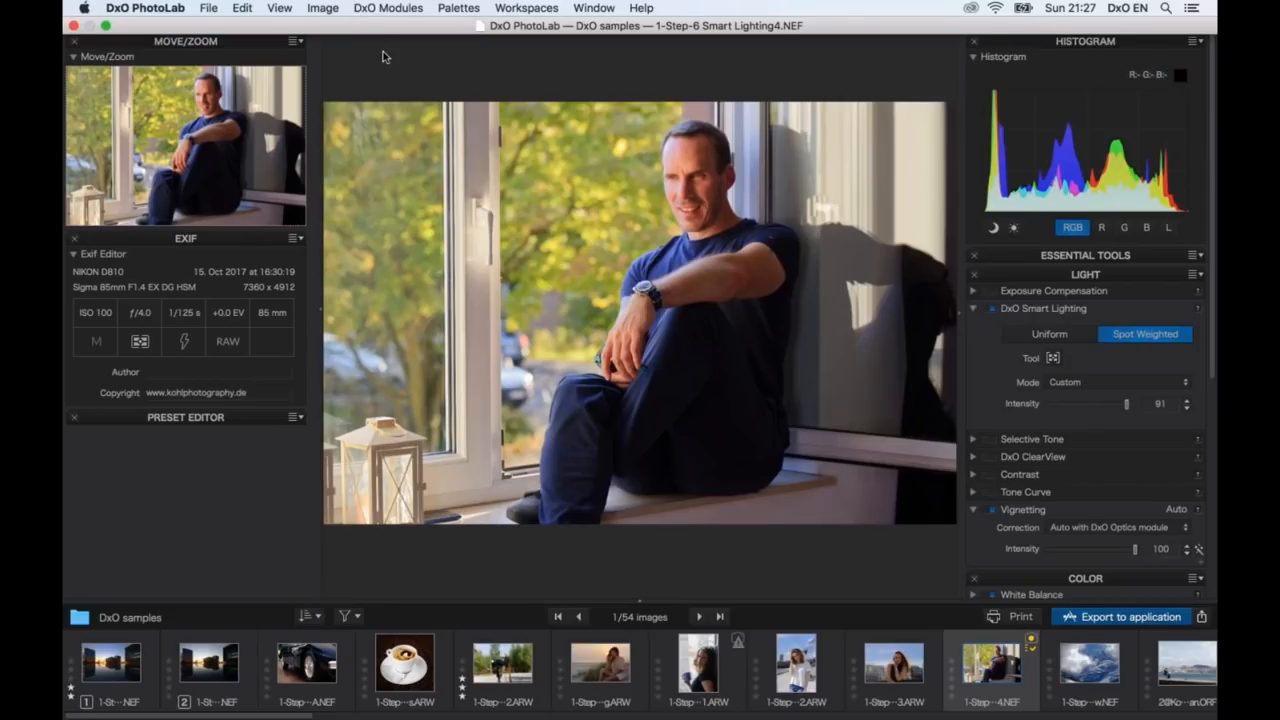
key("d")
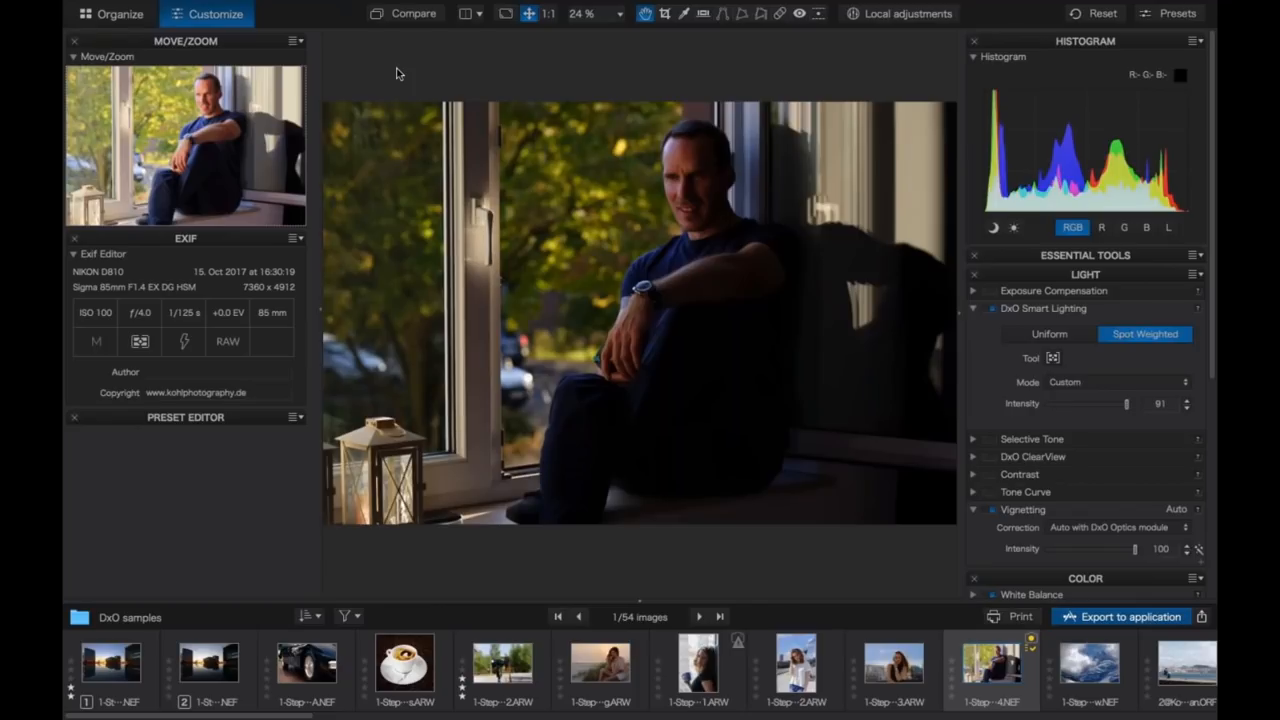
key("d")
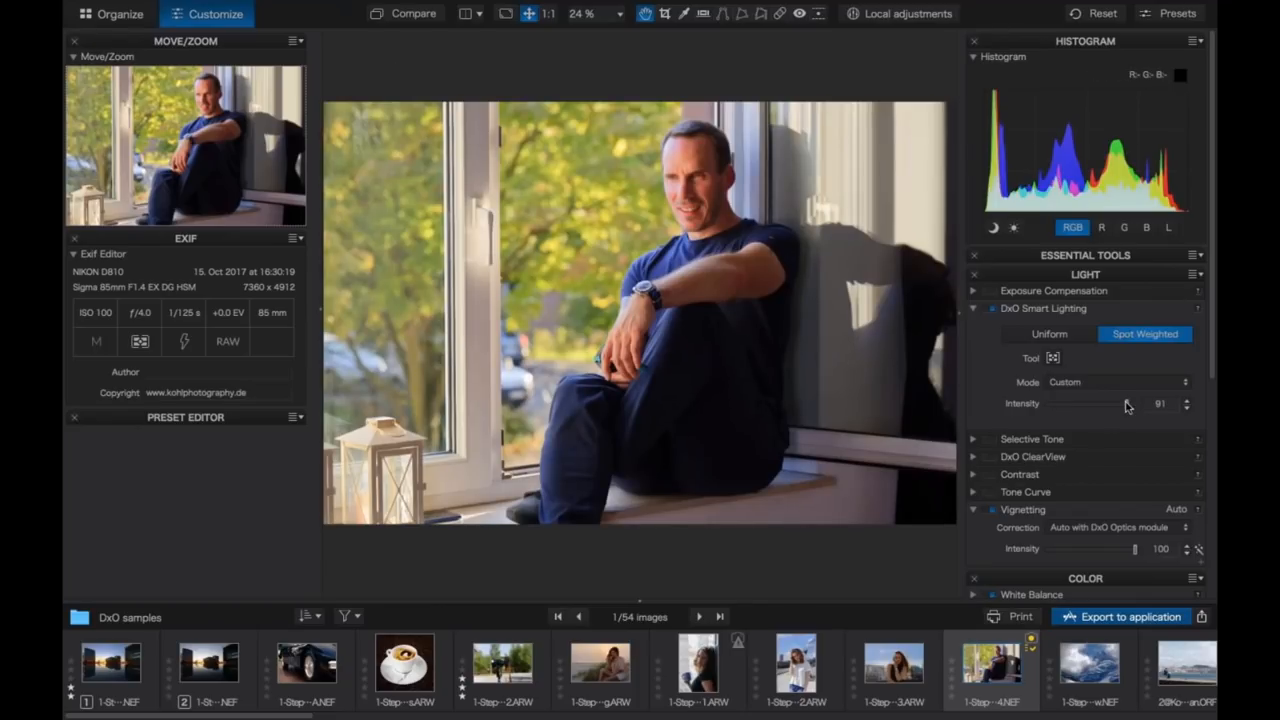
left_click_drag(1124, 404, 1110, 405)
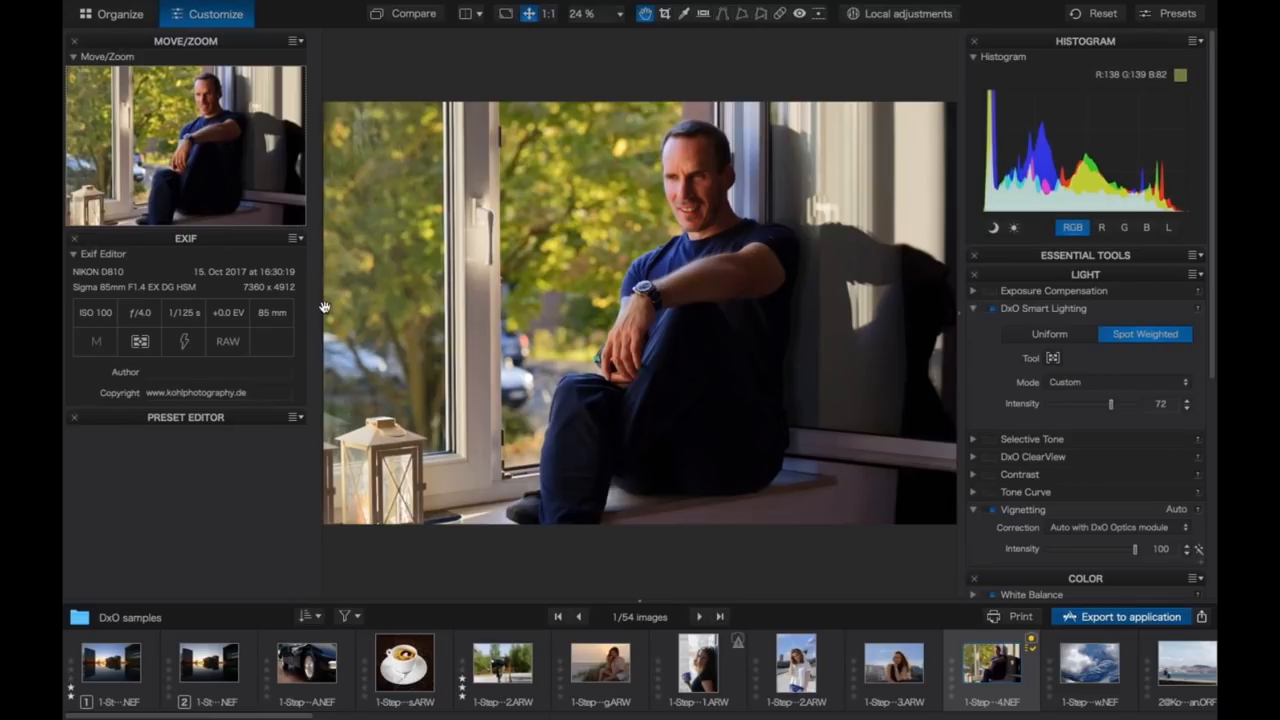
- Hide the Move/Zoom, EXIF and Preset Editor palettes and open the black-and-white photo of the tram and the woman
left_click_drag(317, 308, 66, 308)
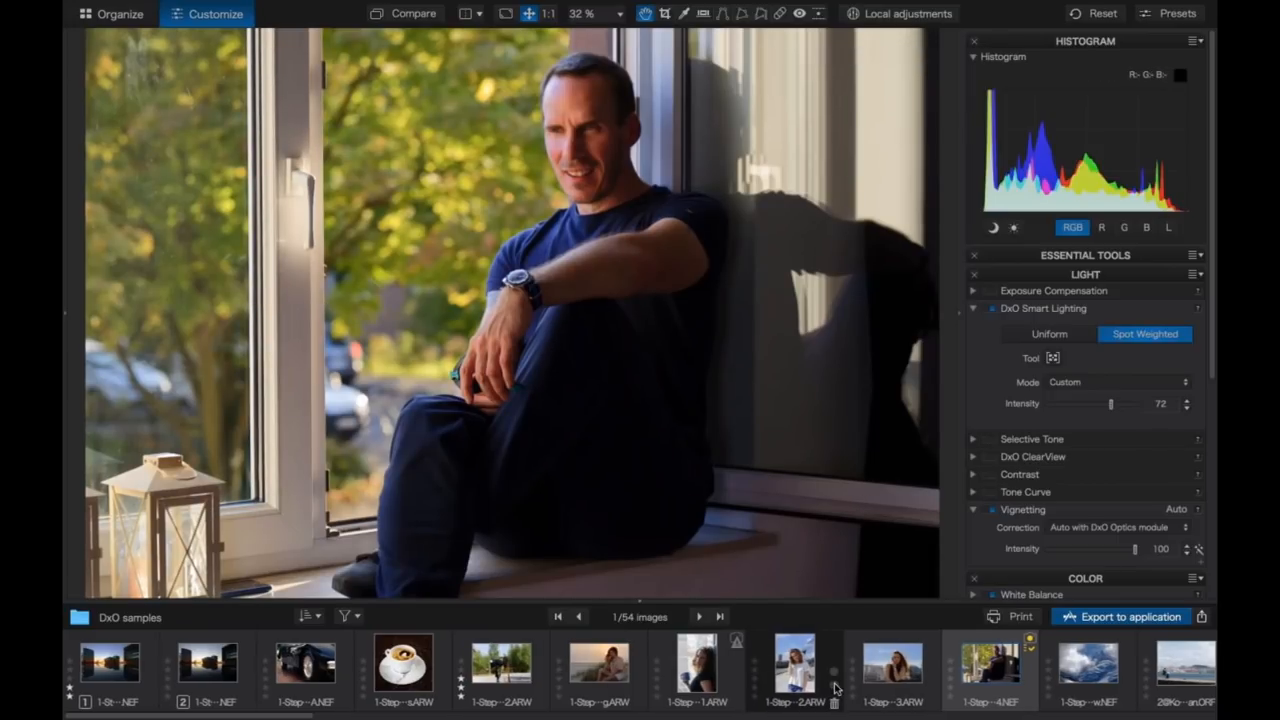
scroll(835, 688, "right", 5)
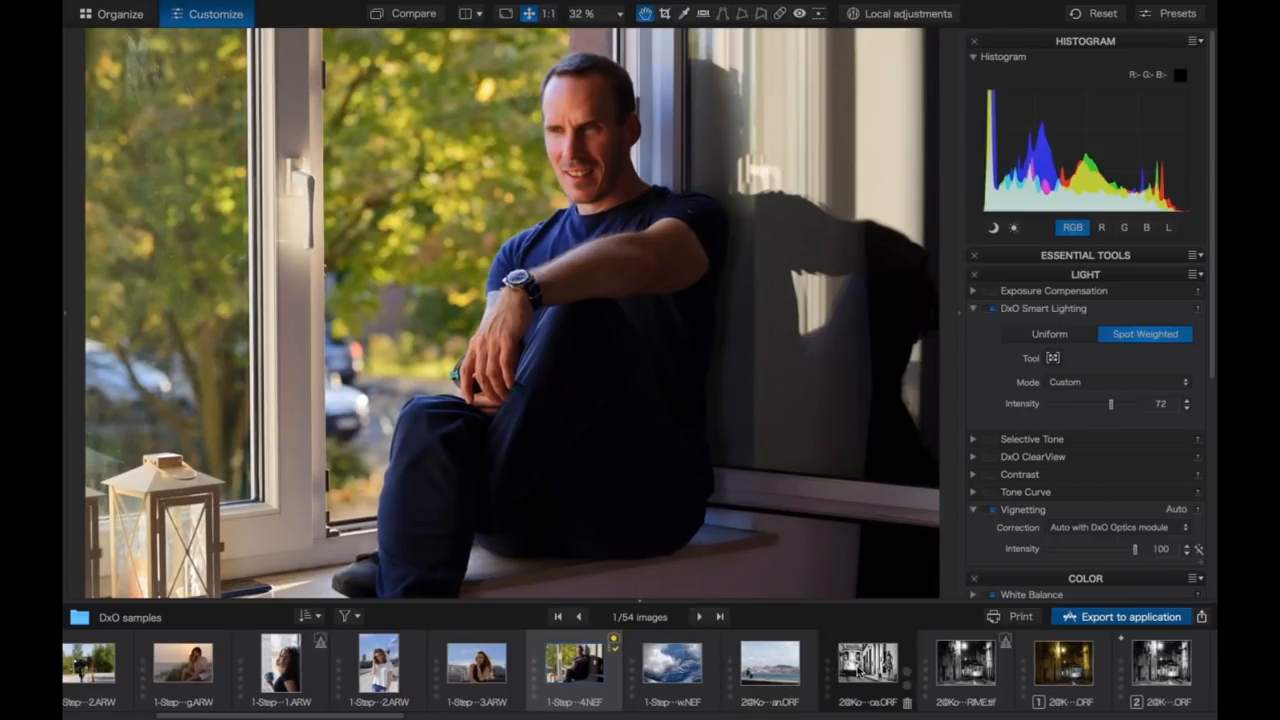
left_click(866, 668)
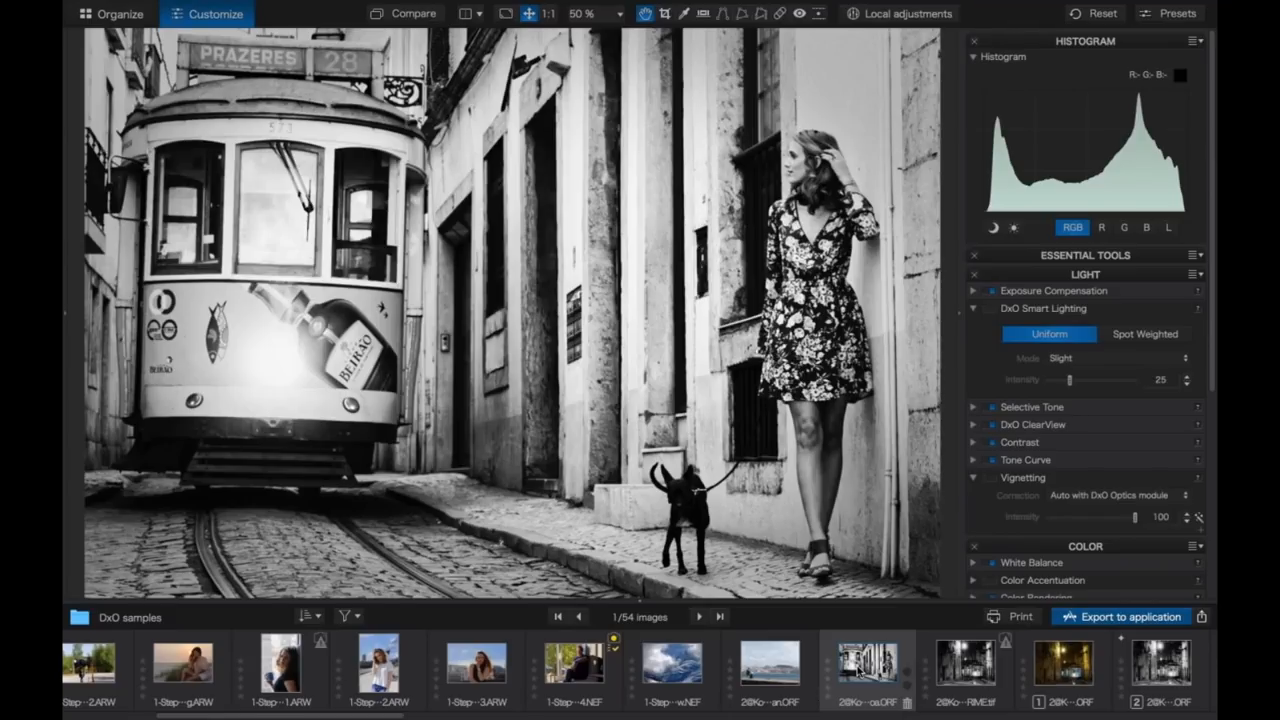
- Create a virtual copy of the black-and-white tram photo and reset all corrections on the first version
right_click(877, 677)
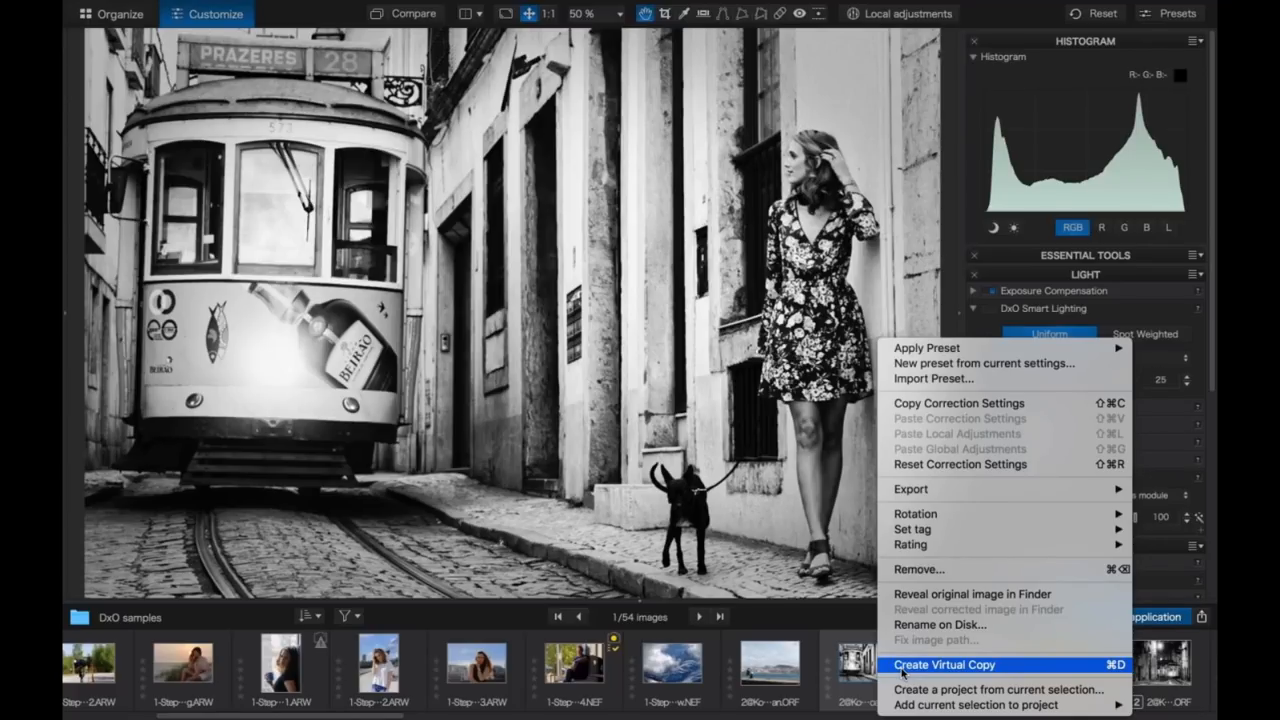
left_click(903, 672)
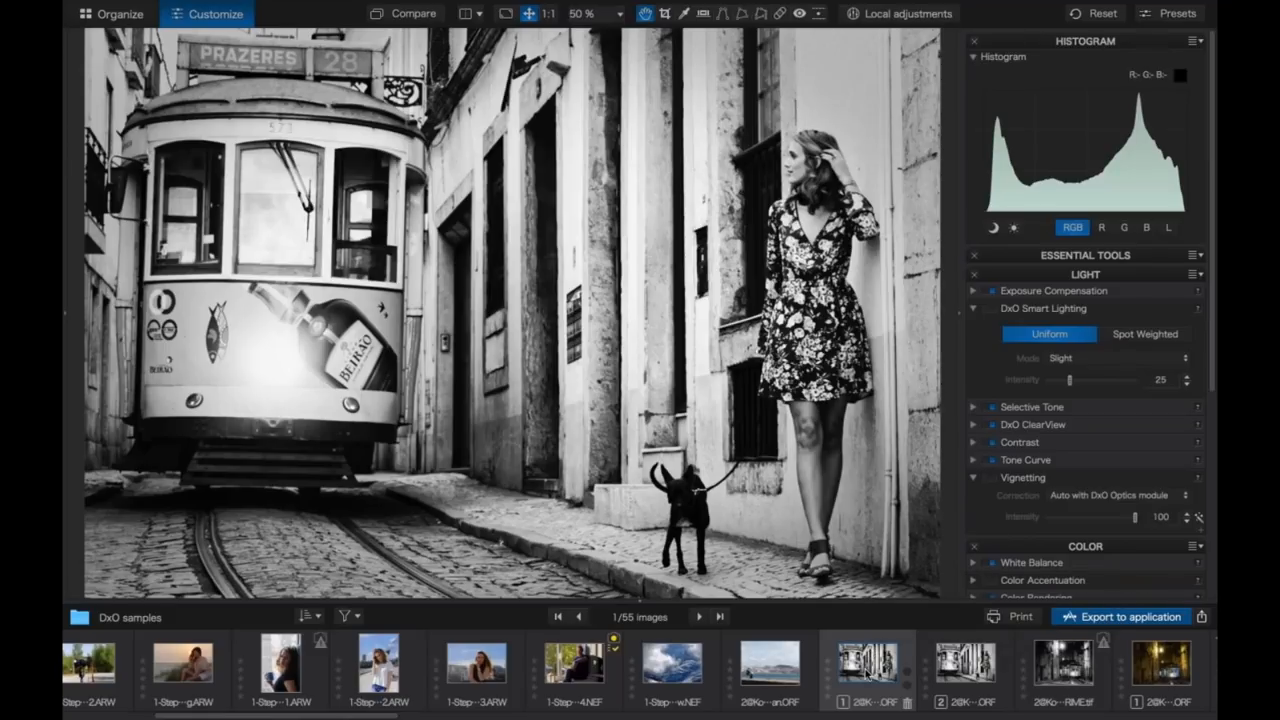
left_click(1100, 15)
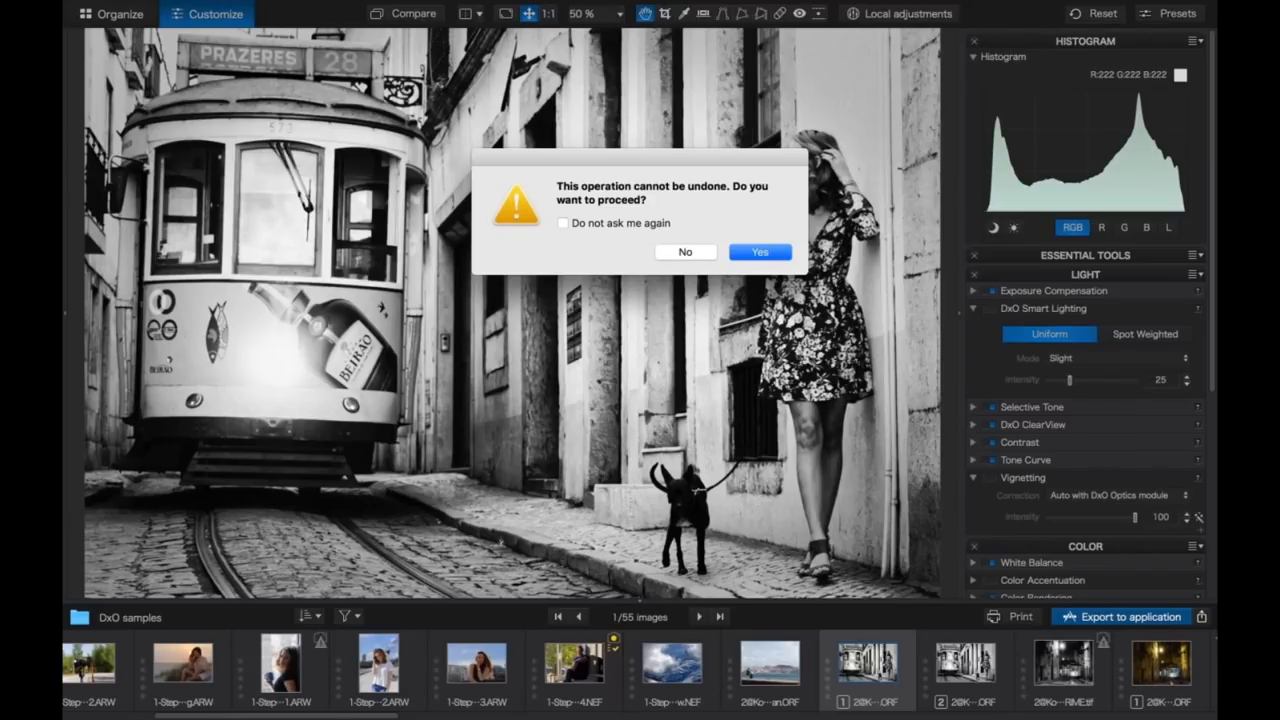
left_click(760, 252)
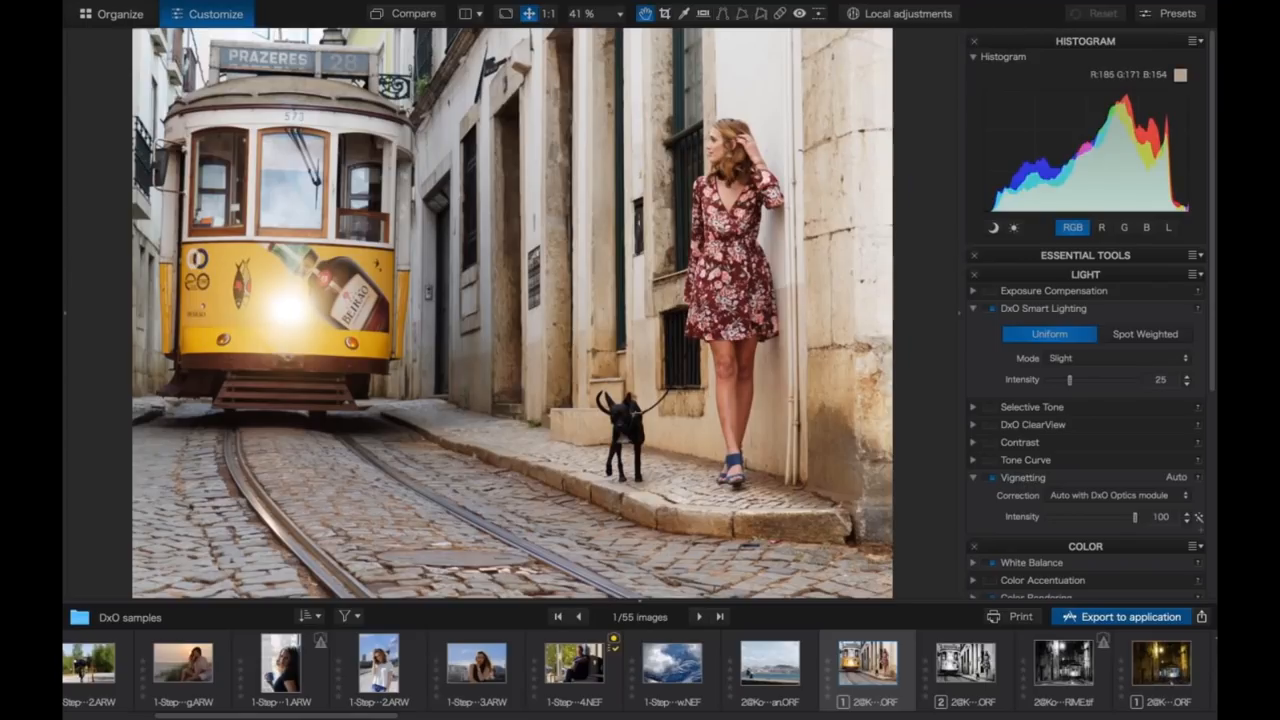
- Check the default presets for new RAW and RGB images in the General preferences
left_click(145, 9)
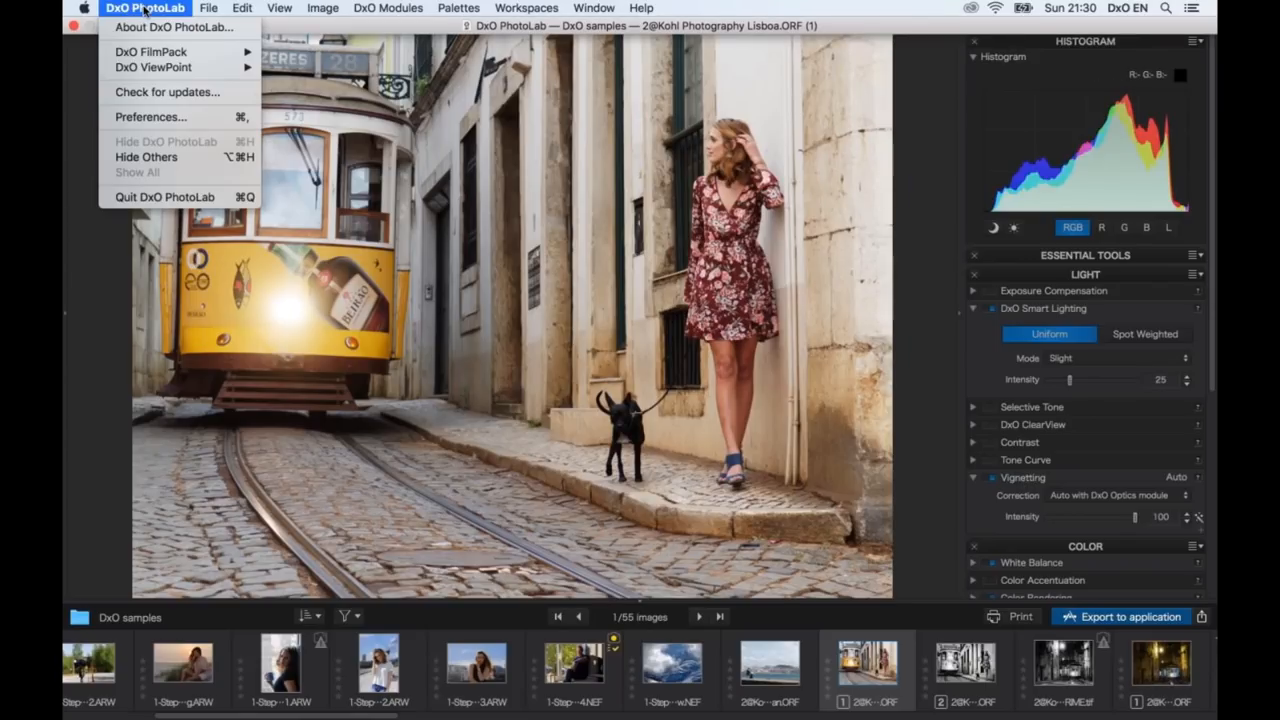
left_click(157, 116)
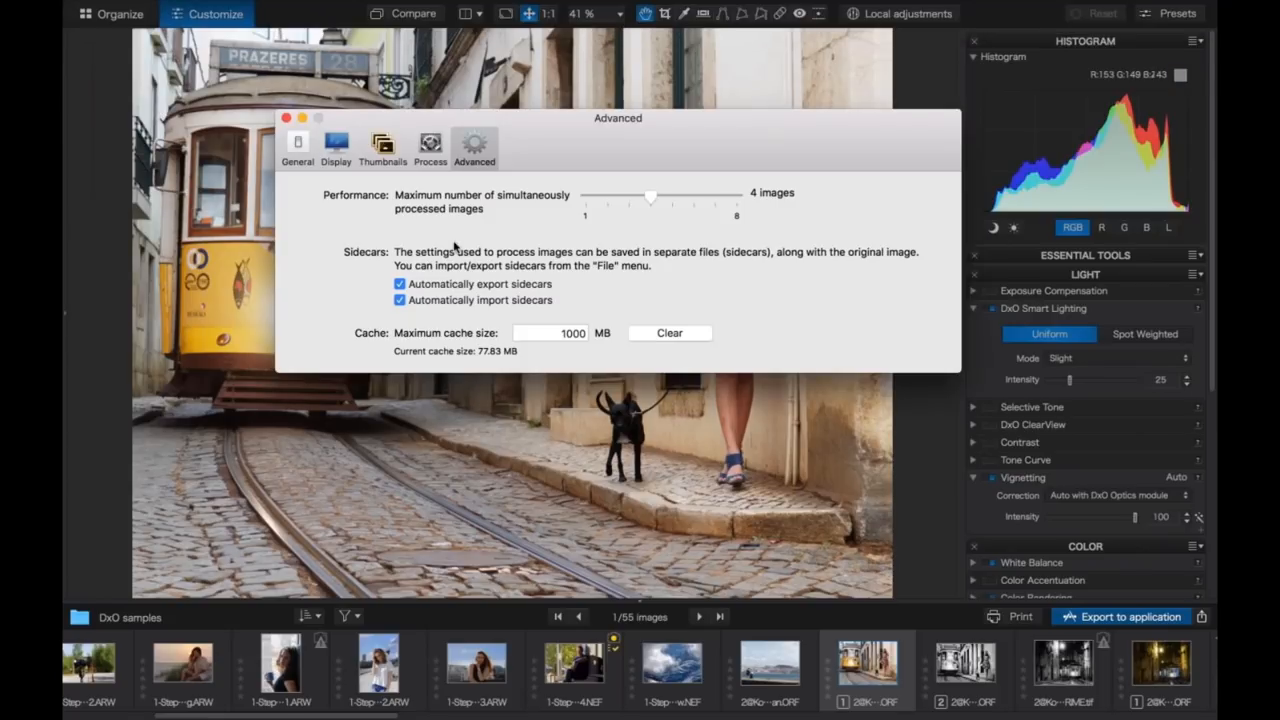
left_click(293, 160)
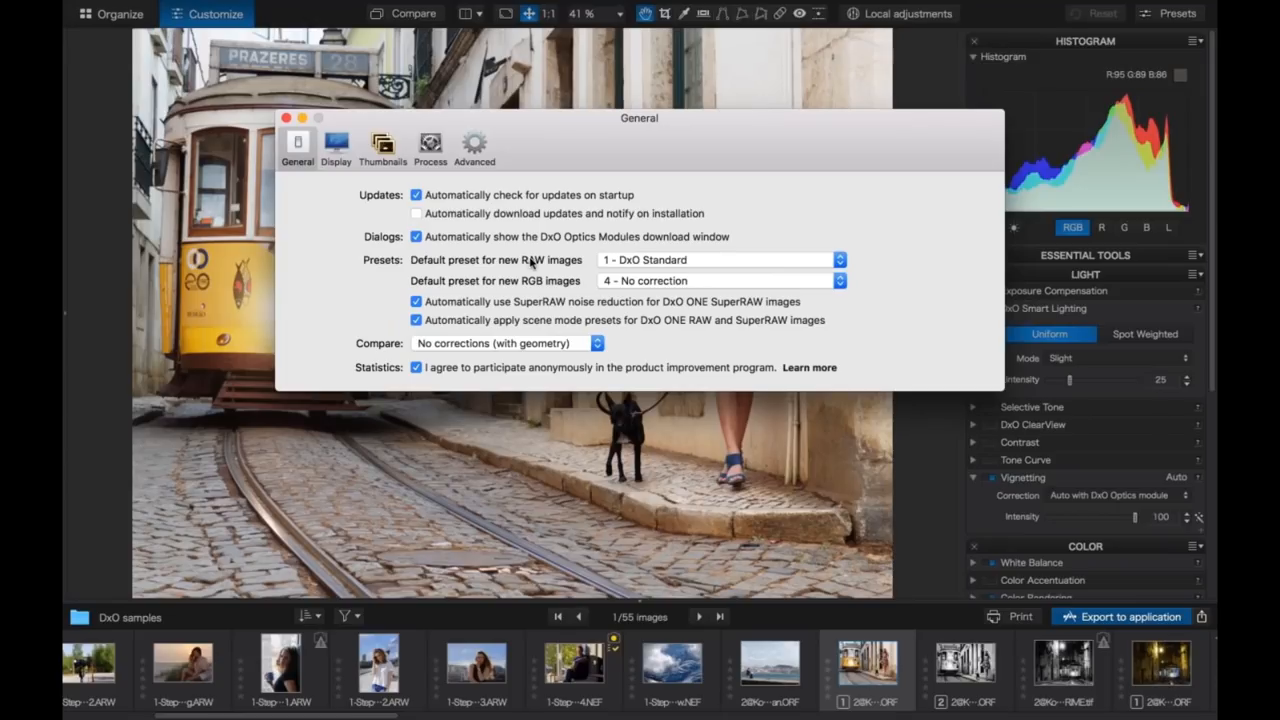
left_click(286, 118)
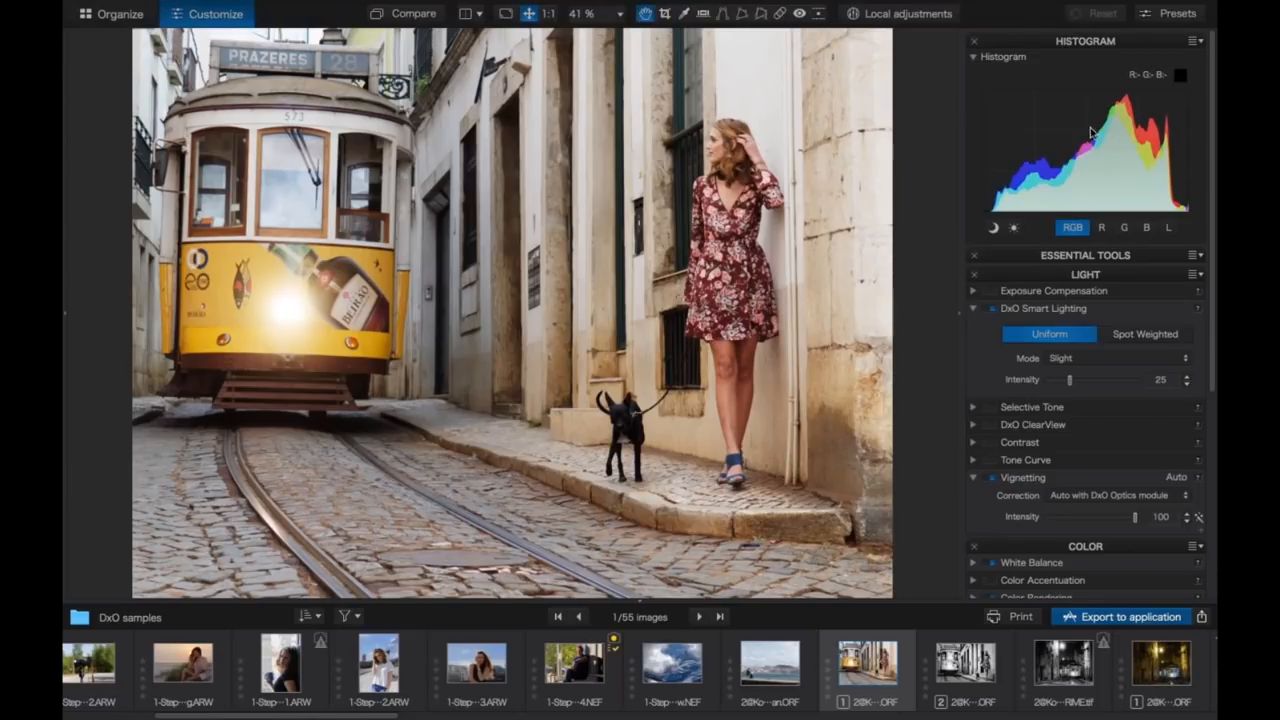
- Apply the preset 4 - No correction to the tram photo, and restore the preset 1 - DxO Standard
left_click(1165, 22)
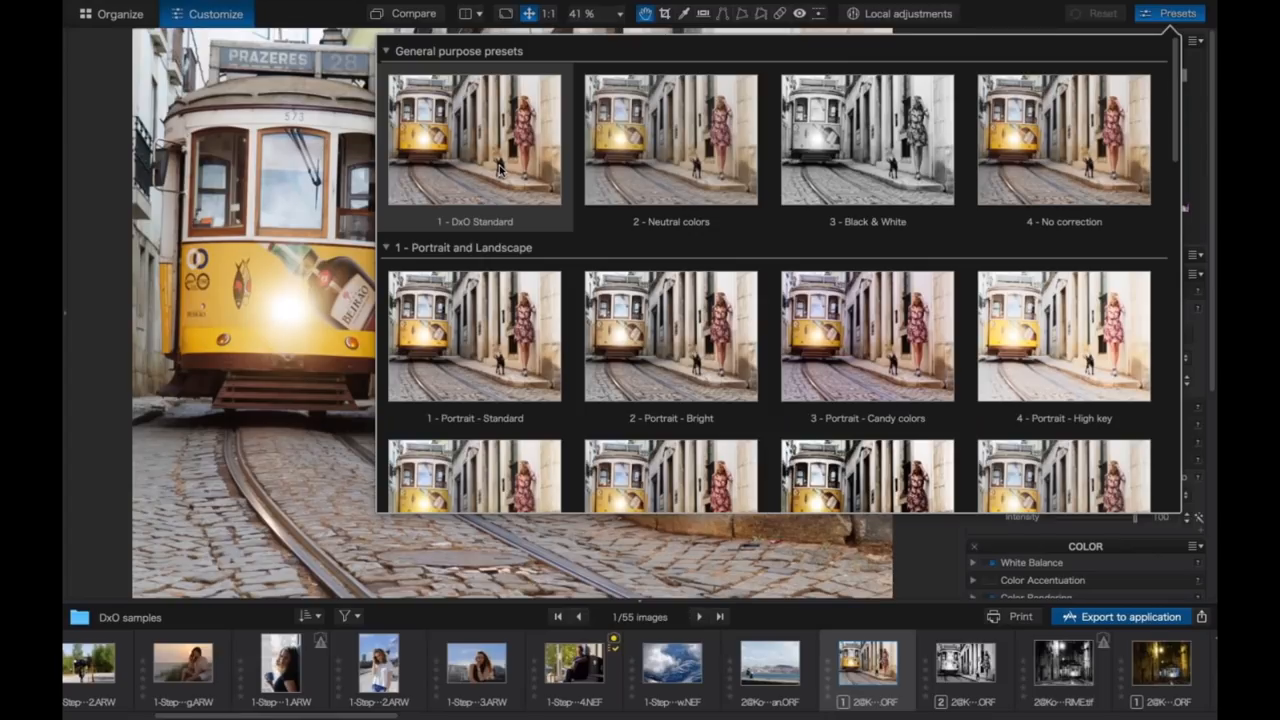
left_click(1100, 172)
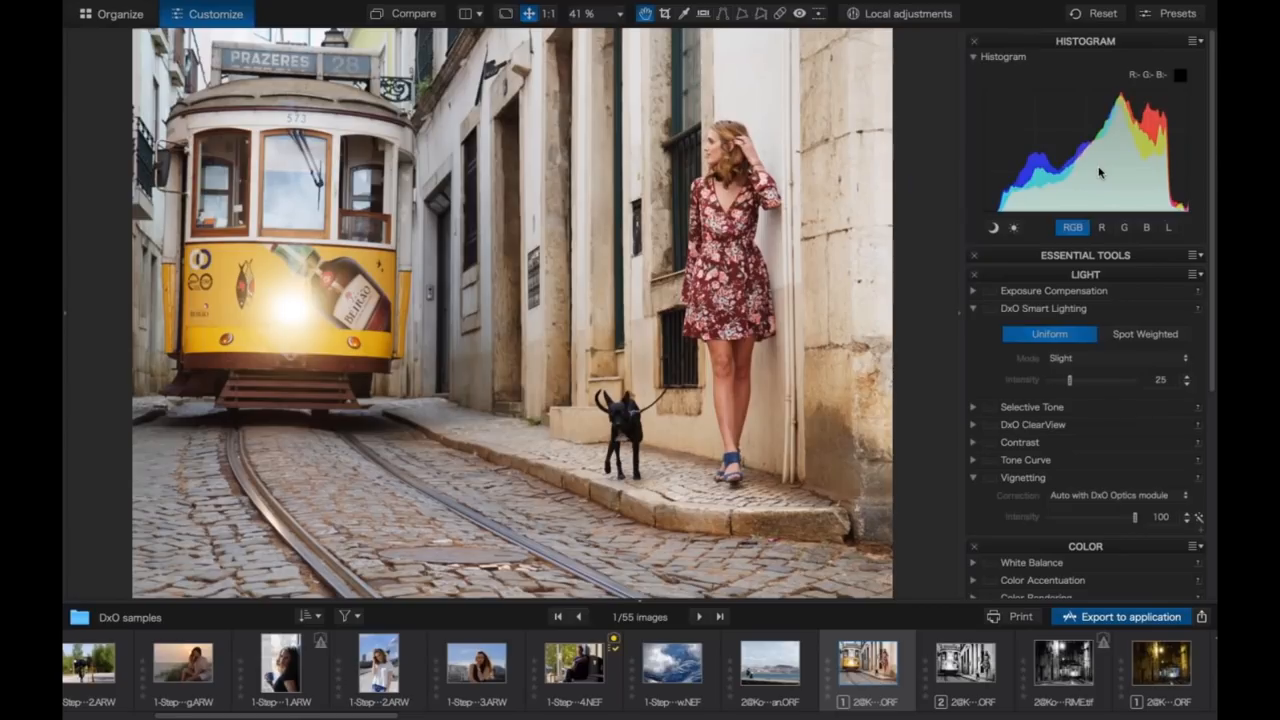
left_click(1174, 12)
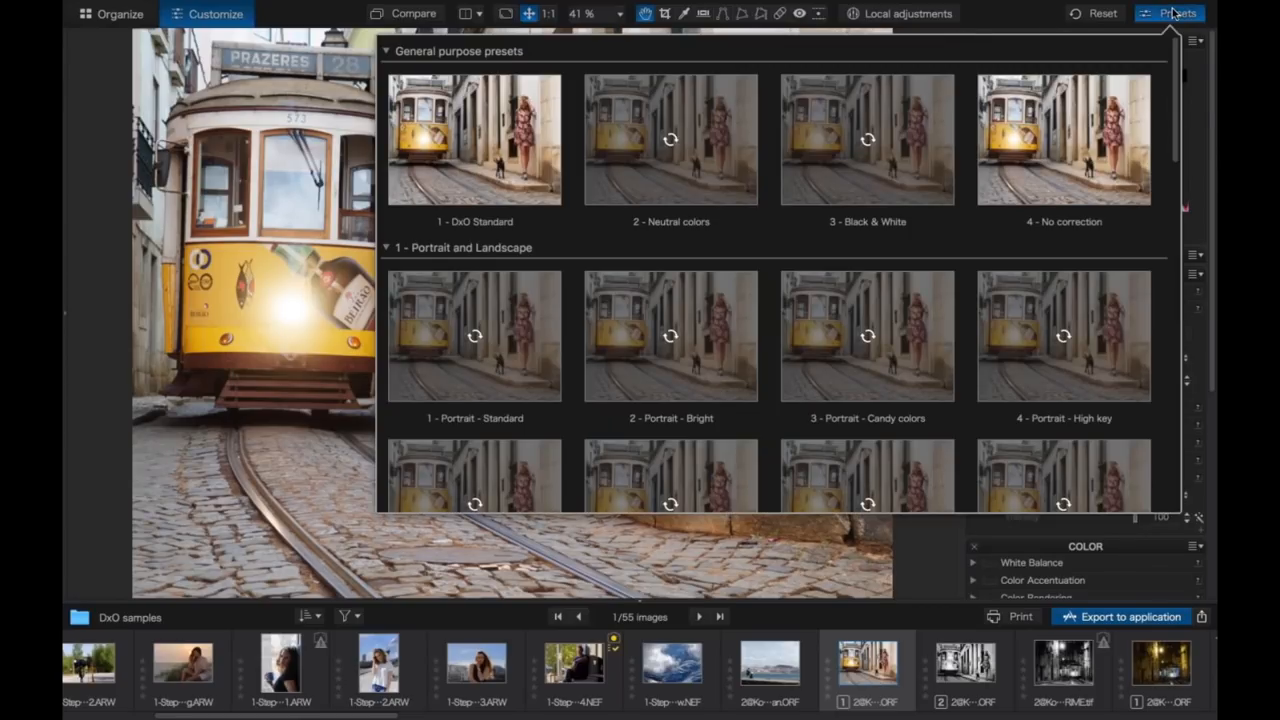
double_click(476, 155)
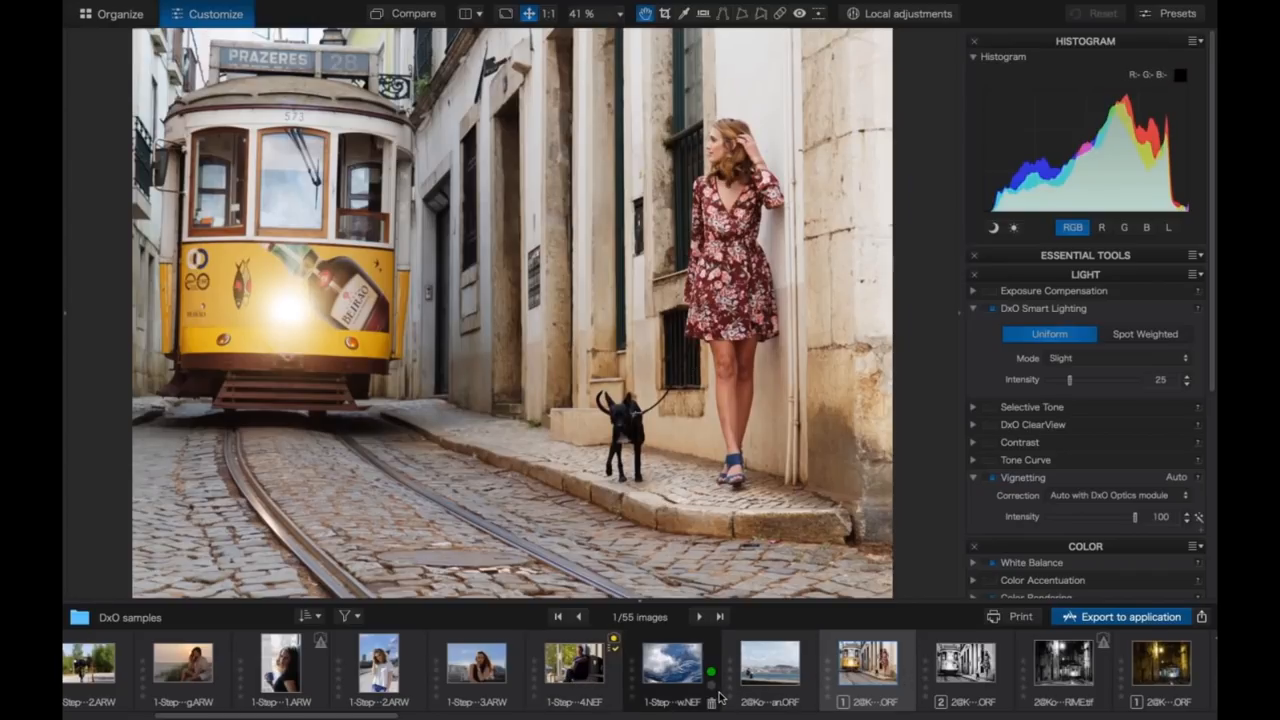
- Add the cloud and seaside photos to the tram photo's selection and set Exposure Compensation for all three to -4.00
left_click(787, 690, "ctrl")
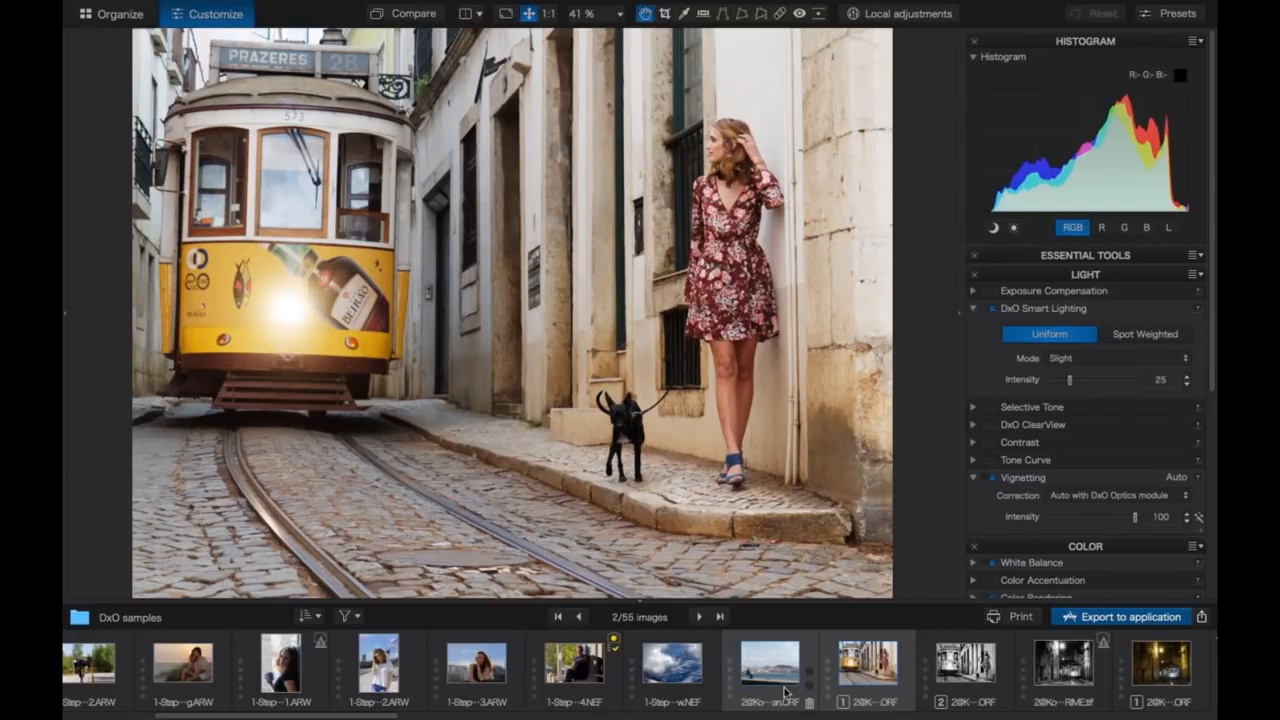
left_click(679, 692, "ctrl")
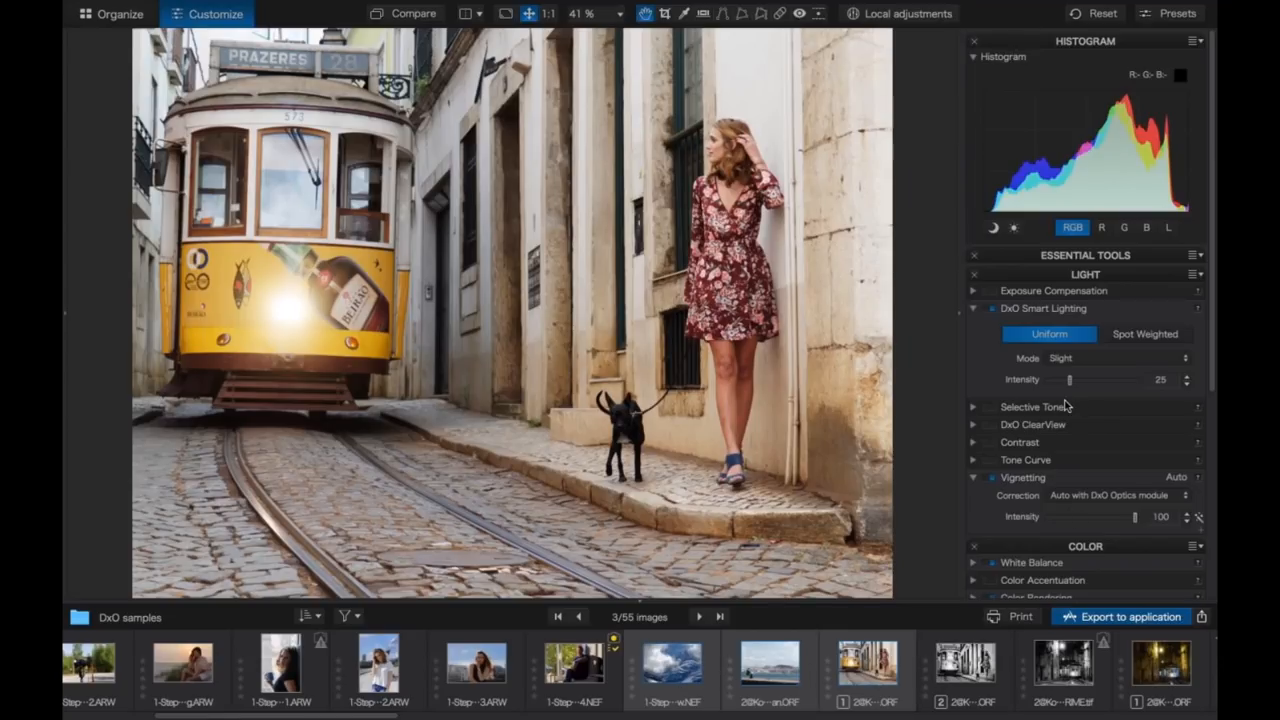
left_click(975, 408)
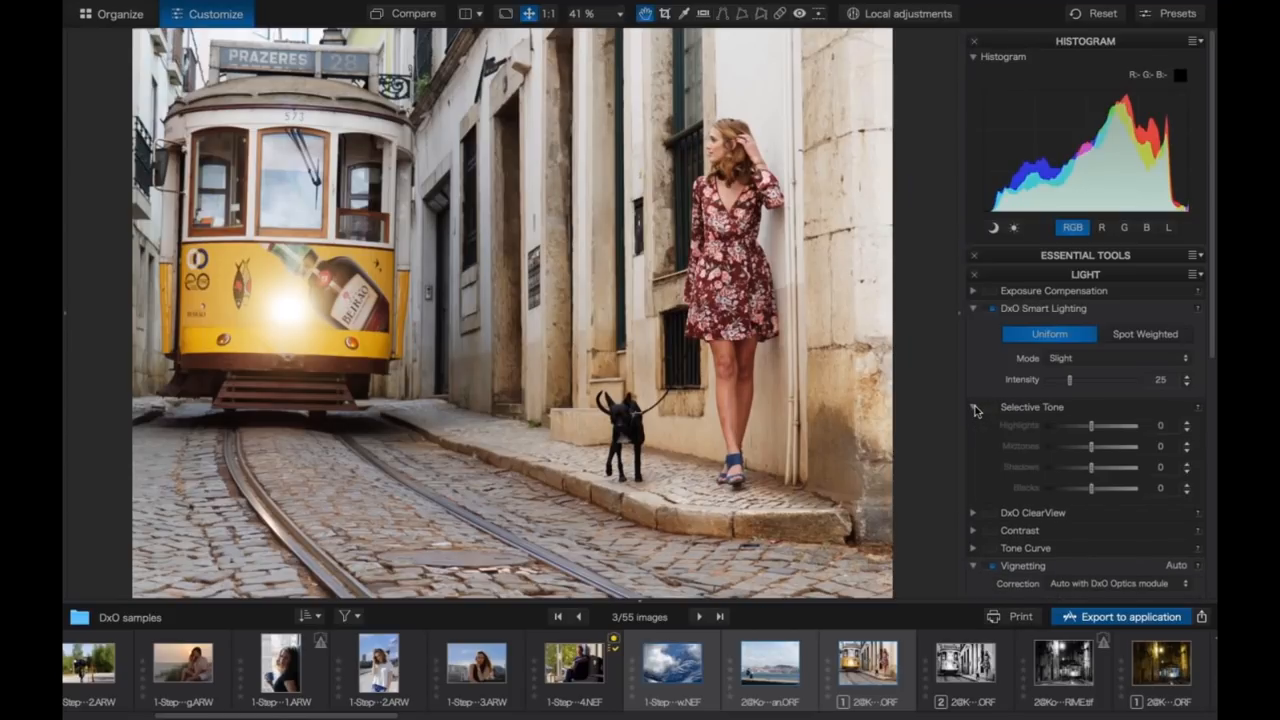
left_click(975, 408)
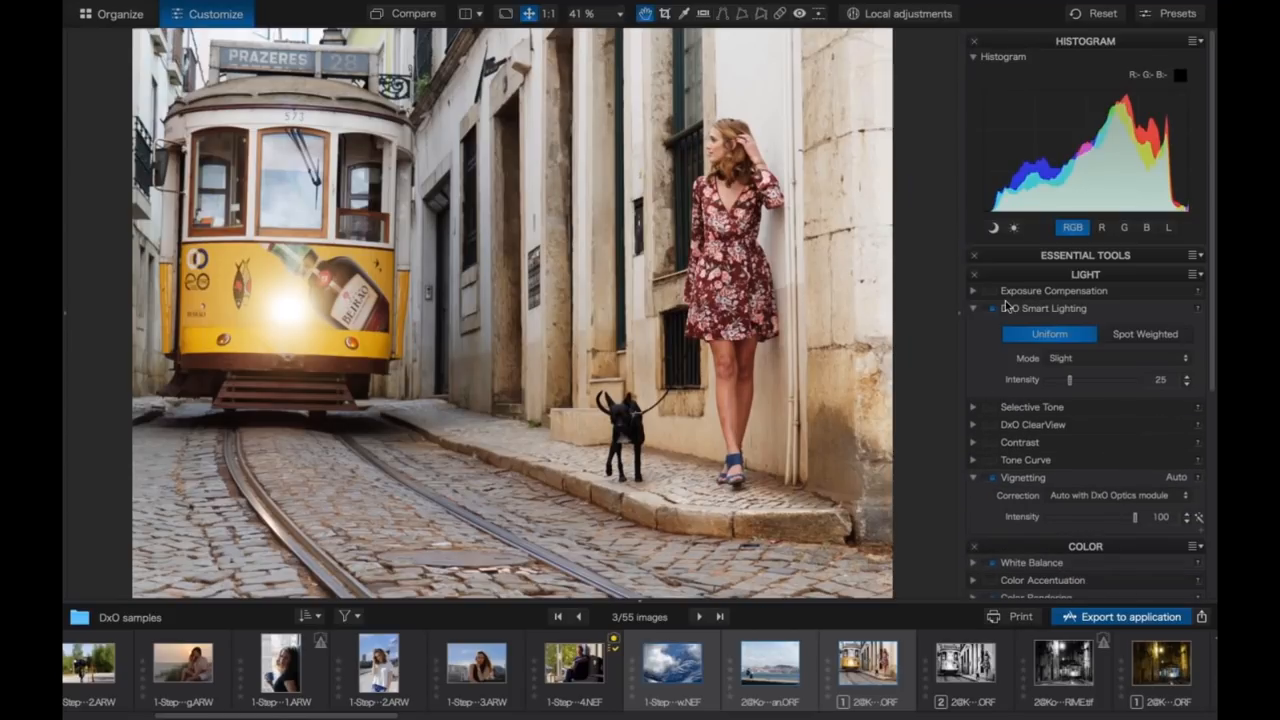
left_click(973, 290)
left_click_drag(1092, 330, 1042, 337)
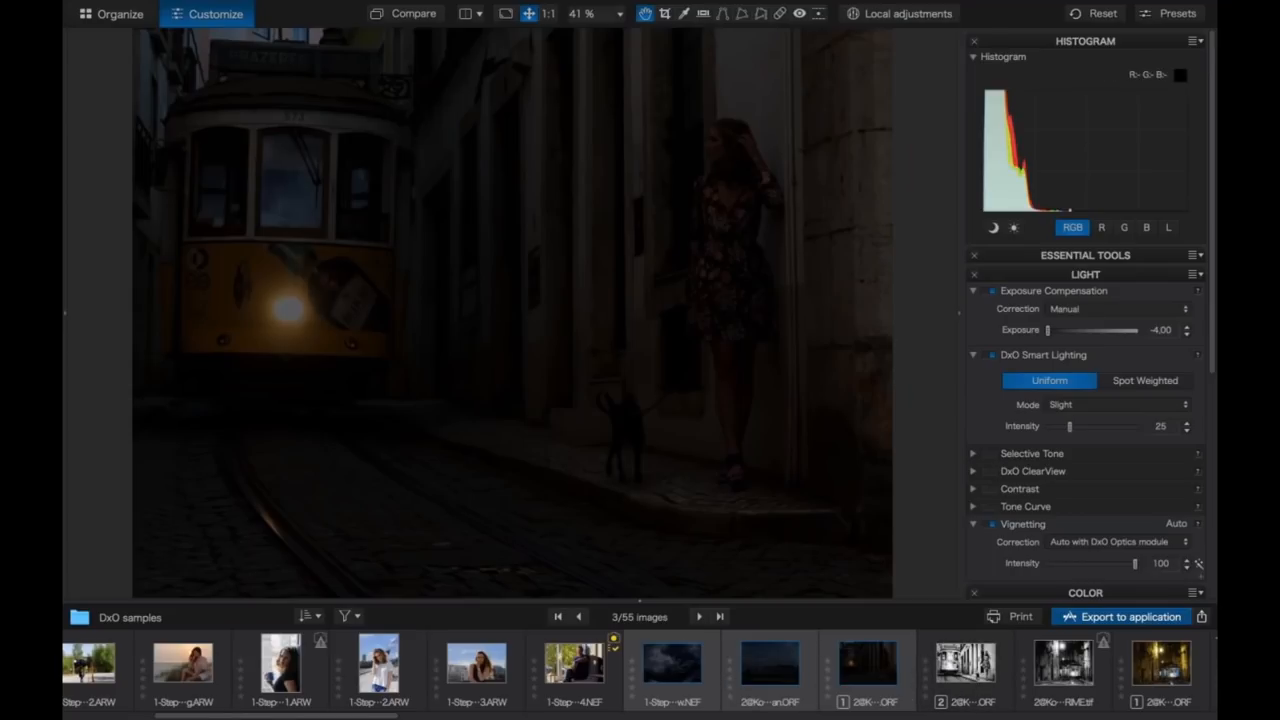
- Reset the corrections on the three selected images and leave only the color tram photo selected
left_click(1097, 13)
left_click(760, 252)
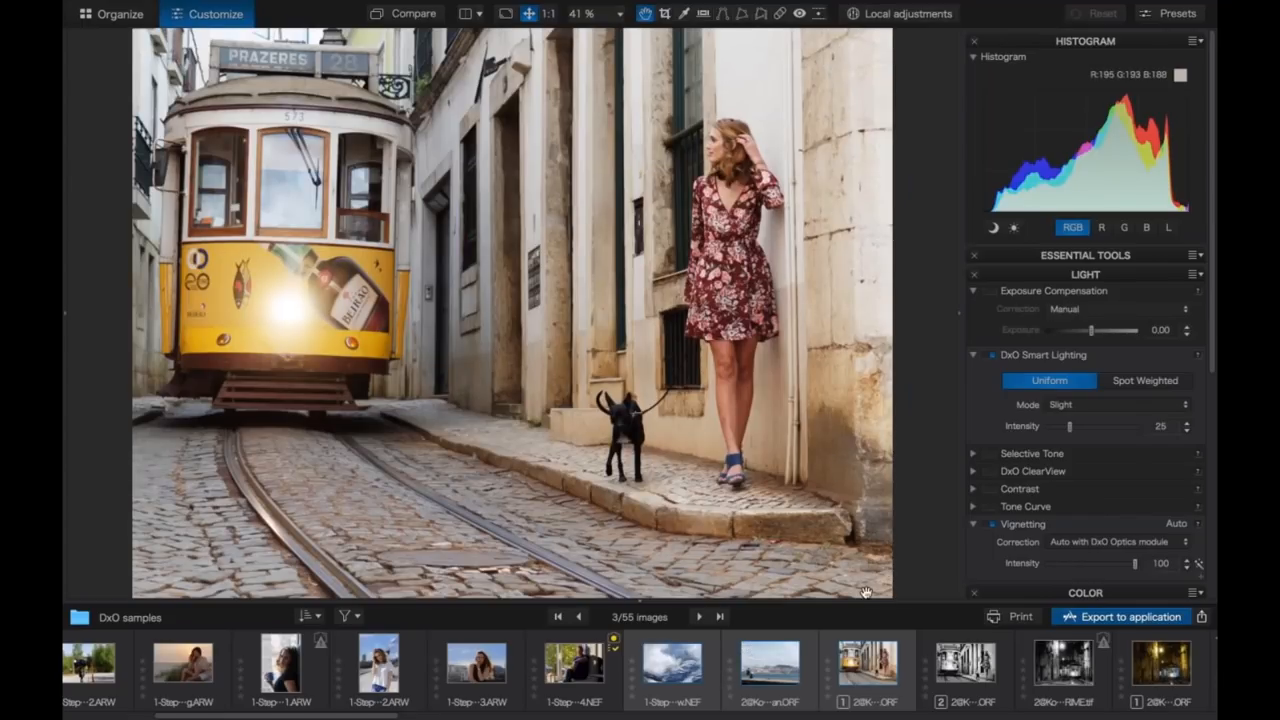
left_click(889, 694)
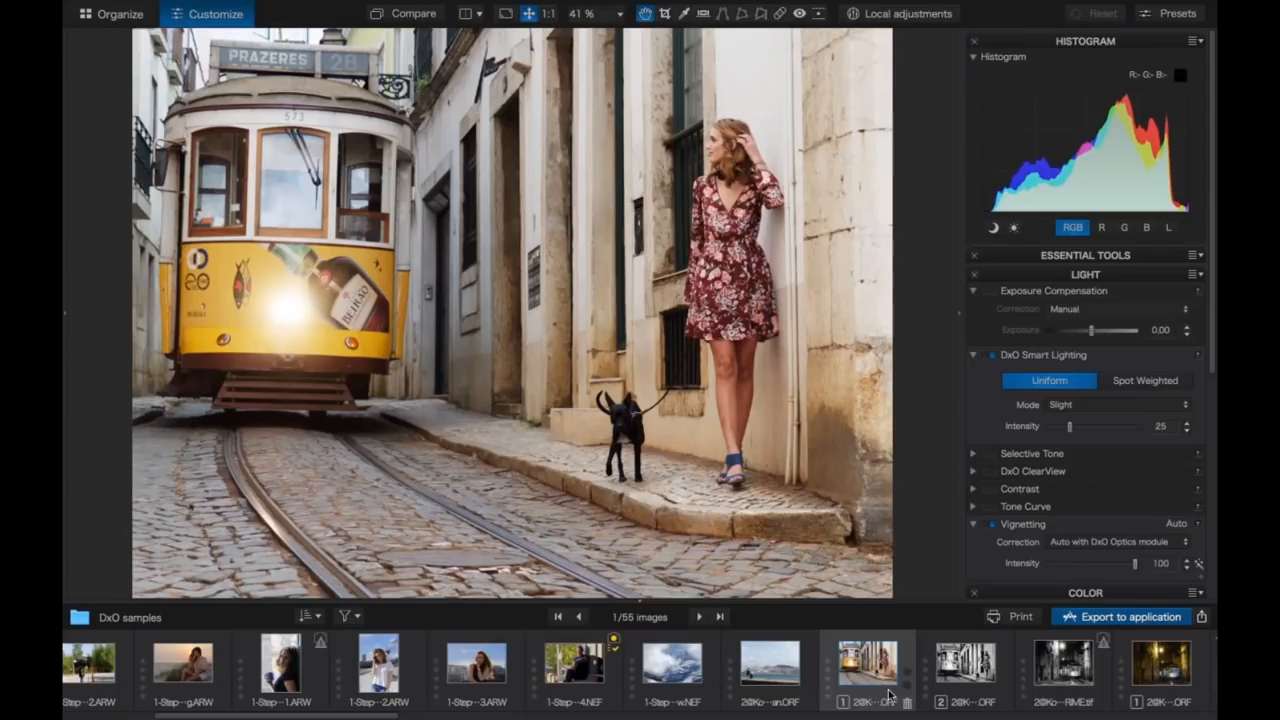
- Look over the Essential Tools corrections, and leave the Essential Tools, Light, Color and Detail palettes collapsed
left_click(1059, 257)
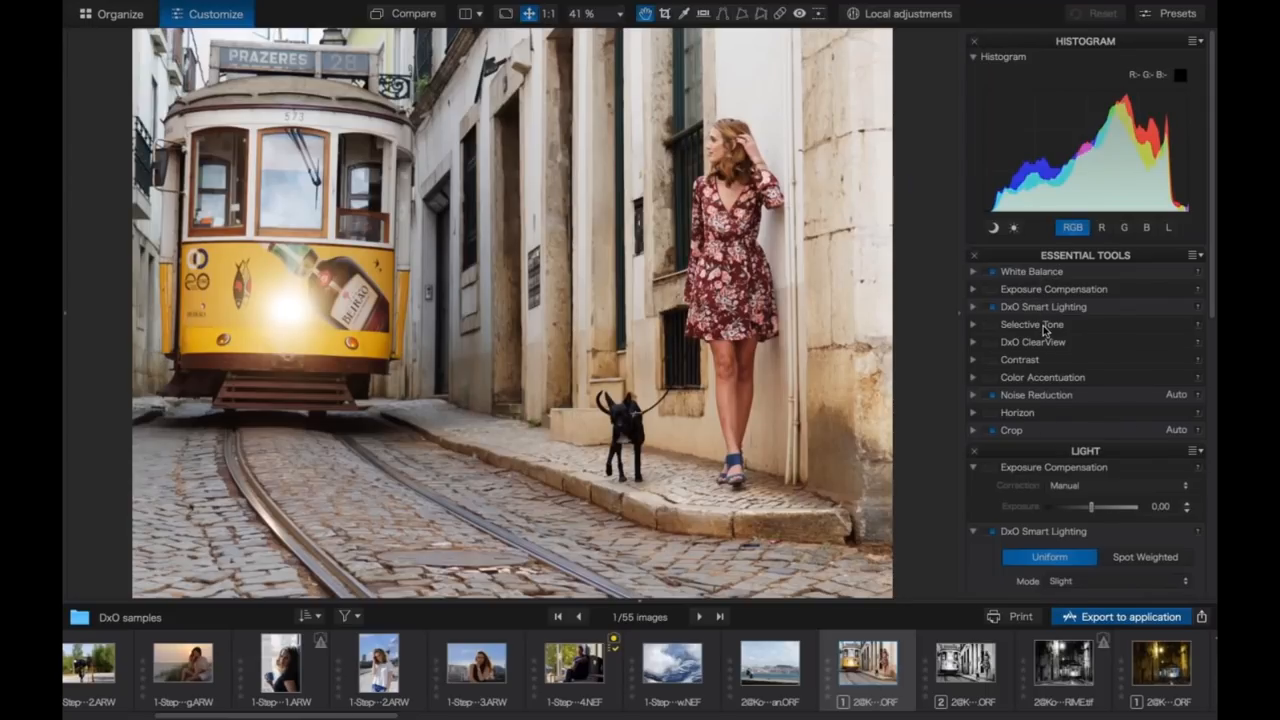
left_click(1057, 257)
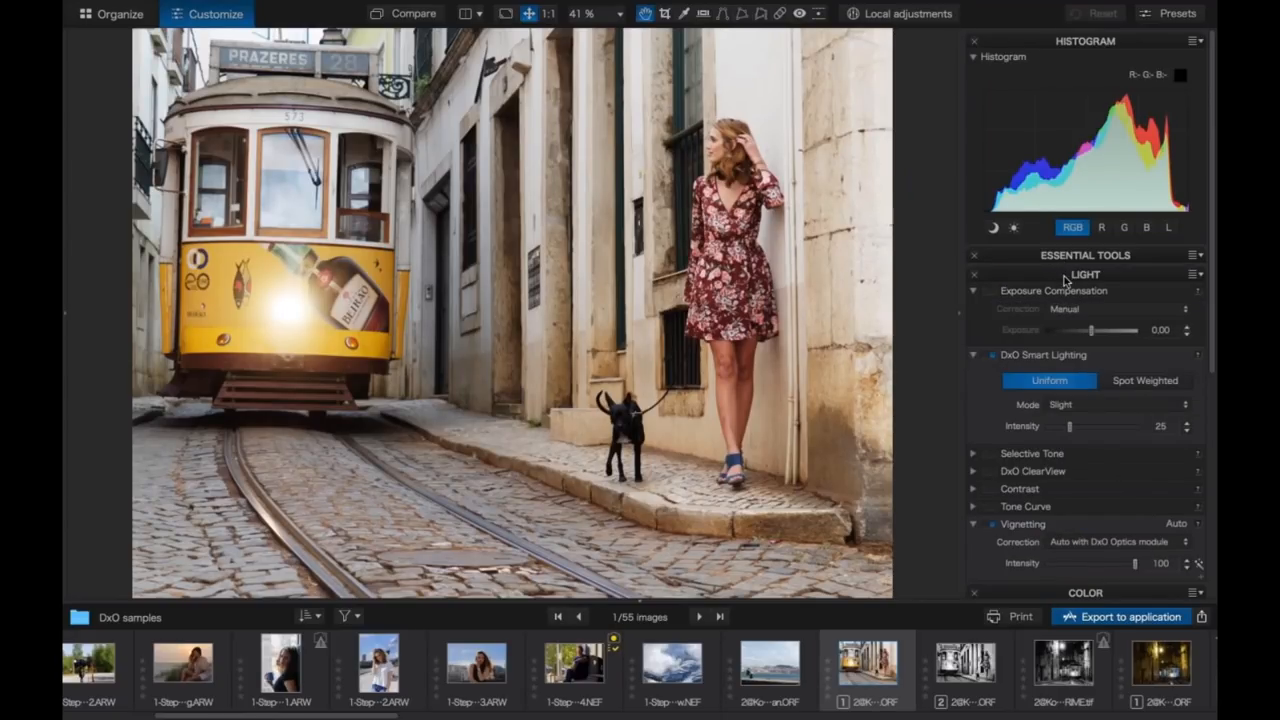
left_click(1065, 280)
left_click(1067, 294)
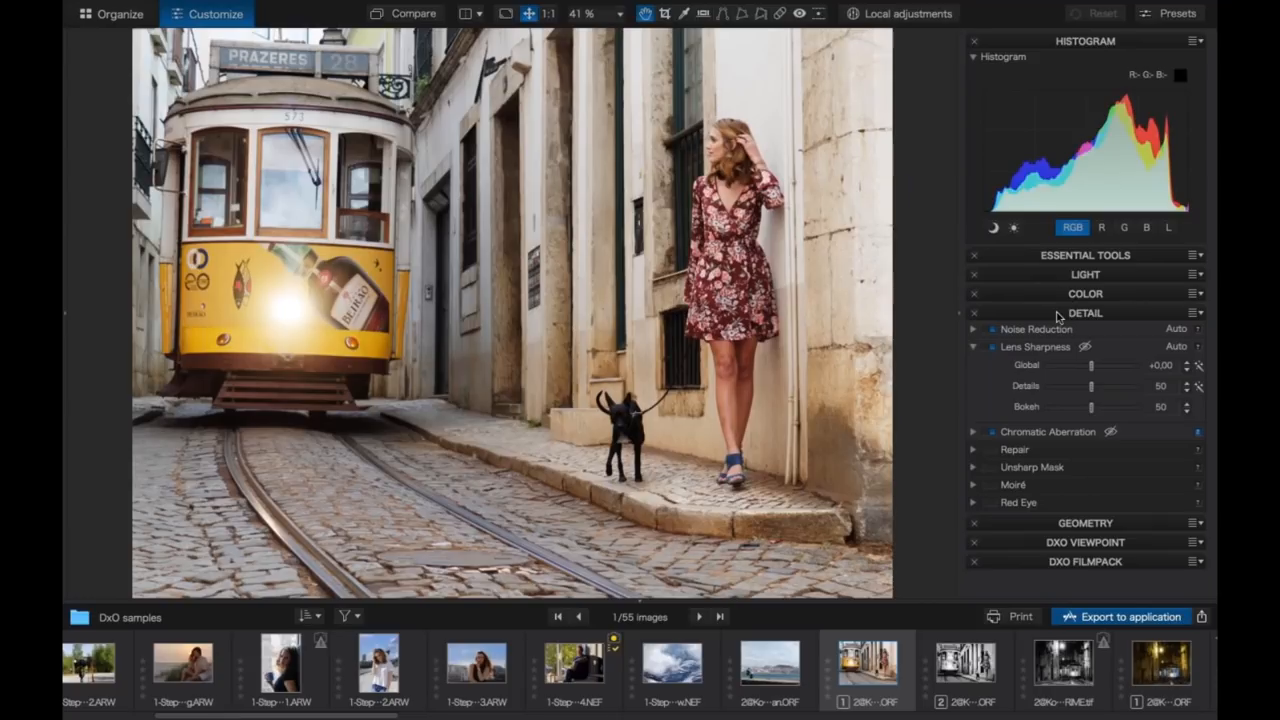
left_click(1058, 314)
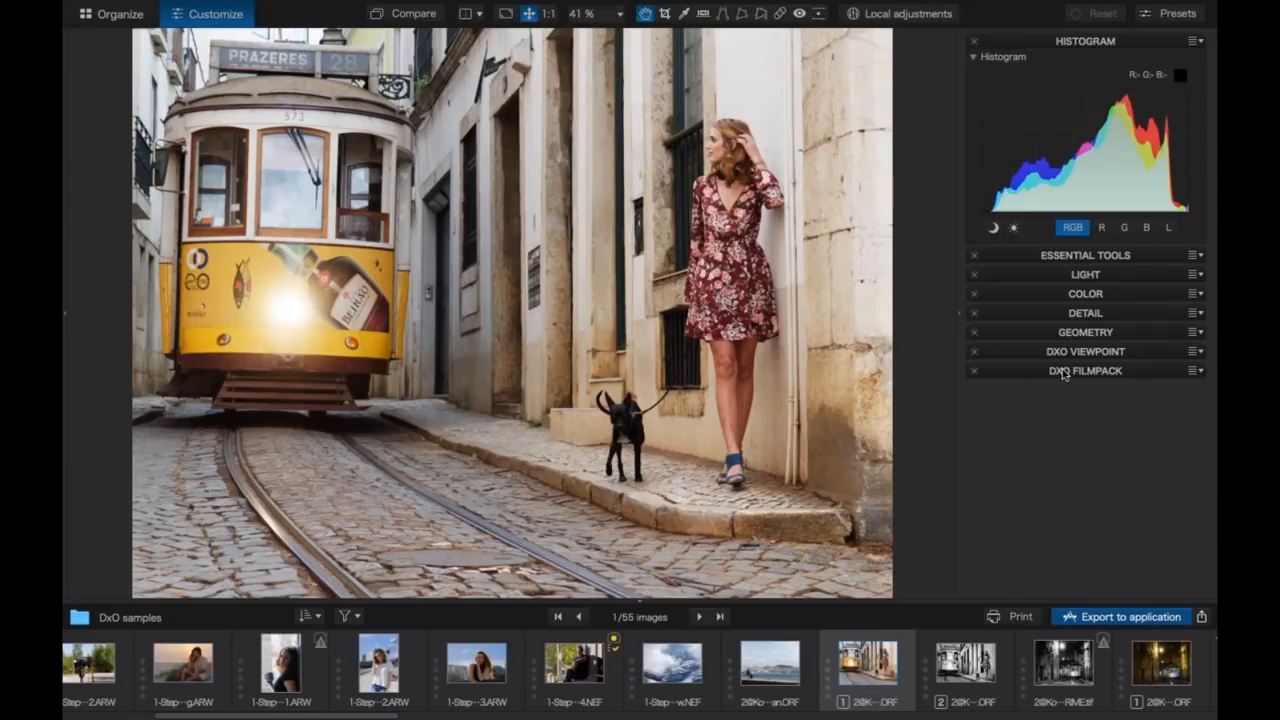
- Expand the Light palette and collapse its DxO Smart Lighting and Vignetting settings
left_click(1097, 280)
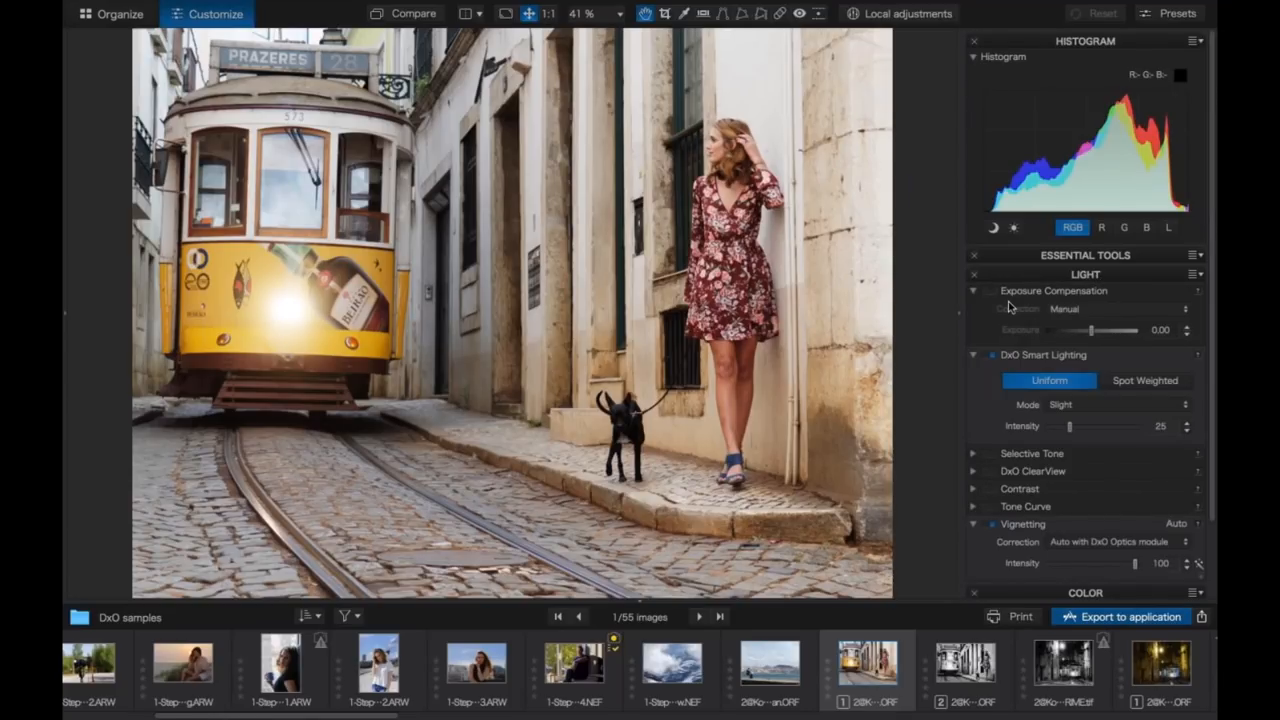
left_click(976, 355)
left_click(974, 443)
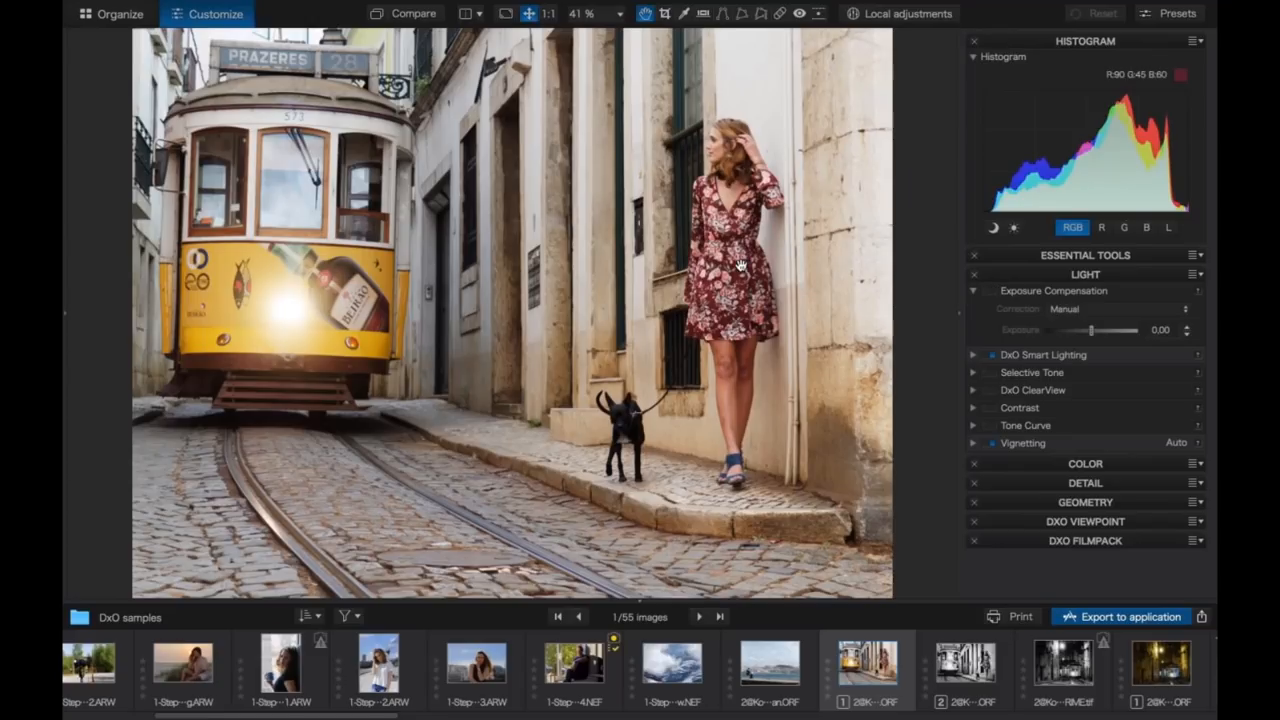
- Check the tram photo for clipped shadows and highlights with the histogram's clipping overlays, and leave both overlays off
left_click(994, 229)
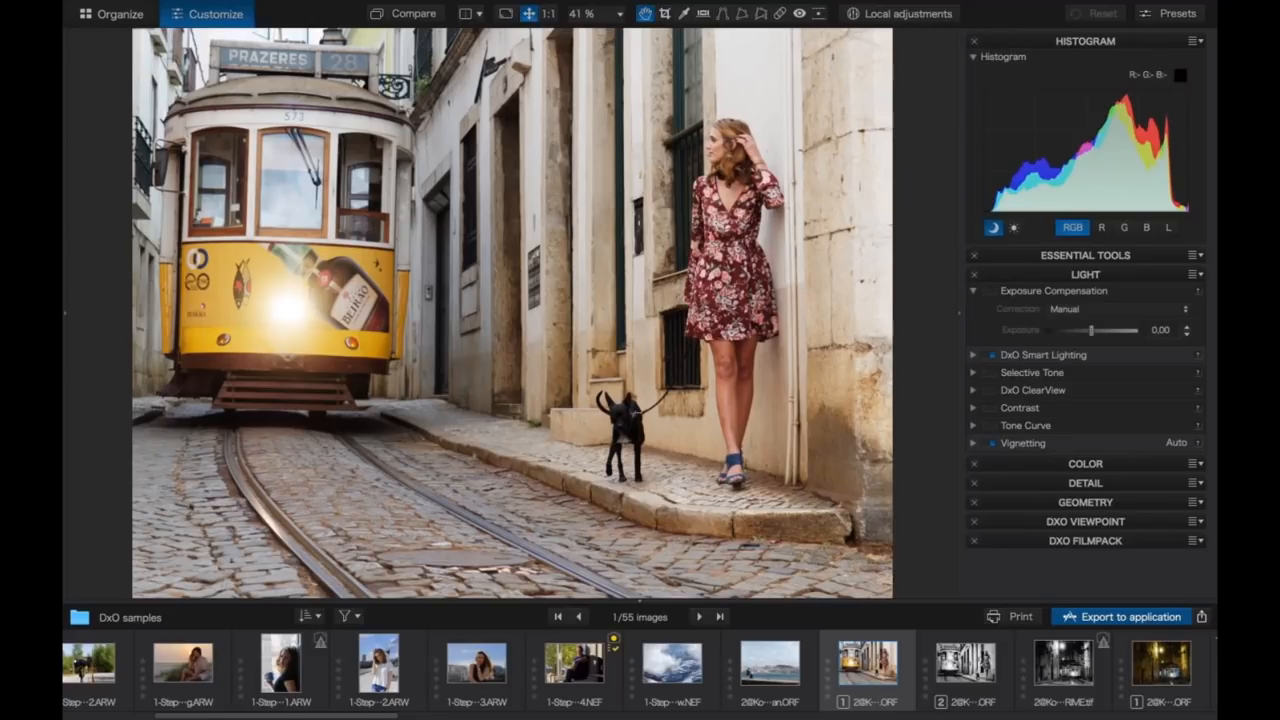
left_click(1015, 229)
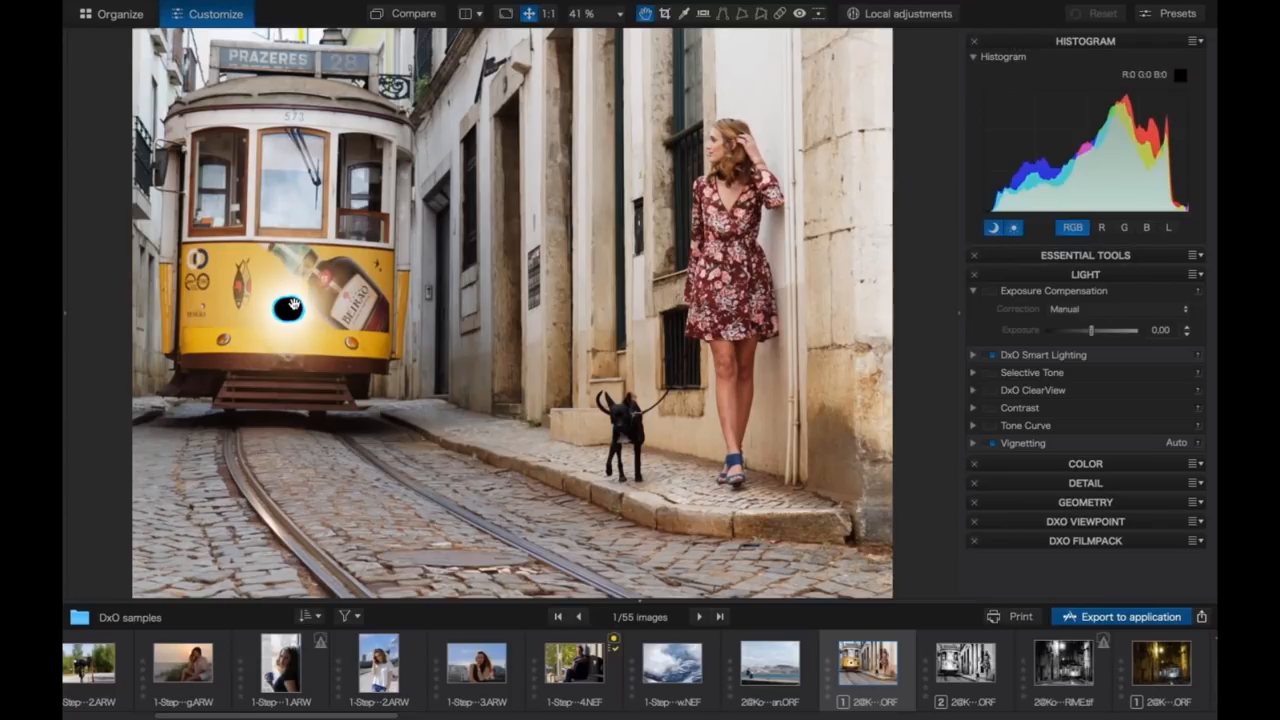
left_click(1013, 227)
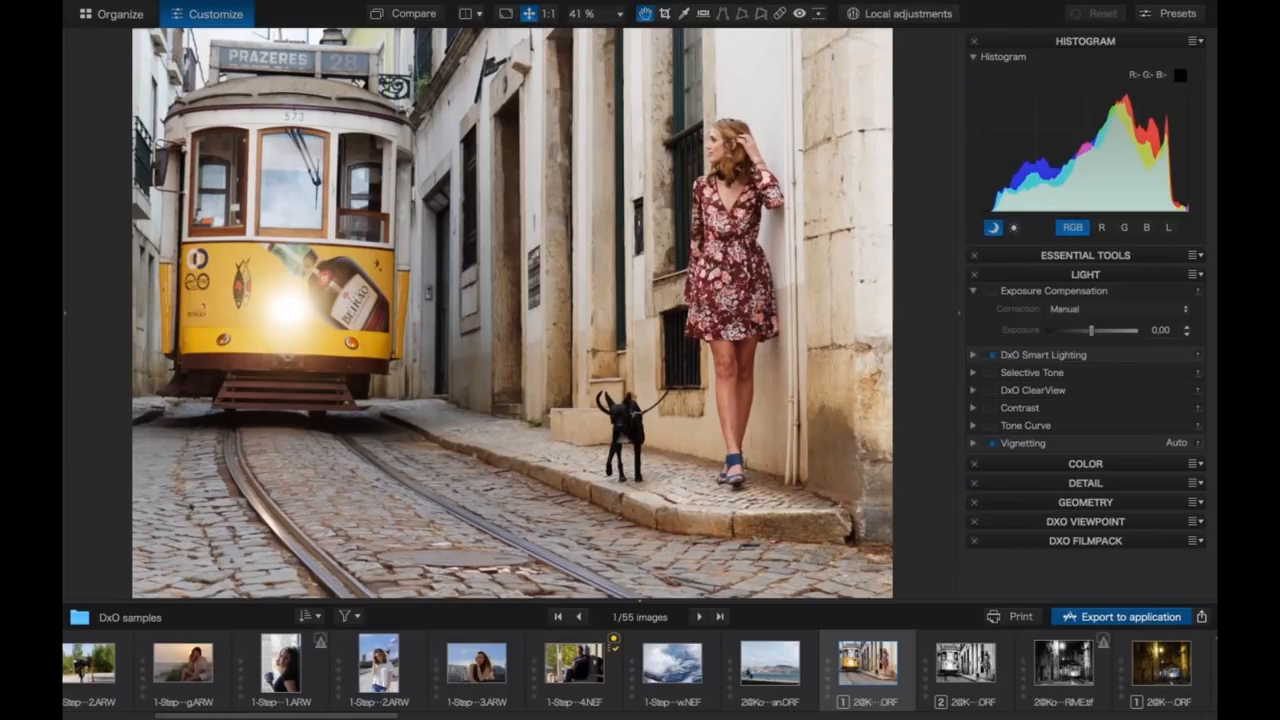
left_click(1013, 228)
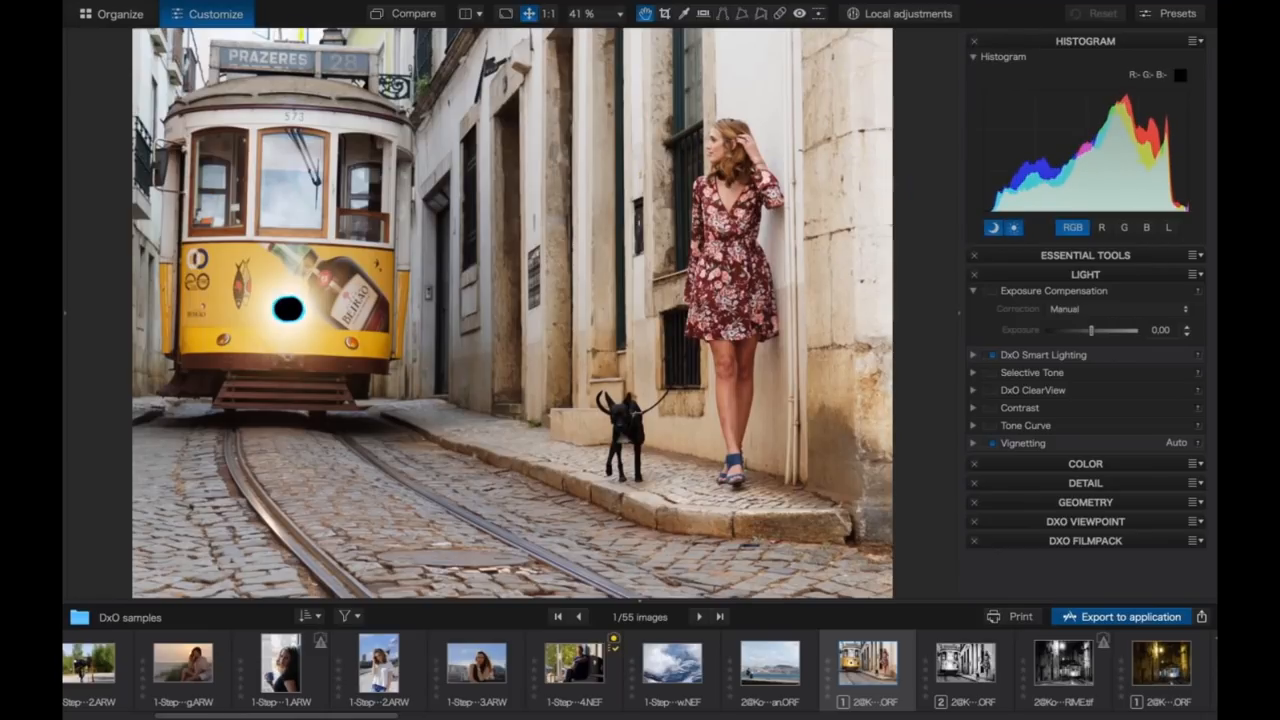
left_click(1013, 228)
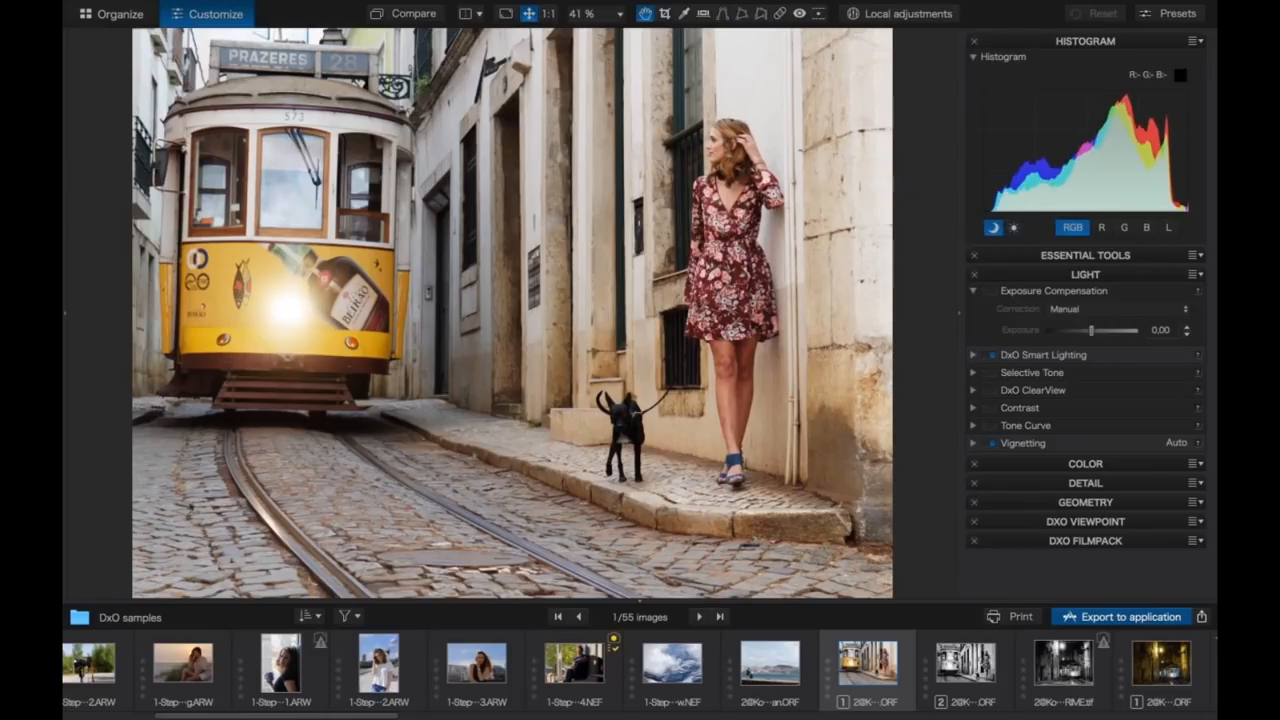
left_click(994, 229)
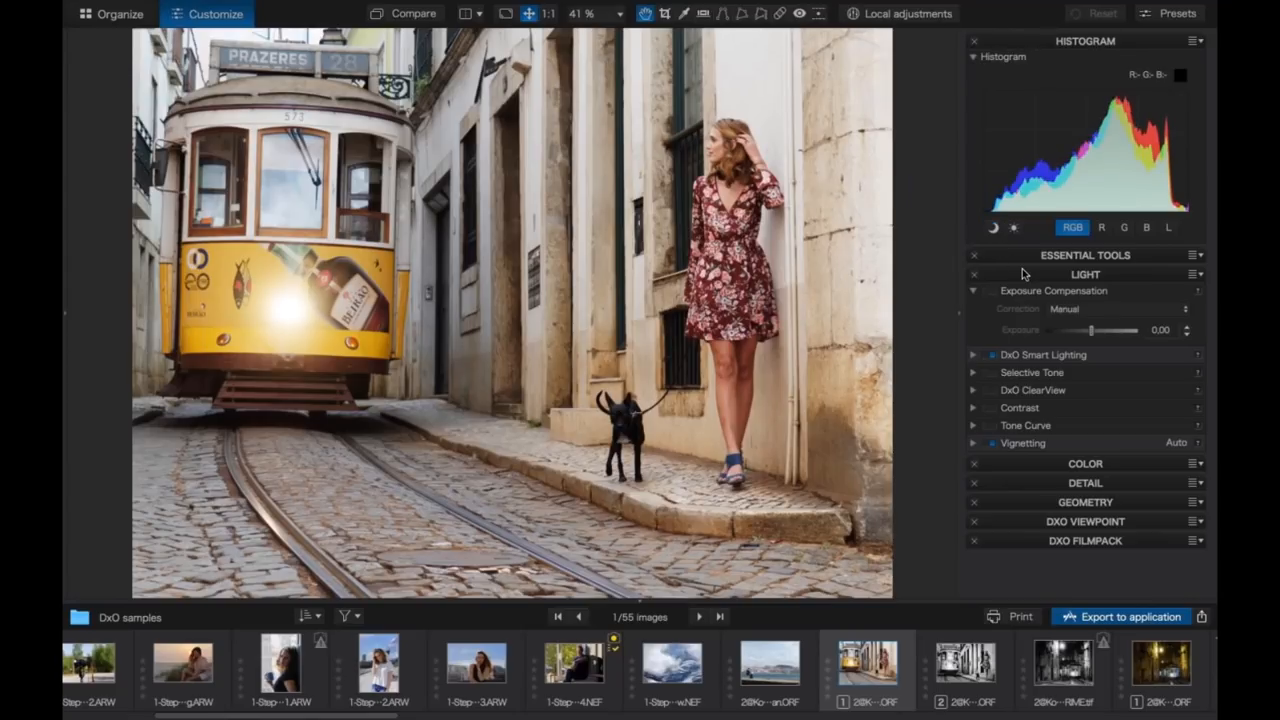
- Try Uniform DxO Smart Lighting on the tram photo at intensities 0 and 92, and settle on 47
left_click(975, 355)
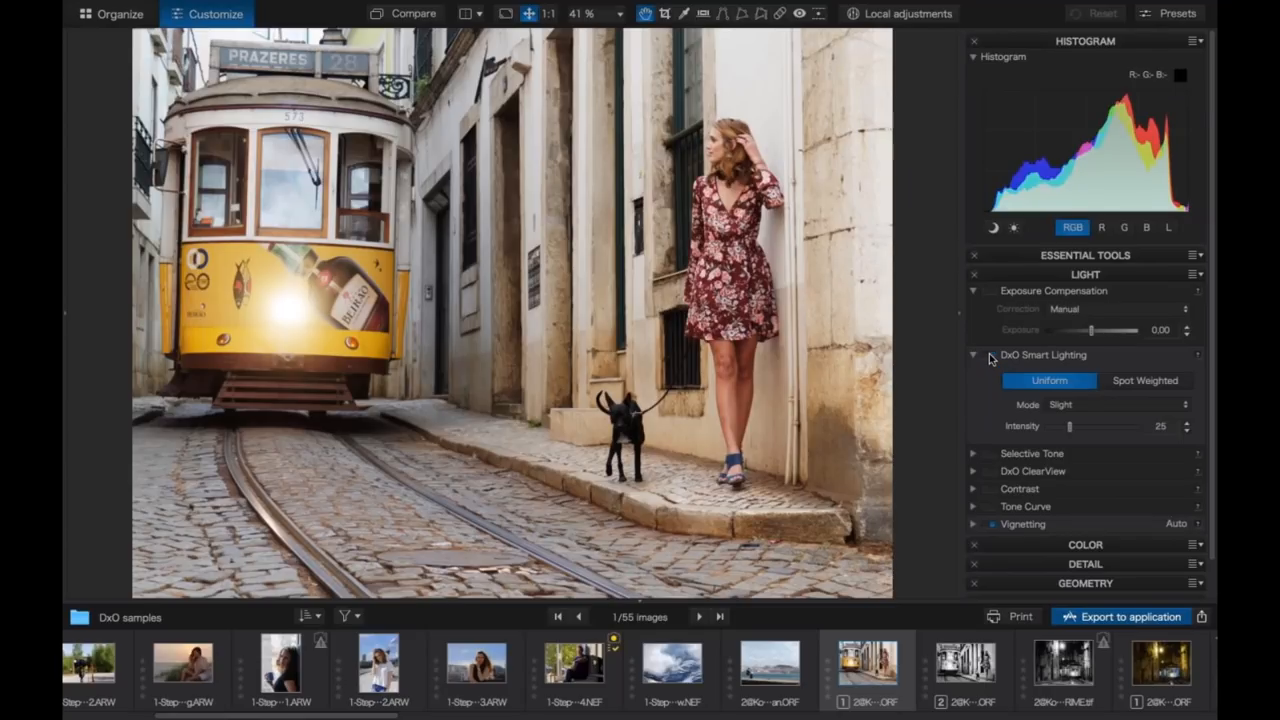
left_click_drag(1078, 428, 994, 440)
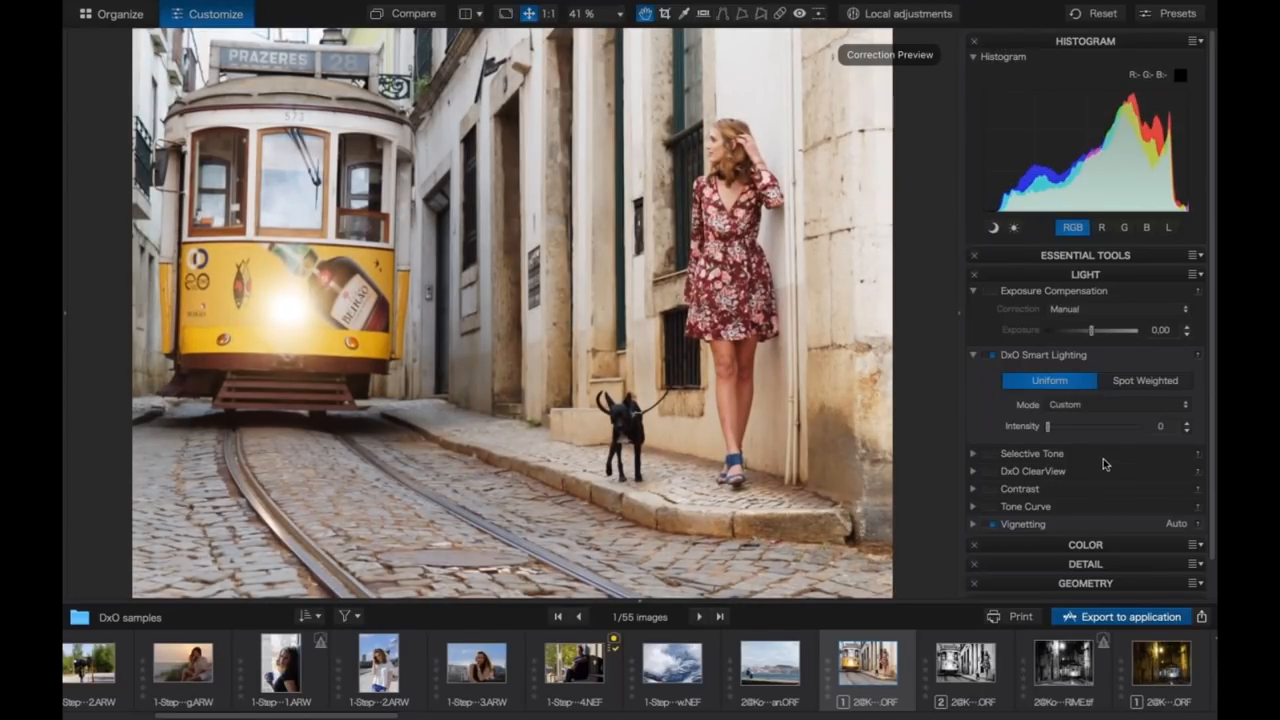
left_click(1128, 424)
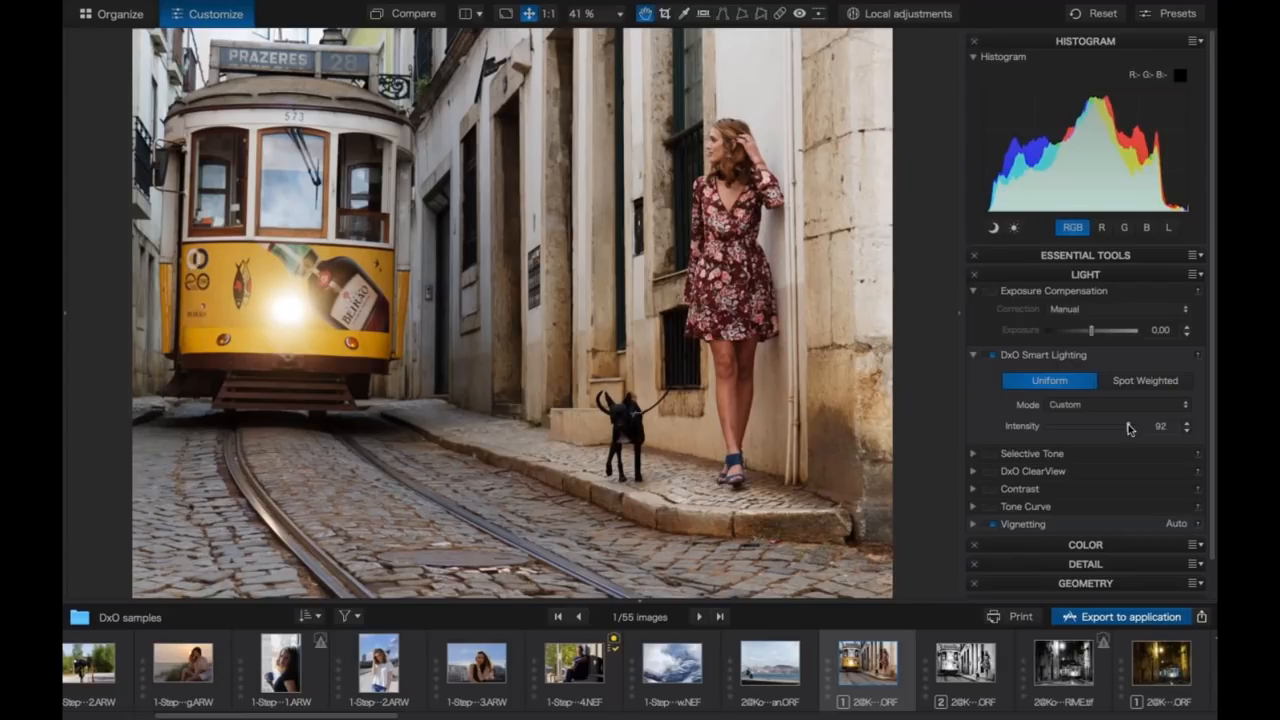
left_click_drag(1128, 426, 1089, 429)
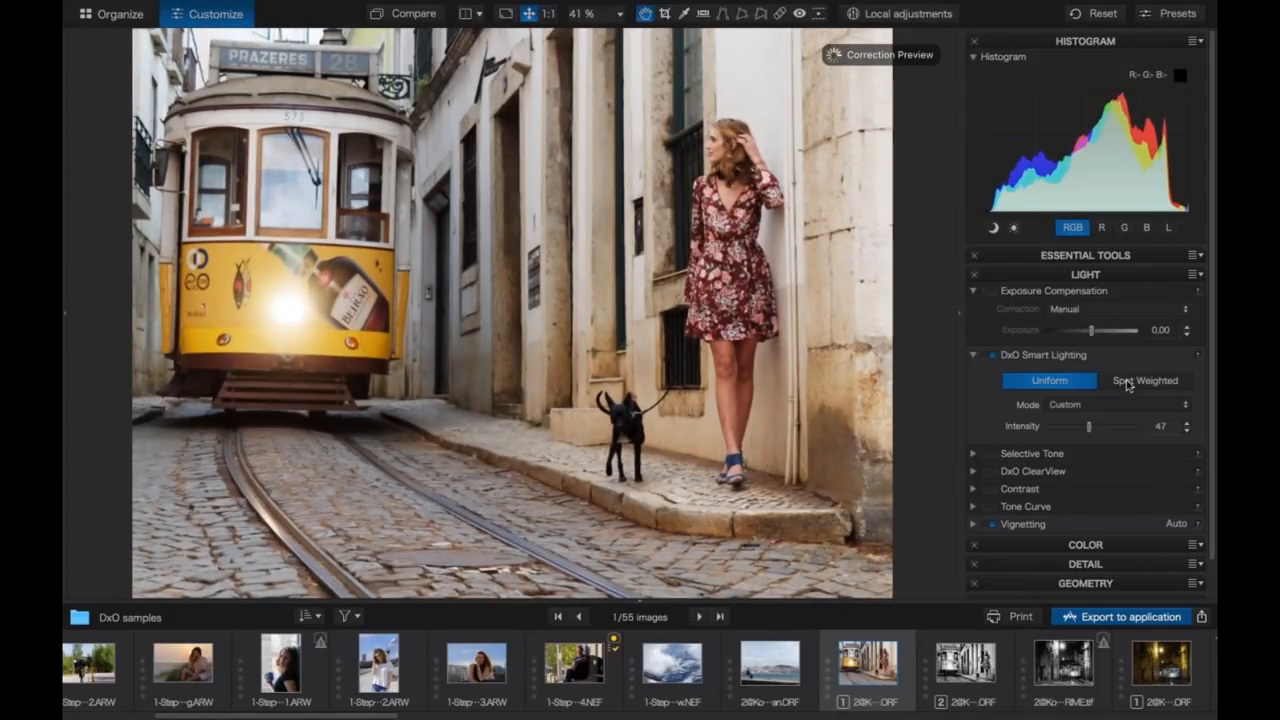
- Switch DxO Smart Lighting to Spot Weighted and mark areas on the woman's face, the dog, the tram's upper front and the wall's base
left_click(1126, 381)
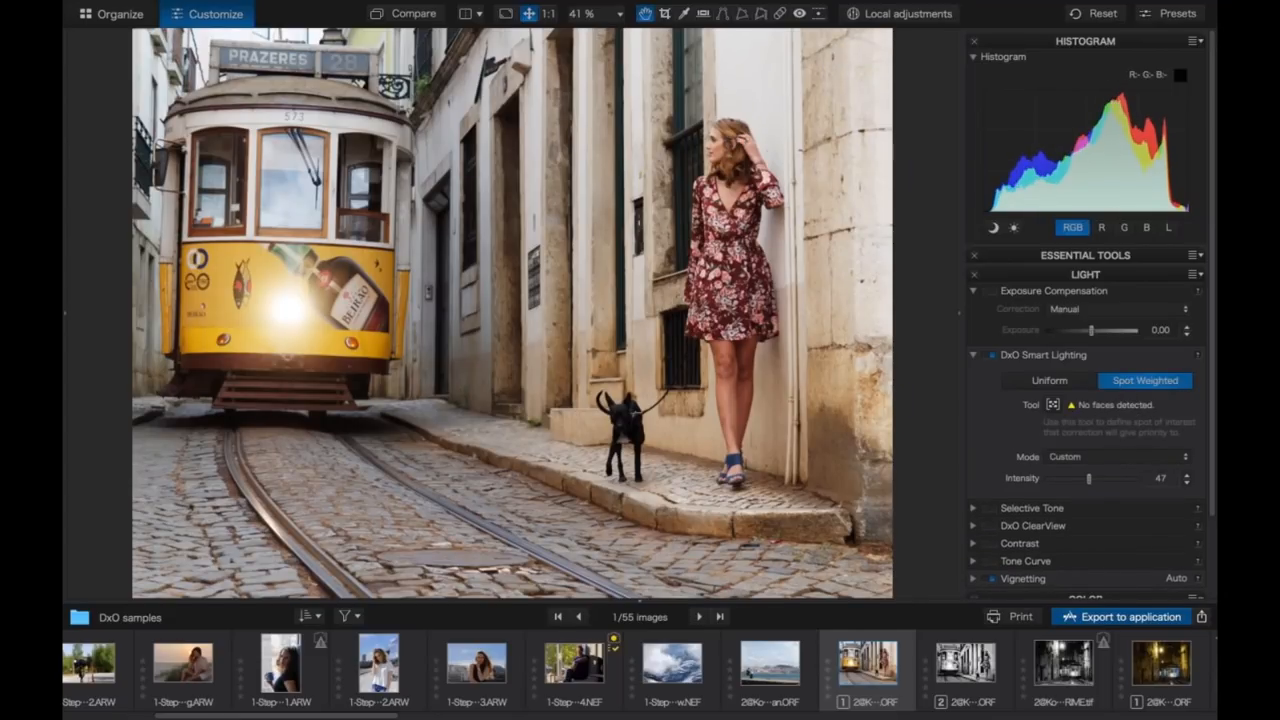
left_click(1053, 405)
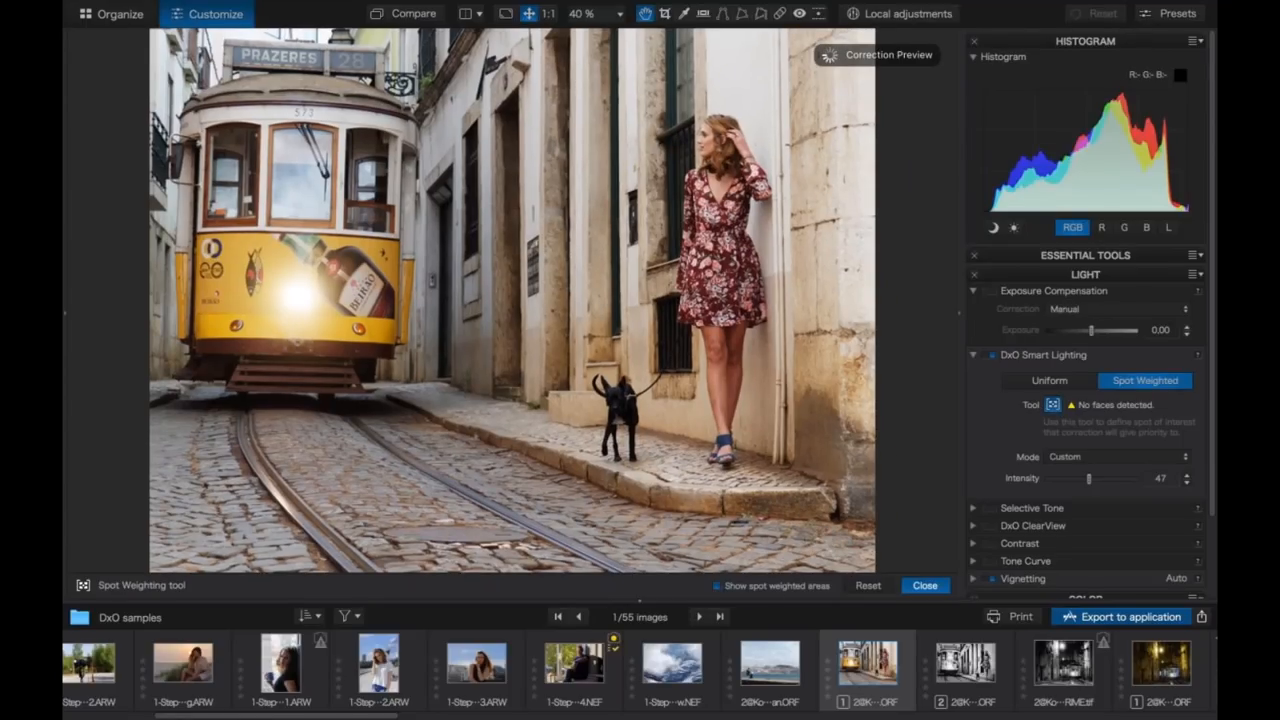
left_click_drag(722, 163, 698, 121)
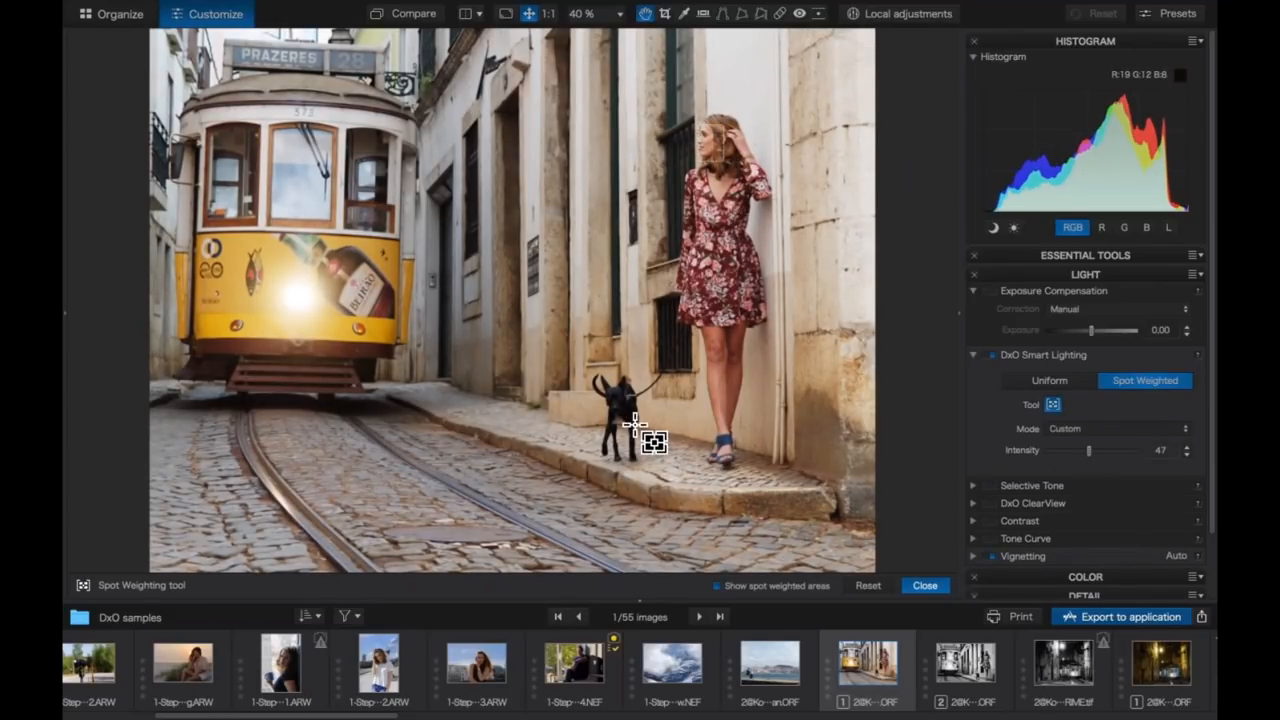
left_click_drag(604, 382, 640, 425)
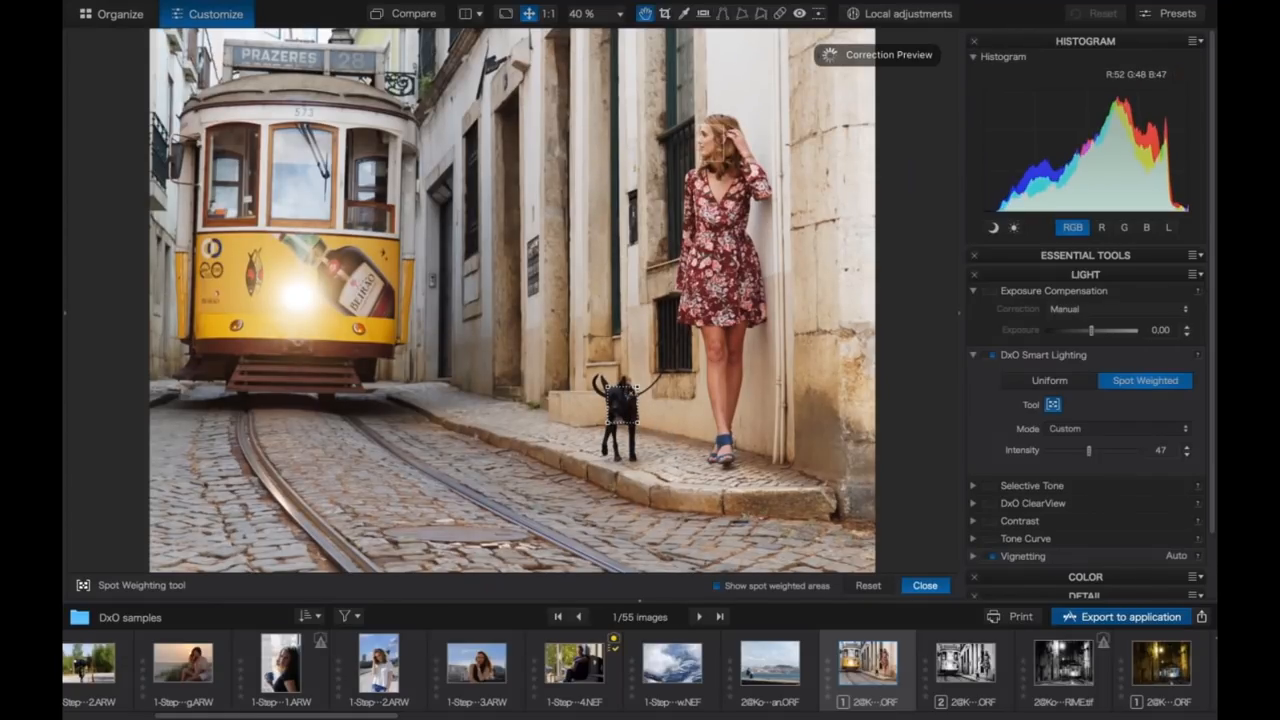
left_click_drag(392, 198, 236, 84)
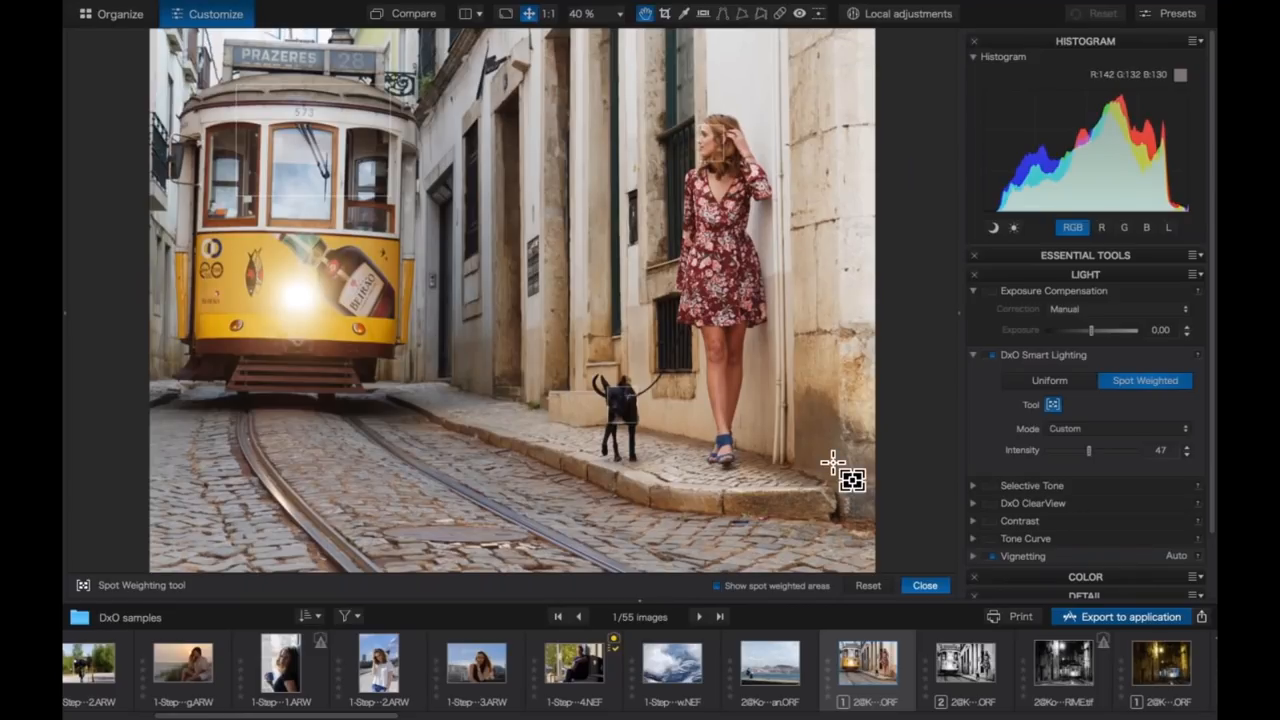
left_click_drag(811, 413, 830, 460)
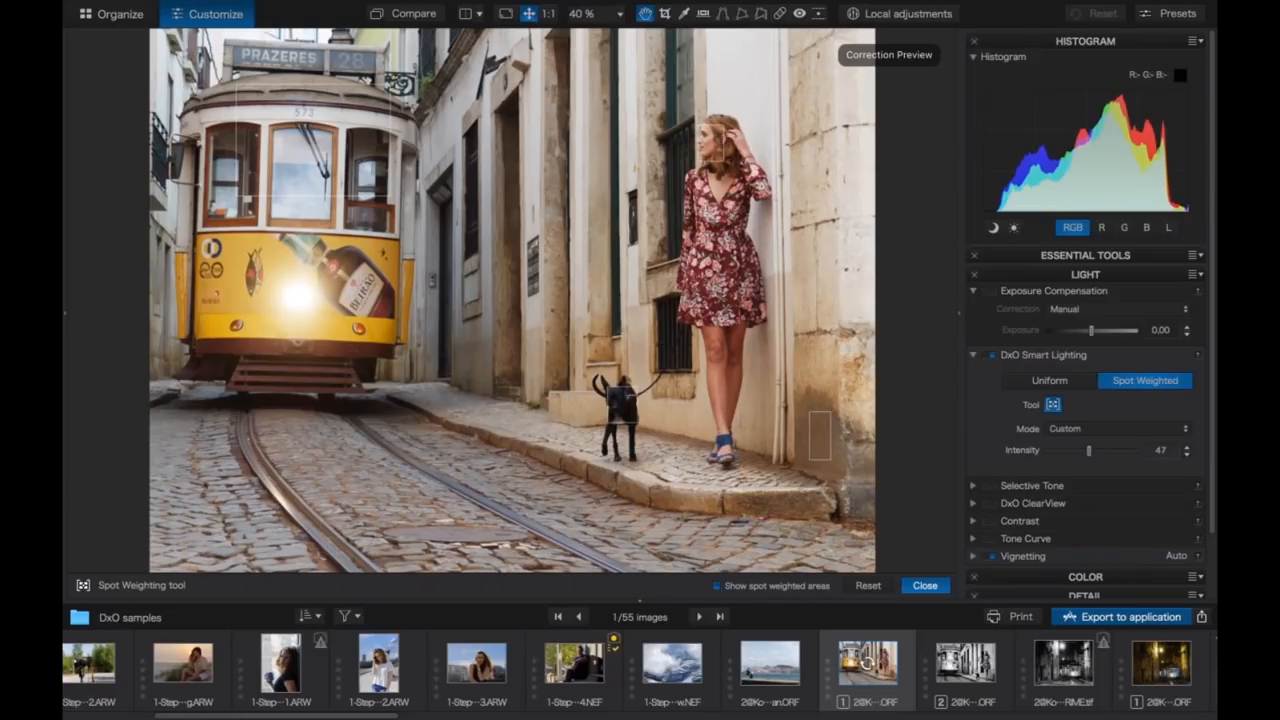
- Try a Spot Weighted intensity of 98, set it to 65, and close the Spot Weighting tool
left_click_drag(1110, 450, 1135, 453)
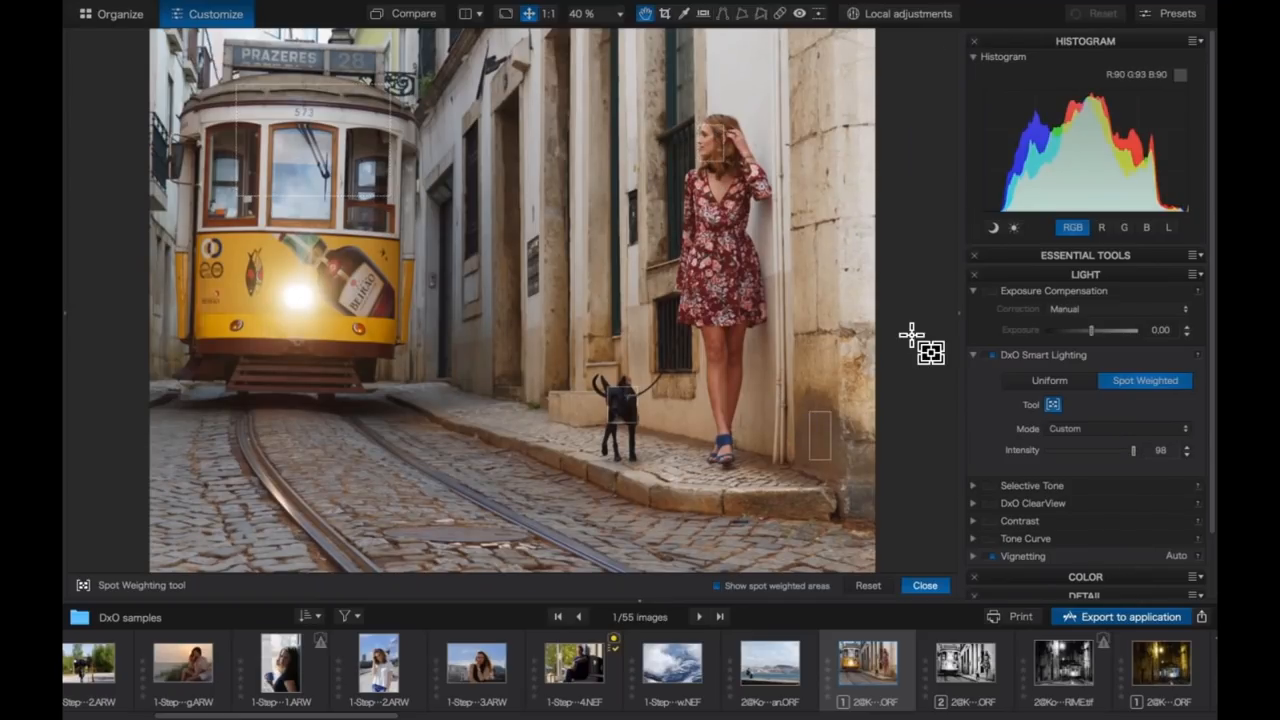
left_click_drag(1133, 450, 1098, 452)
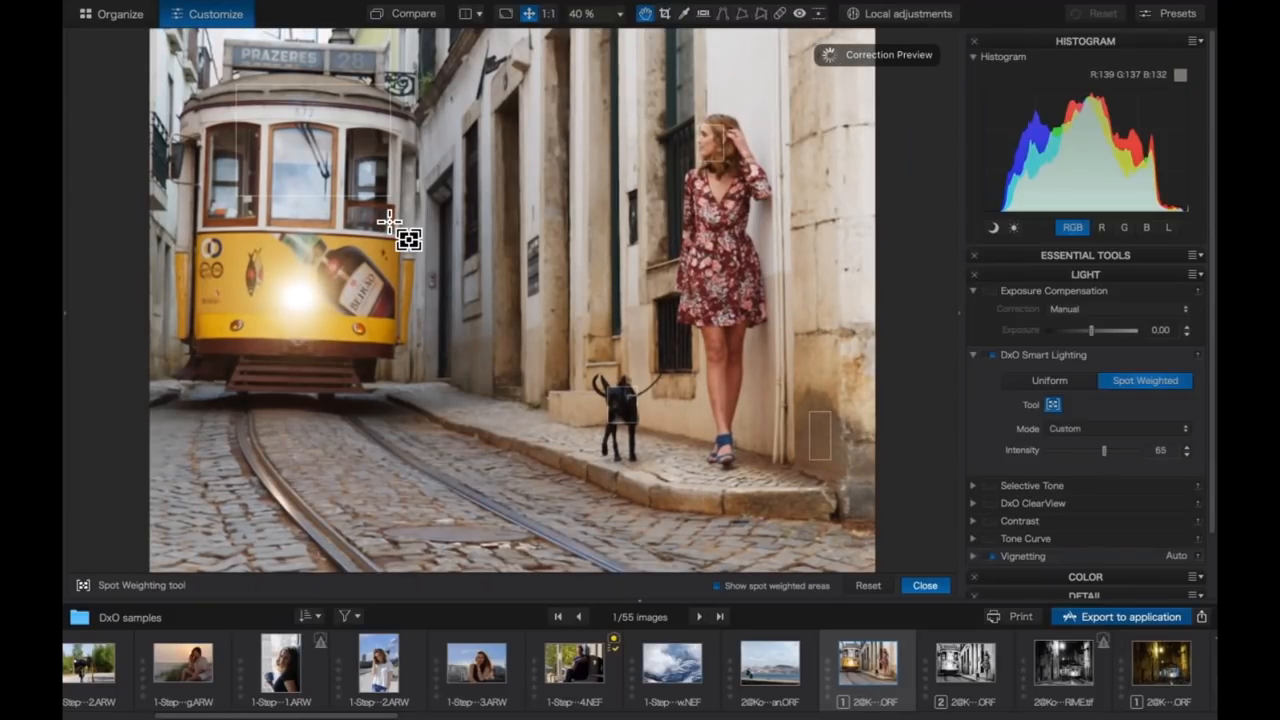
left_click(918, 586)
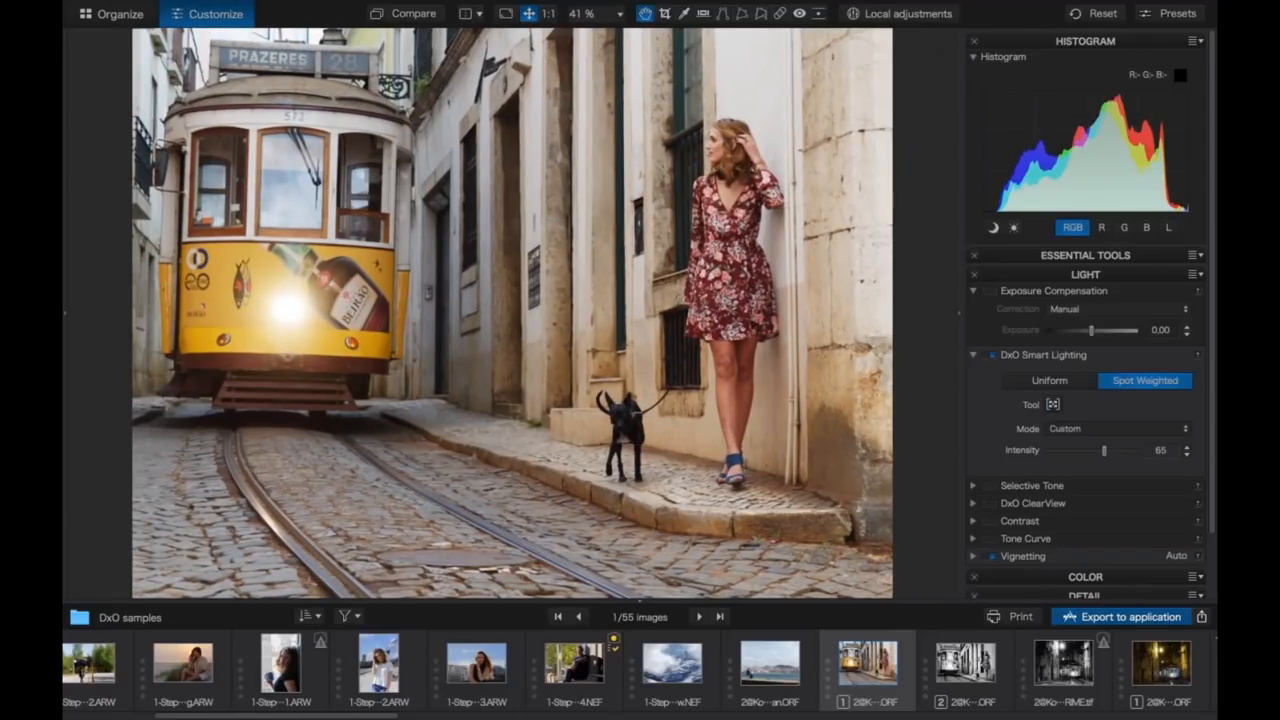
- Collapse the DxO Smart Lighting and Exposure Compensation settings, expand Selective Tone, and toggle that correction on and off
left_click(973, 355)
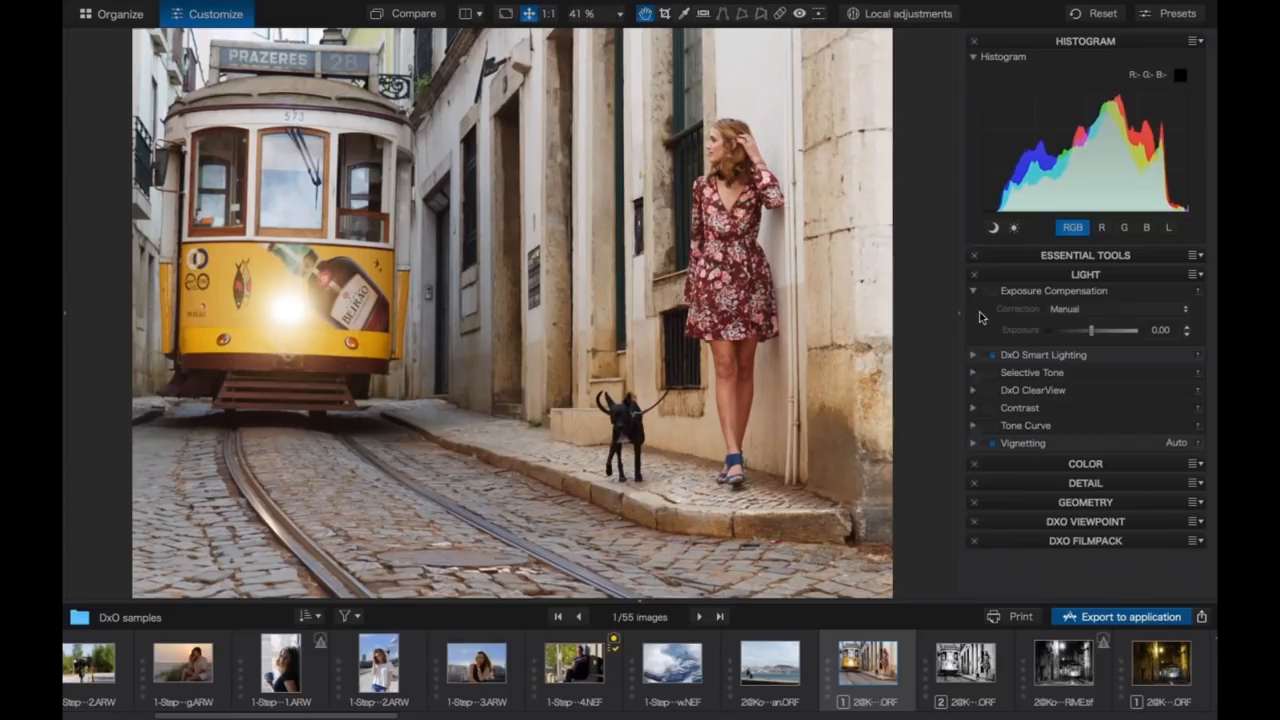
left_click(974, 292)
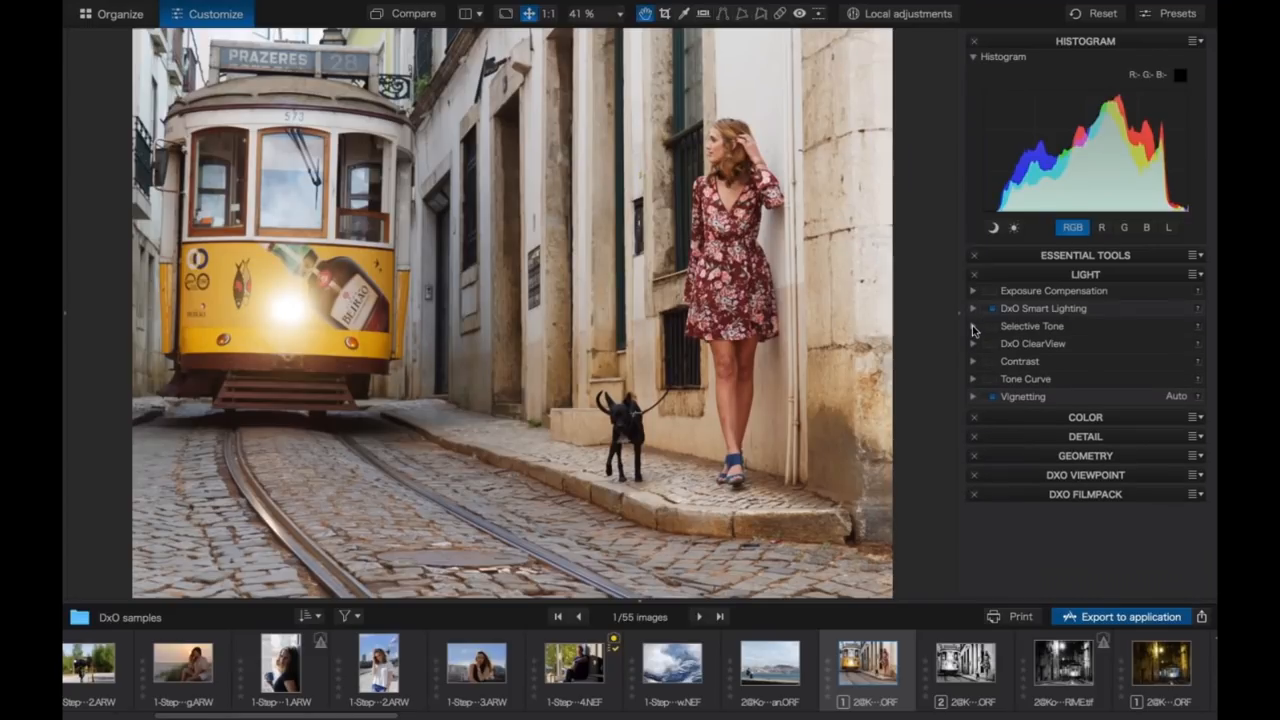
left_click(973, 327)
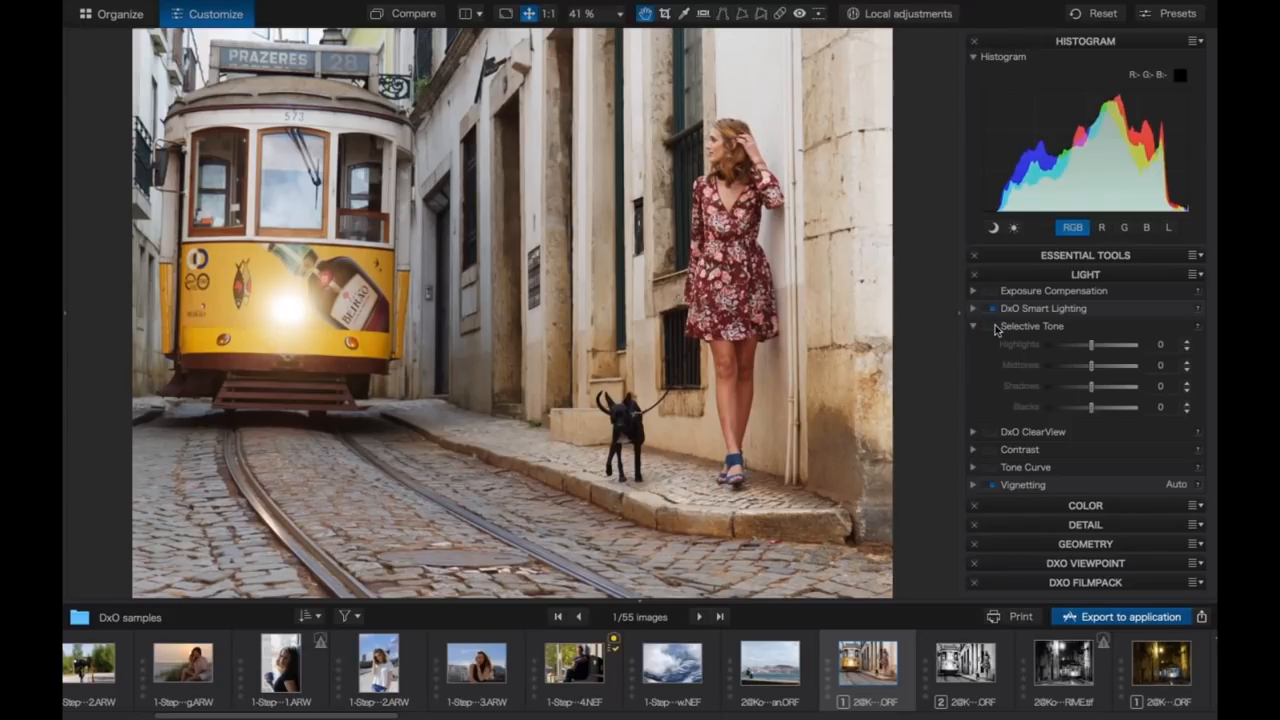
left_click(993, 327)
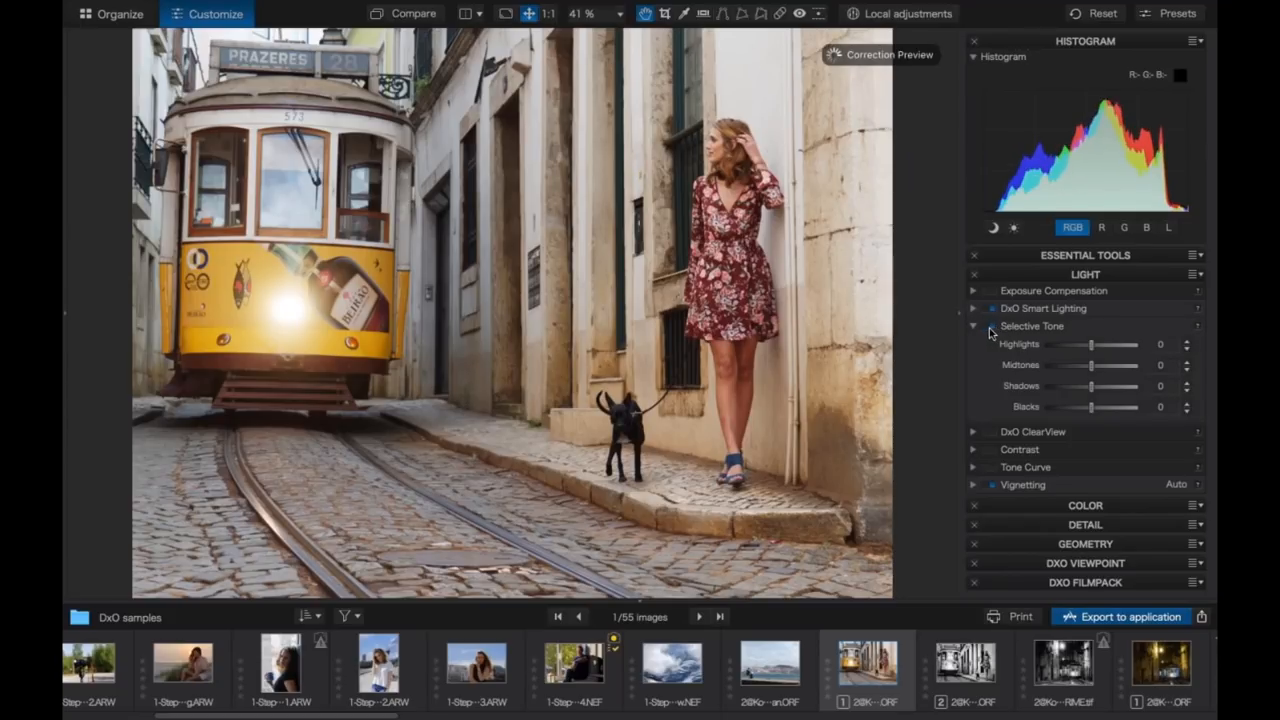
left_click(986, 328)
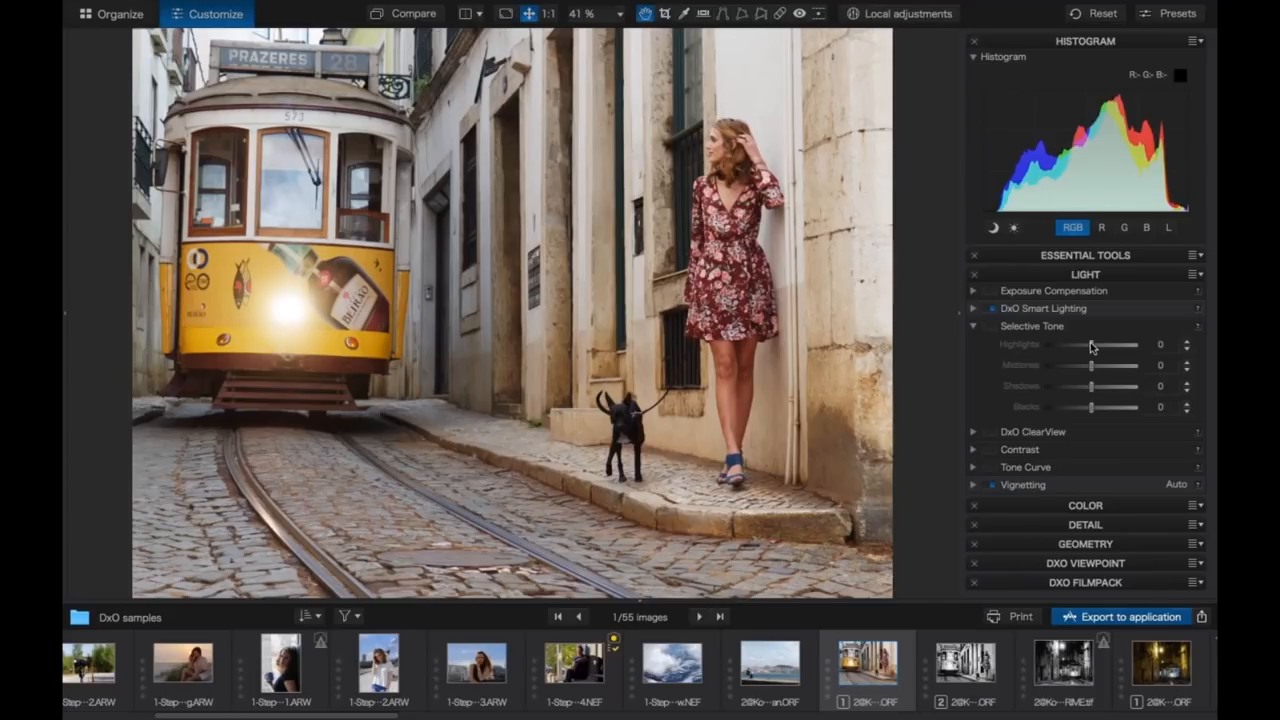
- Adjust the tram photo's Selective Tone to Highlights -15, Midtones 31, Shadows -21 and Blacks 23, trying Highlights 22 and Shadows 83 on the way
left_click_drag(1091, 346, 1101, 346)
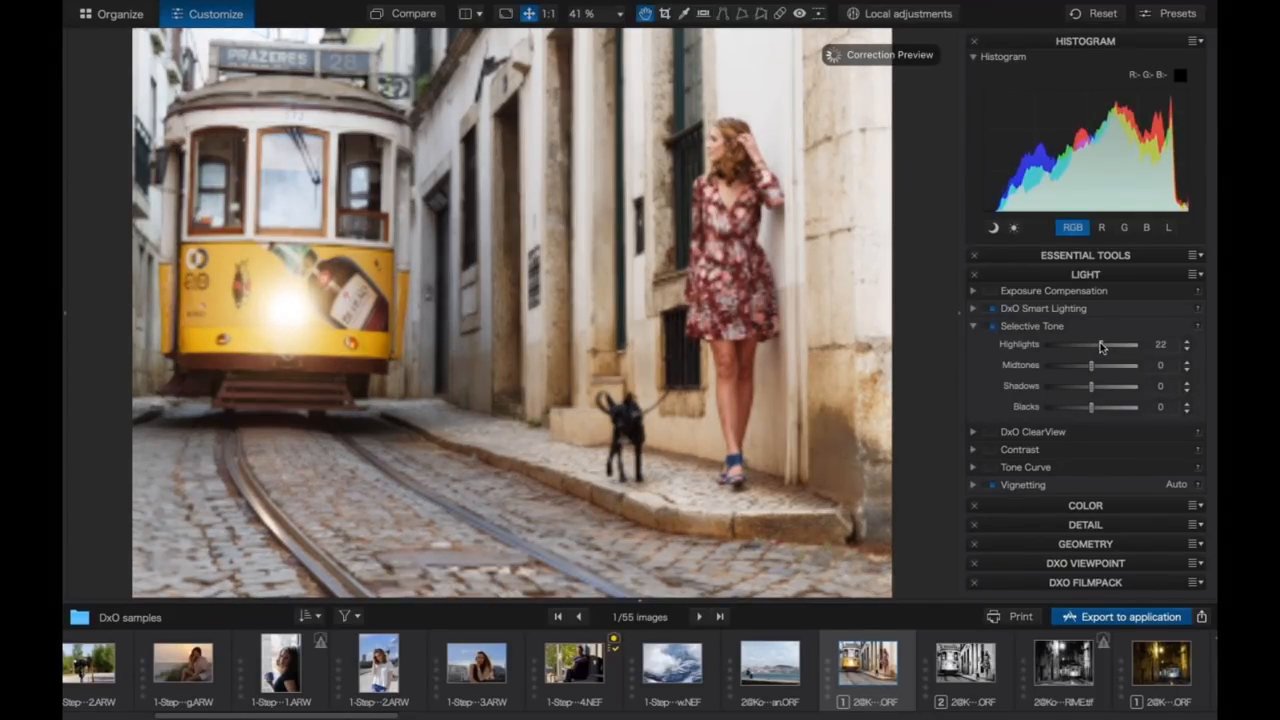
left_click_drag(1101, 346, 1085, 347)
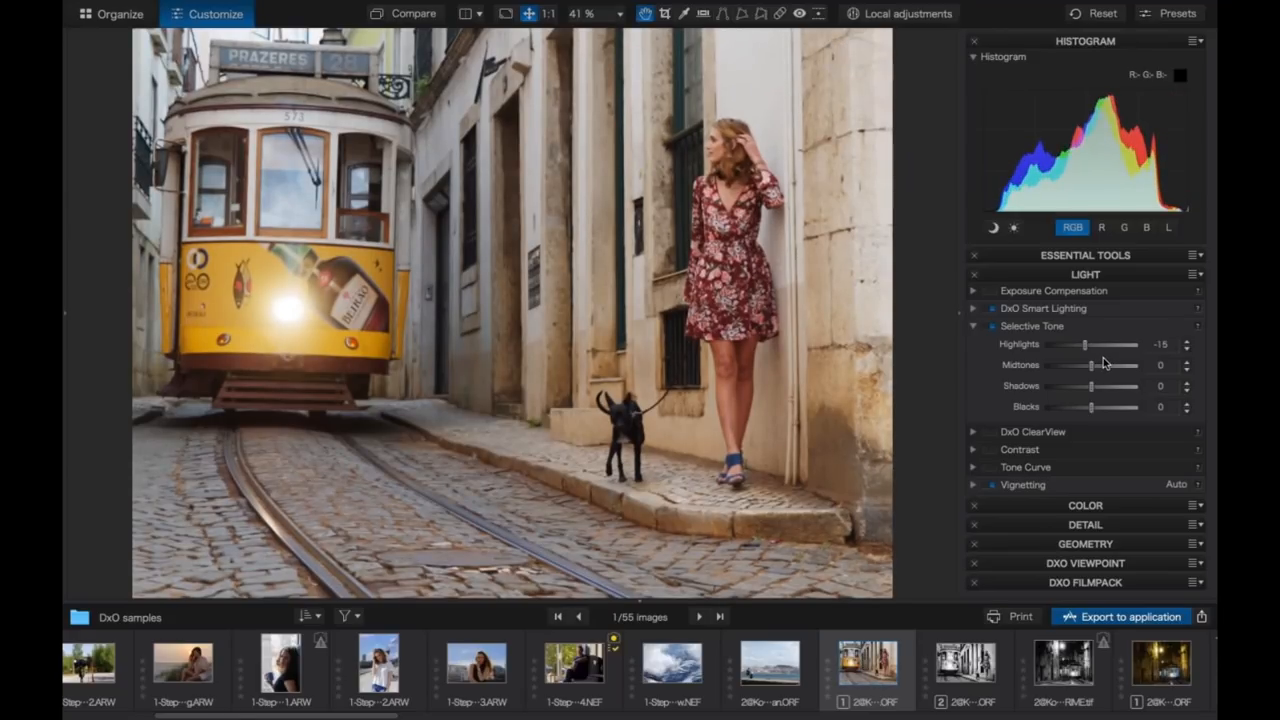
mouse_move(1091, 365)
left_mouse_down()
mouse_move(1117, 368)
mouse_move(1104, 369)
left_mouse_up()
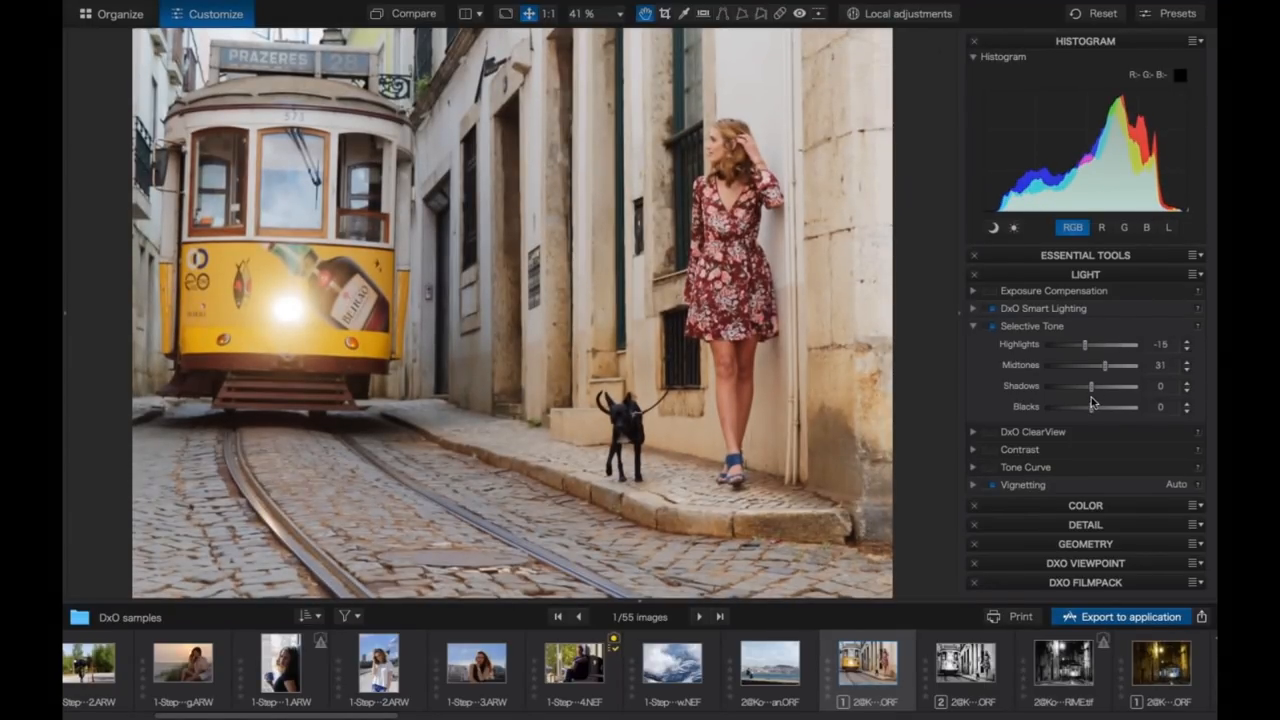
left_click_drag(1091, 389, 1128, 388)
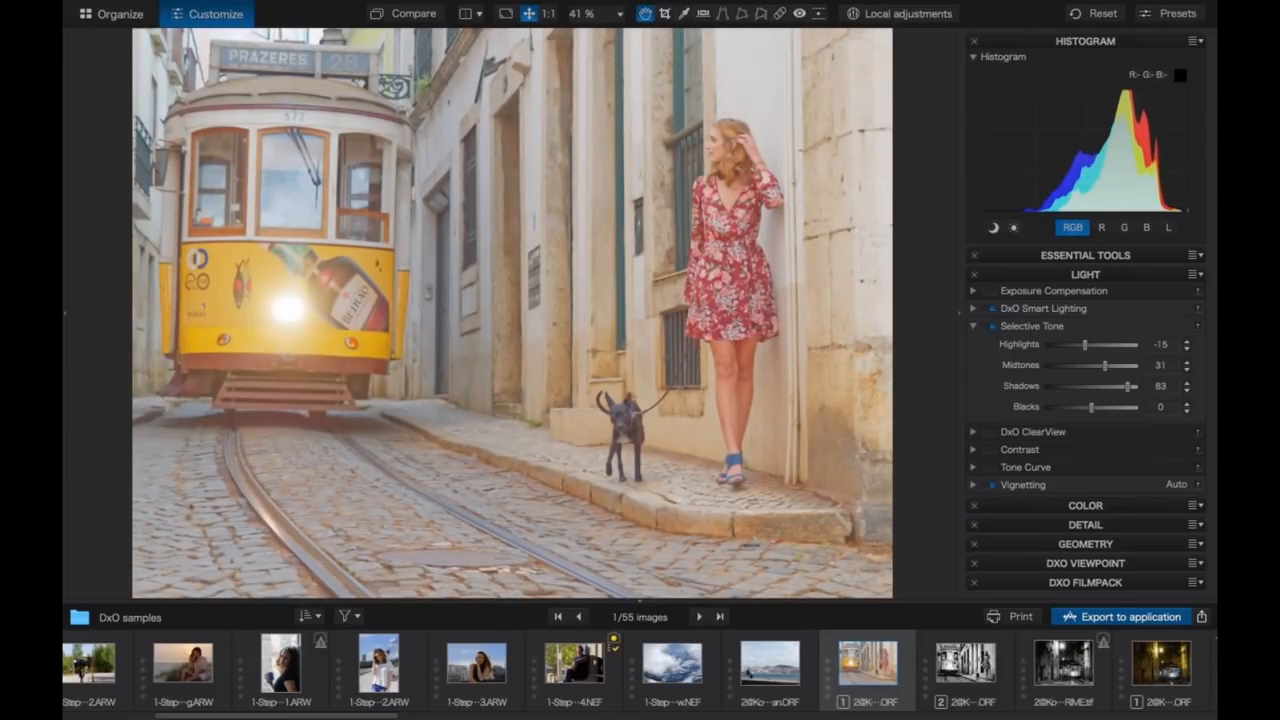
left_click_drag(1128, 386, 1080, 394)
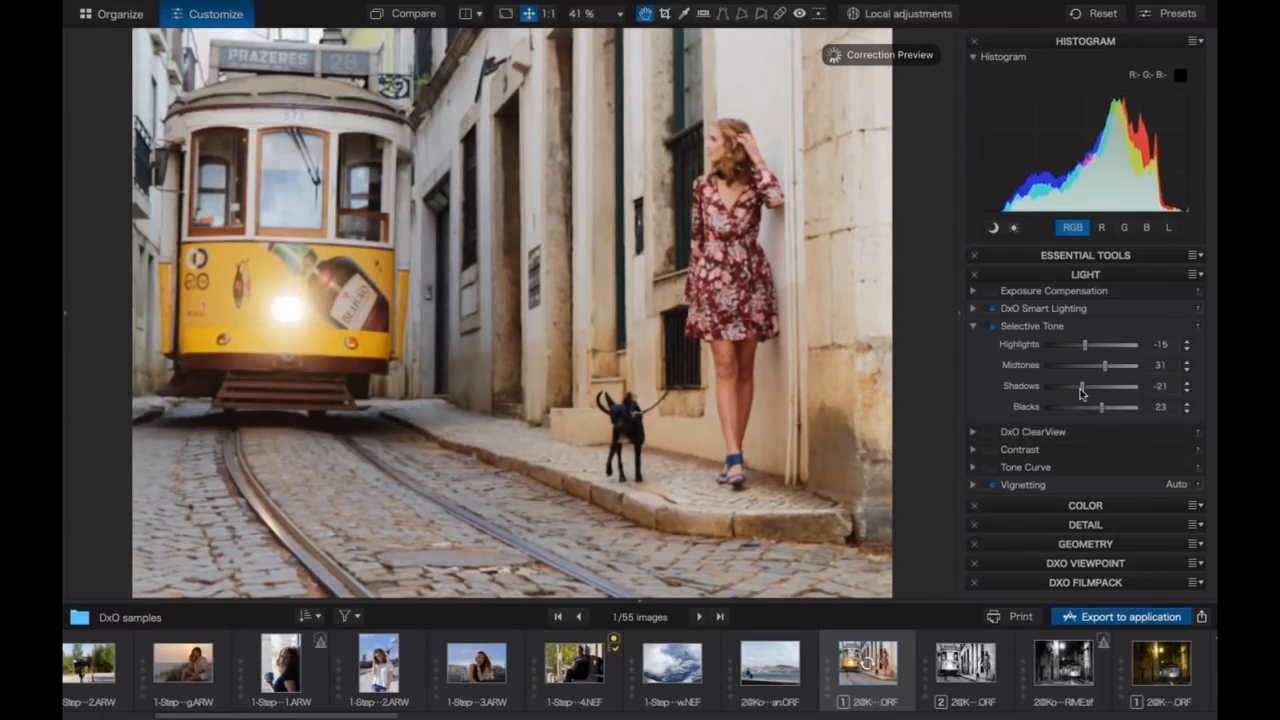
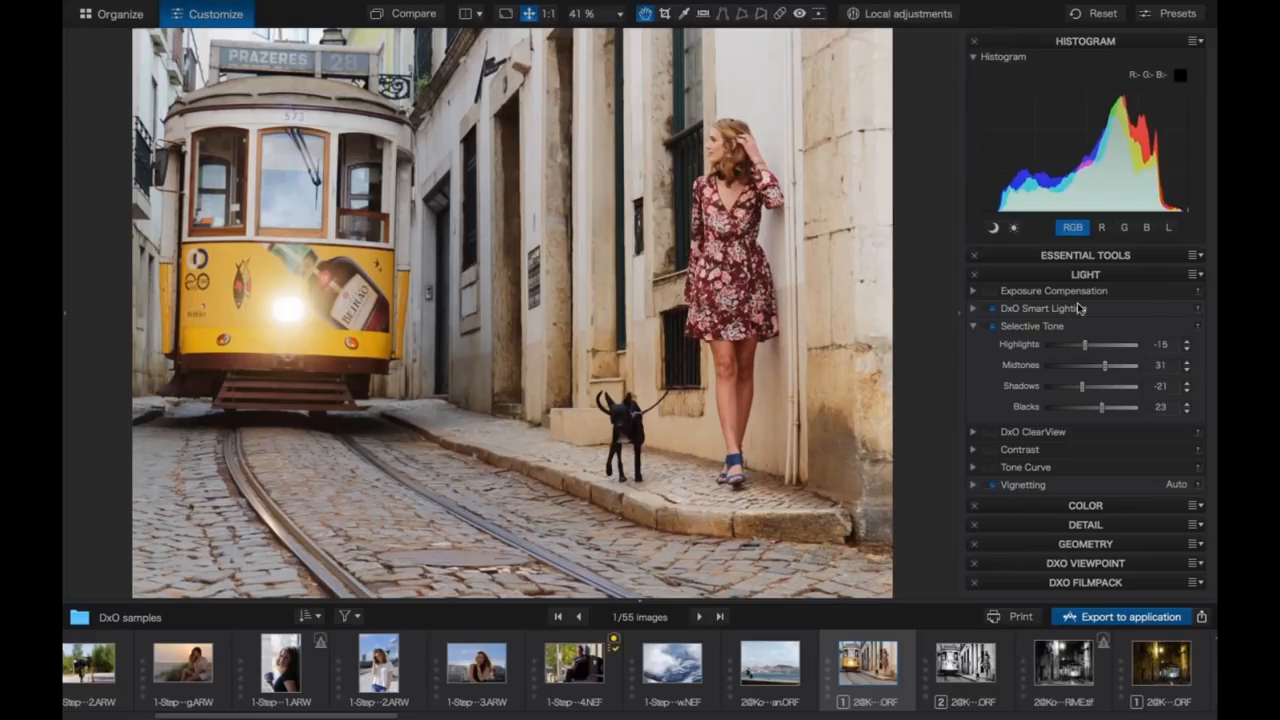
- Enable DxO ClearView, try an intensity of 79, set it to 0, and collapse its settings
left_click(974, 433)
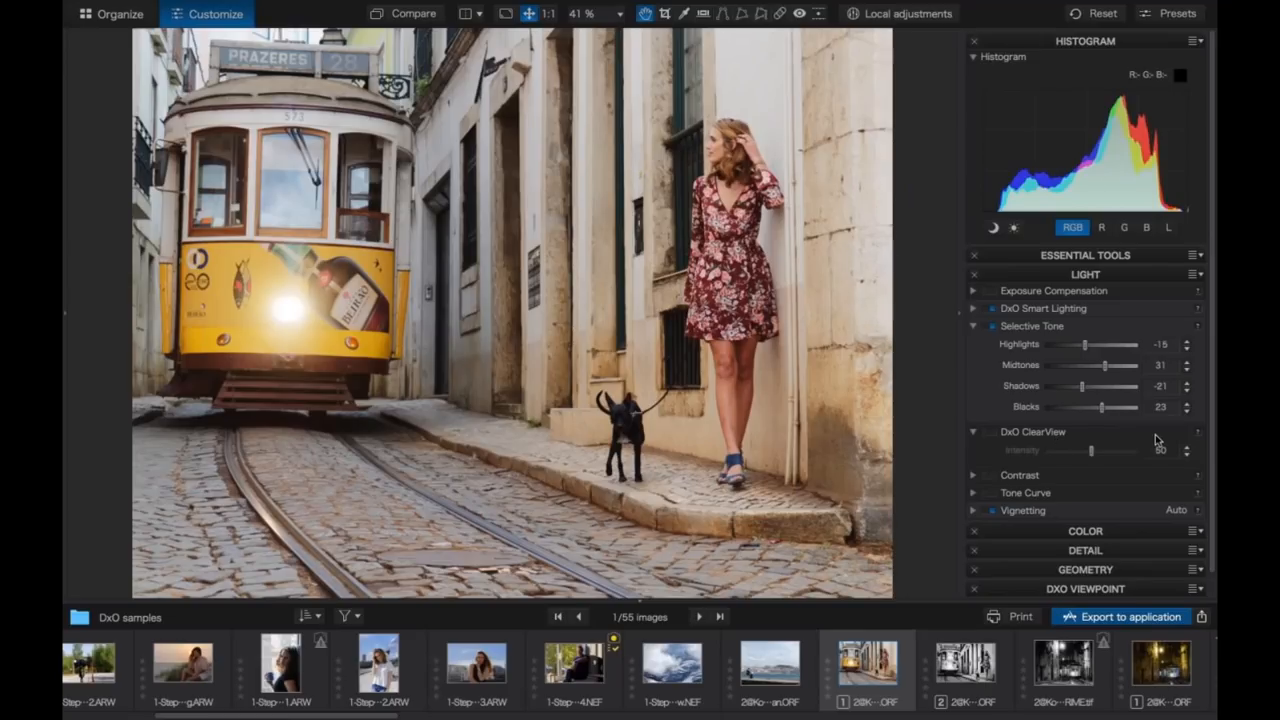
left_click(995, 435)
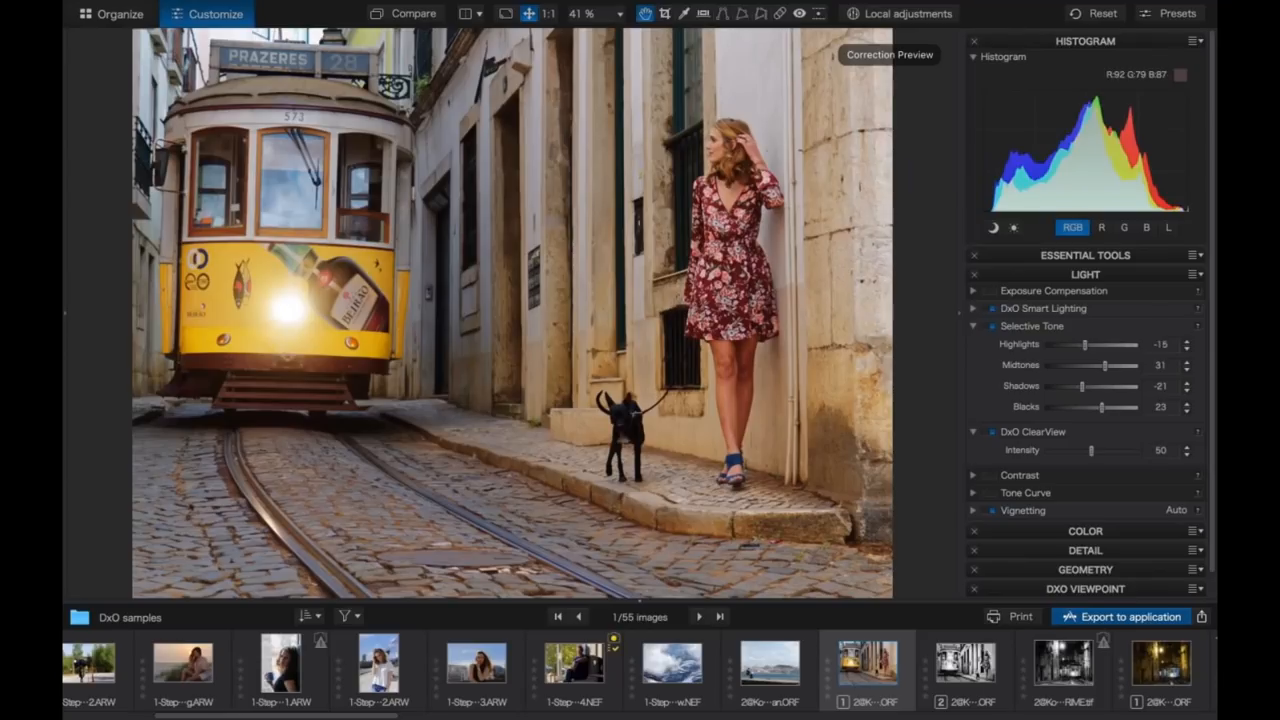
left_click_drag(1094, 450, 1116, 450)
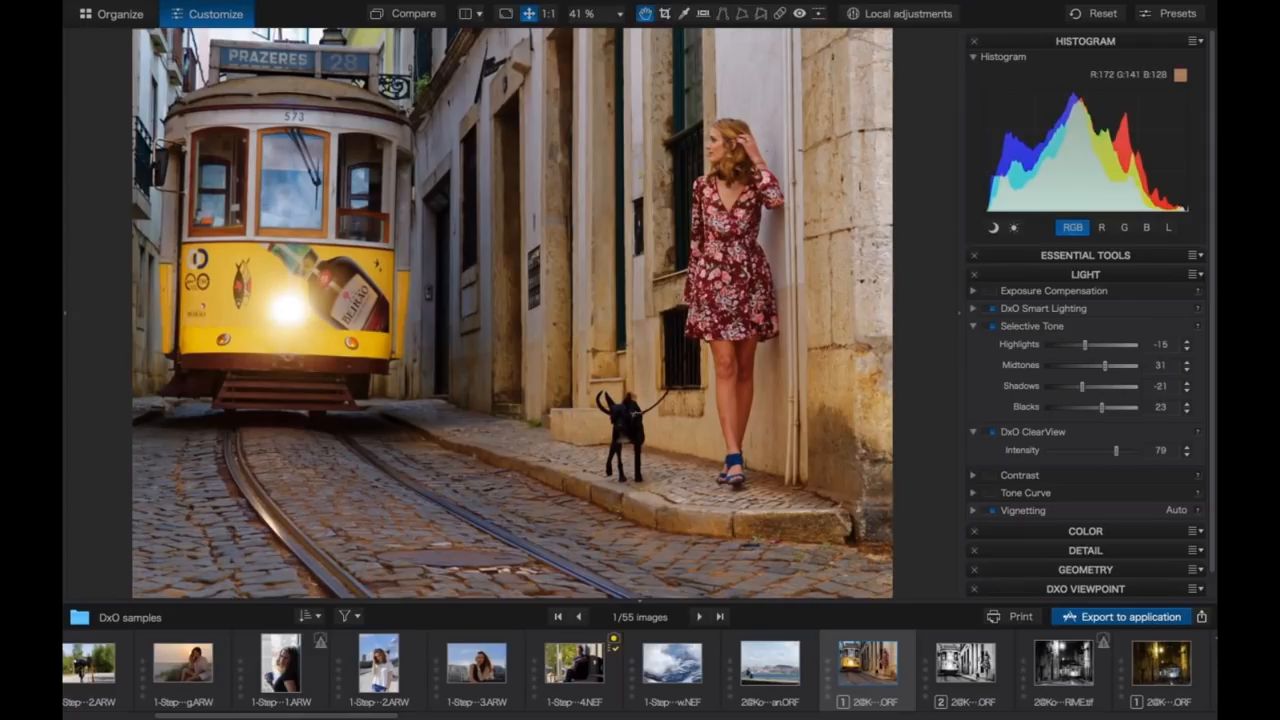
left_click_drag(1115, 451, 1047, 452)
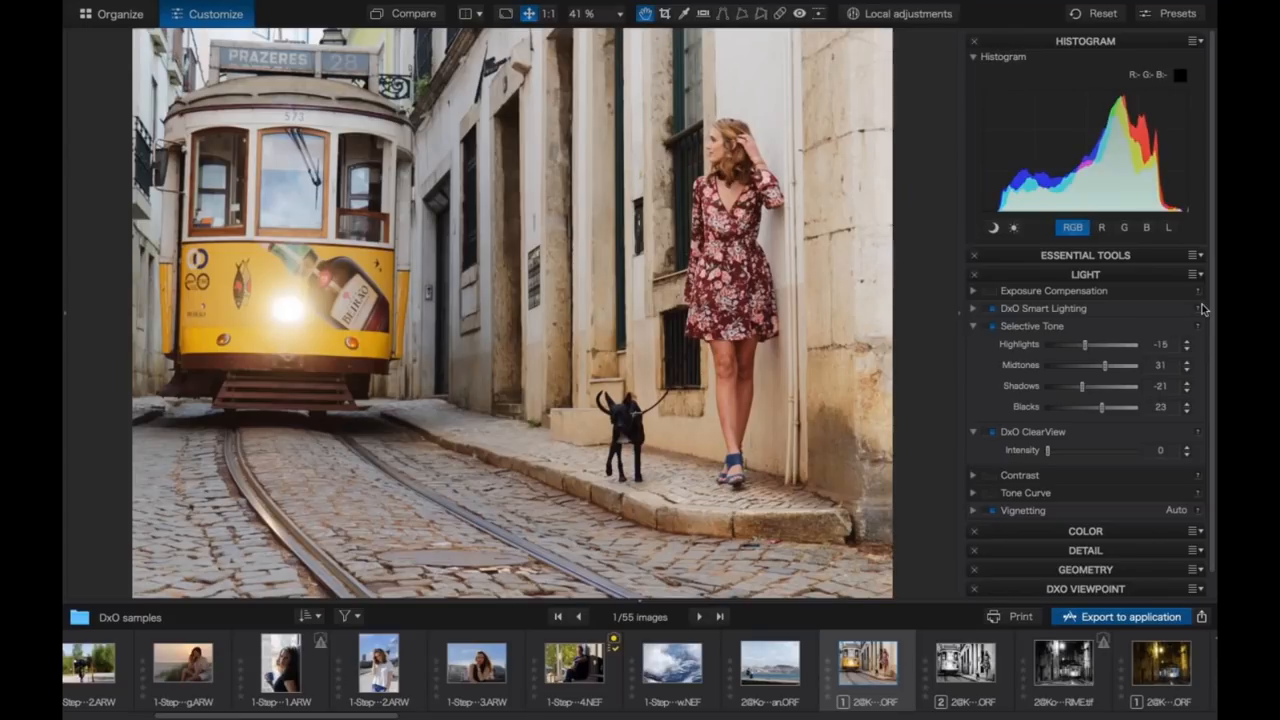
left_click(975, 432)
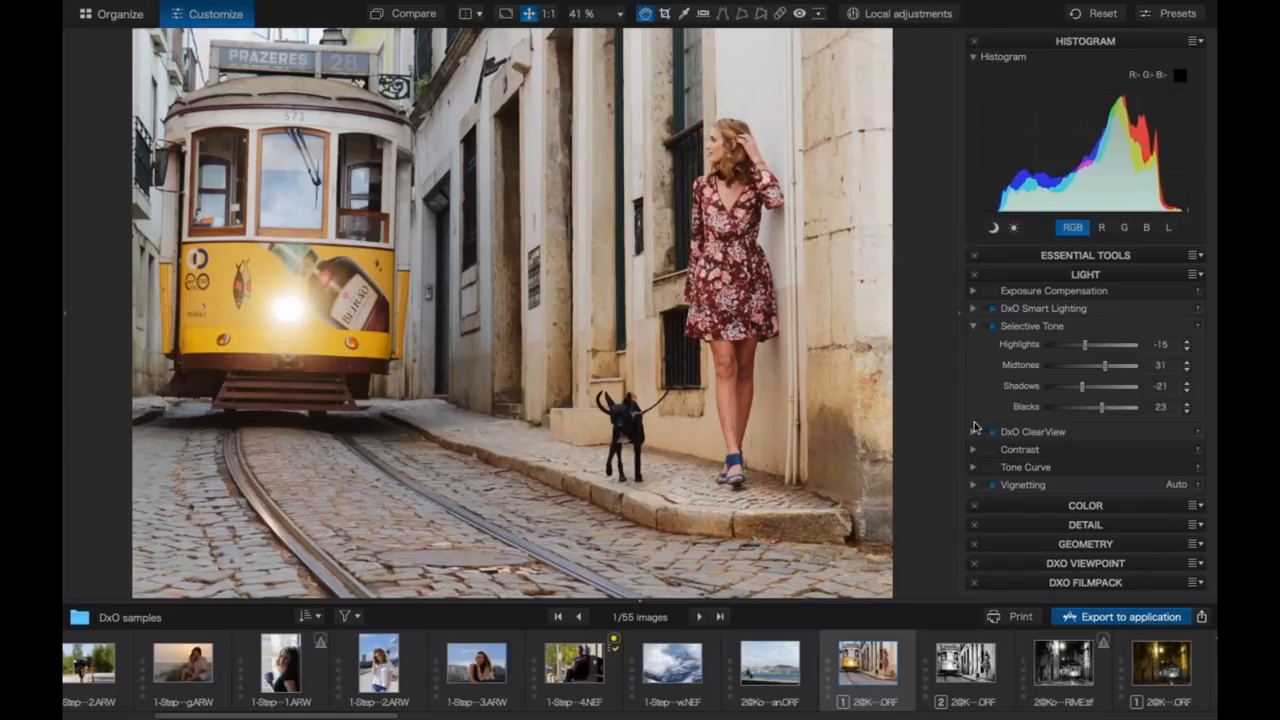
- Enable the Contrast correction and reveal its extra Highlights, Midtones and Shadows sliders
left_click(974, 450)
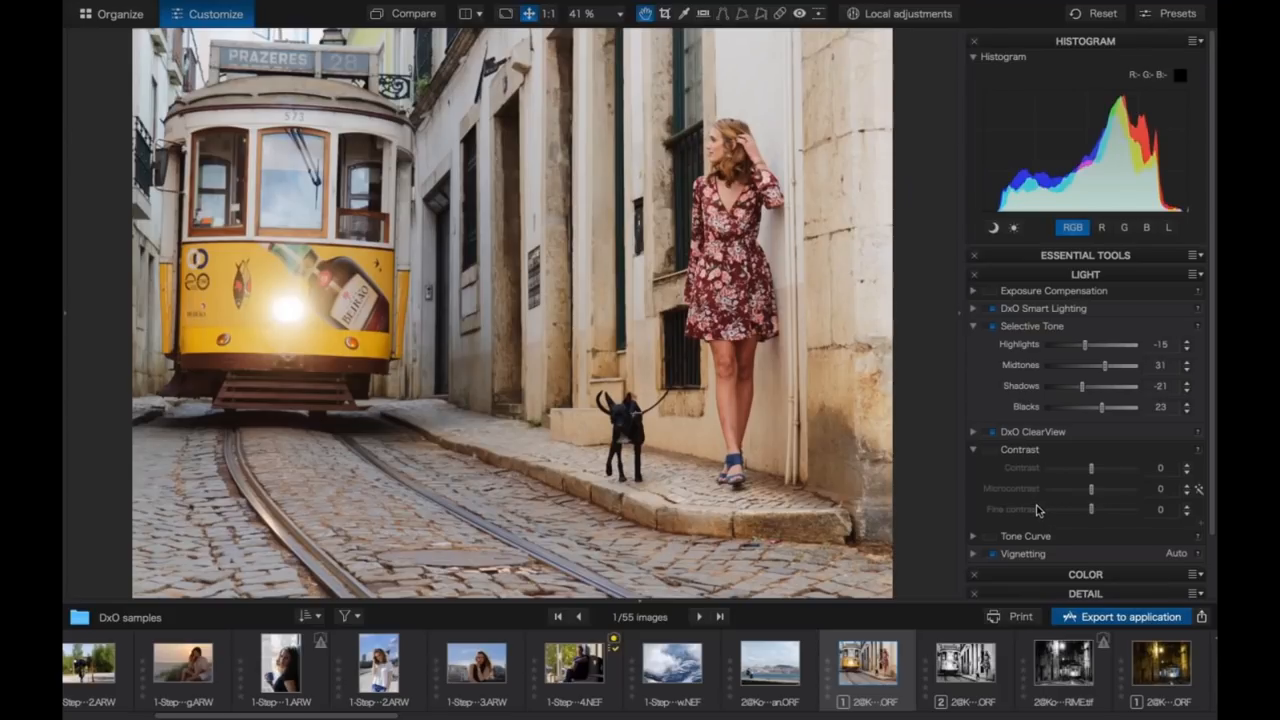
left_click(992, 452)
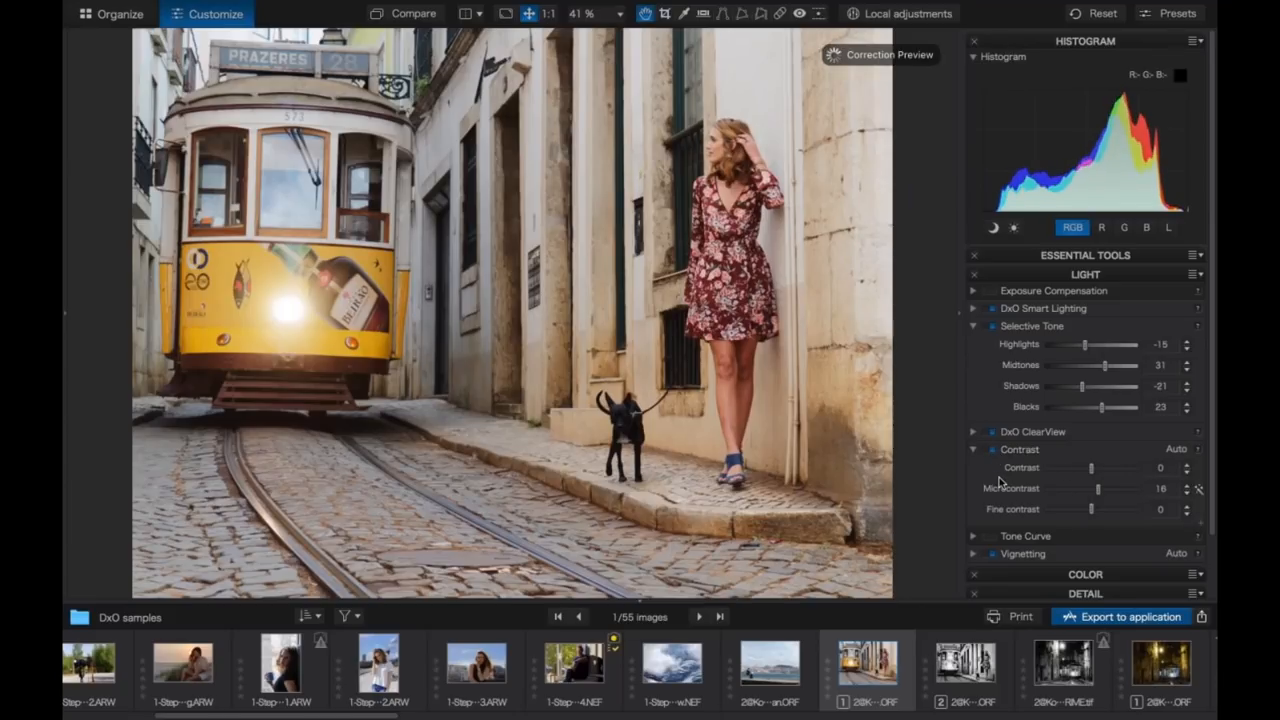
left_click(1198, 452)
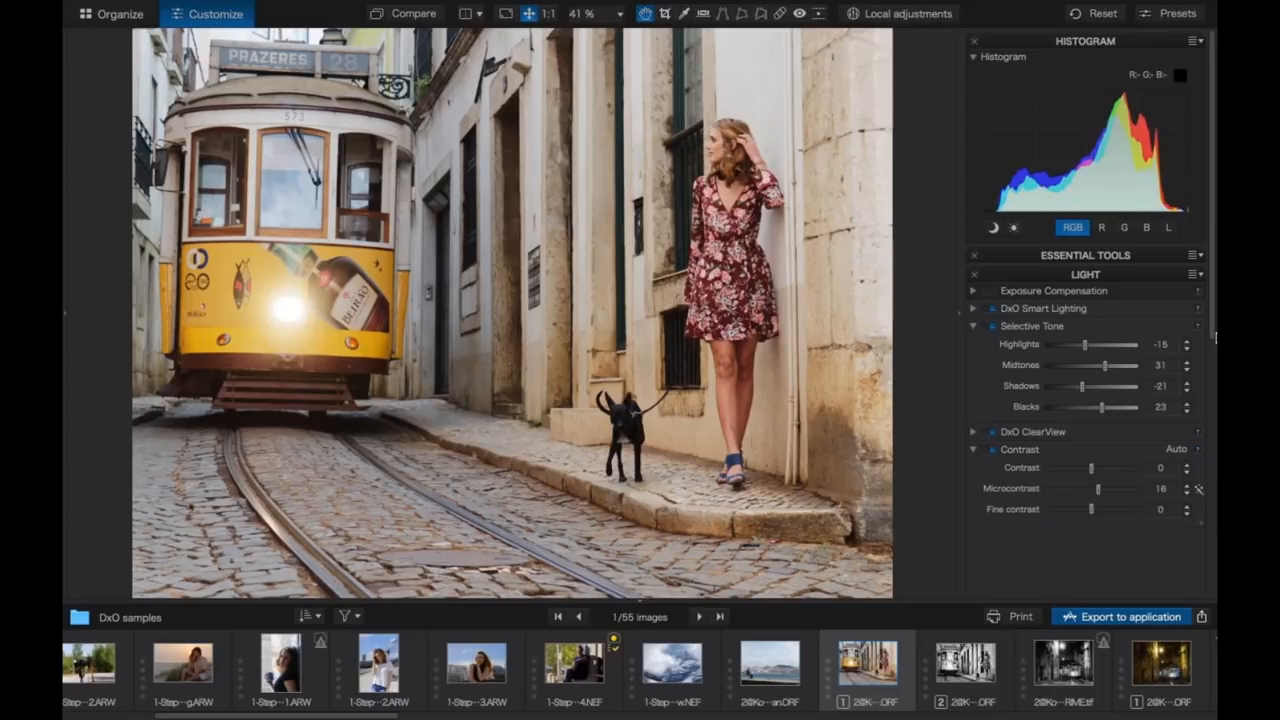
scroll(1213, 330, "down", 5)
scroll(1086, 300, "down", 4)
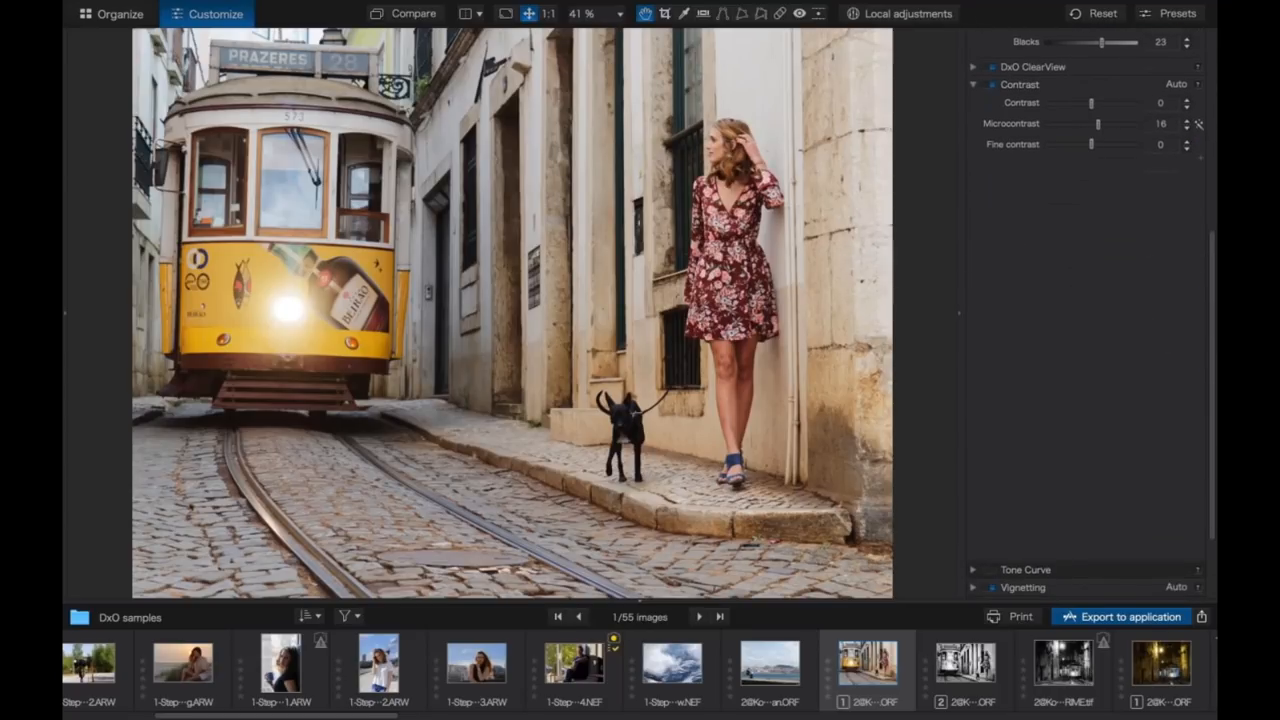
left_click(1201, 158)
scroll(1166, 198, "up", 5)
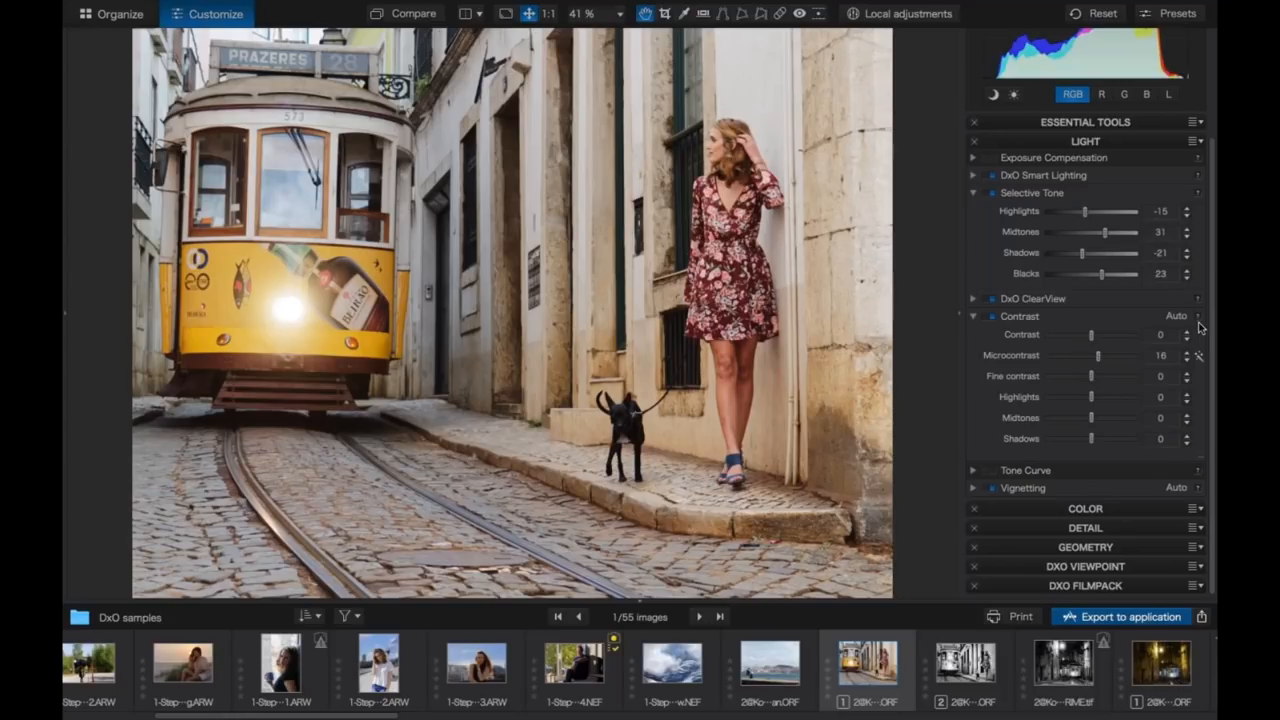
- Open the Contrast help, read through its slider descriptions, and show the extra contrast sliders again
mouse_move(1197, 322)
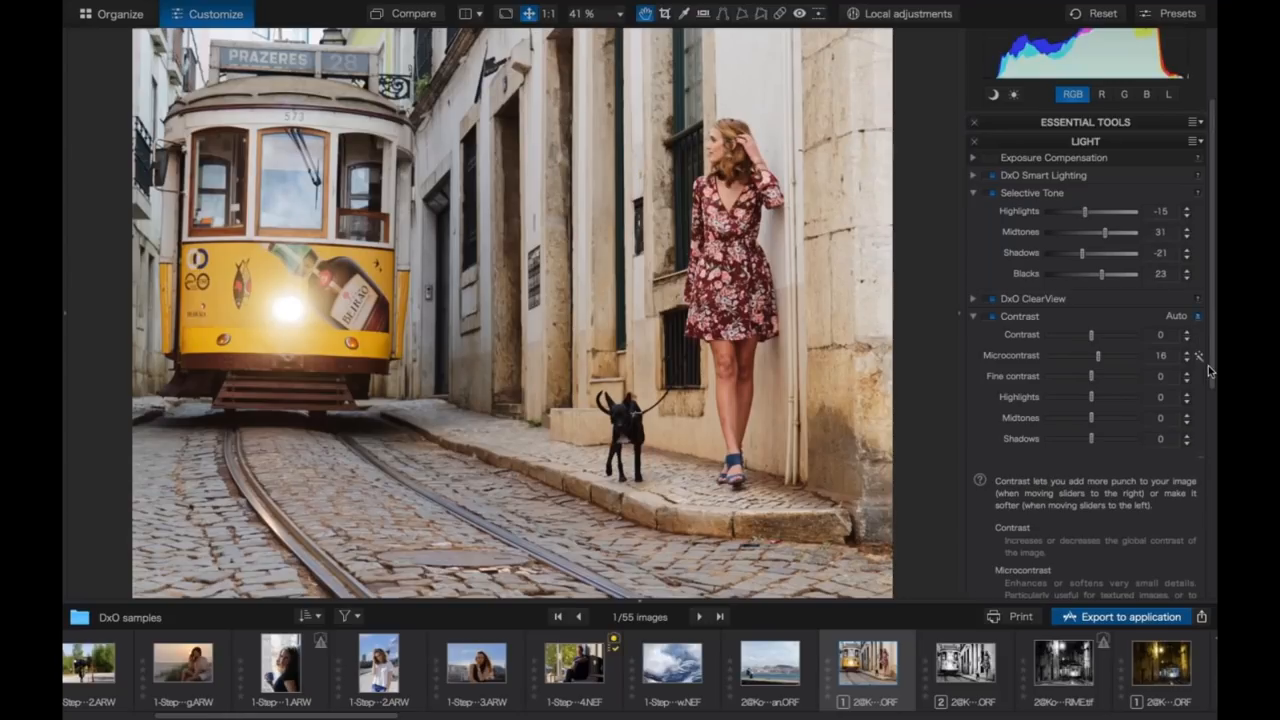
scroll(1208, 365, "down", 3)
scroll(1106, 193, "down", 4)
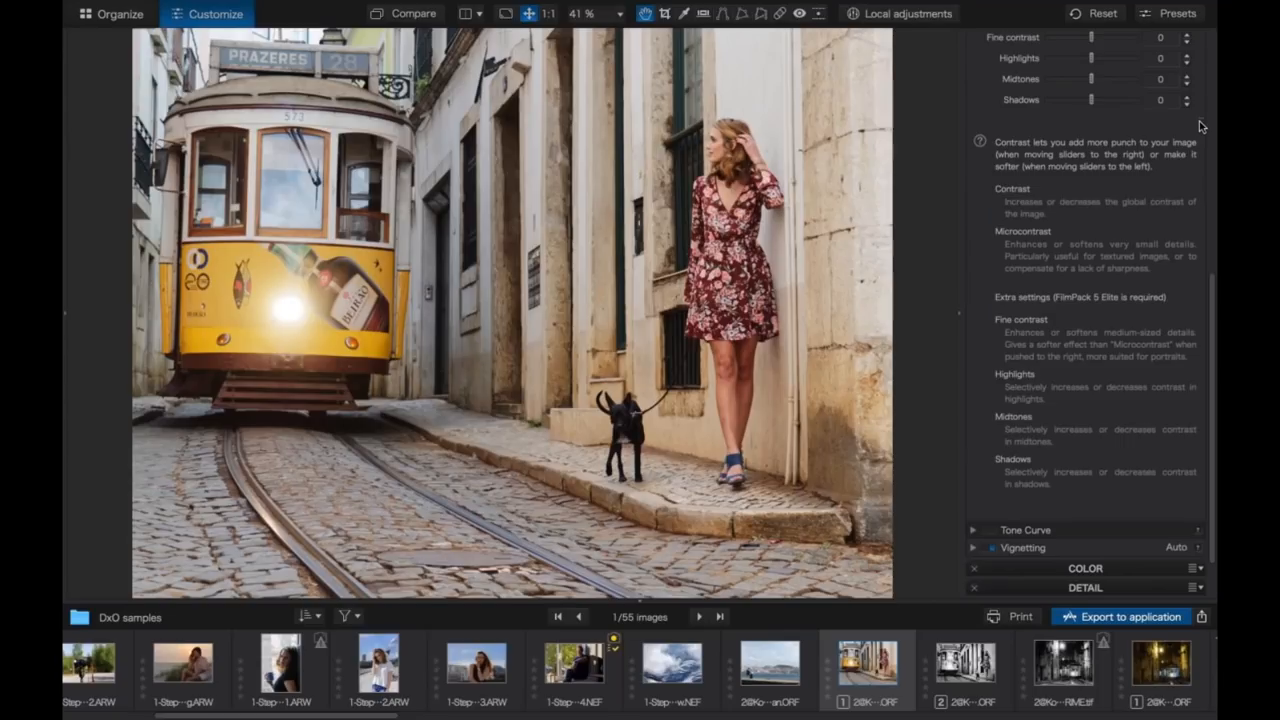
scroll(1199, 121, "down", 1)
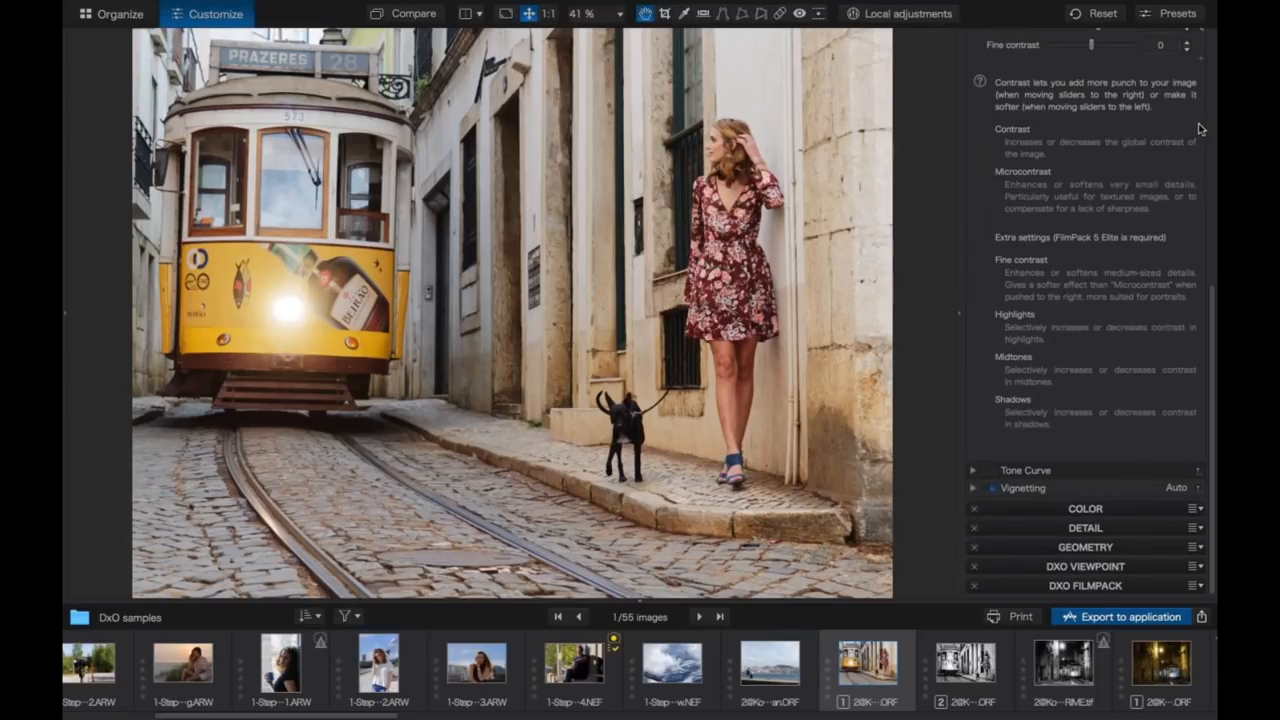
scroll(1203, 253, "up", 2)
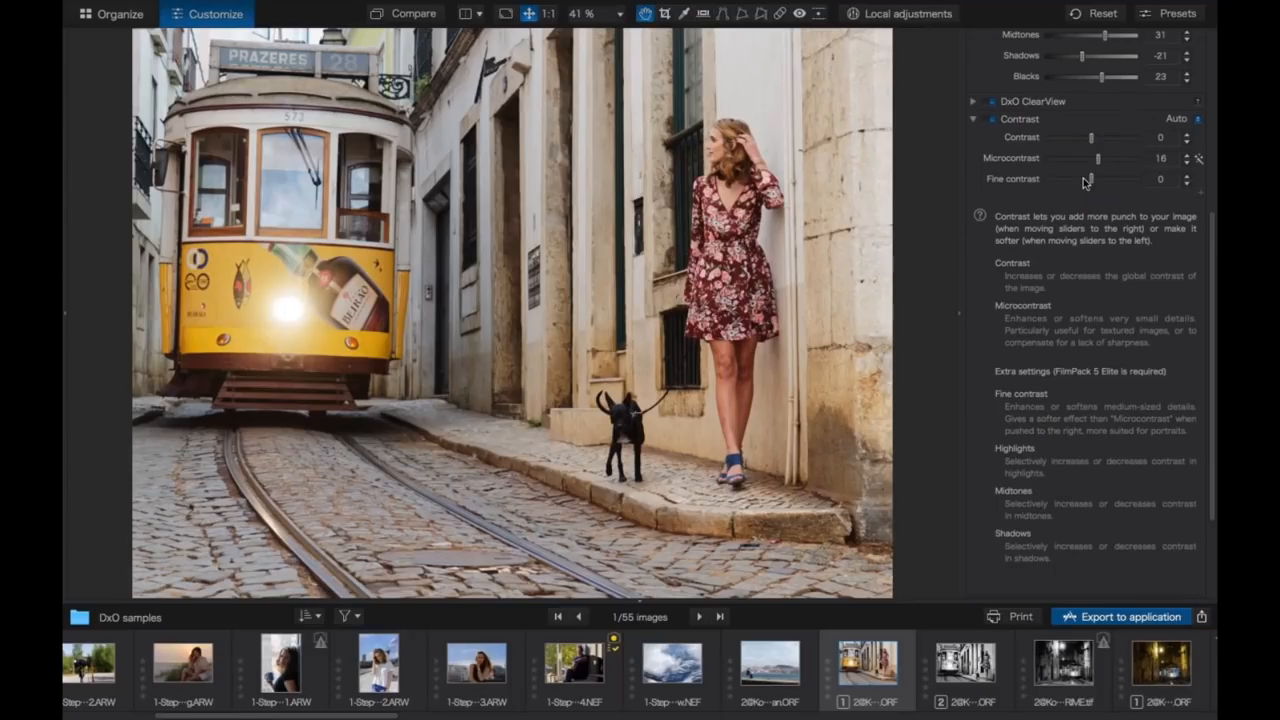
left_click(1200, 193)
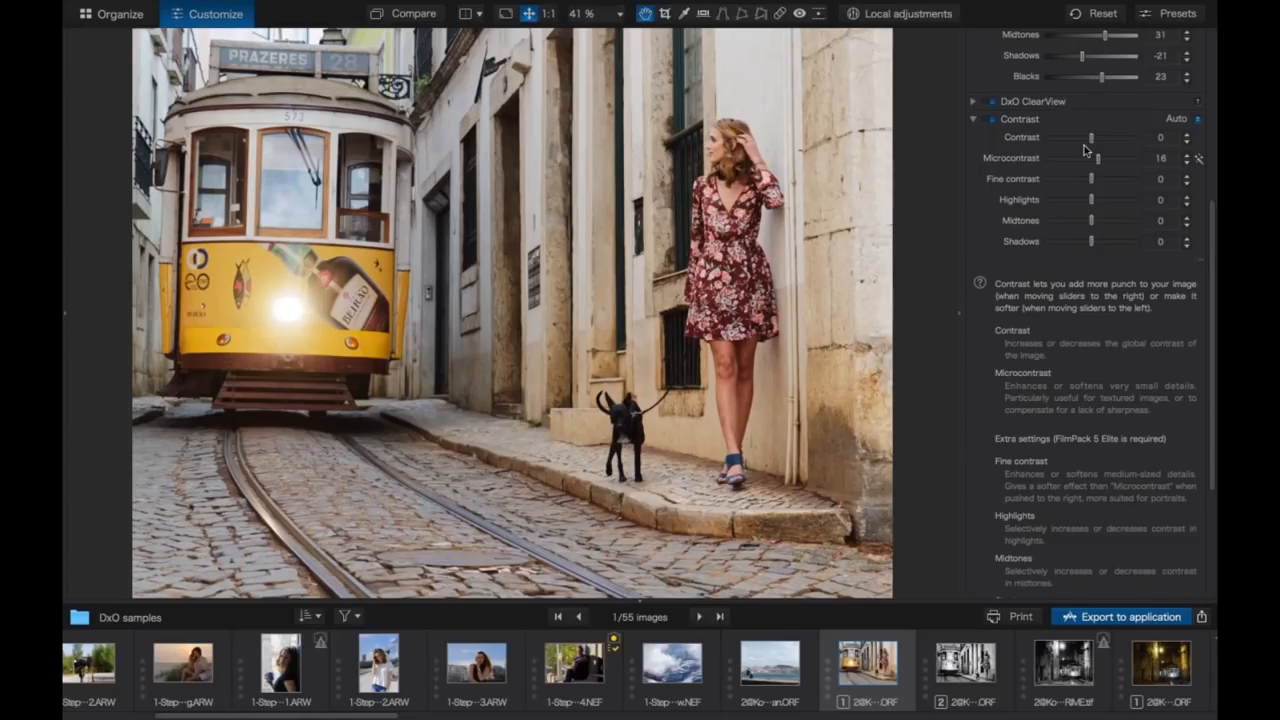
- View the woman at 100 %, try a Microcontrast of 74, set it to 21, and fit the photo to the screen
left_click(548, 13)
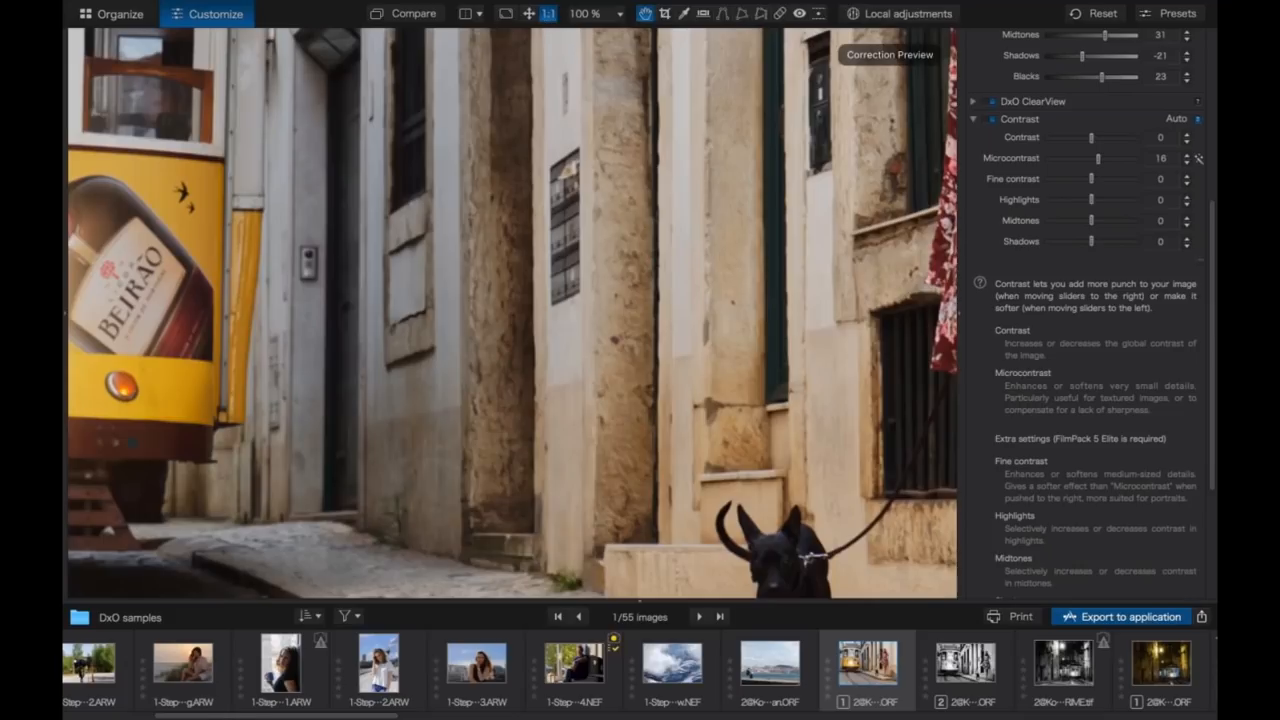
left_click_drag(843, 317, 430, 570)
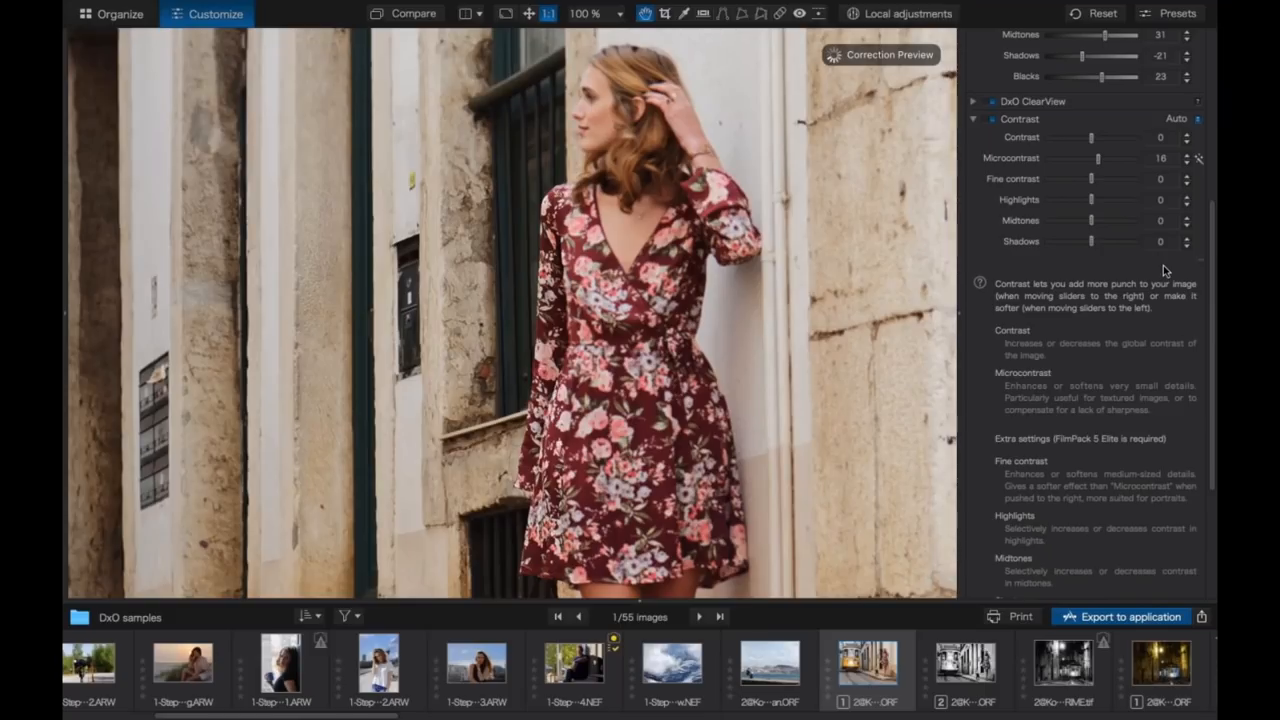
left_click_drag(1099, 165, 1123, 162)
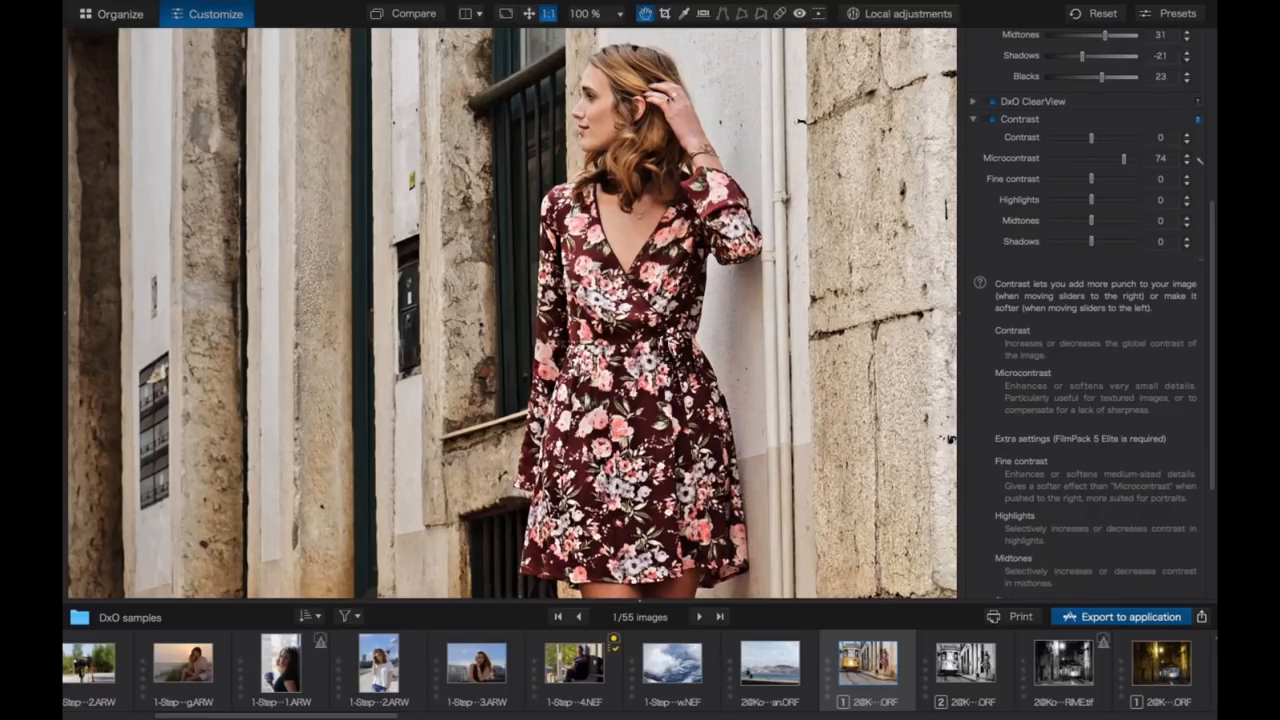
left_click_drag(1121, 162, 1100, 166)
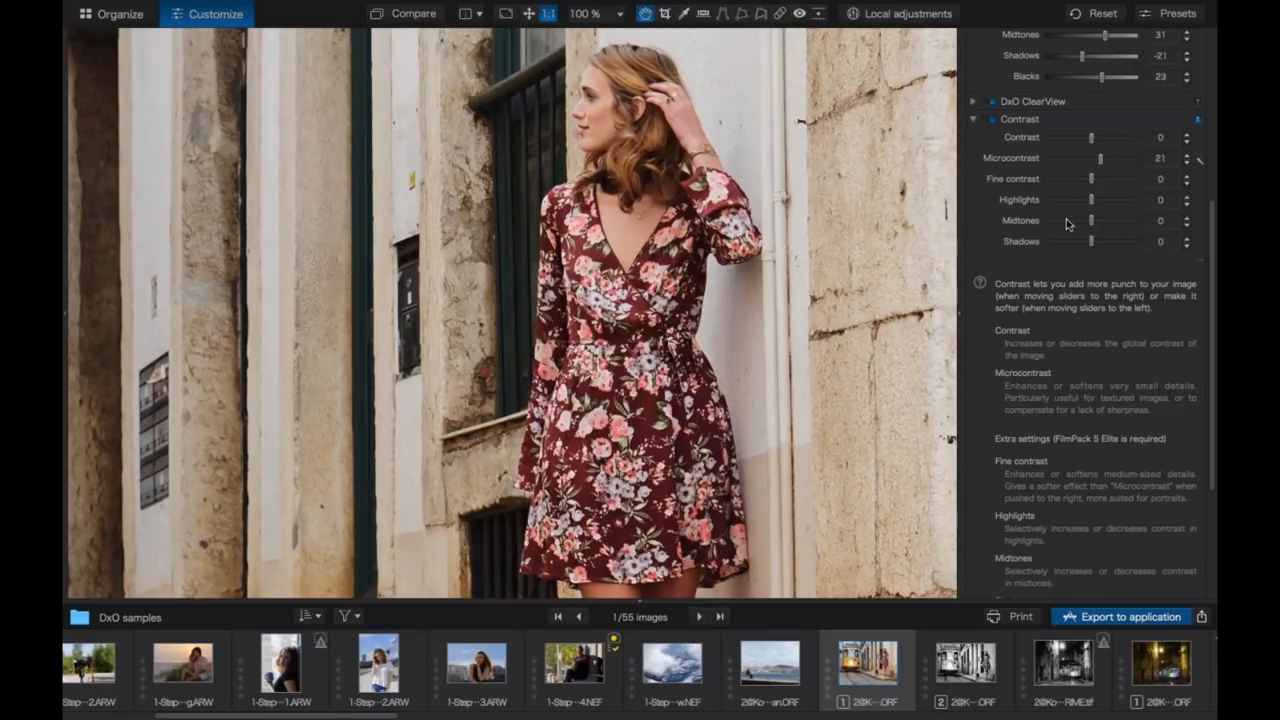
left_click(528, 13)
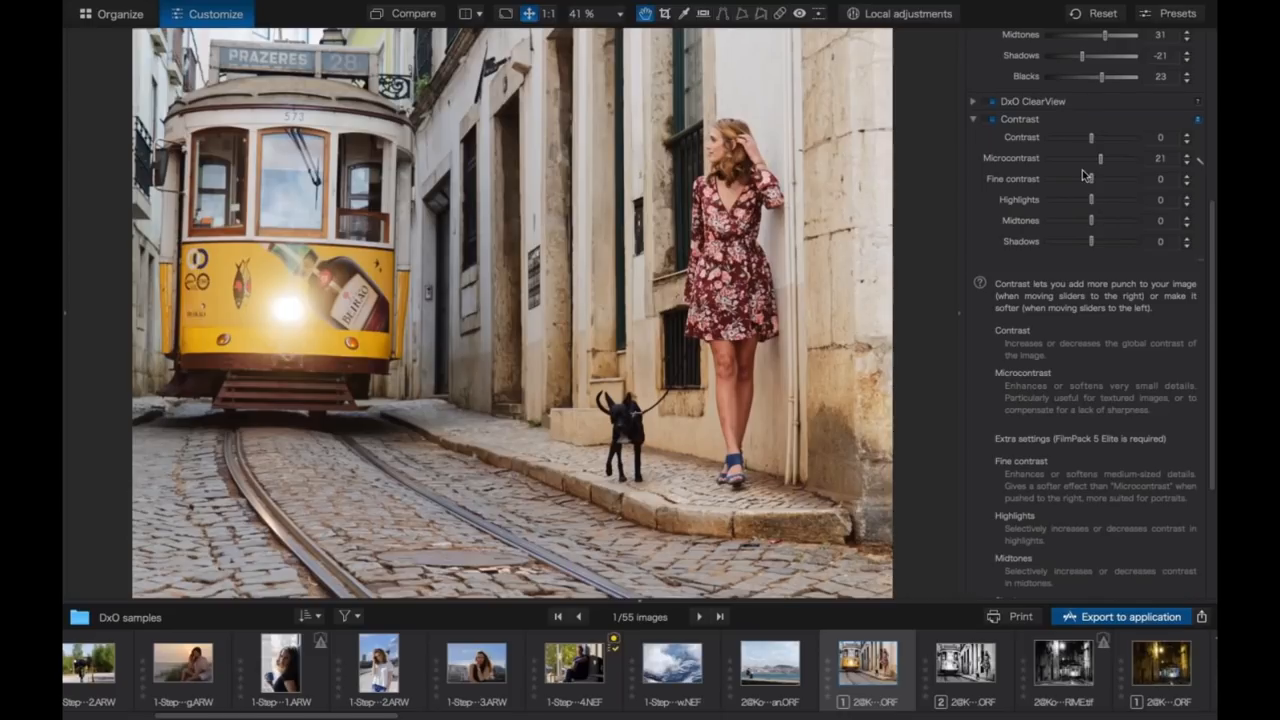
- Set Contrast to 26 with Highlights 12, Midtones -14 and Shadows 33, and collapse the Contrast settings
mouse_move(1092, 138)
left_mouse_down()
mouse_move(1108, 138)
mouse_move(1102, 127)
left_mouse_up()
left_click_drag(1092, 200, 1097, 202)
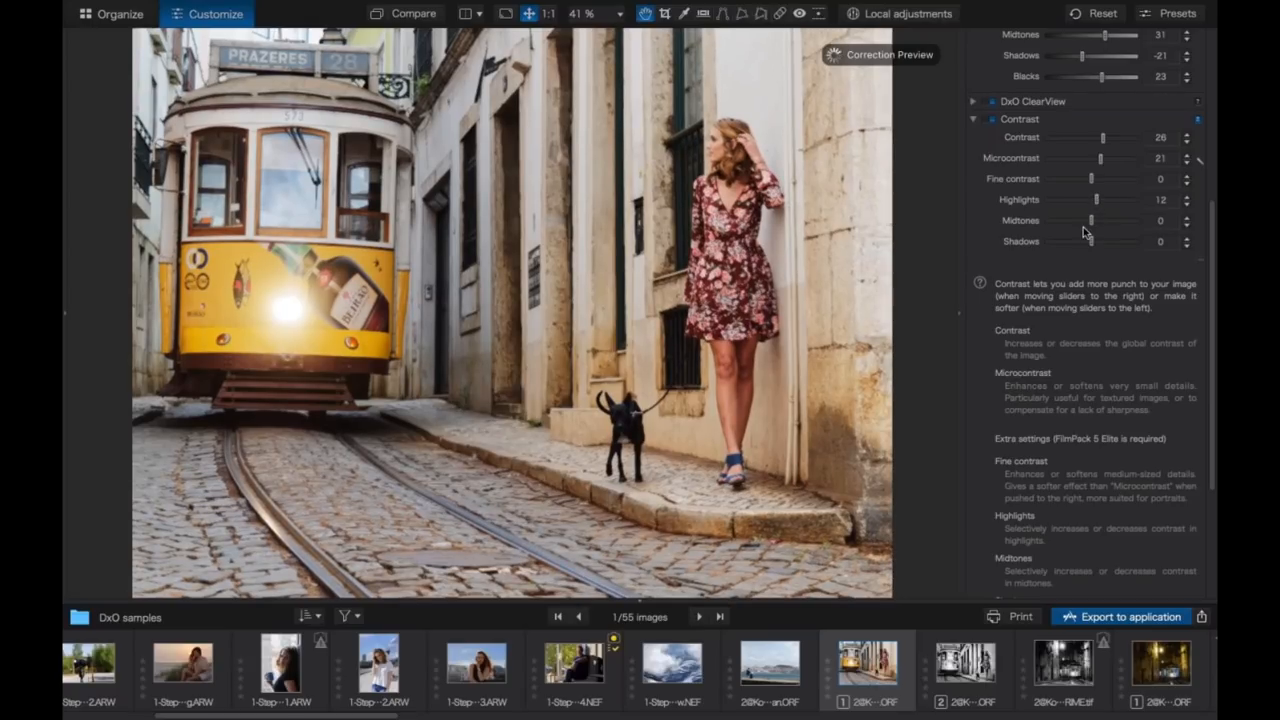
left_click_drag(1091, 241, 1102, 242)
double_click(1102, 241)
left_click(1114, 240)
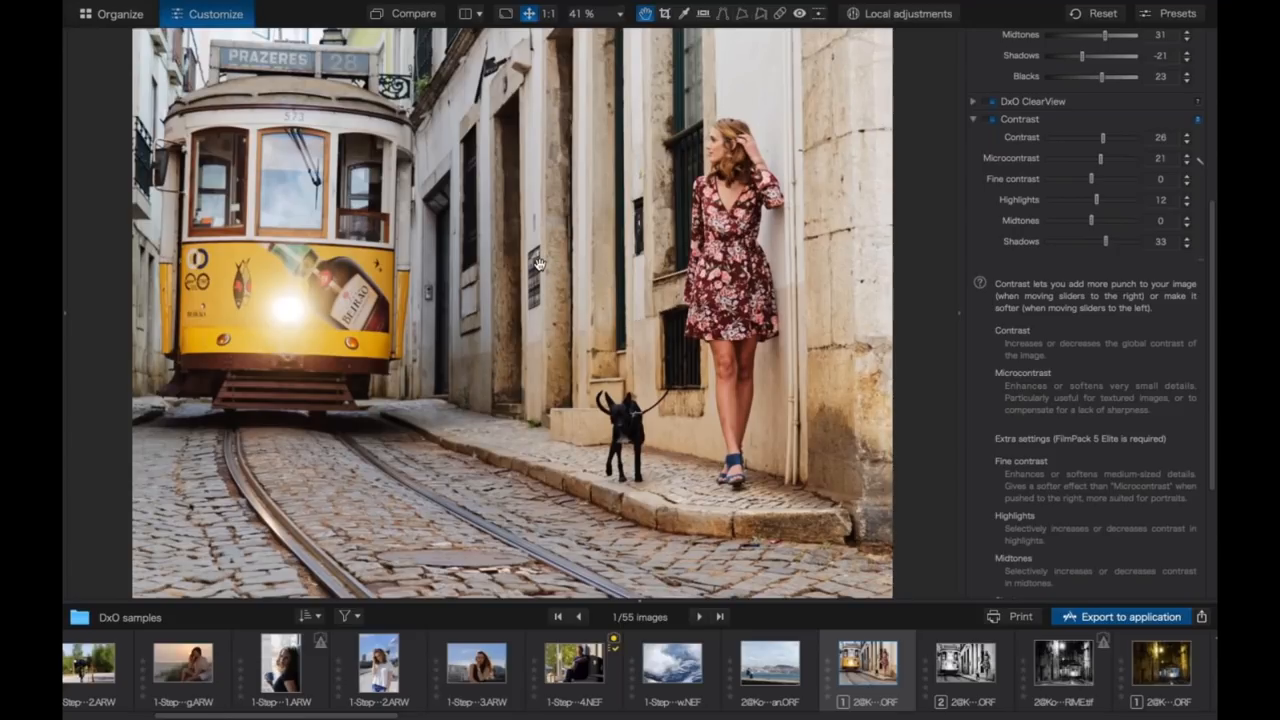
left_click_drag(1091, 221, 1084, 221)
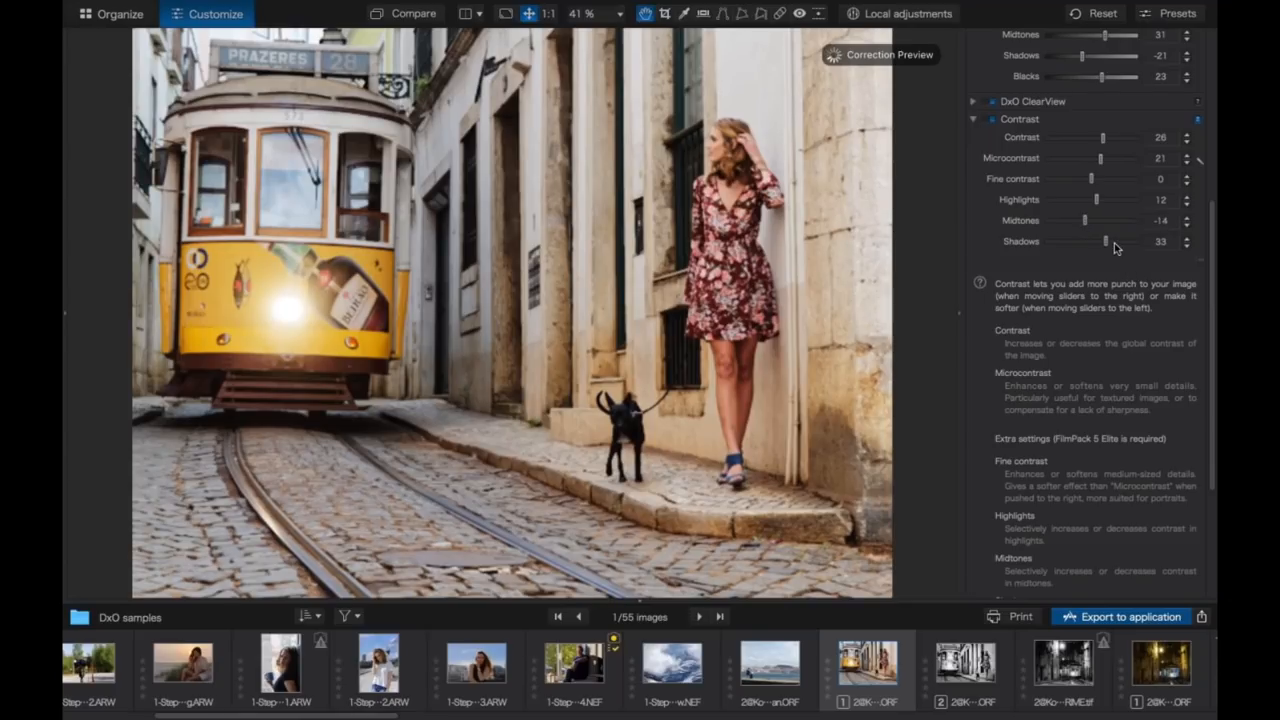
left_click(975, 119)
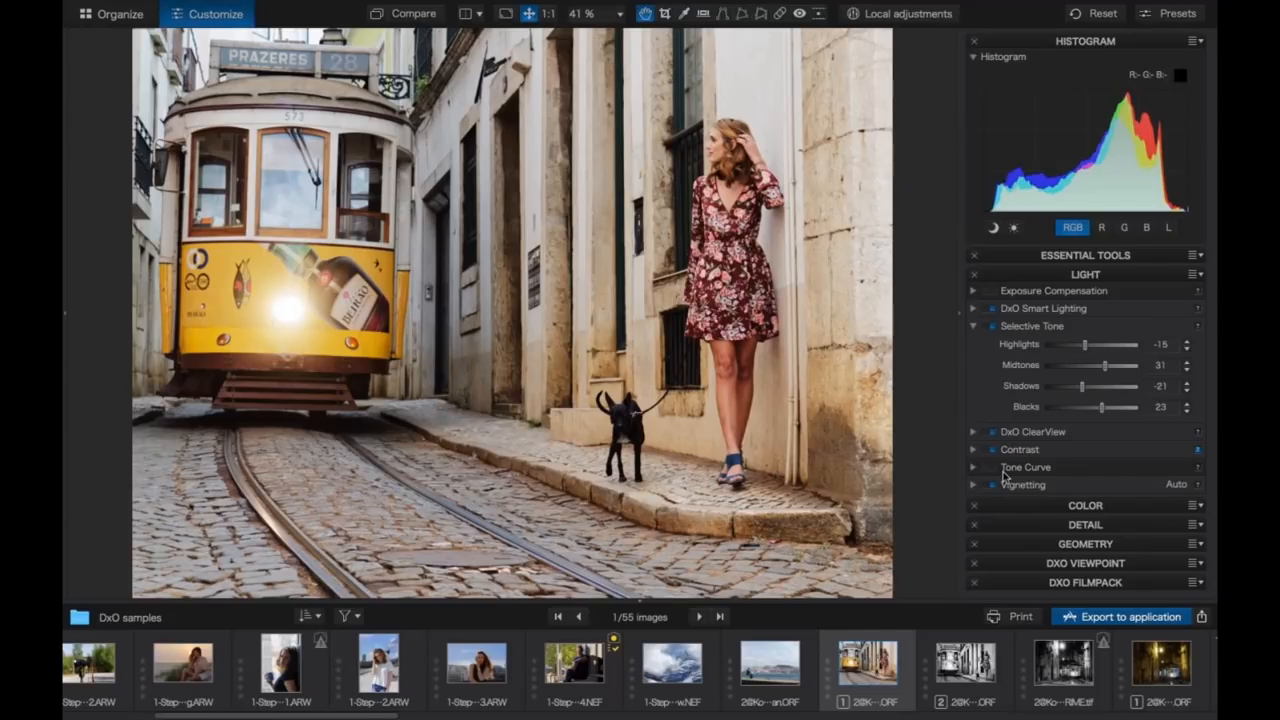
- Add a shadow point and a highlight point to the Master tone curve, trying a strong S-curve before slightly lifting the whole curve
left_click(974, 467)
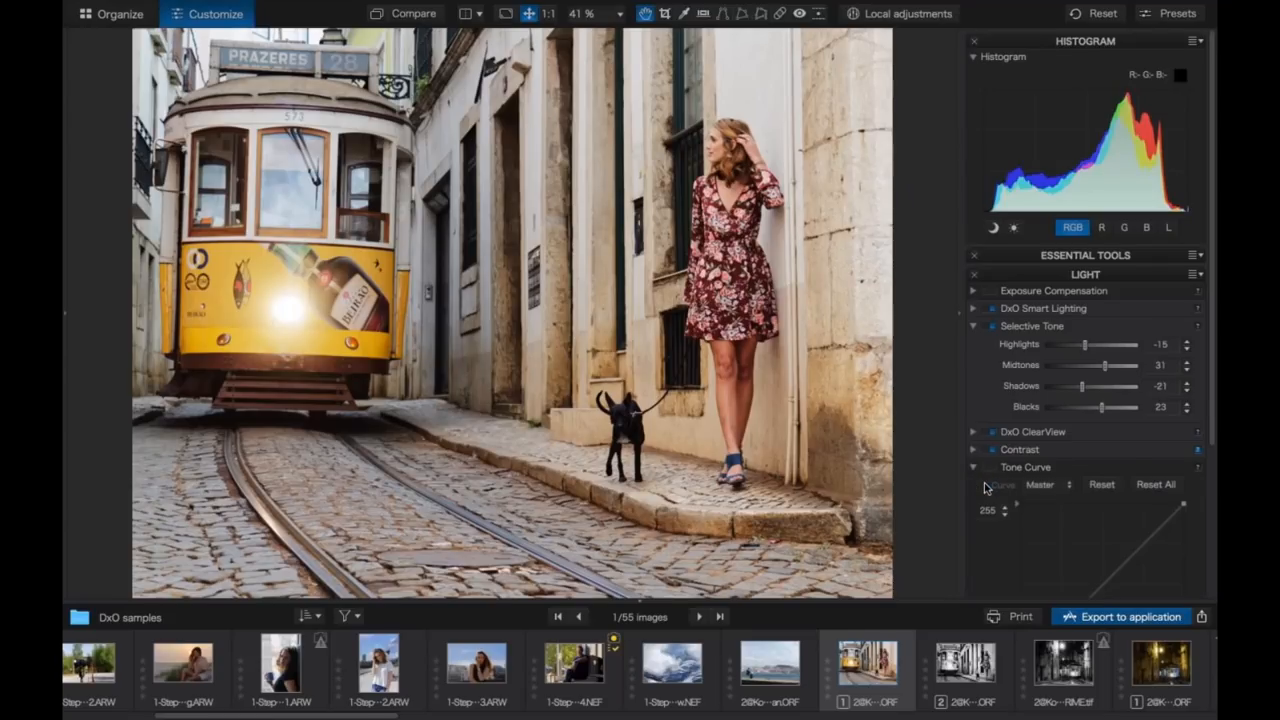
left_click_drag(1213, 305, 1214, 448)
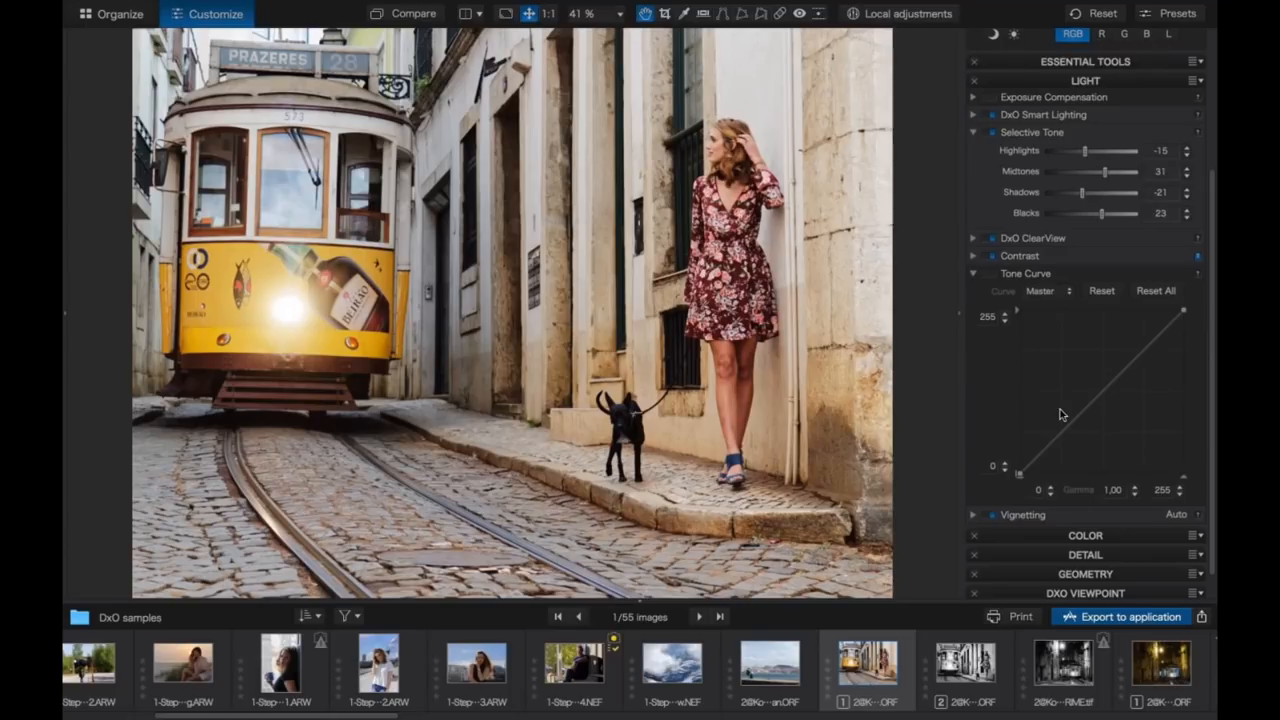
left_click(1067, 435)
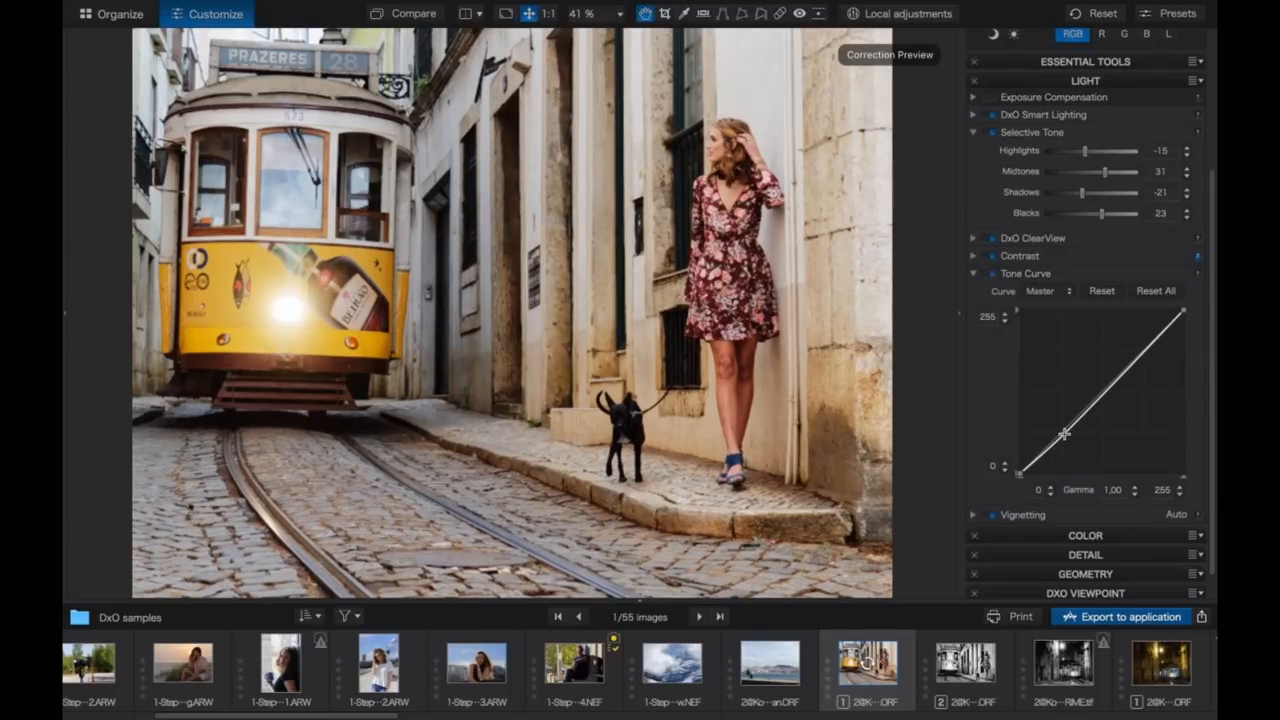
left_click_drag(1131, 365, 1131, 361)
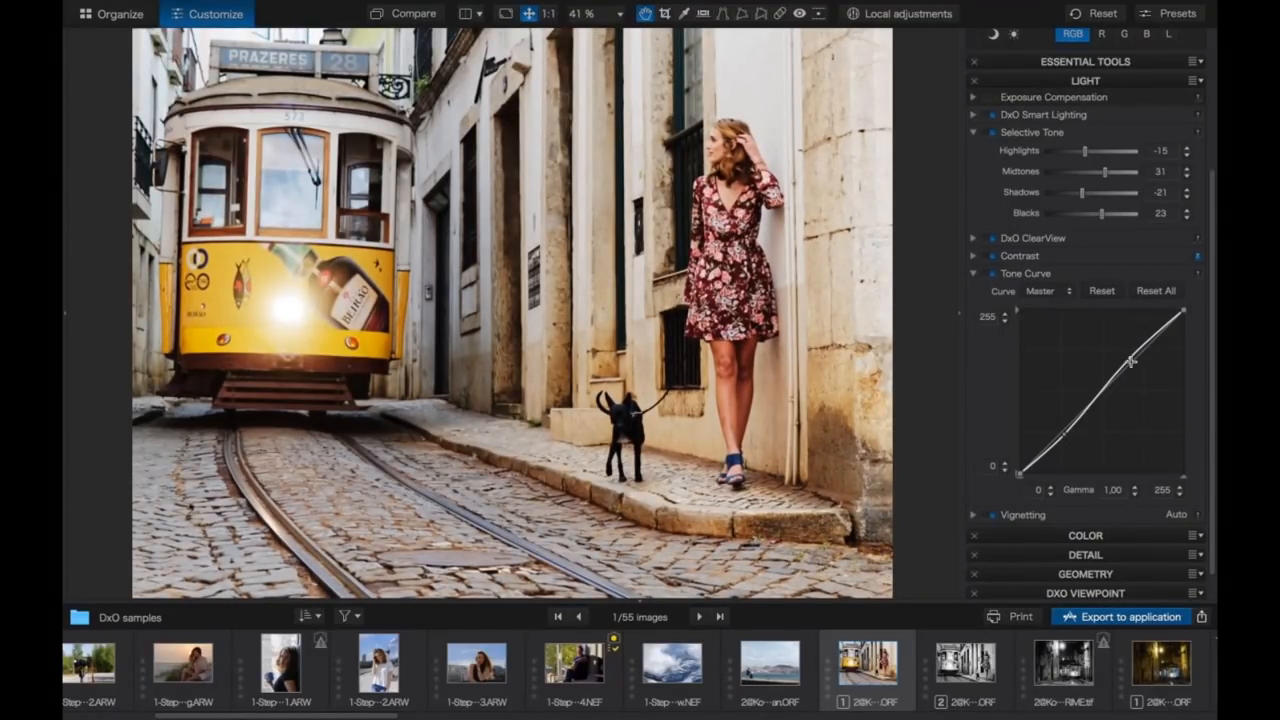
left_click_drag(1067, 434, 1078, 447)
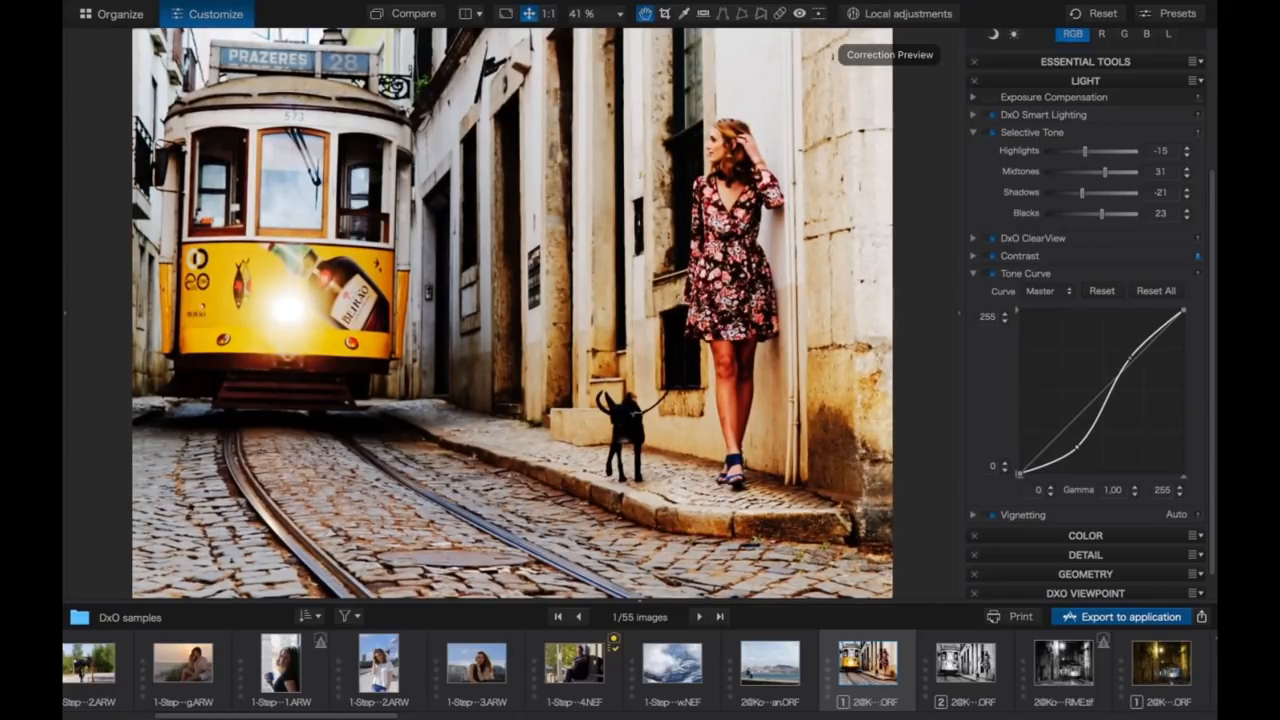
left_click_drag(1078, 447, 1058, 430)
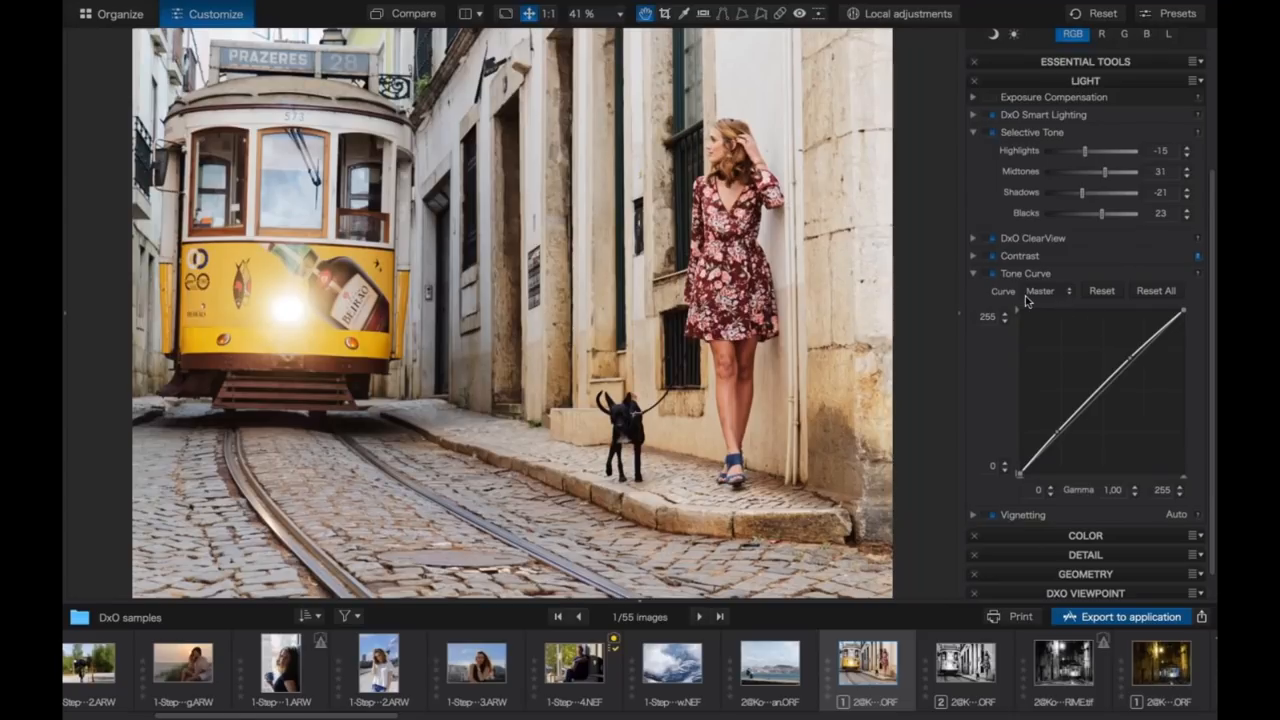
left_click(1064, 295)
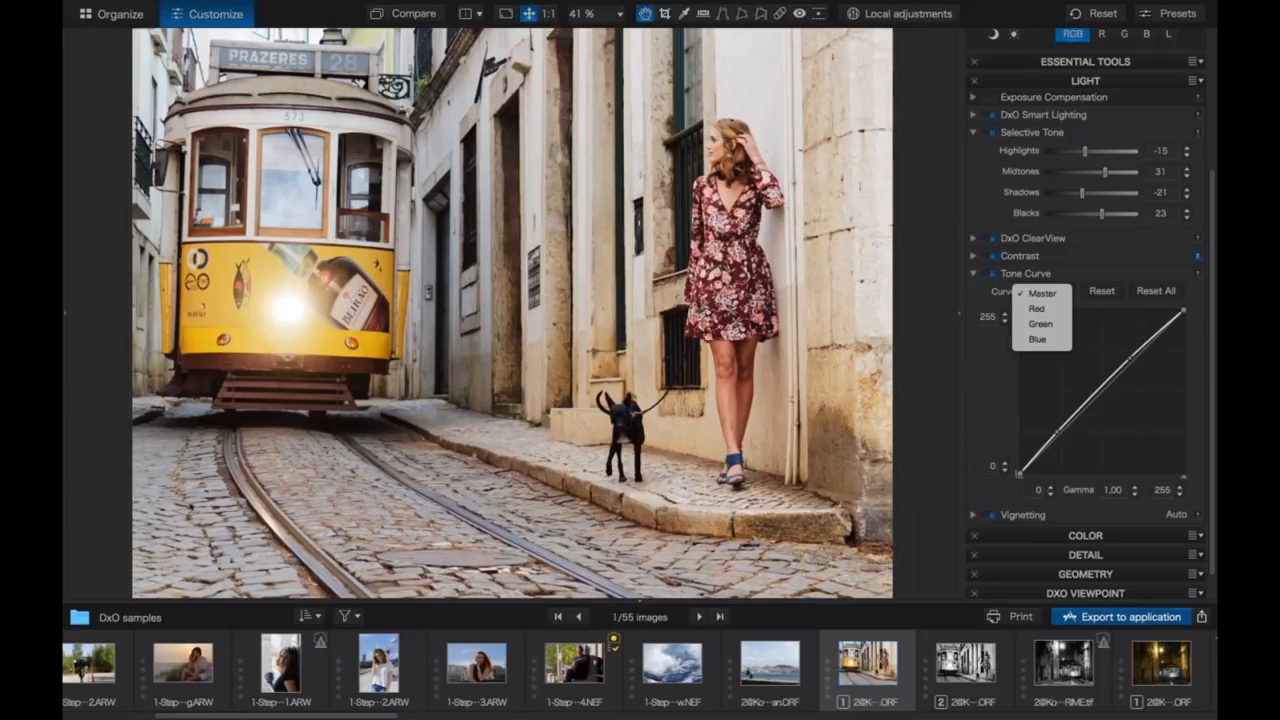
left_click(974, 278)
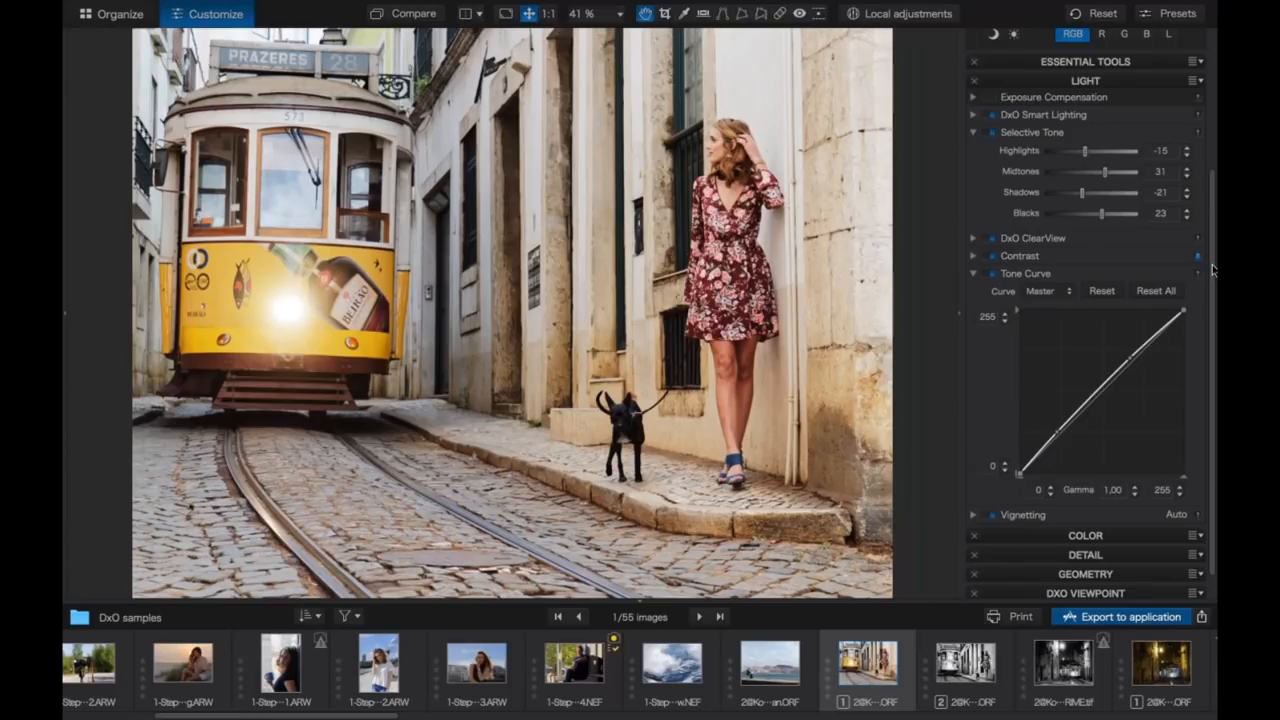
scroll(1210, 300, "down", 1)
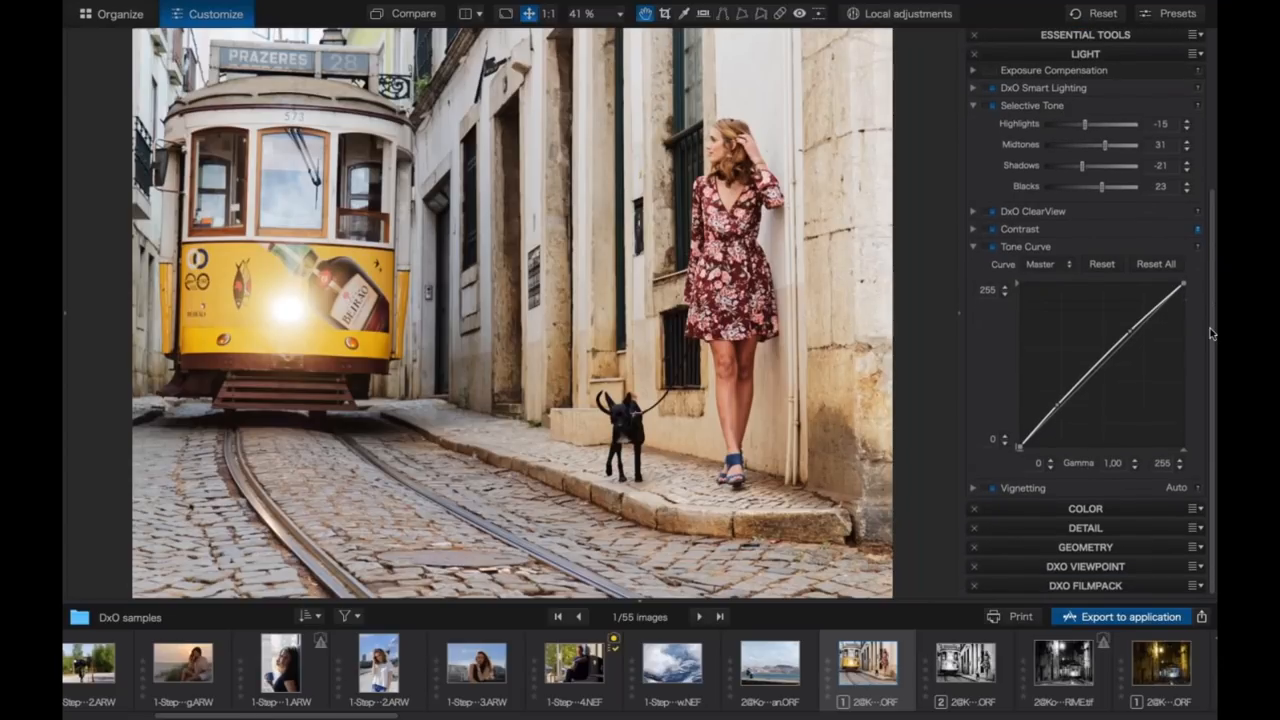
left_click(974, 247)
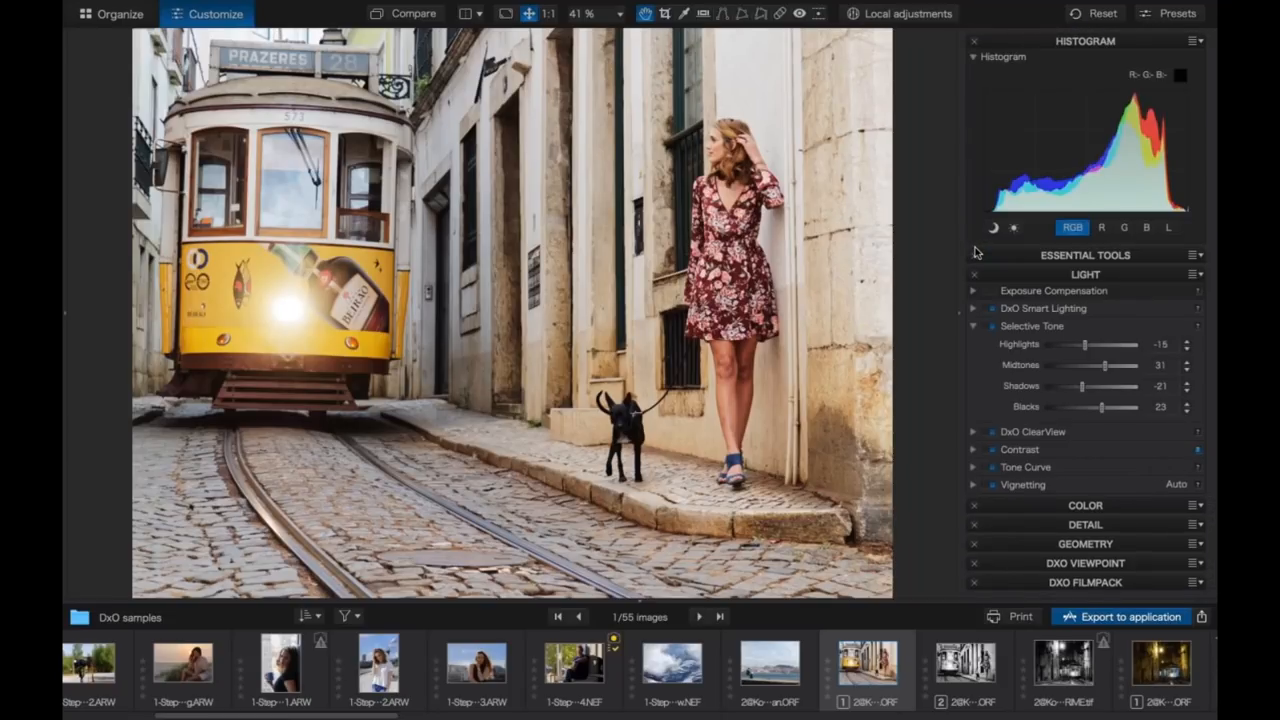
- Lower the Vignetting correction's intensity to 0 and collapse the Light tools
left_click(975, 485)
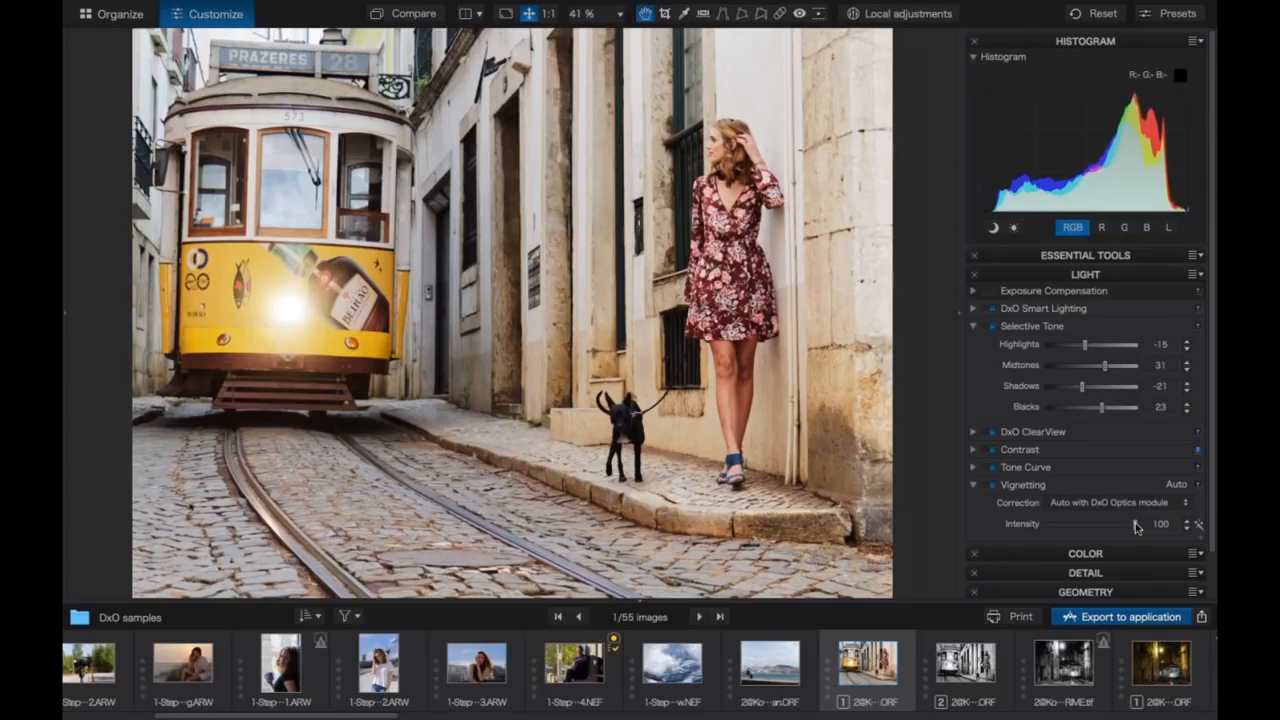
left_click_drag(1138, 523, 1007, 532)
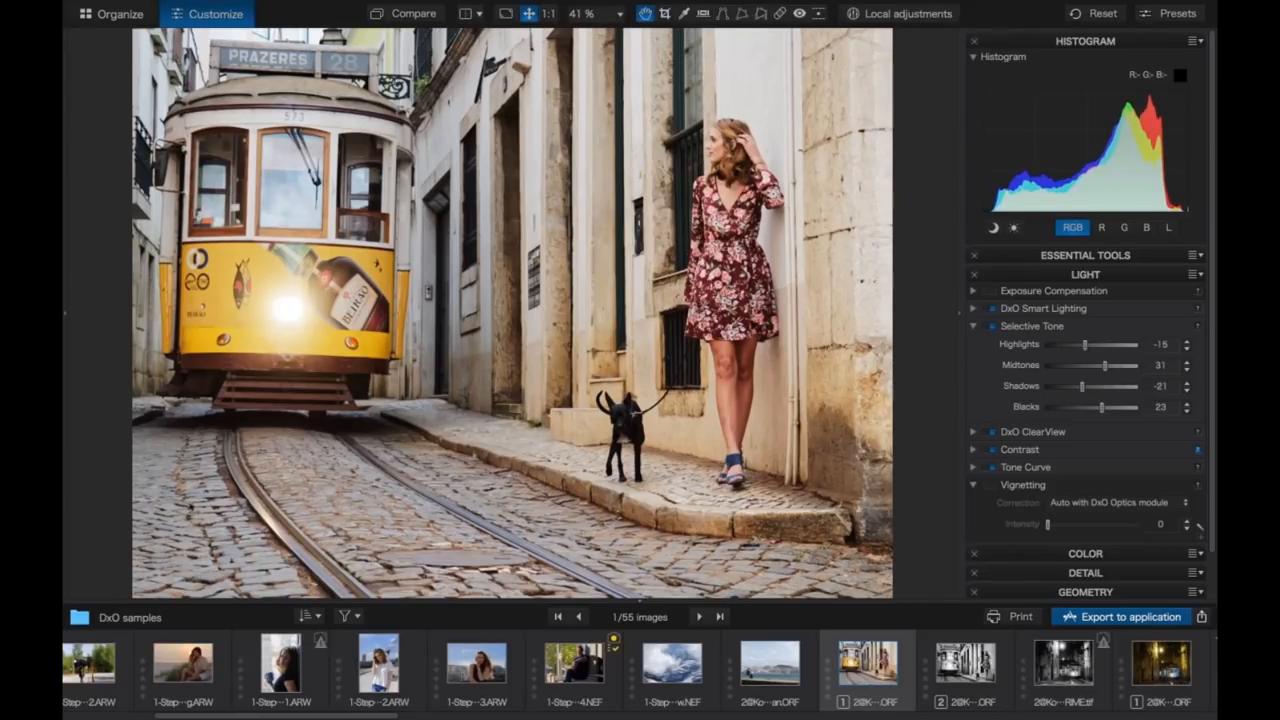
left_click(1087, 276)
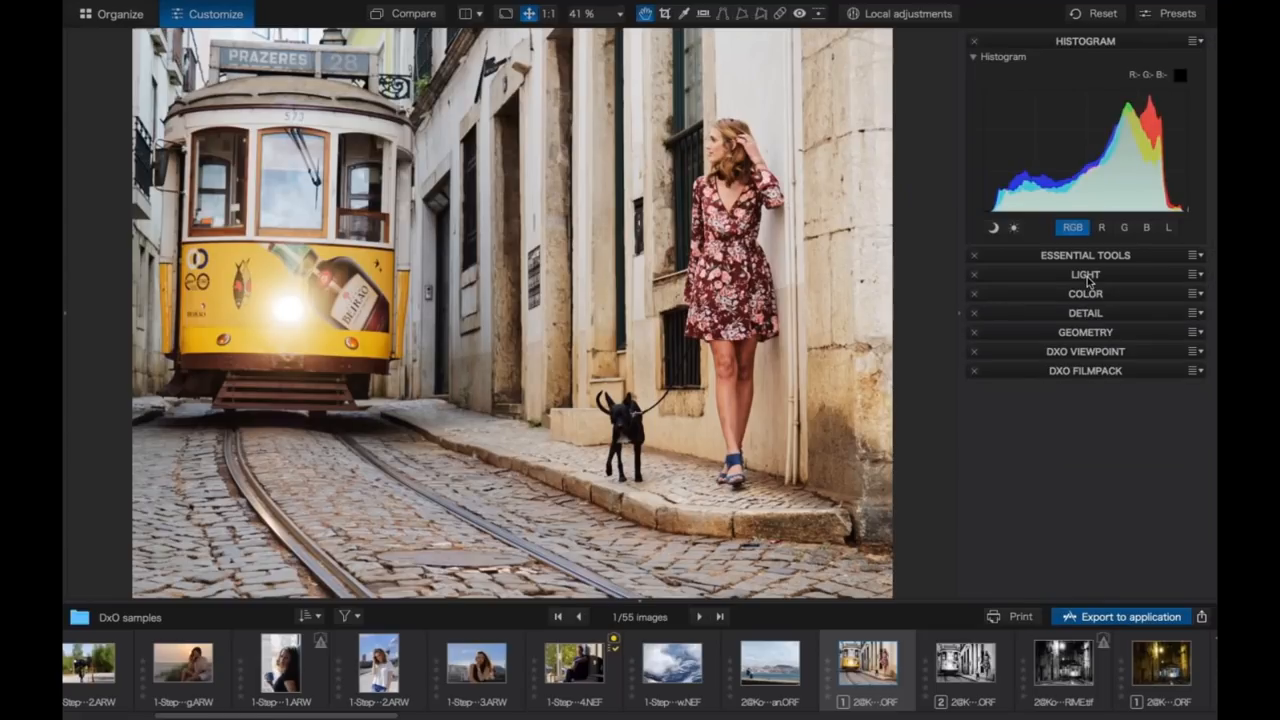
- Expand the Color tools and White Balance, look through the white balance presets, and keep As Shot
left_click(1087, 296)
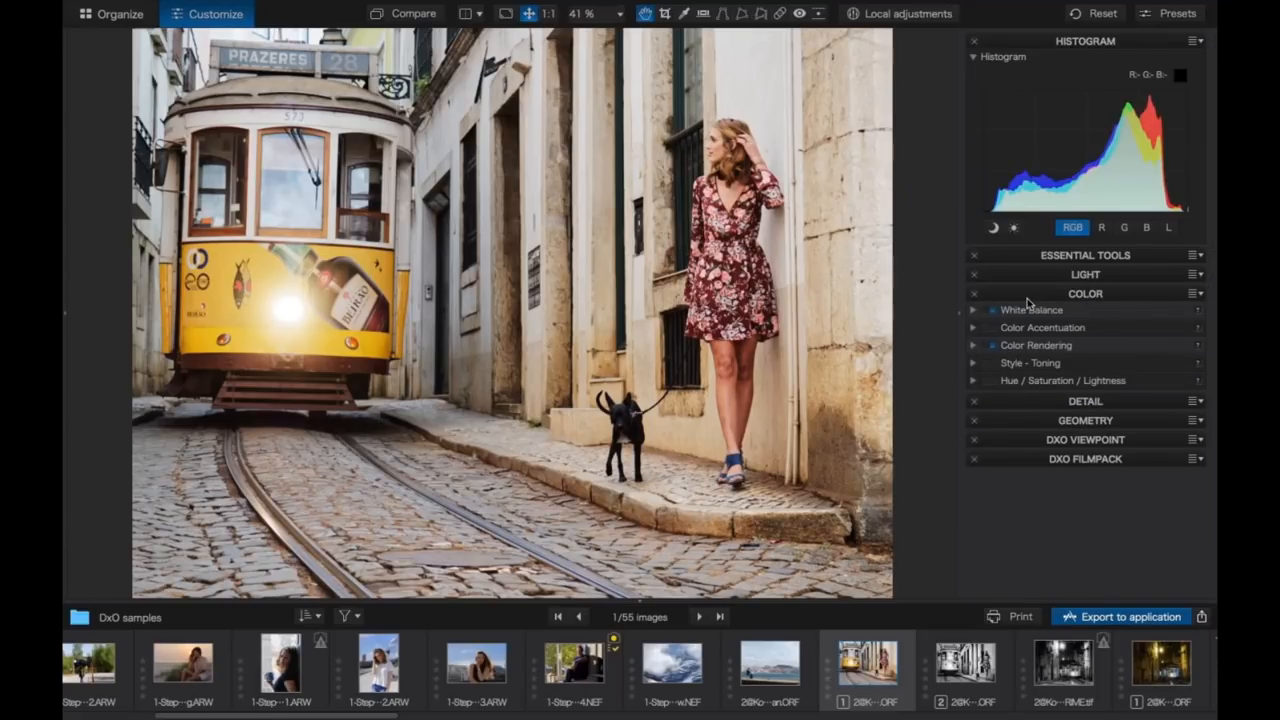
left_click(975, 312)
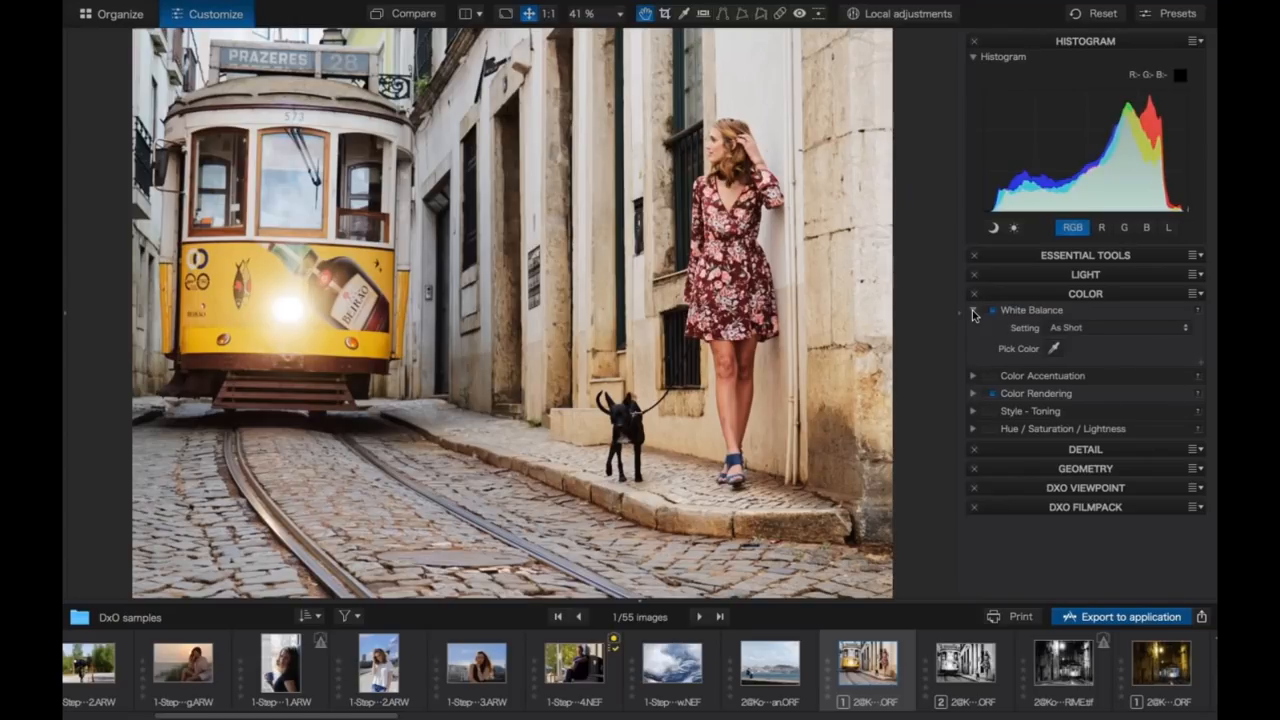
left_click(1078, 335)
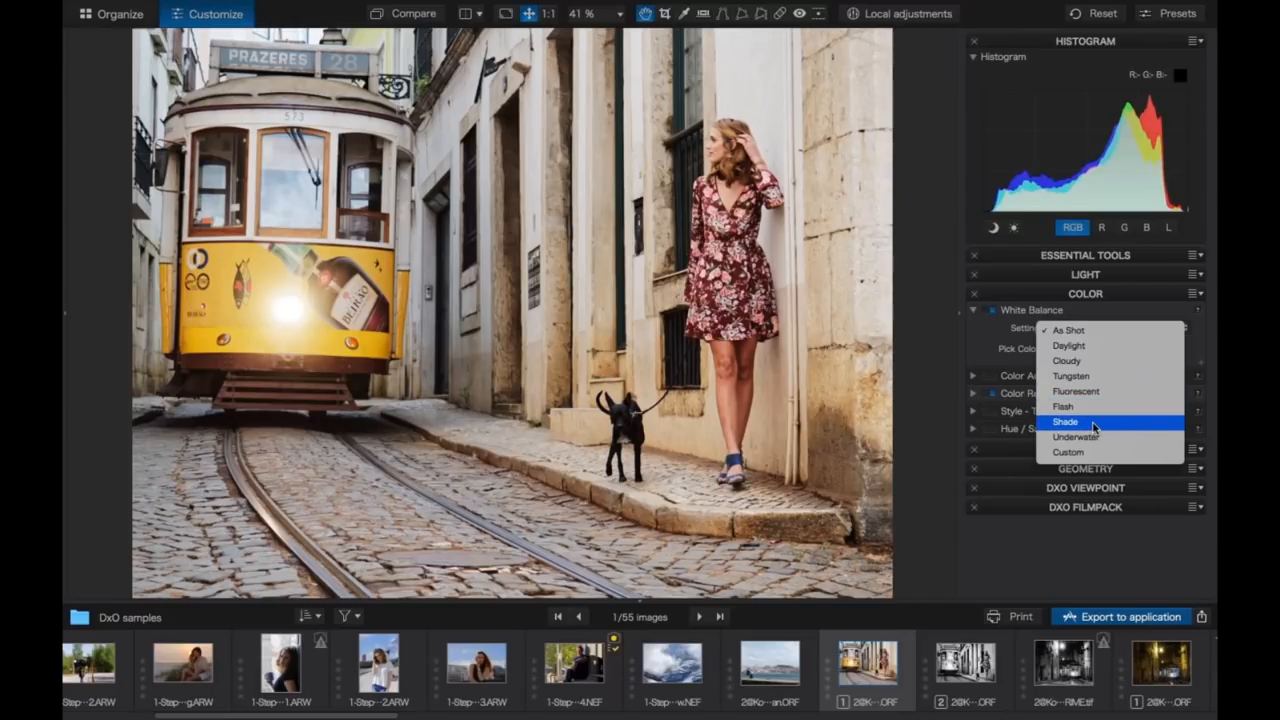
left_click(1007, 341)
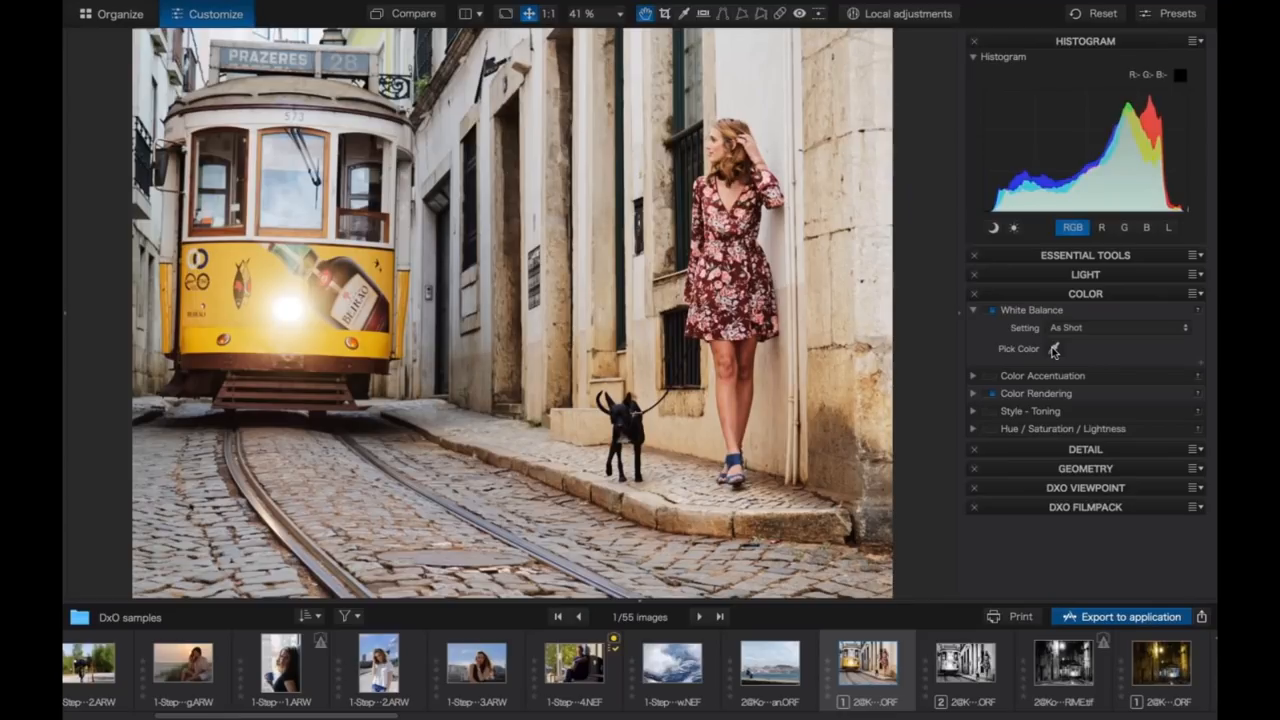
- Pick a custom white balance from the pale building just beside the tram's roof and reveal the Temperature and Tint settings
left_click(1053, 349)
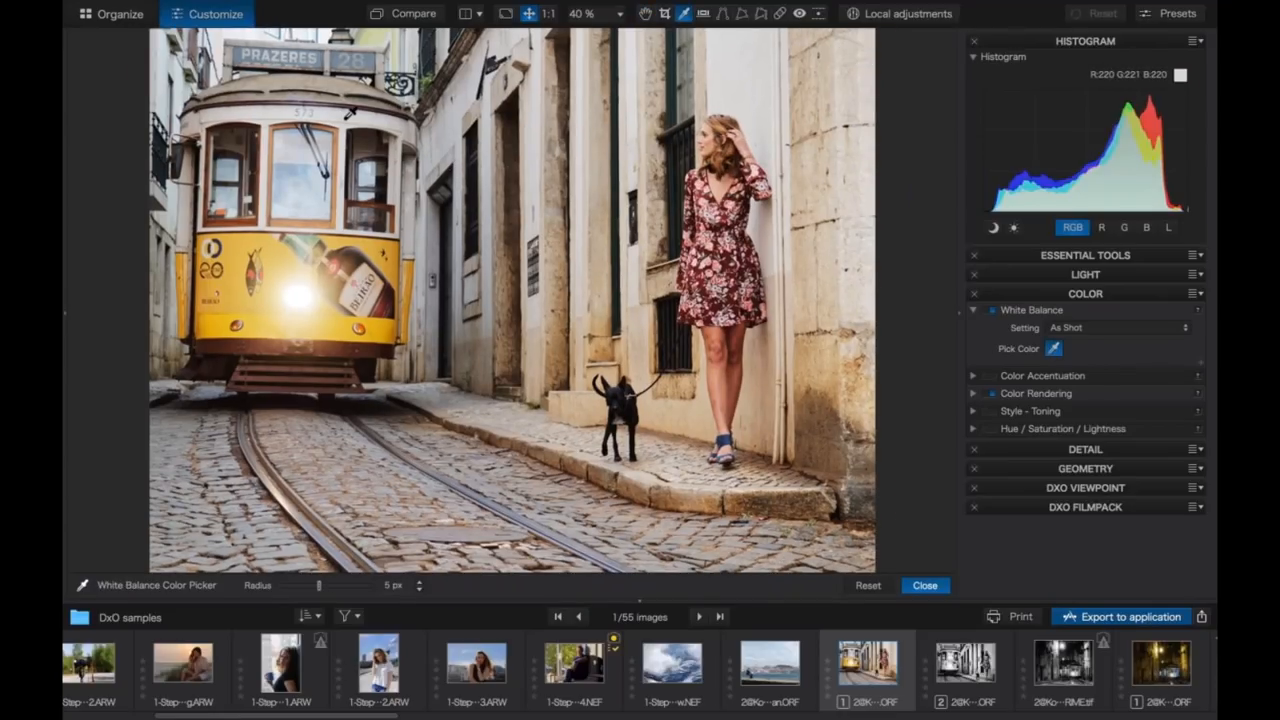
left_click(185, 68)
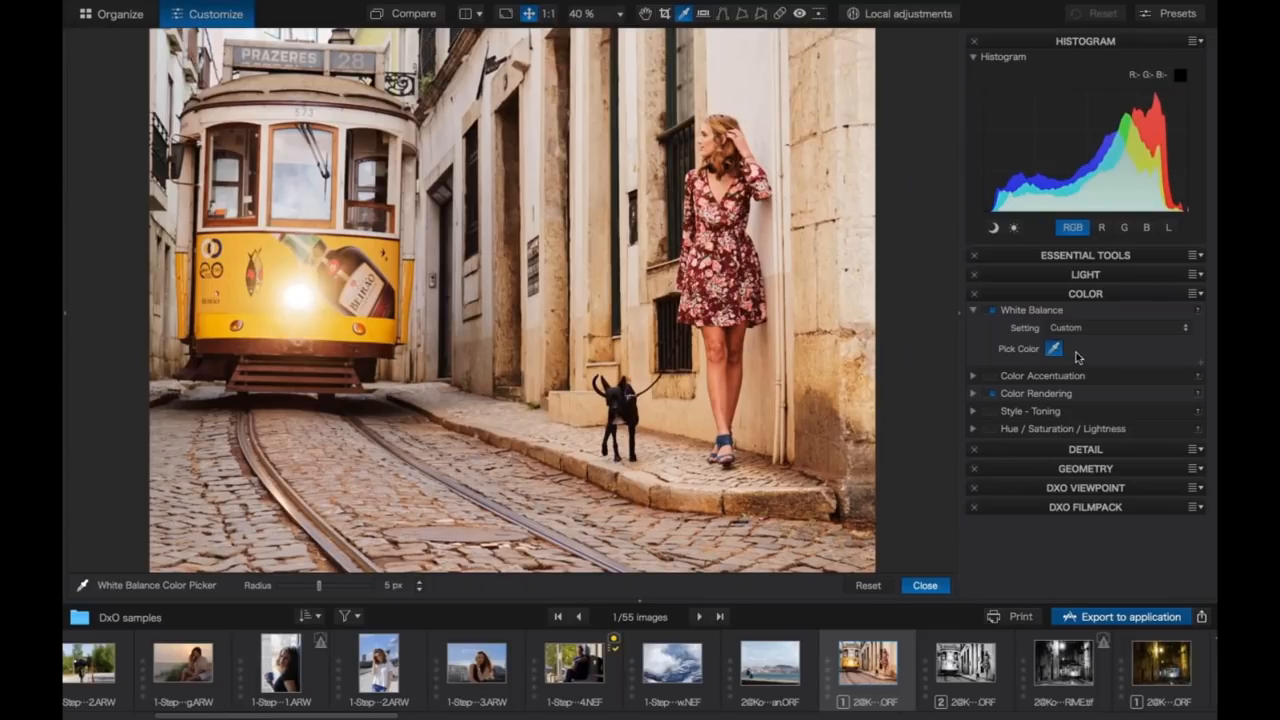
left_click(1203, 364)
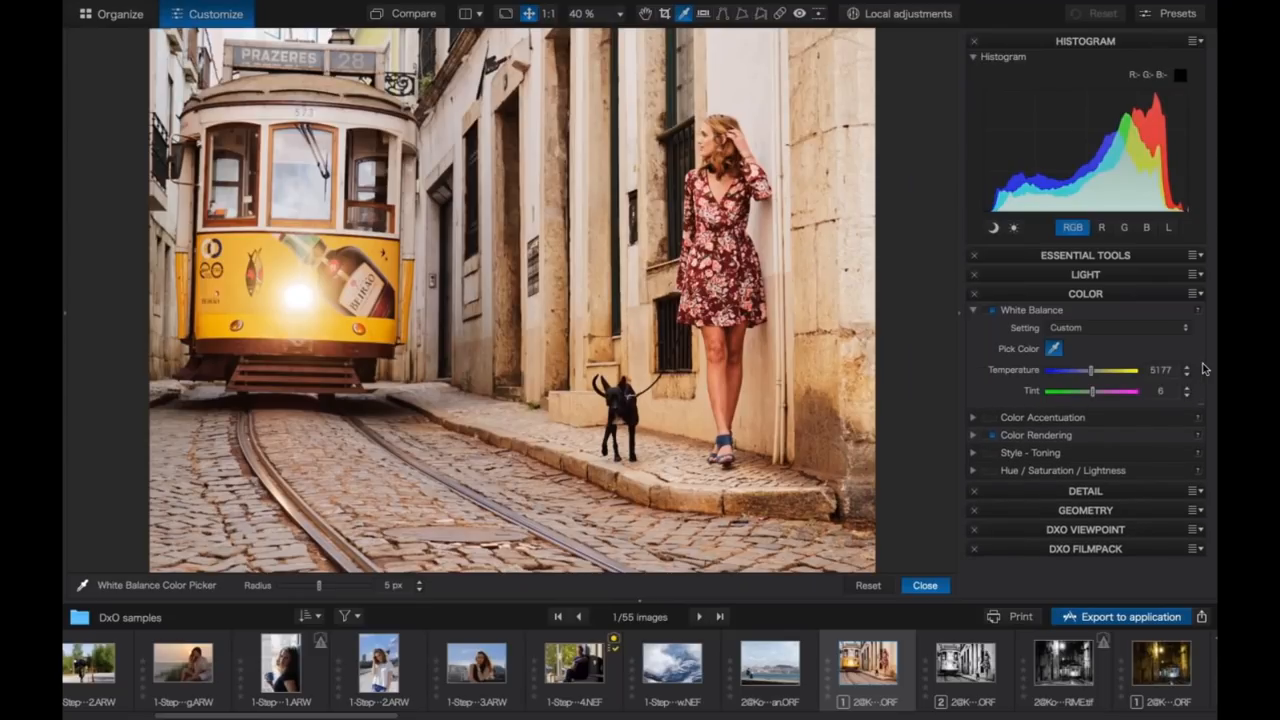
- Cool the photo slightly by setting the white balance temperature to 5011, and collapse the White Balance settings
left_click_drag(1092, 371, 1092, 372)
left_click_drag(1091, 372, 1090, 372)
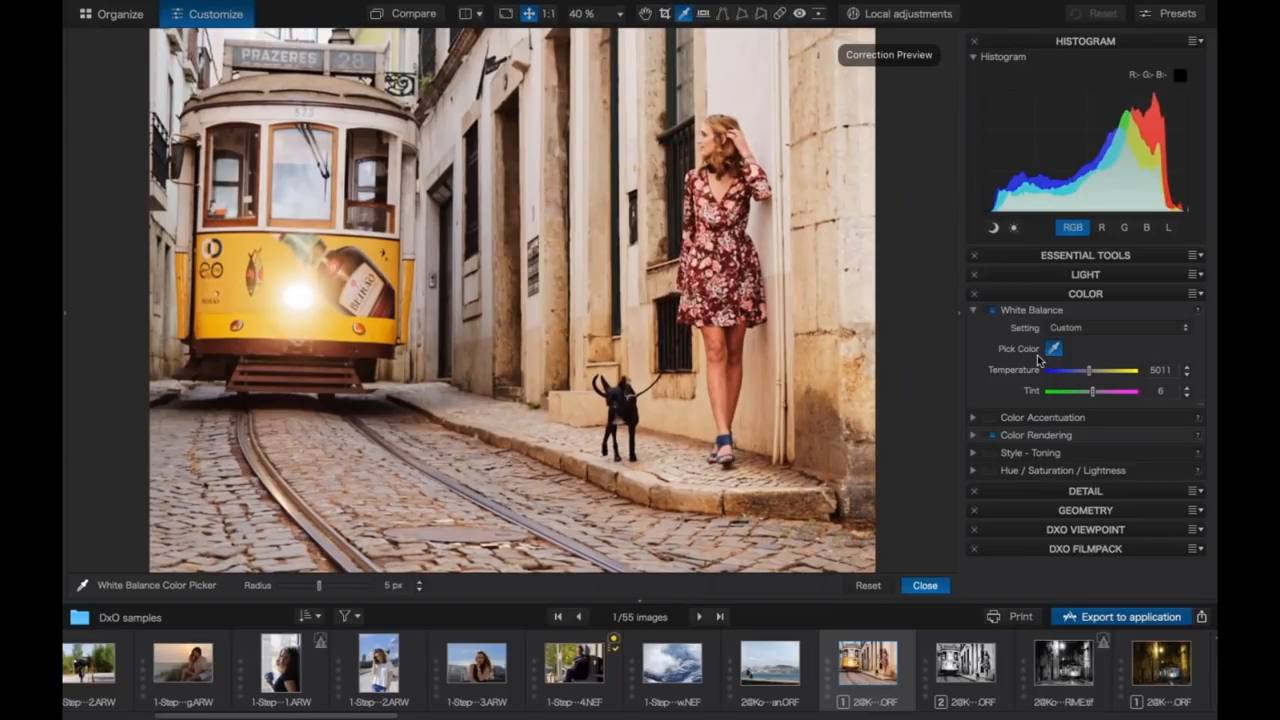
left_click(972, 311)
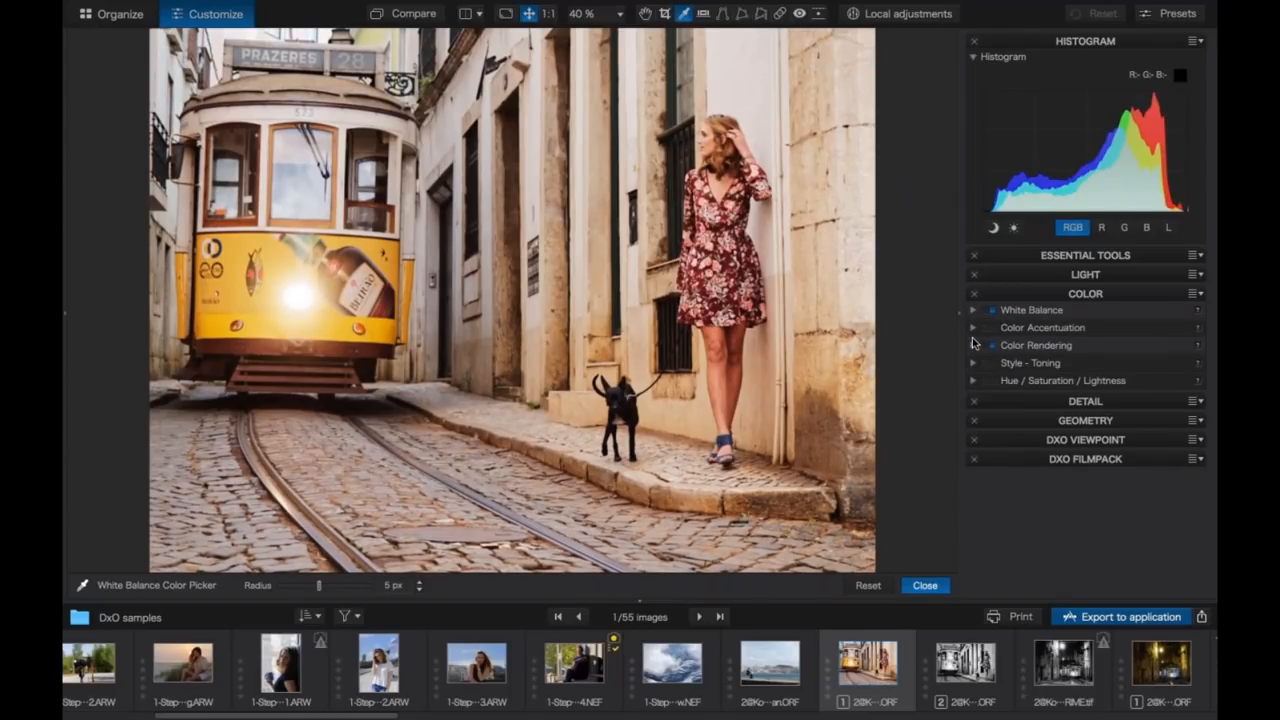
- Enable Color Accentuation and set vibrancy to -1 and saturation to -9
left_click(972, 328)
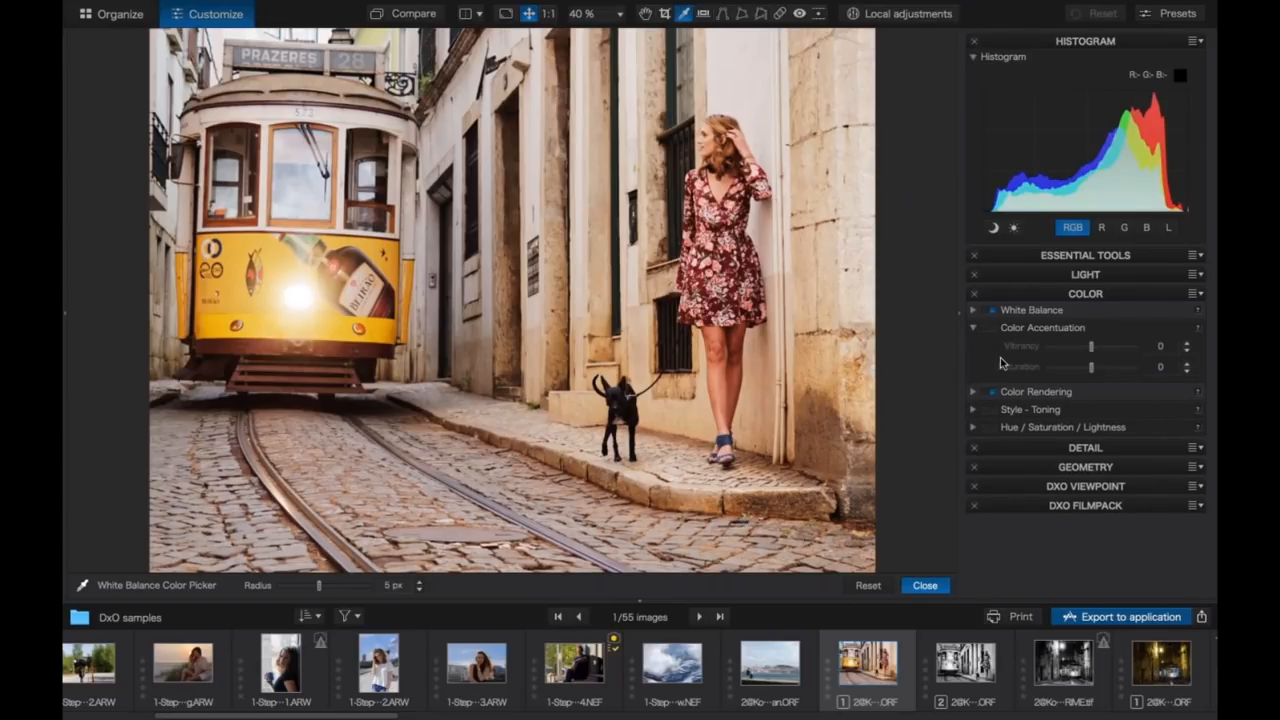
left_click(994, 327)
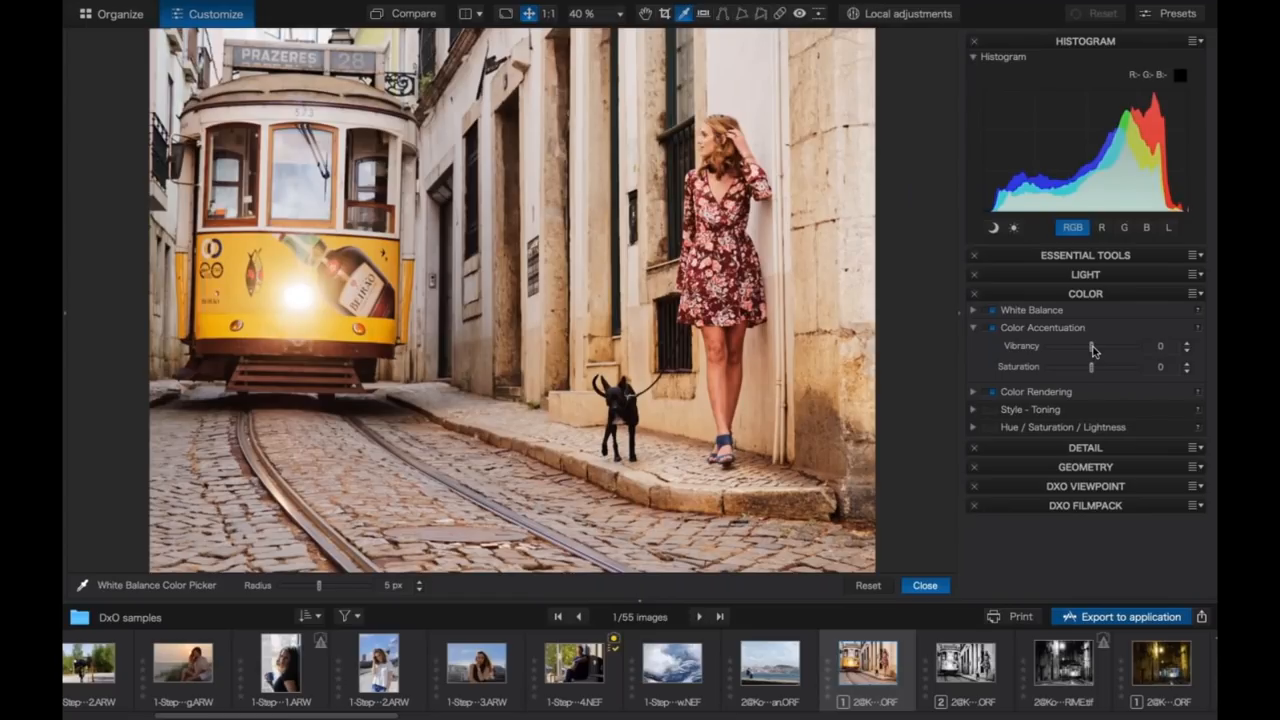
mouse_move(1093, 349)
left_mouse_down()
mouse_move(1108, 351)
mouse_move(1089, 360)
left_mouse_up()
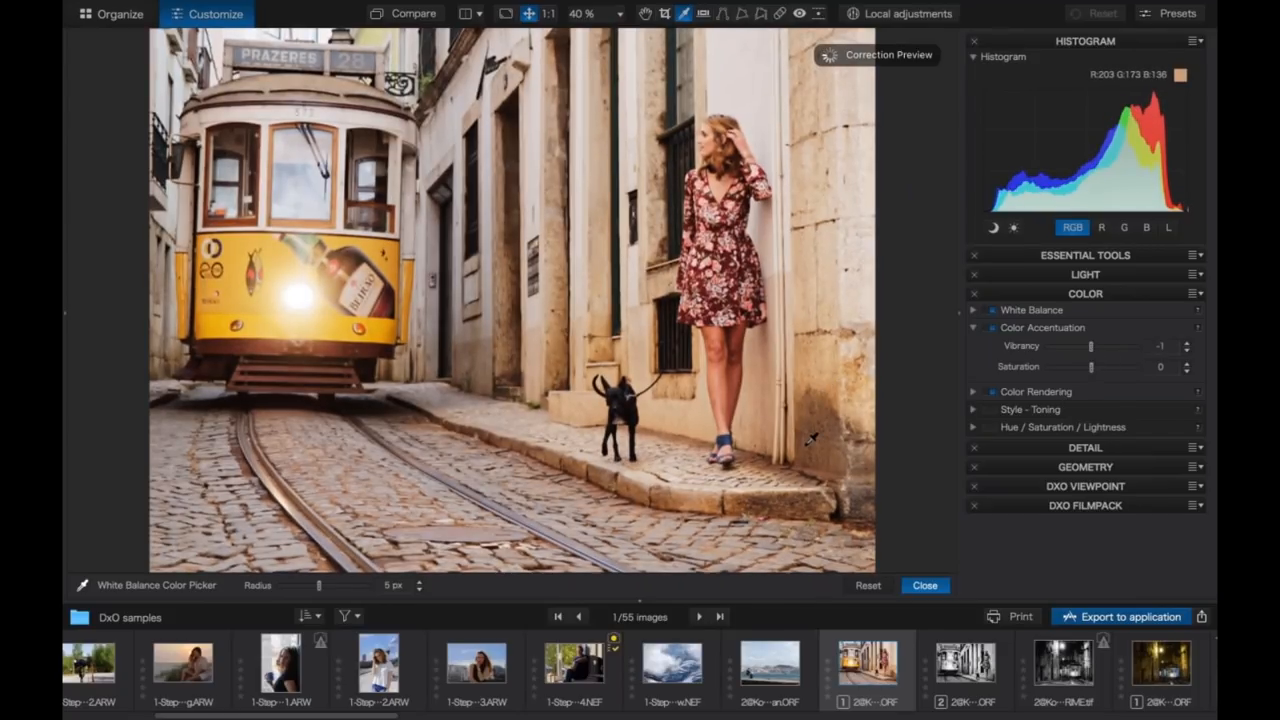
left_click_drag(1090, 370, 1087, 370)
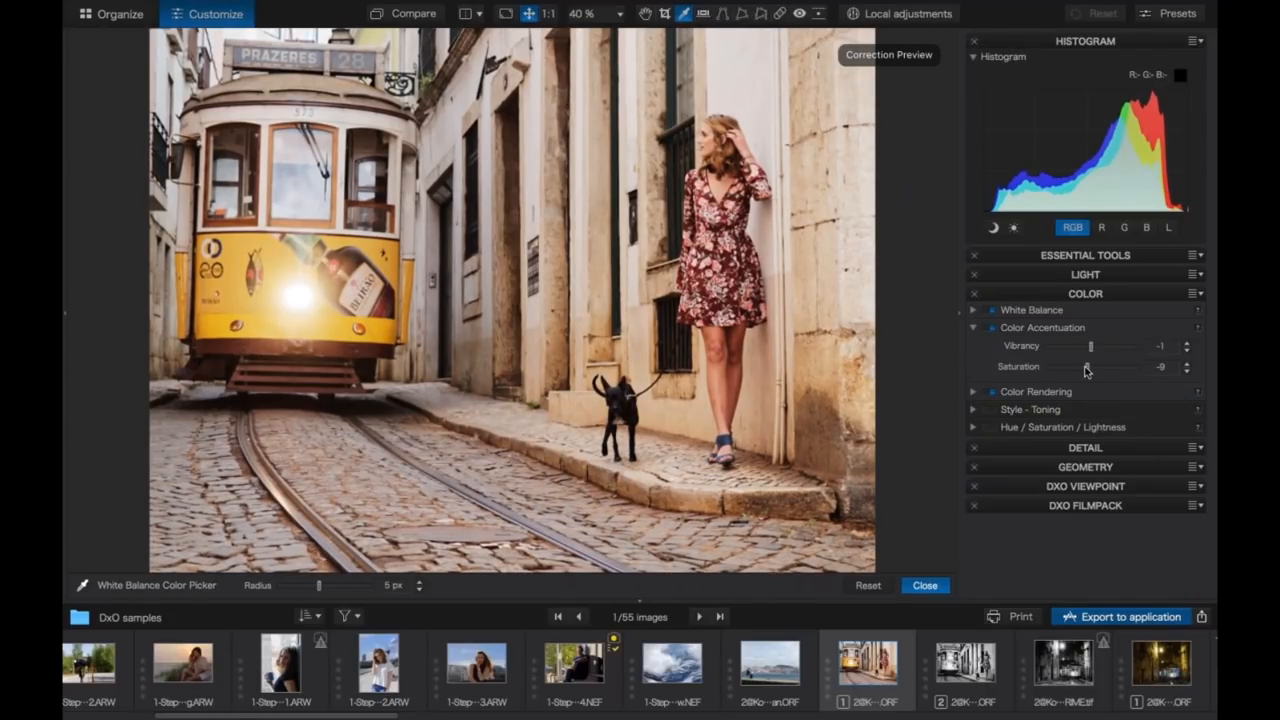
- Check the available Color Rendering categories and turn the Color Rendering correction off
left_click(974, 393)
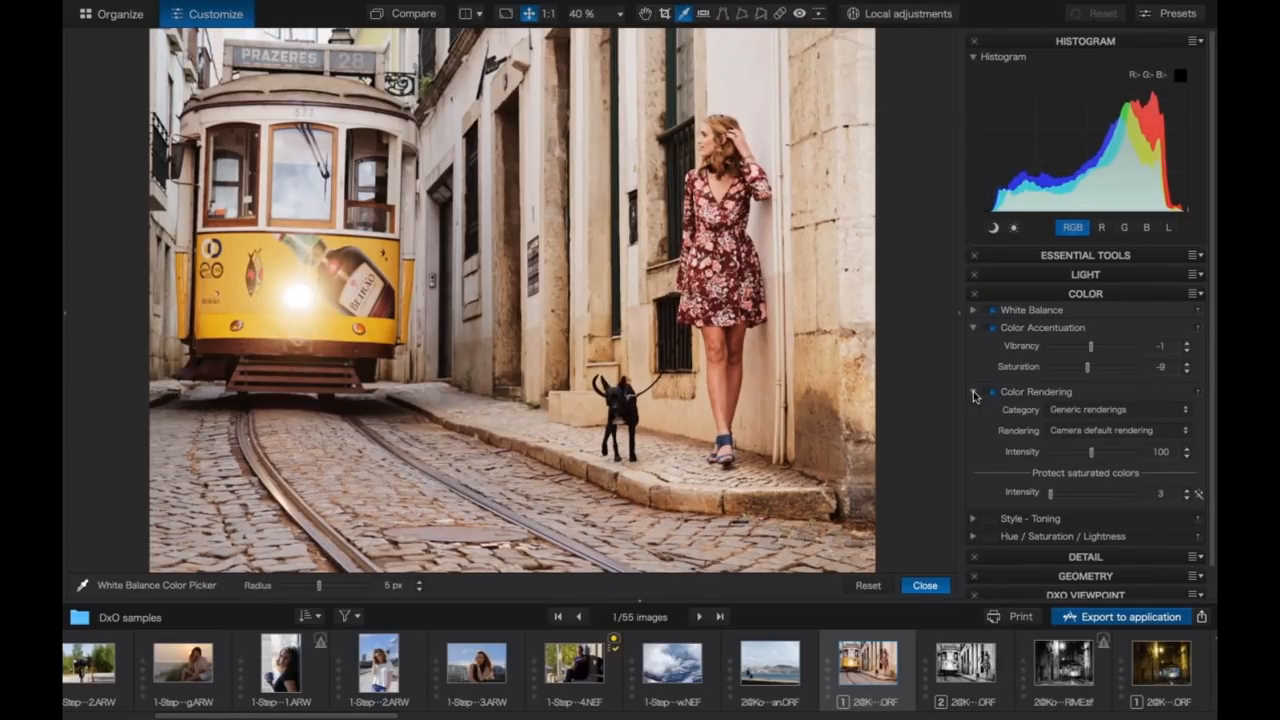
left_click(1080, 413)
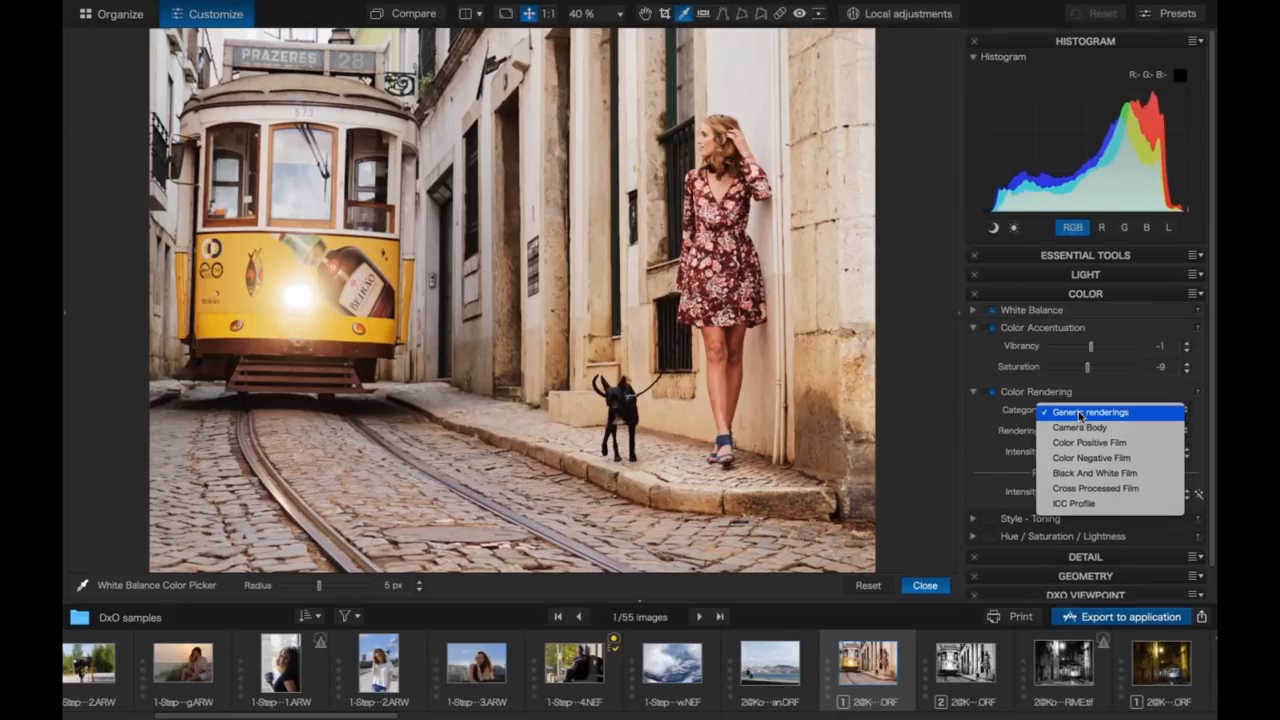
left_click(975, 396)
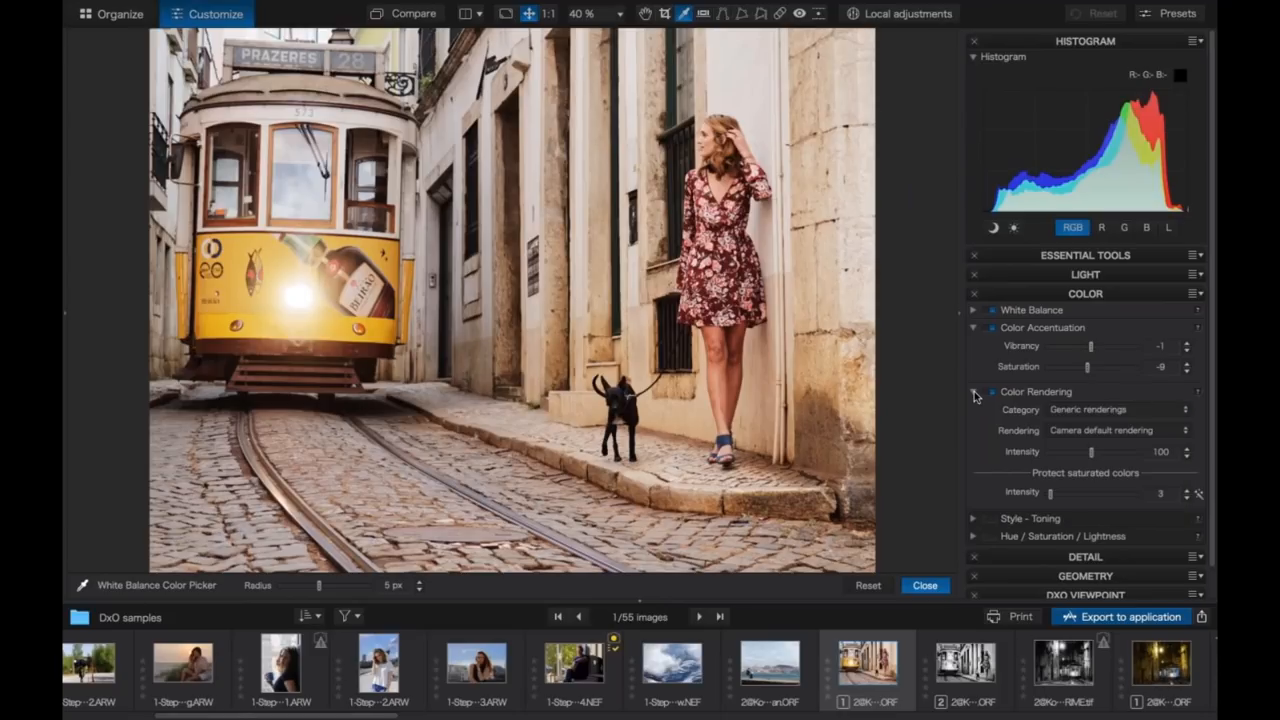
left_click(974, 393)
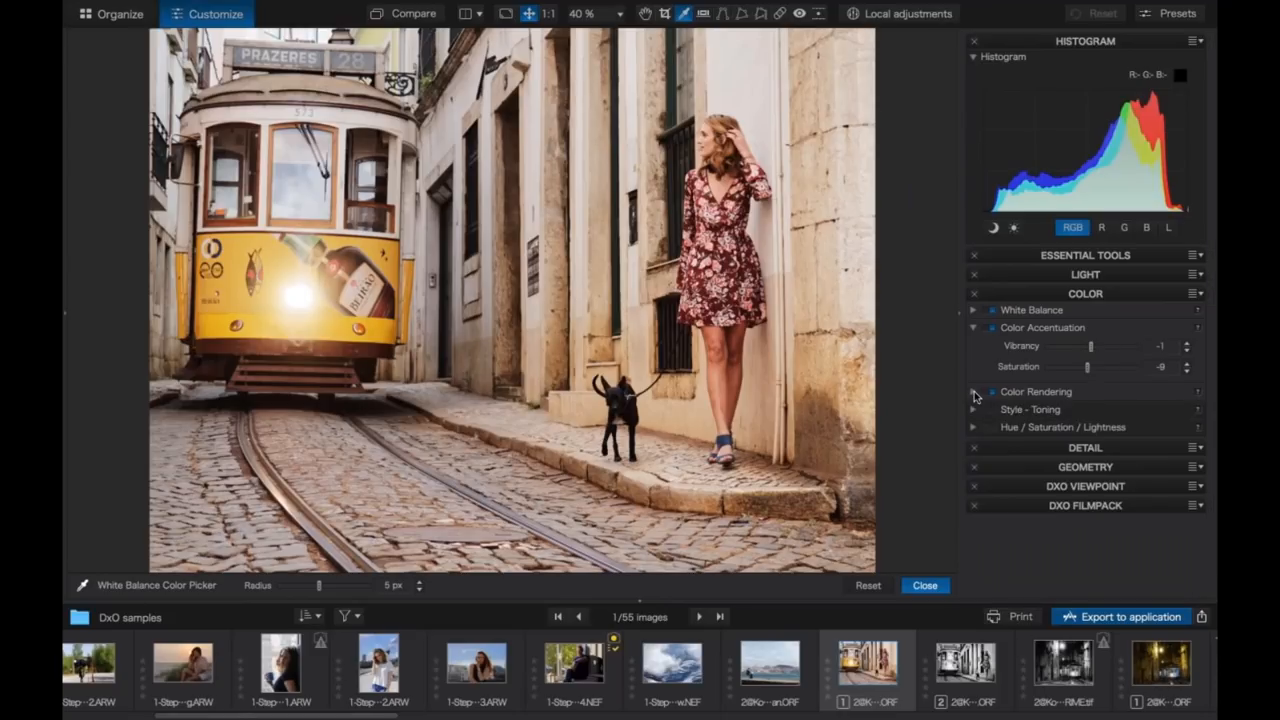
left_click(991, 392)
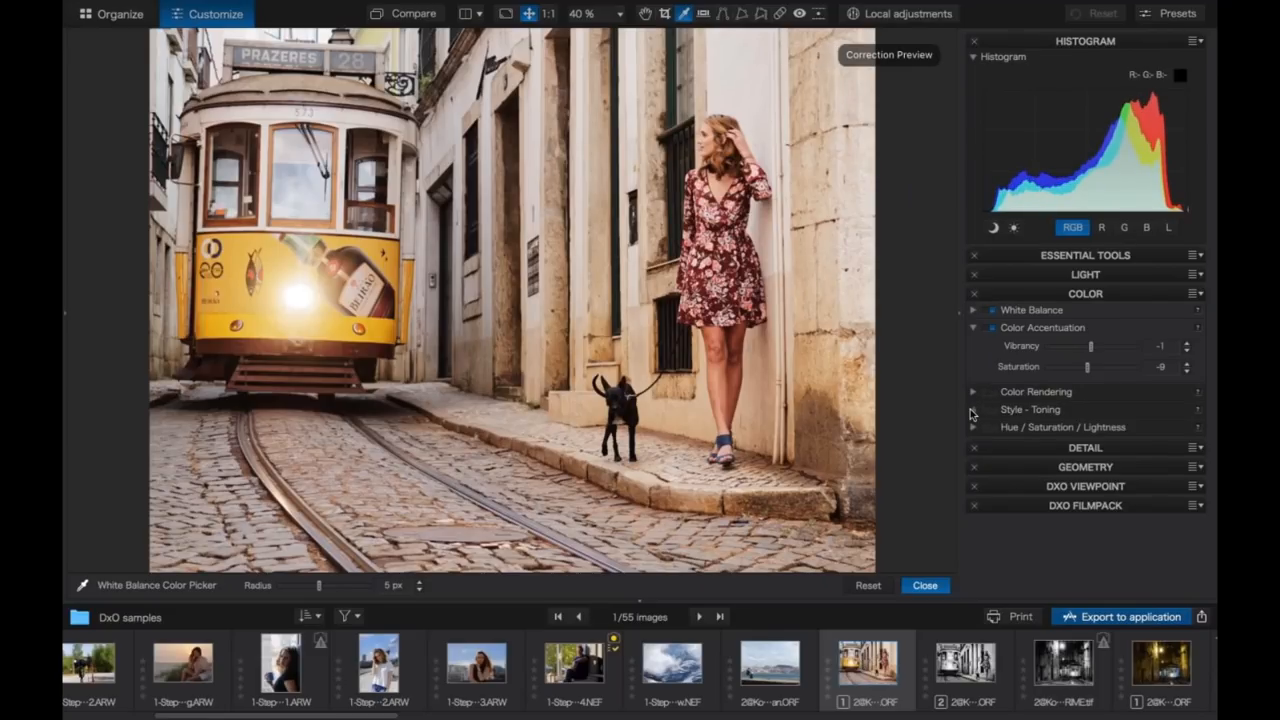
- Enable Style - Toning and apply the Portrait simple toning style at an intensity of 39
left_click(971, 411)
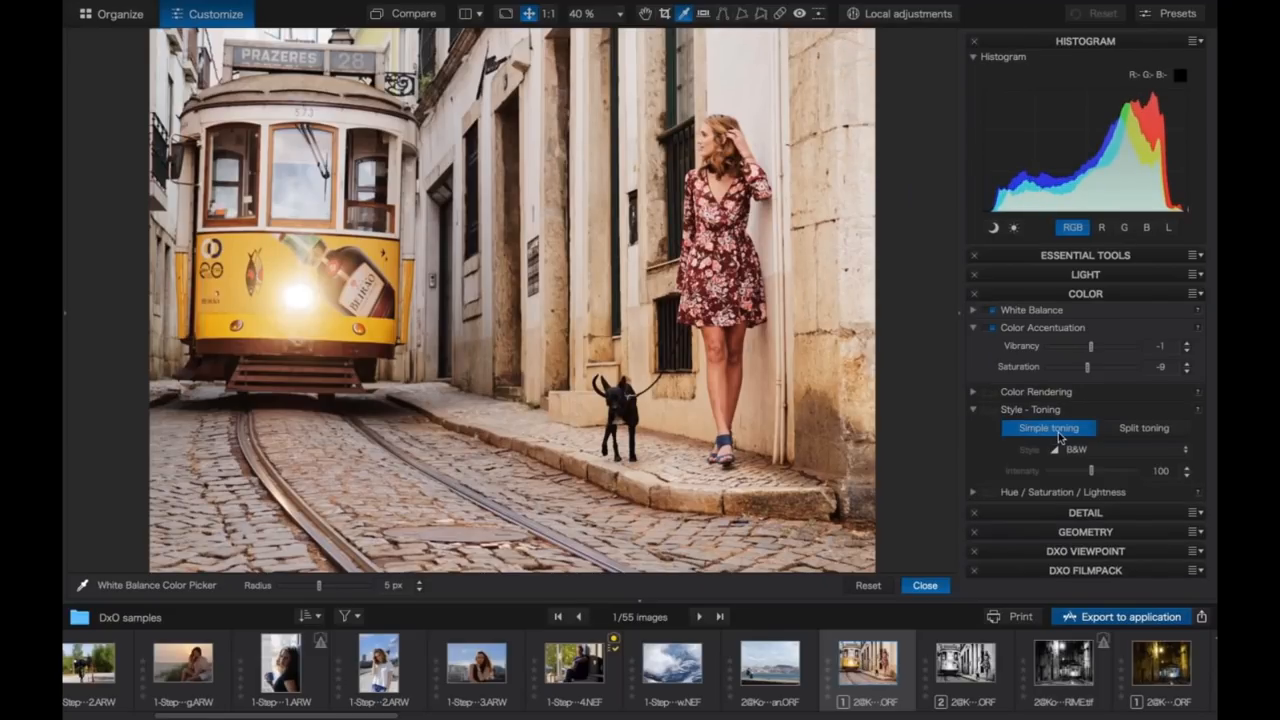
left_click(991, 410)
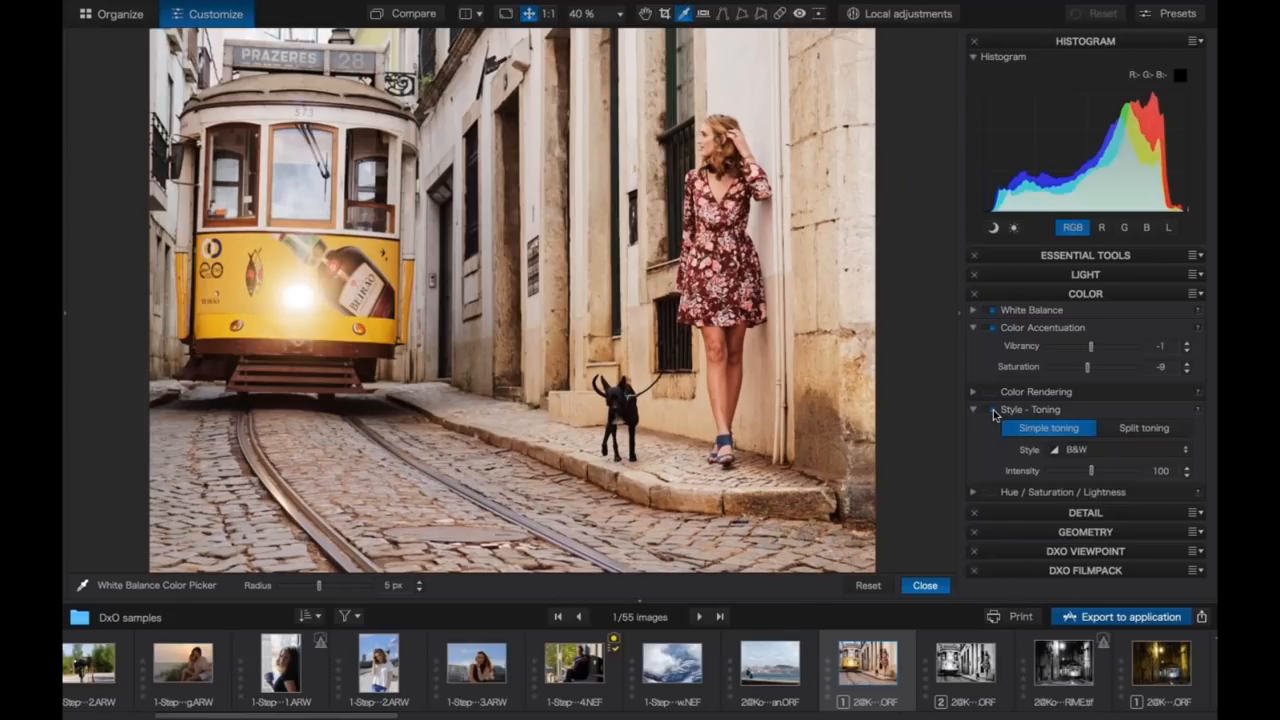
left_click(1105, 450)
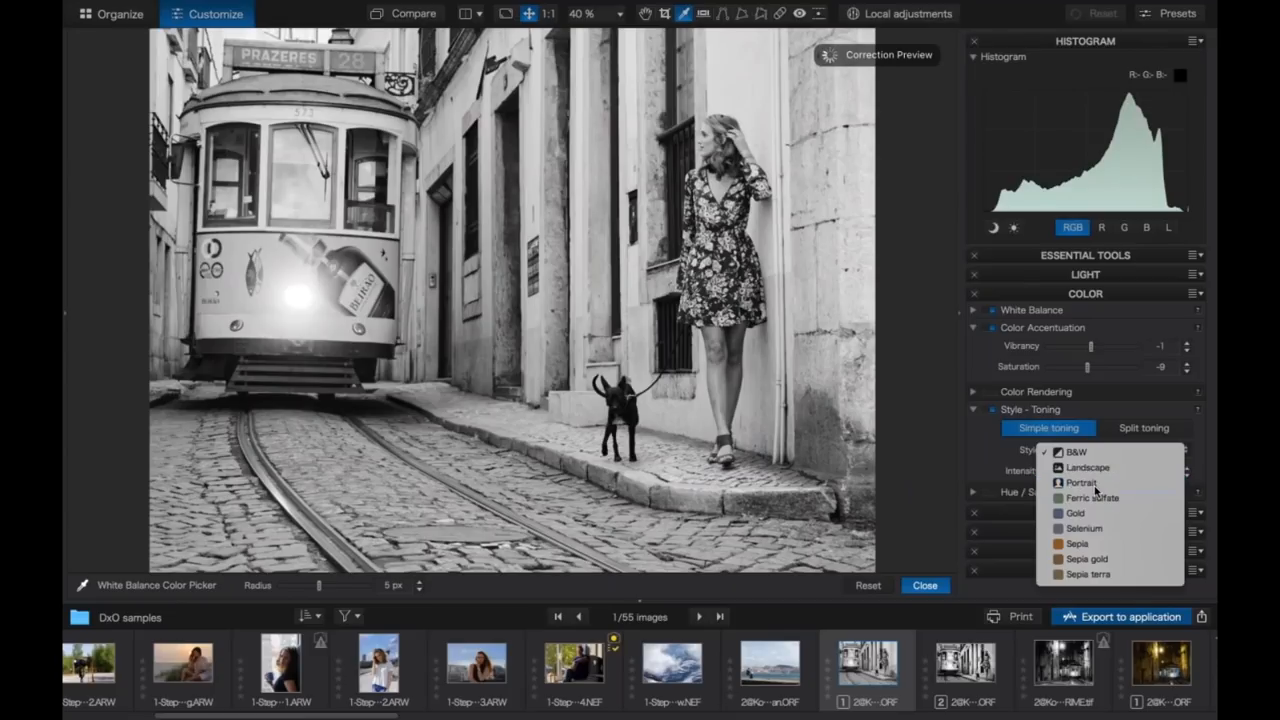
left_click(1096, 488)
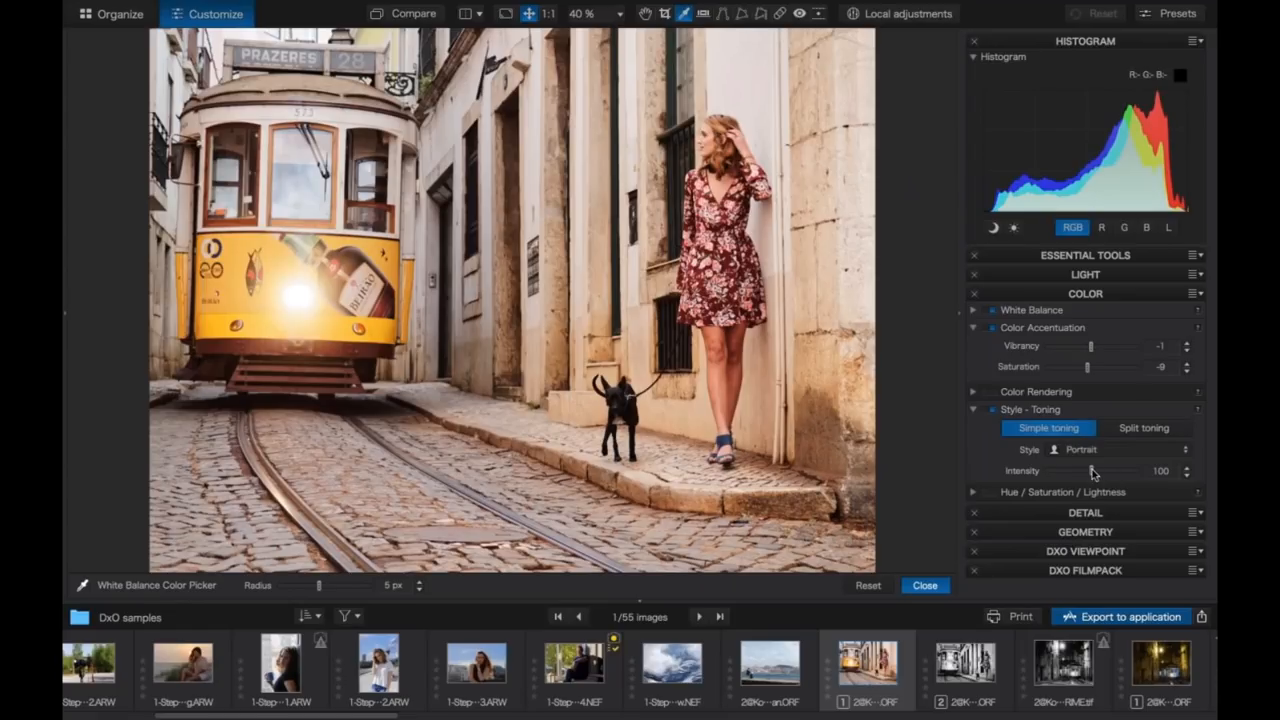
left_click_drag(1093, 473, 1066, 476)
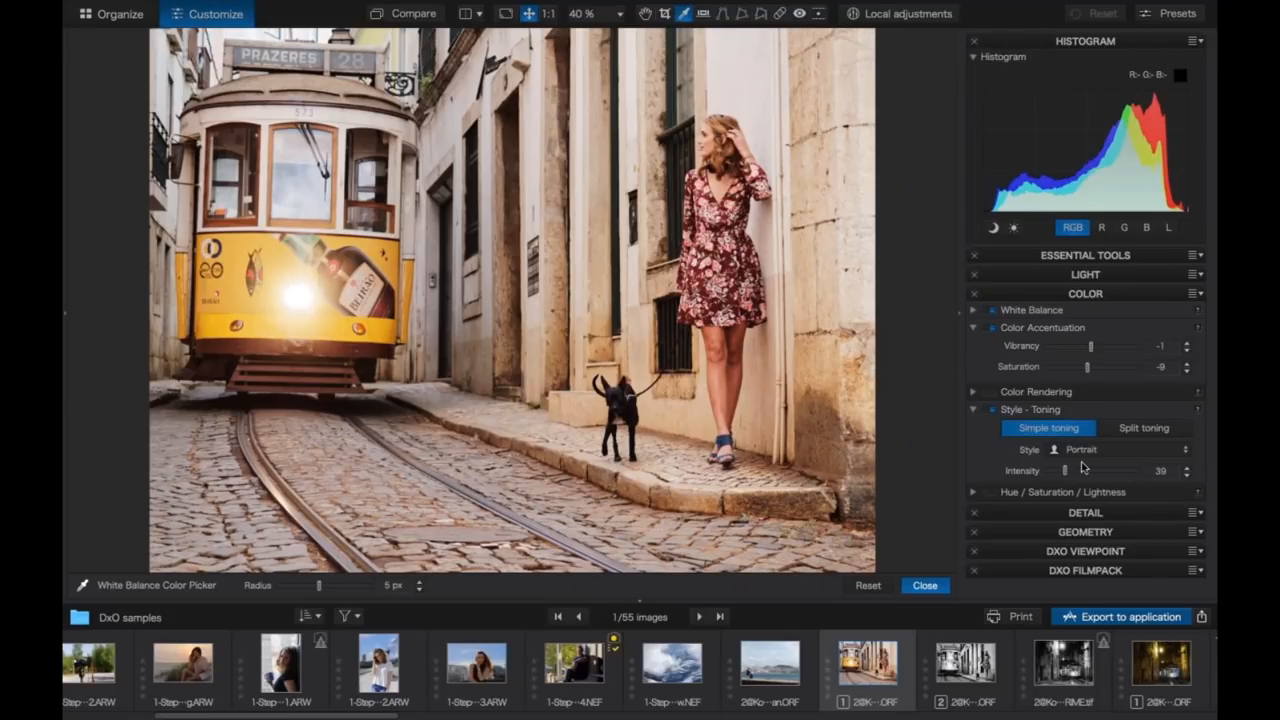
- Switch to split toning with Sepia high tones at intensity 7 and Gold low tones at intensity 31
left_click(1160, 428)
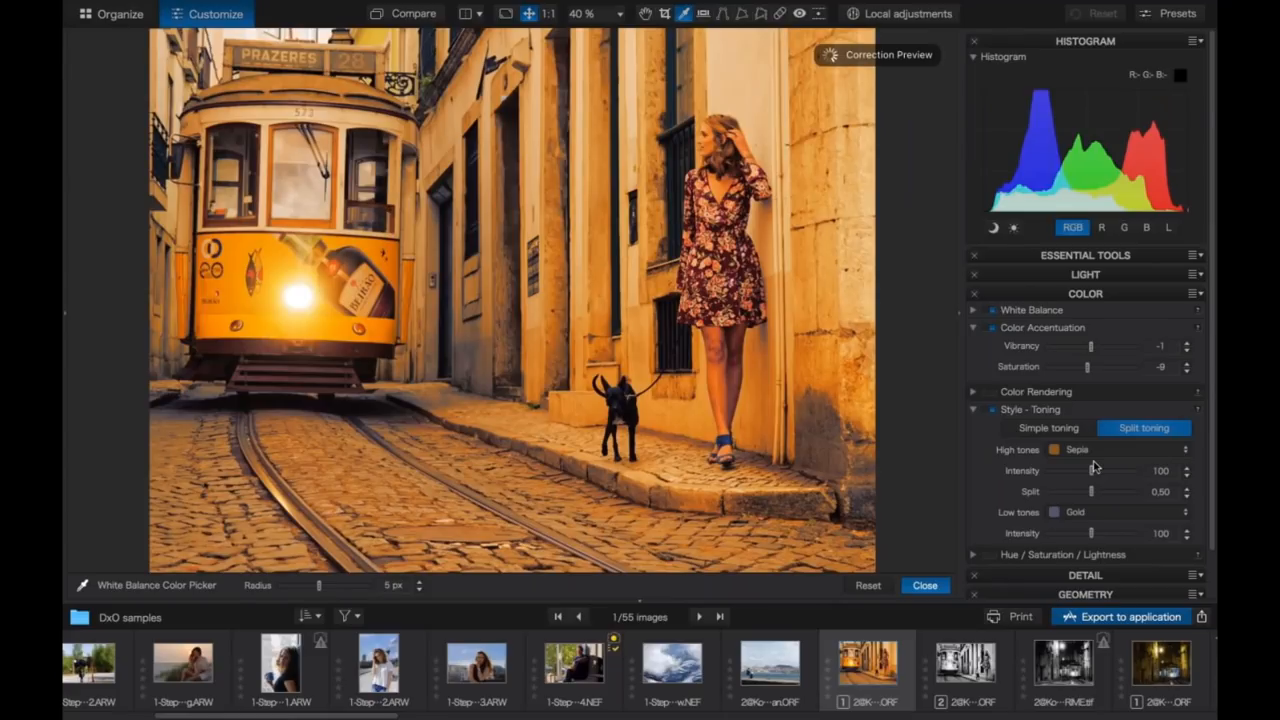
left_click_drag(1088, 471, 1038, 470)
left_click_drag(1091, 535, 1047, 533)
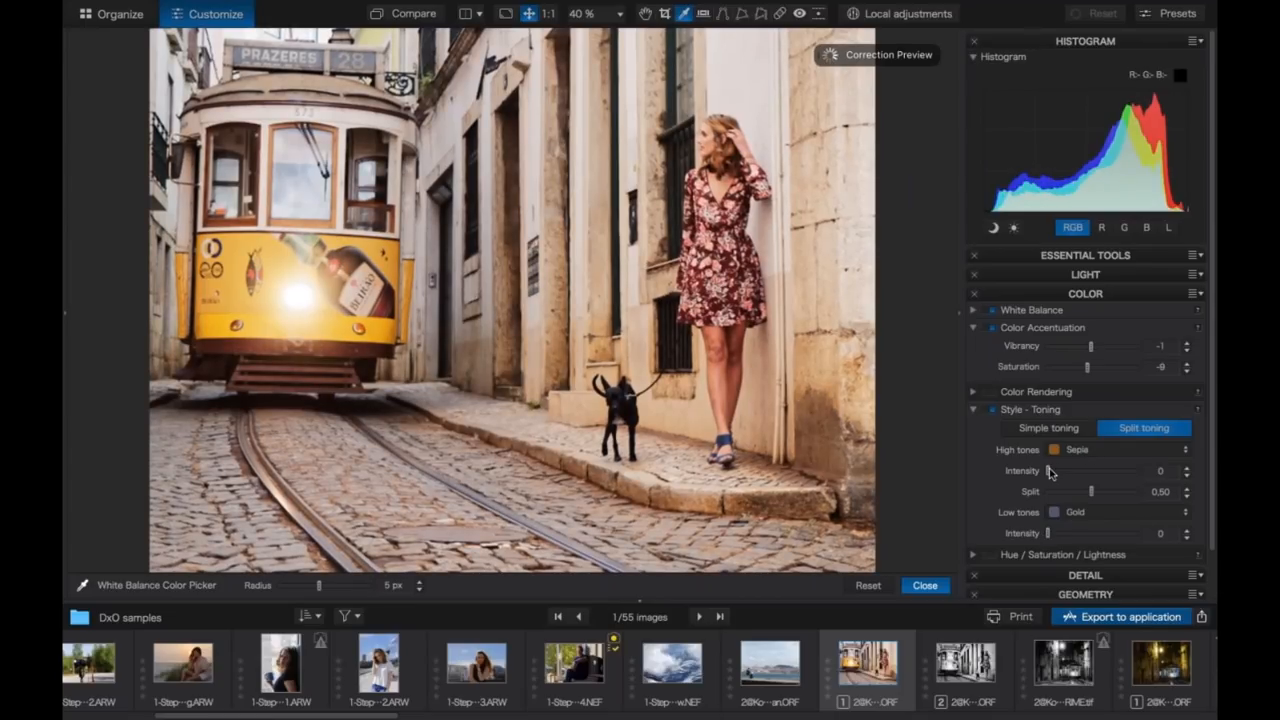
left_click_drag(1050, 468, 1055, 471)
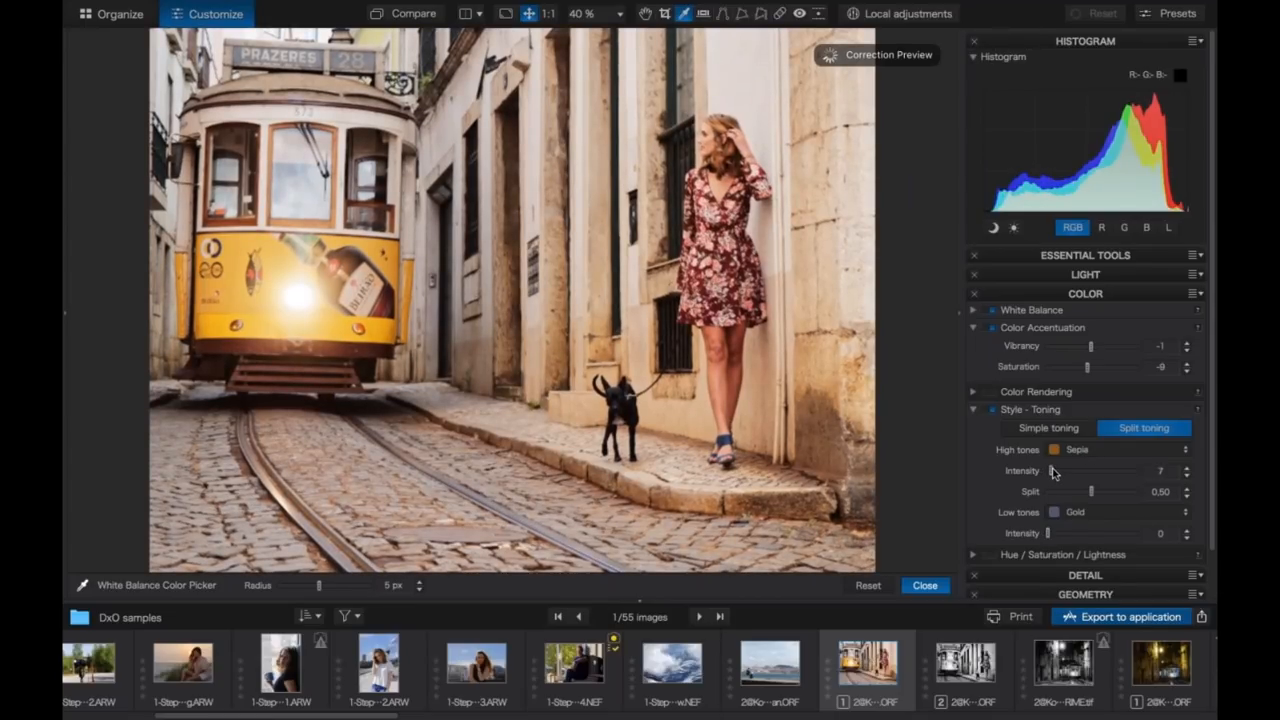
left_click_drag(1049, 535, 1062, 535)
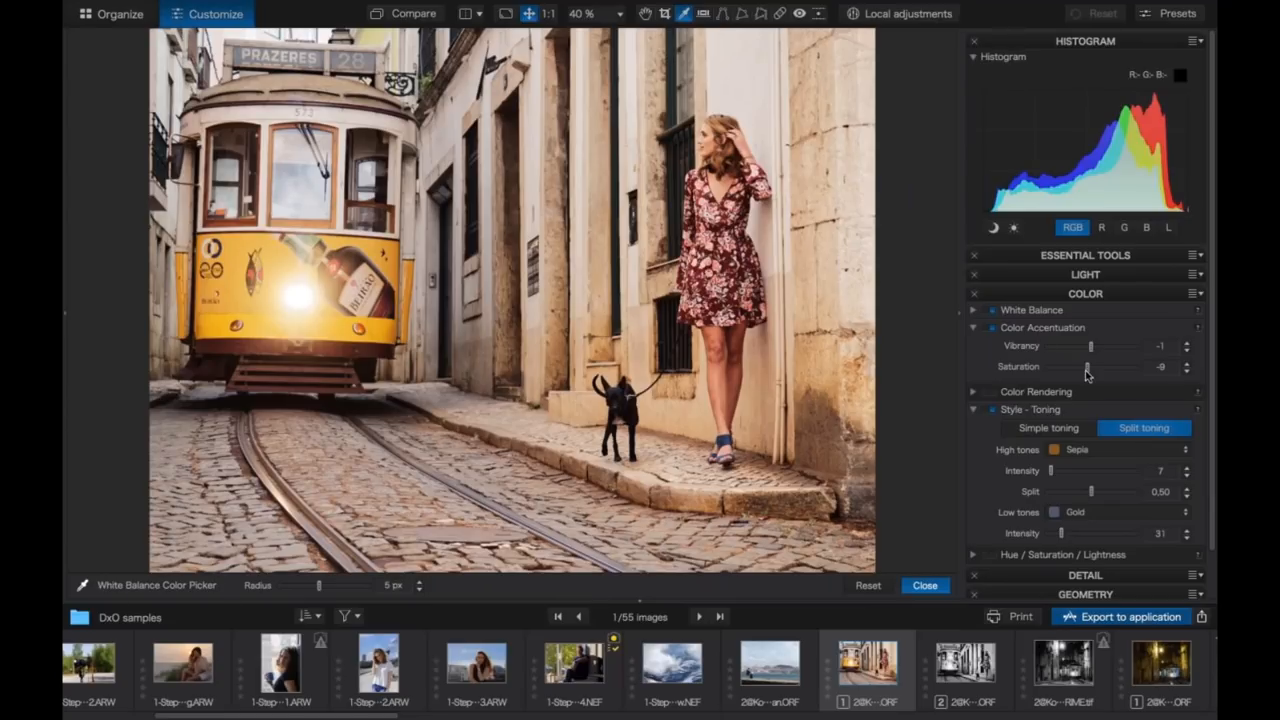
- Set the Color Accentuation saturation to -11, and enable Hue / Saturation / Lightness with the Master channel's saturation at 1
left_click_drag(1088, 372, 1088, 373)
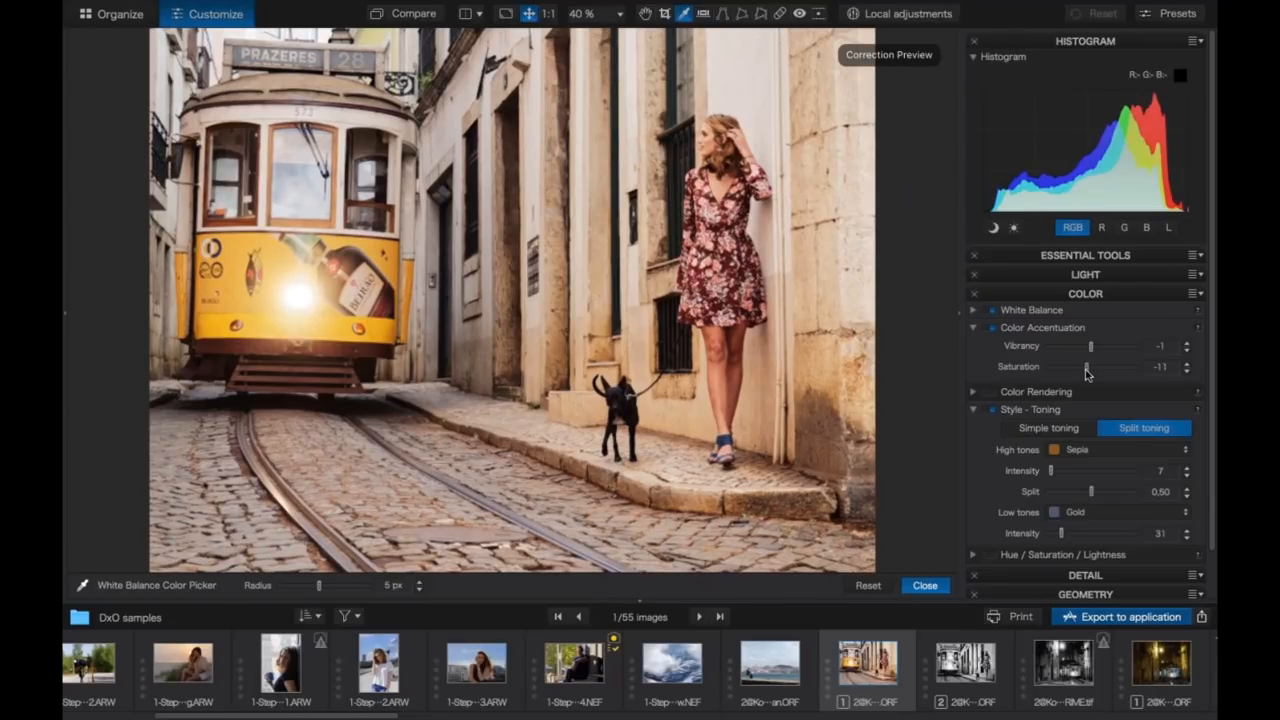
left_click(972, 410)
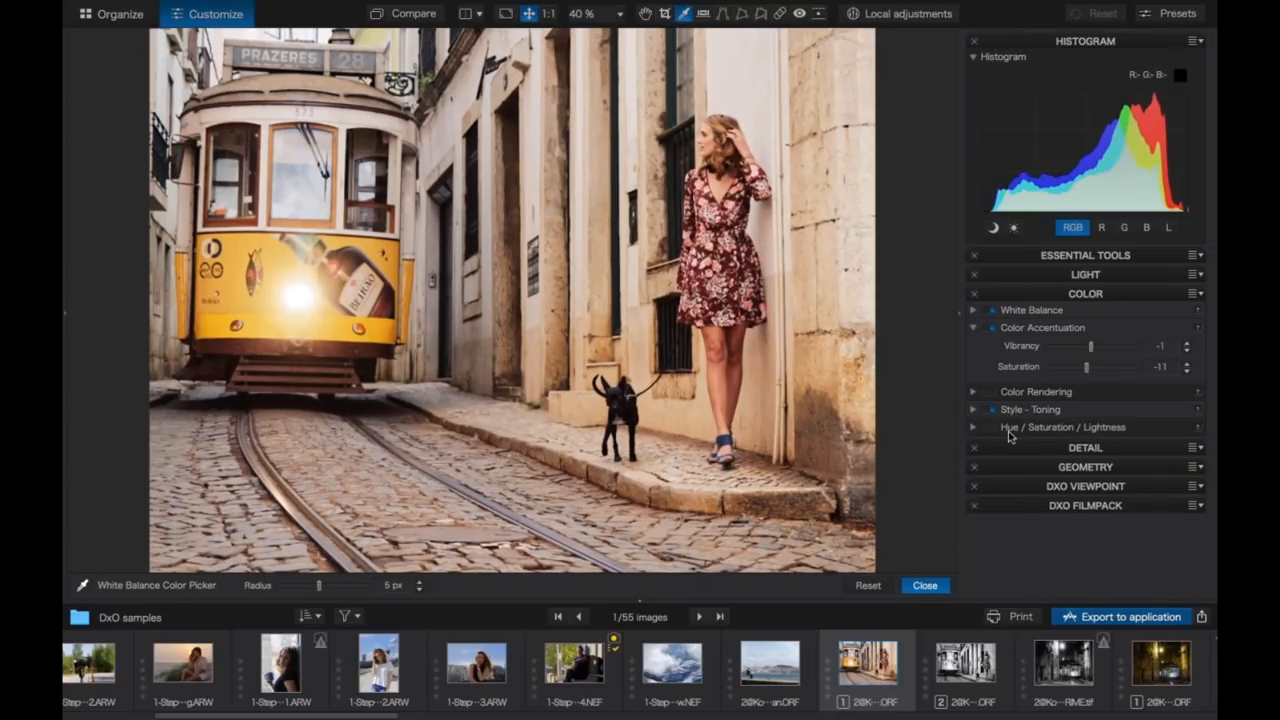
left_click(973, 427)
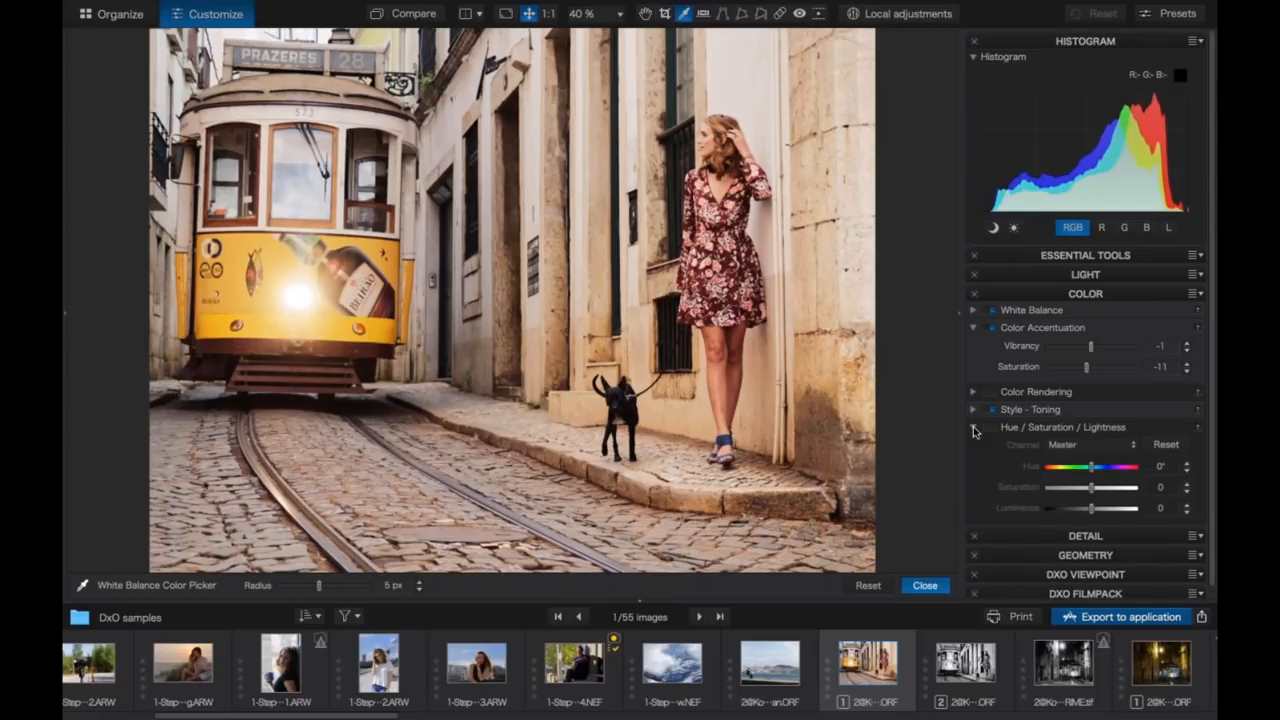
left_click(993, 430)
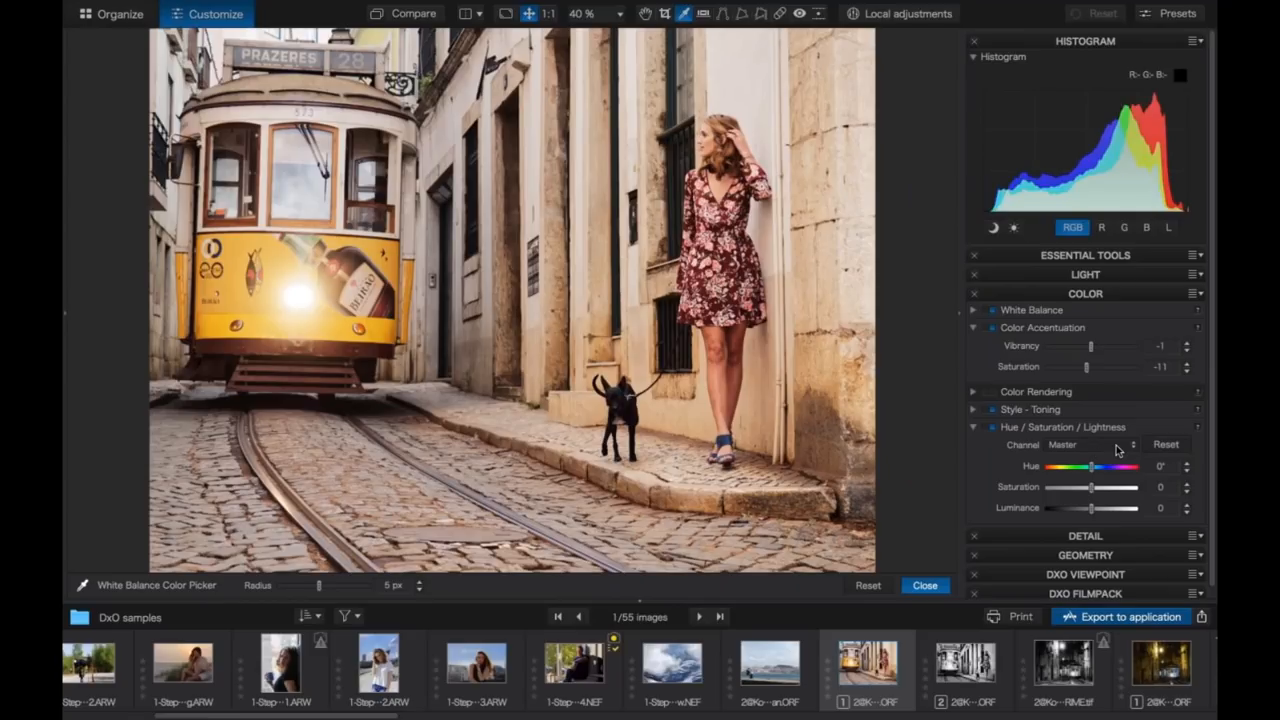
mouse_move(1092, 489)
left_mouse_down()
mouse_move(1082, 492)
mouse_move(1094, 490)
left_mouse_up()
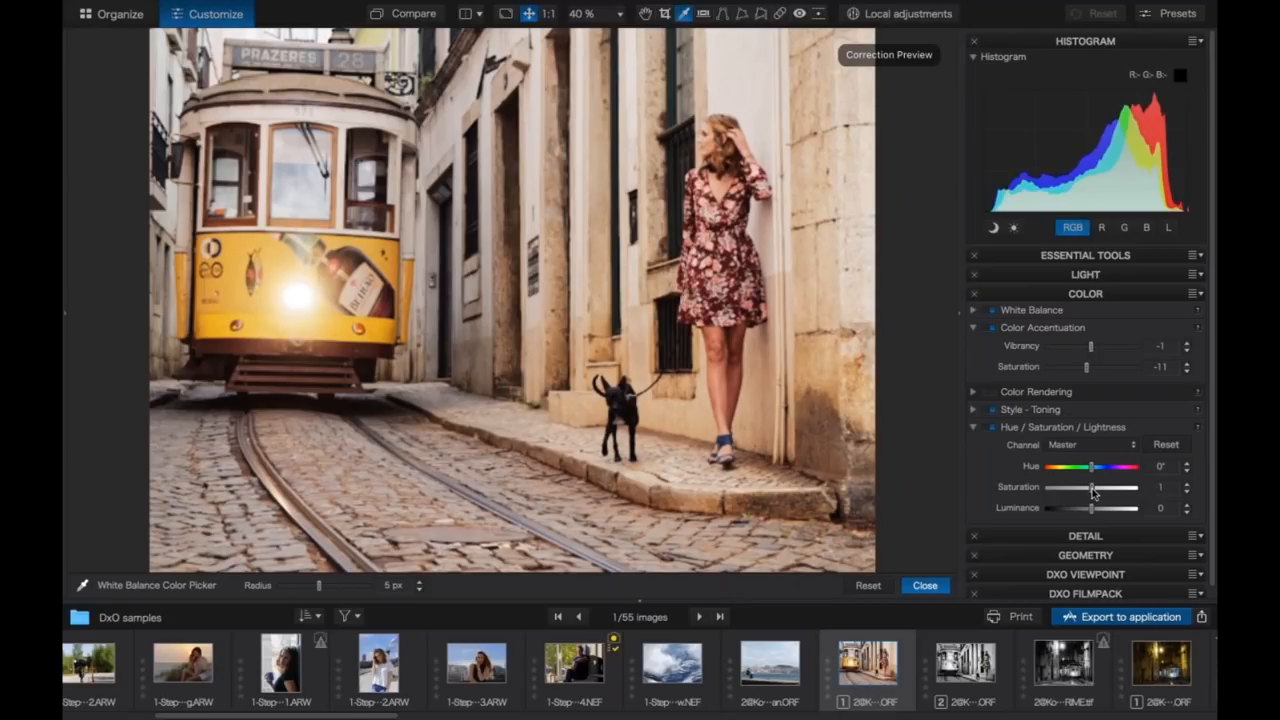
- Set the saturation of the Reds channel to -7
left_click(1084, 443)
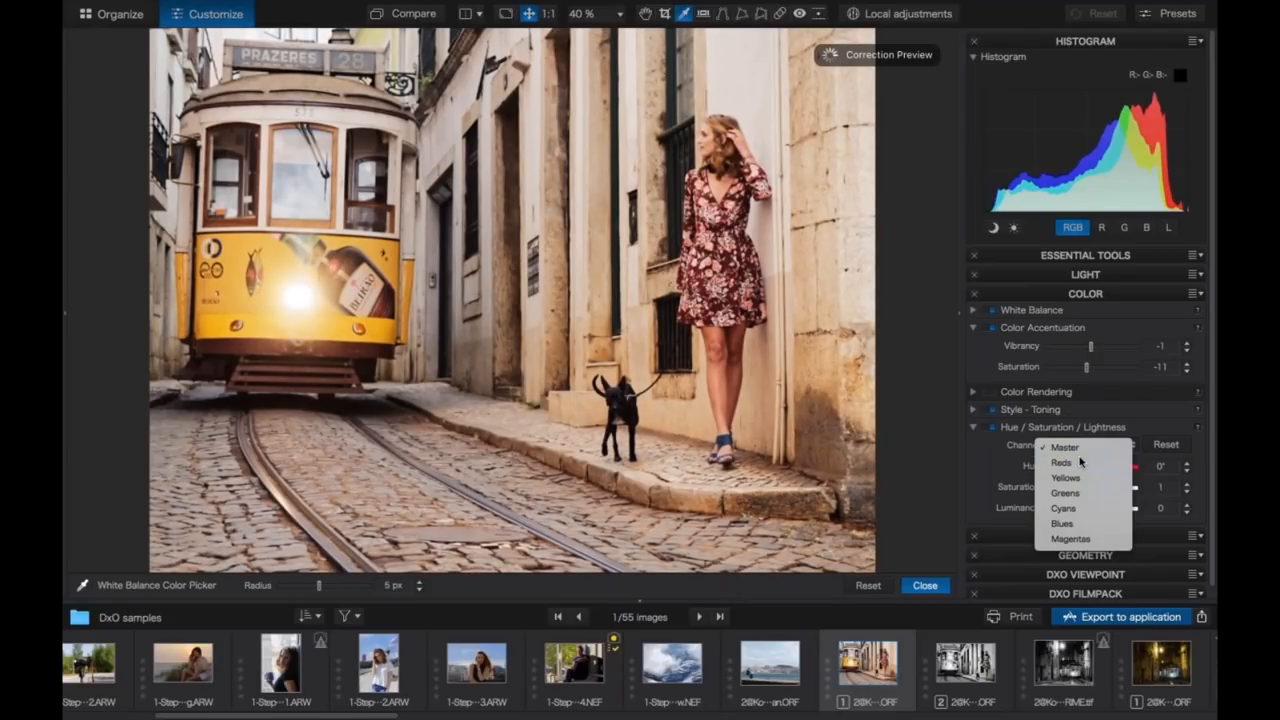
left_click(1075, 462)
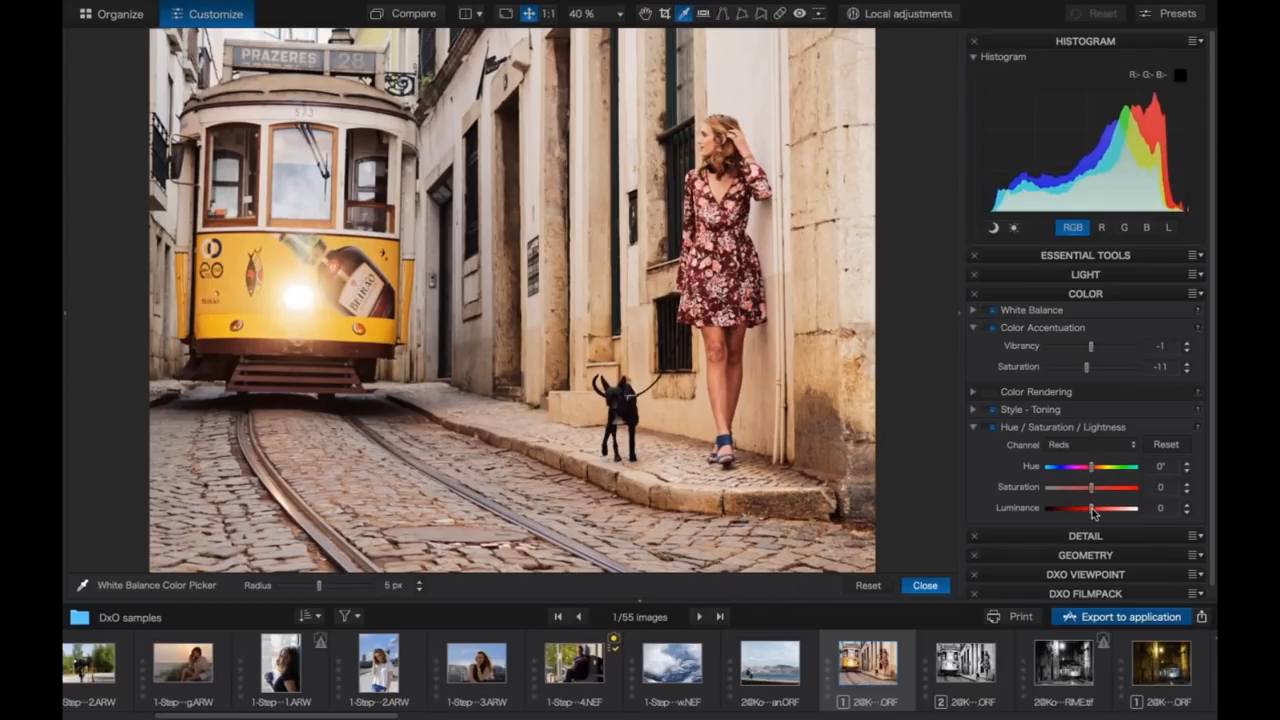
left_click_drag(1091, 490, 1090, 491)
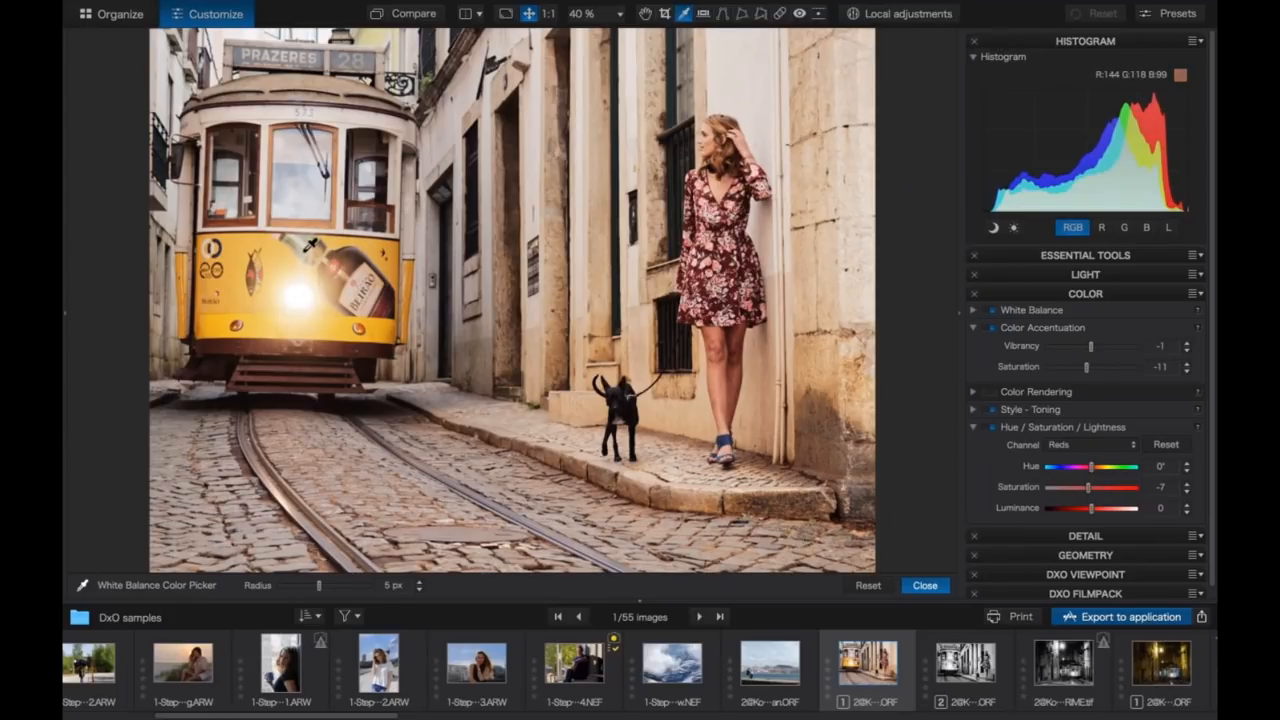
- Set the Yellows channel's hue to 1° and saturation to -10, and collapse the Hue / Saturation / Lightness settings
left_click(1134, 446)
left_click(1122, 464)
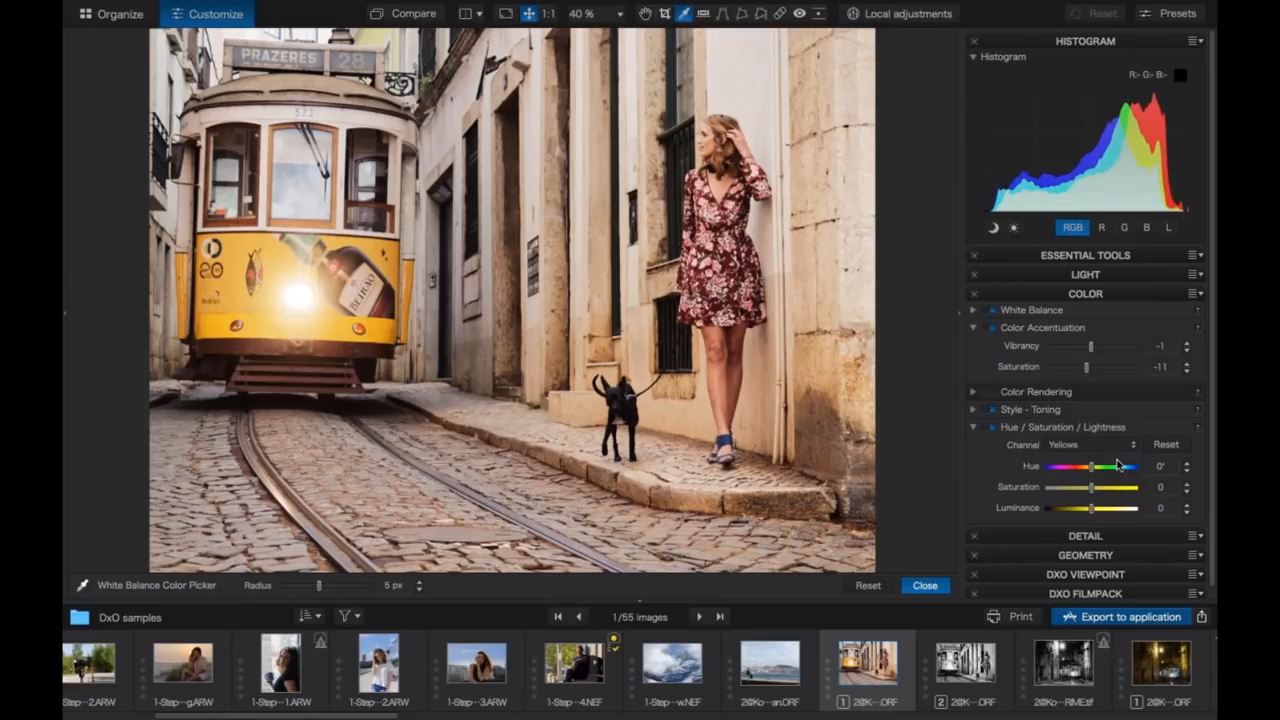
left_click_drag(1094, 472, 1093, 468)
left_click(1187, 471)
left_click(1187, 472)
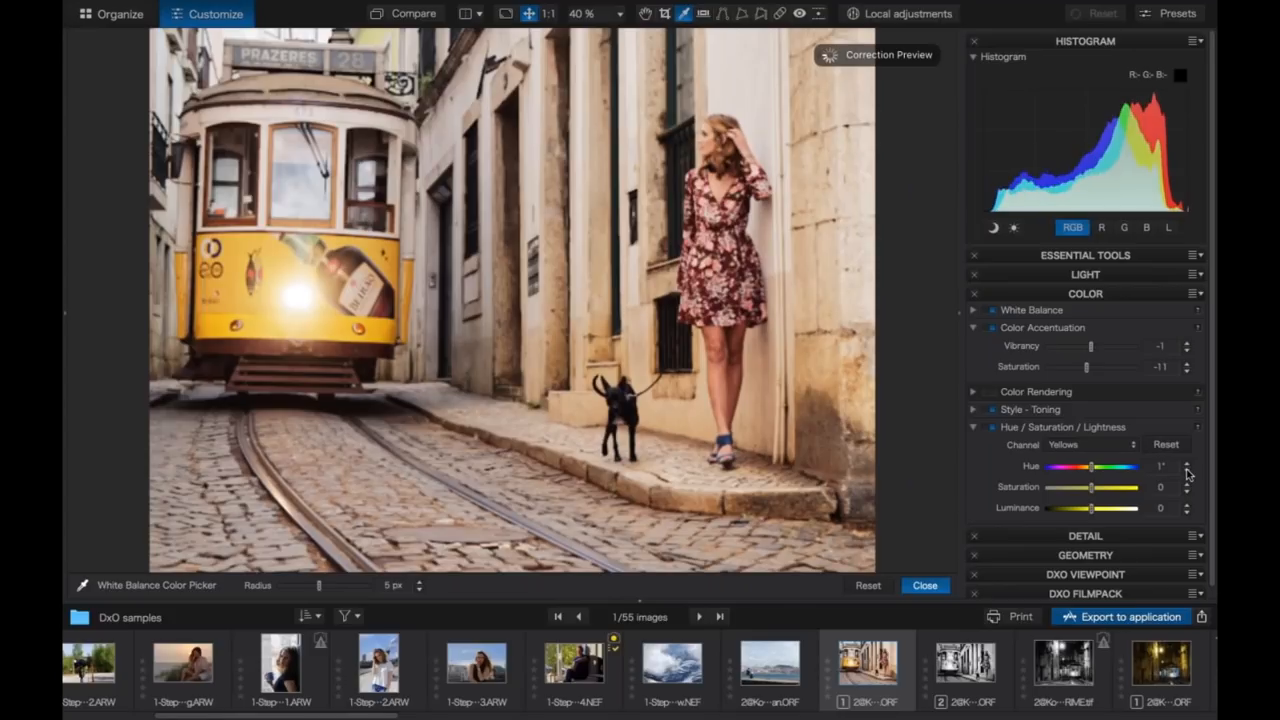
mouse_move(1092, 490)
left_mouse_down()
mouse_move(1110, 492)
mouse_move(1076, 500)
mouse_move(1089, 500)
left_mouse_up()
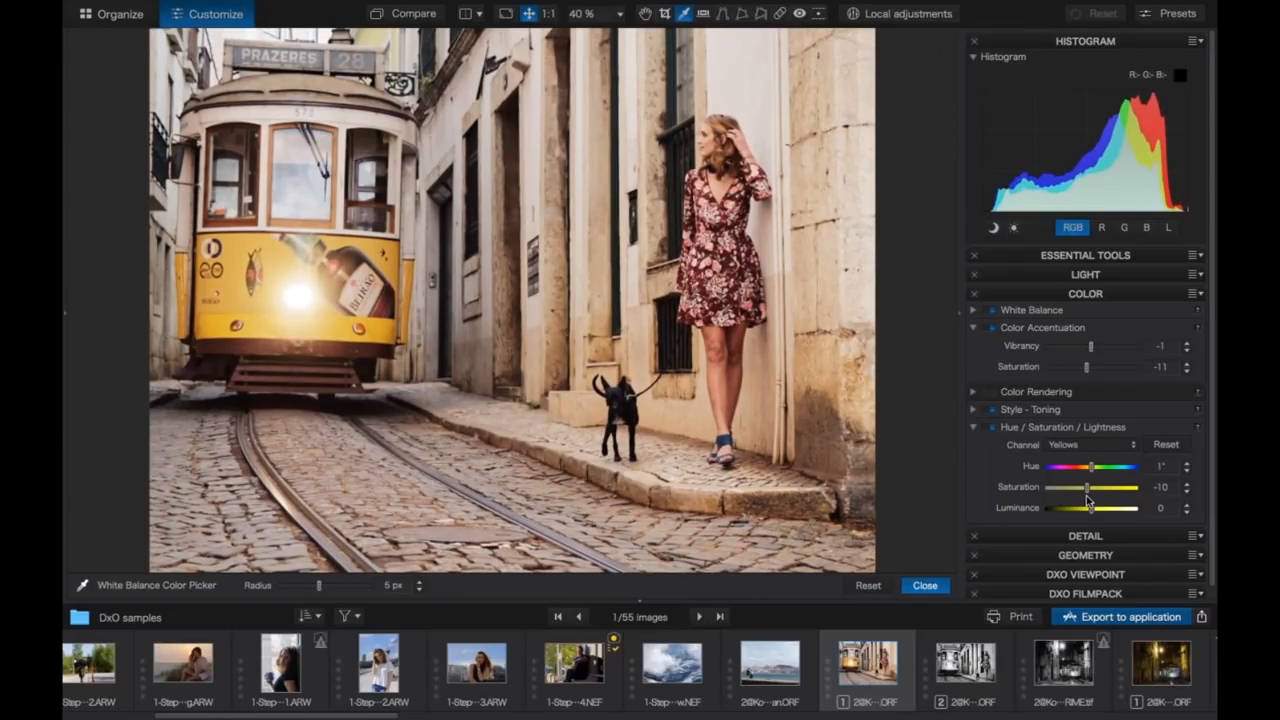
left_click(975, 427)
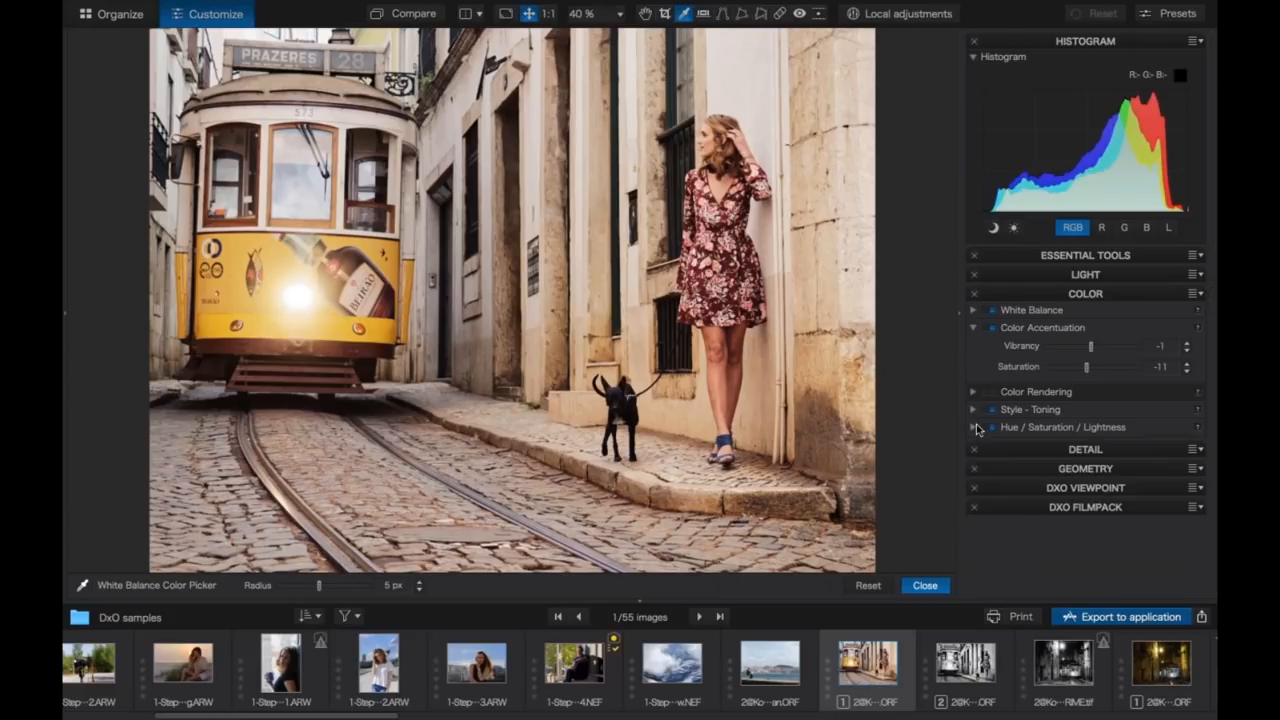
- Expand the Detail corrections and check the photo's EXIF camera and lens information
left_click(1083, 448)
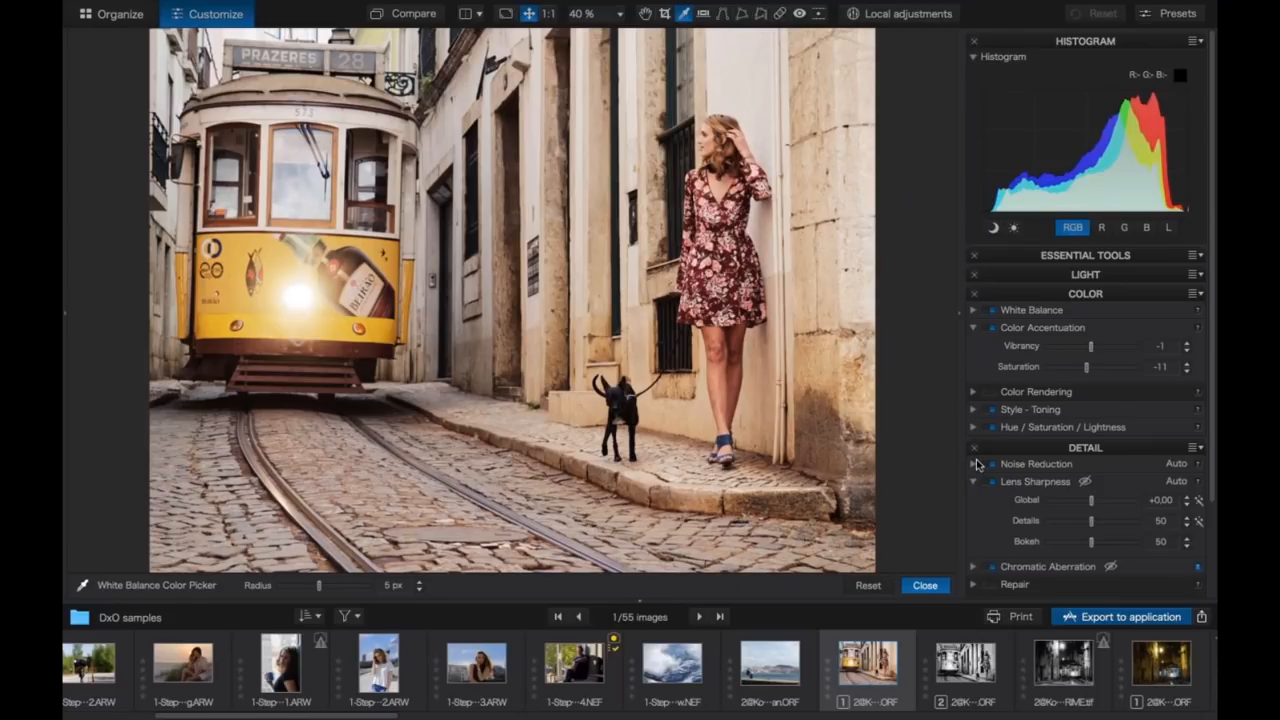
left_click(66, 316)
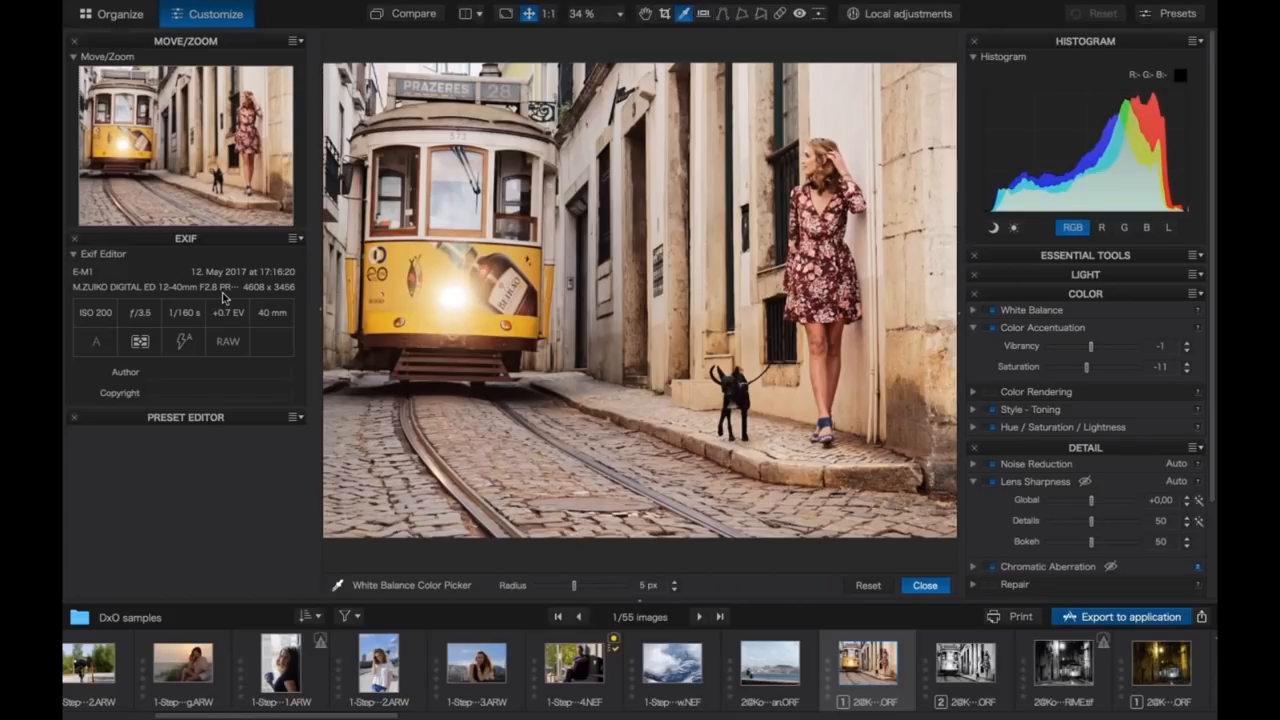
left_click(318, 311)
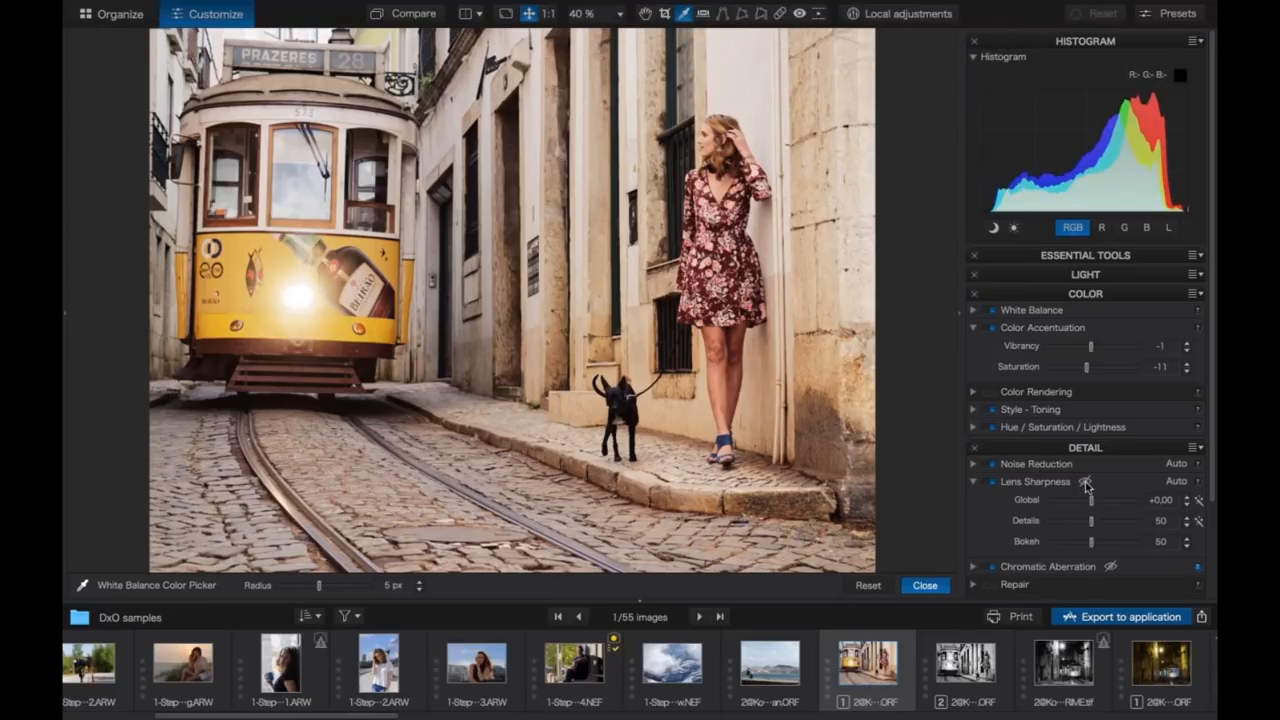
- Set the Lens Sharpness Details to 55 while viewing the woman at 100%, and collapse the Lens Sharpness settings
mouse_move(1087, 485)
left_click(548, 14)
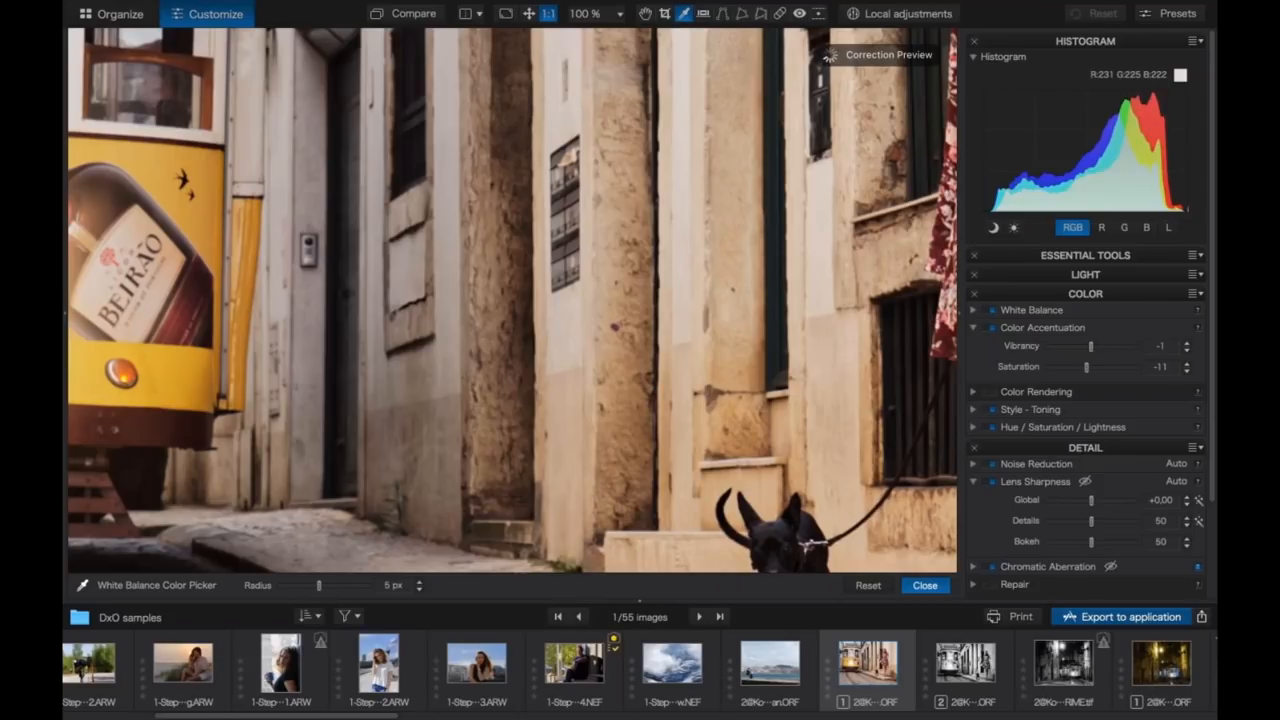
left_click(645, 14)
left_click_drag(715, 291, 379, 469)
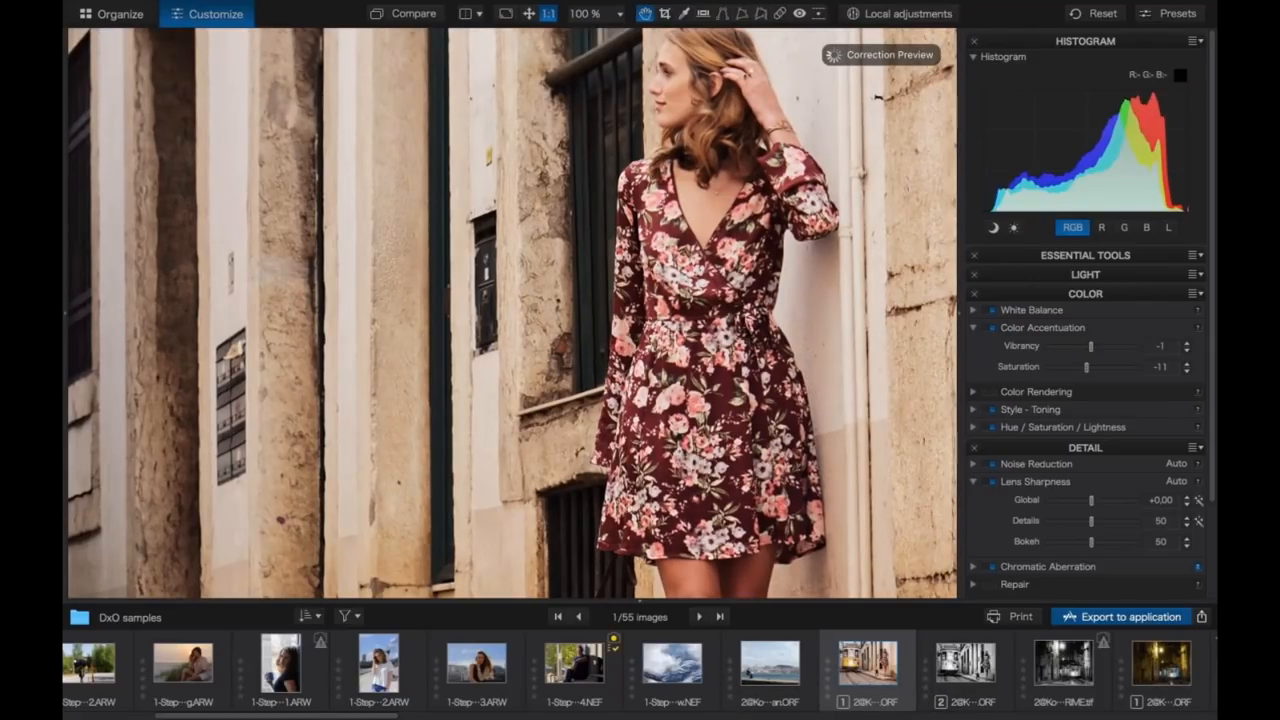
left_click_drag(1092, 525, 1097, 524)
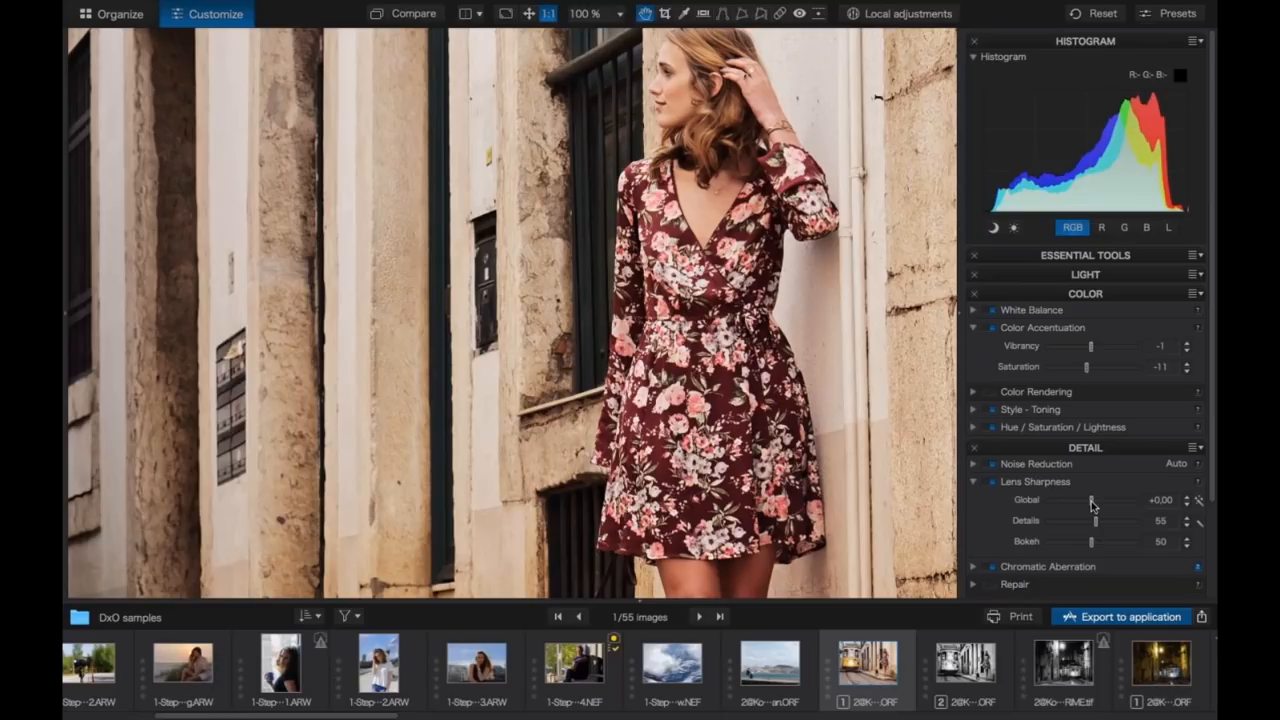
left_click(973, 481)
- Examine the Chromatic Aberration settings and the area around the woman's dress
left_click(973, 501)
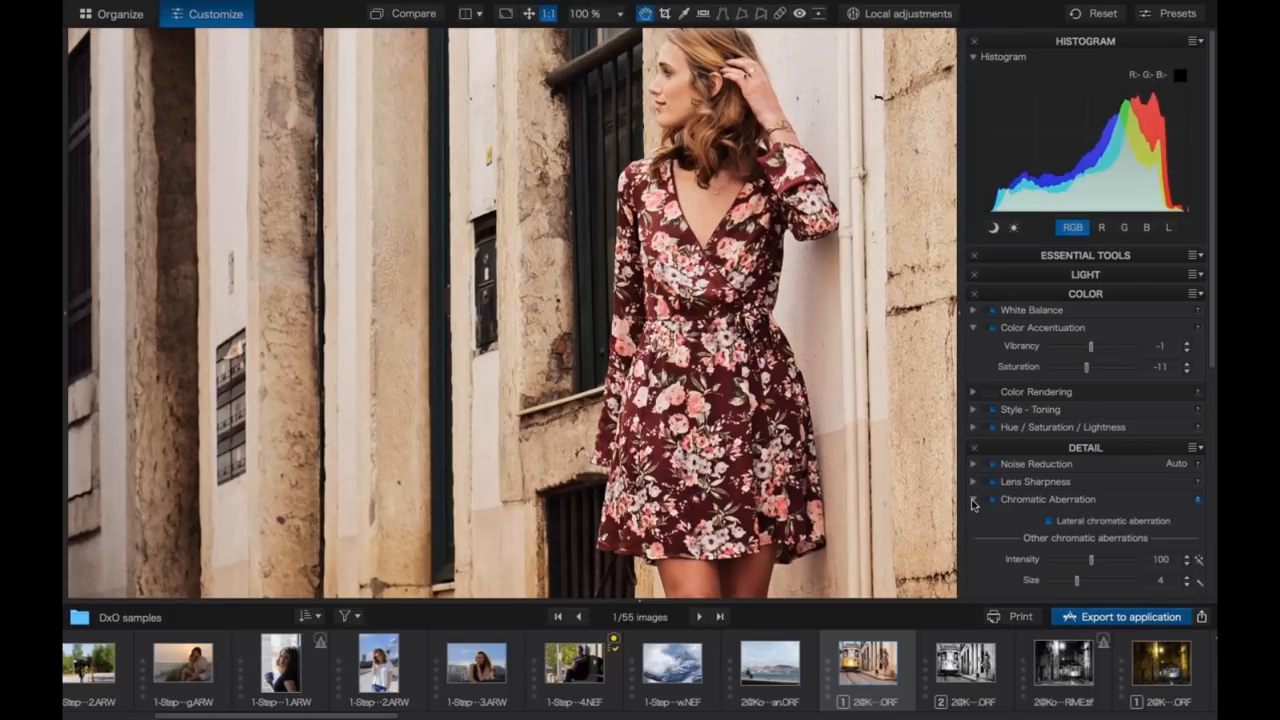
left_click_drag(816, 420, 815, 315)
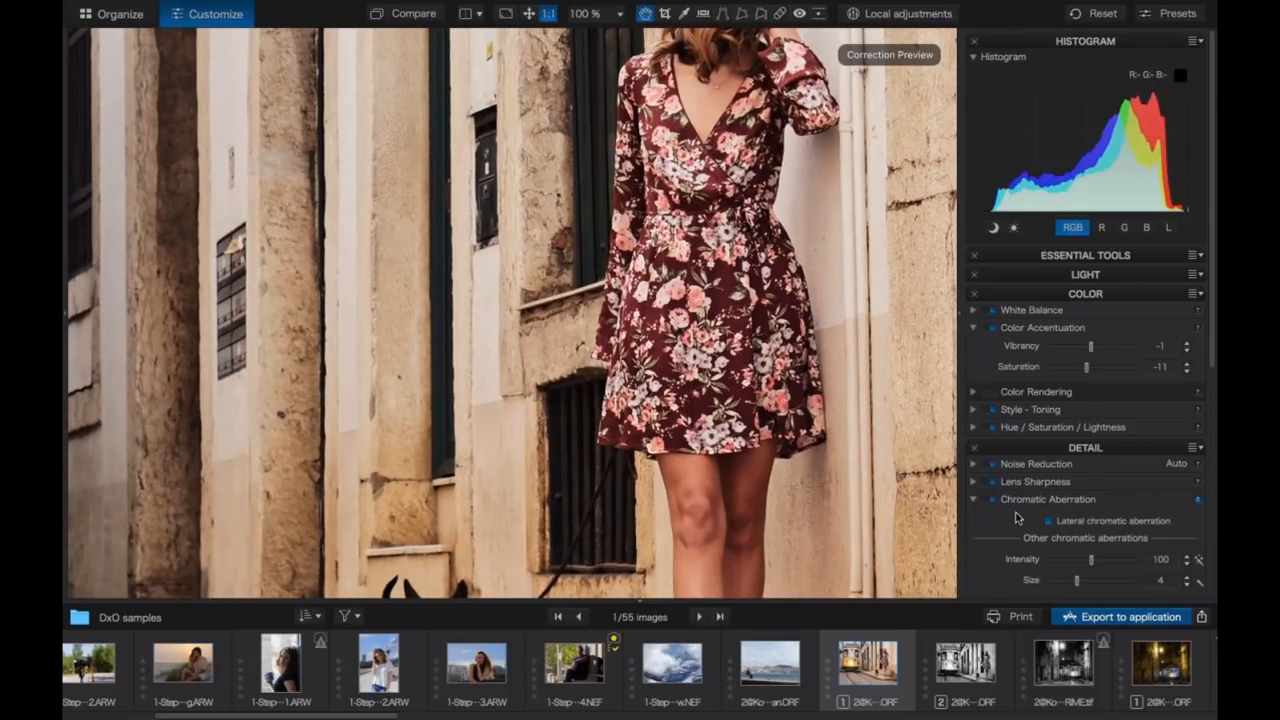
left_click(1049, 500)
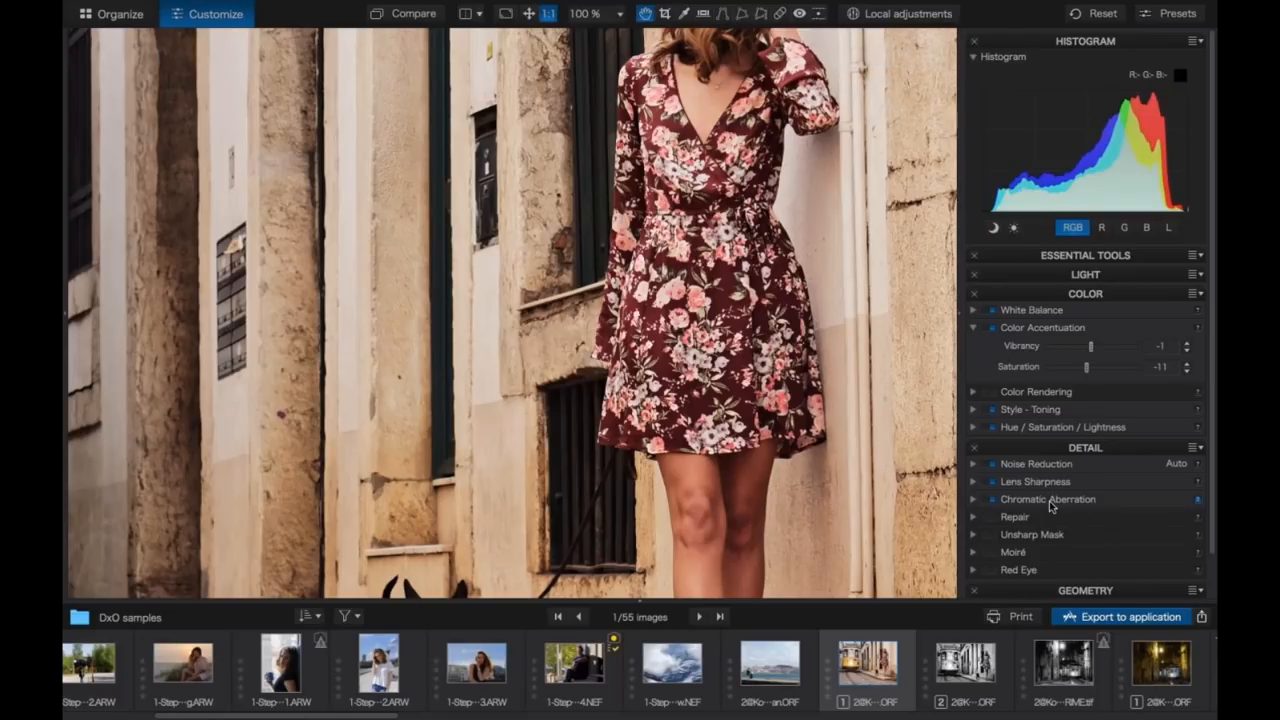
- Retouch the small blemishes on the woman's lower legs with the Repair tool at size 12
left_click(974, 517)
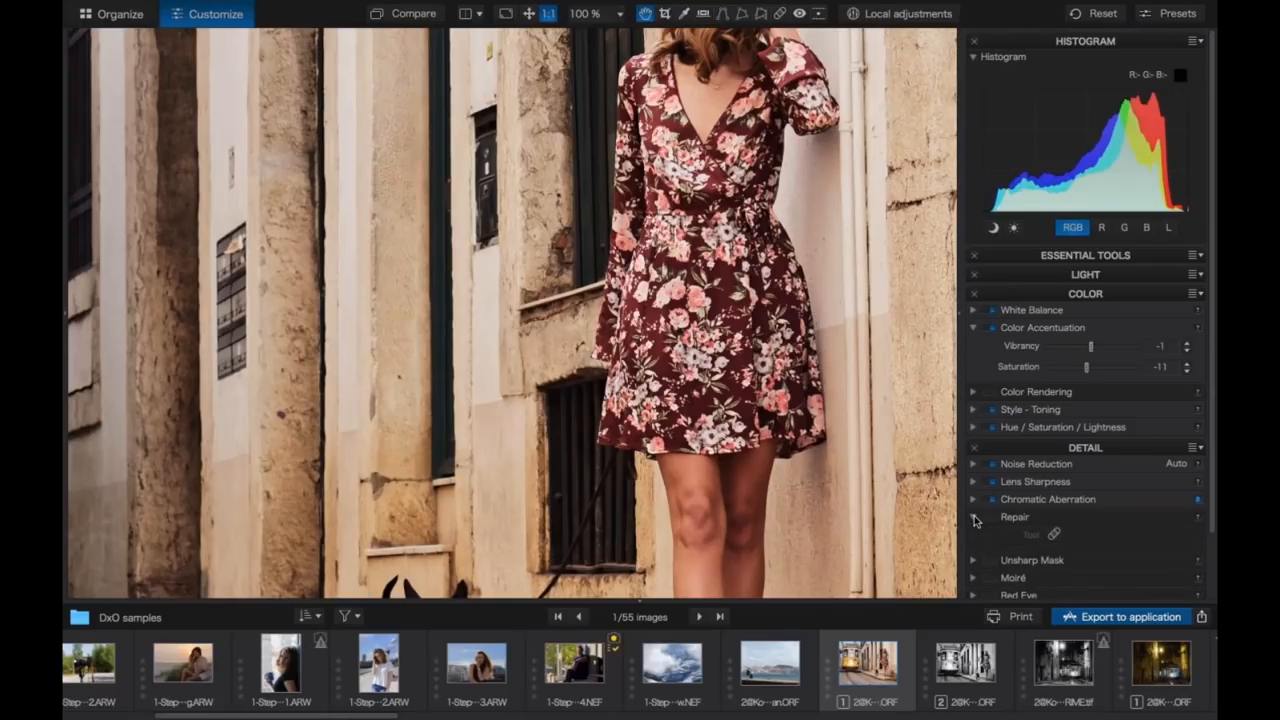
scroll(873, 472, "down", 3)
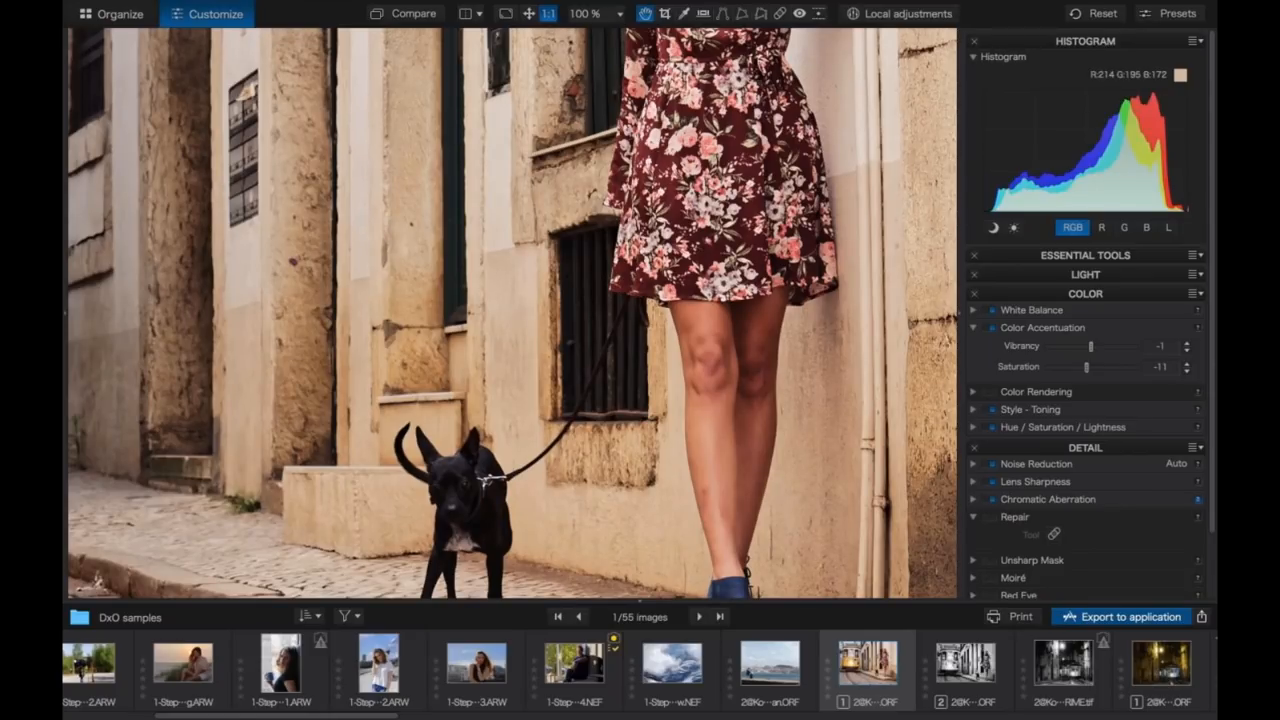
left_click(1076, 298)
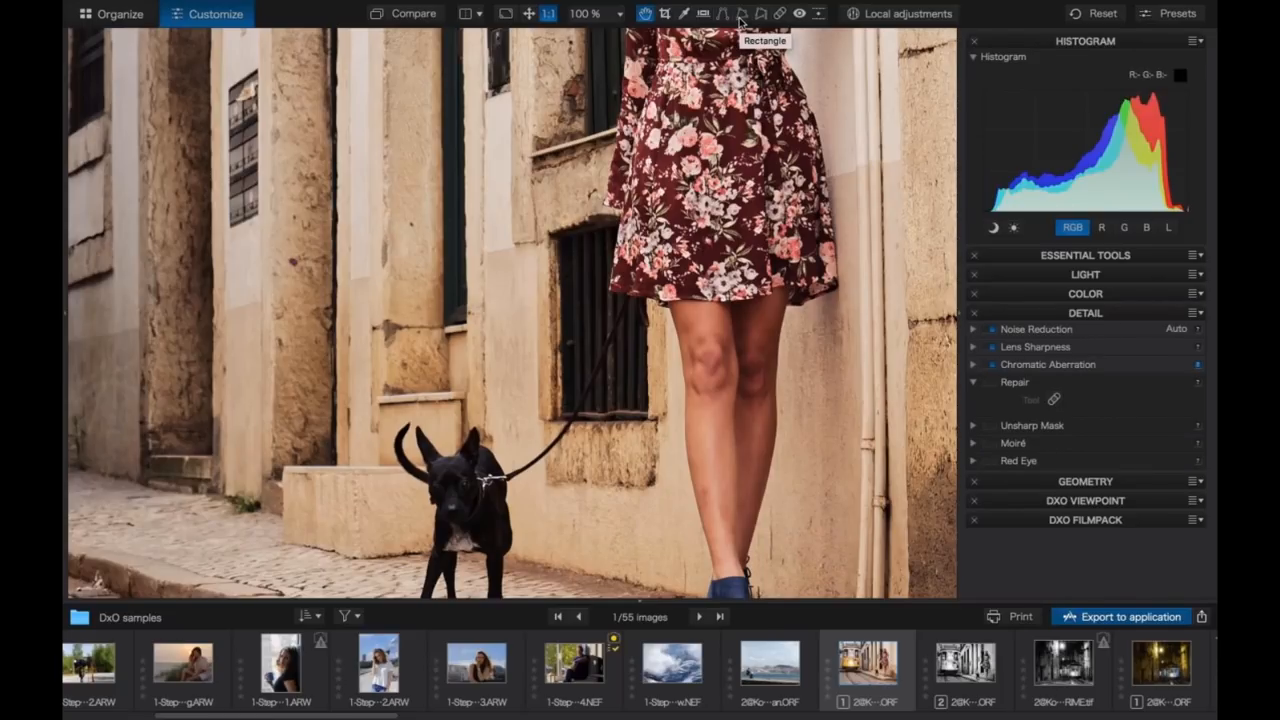
left_click(779, 17)
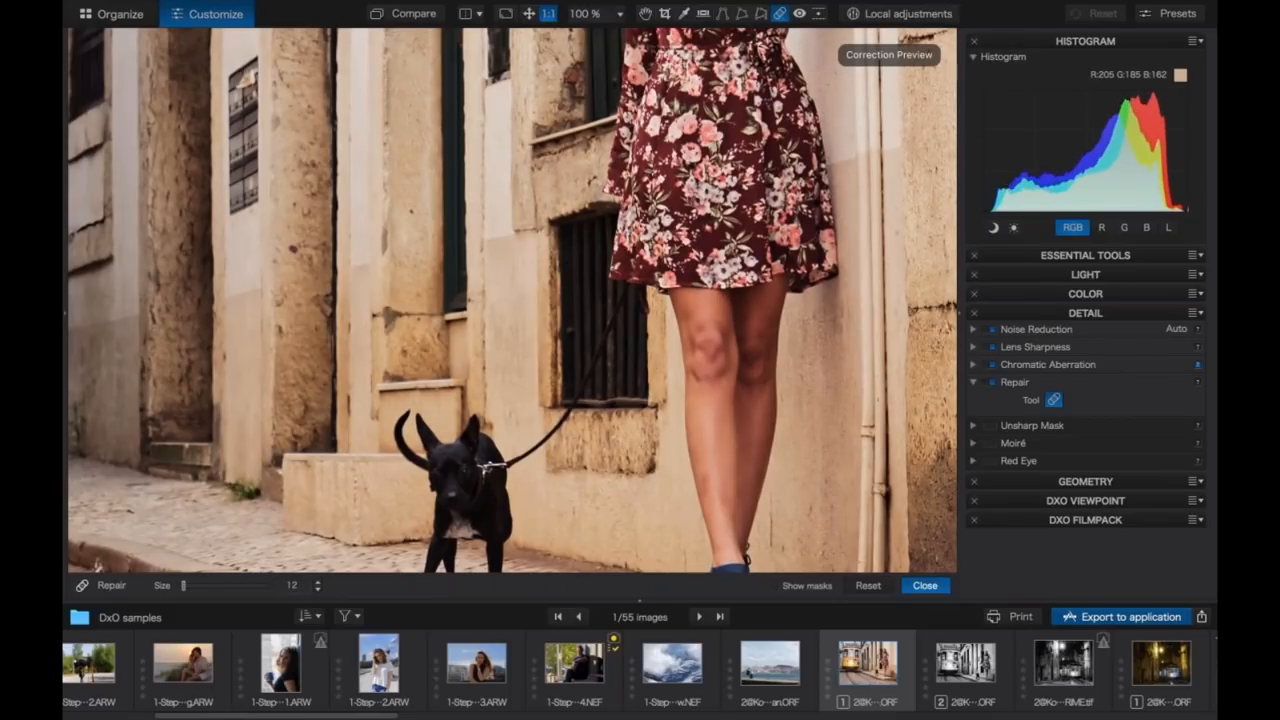
left_click_drag(706, 475, 707, 491)
left_click_drag(722, 504, 725, 507)
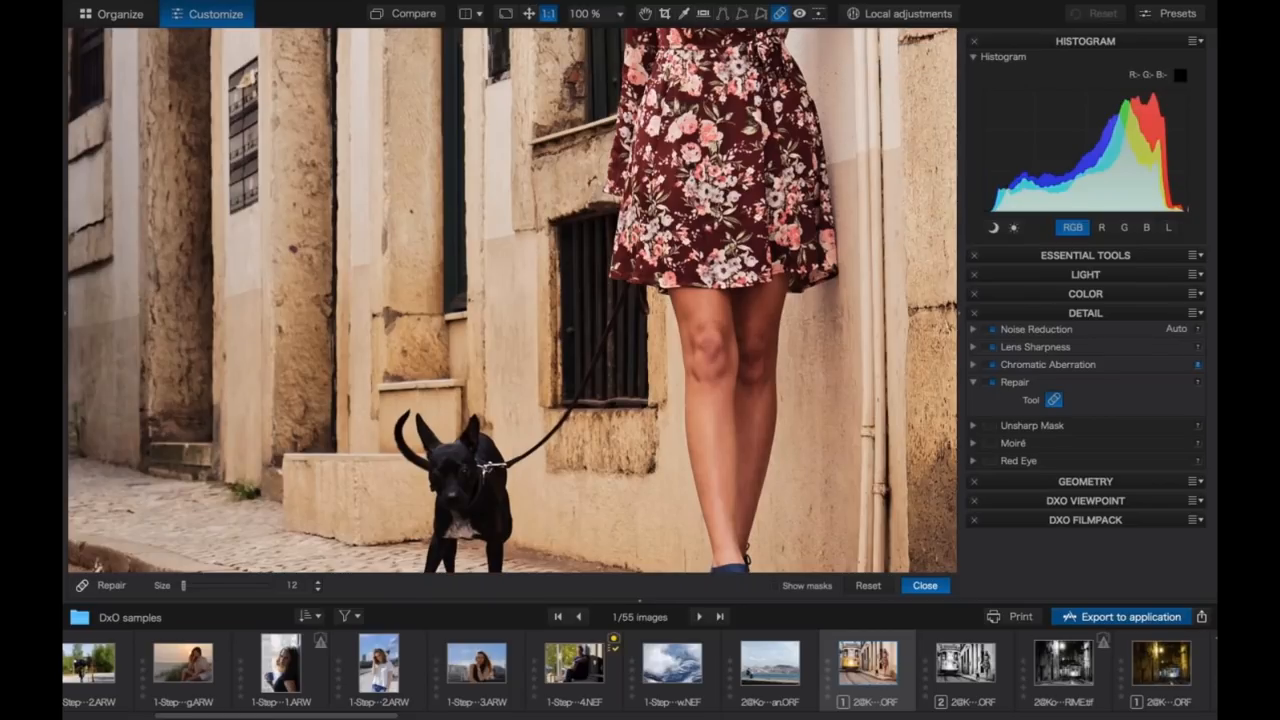
left_click(924, 586)
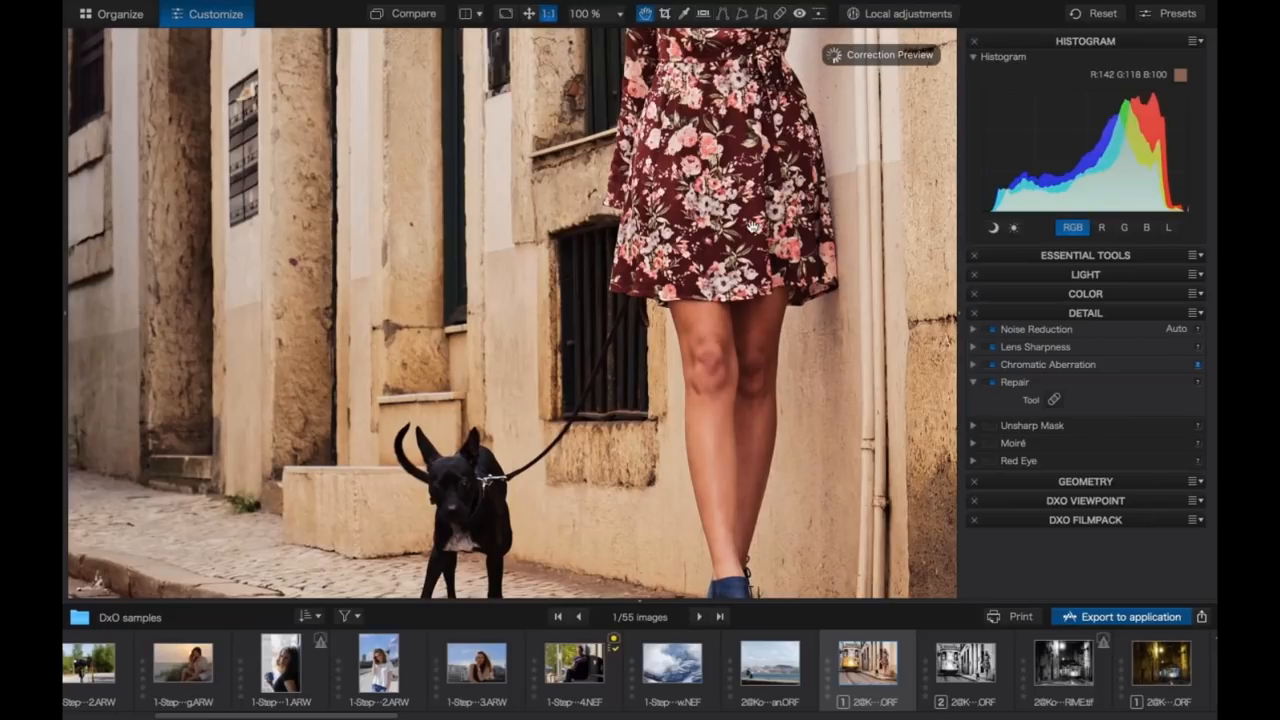
- Collapse the Detail corrections and enable the automatic Horizon correction under Geometry for the whole photo
left_click(529, 14)
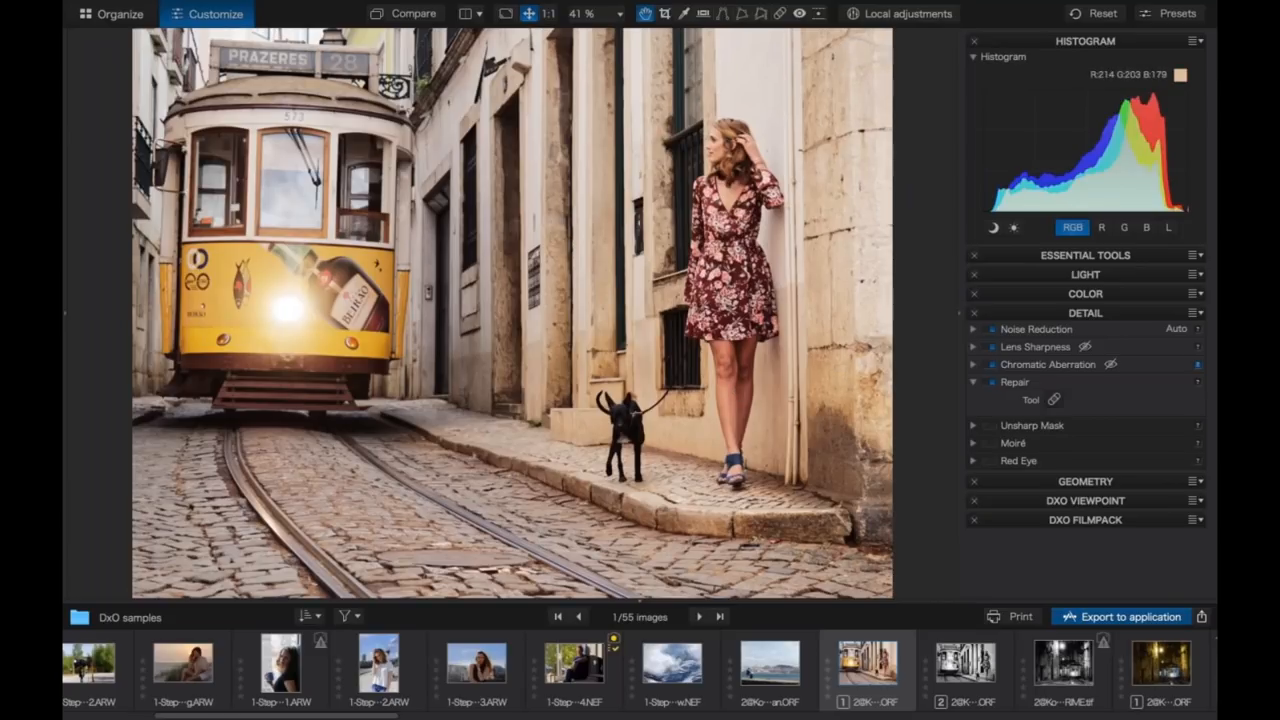
left_click(1087, 314)
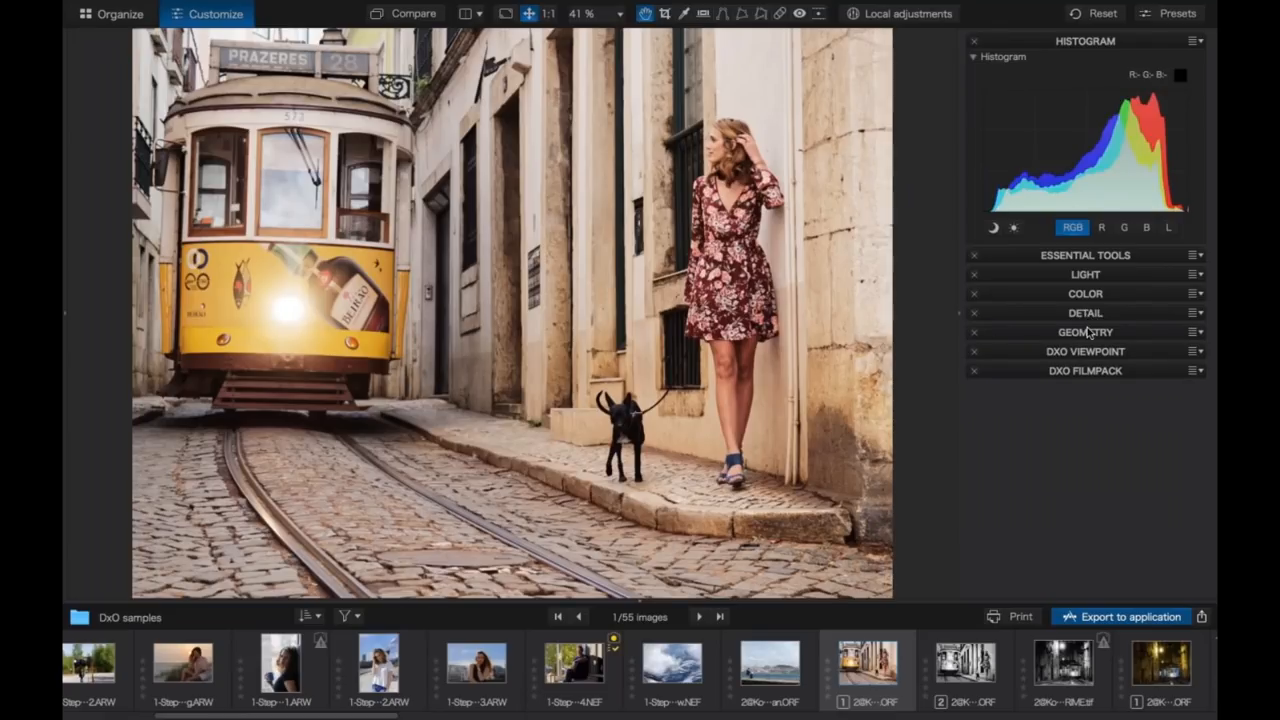
left_click(1087, 333)
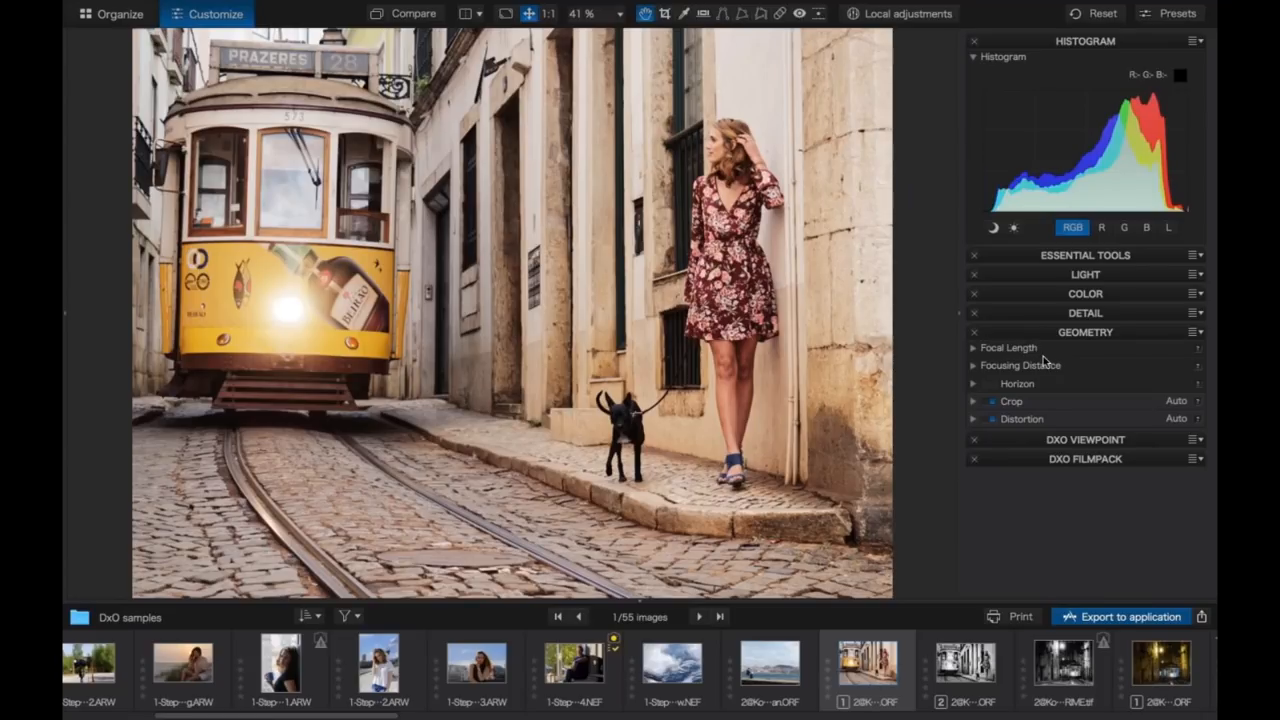
left_click(973, 386)
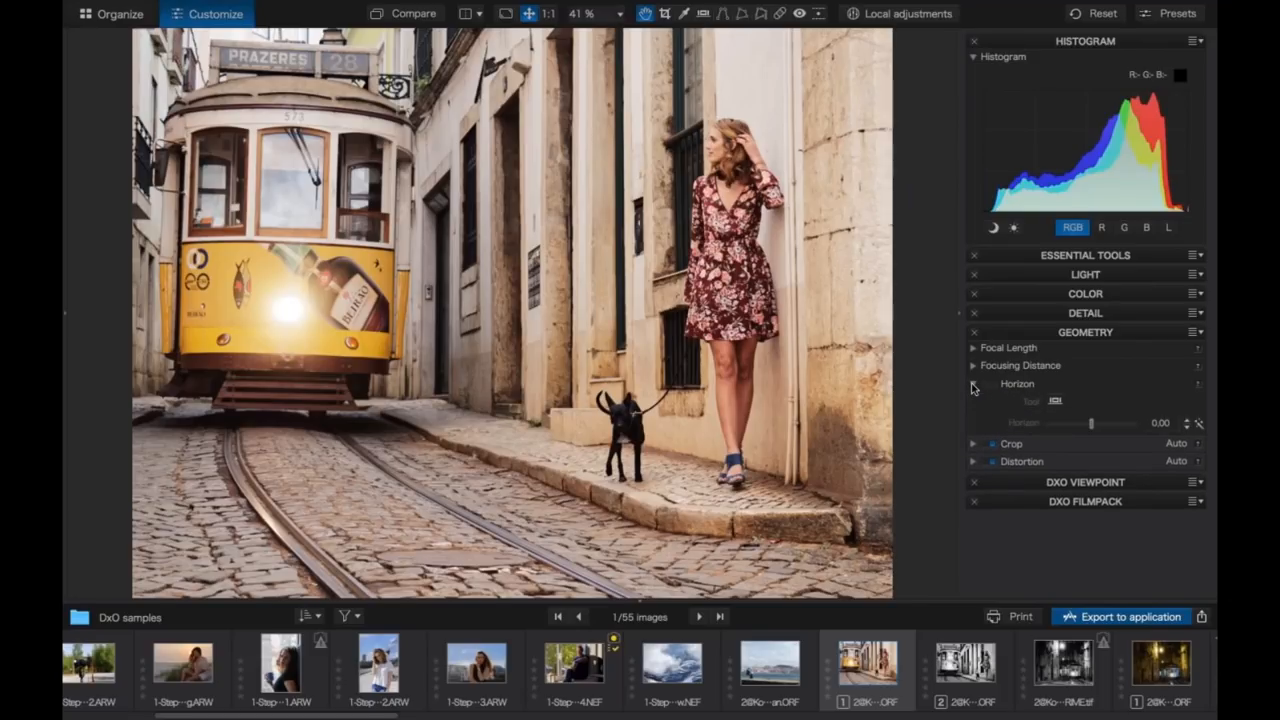
left_click(1199, 425)
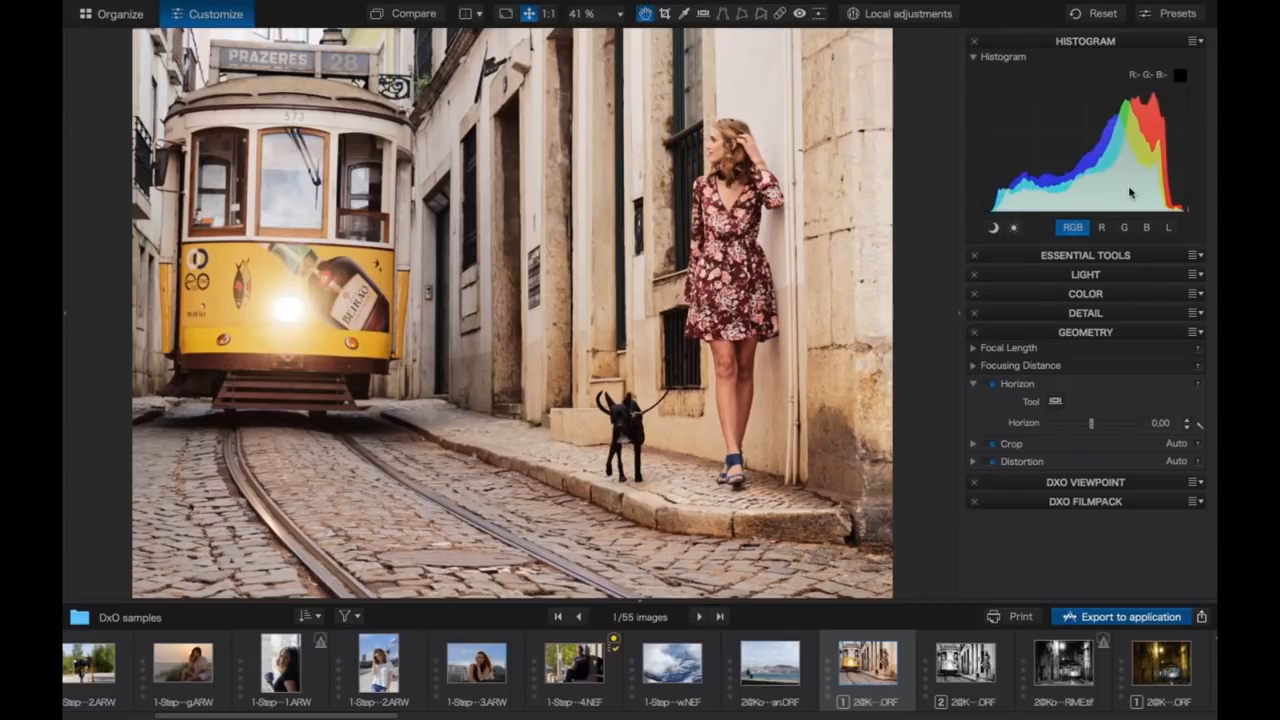
- Try the Horizon line tool and set the Horizon correction to 0.58 to straighten the tram photo
left_click(1055, 402)
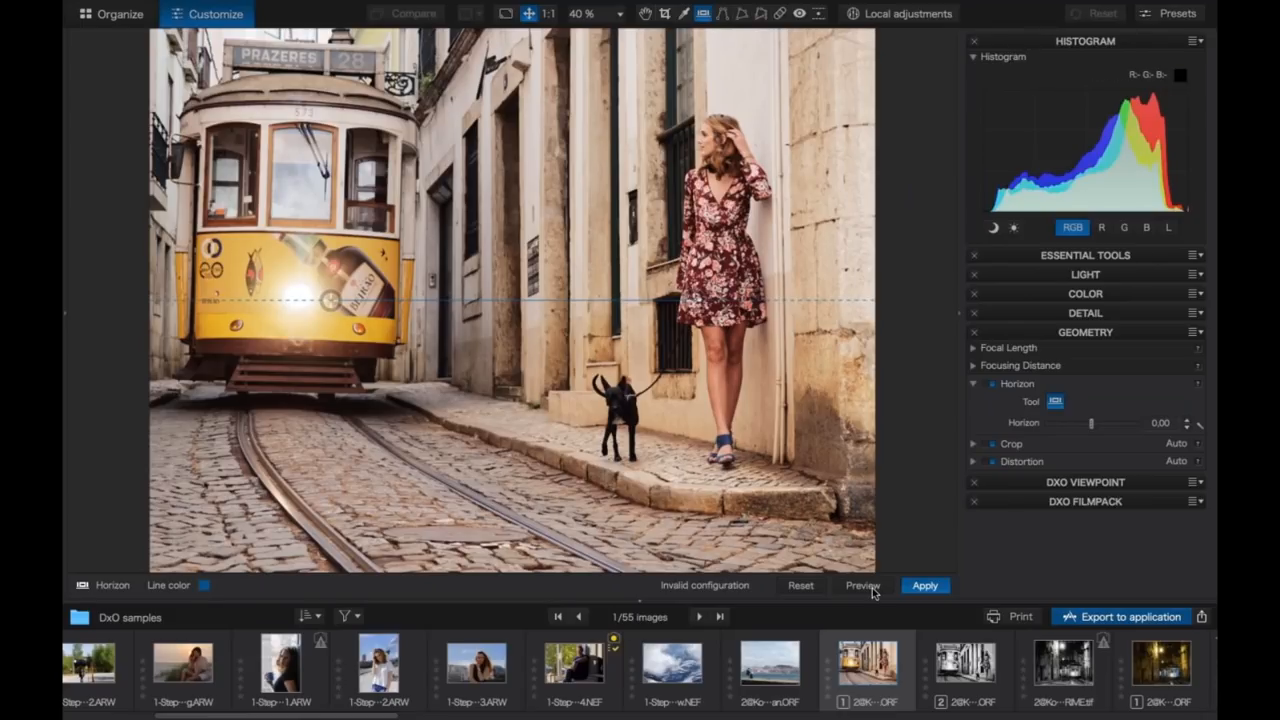
left_click(925, 586)
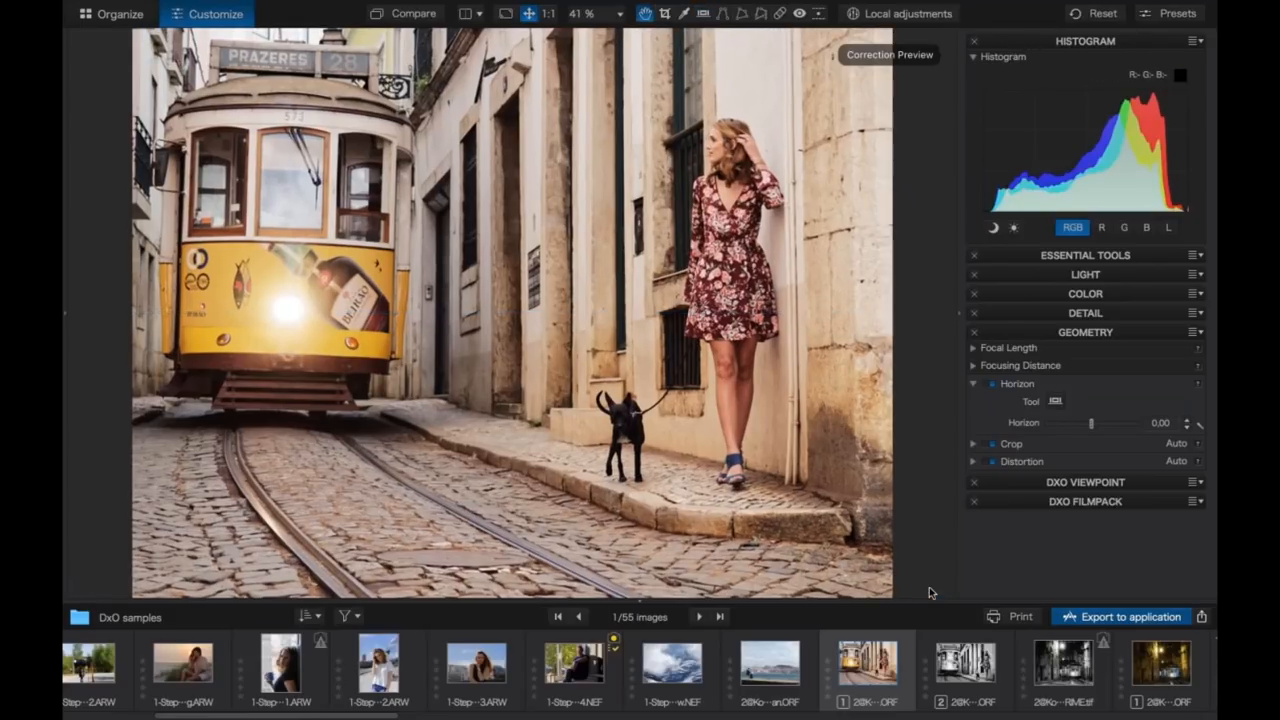
left_click(1092, 424)
left_click_drag(1094, 423, 1096, 424)
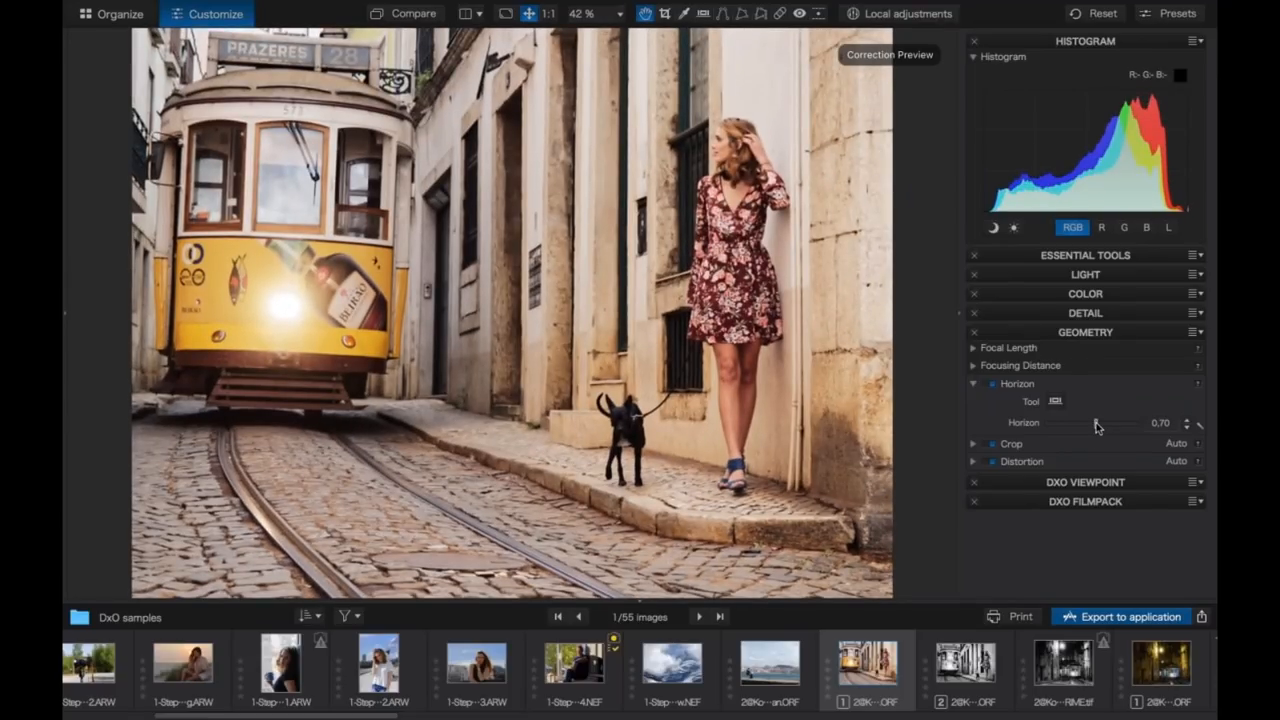
left_click_drag(1097, 424, 1096, 425)
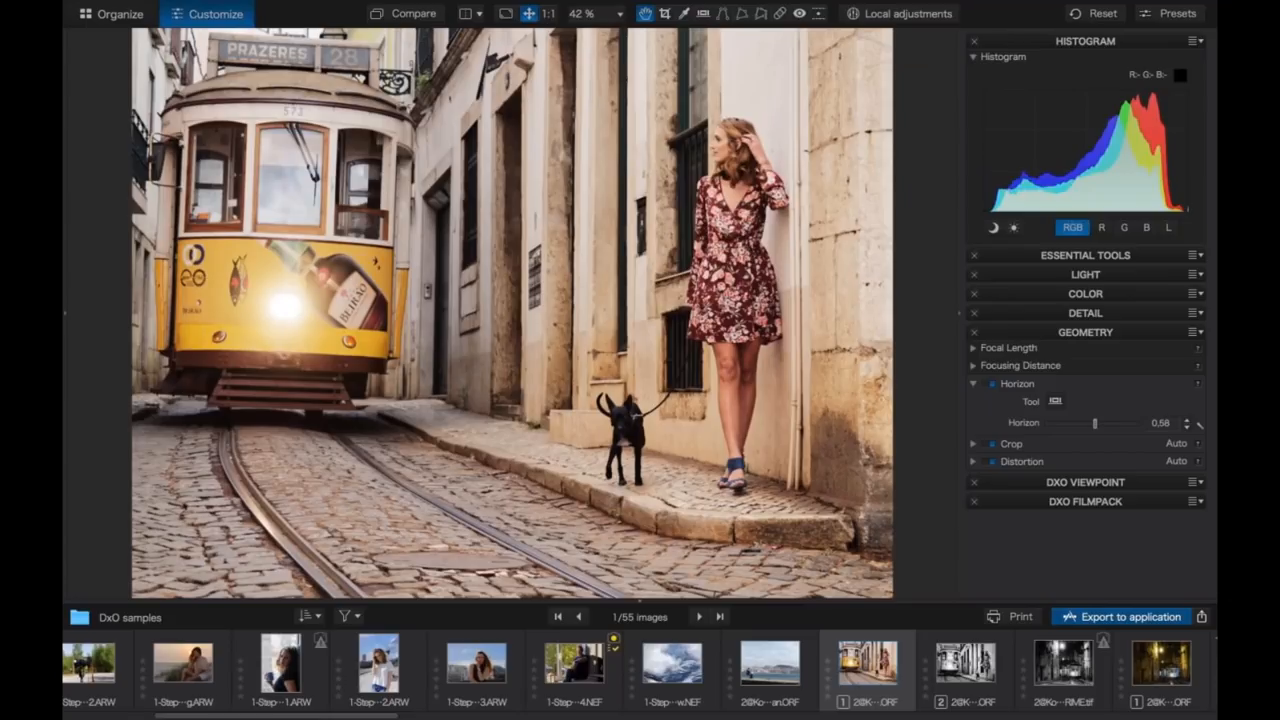
- Crop the photo manually in its original aspect ratio, trimming the wall beside the woman and the foreground cobblestones
left_click(974, 444)
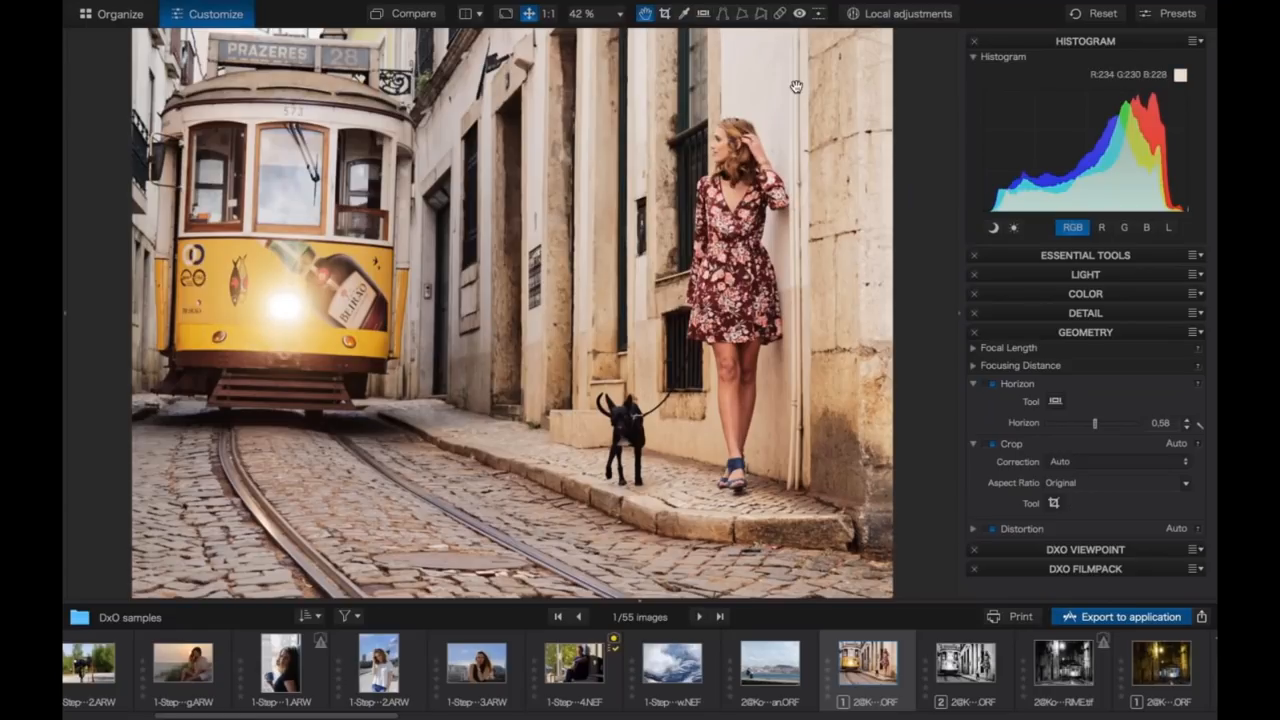
left_click(665, 13)
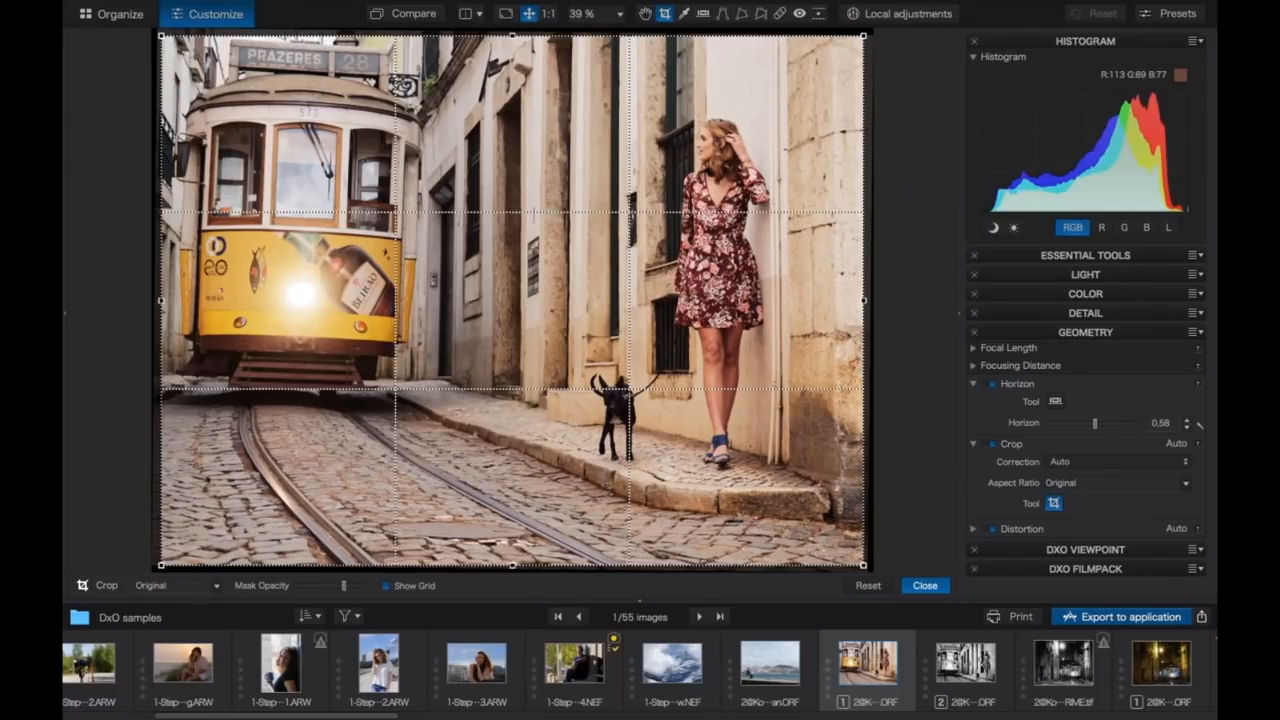
left_click_drag(862, 523, 838, 523)
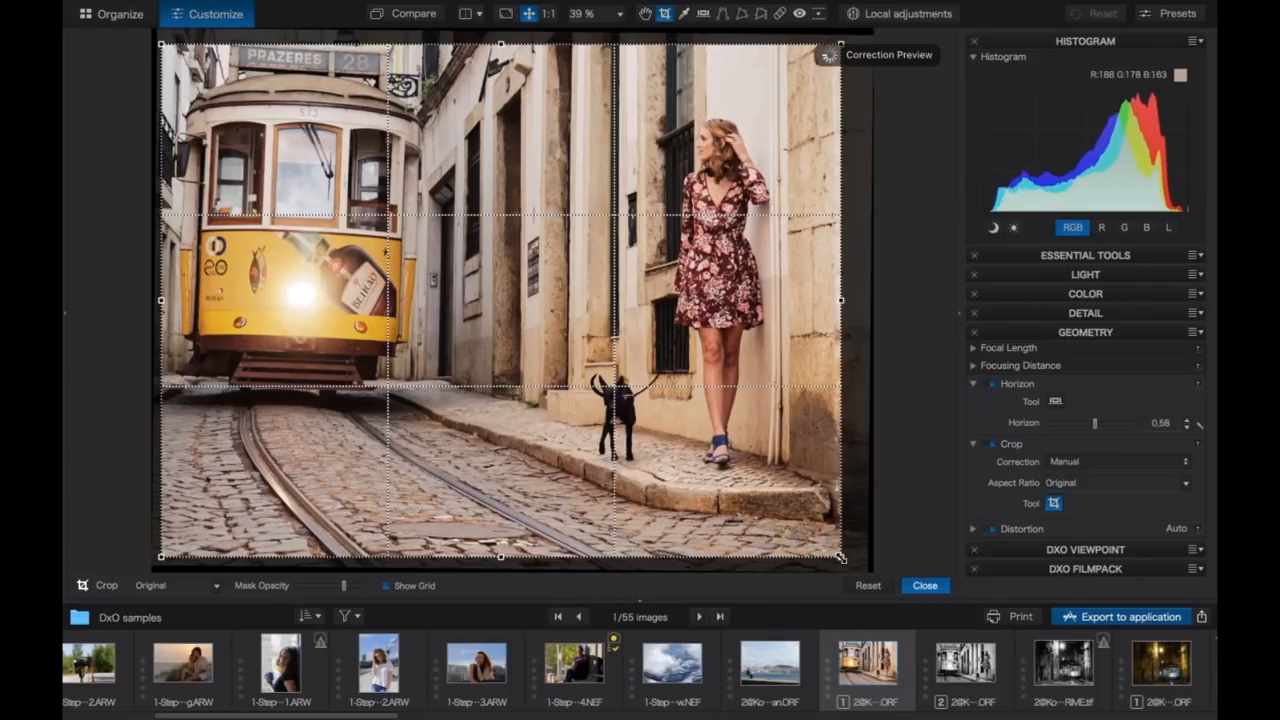
left_click_drag(841, 557, 746, 483)
left_click_drag(485, 284, 516, 275)
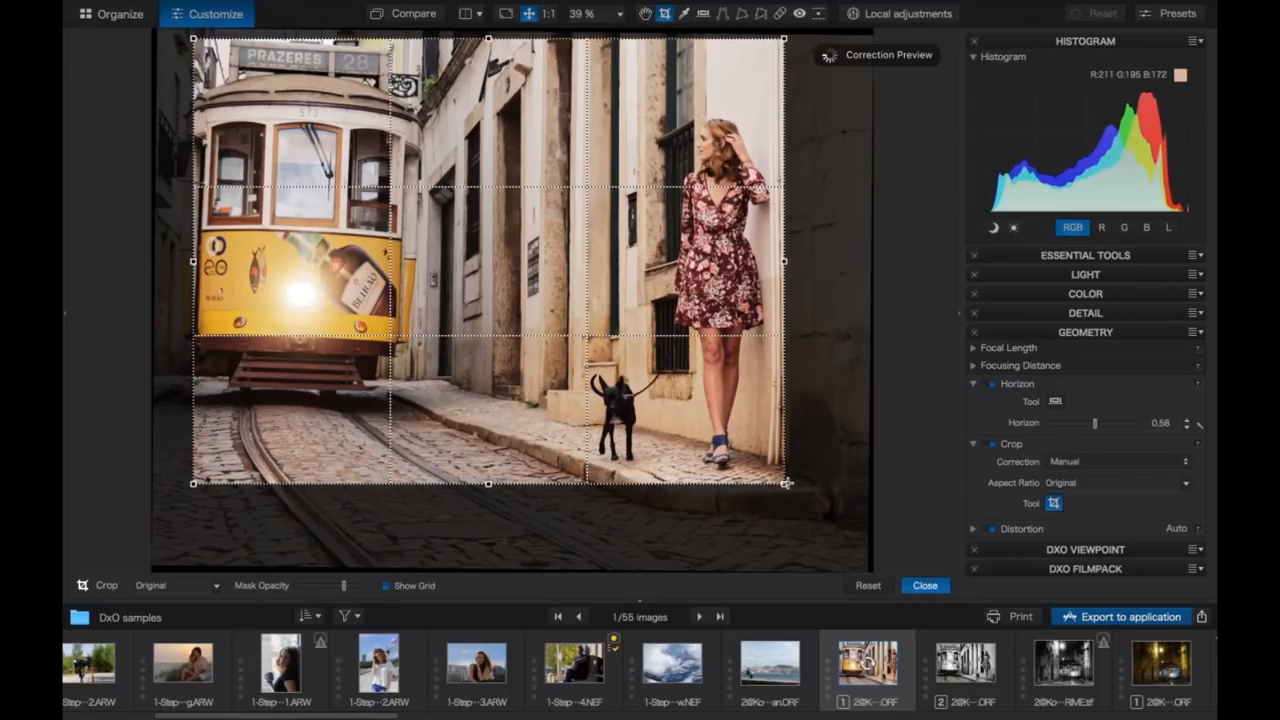
left_click_drag(786, 483, 818, 511)
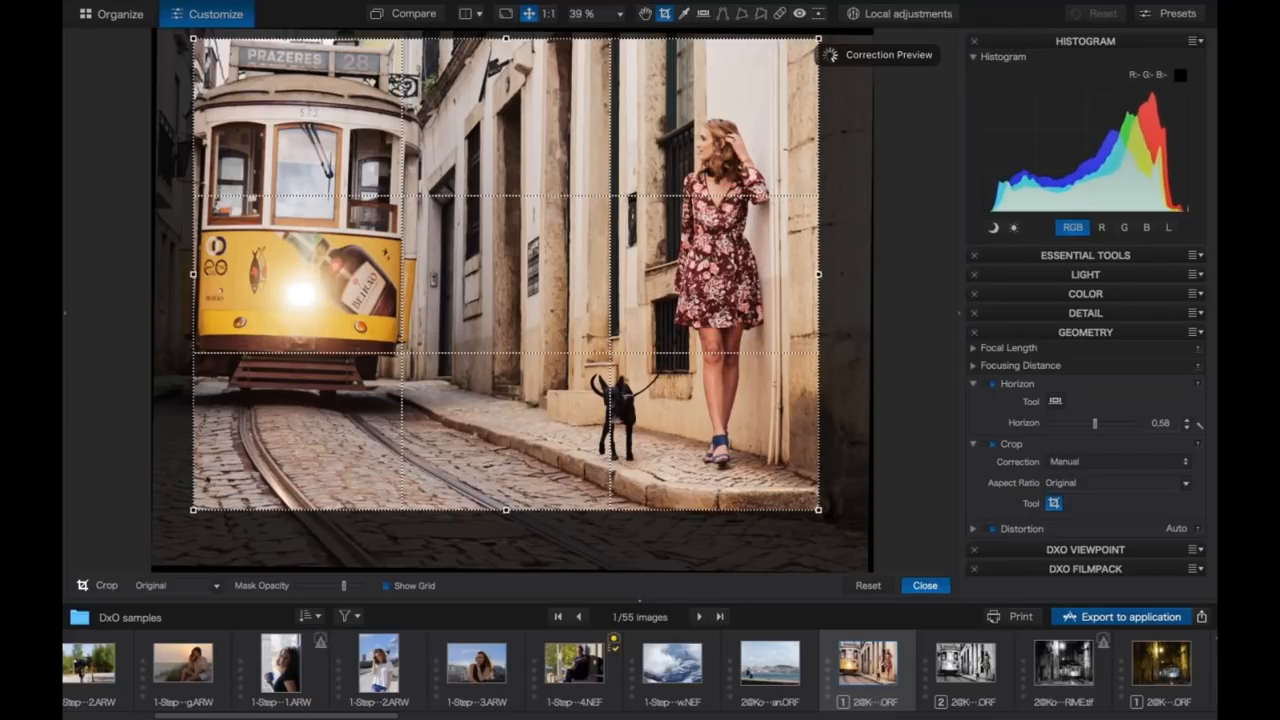
- Change the crop ratio to 3:2, enlarge and reposition the frame around the tram, woman and dog, and finish the crop
left_click(178, 585)
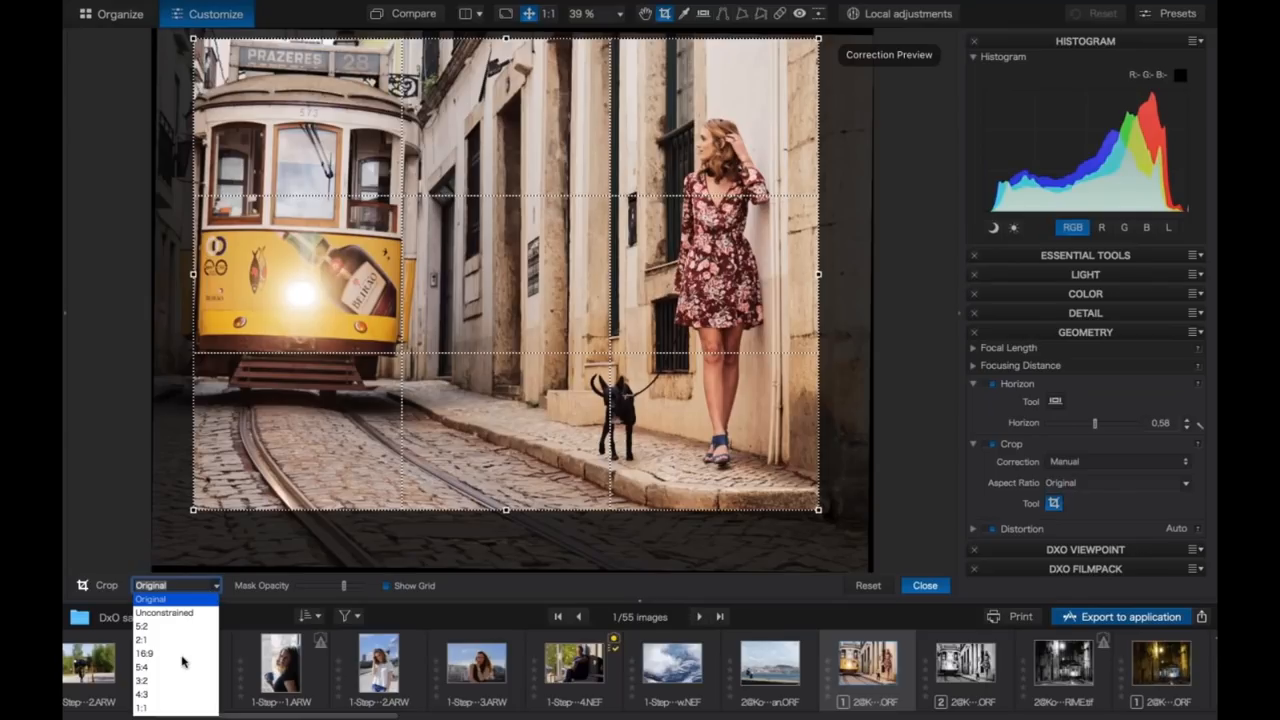
left_click(150, 682)
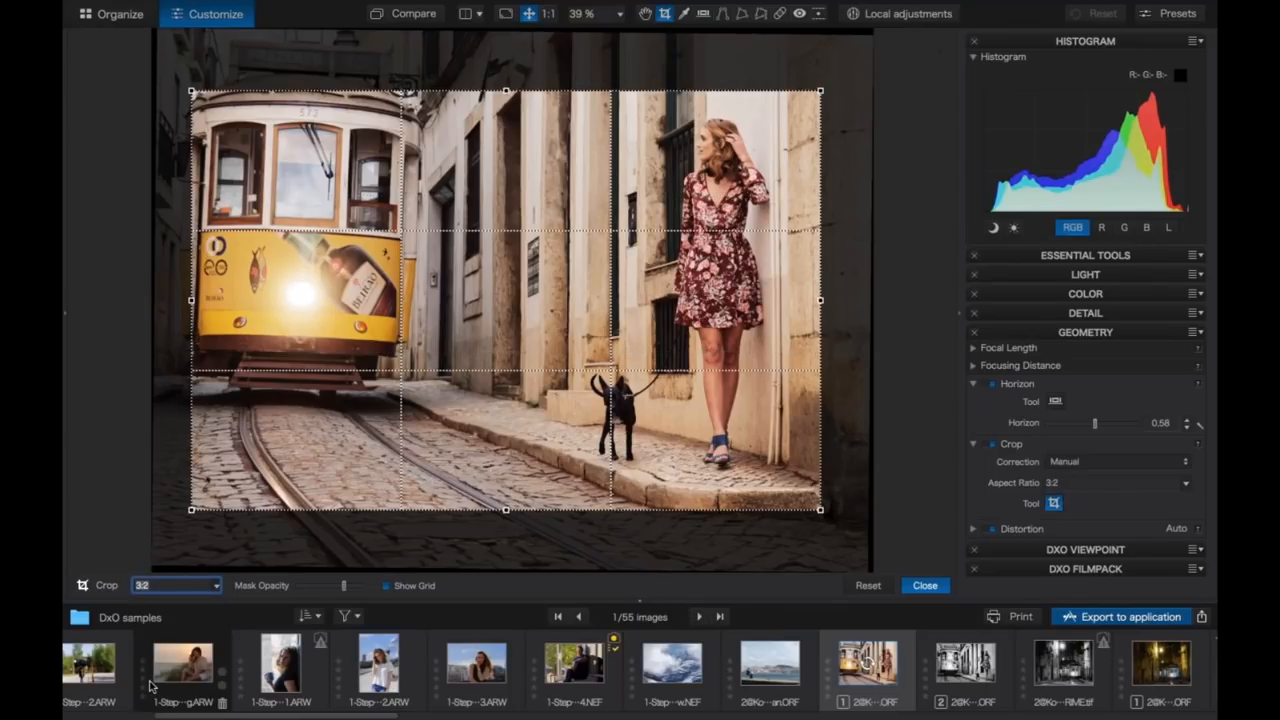
left_click_drag(530, 254, 521, 200)
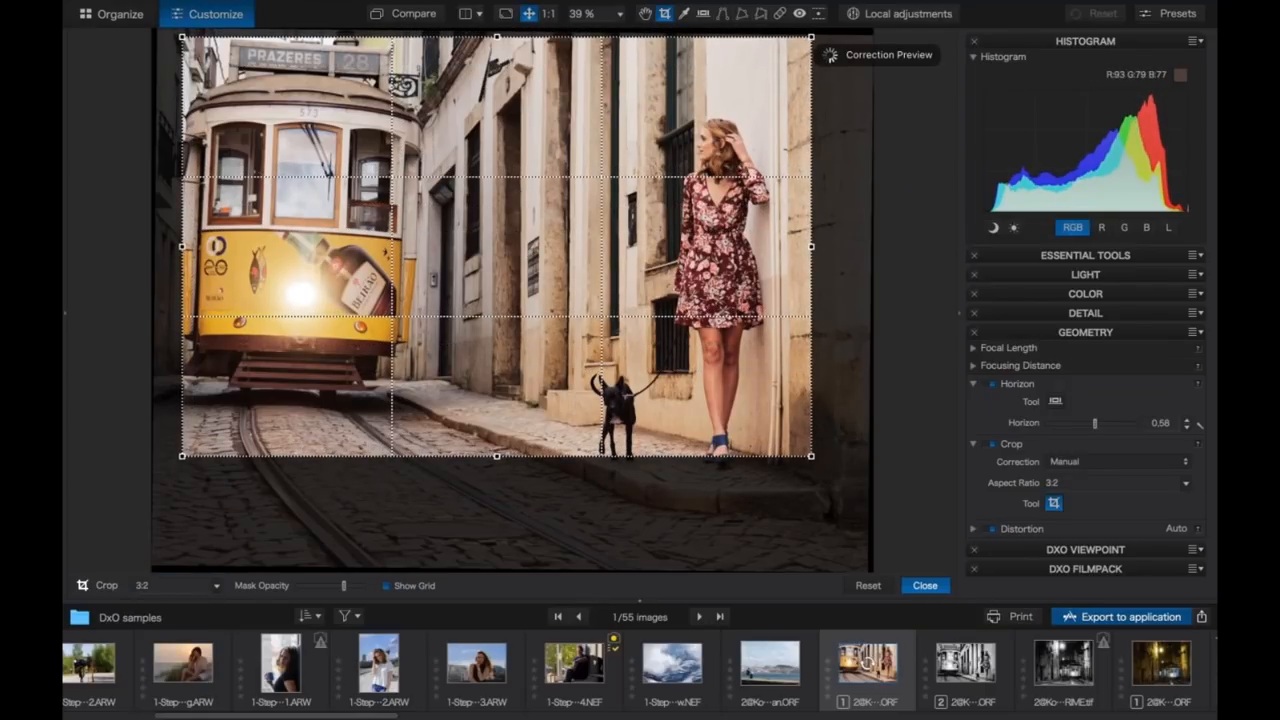
left_click_drag(814, 460, 852, 484)
left_click_drag(616, 251, 568, 253)
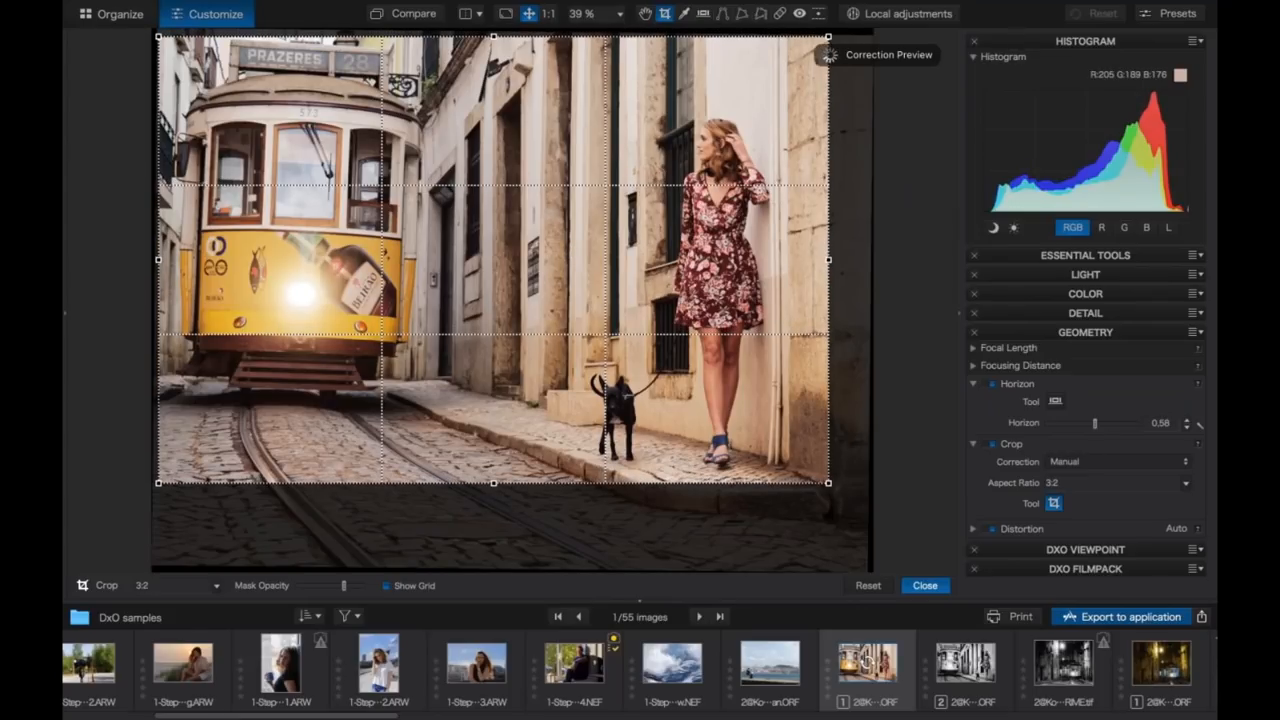
left_click(925, 585)
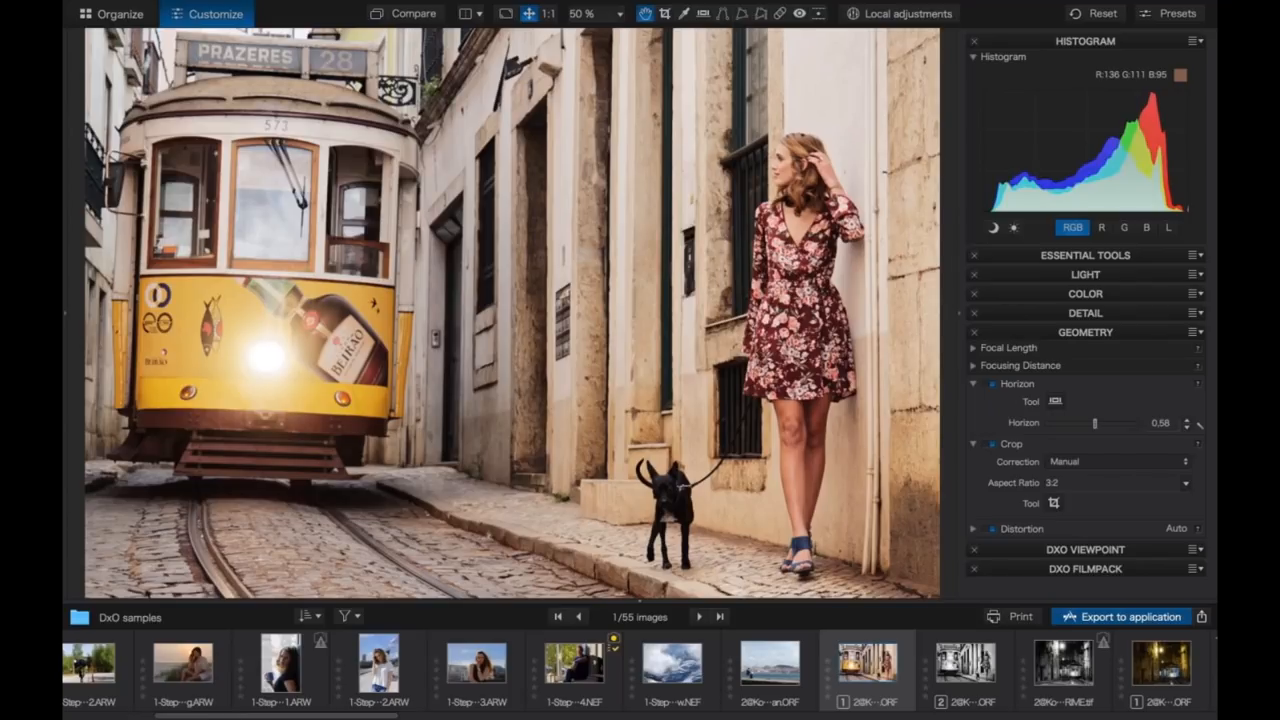
- Compare the corrected photo full screen with the uncorrected version, using a movable vertical split and a horizontal split
key("F11")
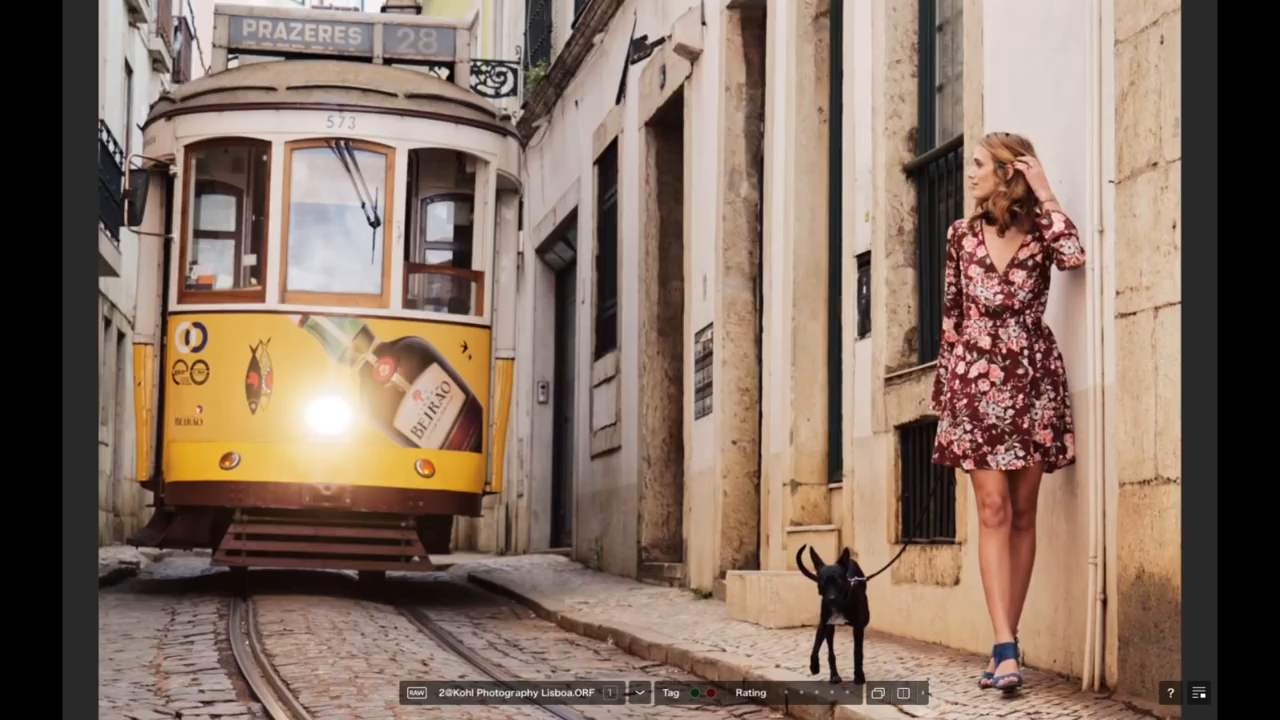
left_click(903, 692)
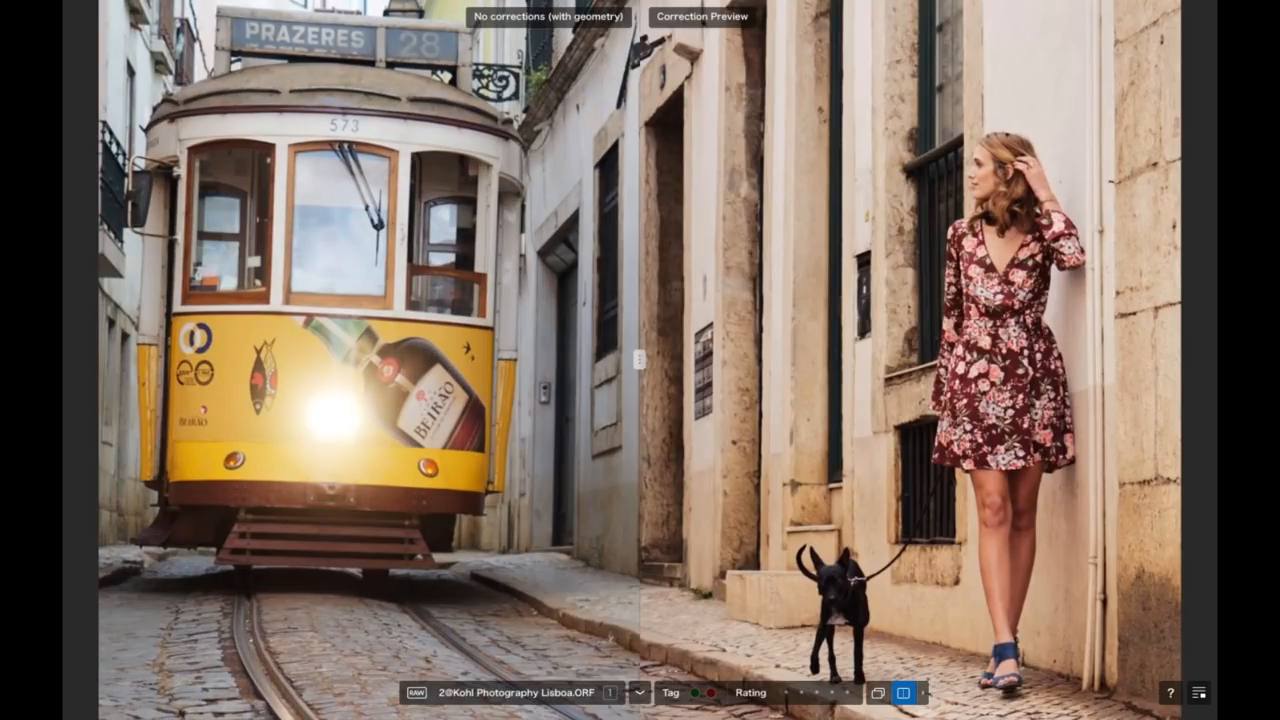
left_click_drag(639, 358, 490, 358)
left_click_drag(600, 412, 641, 412)
left_click(641, 333)
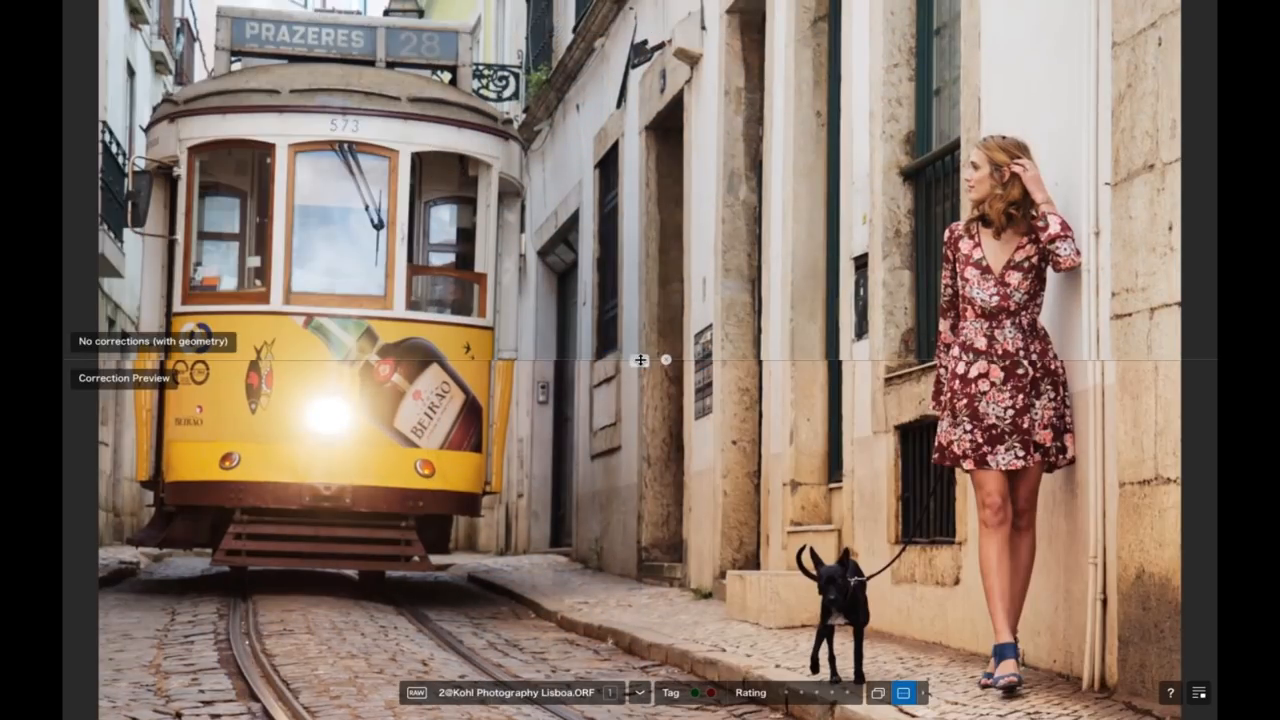
mouse_move(640, 360)
left_mouse_down()
mouse_move(640, 264)
mouse_move(637, 371)
left_mouse_up()
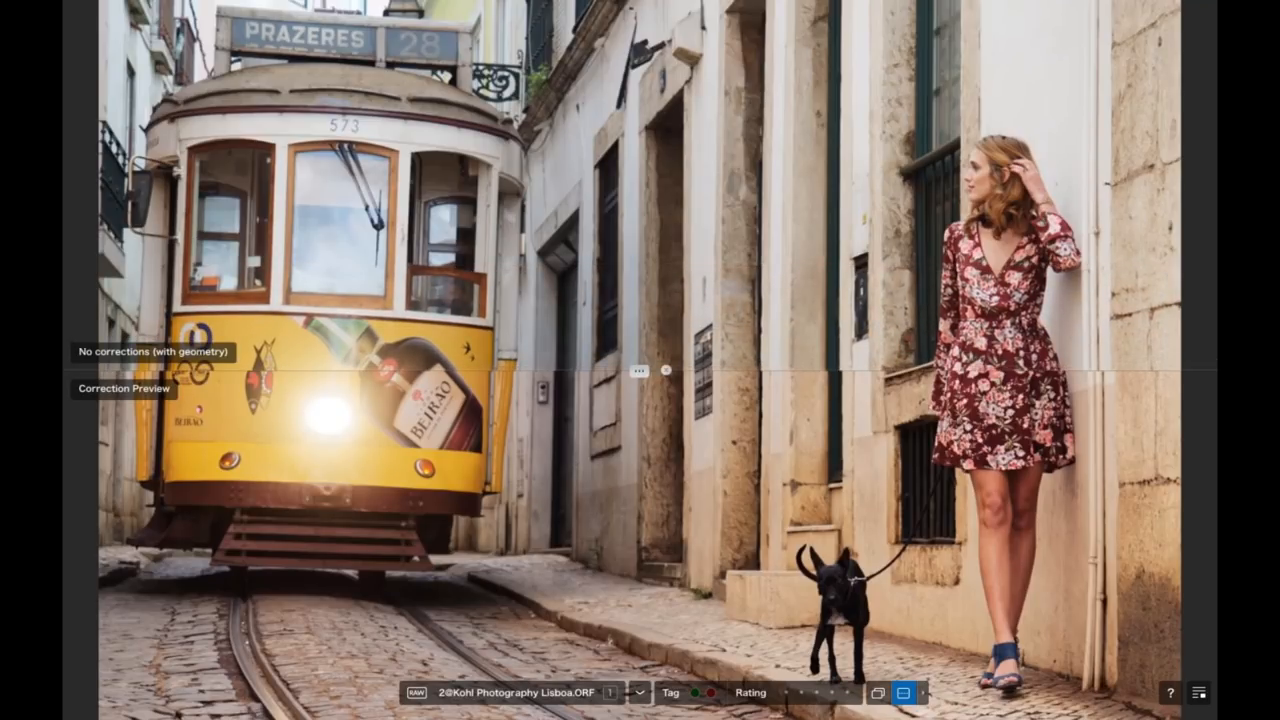
- Leave the full-screen comparison, detach the image browser into a separate window, move it, and dock it again
key("Escape")
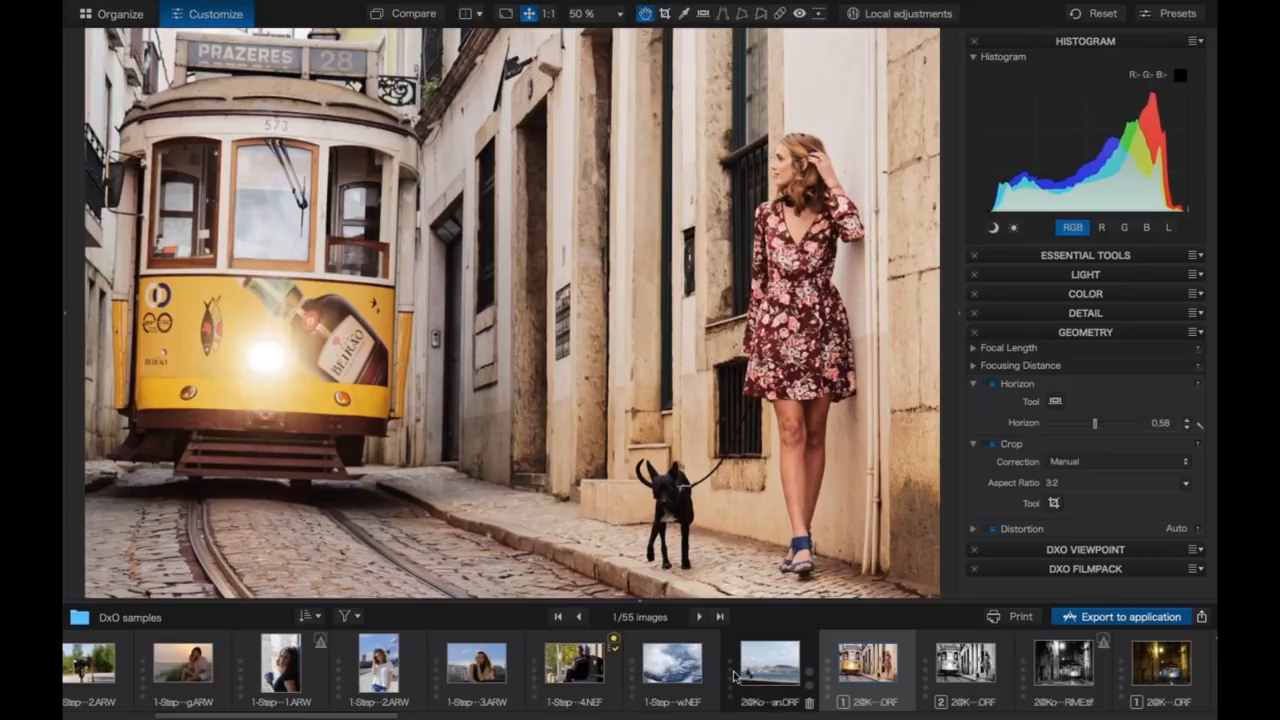
mouse_move(734, 676)
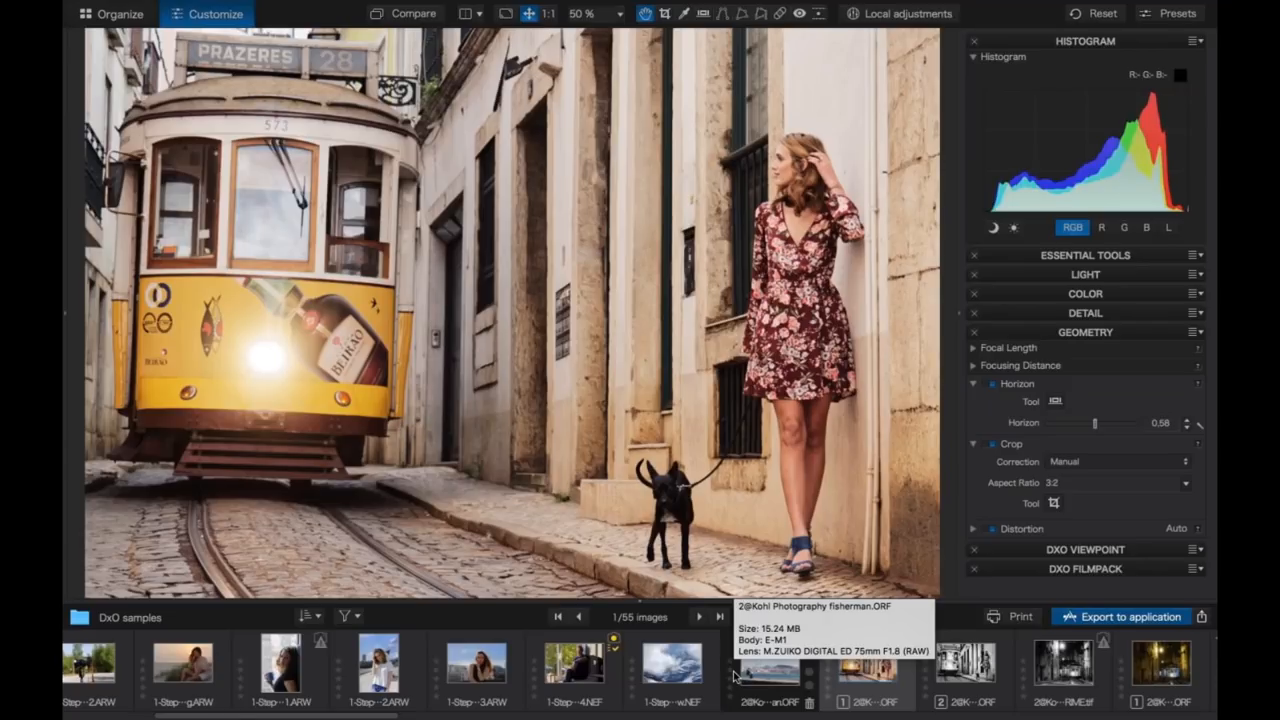
key("super+u")
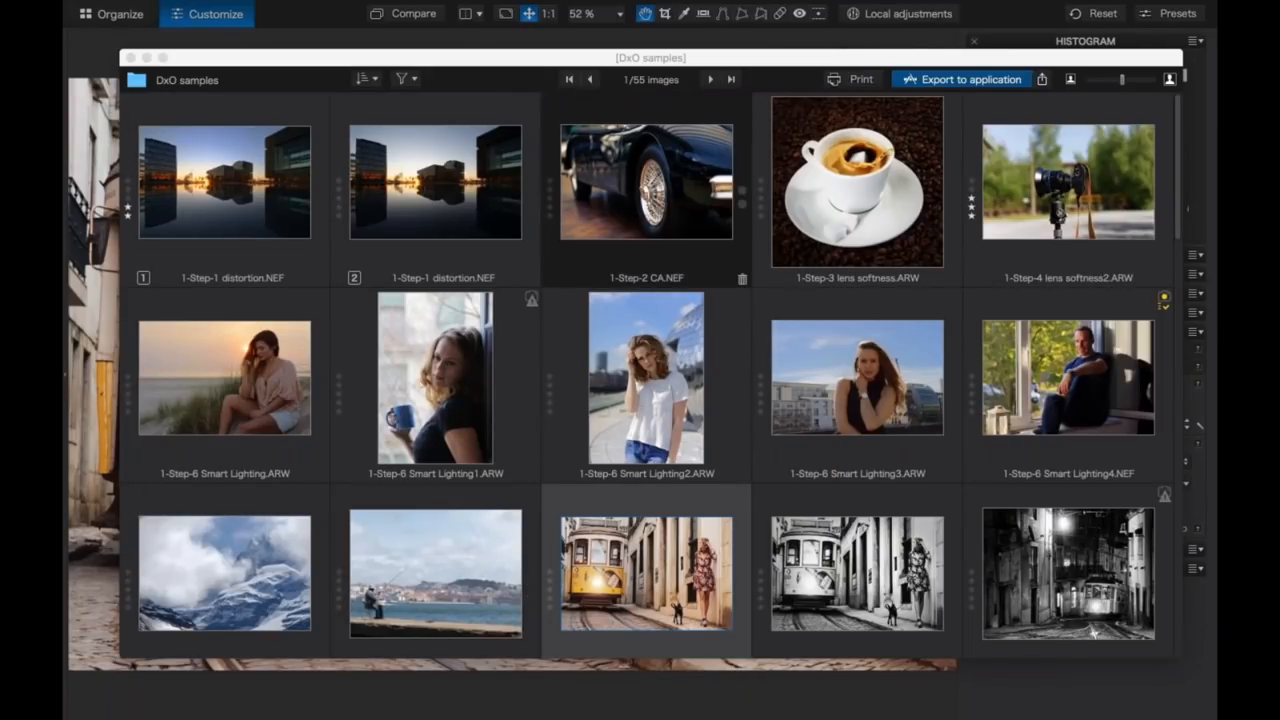
left_click_drag(486, 63, 448, 100)
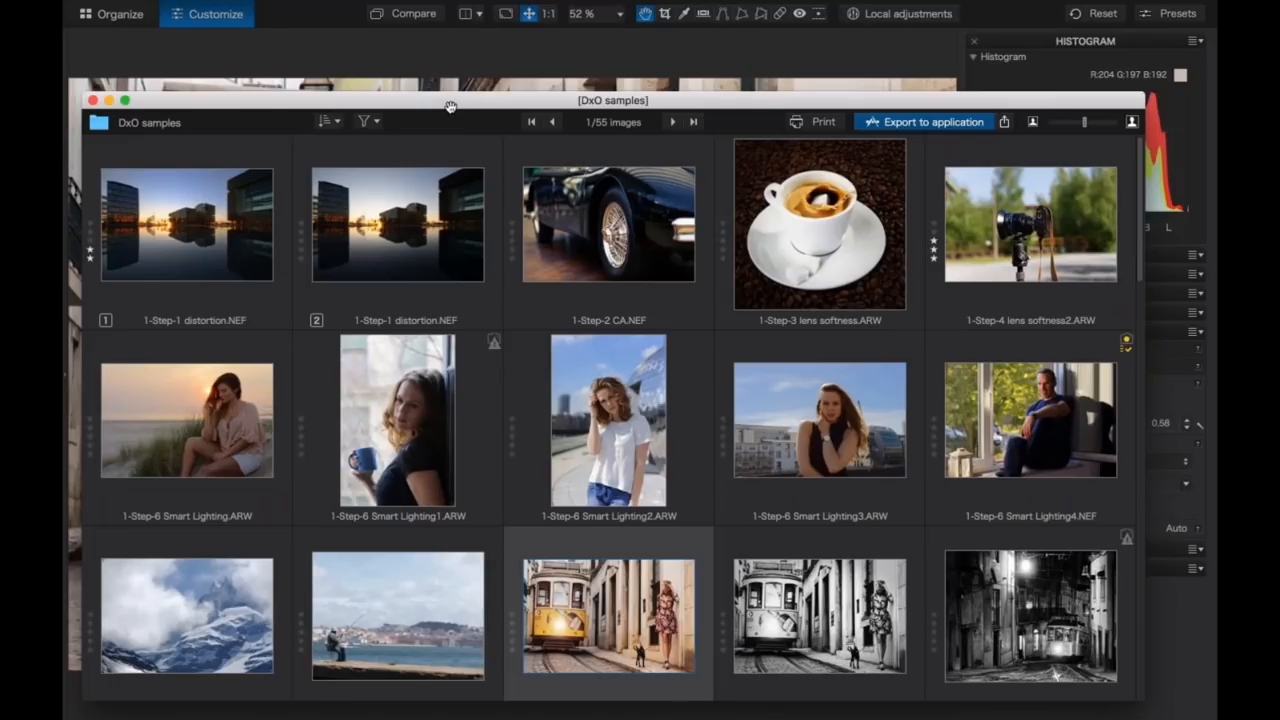
double_click(451, 103)
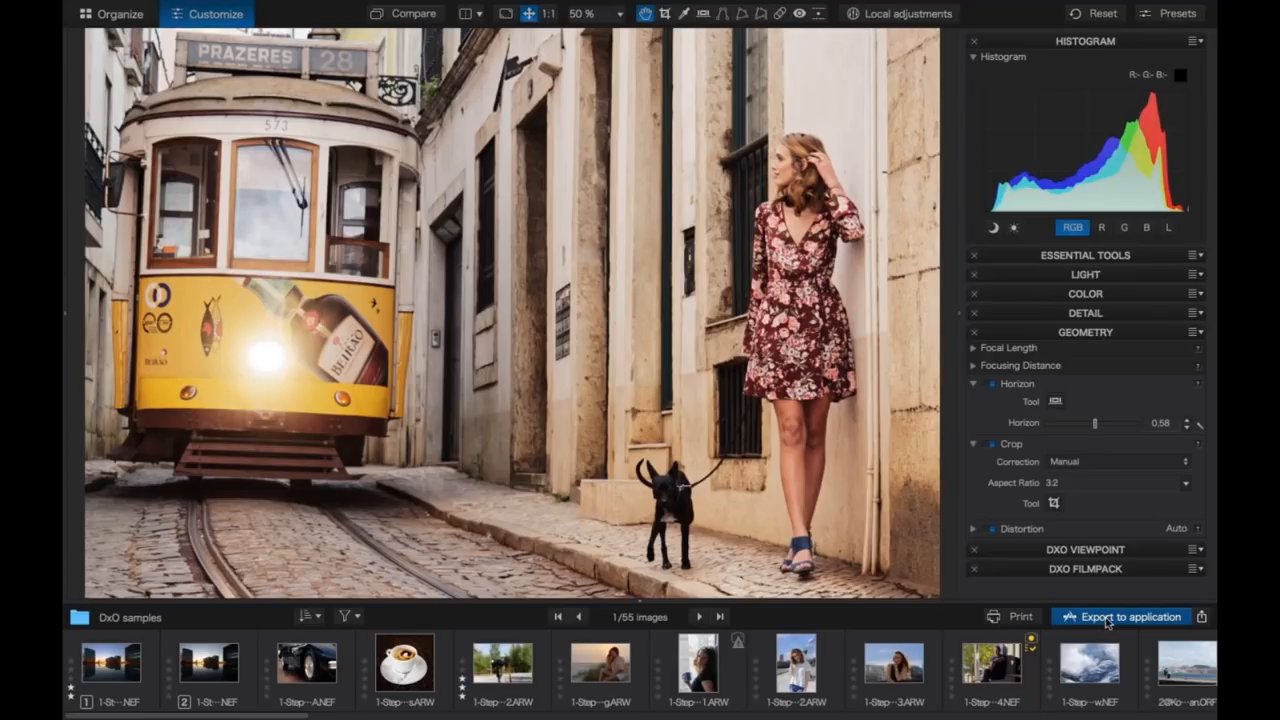
- Export the tram photo to Adobe Photoshop CC 2018 as a 16-bit TIFF with the Adobe RGB profile, and return to DxO PhotoLab
left_click(1201, 617)
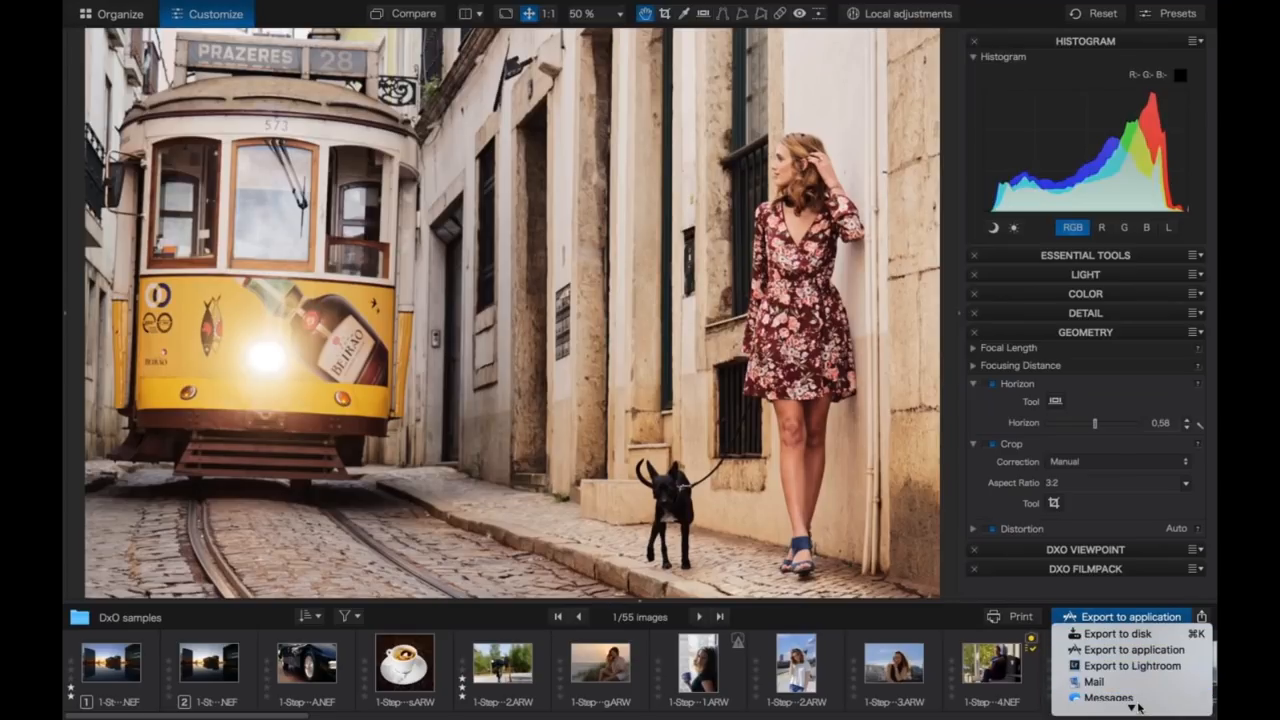
mouse_move(1138, 708)
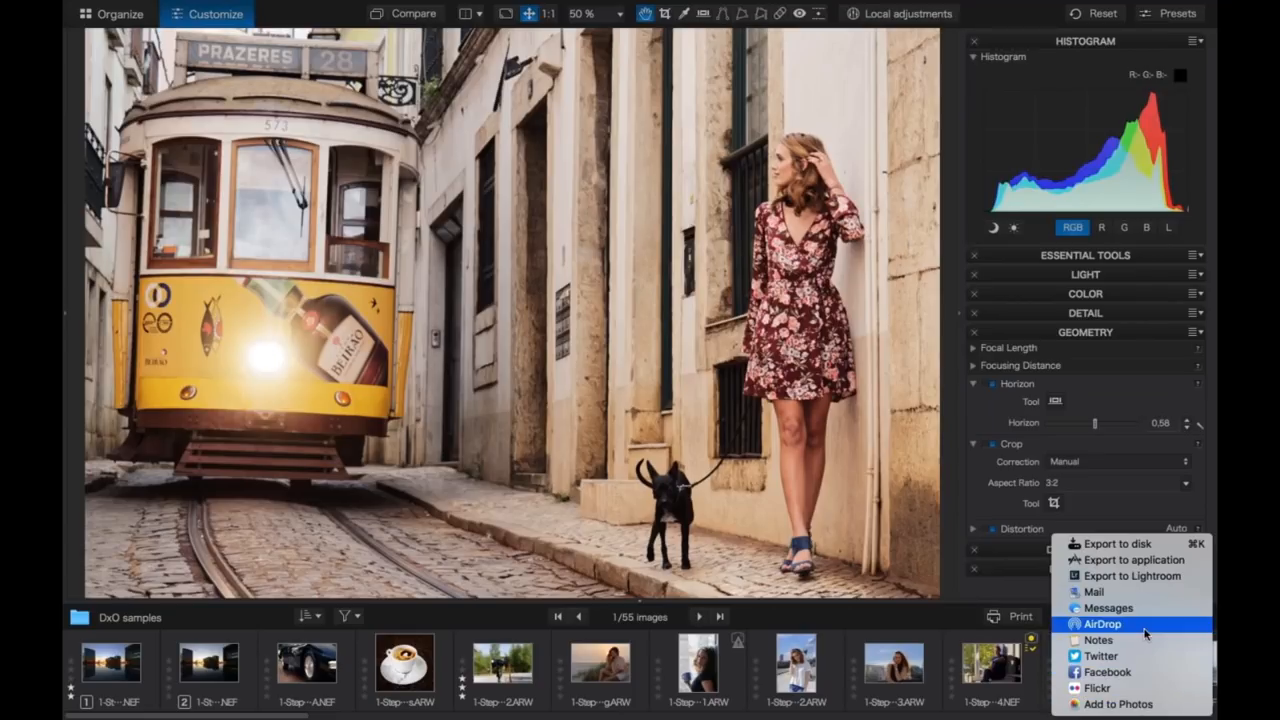
left_click(1149, 563)
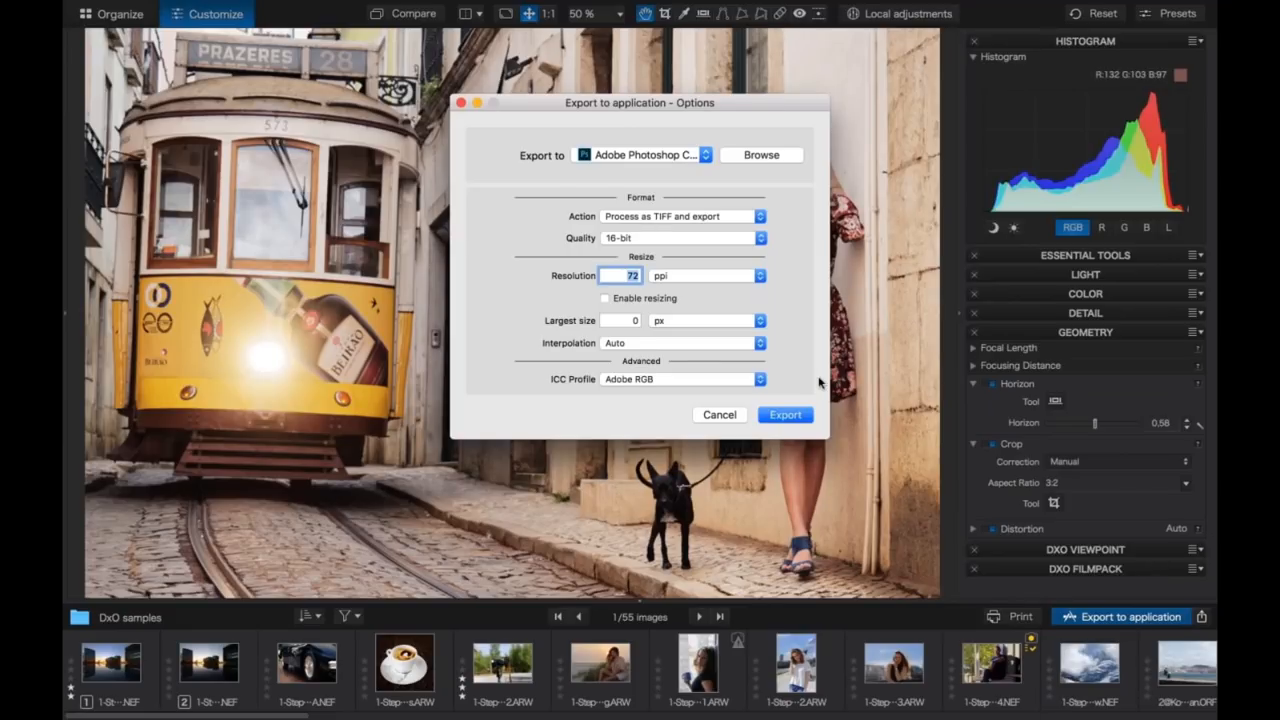
left_click(706, 156)
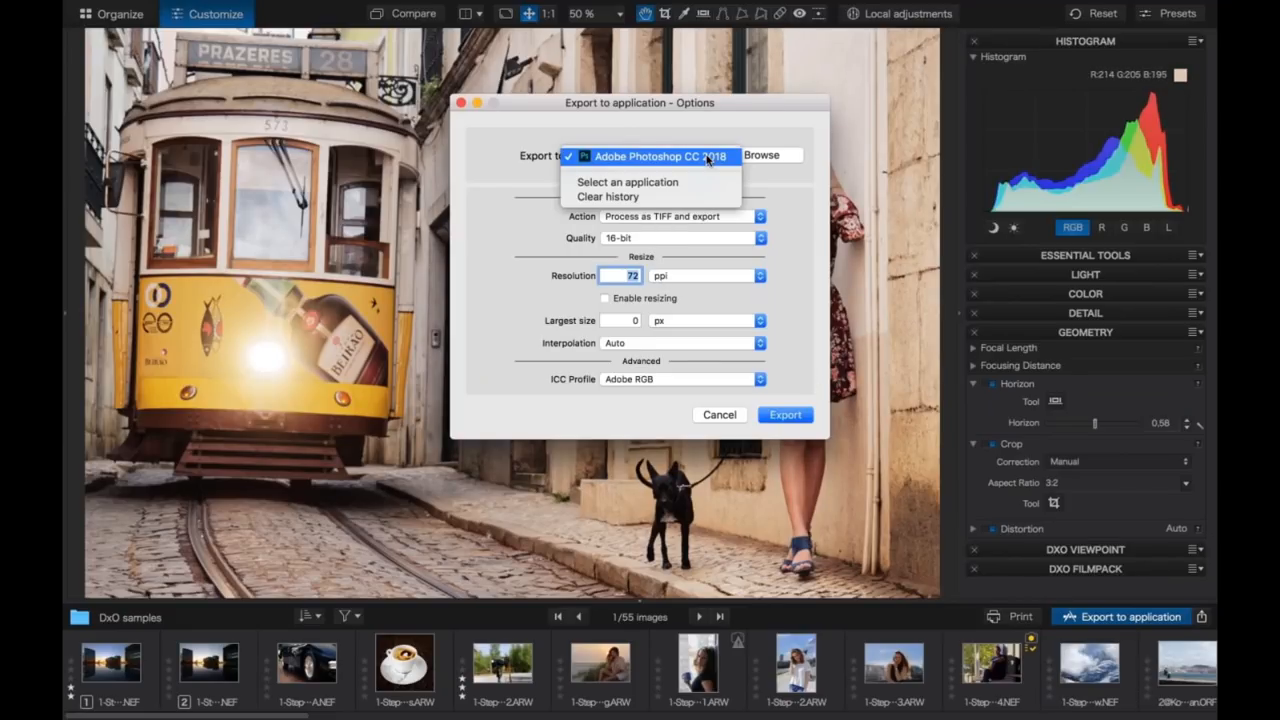
left_click(761, 179)
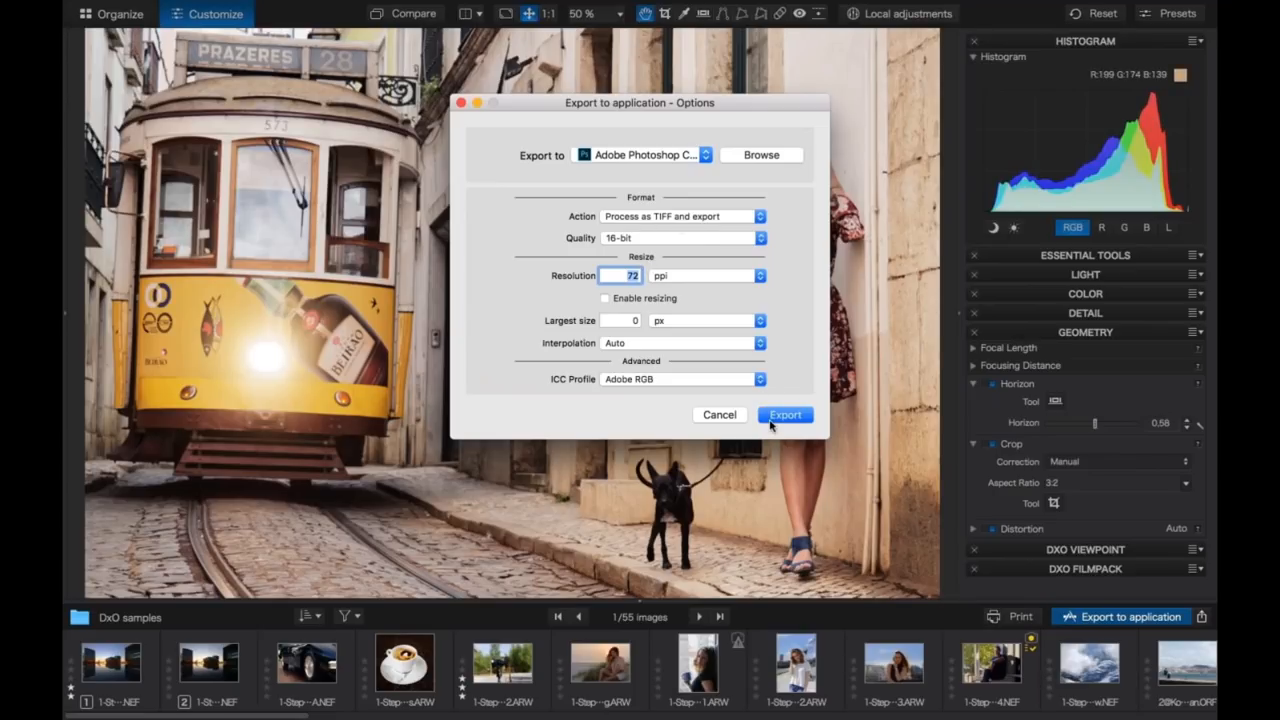
left_click(784, 415)
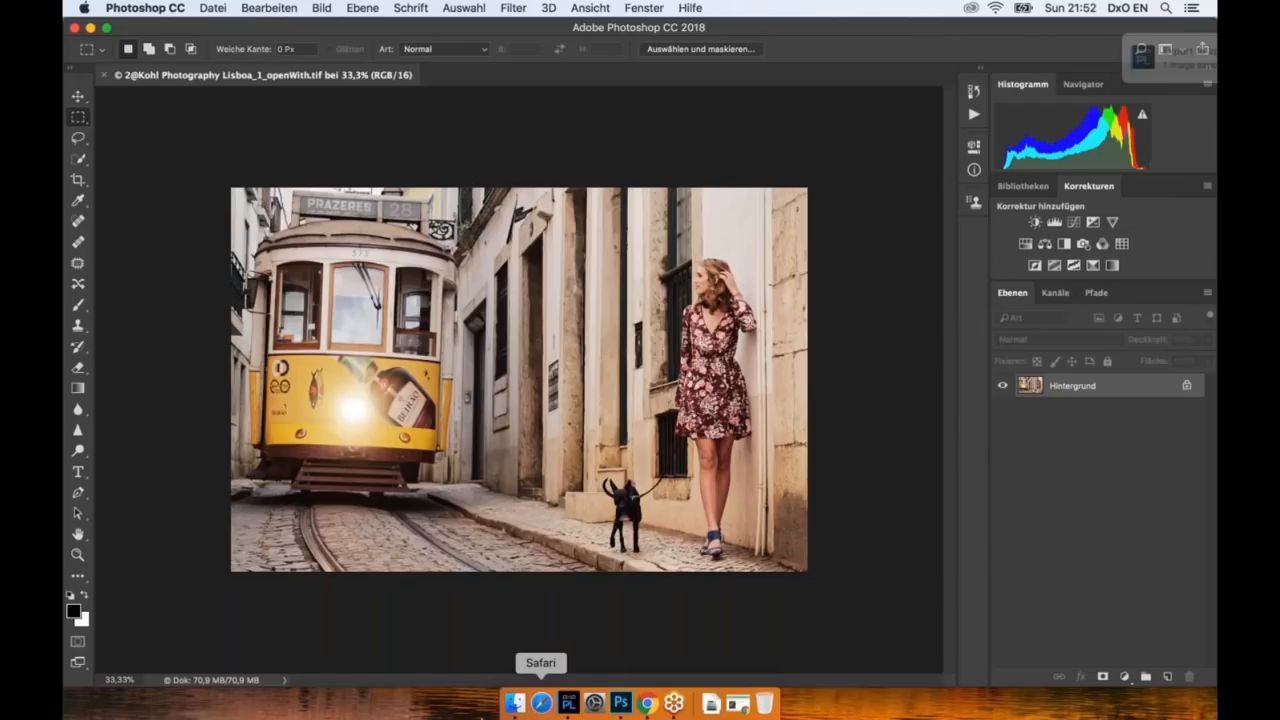
left_click(577, 714)
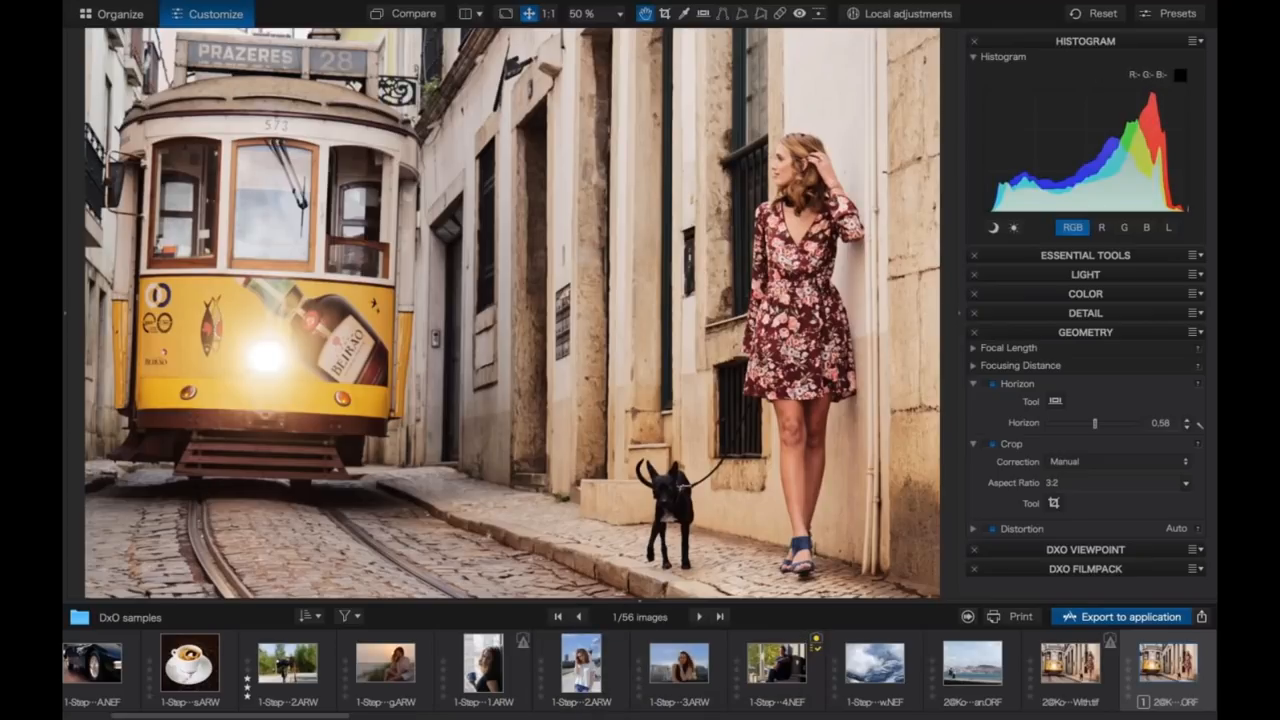
- Open the export-to-disk options for the tram photo and switch the DNG output on and off again
left_click(1201, 620)
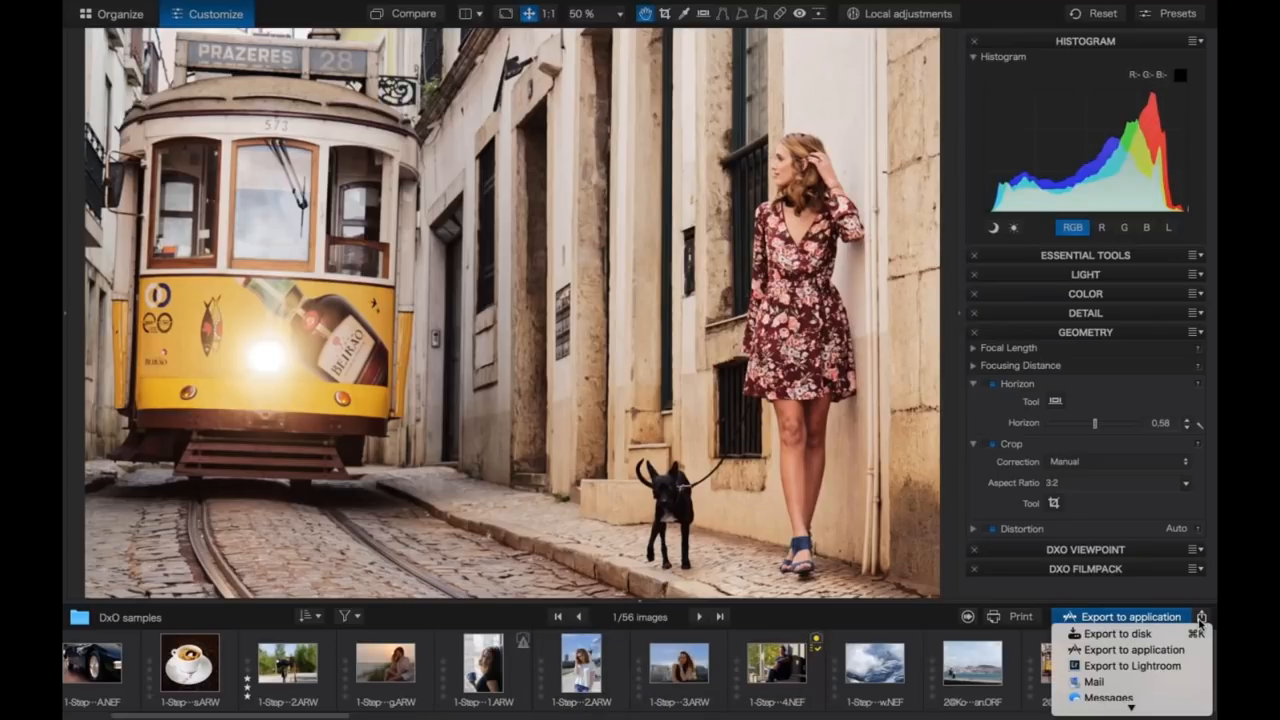
left_click(1178, 634)
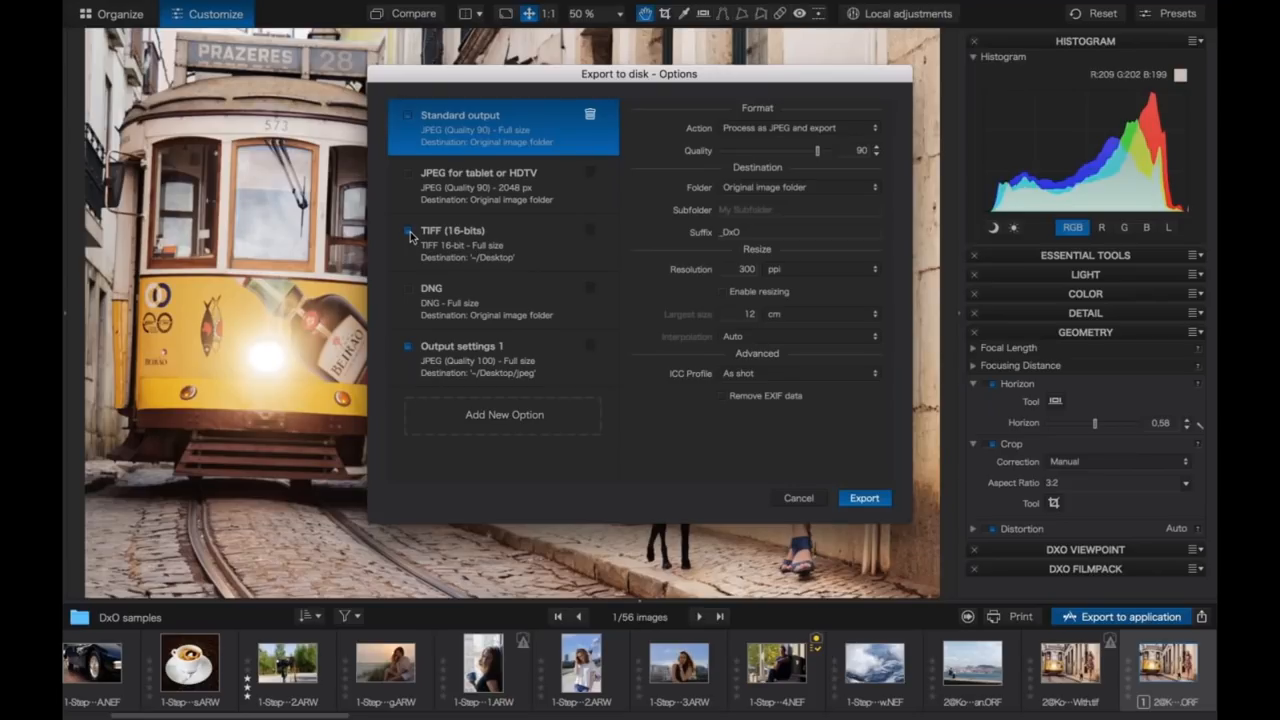
left_click(407, 289)
left_click(407, 289)
- Set the destination of the TIFF (16-bits) output to the DxO-Export folder on the SSD
left_click(506, 250)
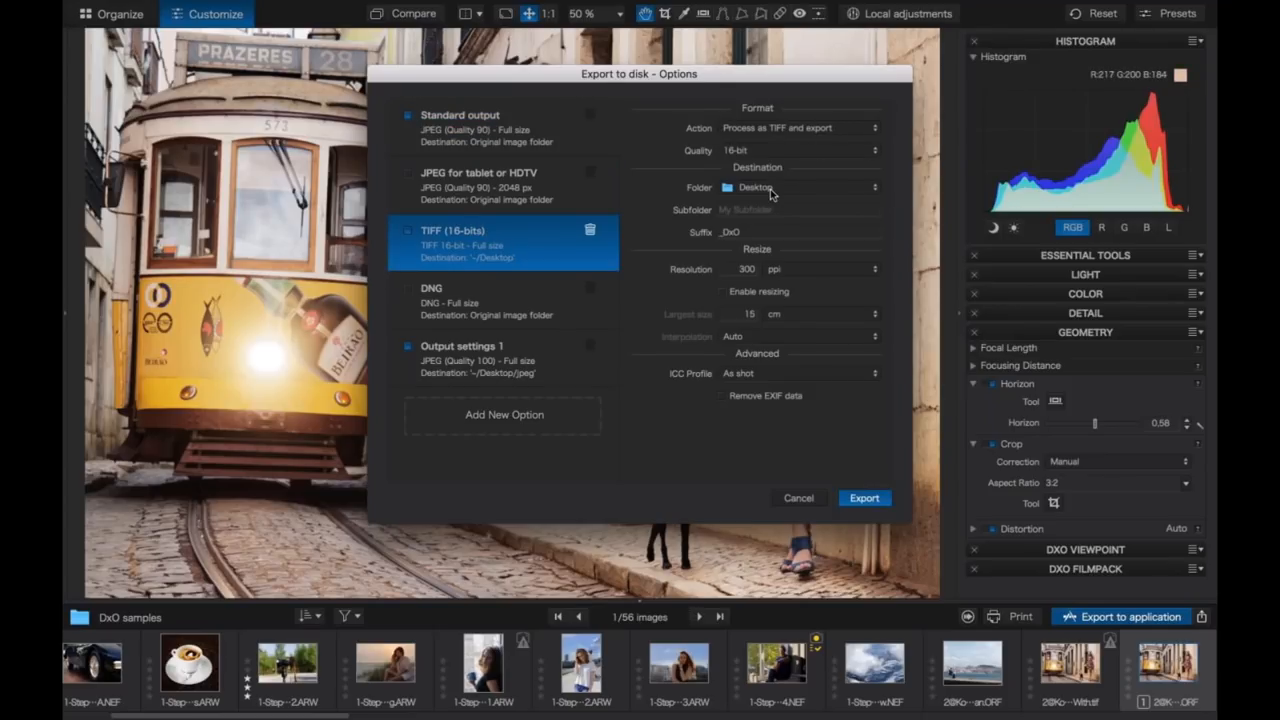
left_click(872, 192)
left_click(840, 216)
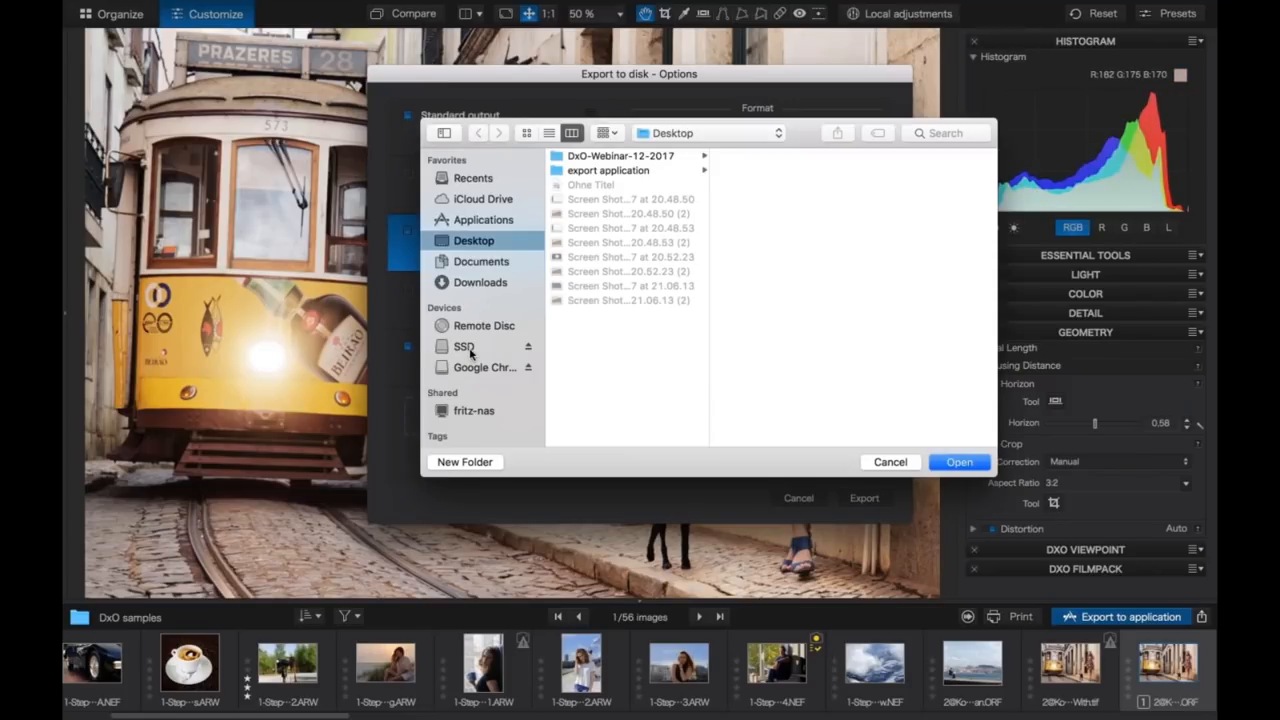
left_click(466, 347)
scroll(662, 366, "down", 10)
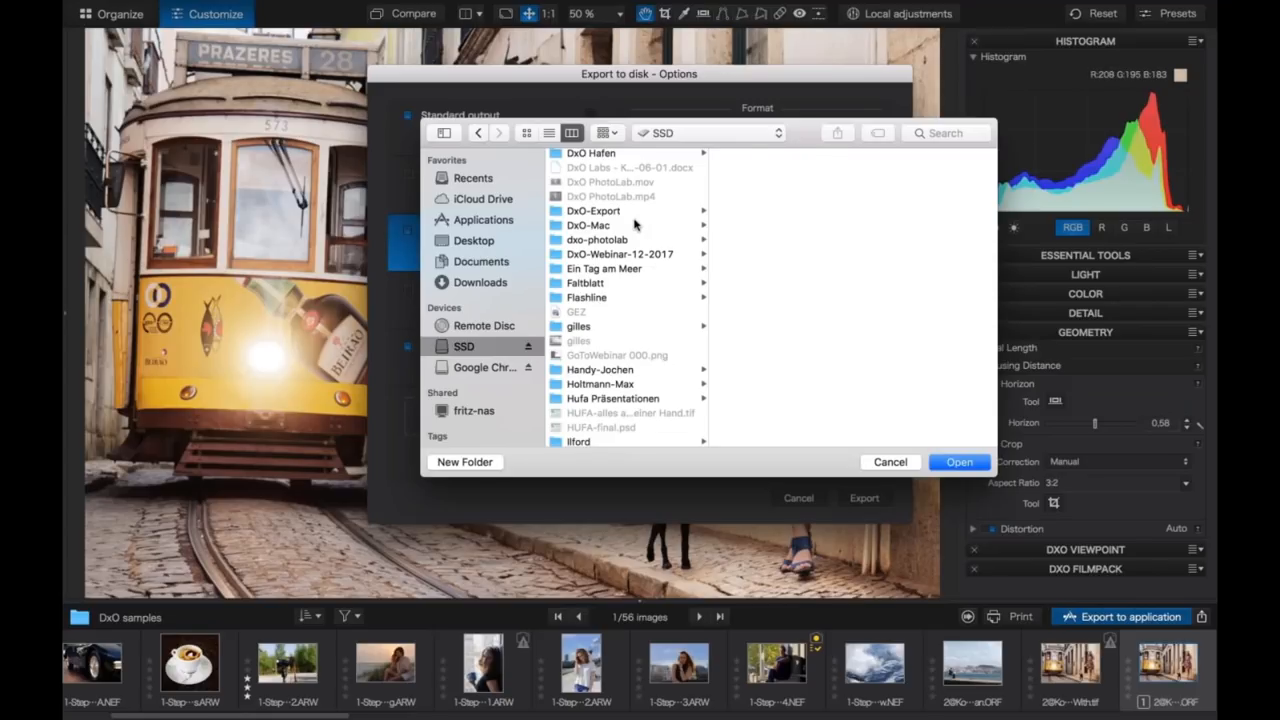
left_click(649, 210)
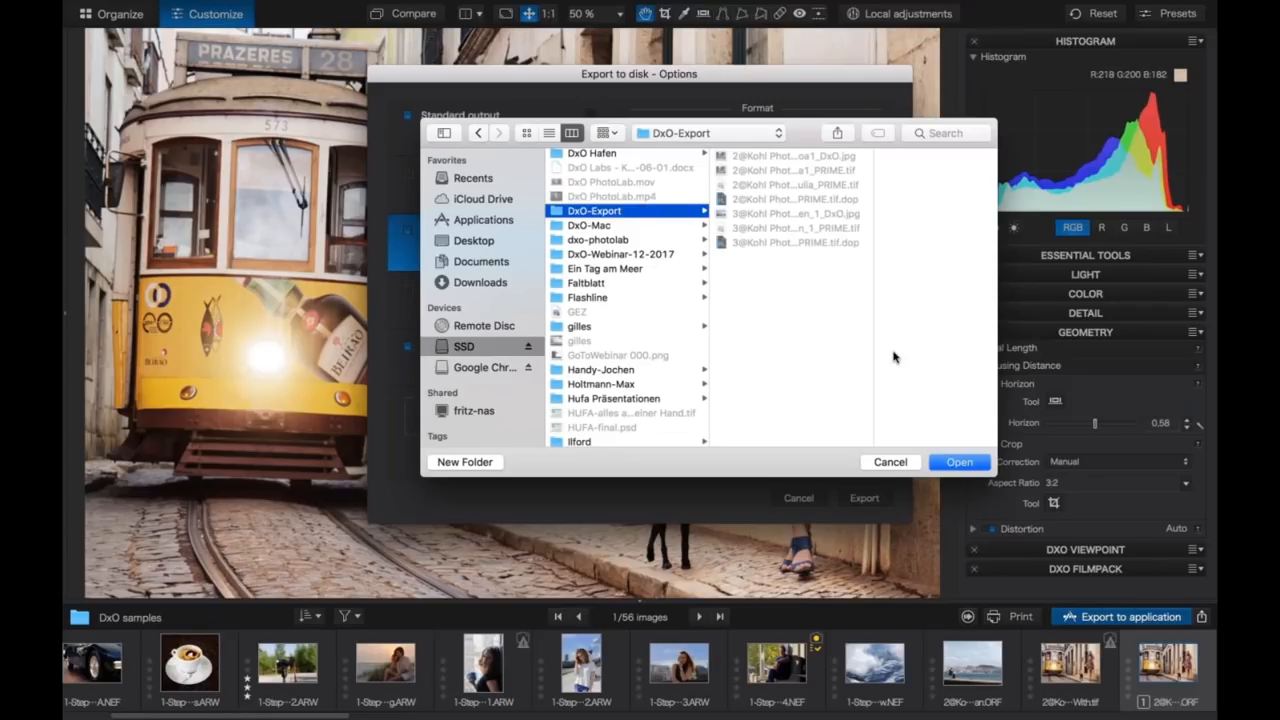
left_click(957, 461)
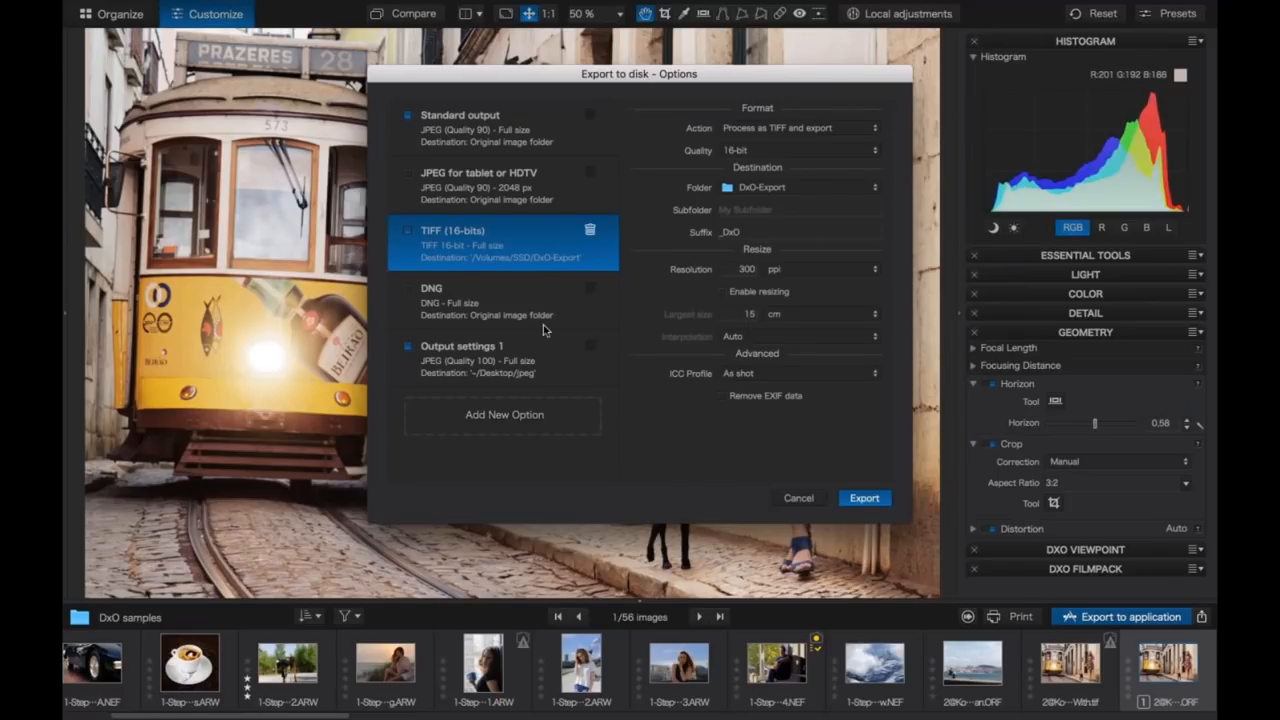
- Set the Output settings 1 destination to the Desktop, disable Standard output, and cancel the export to disk
left_click(539, 357)
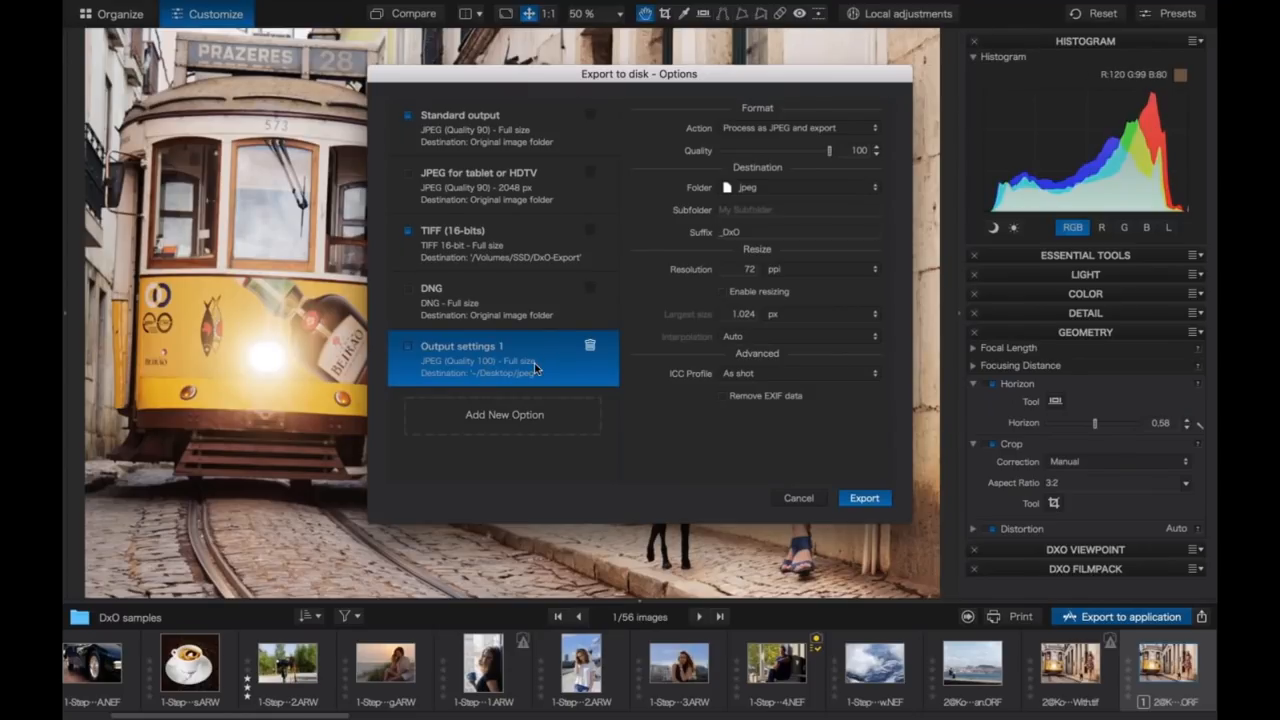
left_click(876, 189)
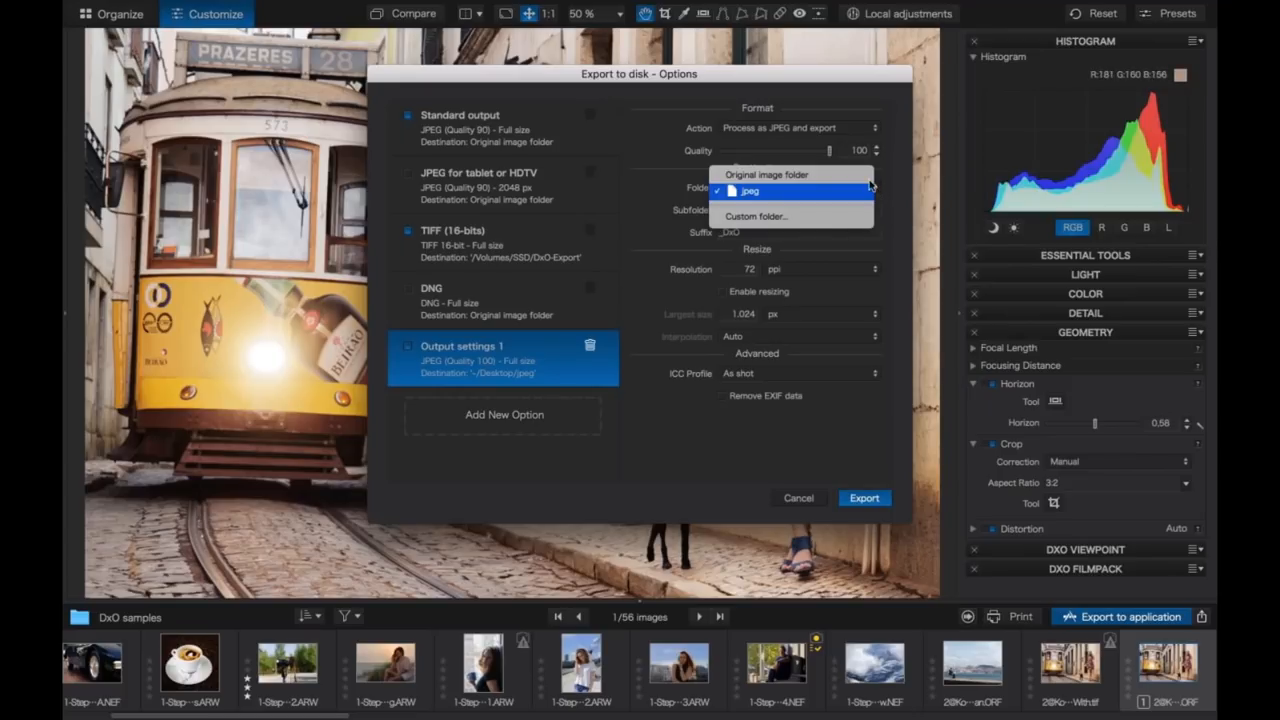
left_click(849, 216)
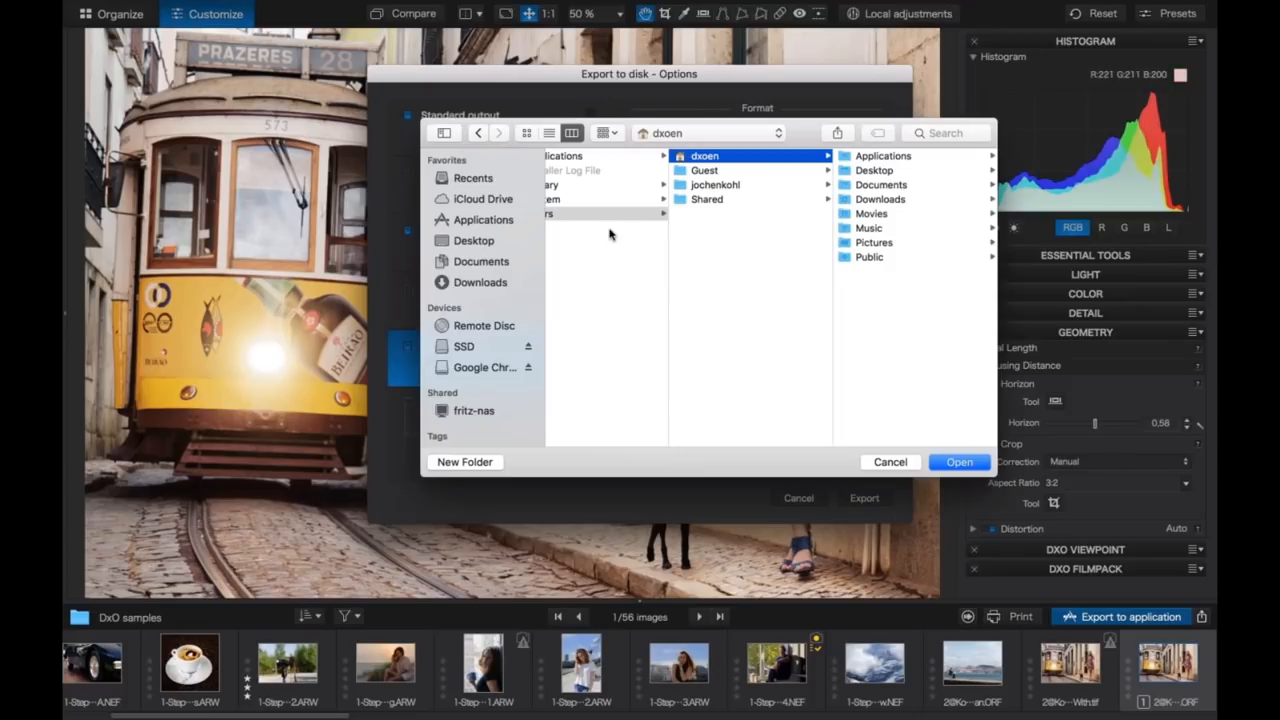
left_click(494, 240)
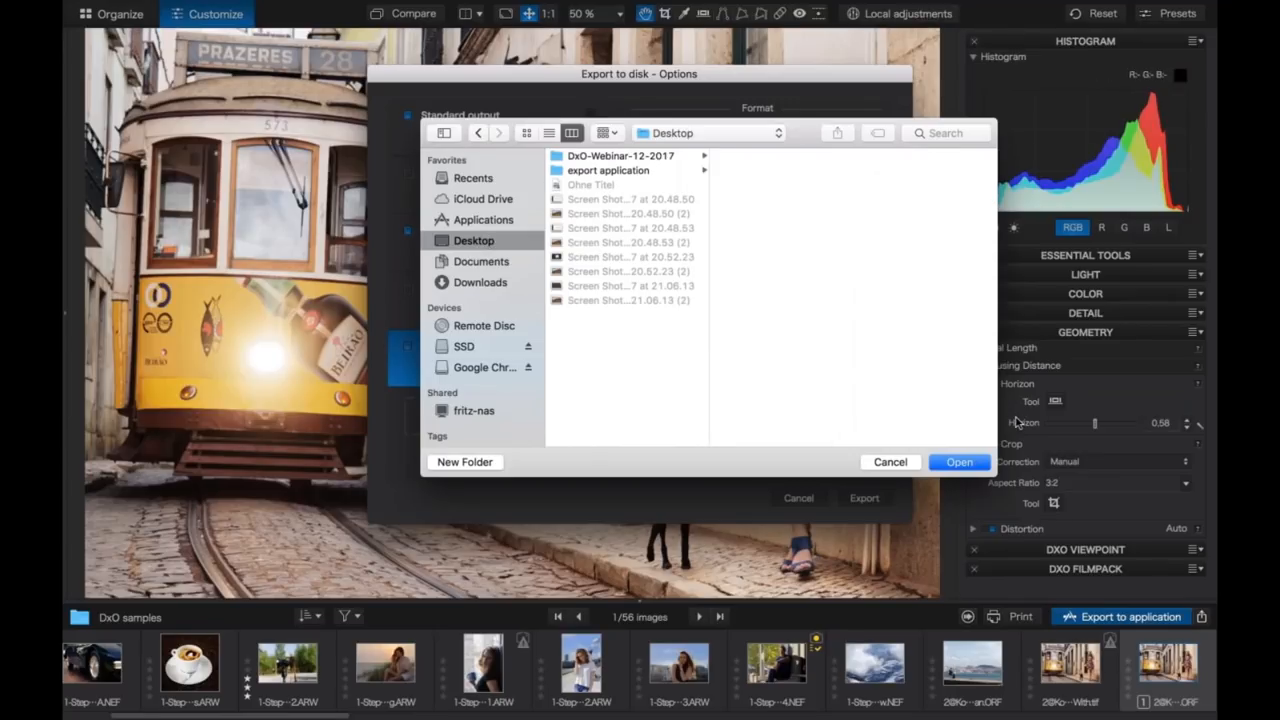
left_click(959, 461)
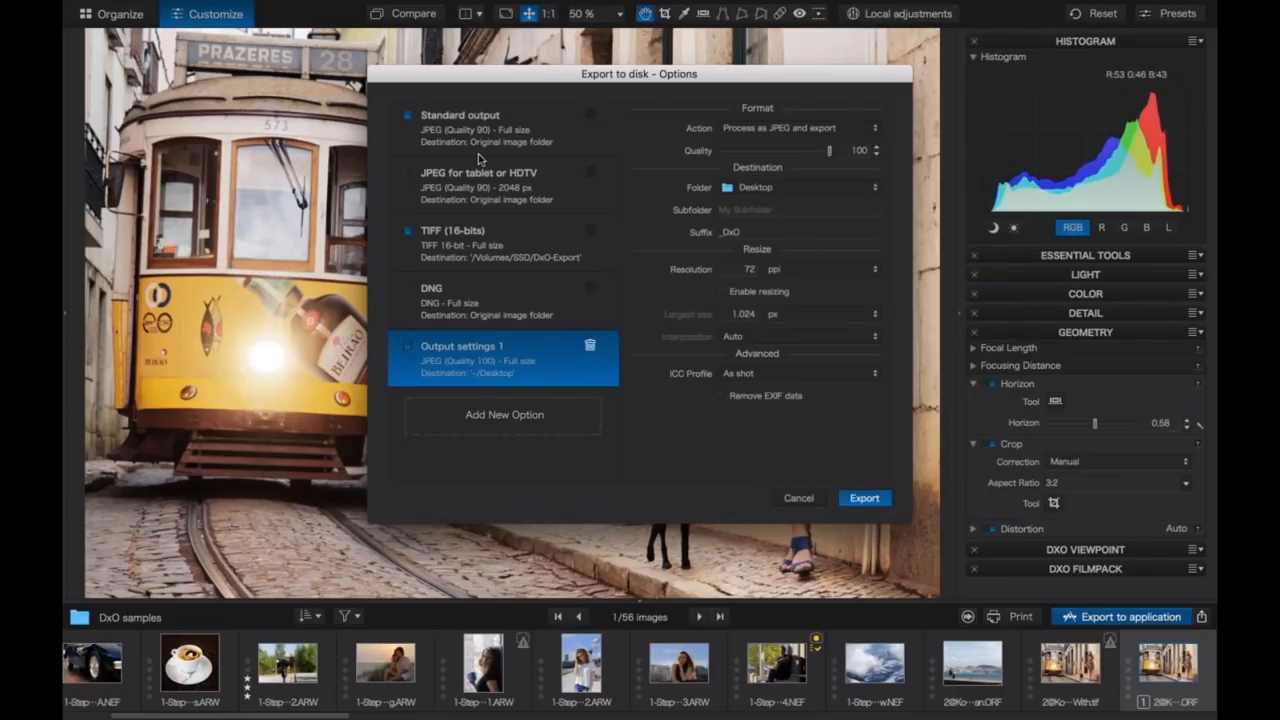
left_click(408, 115)
left_click(815, 497)
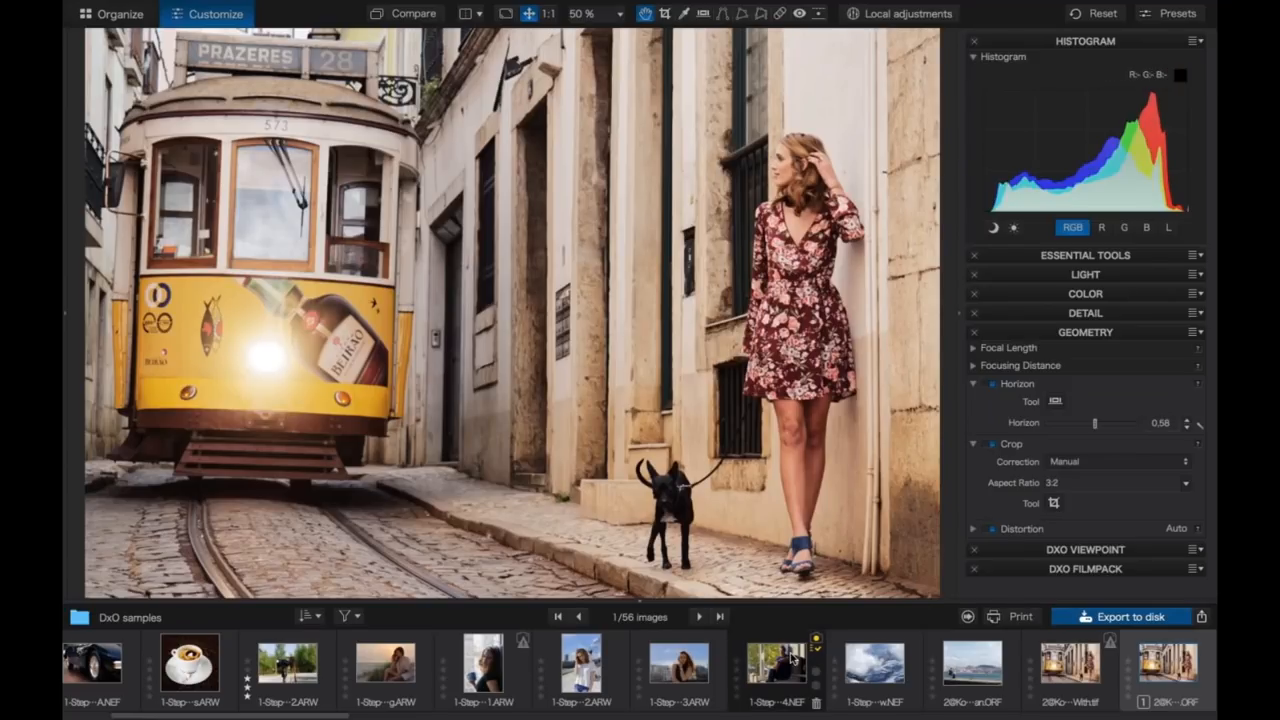
- Open the fisherman photo and enable DxO ClearView among its light corrections
mouse_move(793, 659)
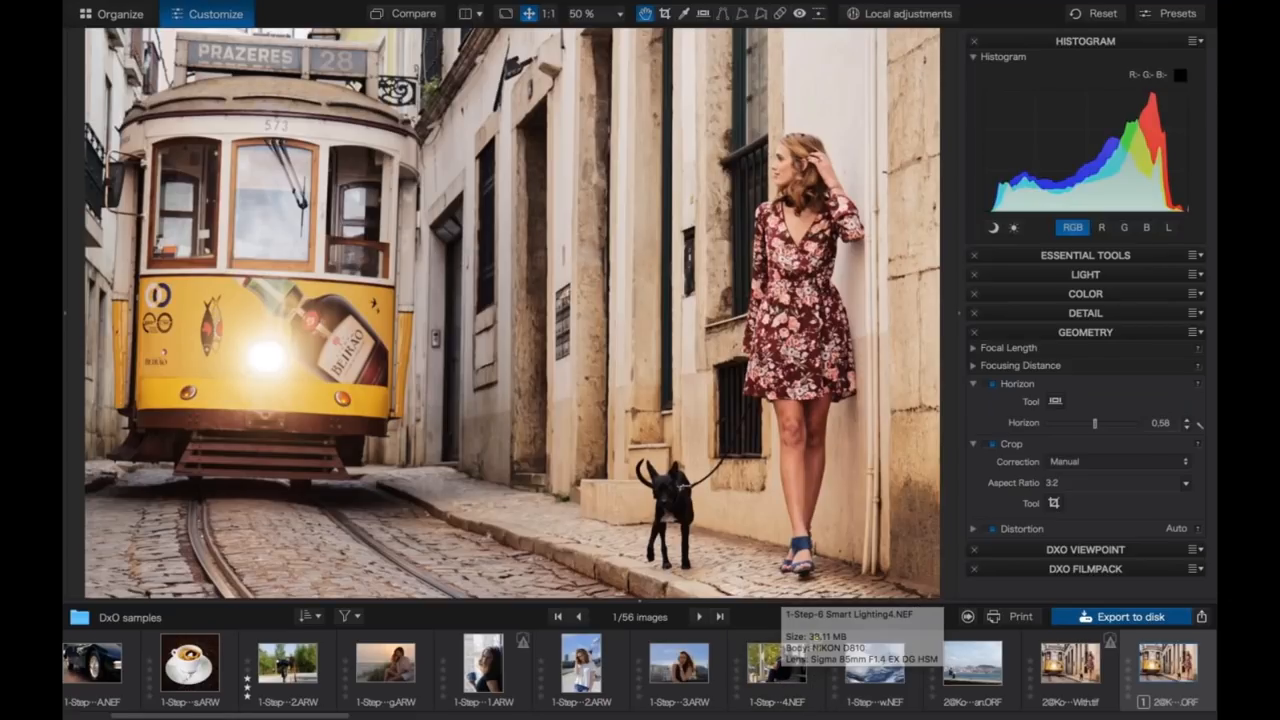
left_click(980, 678)
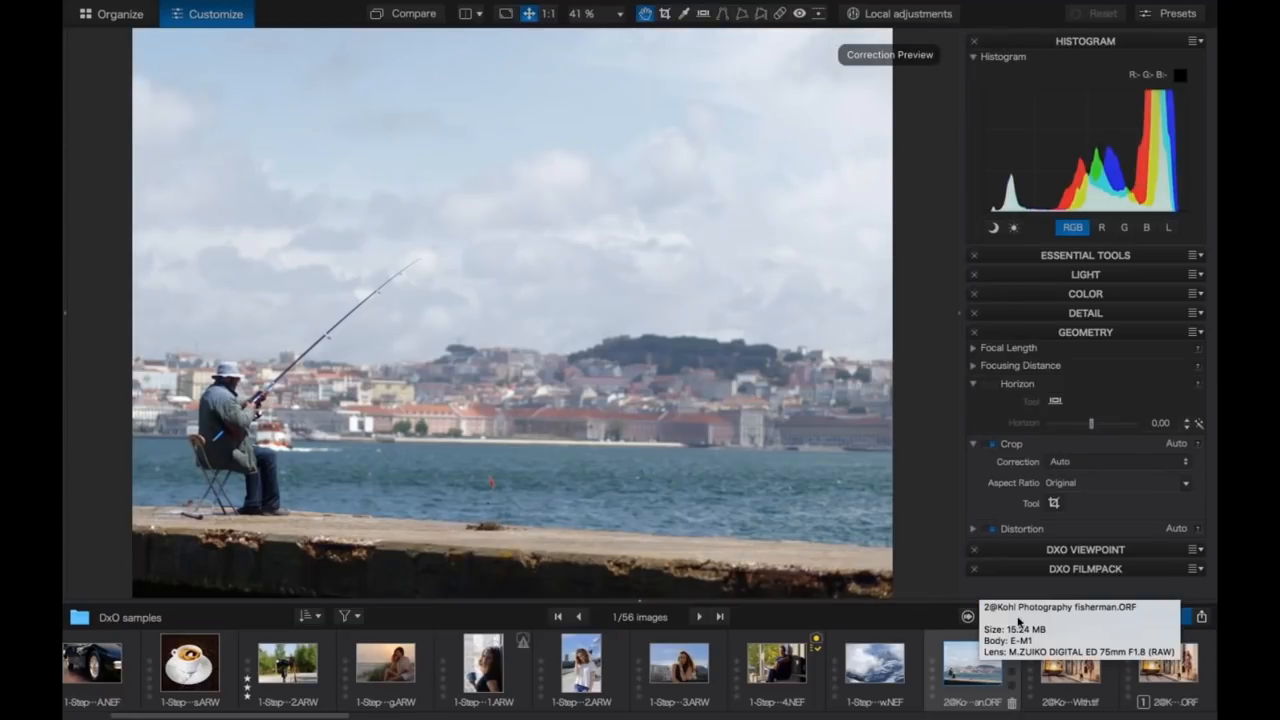
left_click(1095, 335)
left_click(1091, 277)
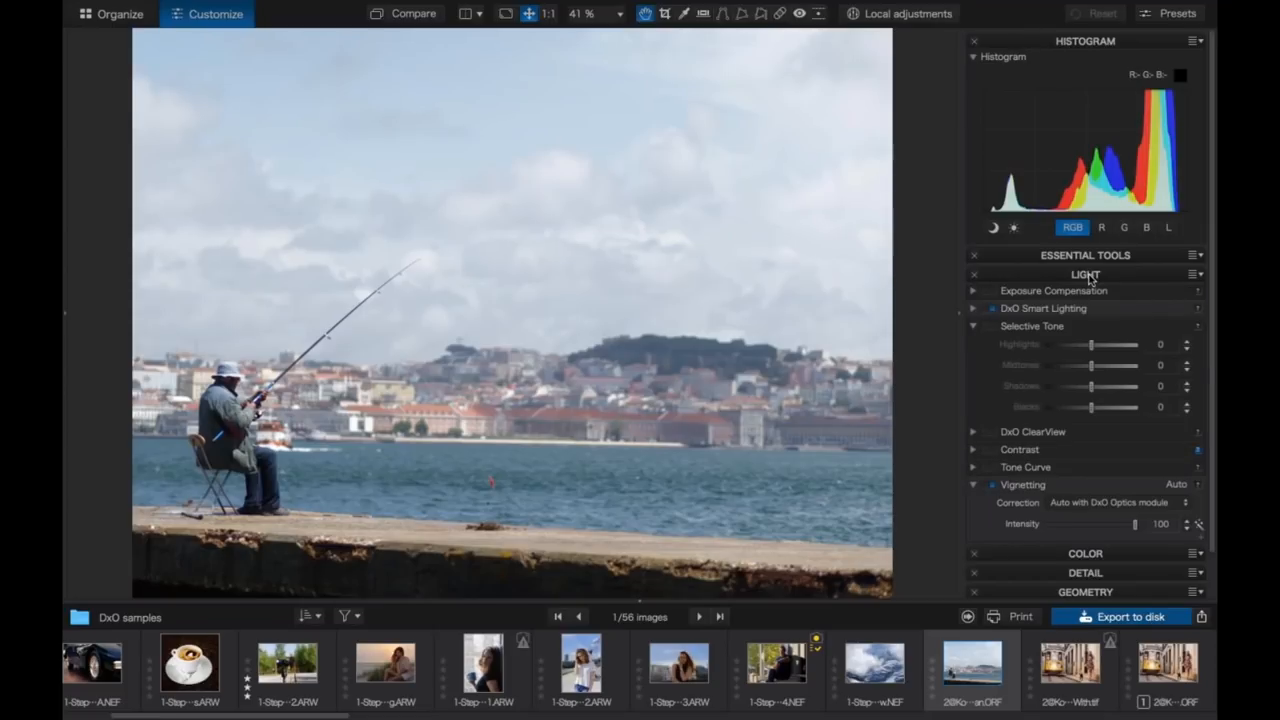
left_click(975, 432)
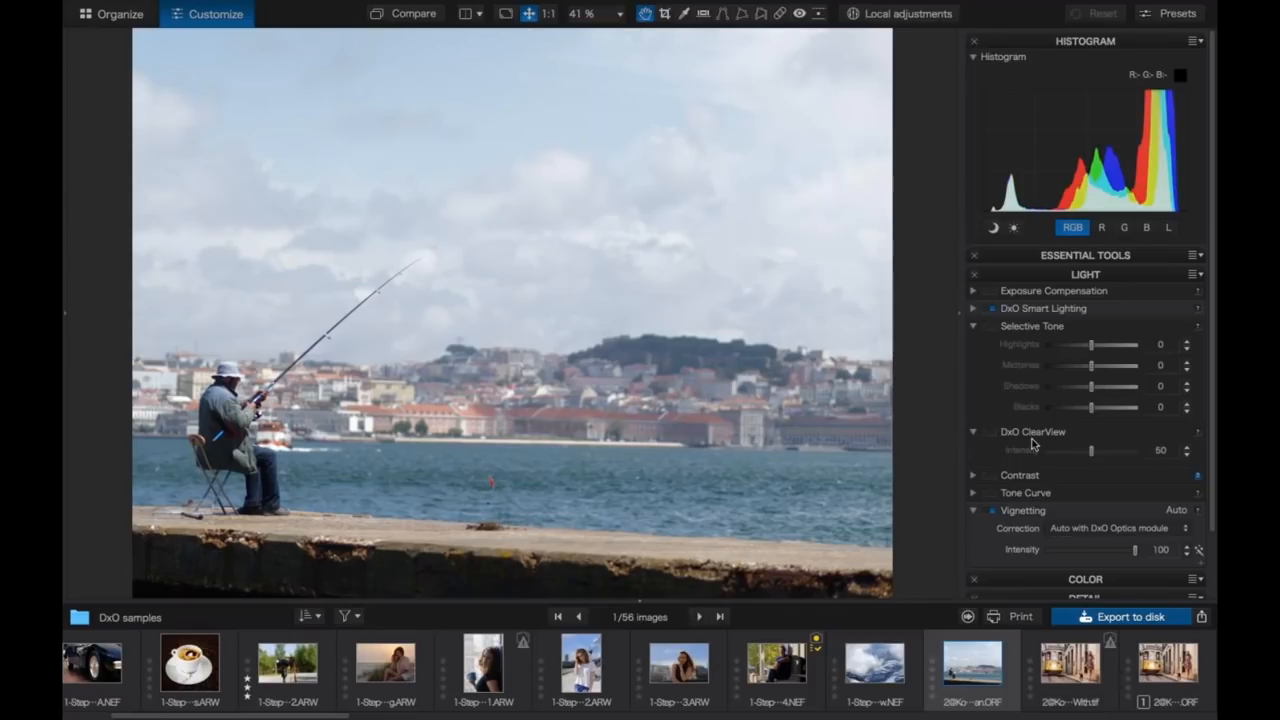
left_click(994, 434)
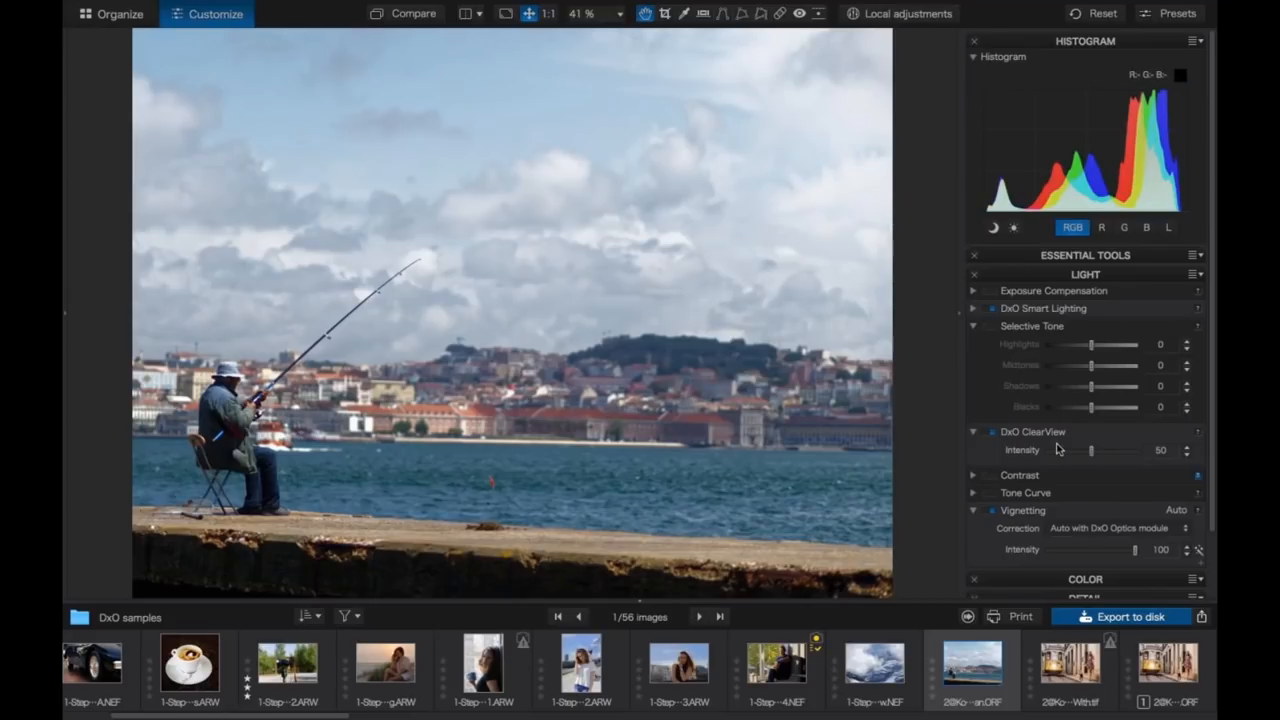
- Compare the fisherman photo with its uncorrected version and set the DxO ClearView intensity to 40
left_click(982, 428)
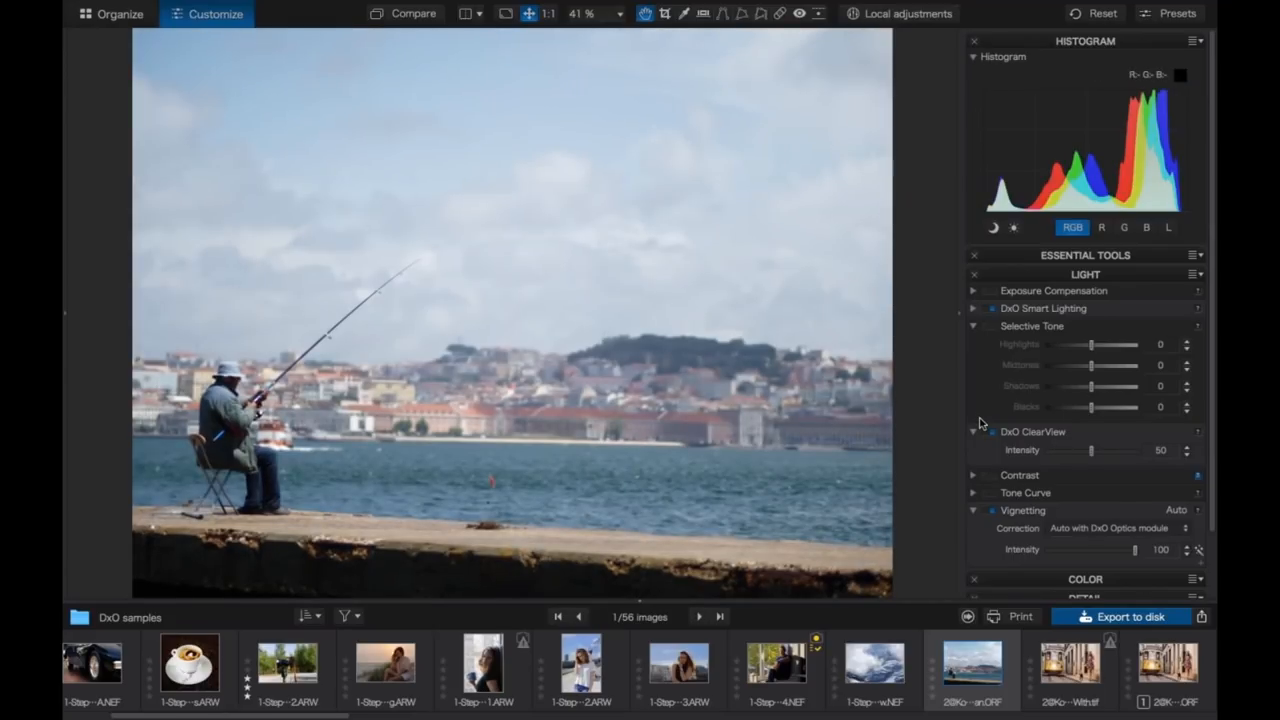
left_click(980, 423)
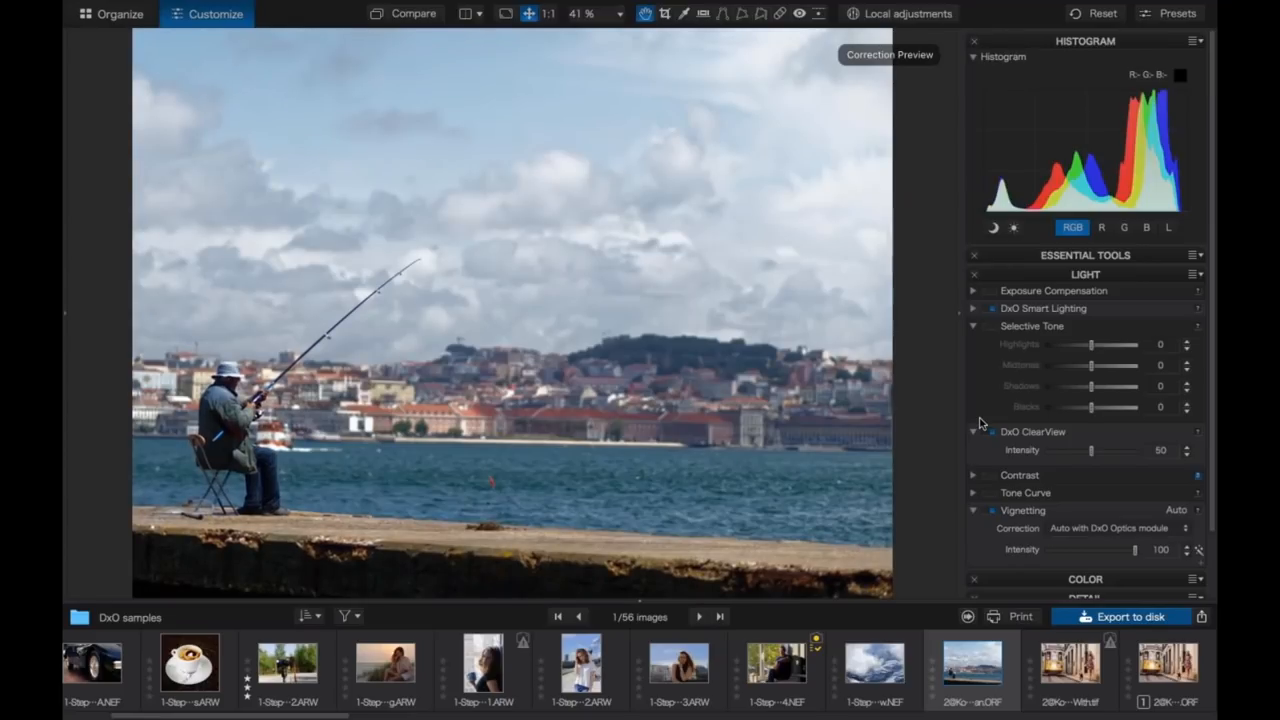
left_click(980, 423)
left_click(980, 423)
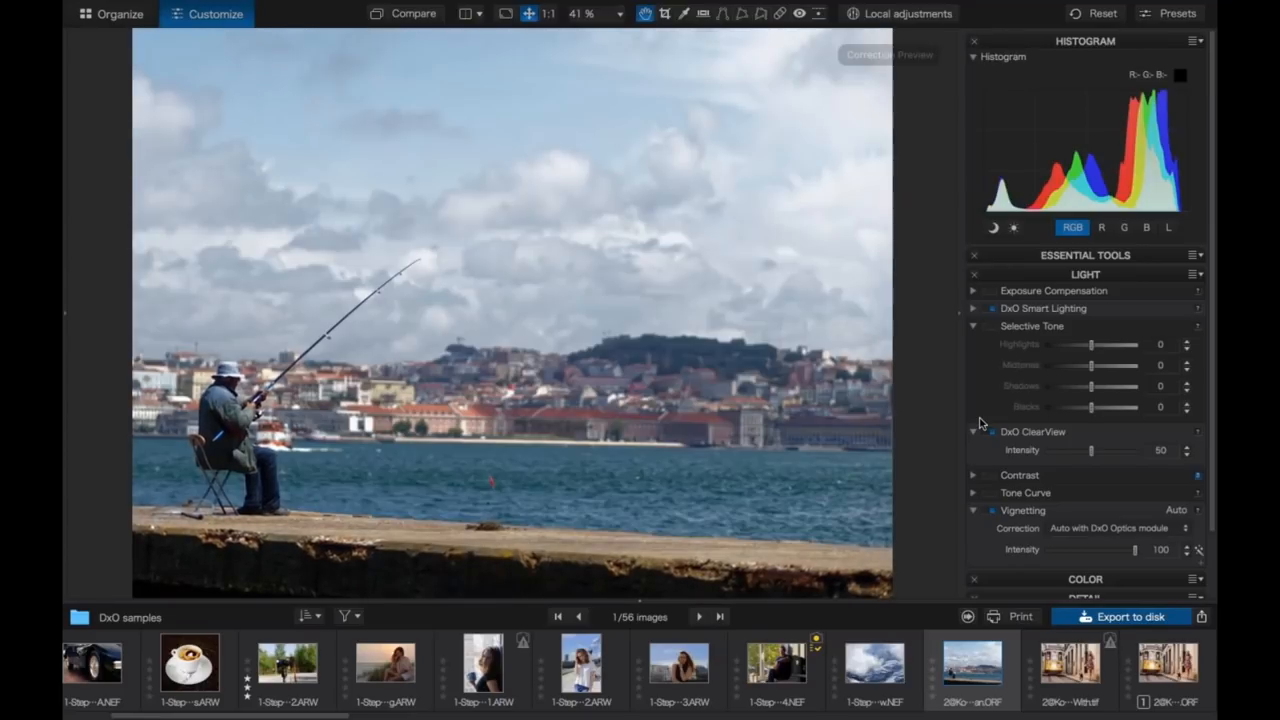
left_click_drag(1090, 452, 1081, 455)
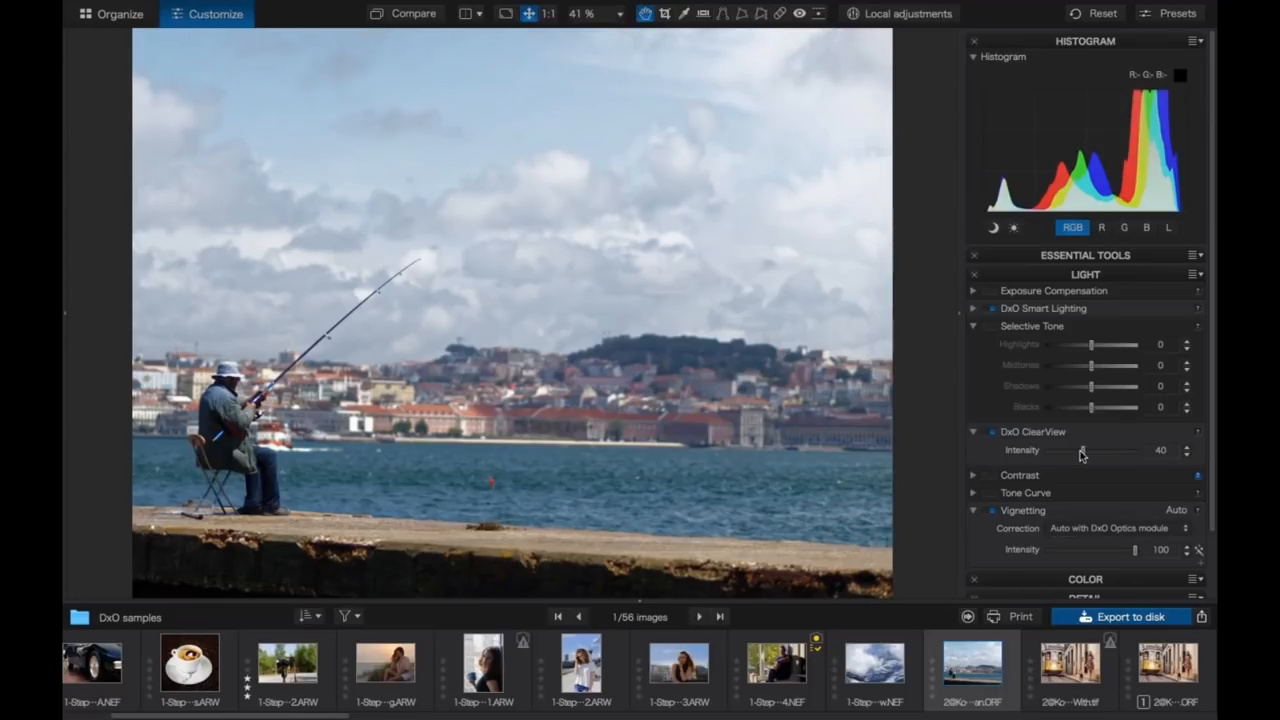
scroll(1080, 455, "down", 3)
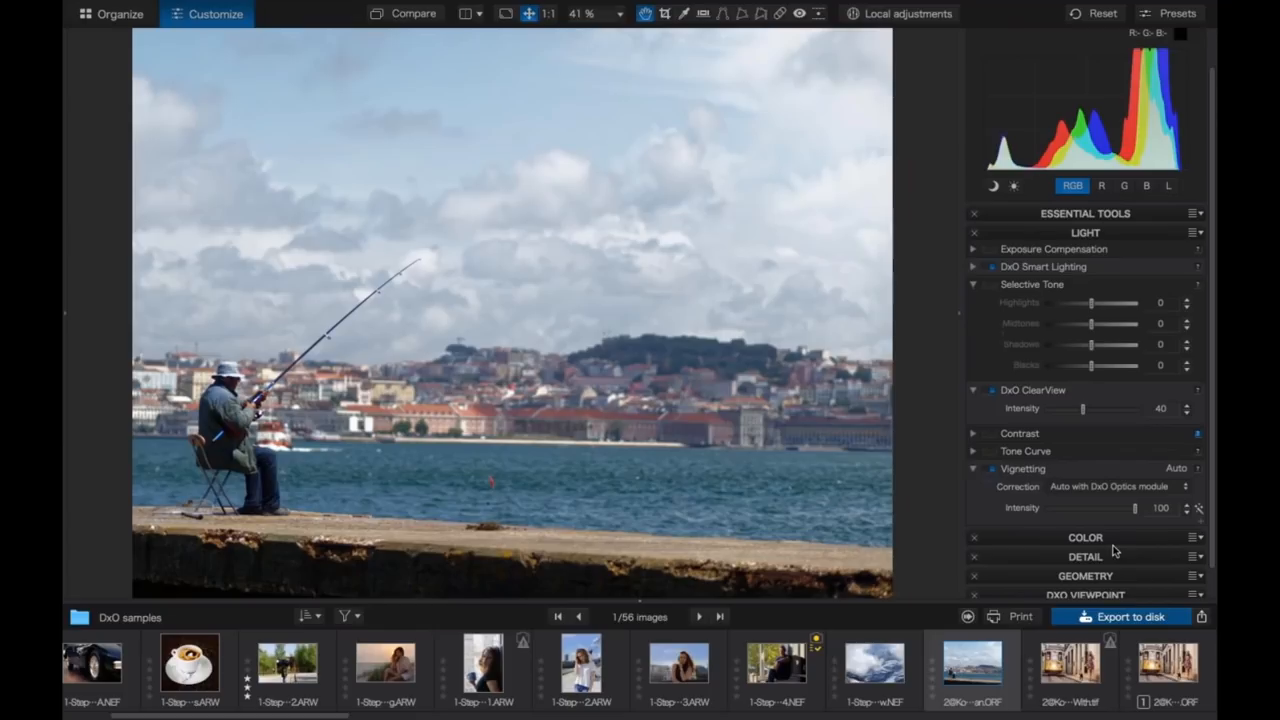
- Enable Color Accentuation for the fisherman photo and set Vibrancy to 57 and Saturation to -5
left_click(1104, 540)
scroll(1104, 545, "down", 2)
scroll(1104, 545, "down", 1)
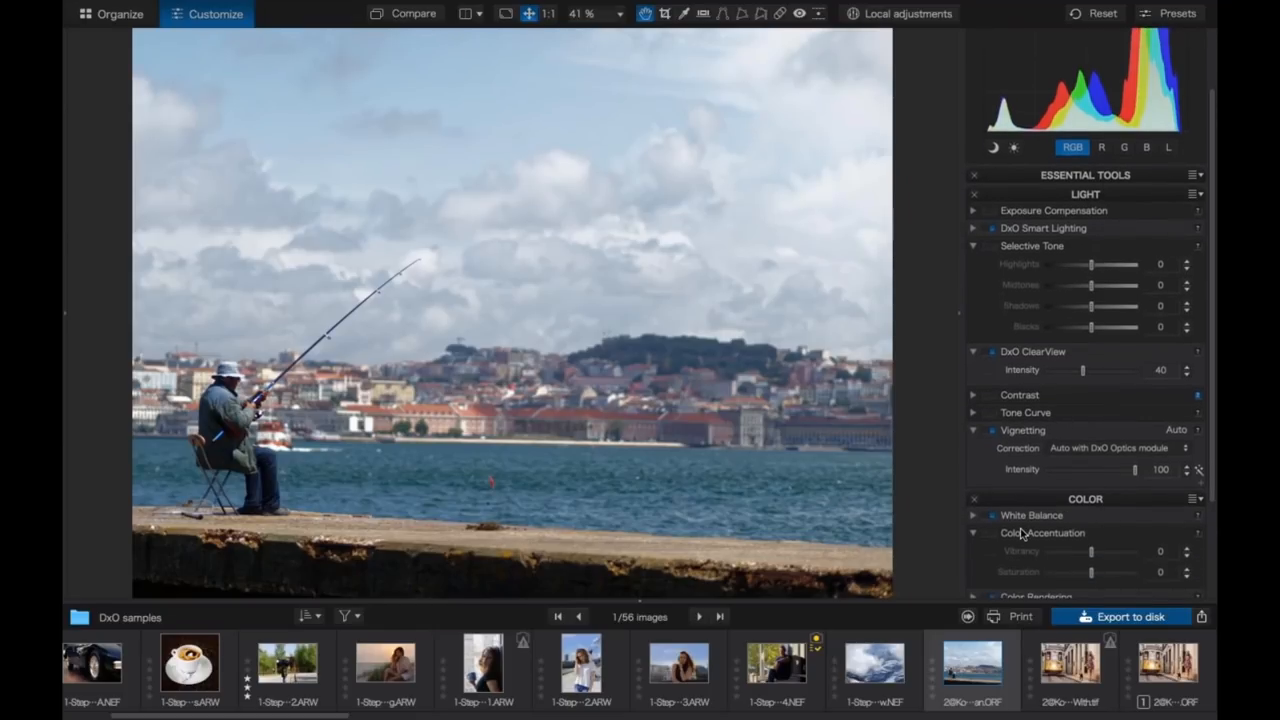
left_click(992, 533)
scroll(1040, 453, "down", 2)
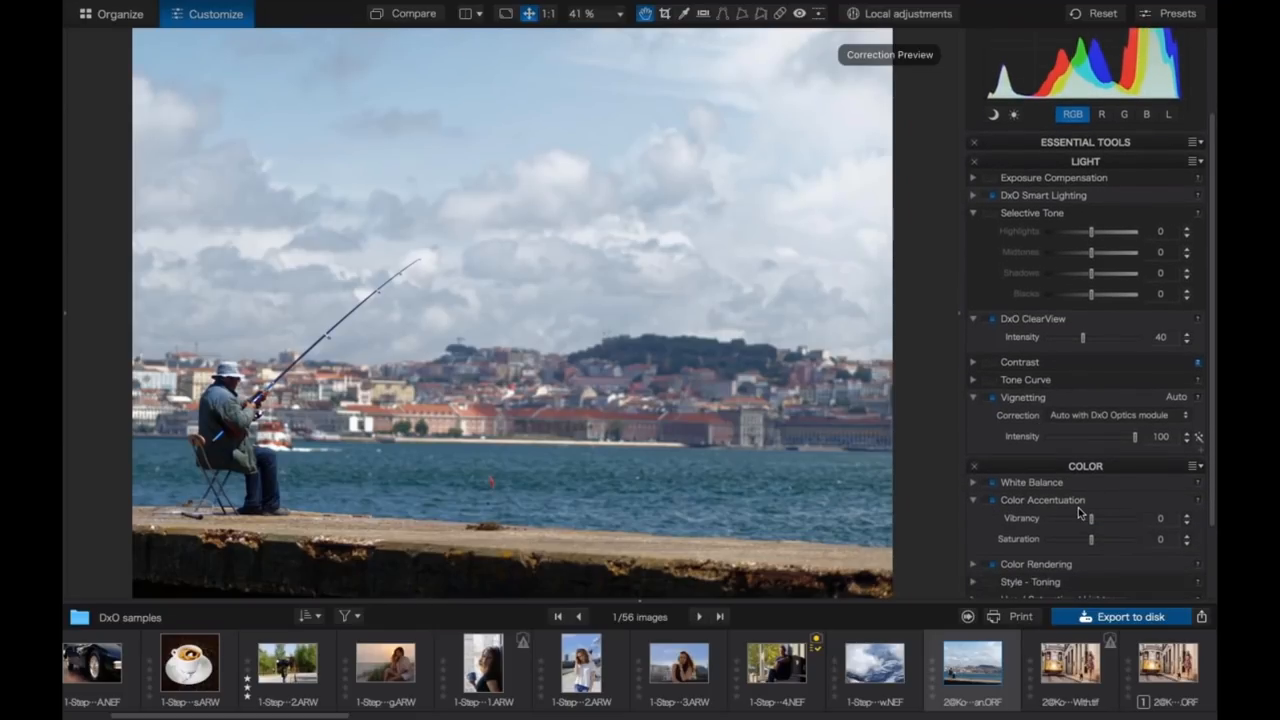
left_click_drag(1092, 520, 1134, 523)
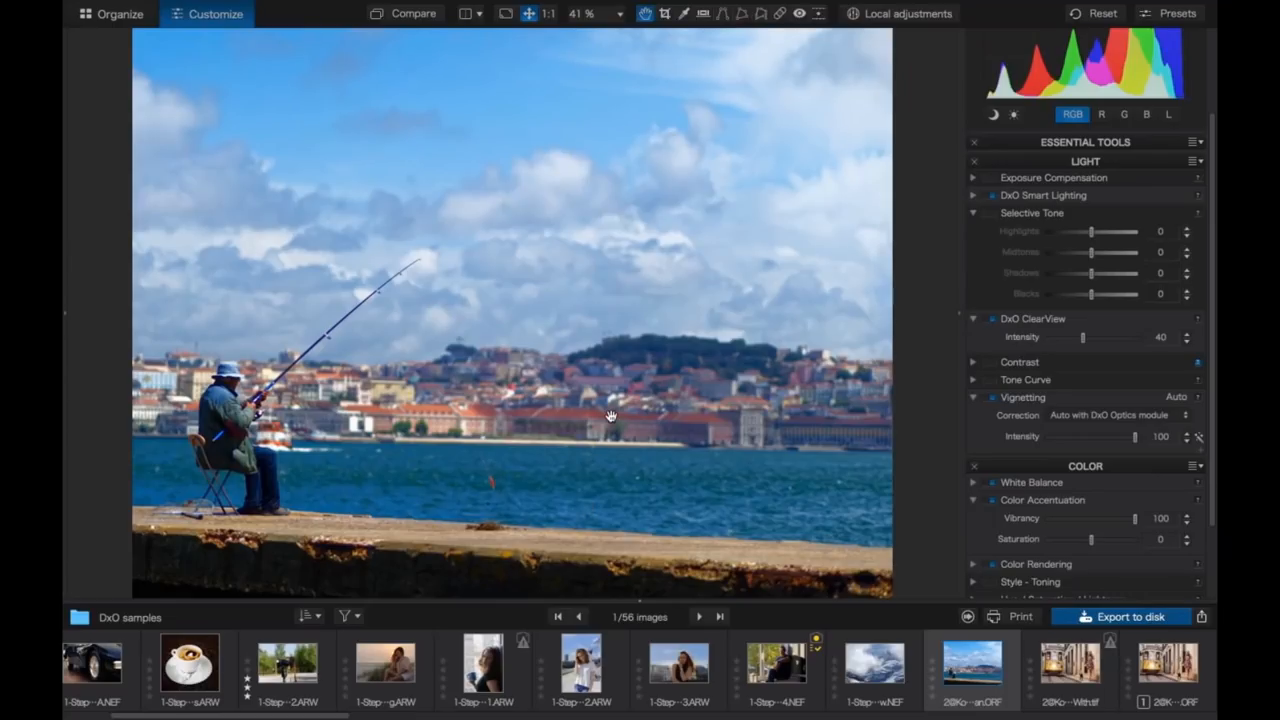
mouse_move(1134, 519)
left_mouse_down()
mouse_move(1095, 528)
mouse_move(1117, 524)
left_mouse_up()
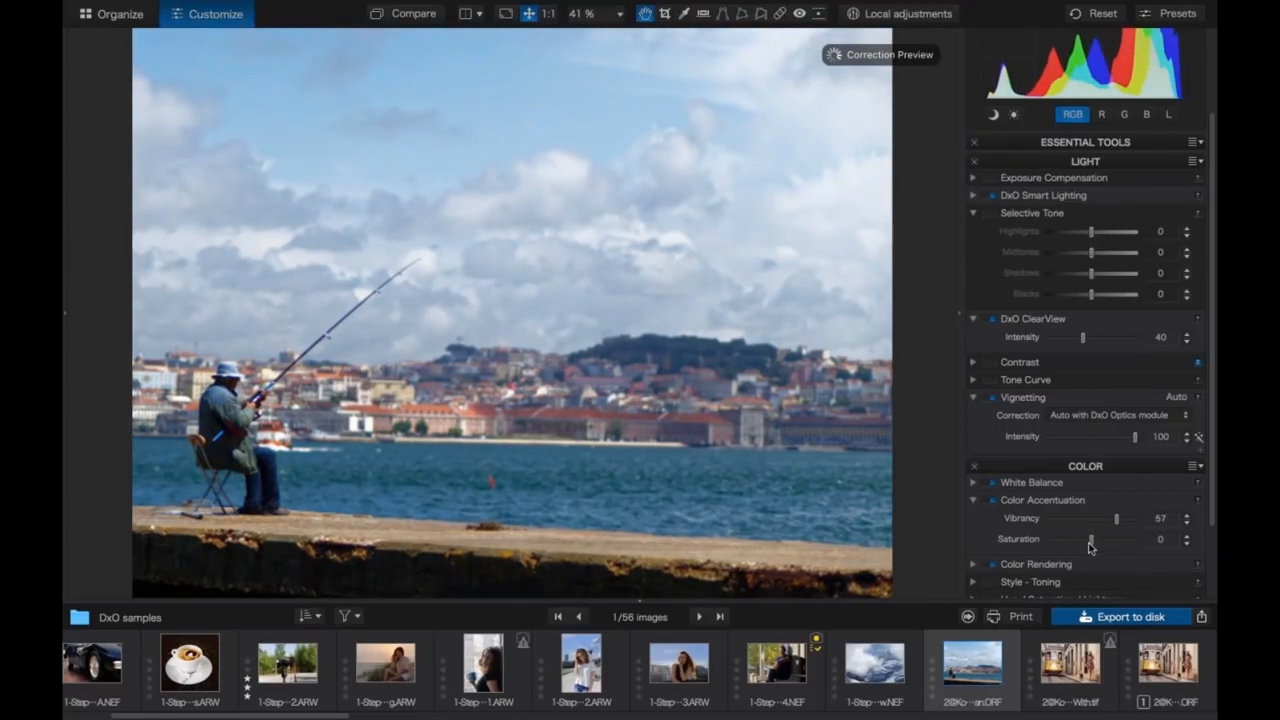
left_click_drag(1091, 543, 1089, 546)
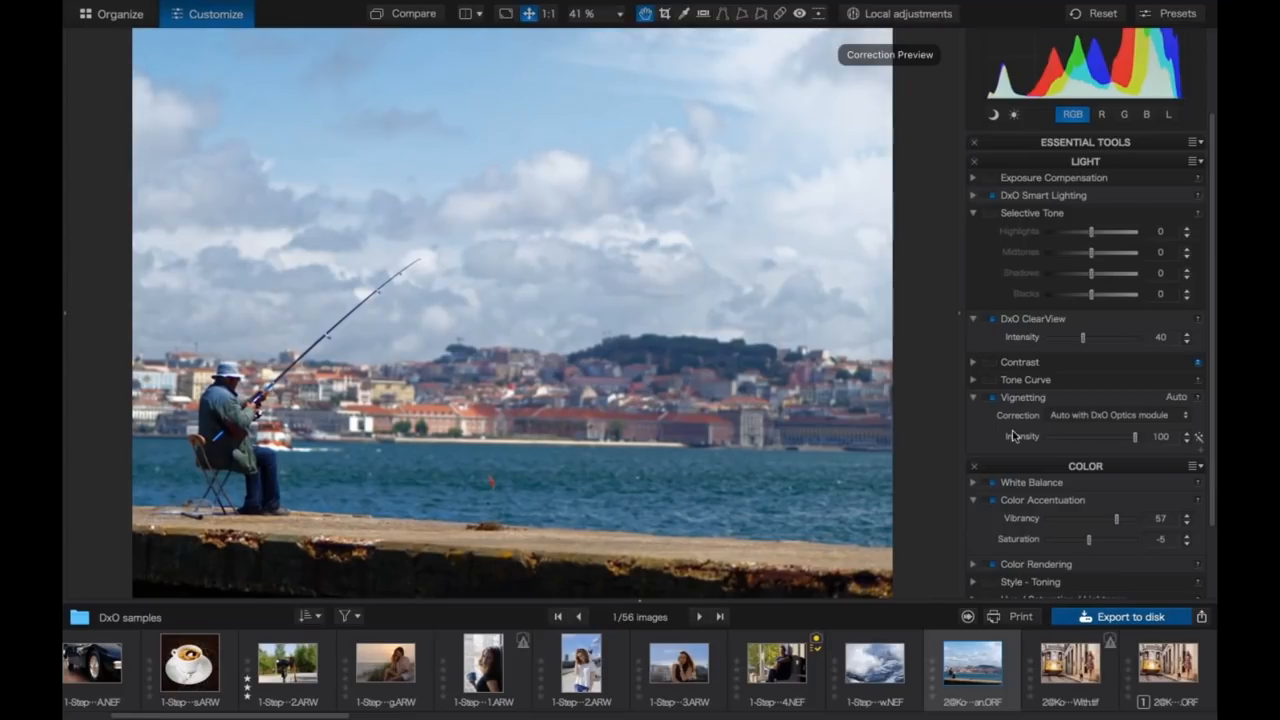
- Straighten the fisherman photo by placing two horizon points along the far shoreline, and apply the correction
left_click(704, 14)
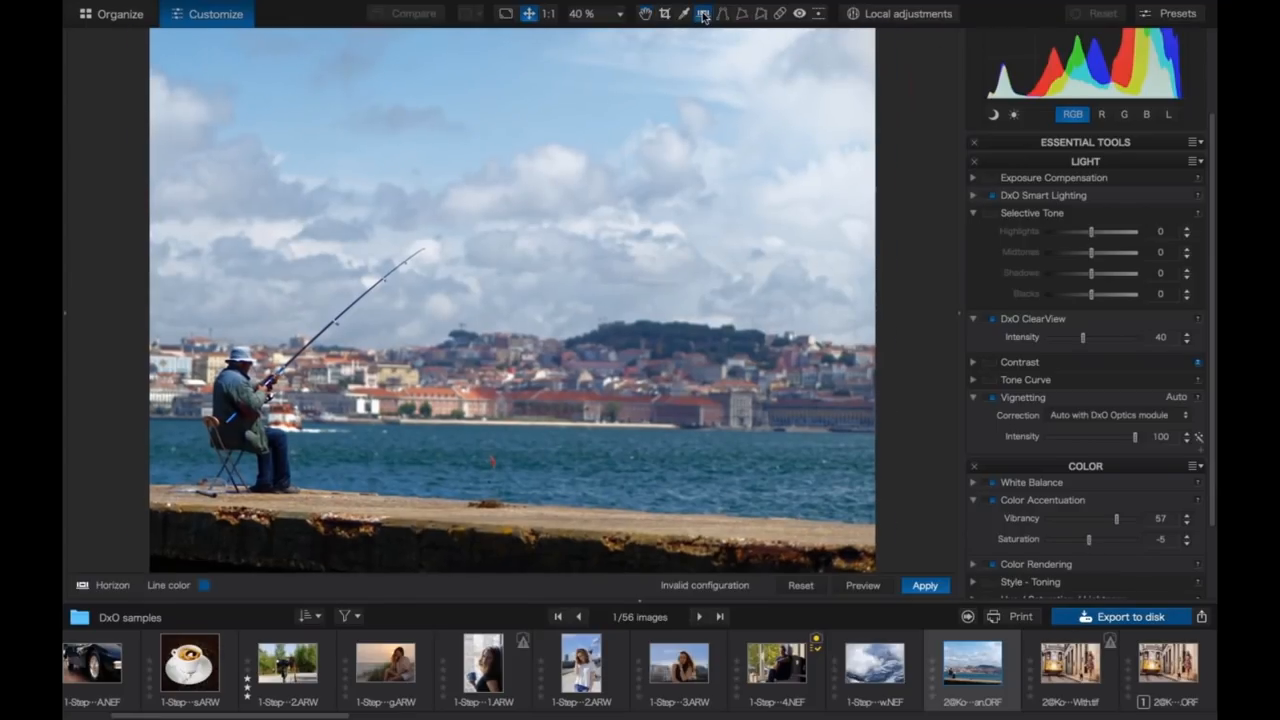
left_click(423, 423)
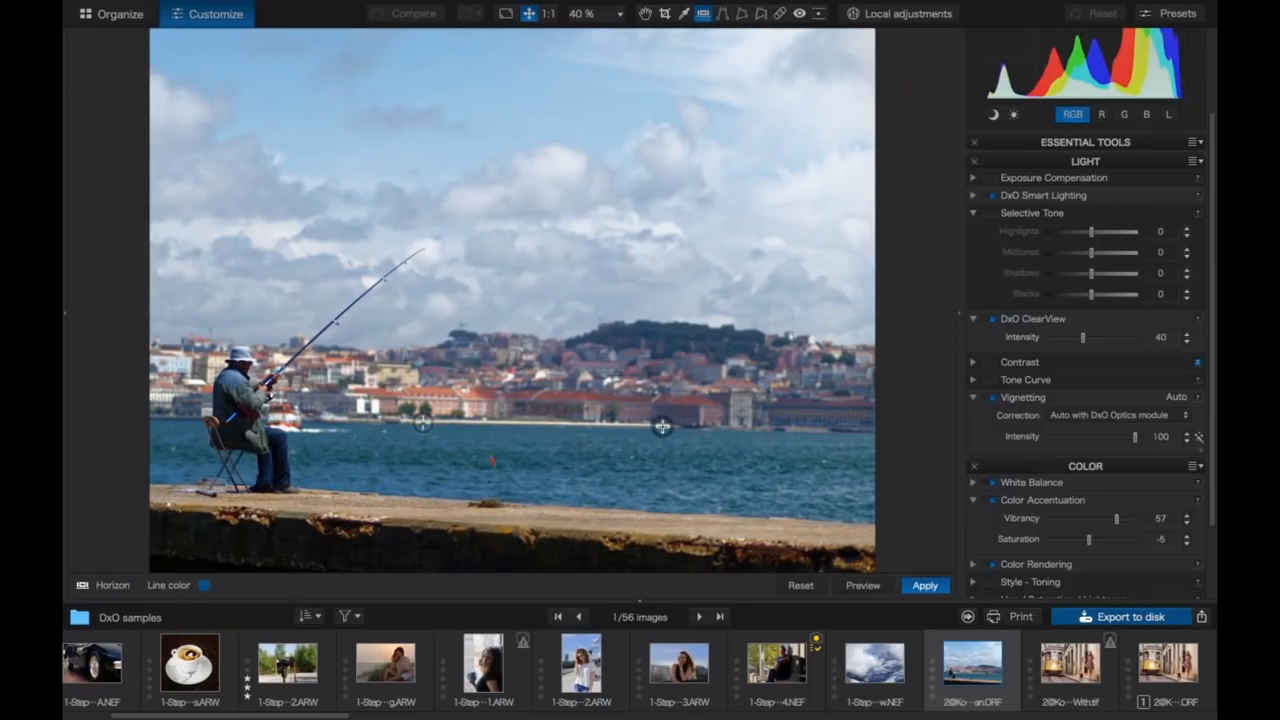
left_click(662, 427)
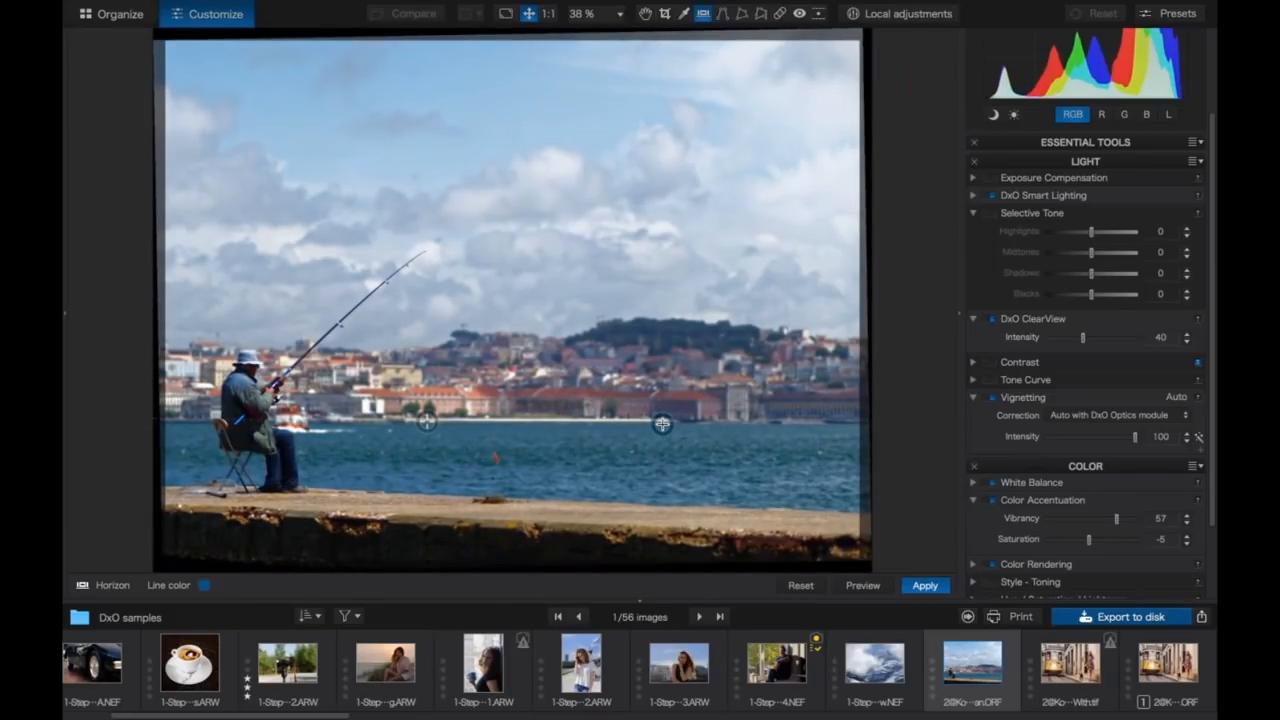
left_click(921, 584)
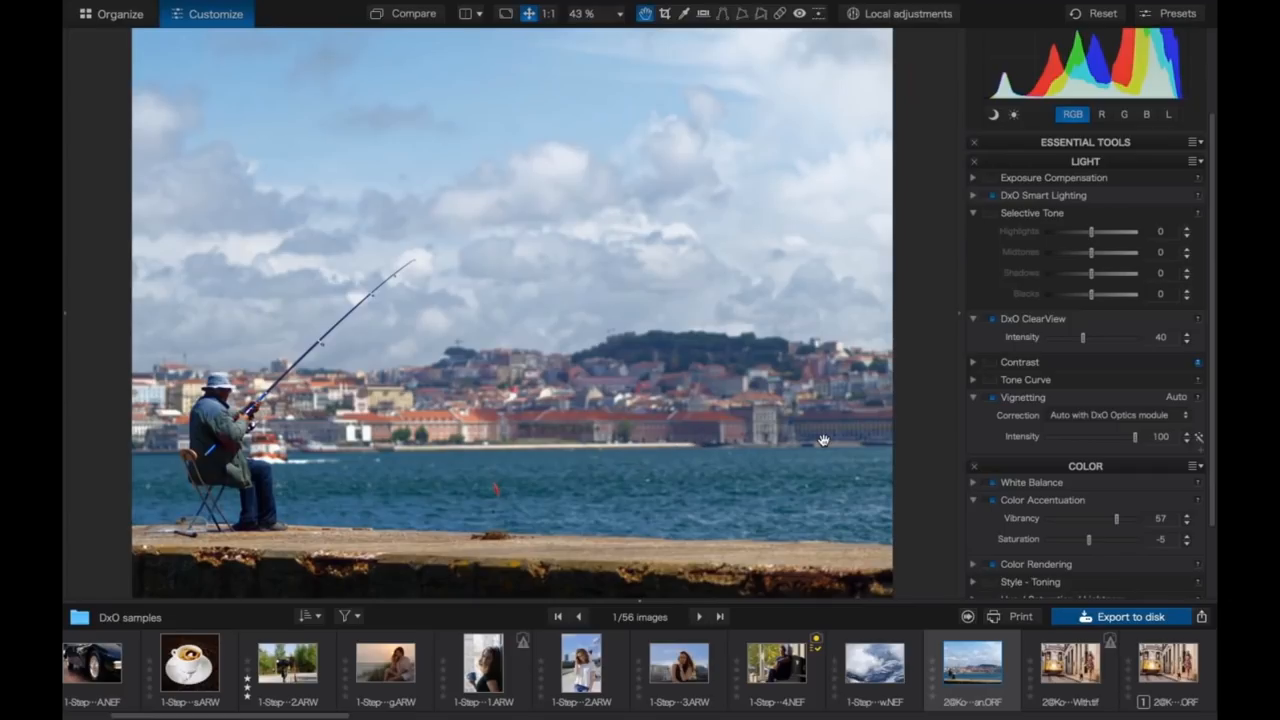
- Fine-tune the Horizon correction in the geometry settings to -1.17
scroll(1088, 530, "down", 3)
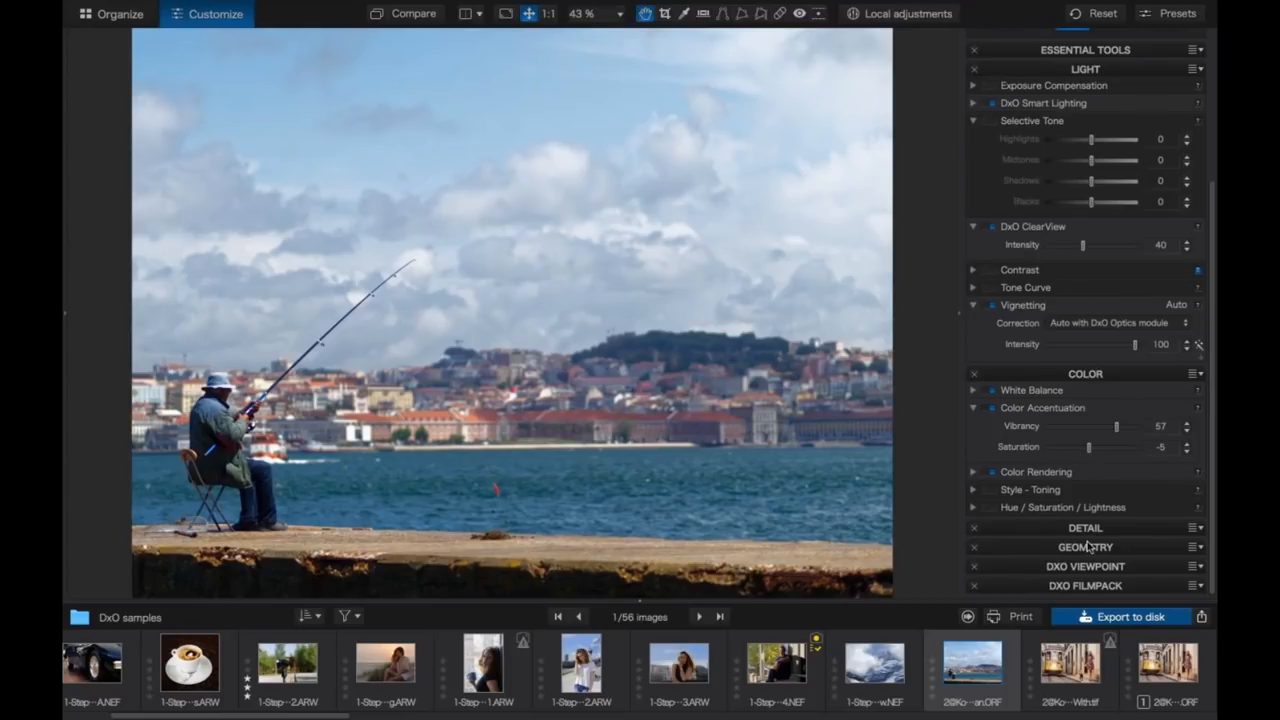
left_click(1088, 548)
scroll(1088, 550, "down", 3)
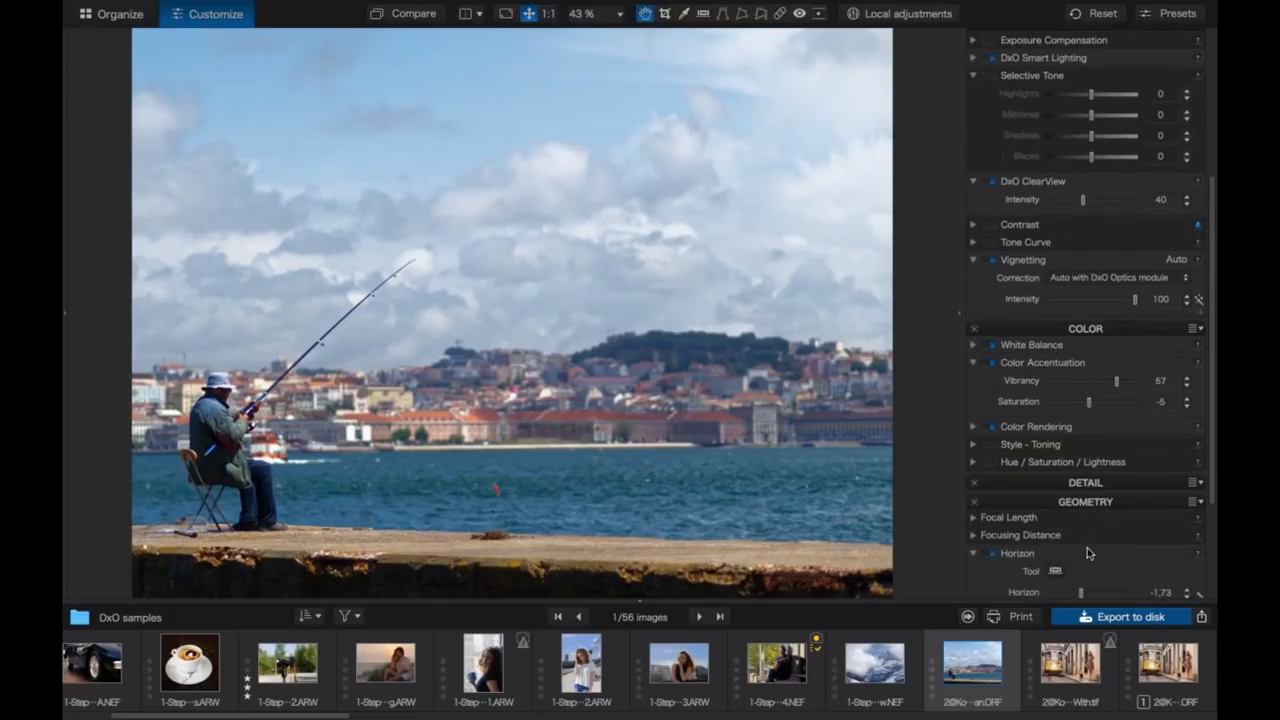
left_click_drag(1080, 525, 1087, 526)
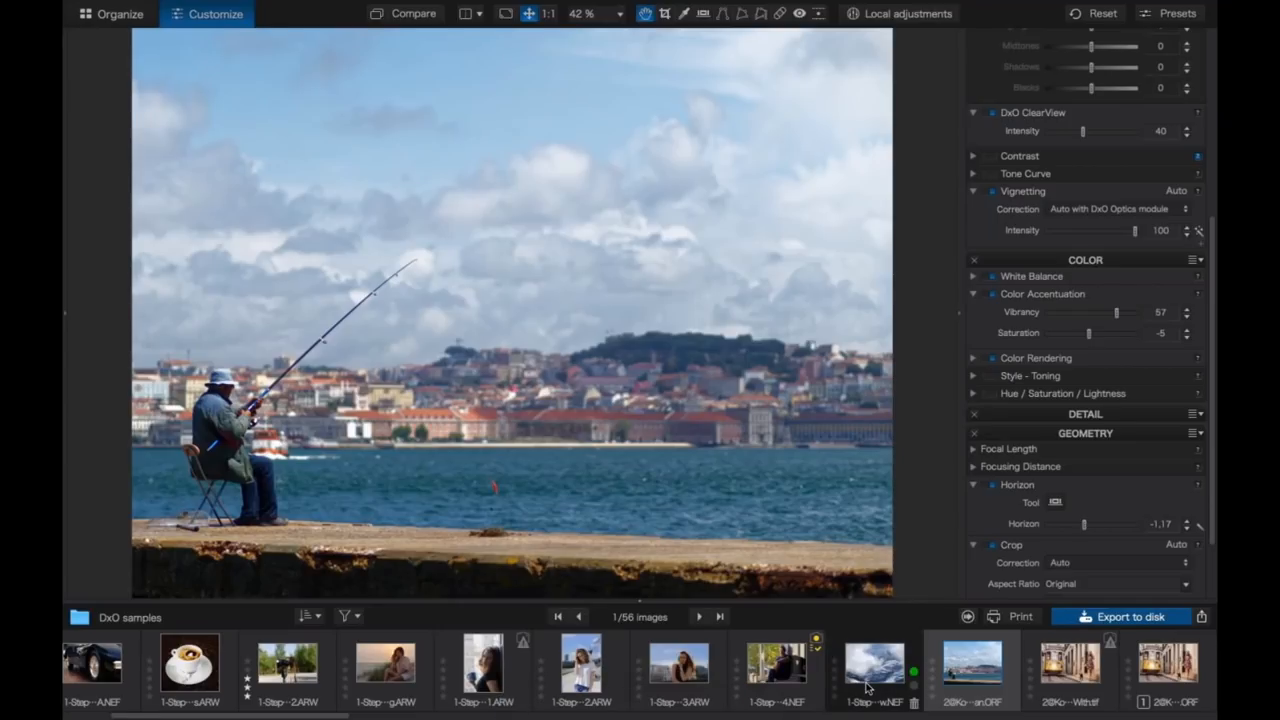
- Find the night photo noisereduc.NEF in the DxO samples folder, open it and show its EXIF data
scroll(867, 687, "right", 2)
scroll(867, 687, "right", 2)
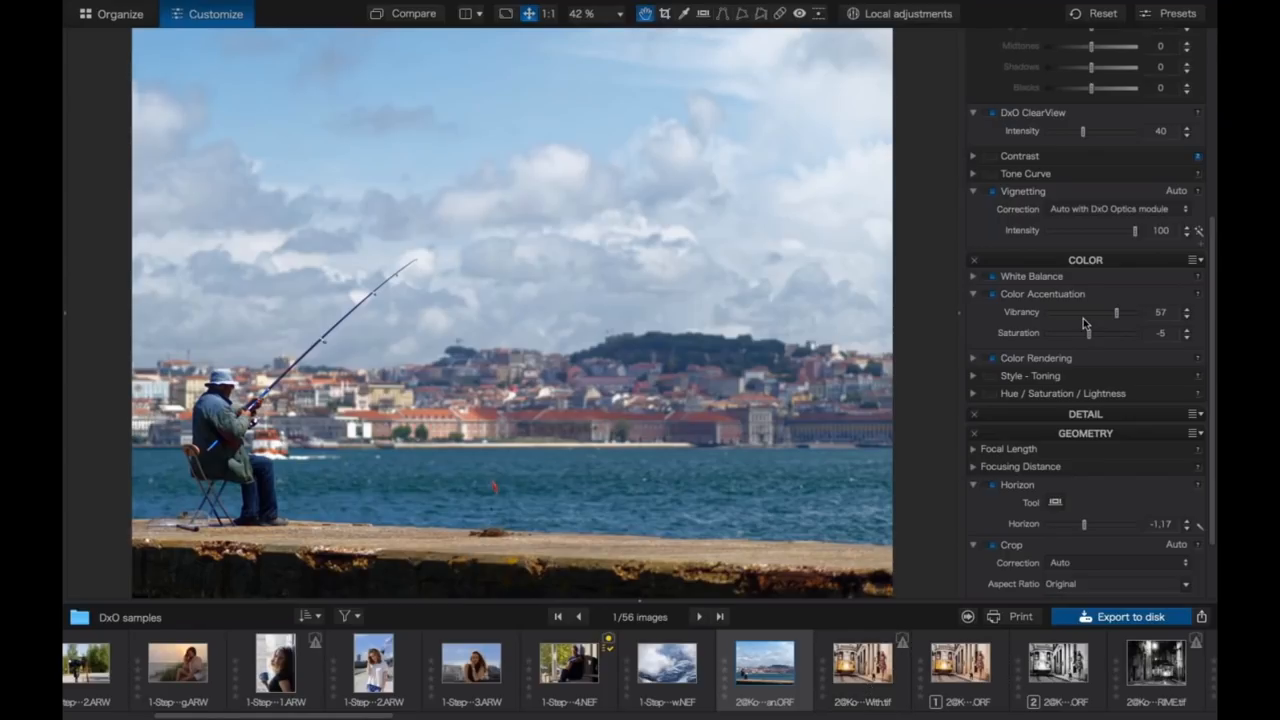
scroll(640, 670, "right", 10)
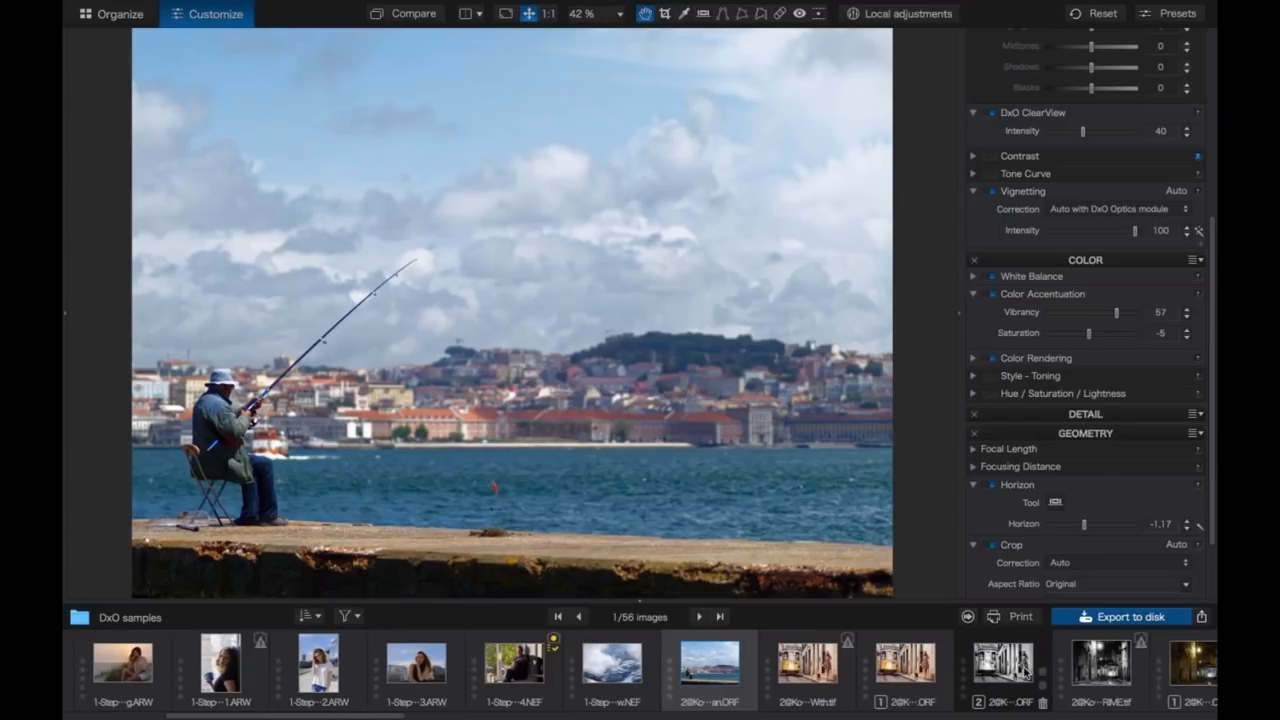
scroll(1025, 673, "right", 12)
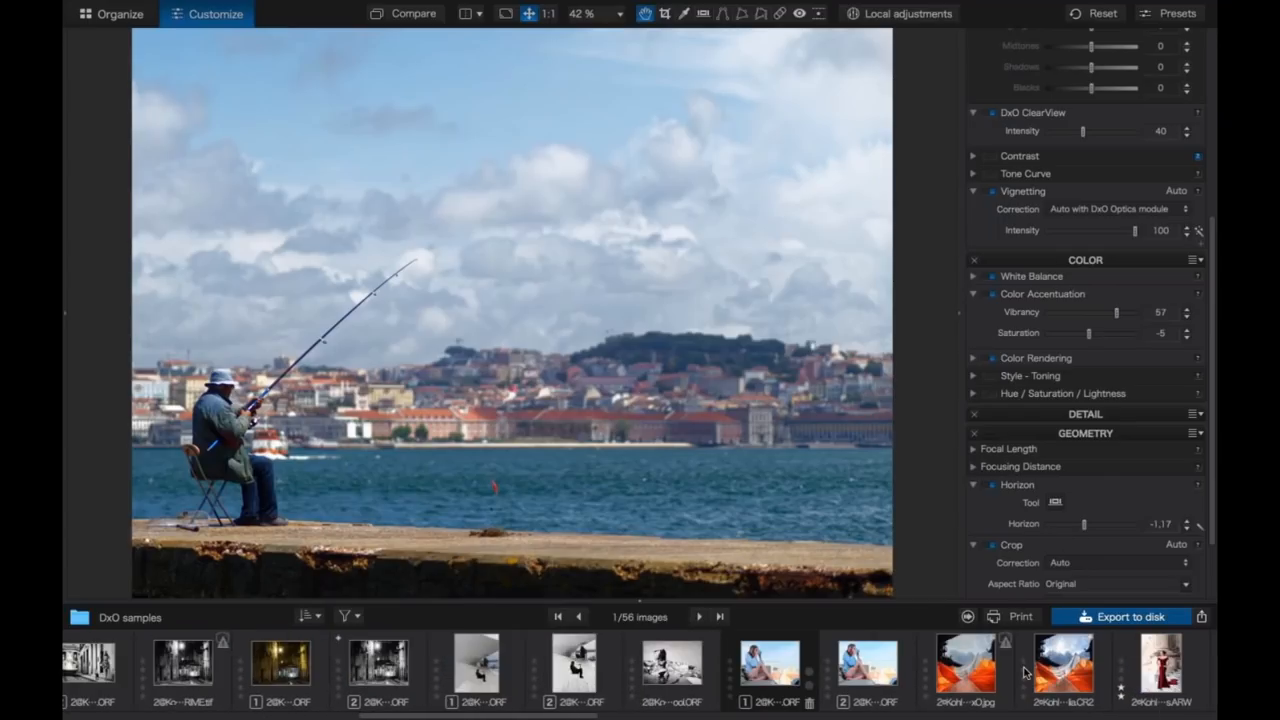
scroll(1025, 673, "right", 12)
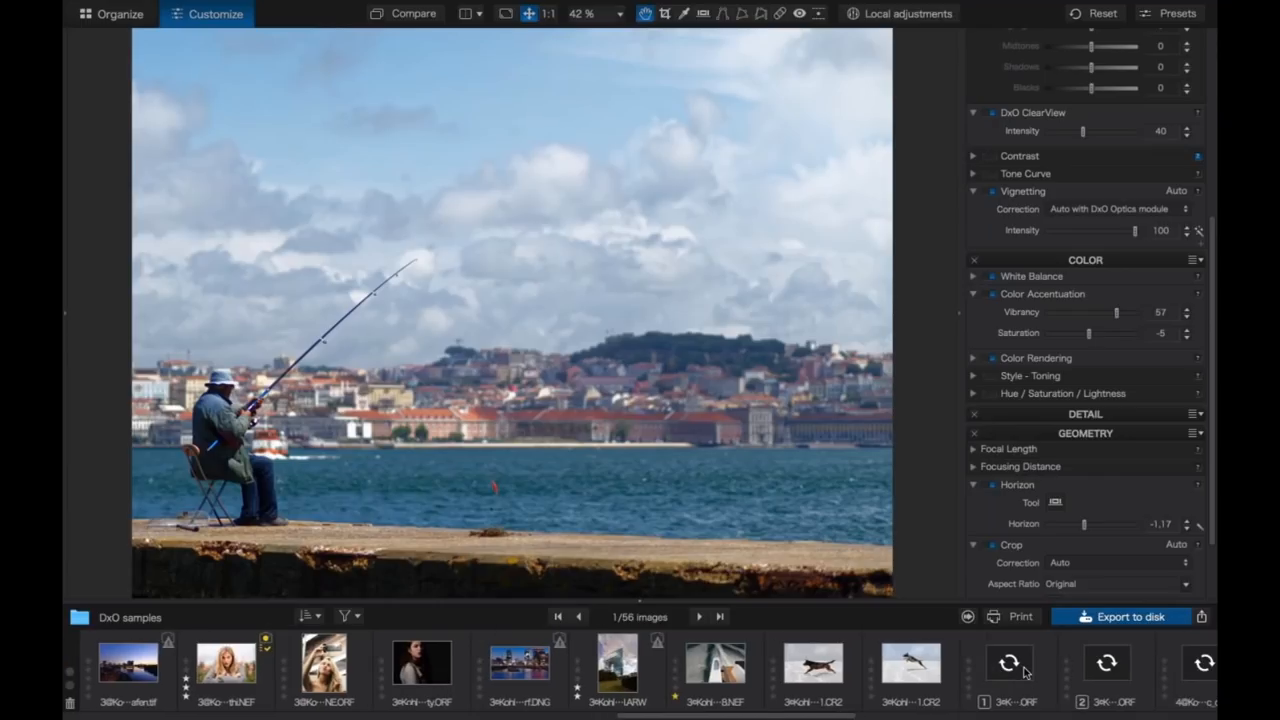
scroll(1025, 673, "right", 3)
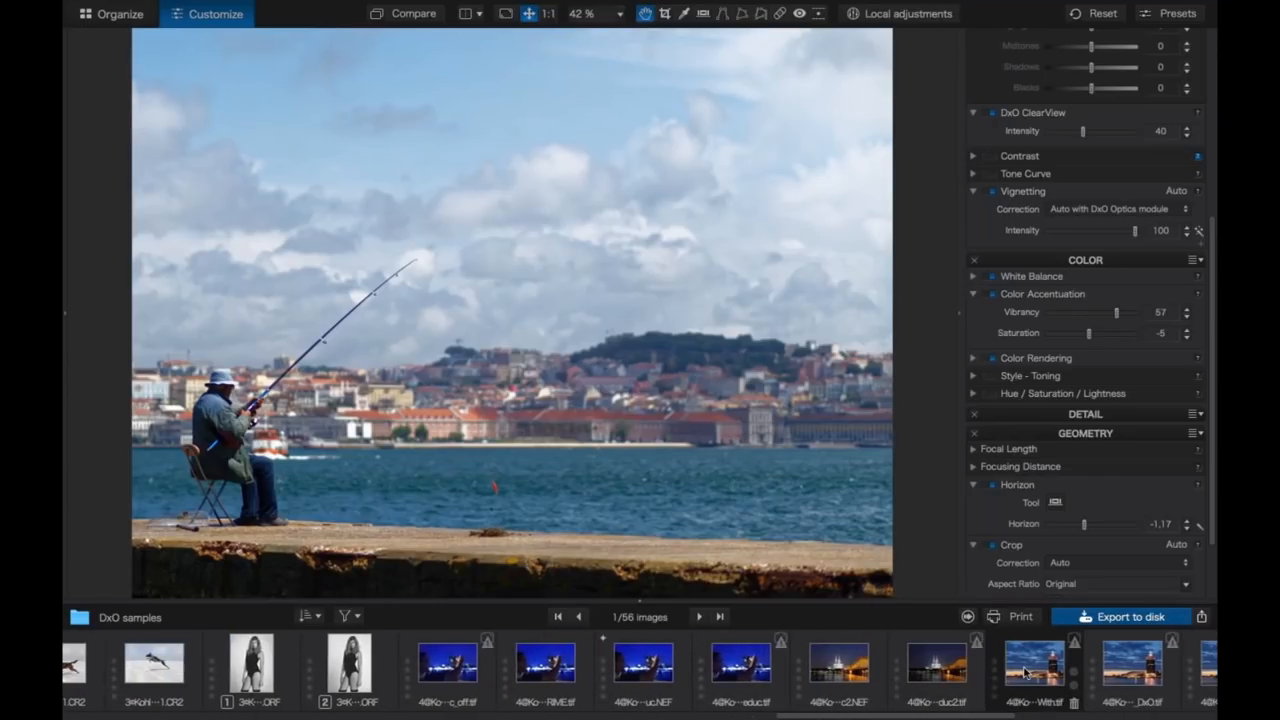
scroll(1025, 673, "right", 2)
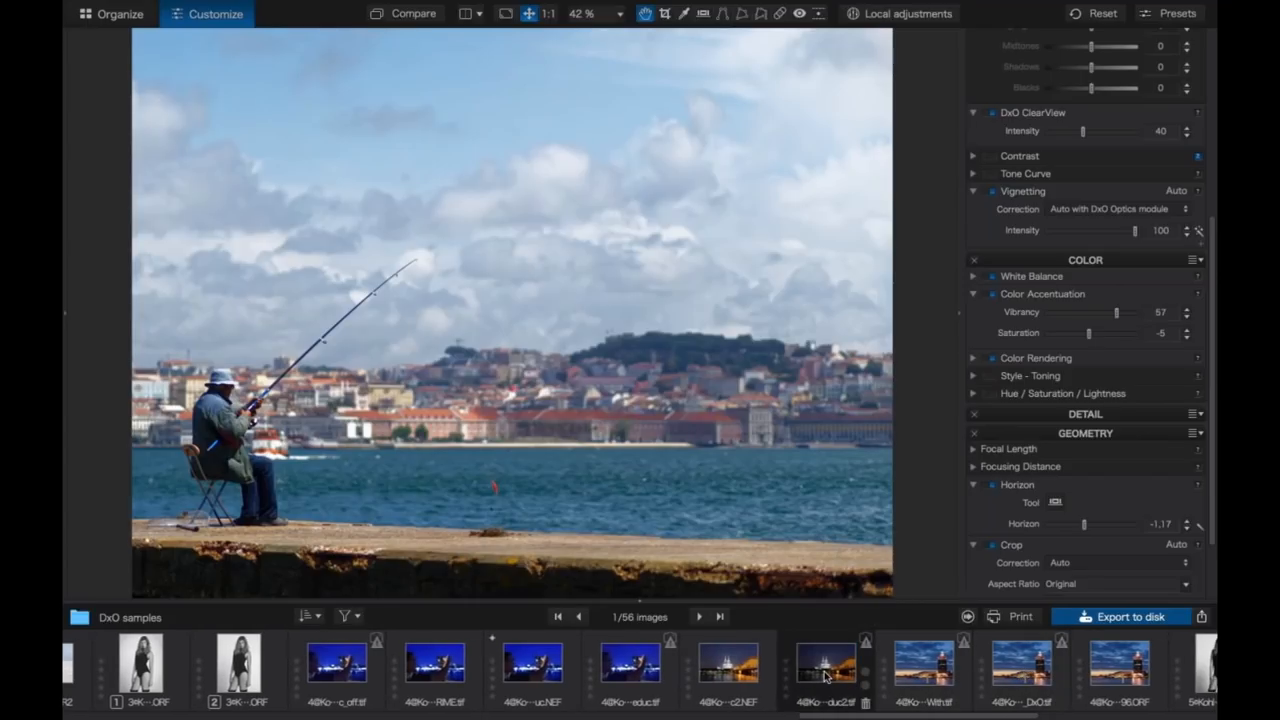
left_click(534, 676)
left_click(67, 312)
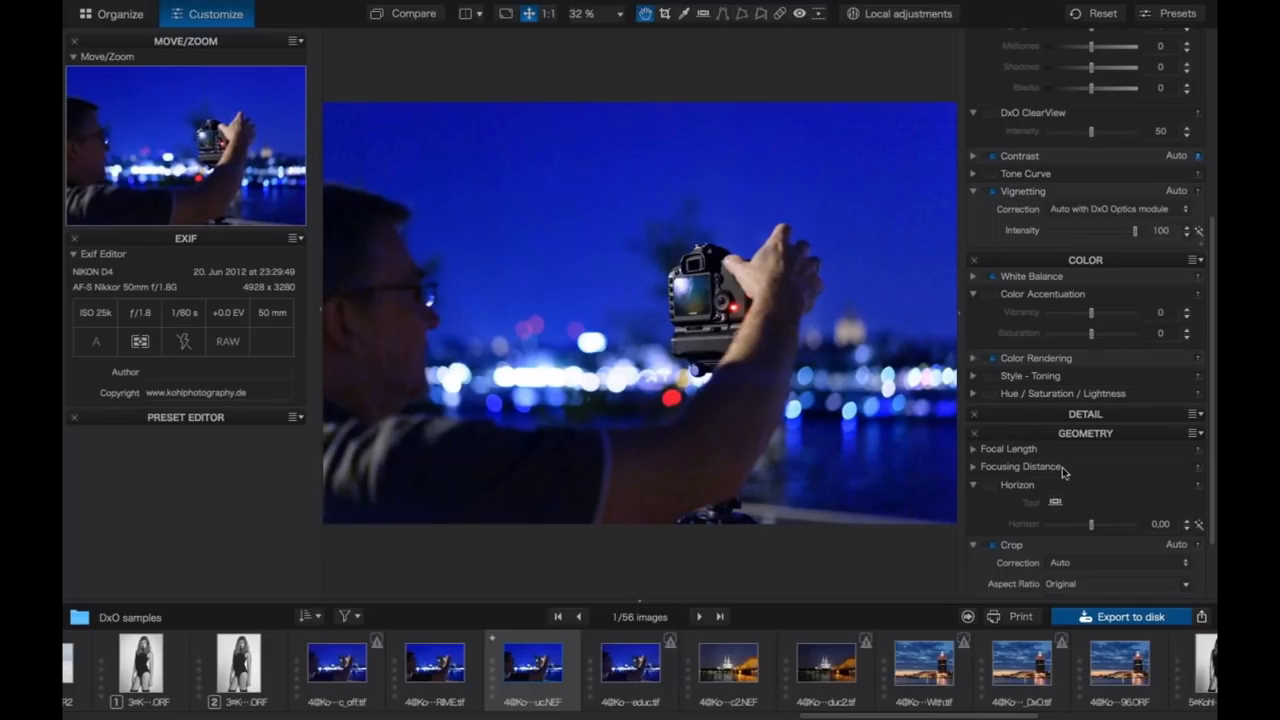
- Turn off Noise Reduction for the night photo and inspect the noise around the camera at full-screen magnification
left_click(1080, 414)
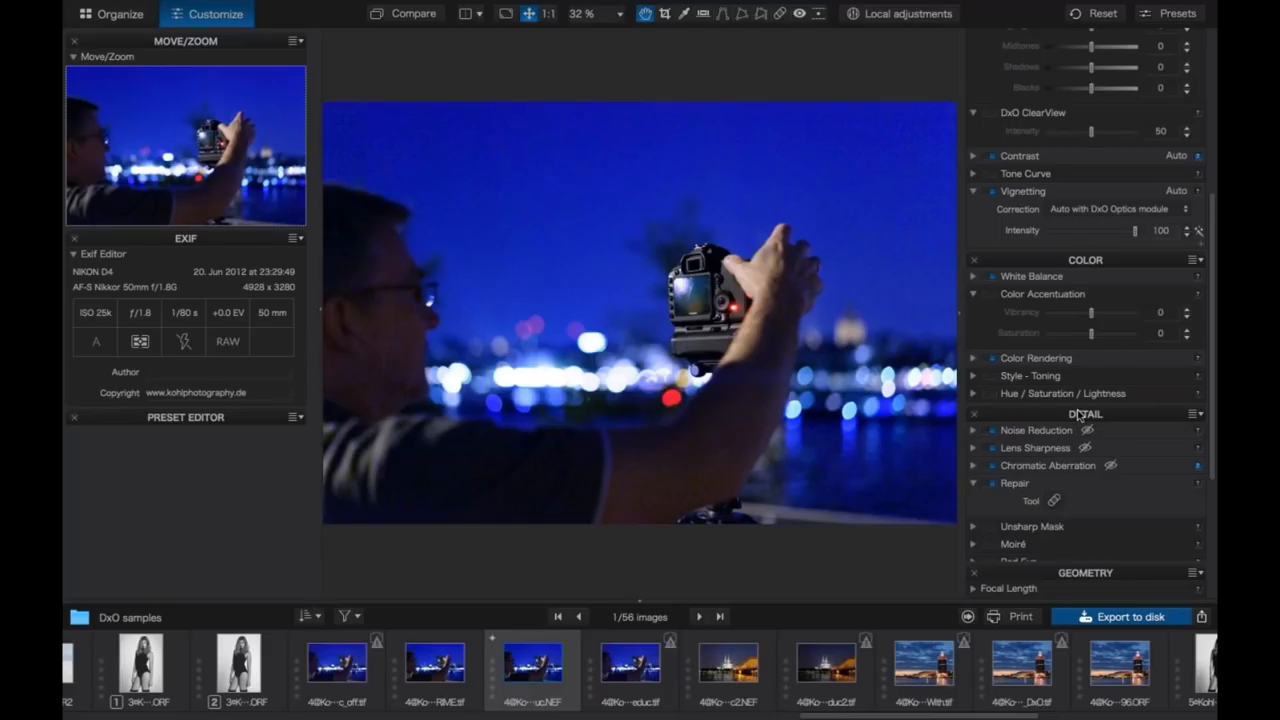
left_click(986, 434)
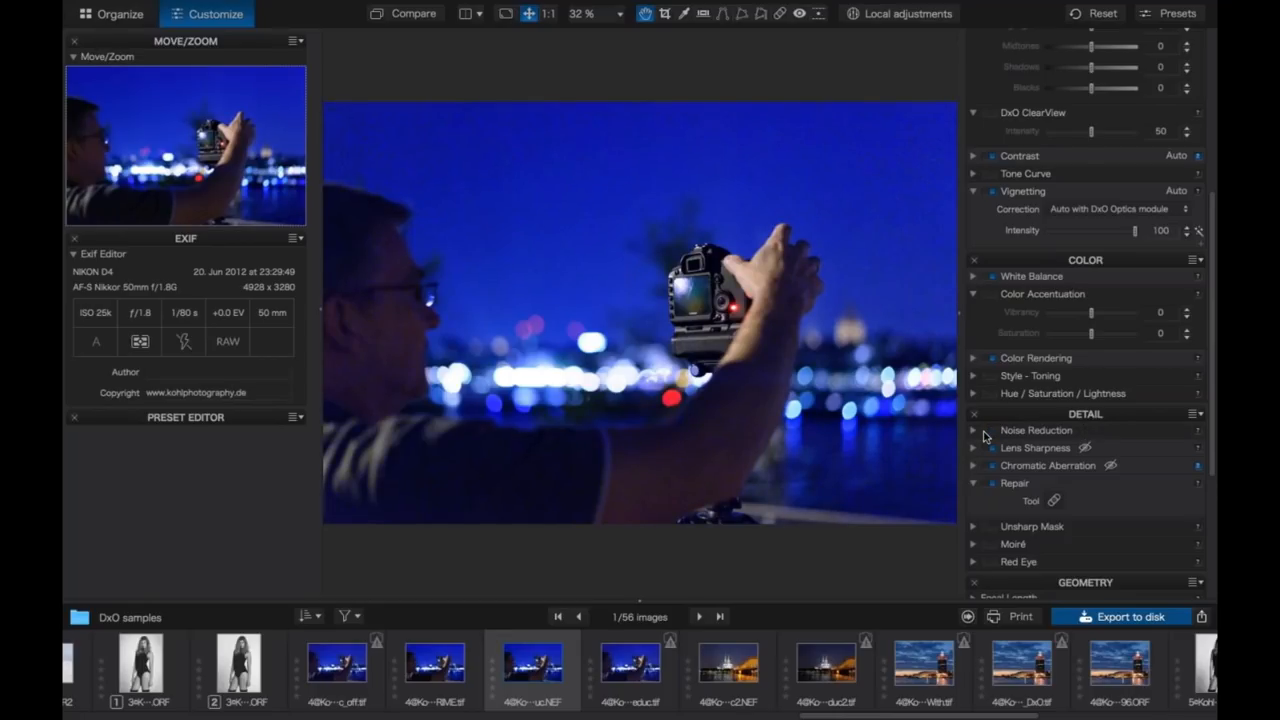
key("F11")
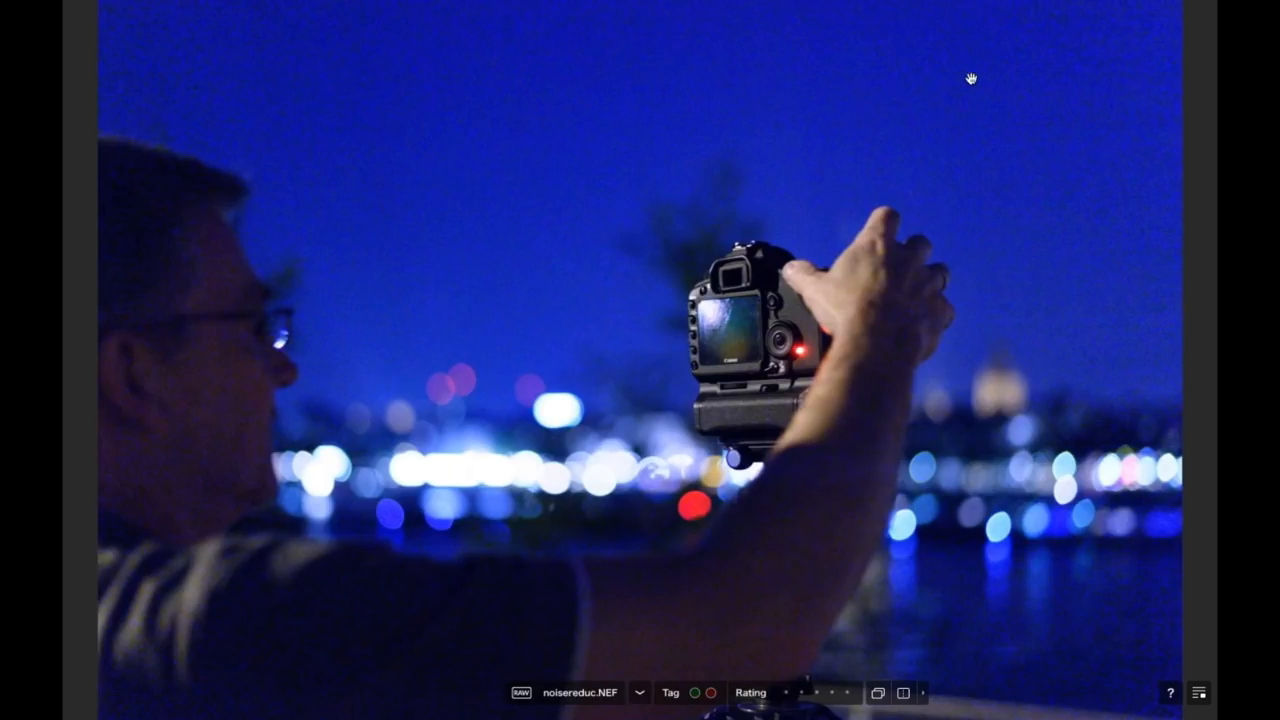
left_click(760, 609)
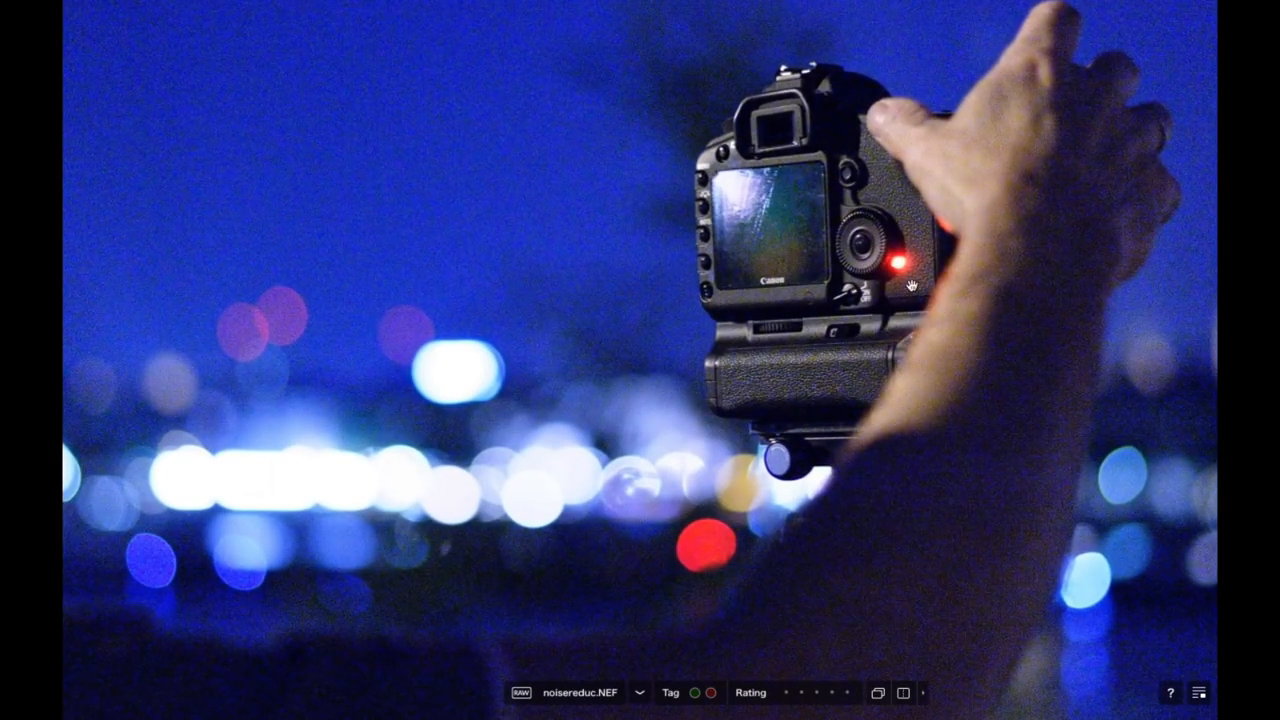
left_click_drag(923, 463, 792, 311)
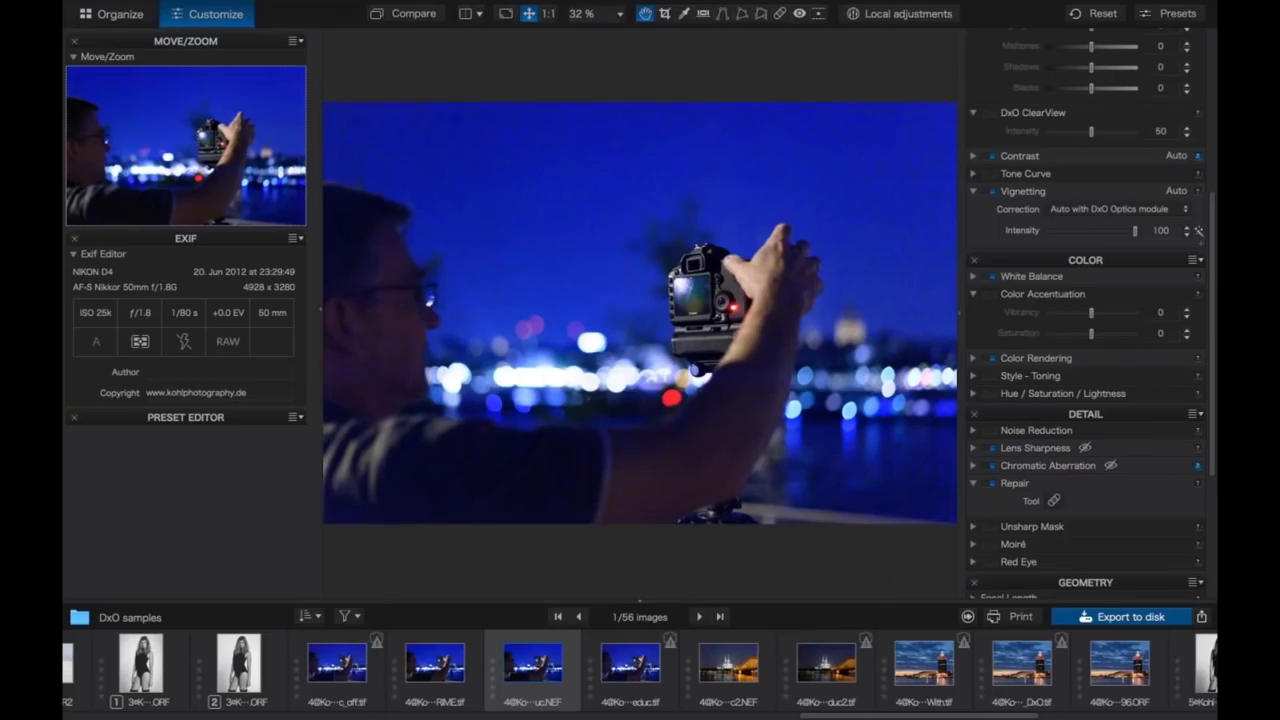
- Enable Noise Reduction with its settings expanded and inspect the denoised night photo in full screen
left_click(975, 431)
left_click(994, 432)
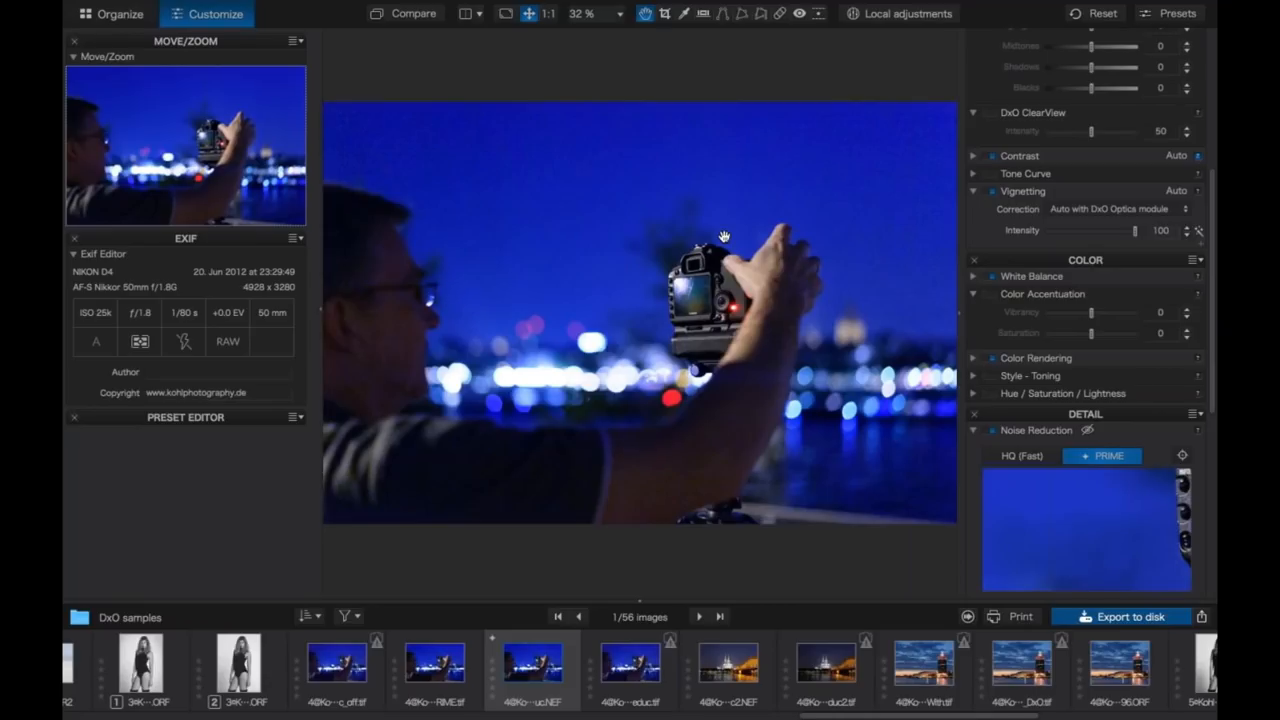
key("F12")
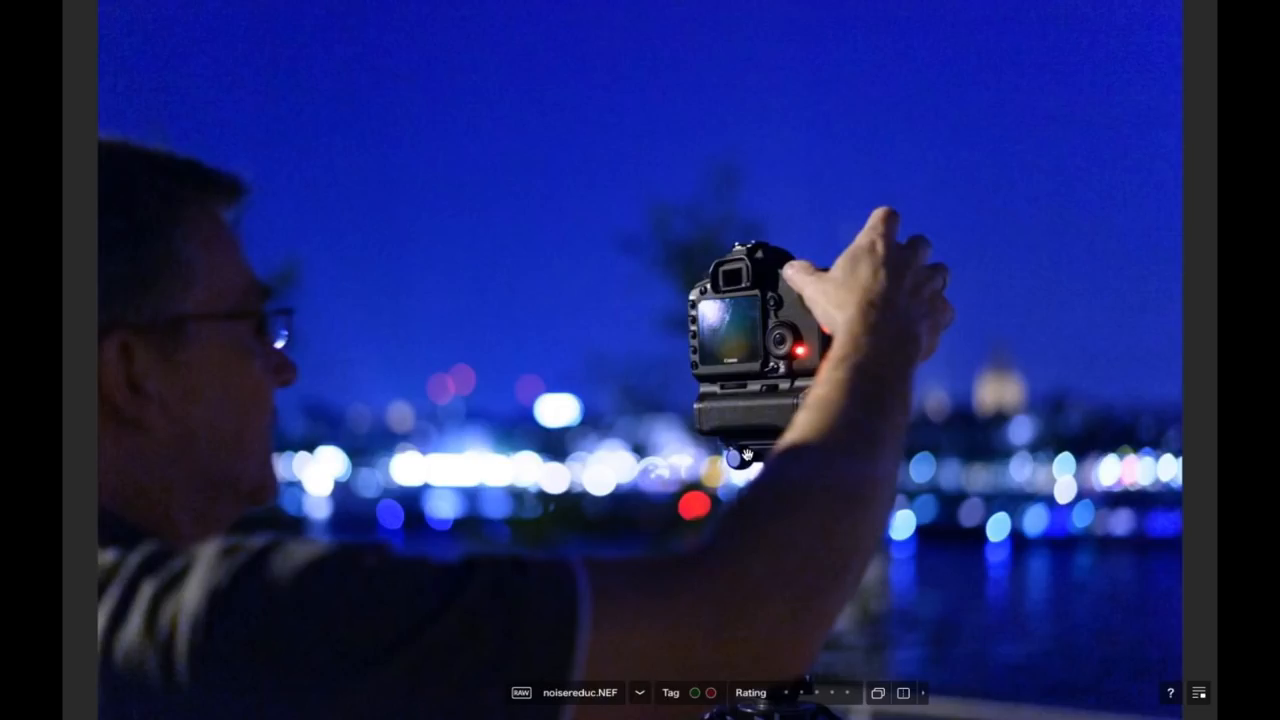
left_click(757, 423)
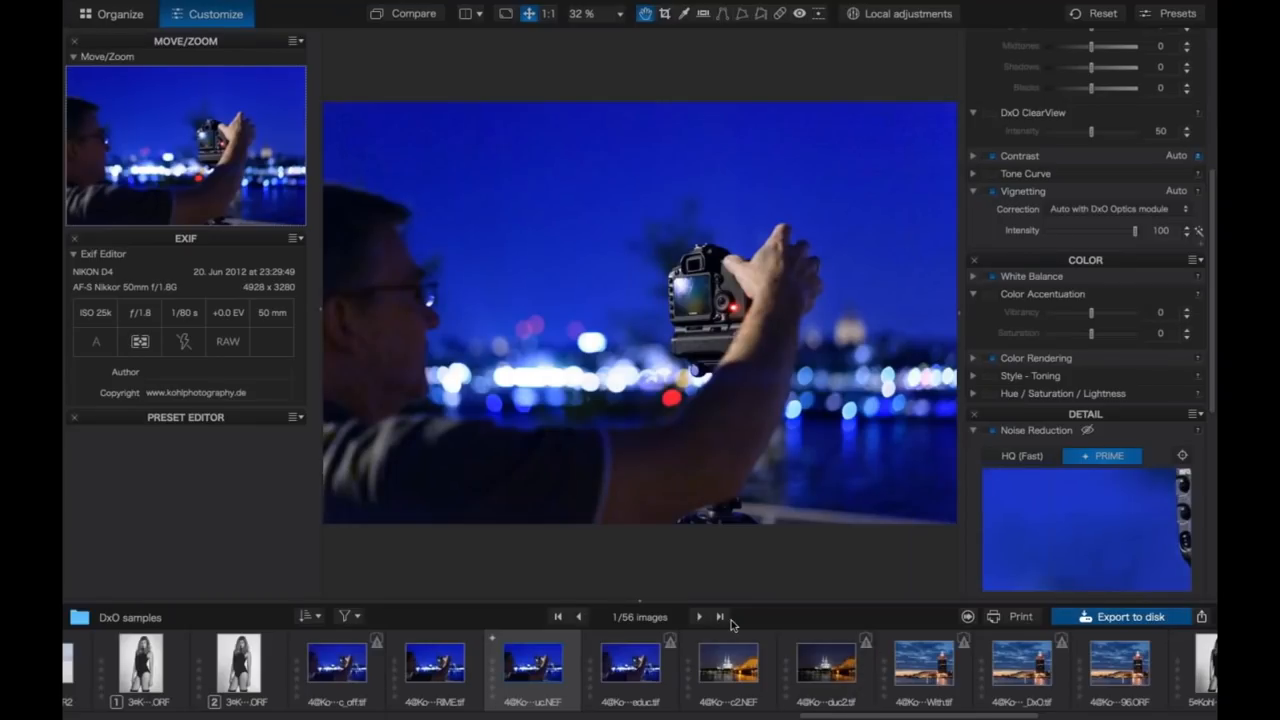
- Open the exported noisereduc.tif and examine its noise around the camera in an enlarged full-screen view
left_click(635, 671)
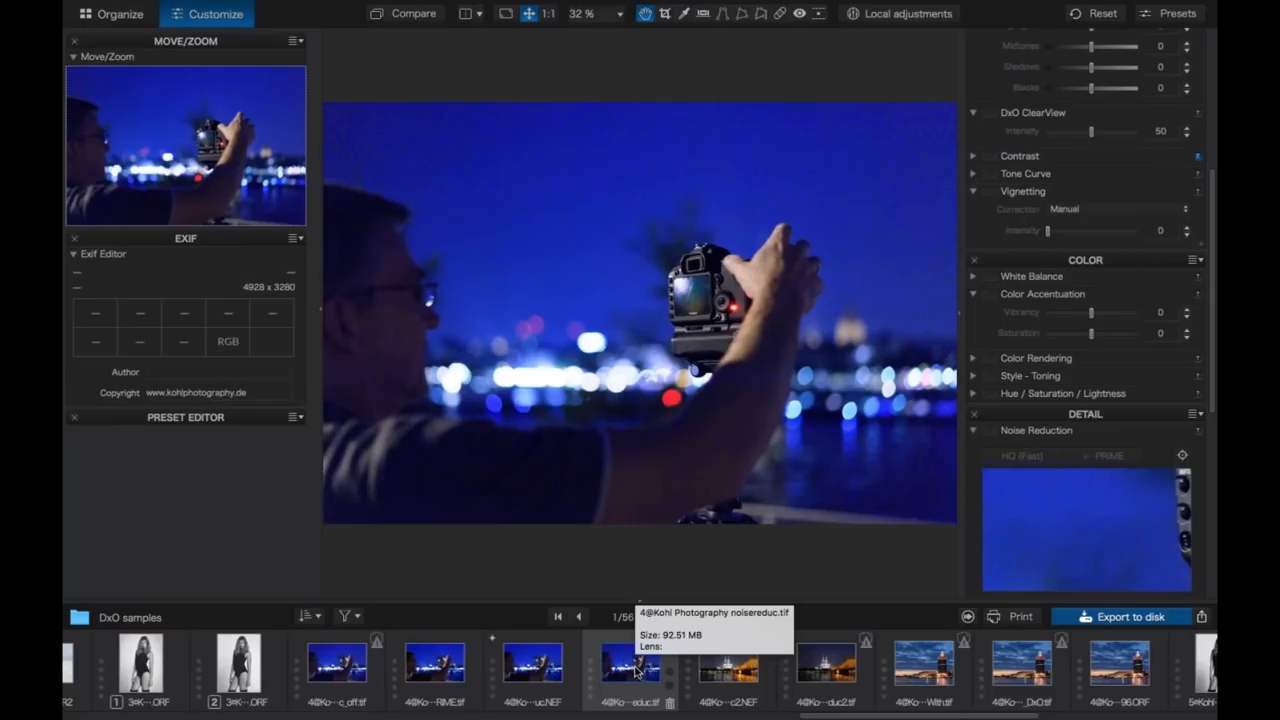
key("F11")
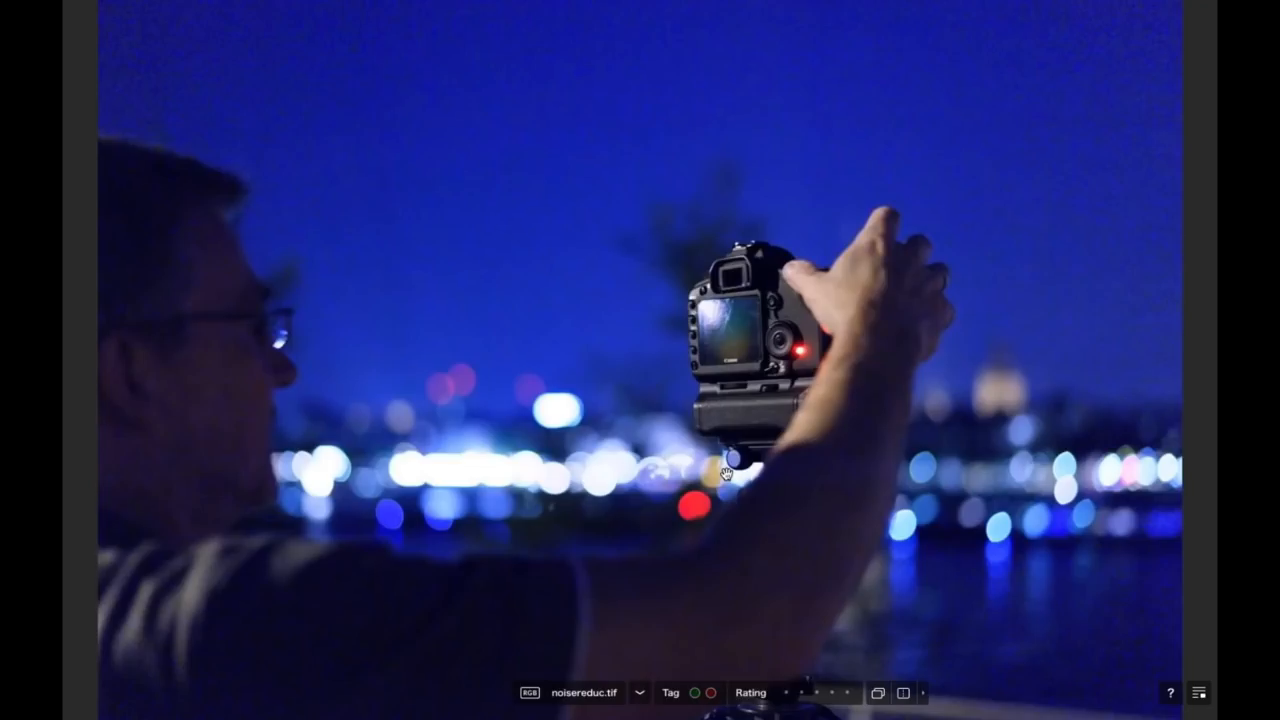
scroll(727, 474, "up", 3)
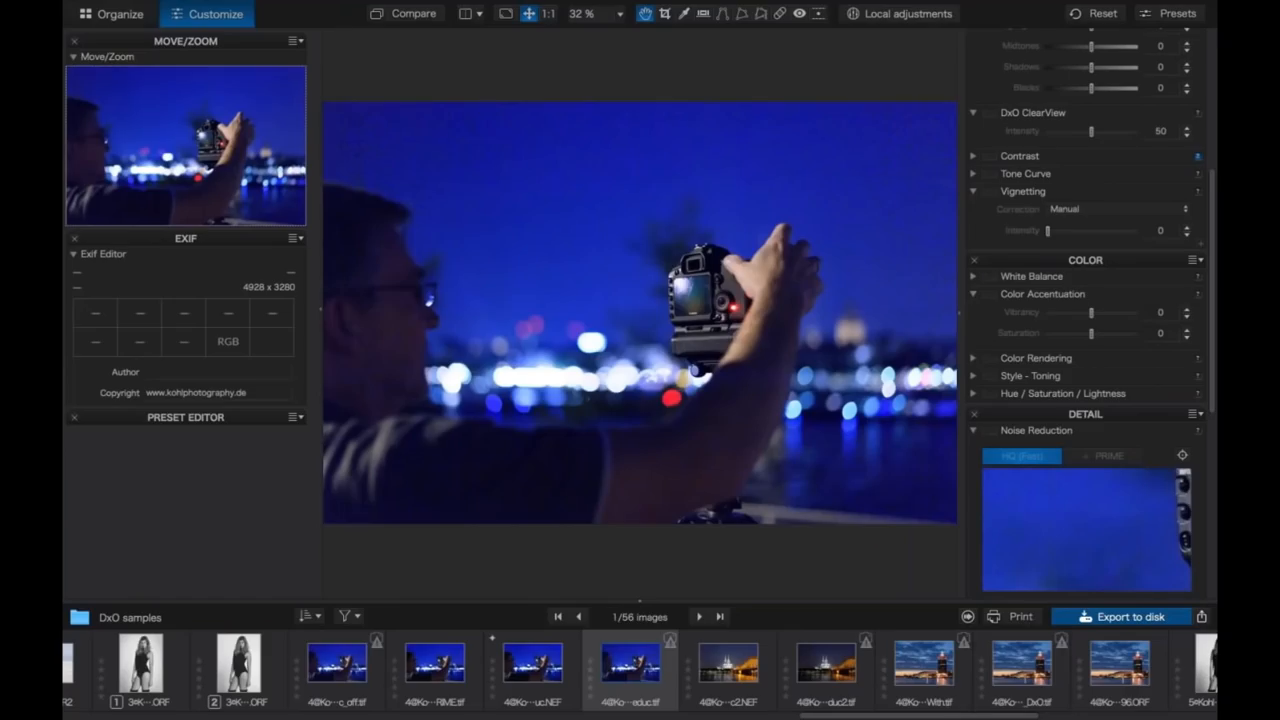
- Reopen noisereduc.NEF with the EXIF data hidden and move the noise reduction magnifier onto the lower edge of the camera body
left_click(537, 663)
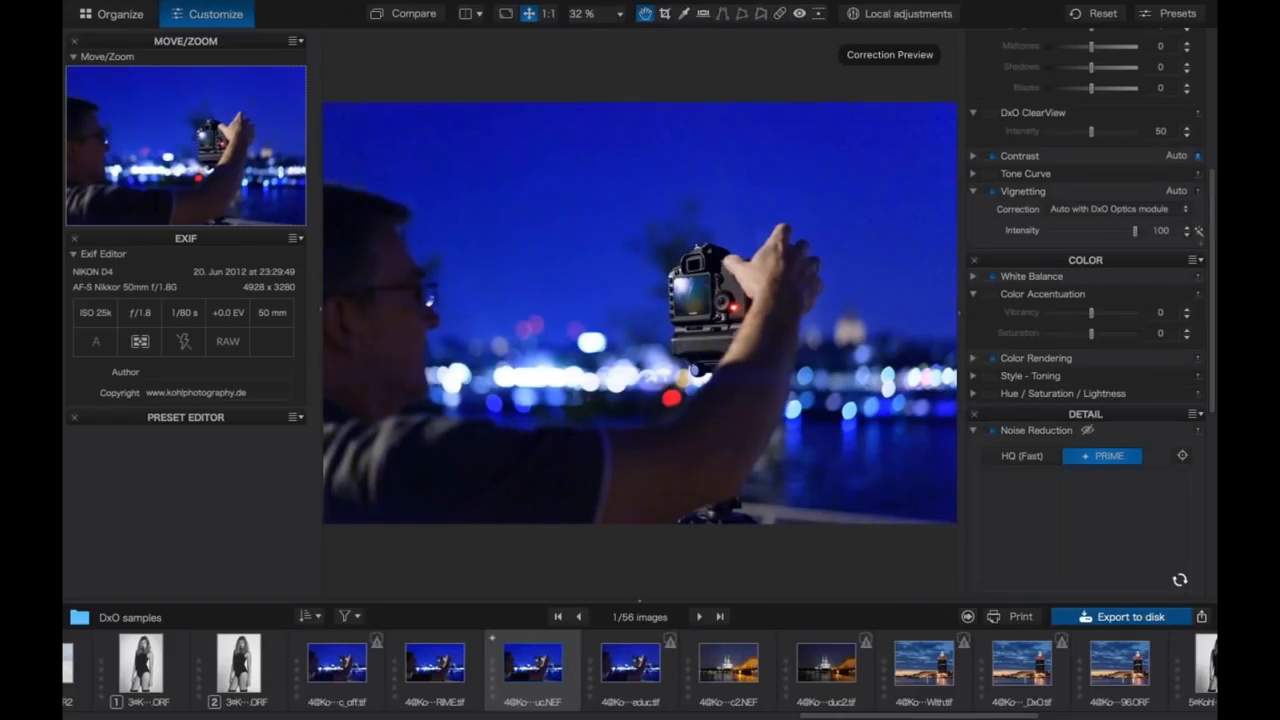
left_click(319, 307)
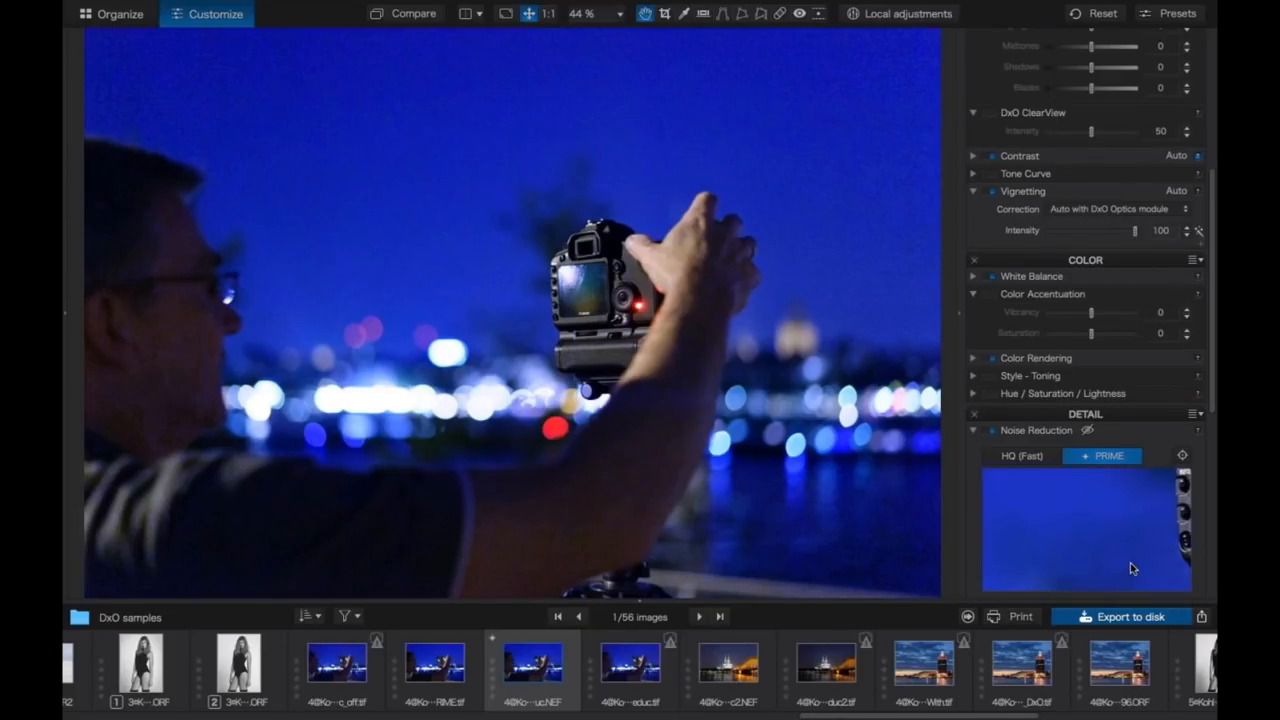
left_click(1183, 457)
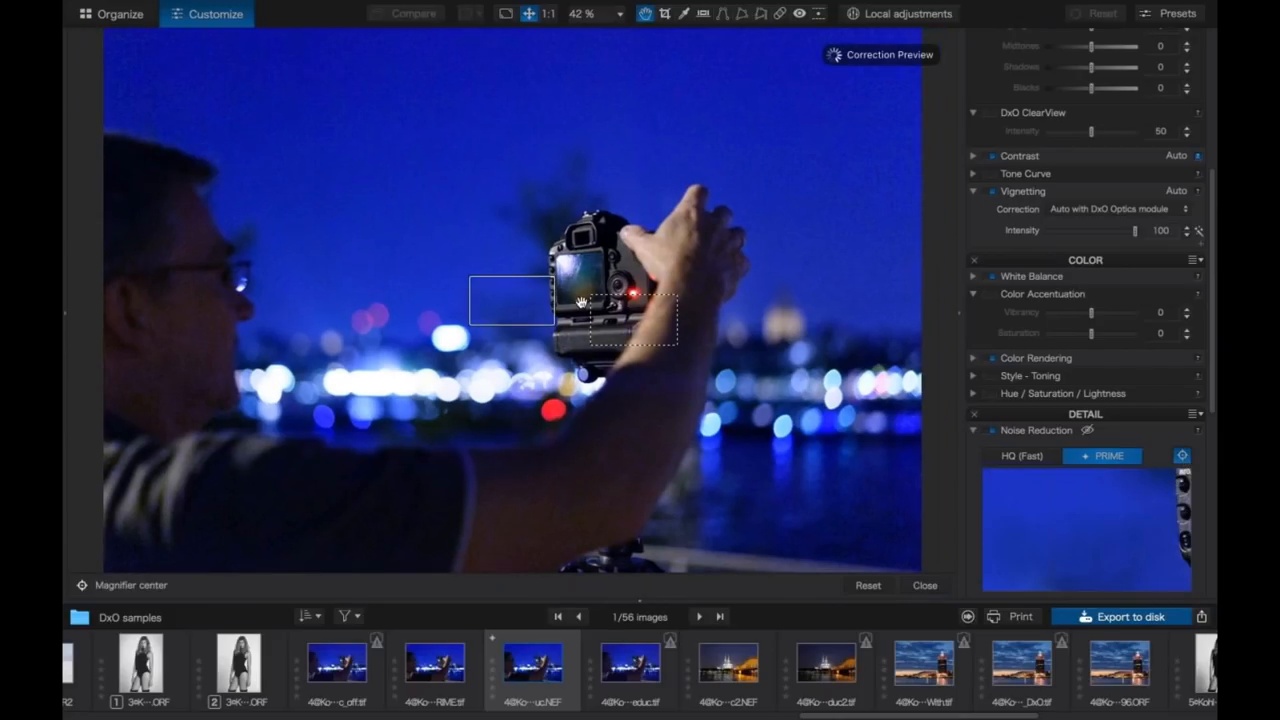
left_click_drag(511, 297, 561, 310)
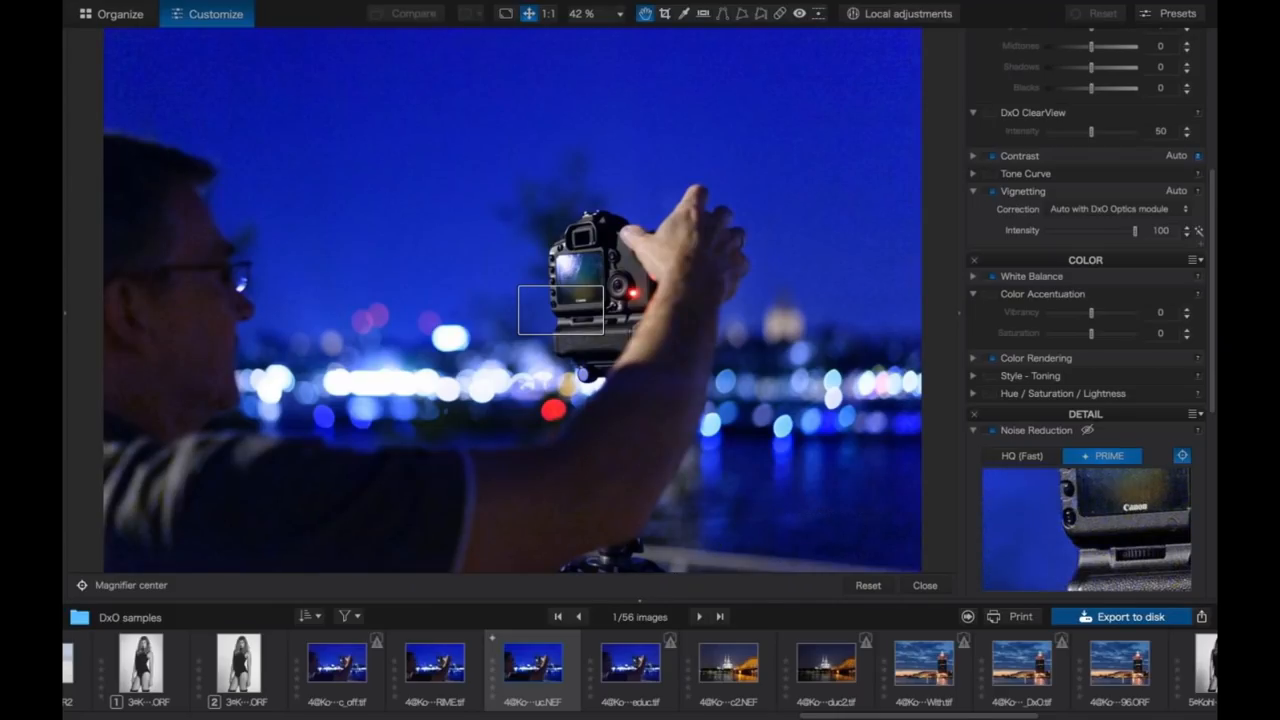
- Open the exported noisereduc_PRIME.tif and examine its noise around the camera in an enlarged full-screen view
left_click(447, 672)
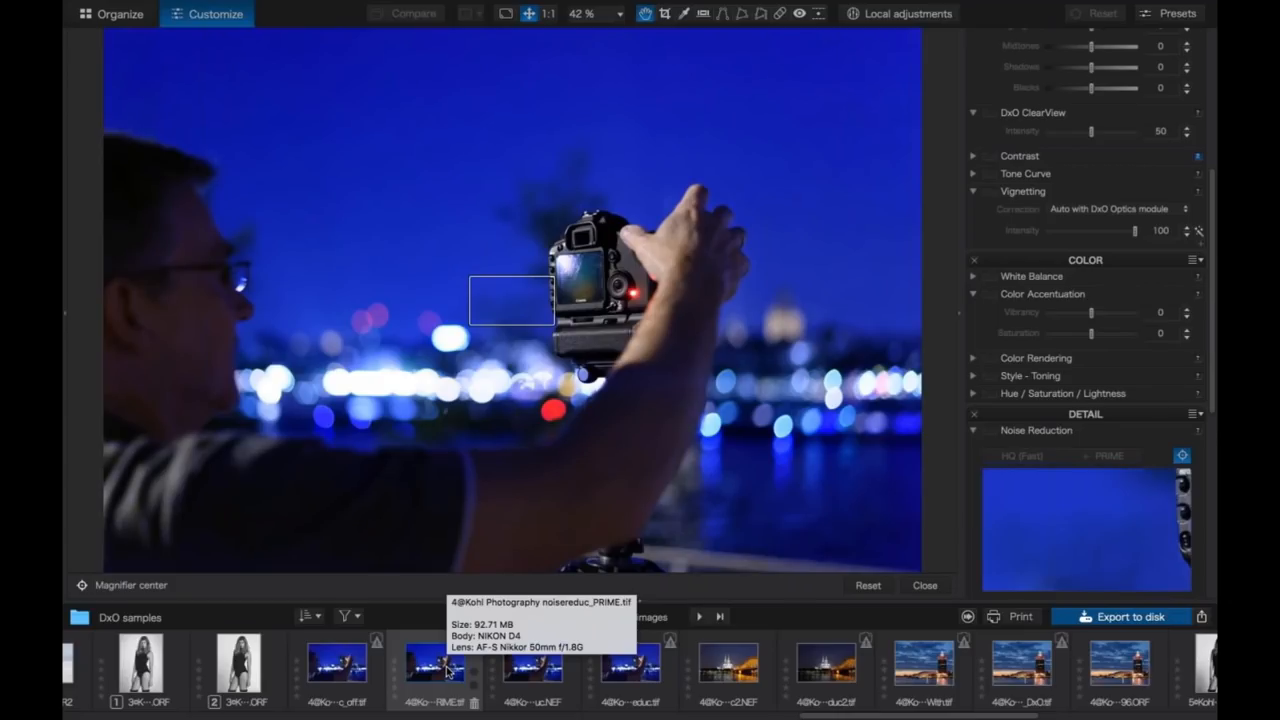
key("F12")
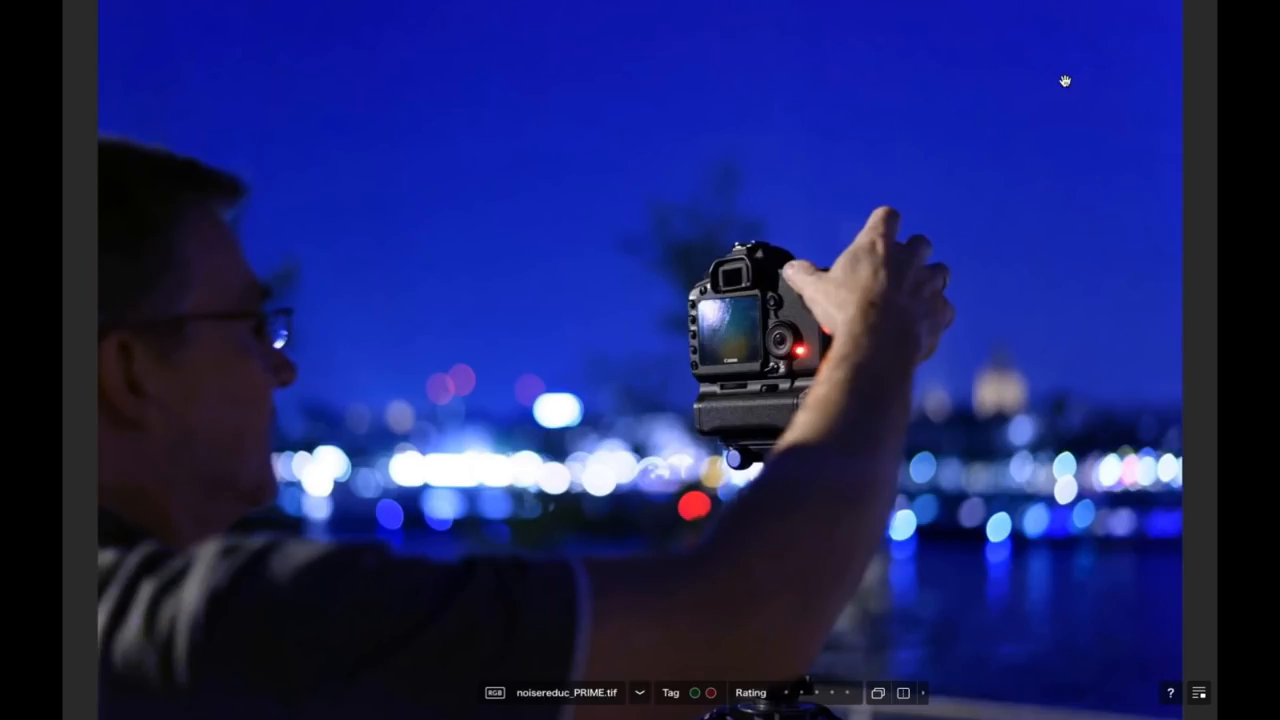
double_click(757, 580)
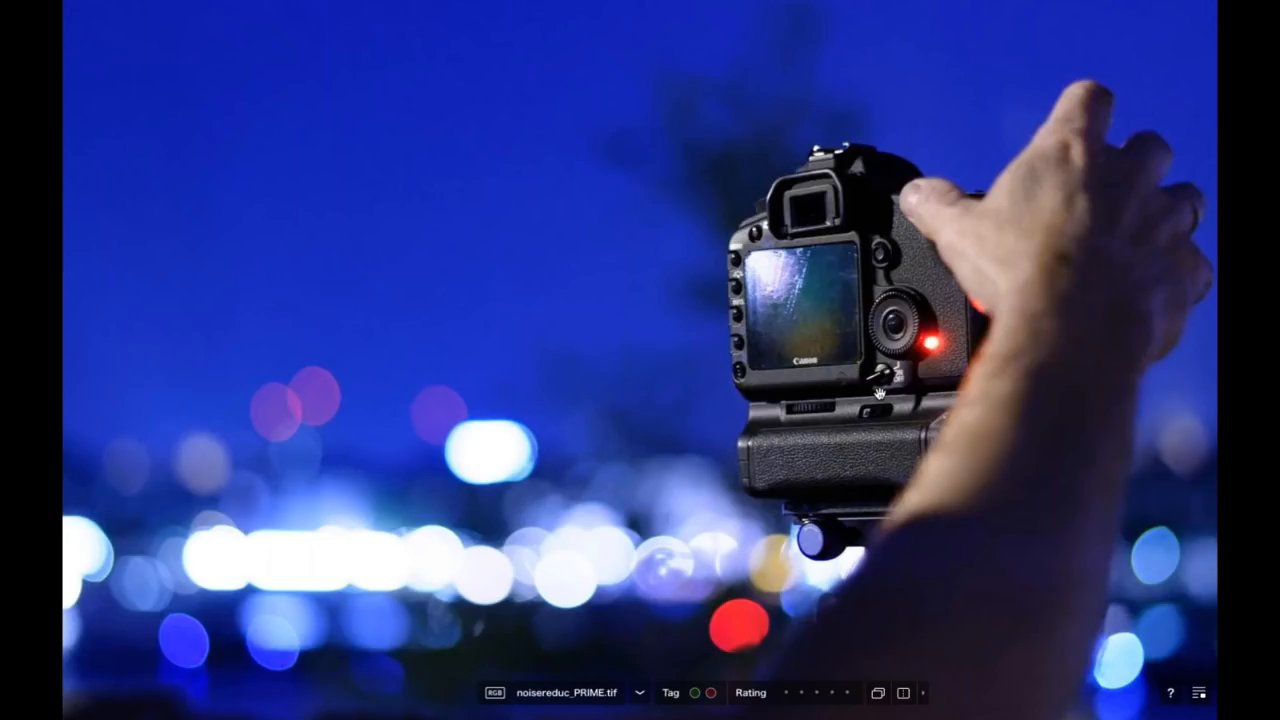
key("Escape")
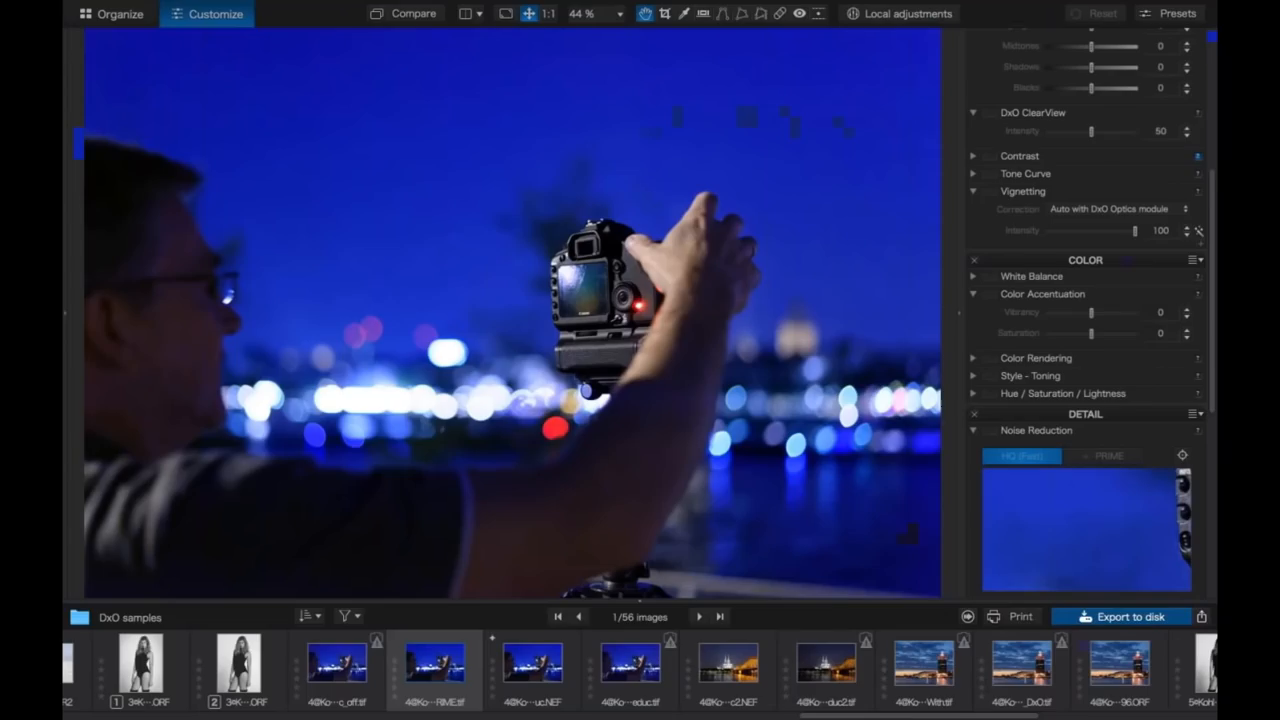
- Reopen noisereduc.NEF, expand the advanced PRIME noise reduction settings and set Luminance to 23
scroll(1090, 320, "down", 1)
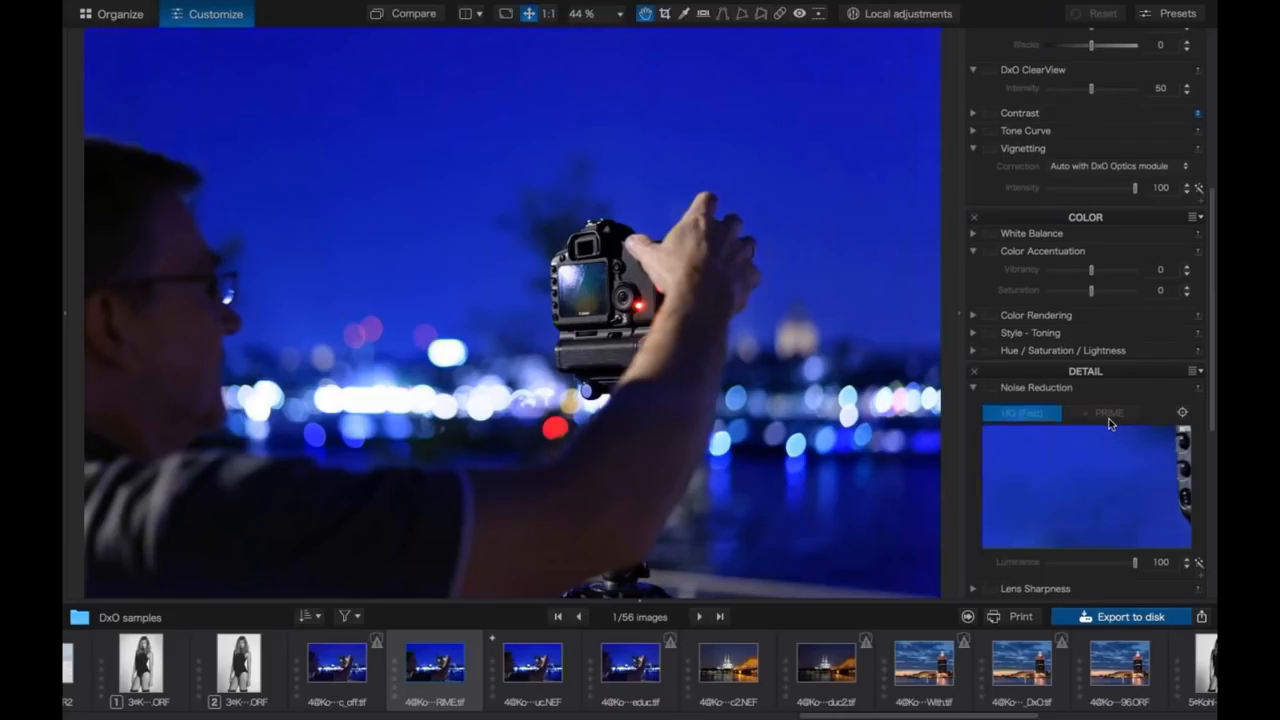
scroll(1105, 405, "down", 3)
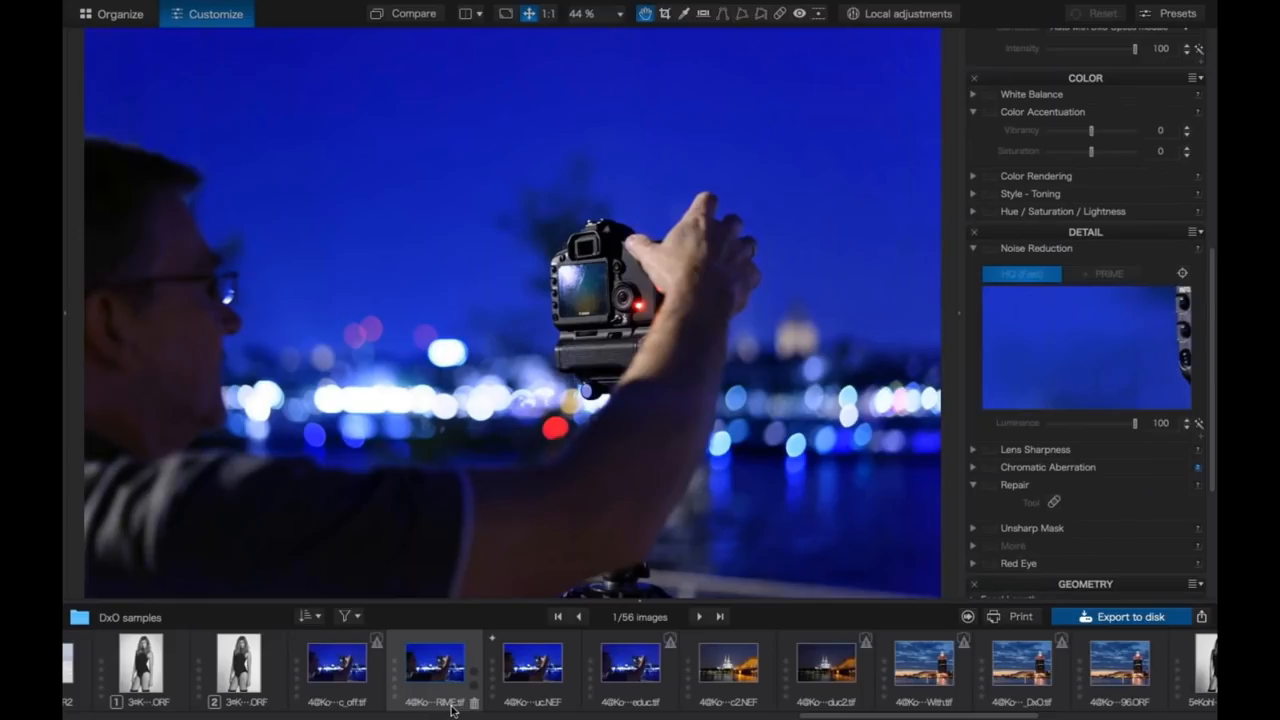
left_click(540, 682)
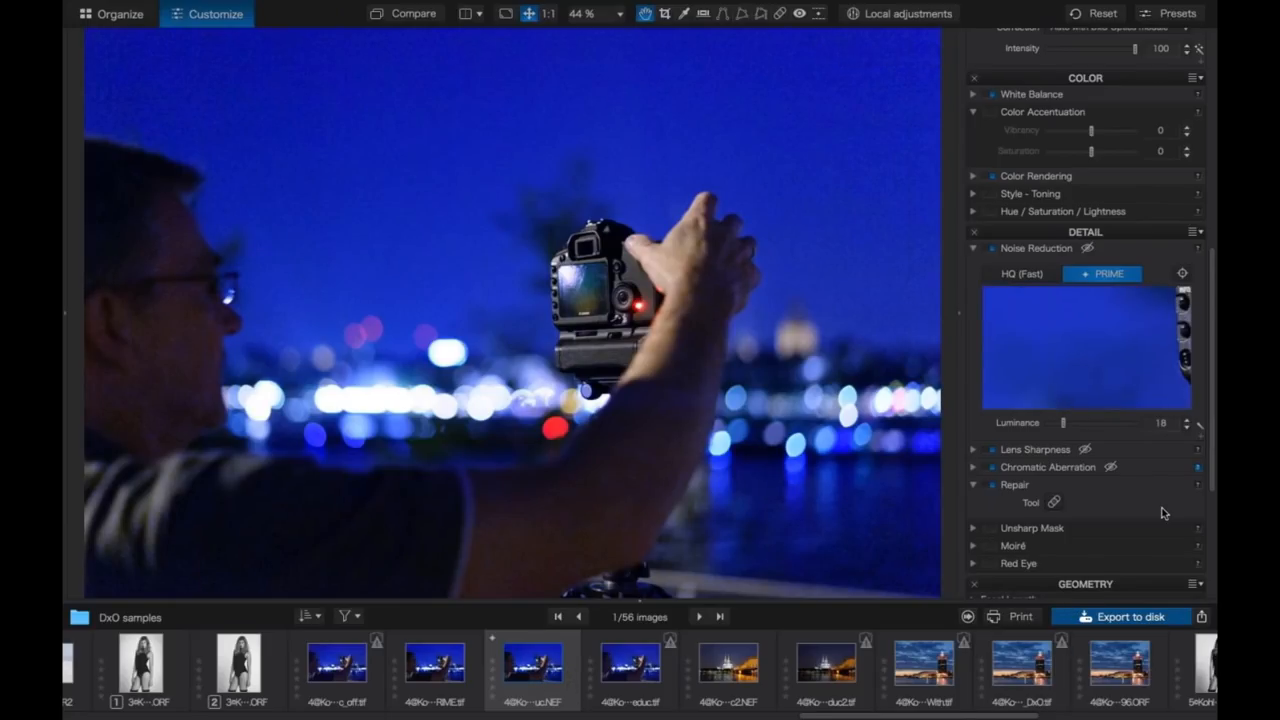
left_click(1201, 437)
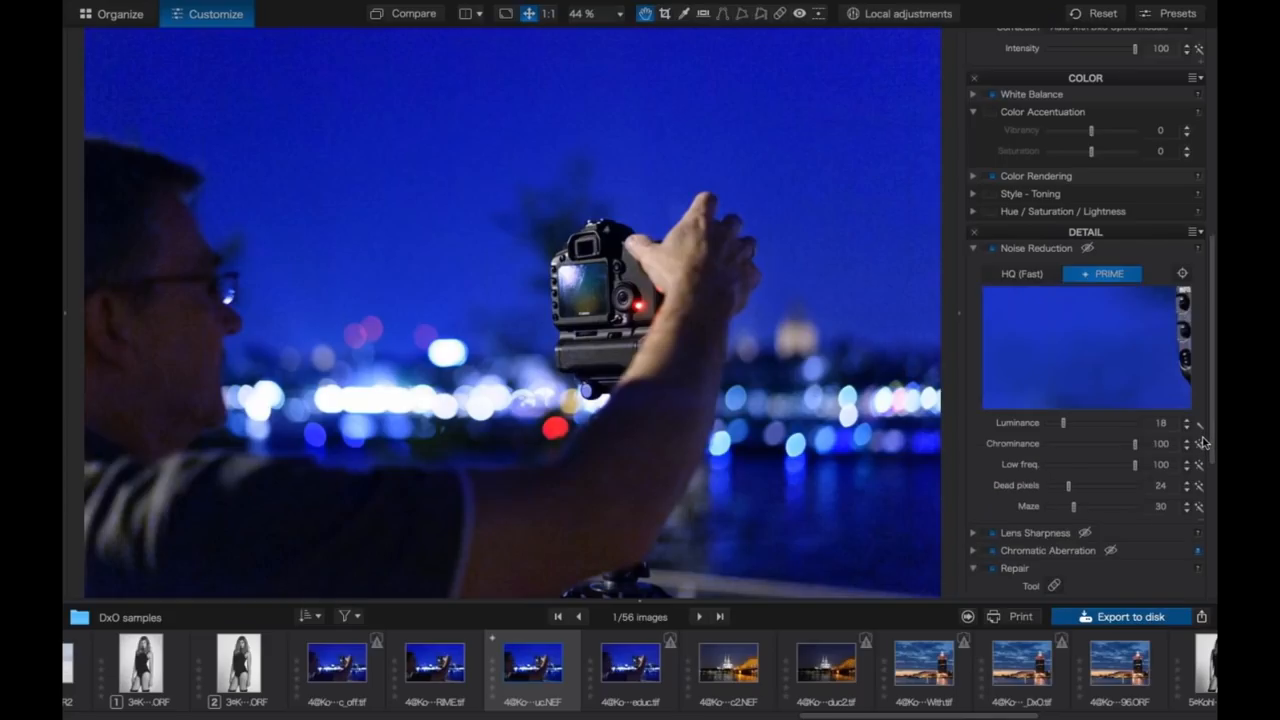
left_click_drag(1064, 425, 1068, 426)
- Look through the sorting criteria available for the images in the filmstrip, down to ISO Speed
left_click_drag(907, 716, 768, 718)
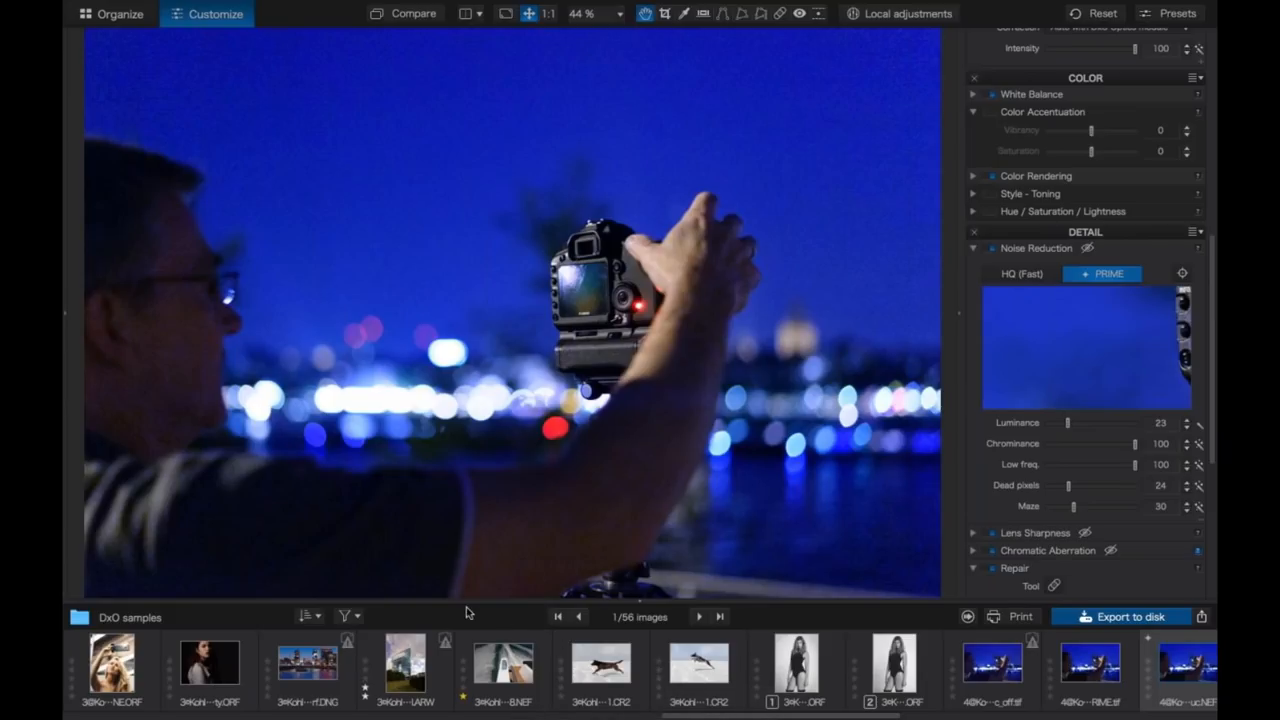
left_click(319, 617)
mouse_move(357, 711)
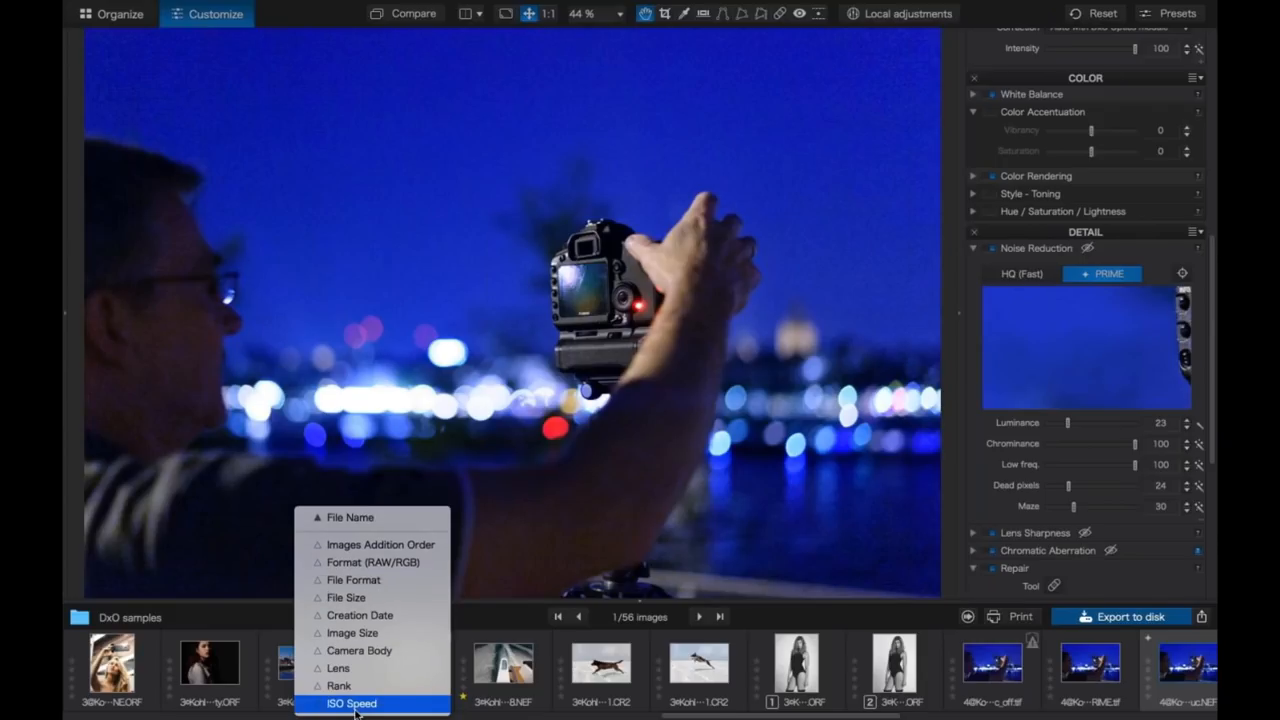
left_click(492, 622)
- Filter RGB images out of the filmstrip and bring them back into it
left_click(357, 617)
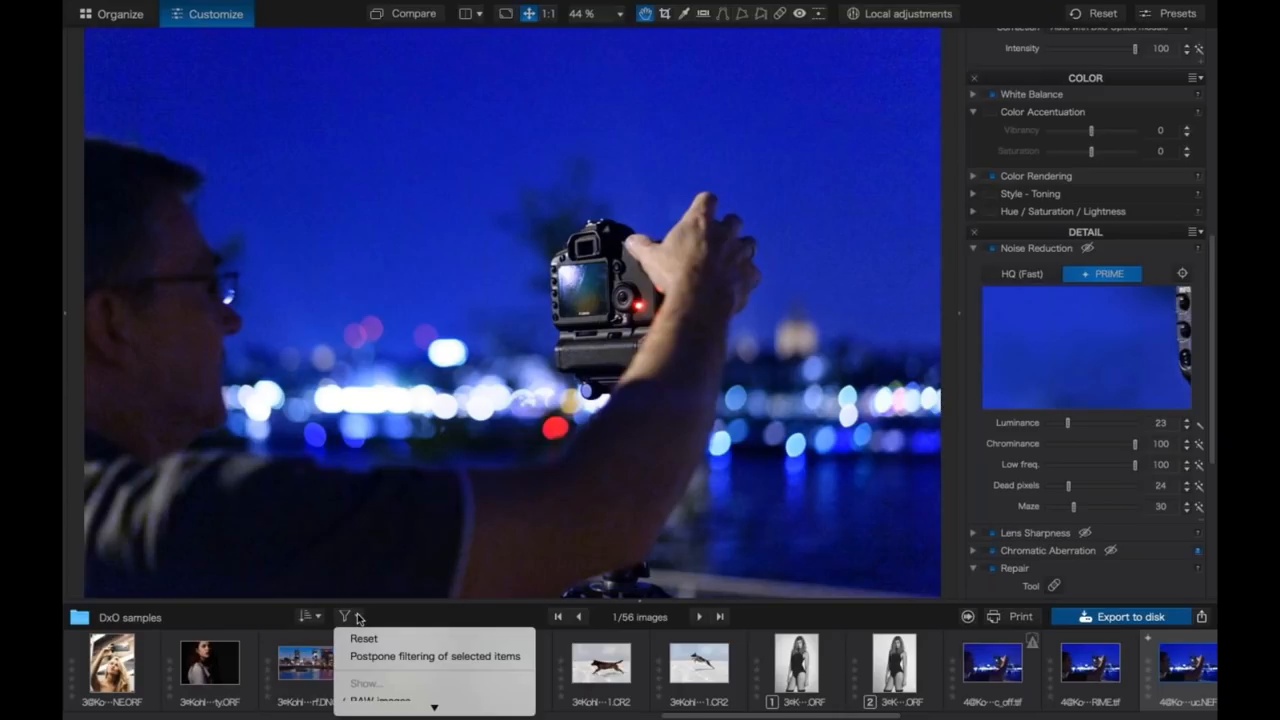
mouse_move(428, 706)
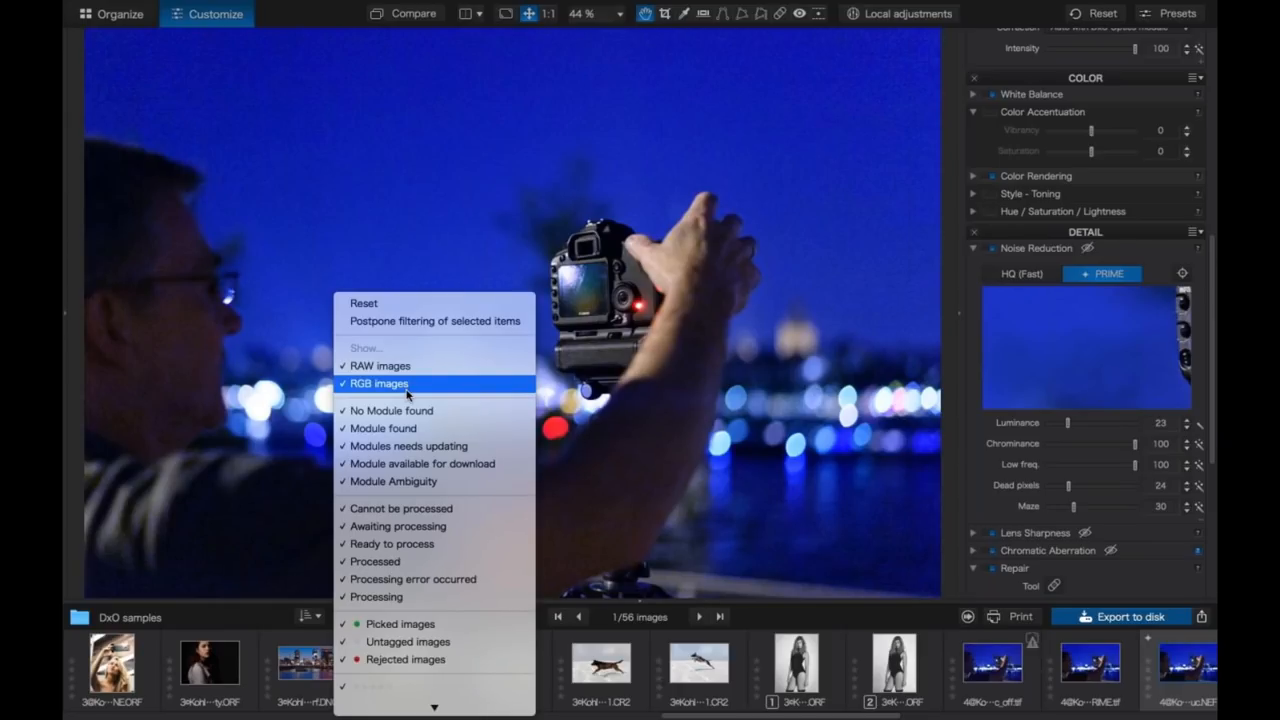
left_click(407, 383)
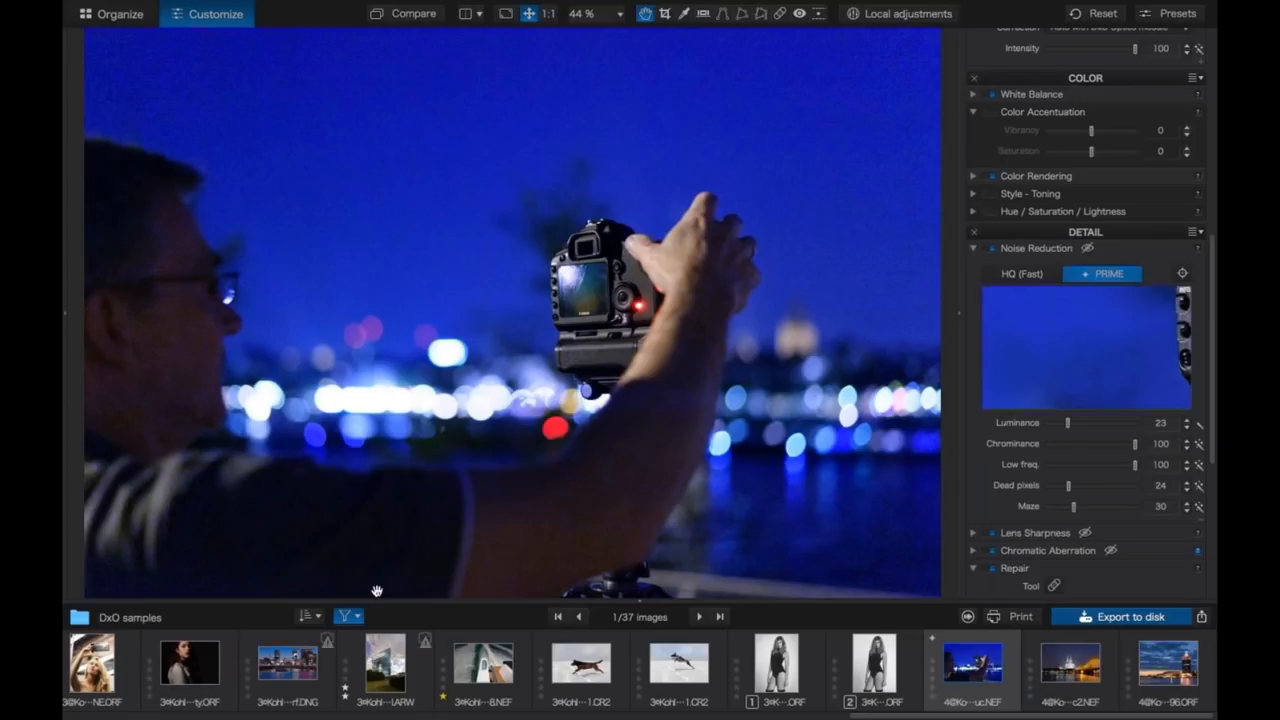
left_click(346, 616)
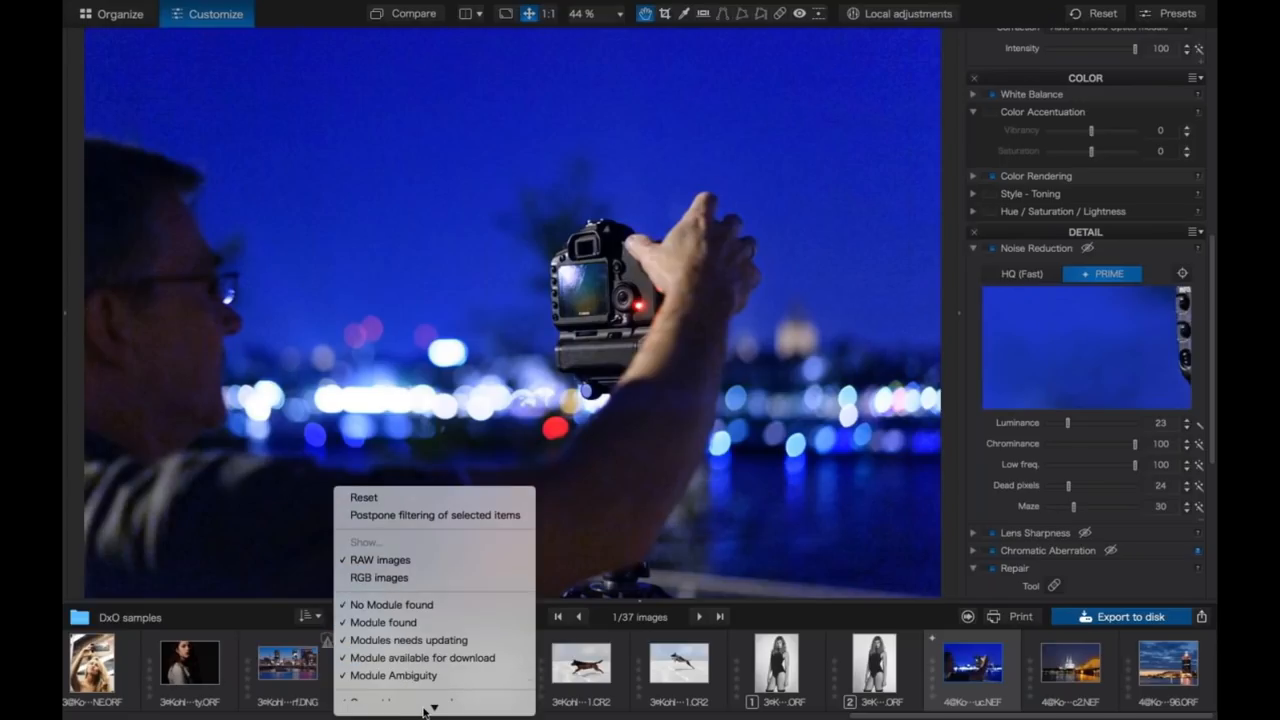
left_click(413, 549)
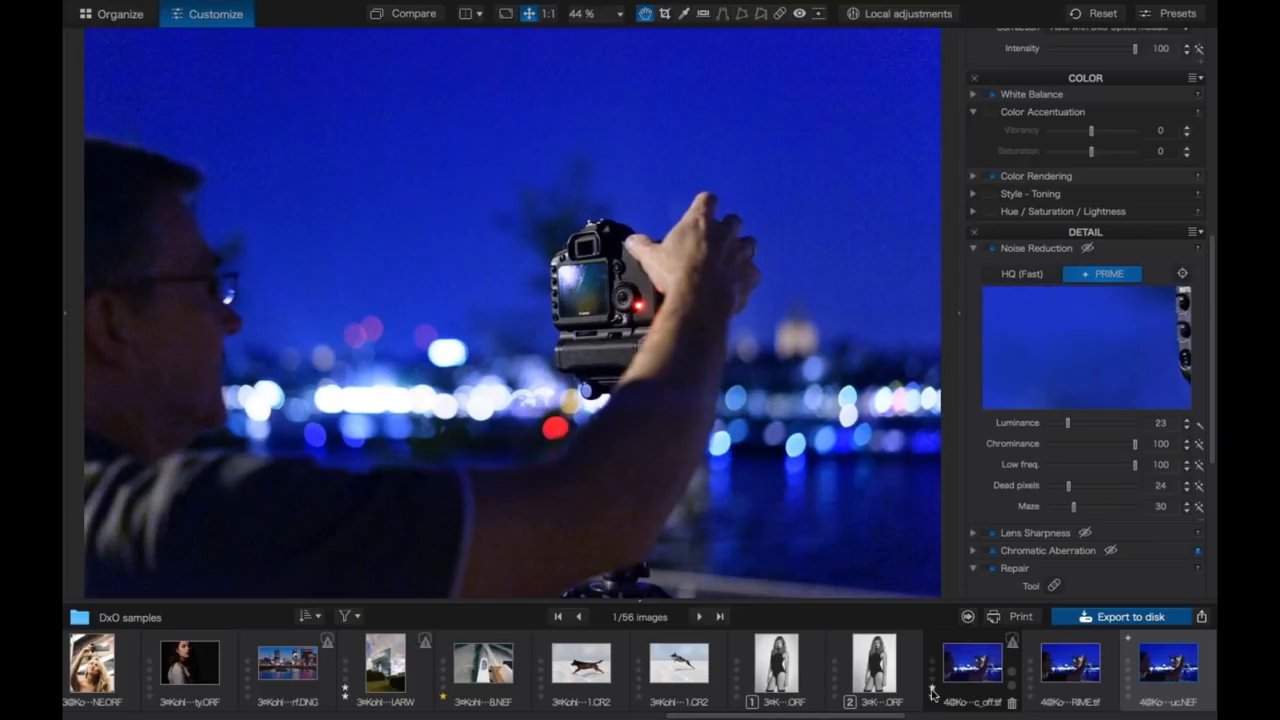
- Open the color version, copy 1, of the ORF photo showing the man with a cane seated on white steps
mouse_move(932, 691)
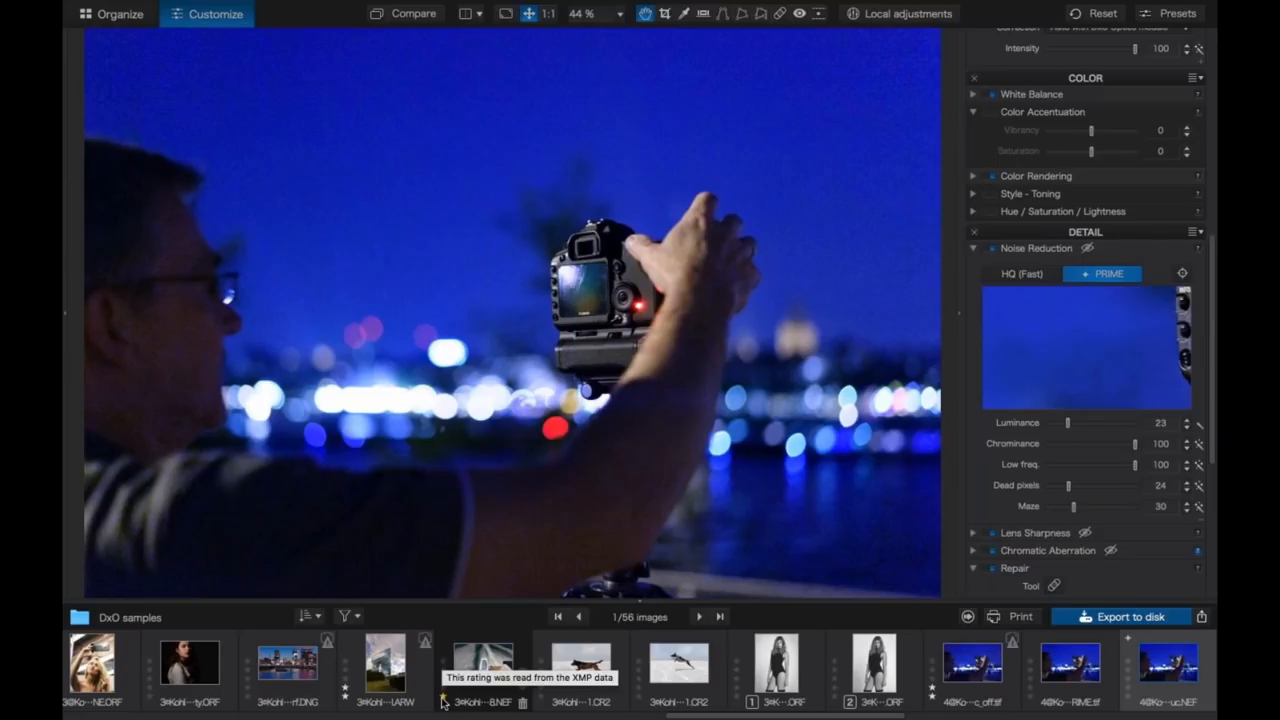
scroll(443, 668, "left", 3)
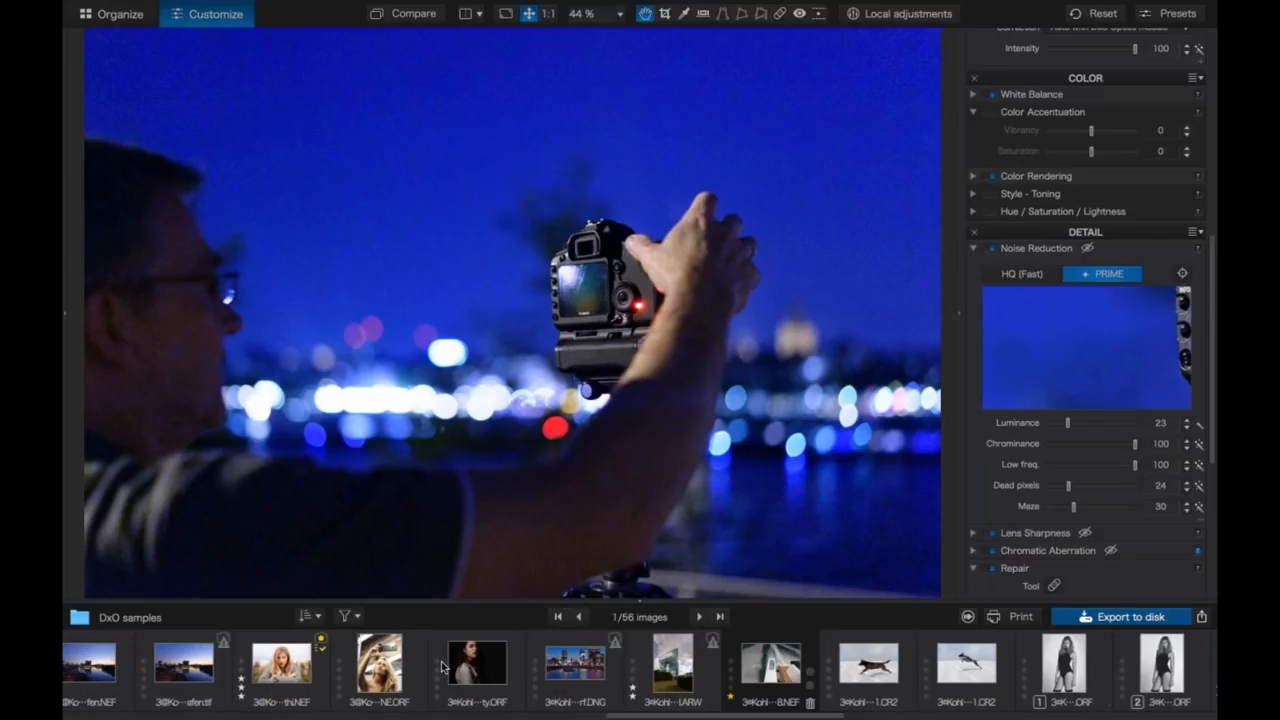
scroll(442, 668, "left", 3)
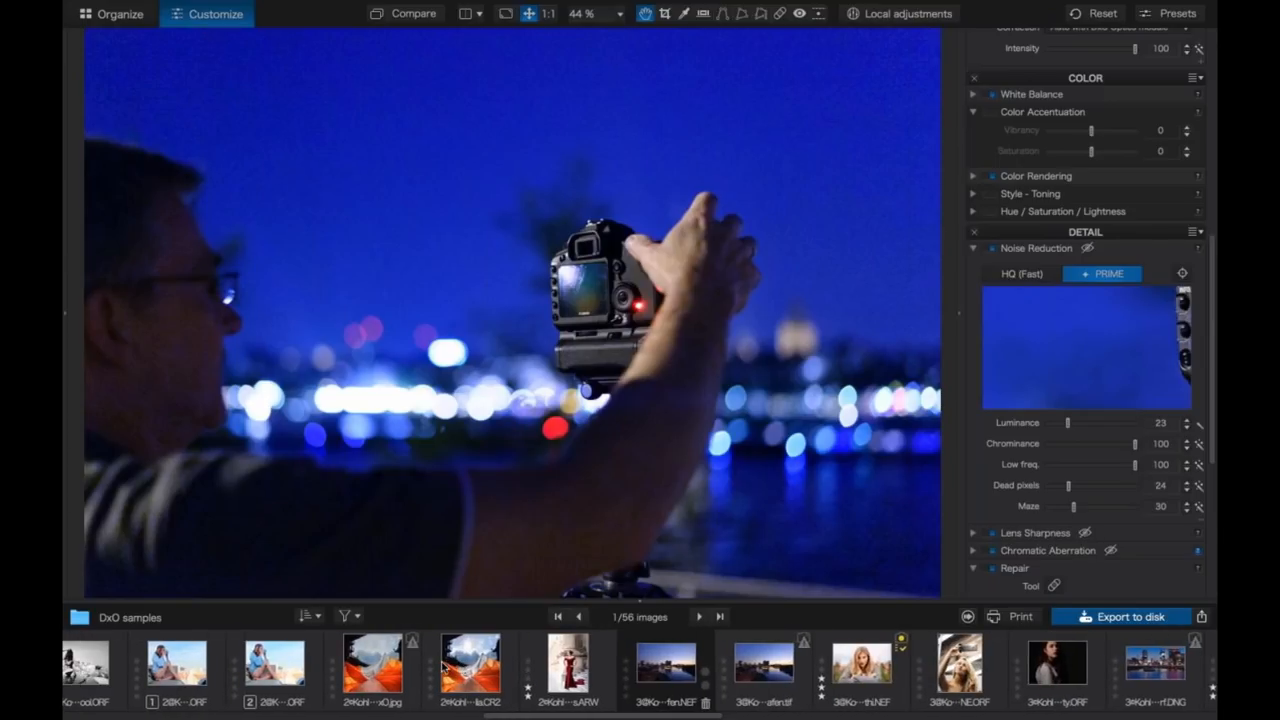
scroll(443, 668, "left", 3)
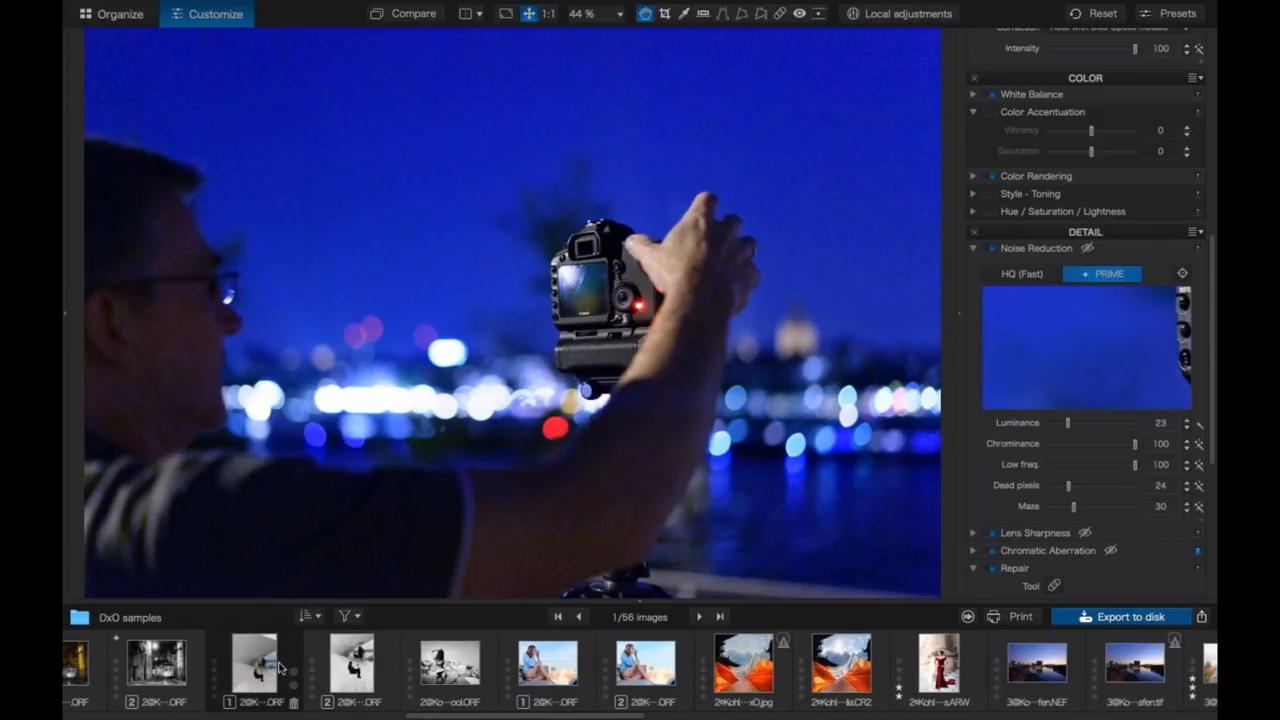
left_click(272, 666)
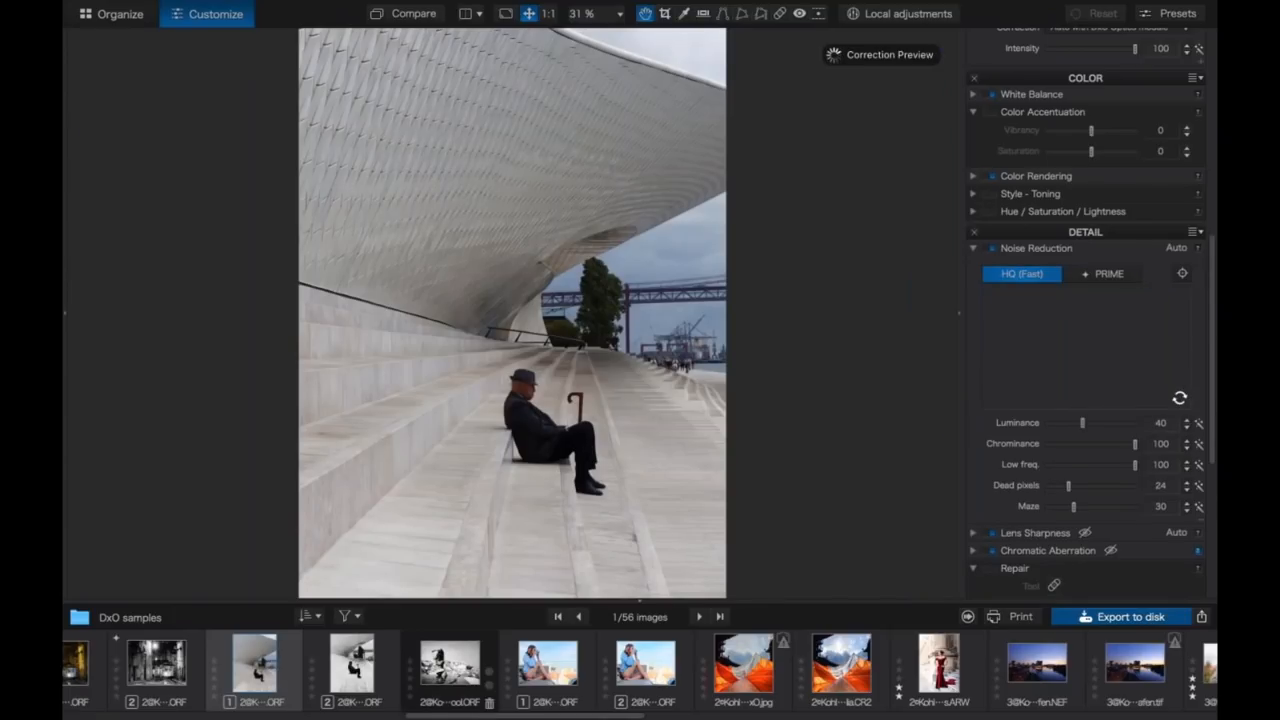
- Collapse the Detail corrections and expand the Color corrections for the seated man photo
left_click(1078, 236)
scroll(1097, 178, "up", 3)
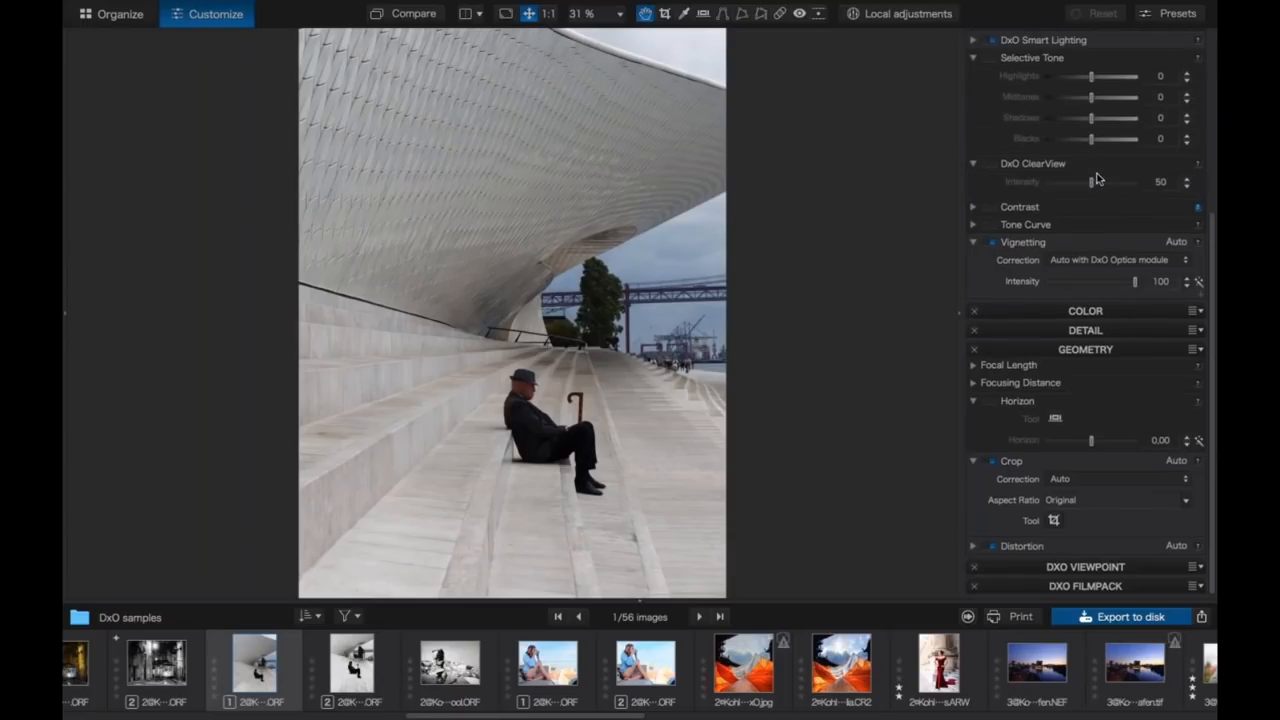
scroll(1097, 178, "up", 3)
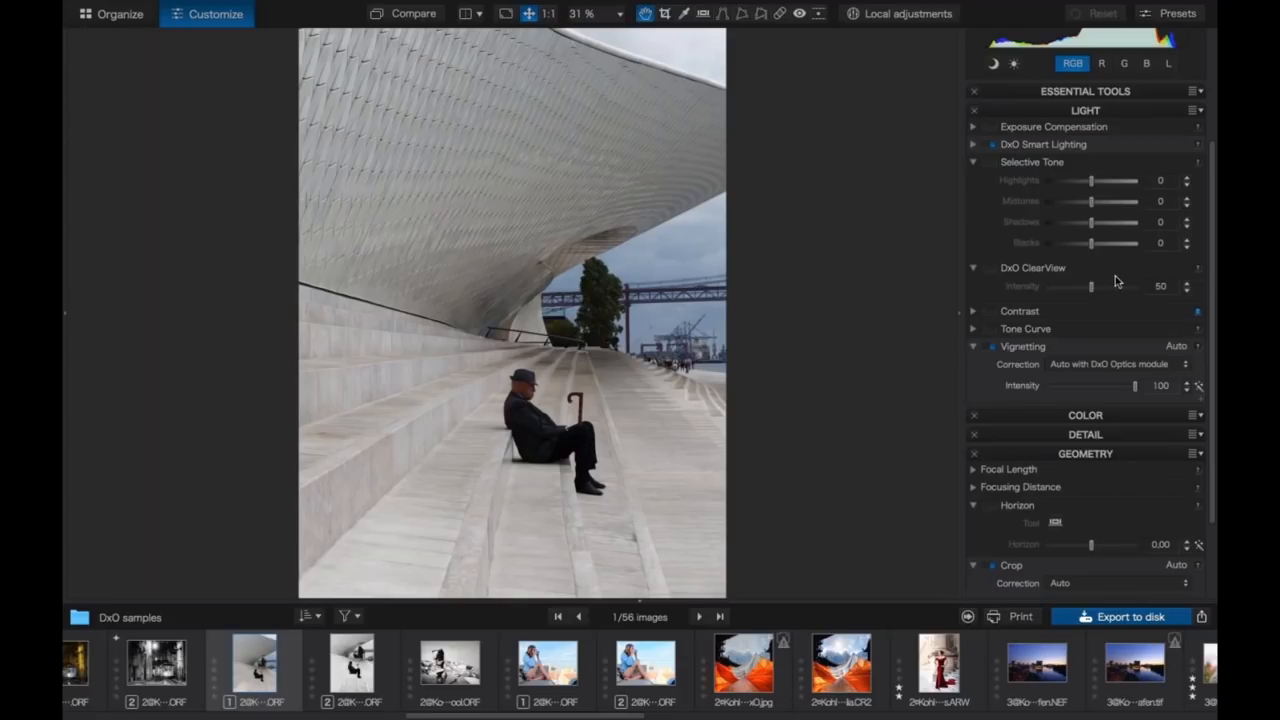
left_click(1106, 415)
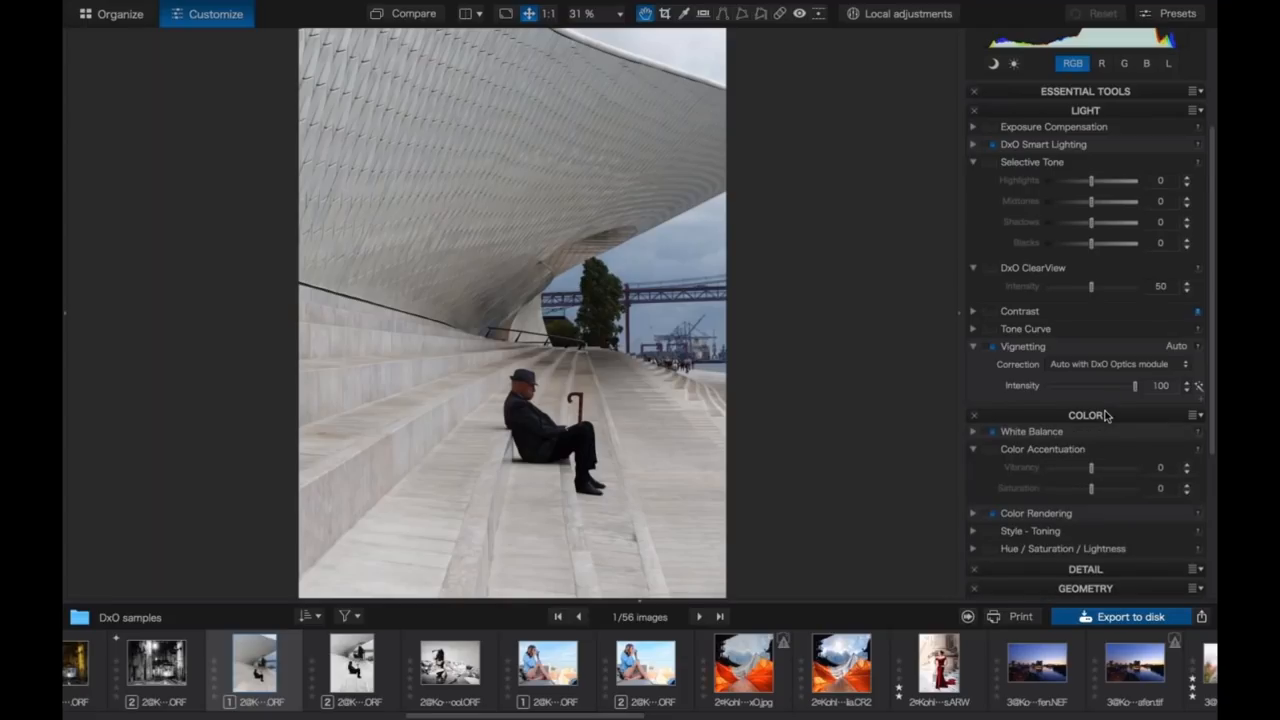
scroll(1106, 415, "down", 1)
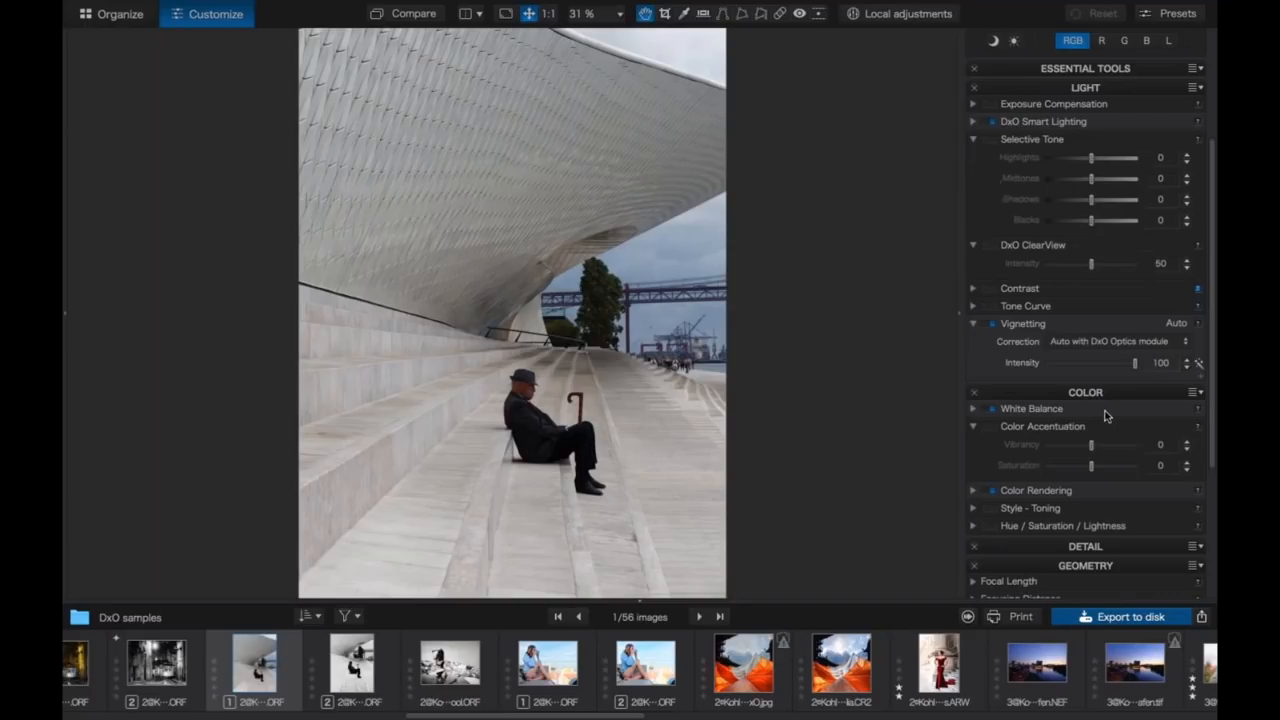
scroll(1106, 415, "down", 1)
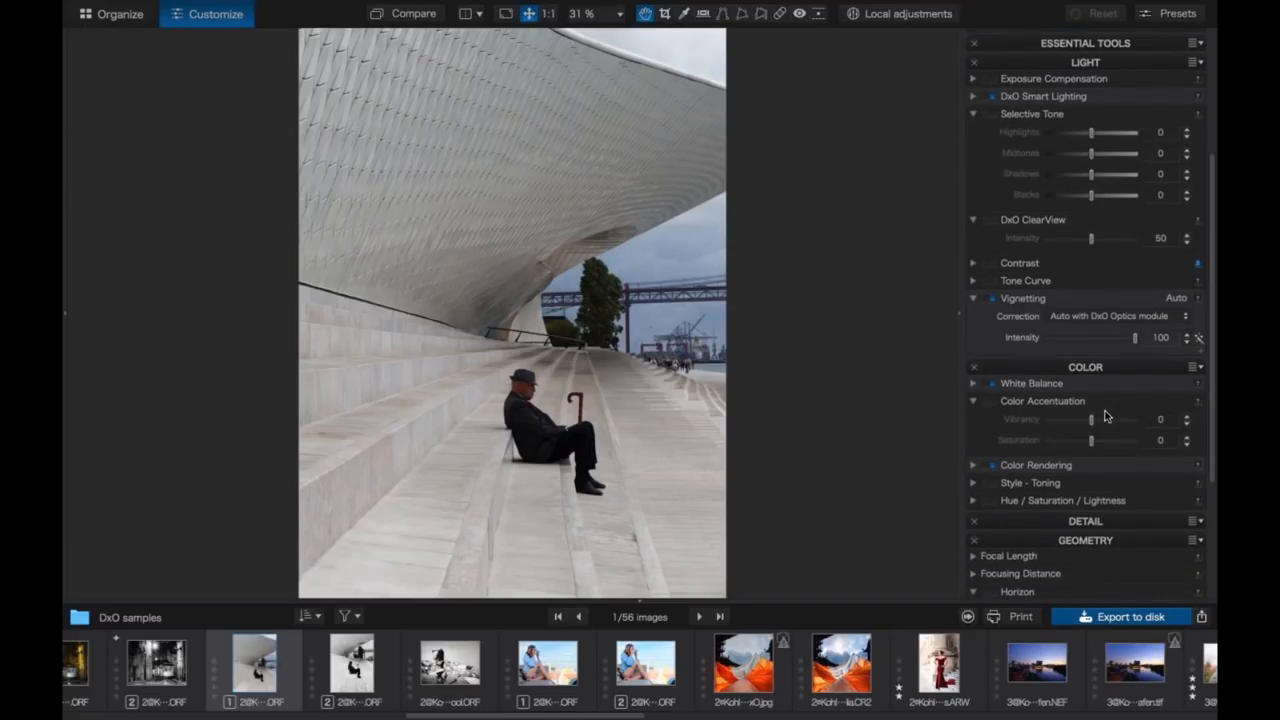
- Convert the seated man photo to monochrome by enabling Style - Toning with simple toning and the B&W style
left_click(971, 484)
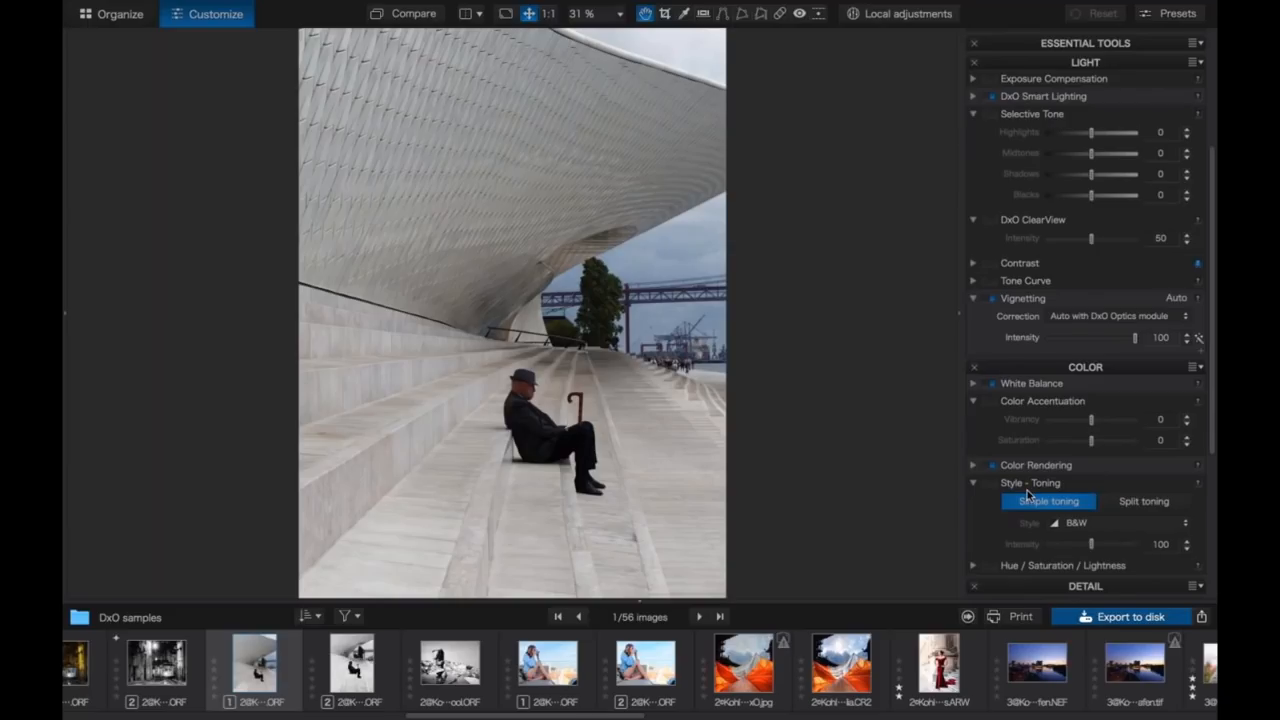
left_click(1078, 528)
left_click(1078, 527)
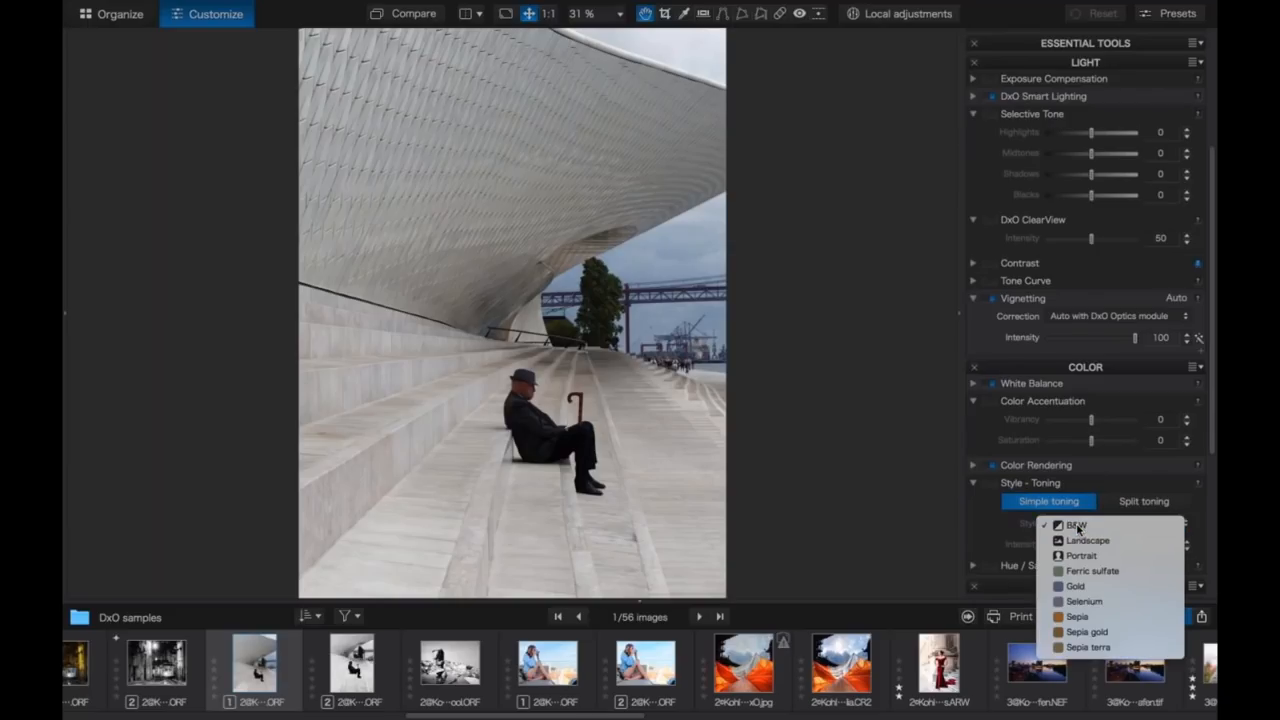
left_click(992, 484)
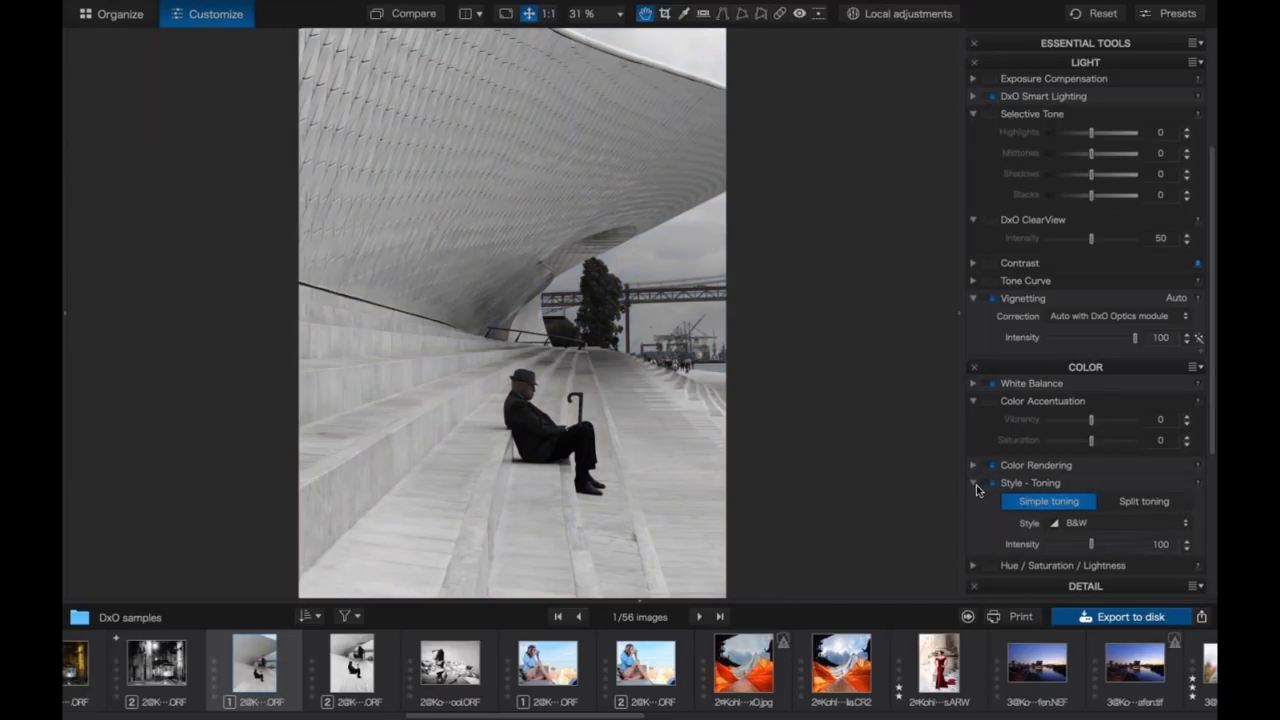
left_click(975, 484)
- Expand White Balance, try a Temperature of 2637 and settle on 19502 for the black-and-white photo
scroll(1097, 322, "up", 2)
scroll(1097, 322, "up", 2)
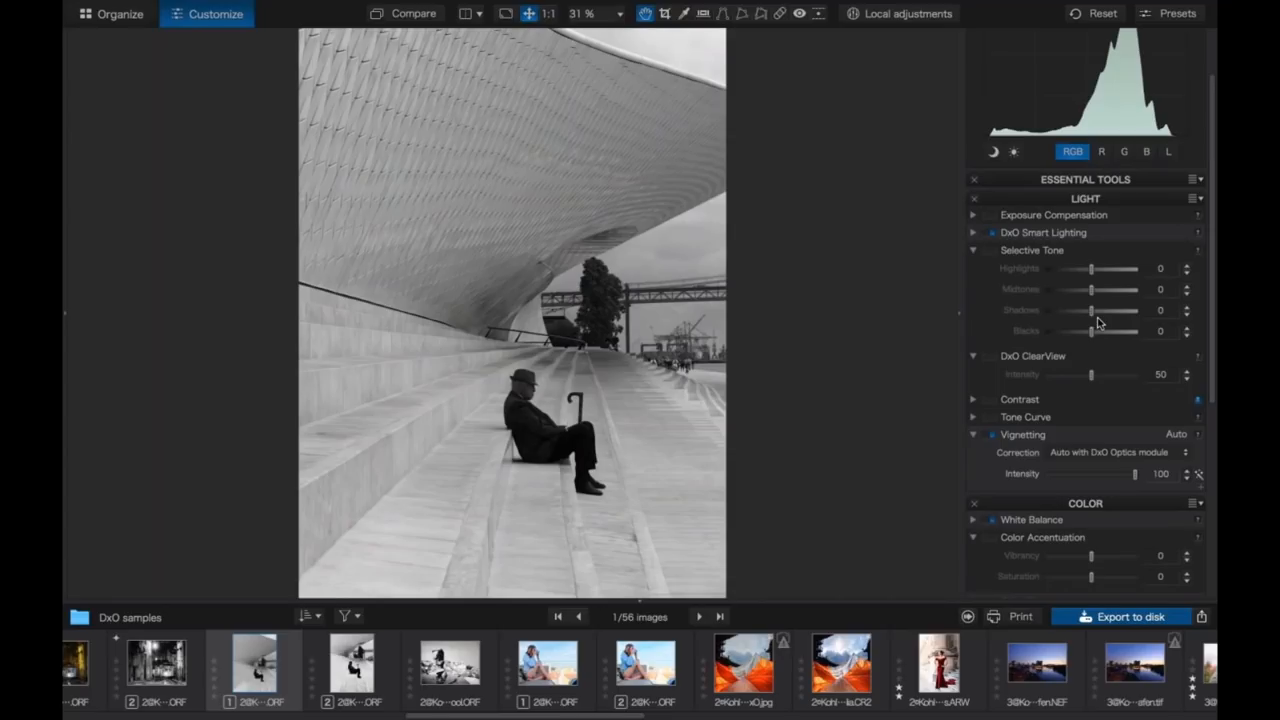
left_click(975, 520)
scroll(1088, 375, "down", 3)
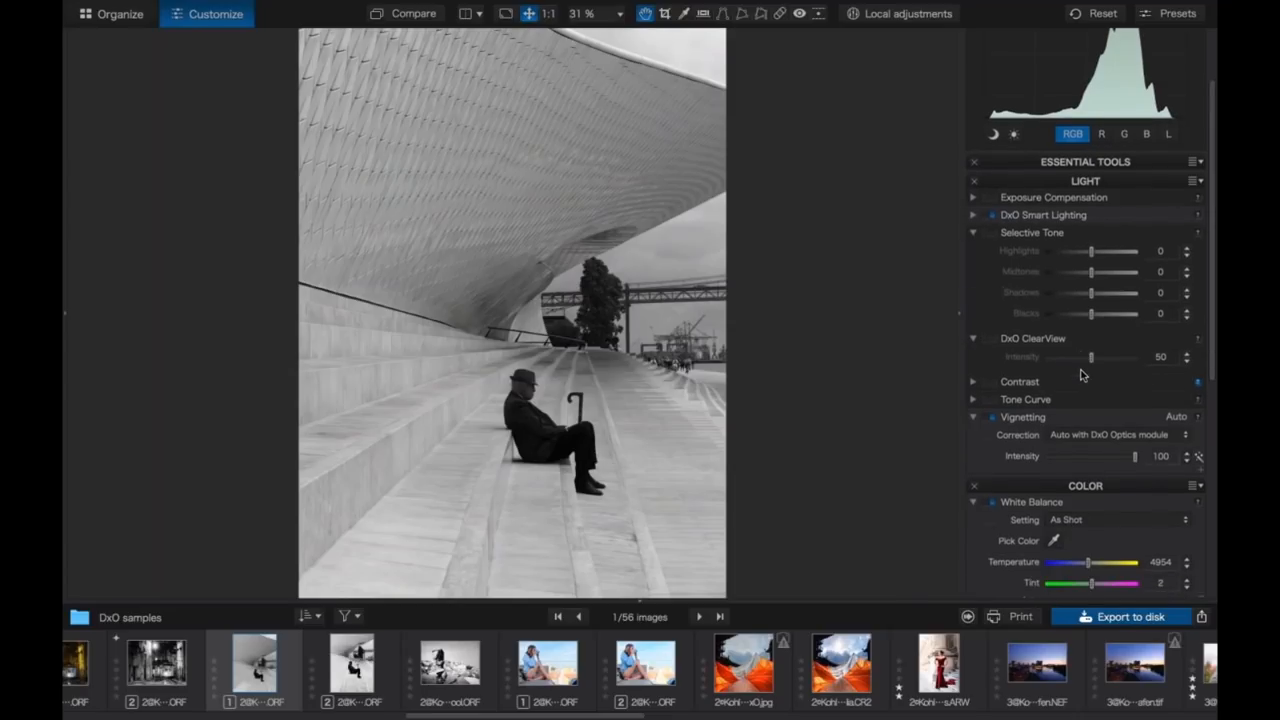
left_click_drag(1078, 500, 1056, 508)
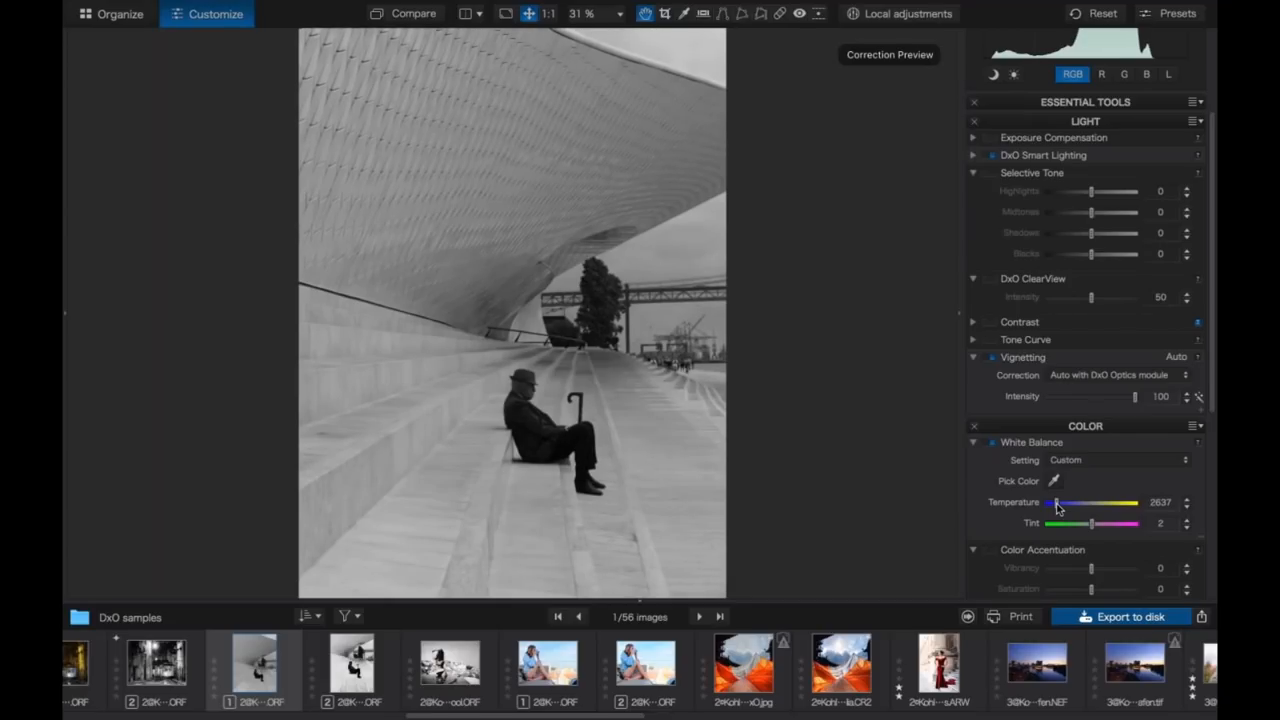
left_click_drag(1056, 508, 1117, 508)
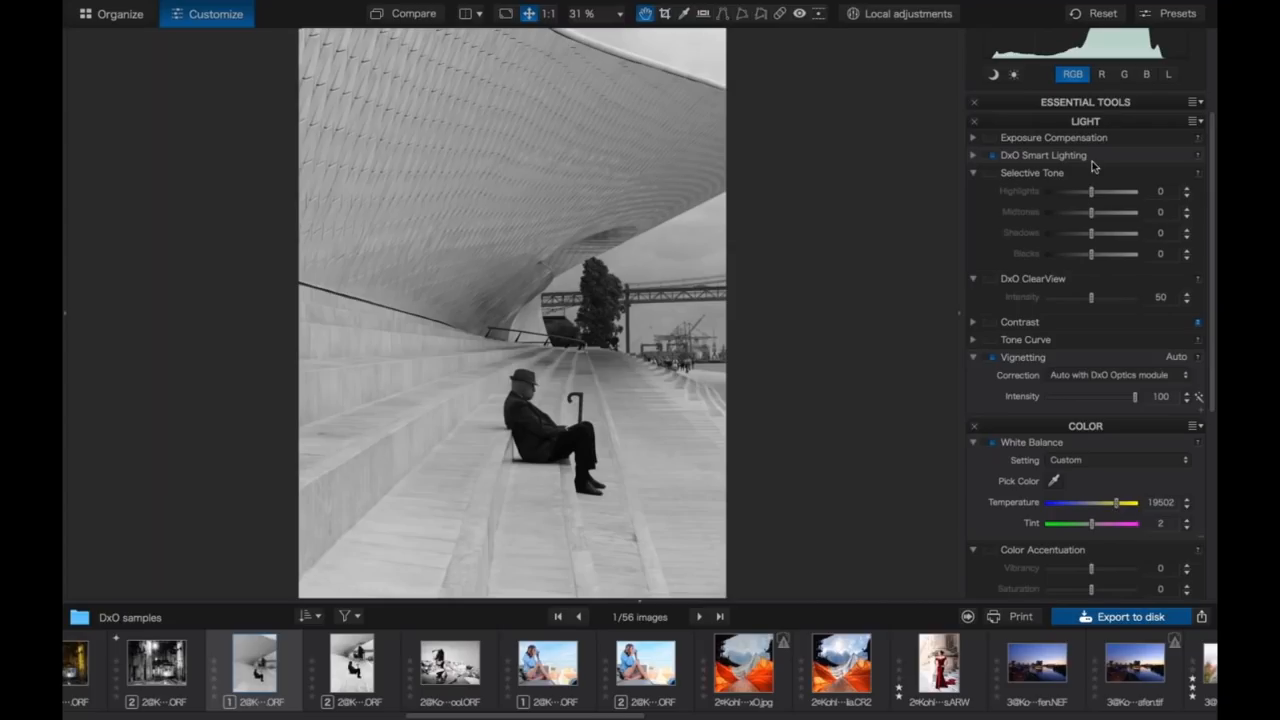
- Enable Selective Tone, raise Highlights to 6 and turn on the clipped highlights display
left_click(993, 175)
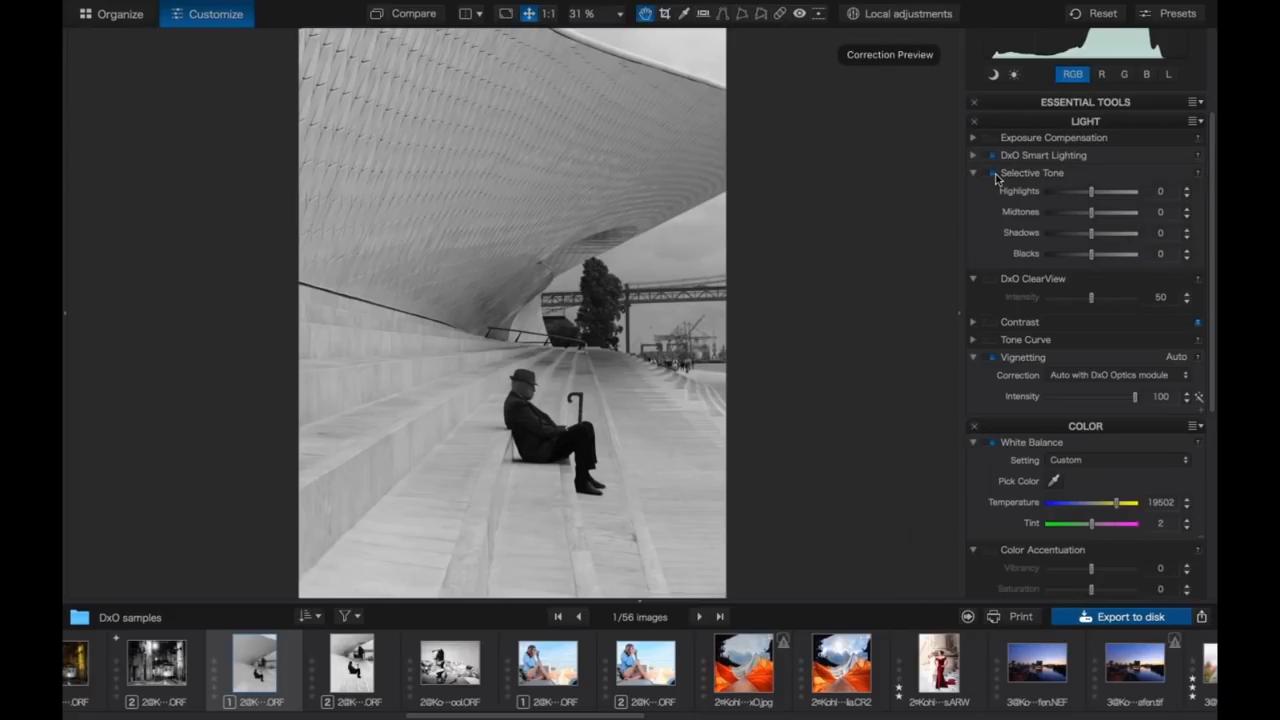
mouse_move(1093, 200)
left_mouse_down()
mouse_move(1104, 196)
mouse_move(1093, 199)
left_mouse_up()
left_click(1015, 77)
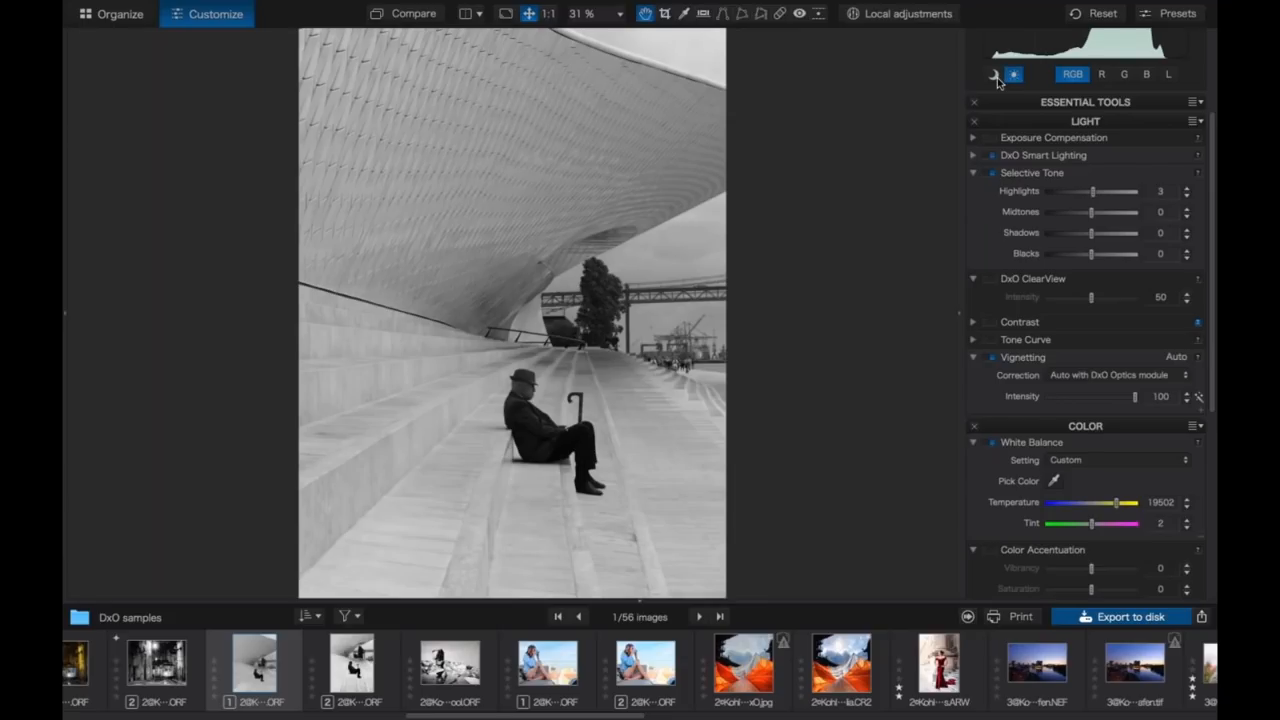
mouse_move(1093, 192)
left_mouse_down()
mouse_move(1135, 199)
mouse_move(1097, 206)
left_mouse_up()
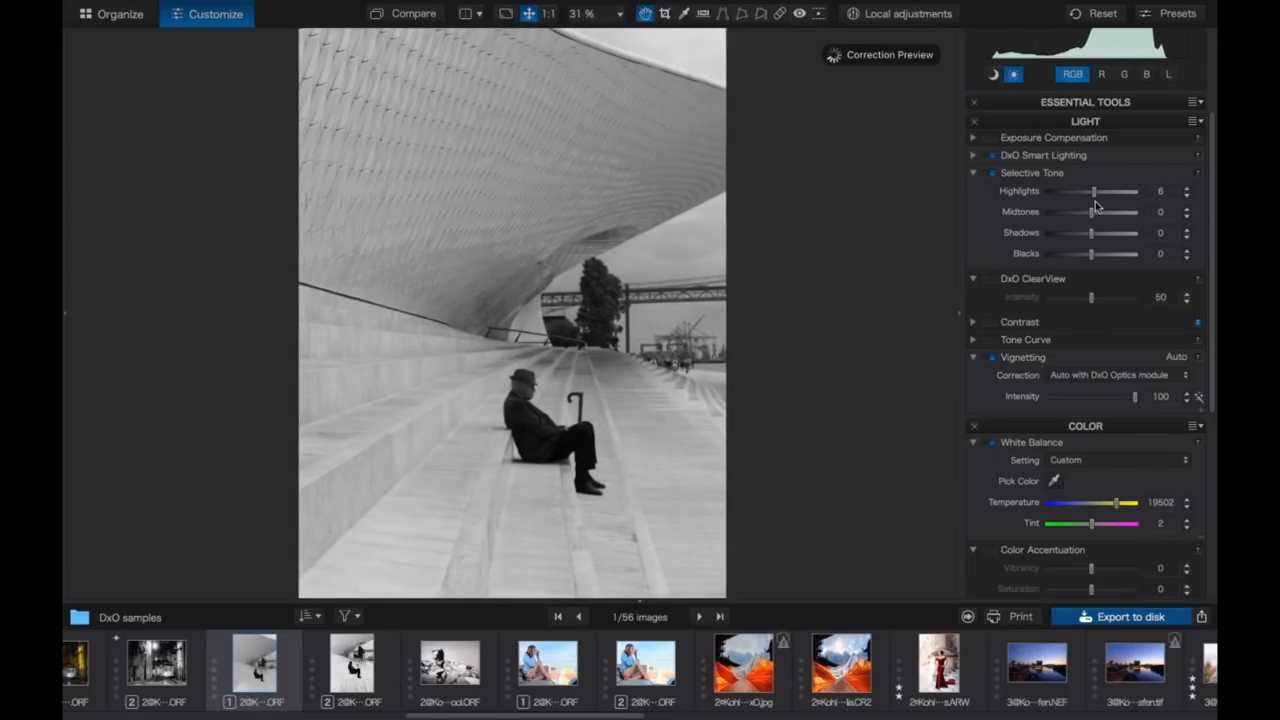
- Lower the Selective Tone Midtones to -8 and enable Contrast with Microcontrast at 16 and Shadows at 12
left_click_drag(1092, 211, 1089, 220)
left_click(974, 322)
left_click(991, 323)
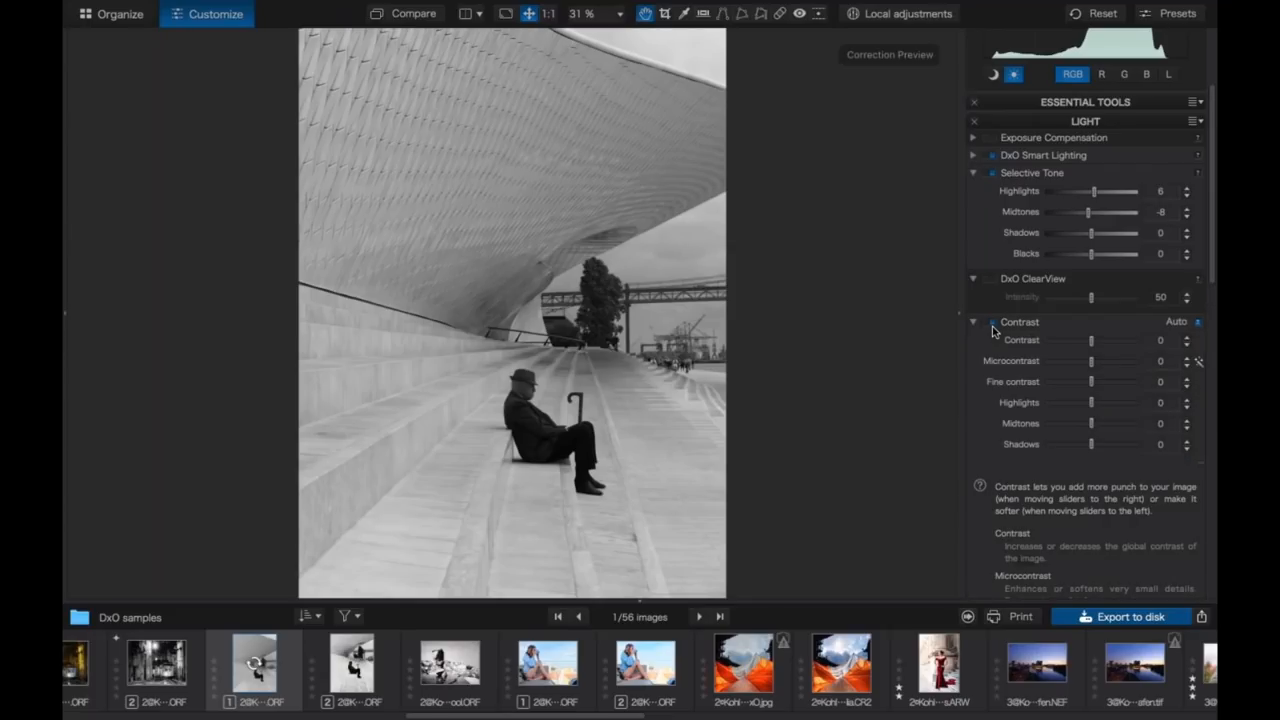
left_click_drag(1088, 362, 1098, 368)
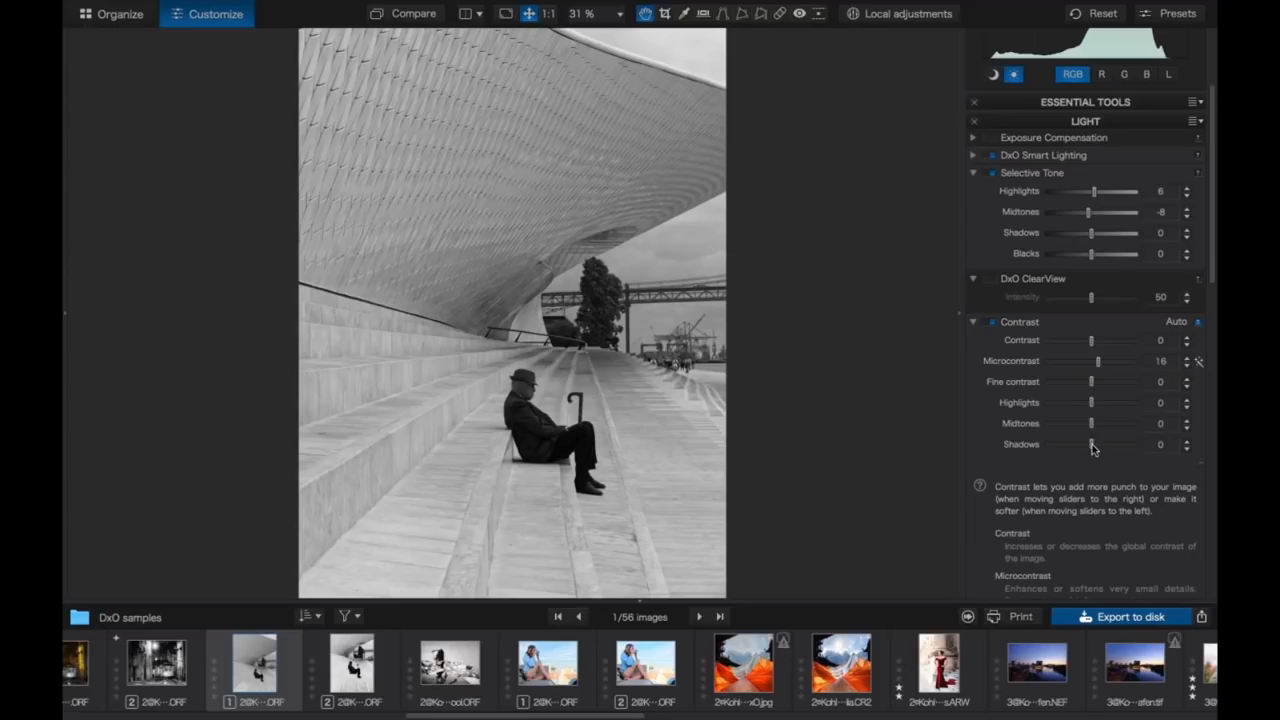
left_click_drag(1092, 449, 1098, 450)
- Enter local adjustments with the Brush selected, and view and dismiss the brush shortcut help
left_click(918, 16)
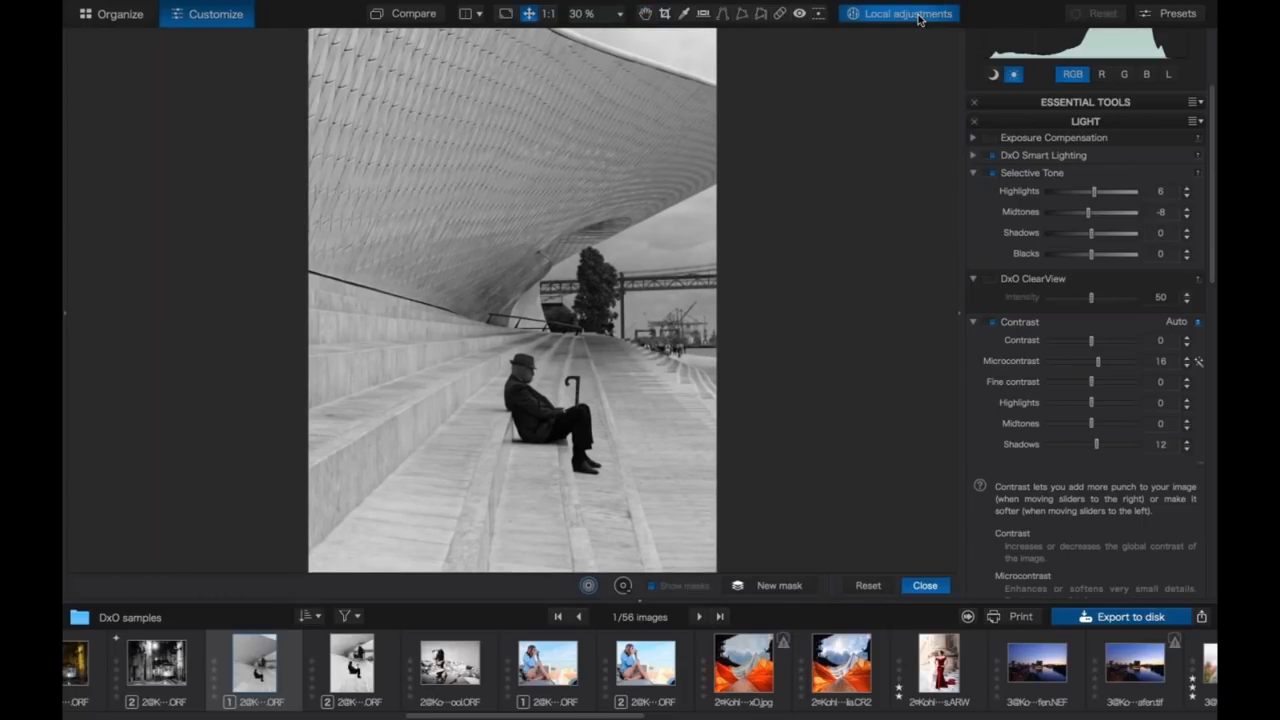
left_click(769, 588)
right_click(789, 489)
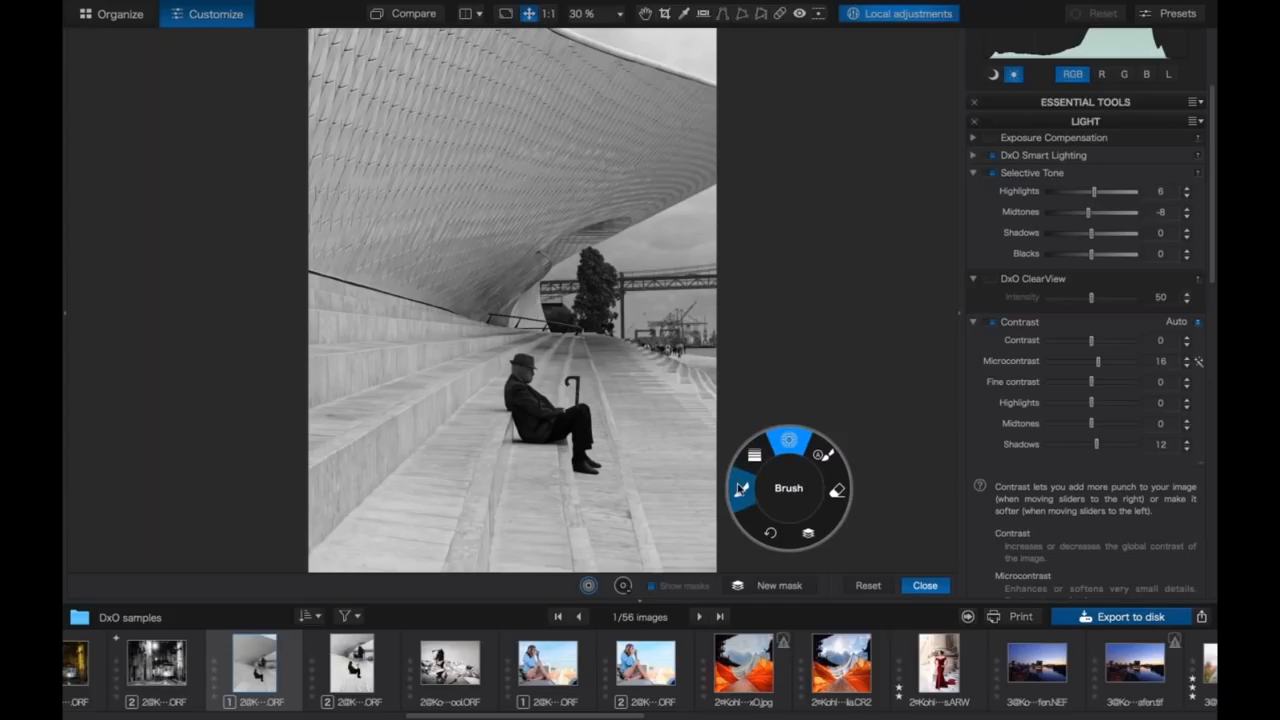
left_click(741, 488)
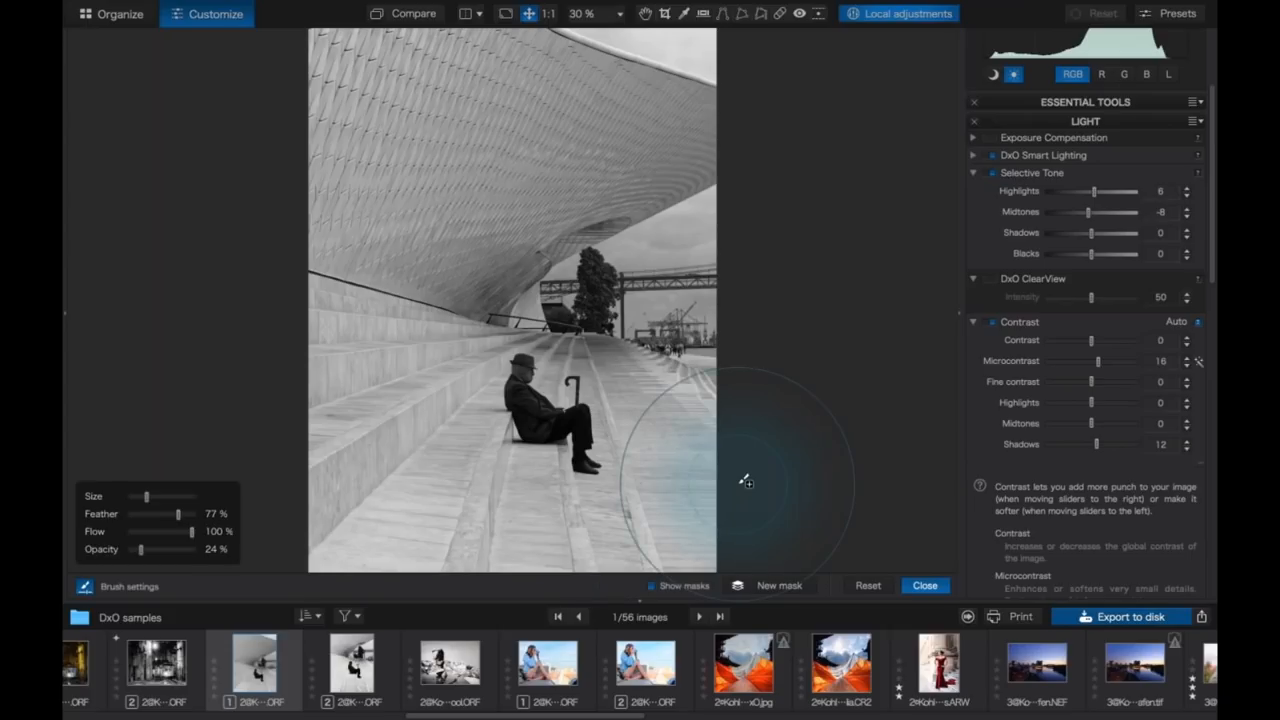
right_click(838, 455)
left_click(841, 459)
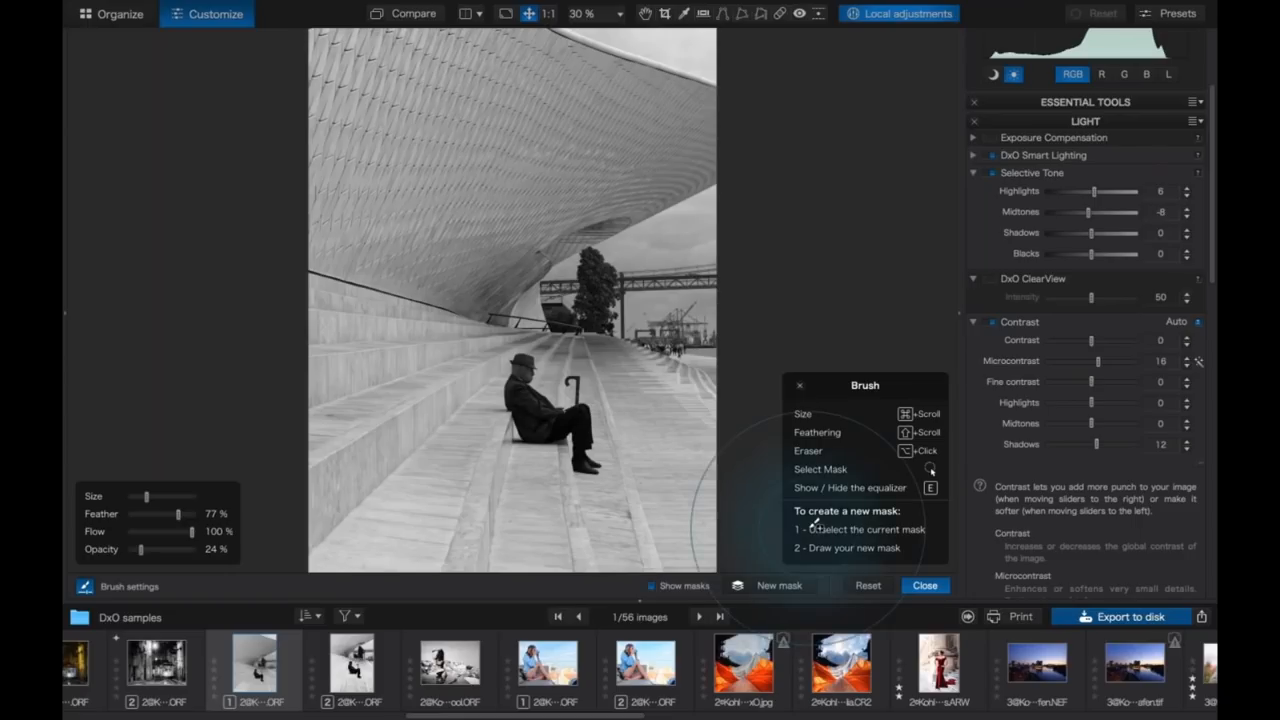
left_click(800, 390)
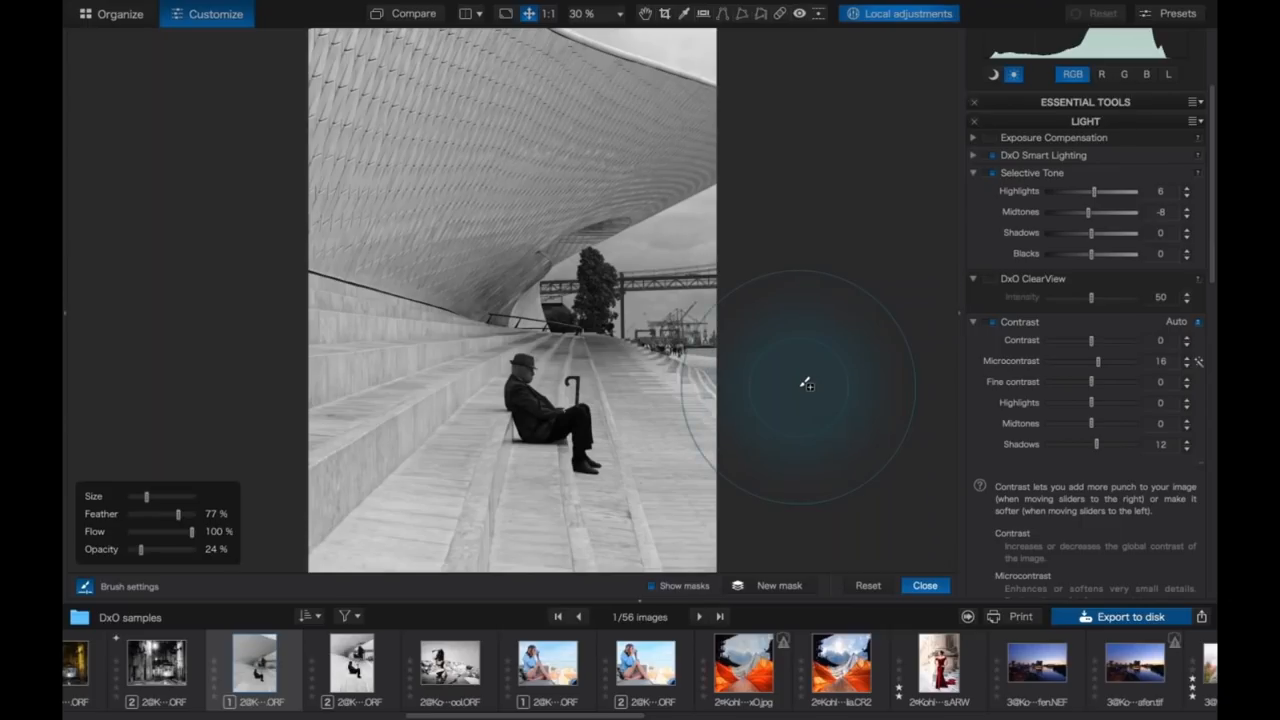
- Place a graduated filter over the lower part of the steps, set its Exposure to -0.48 and finish the local adjustments
right_click(866, 440)
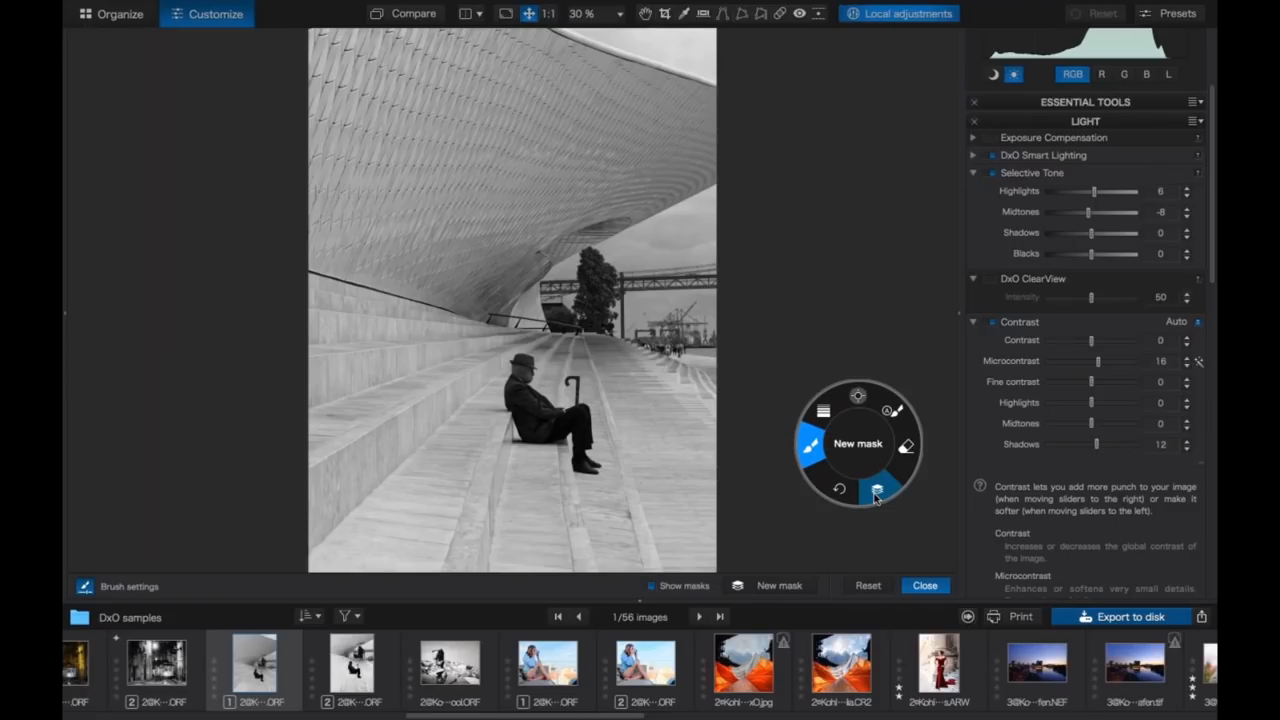
left_click(828, 408)
left_click_drag(514, 570, 523, 416)
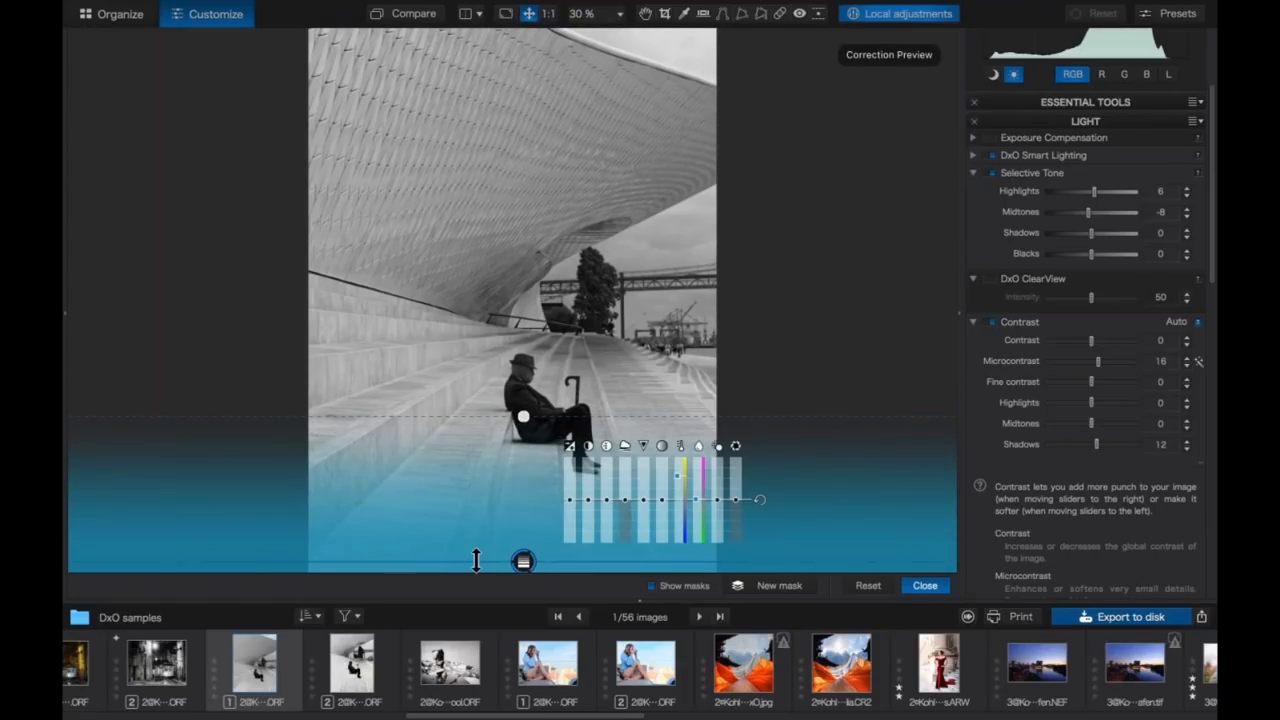
left_click_drag(523, 416, 519, 388)
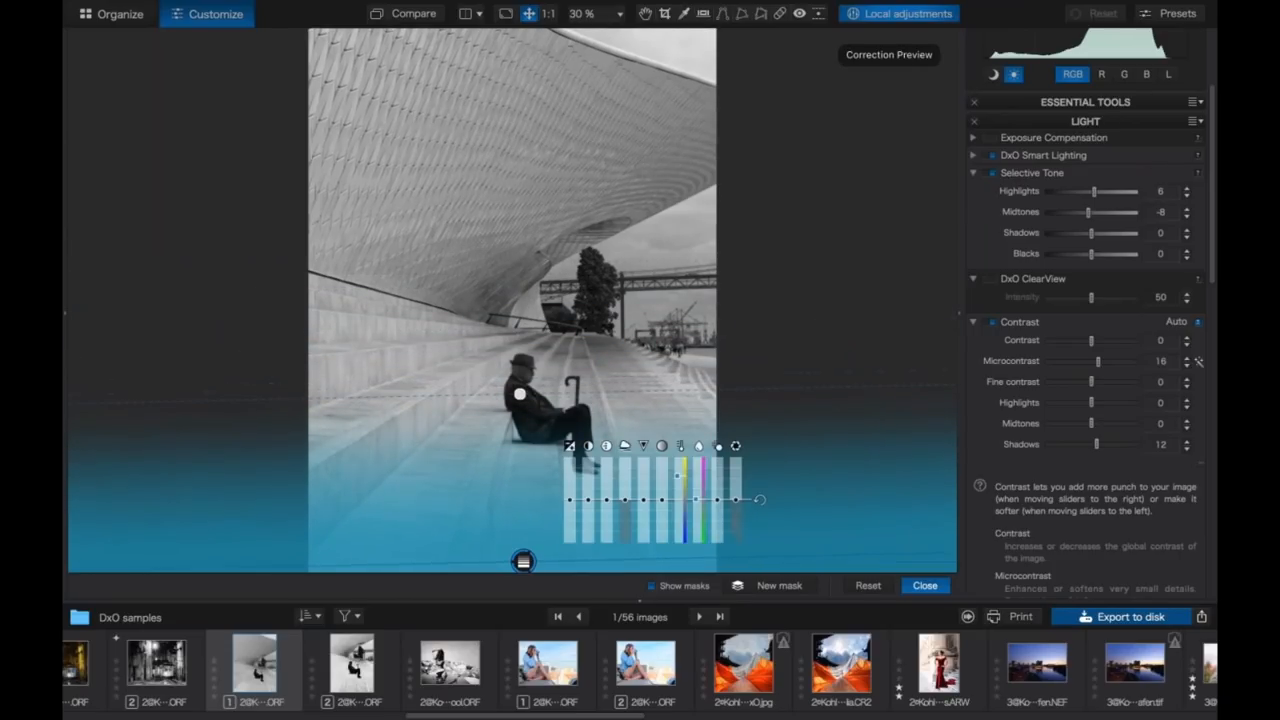
left_click_drag(528, 561, 533, 516)
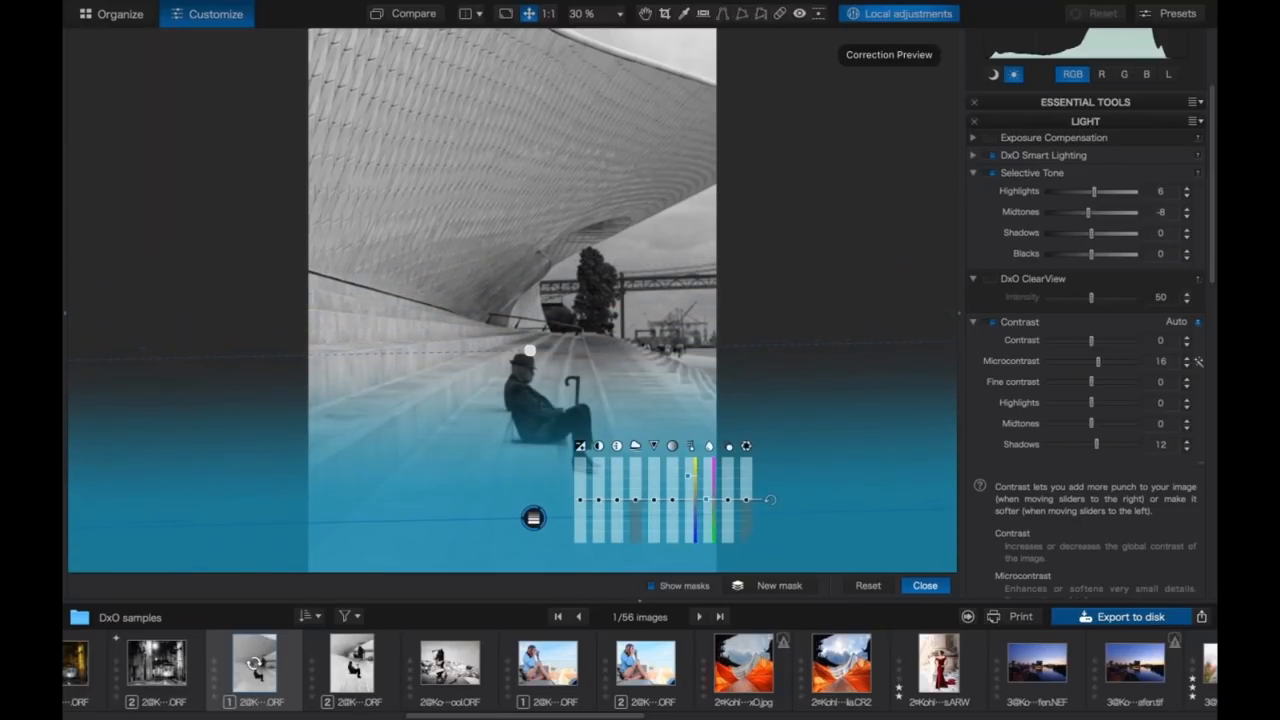
left_click_drag(531, 352, 535, 416)
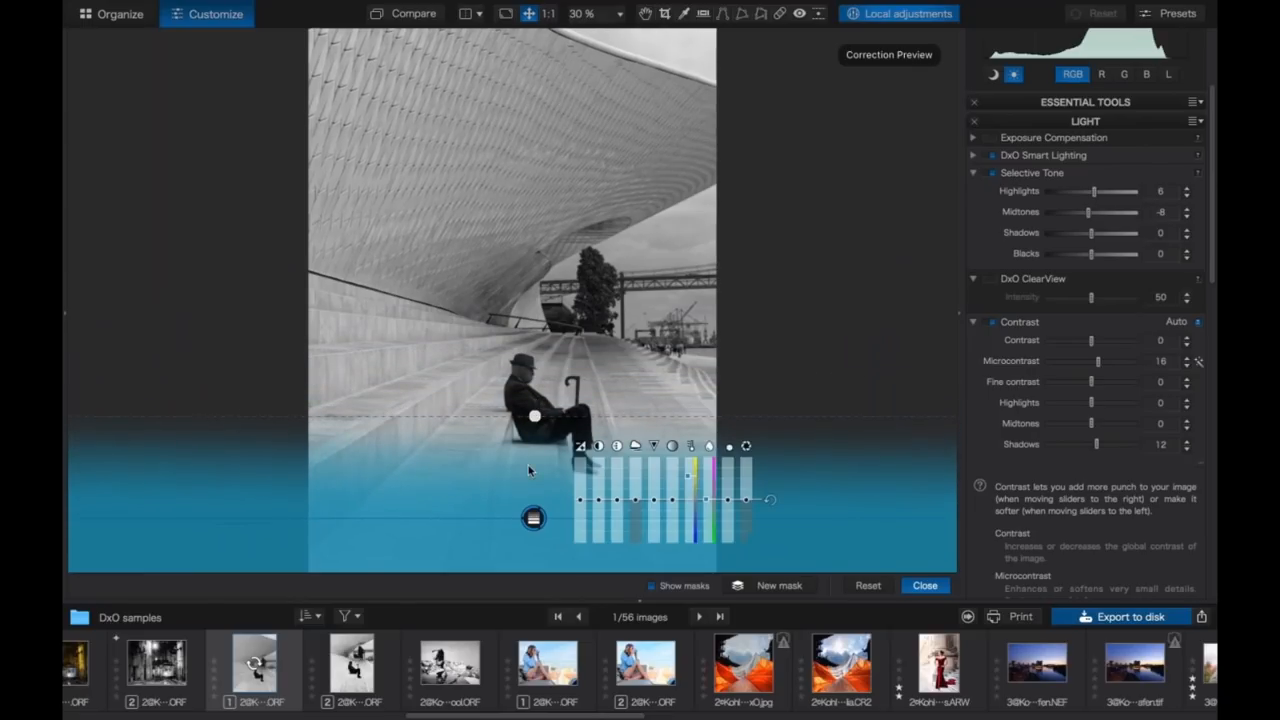
left_click_drag(533, 517, 532, 530)
left_click_drag(533, 428, 532, 423)
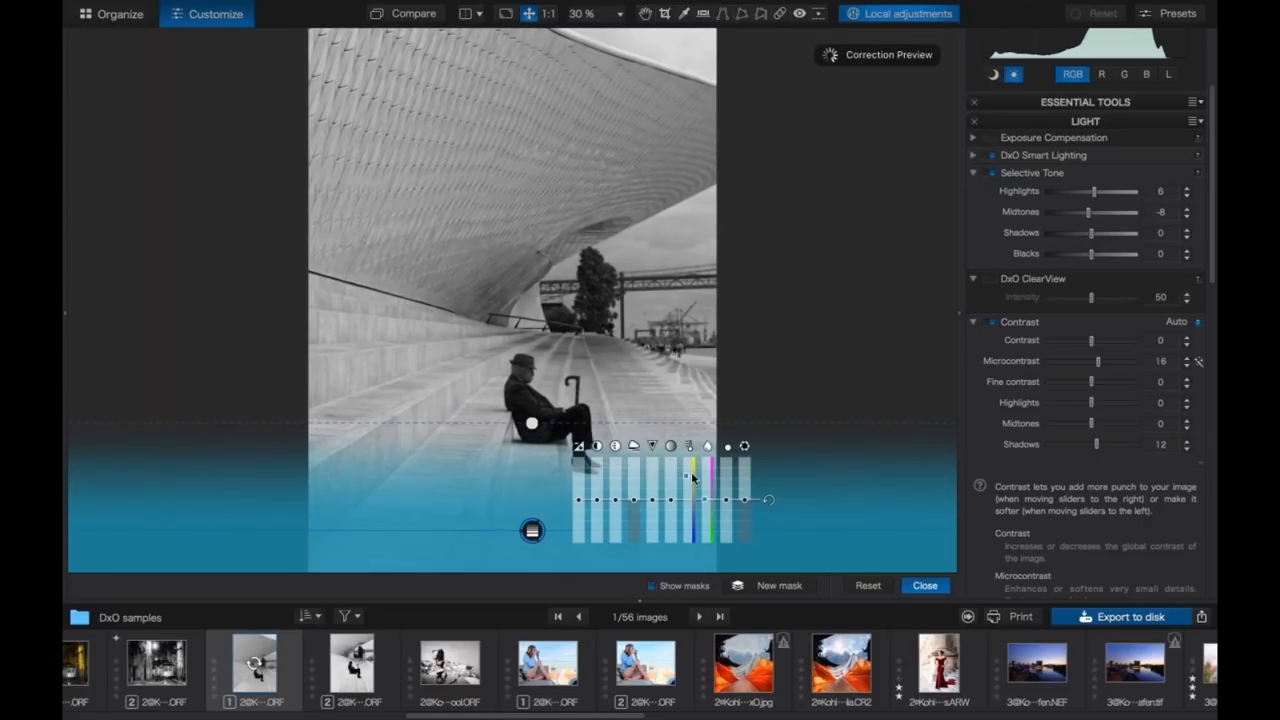
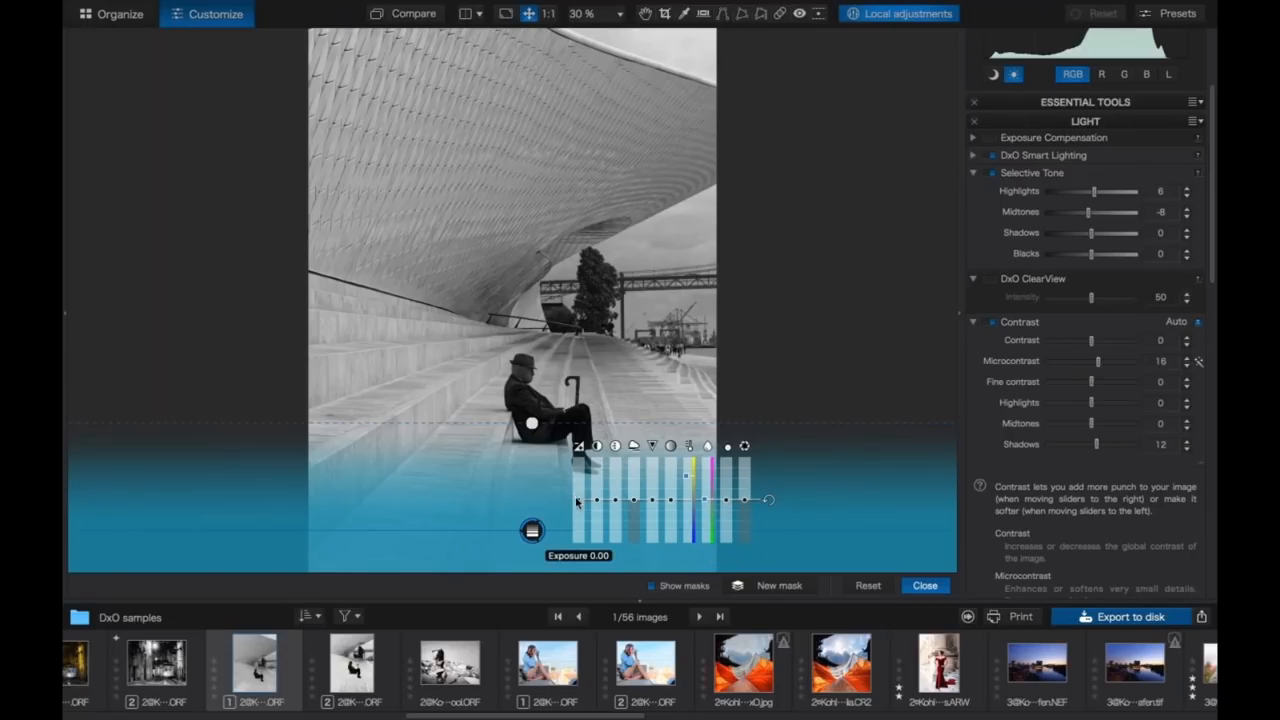
left_click_drag(577, 502, 578, 508)
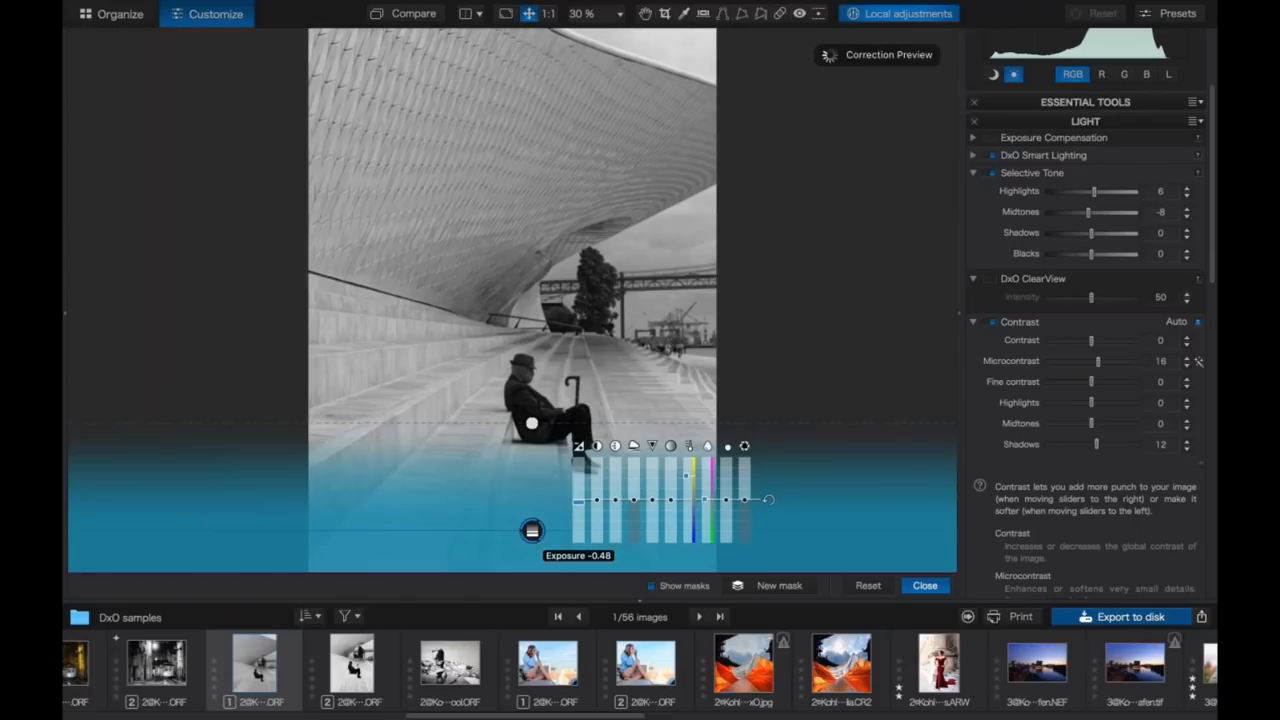
left_click(924, 586)
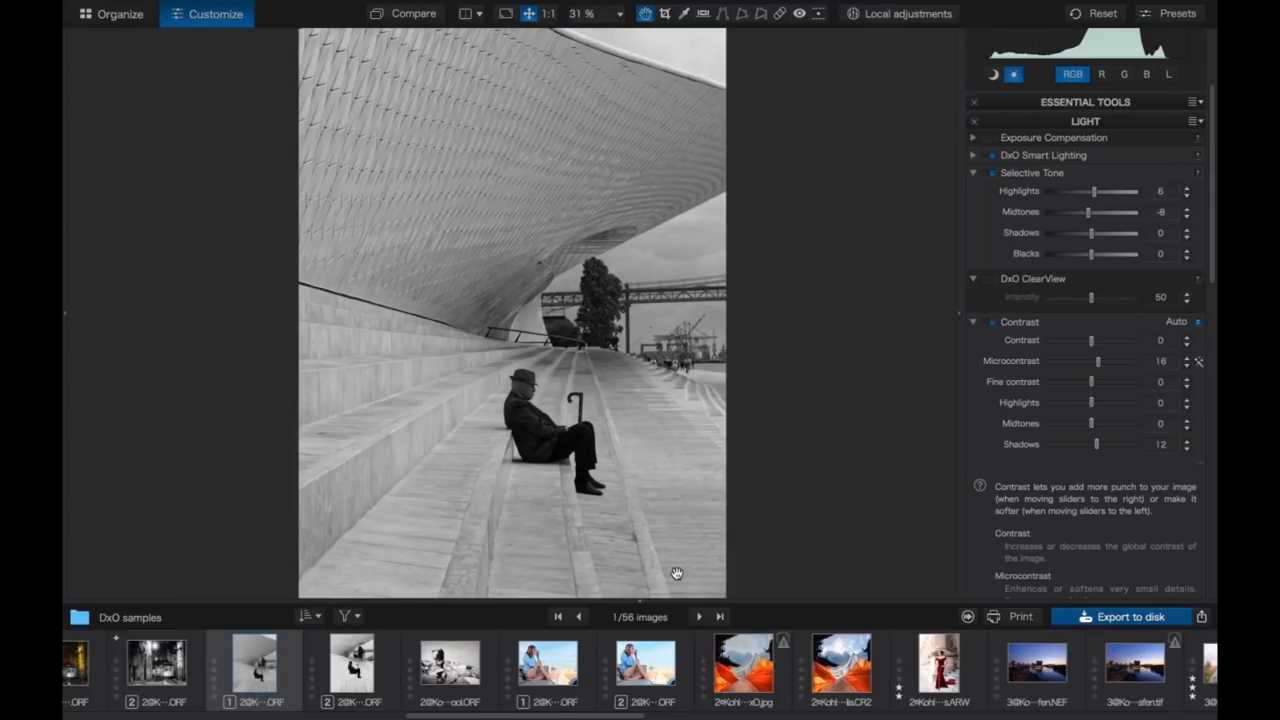
- Crop the photo at its original aspect ratio, cutting away part of the upper roof and the side opposite the bridge
left_click(665, 14)
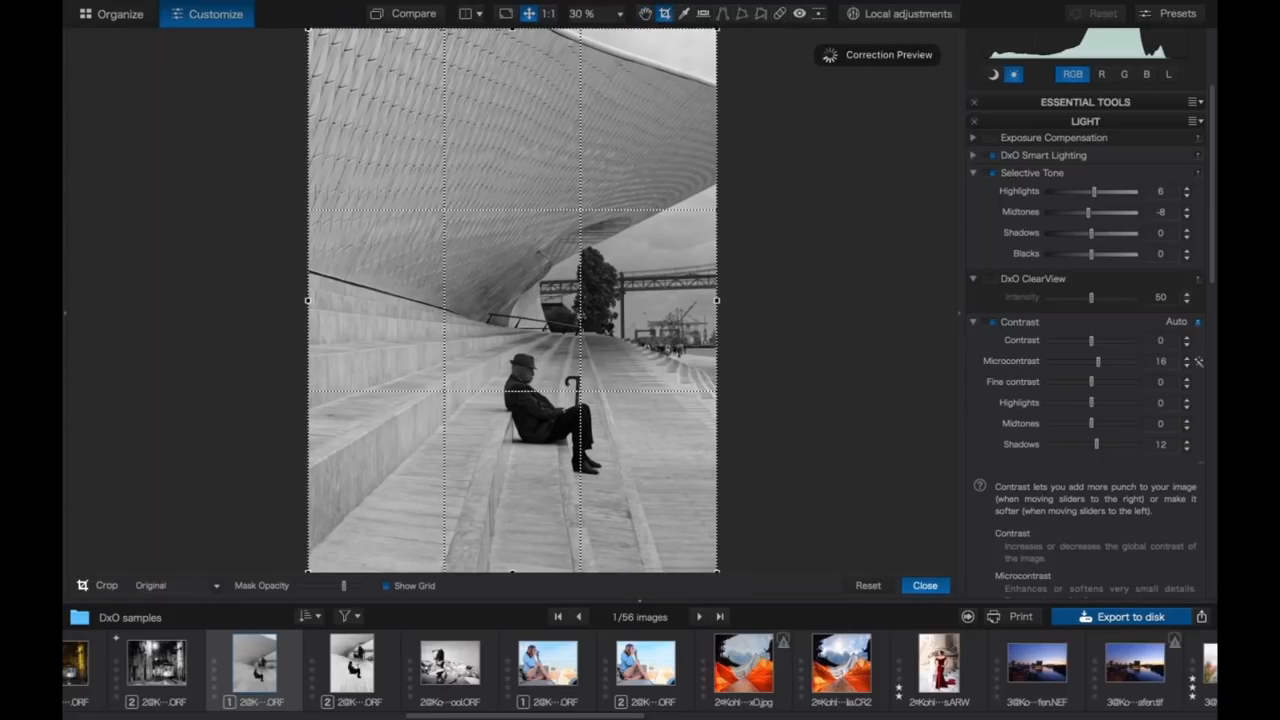
left_click_drag(715, 30, 679, 81)
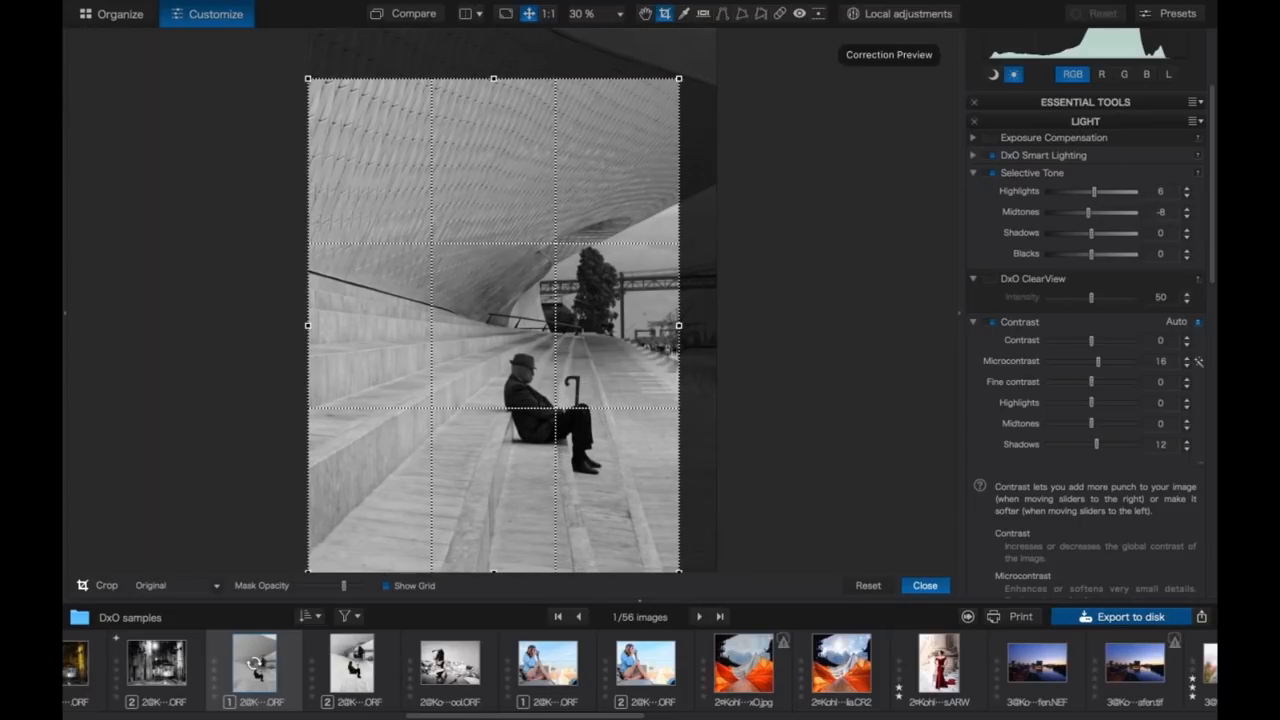
left_click_drag(537, 234, 584, 239)
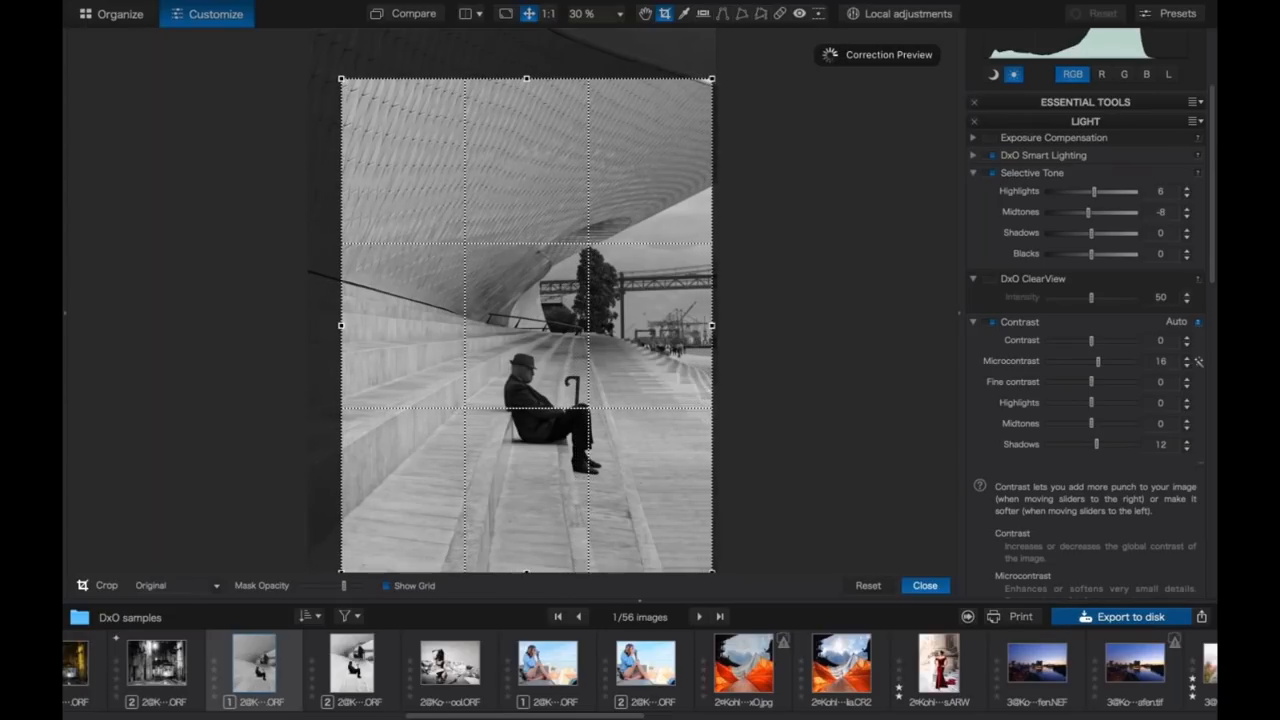
left_click_drag(341, 78, 356, 98)
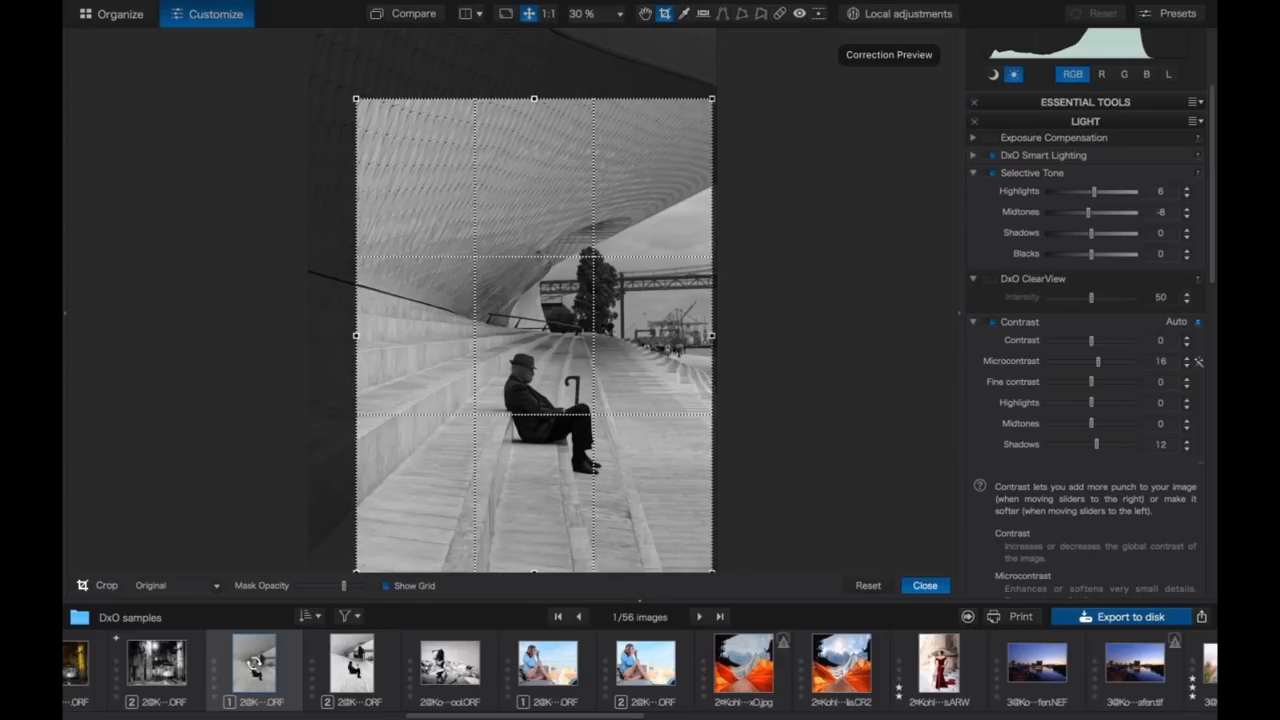
left_click(922, 586)
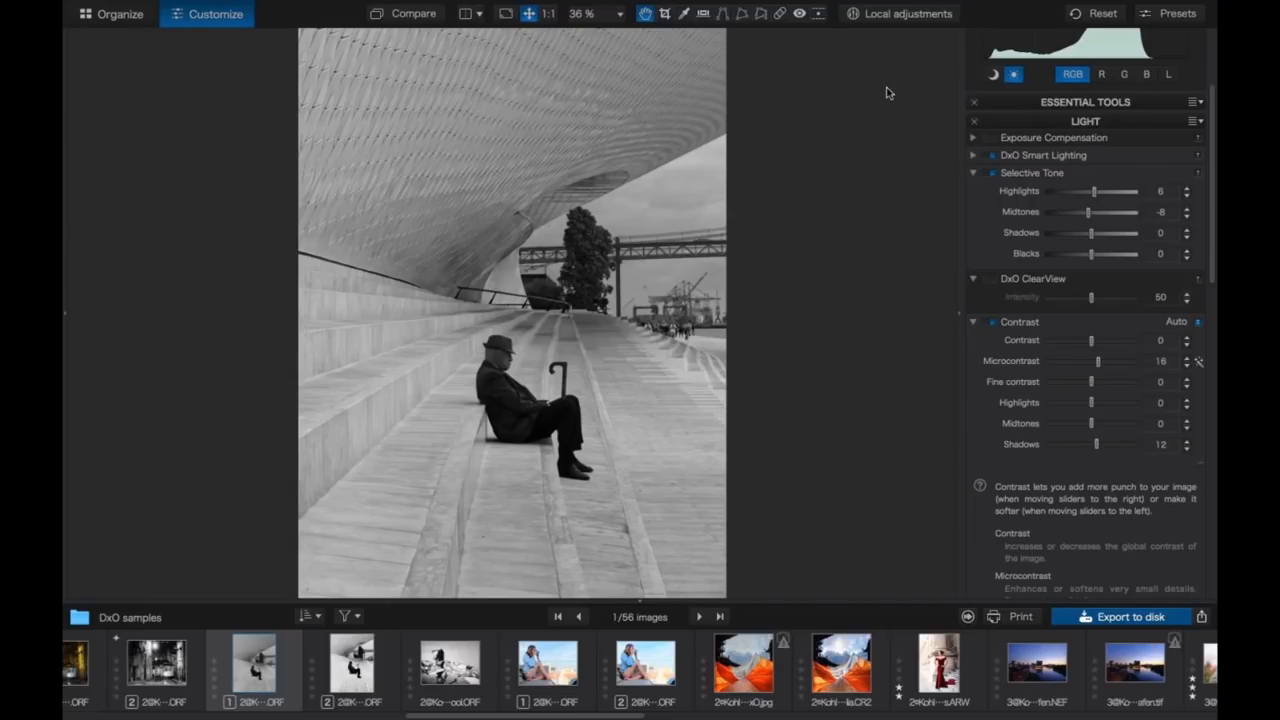
- Straighten the photo by setting the Horizon correction to 0.69
scroll(1090, 310, "down", 10)
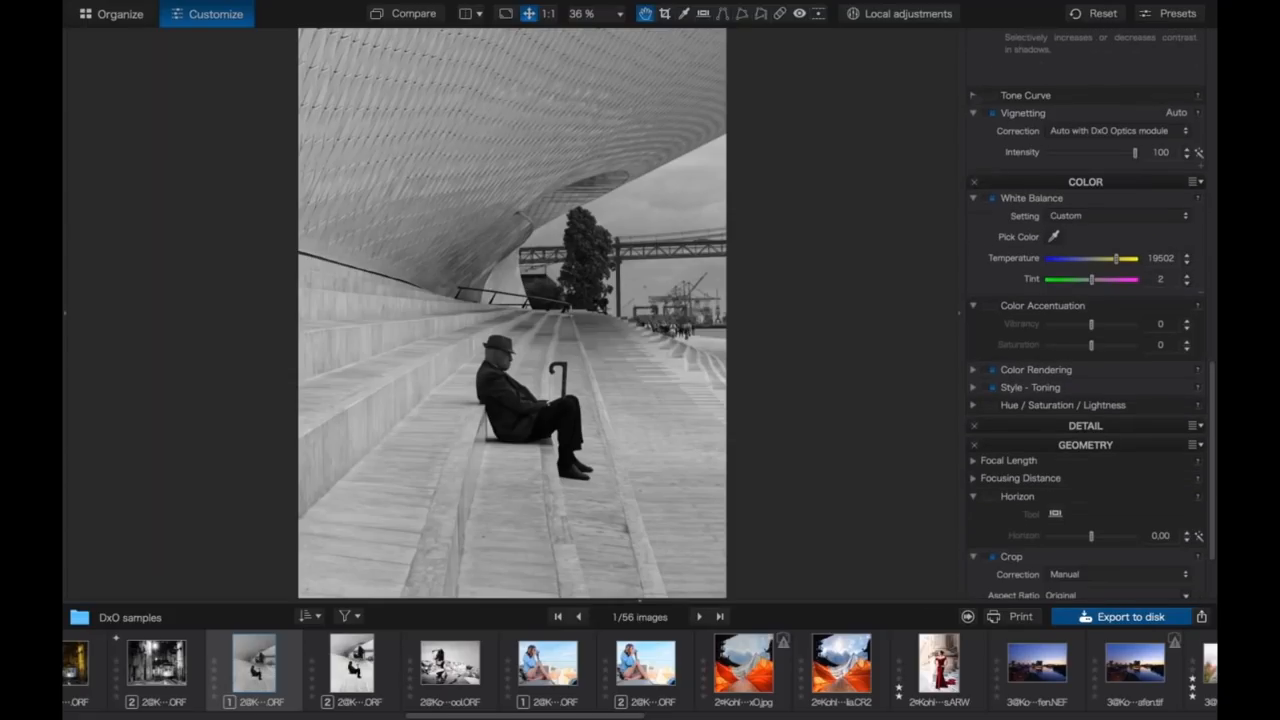
scroll(1090, 310, "down", 1)
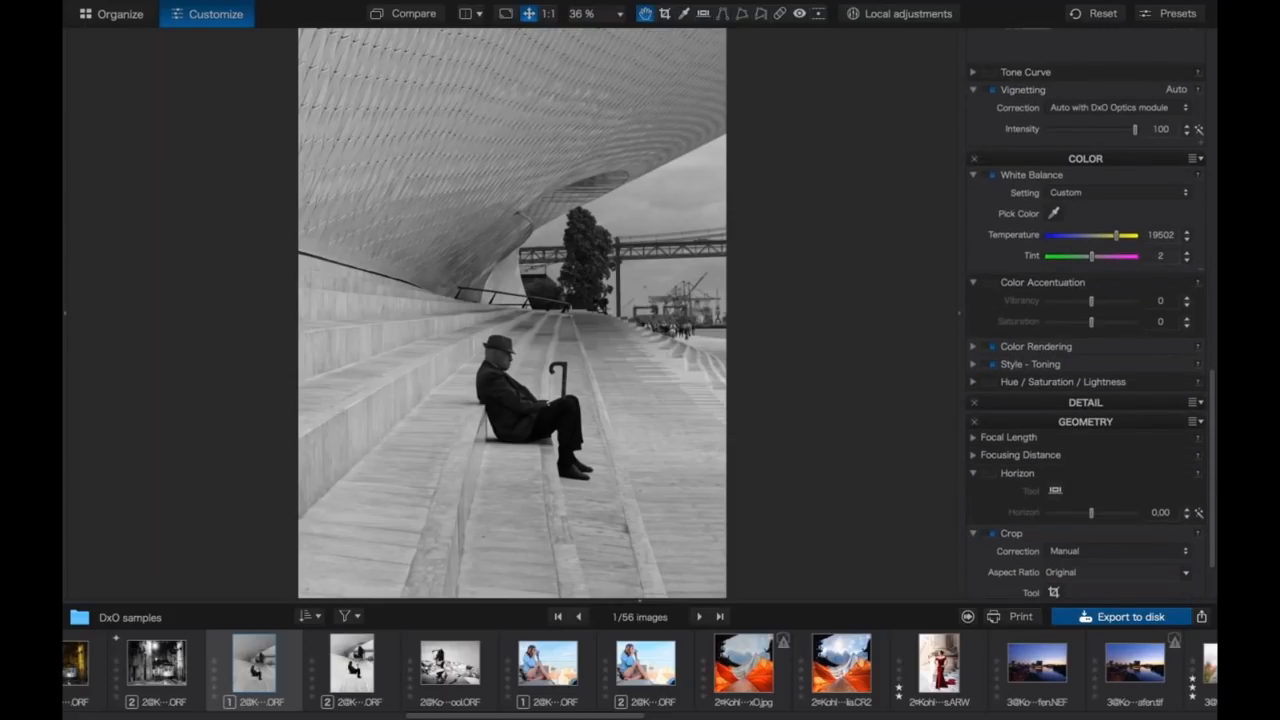
scroll(1090, 400, "down", 1)
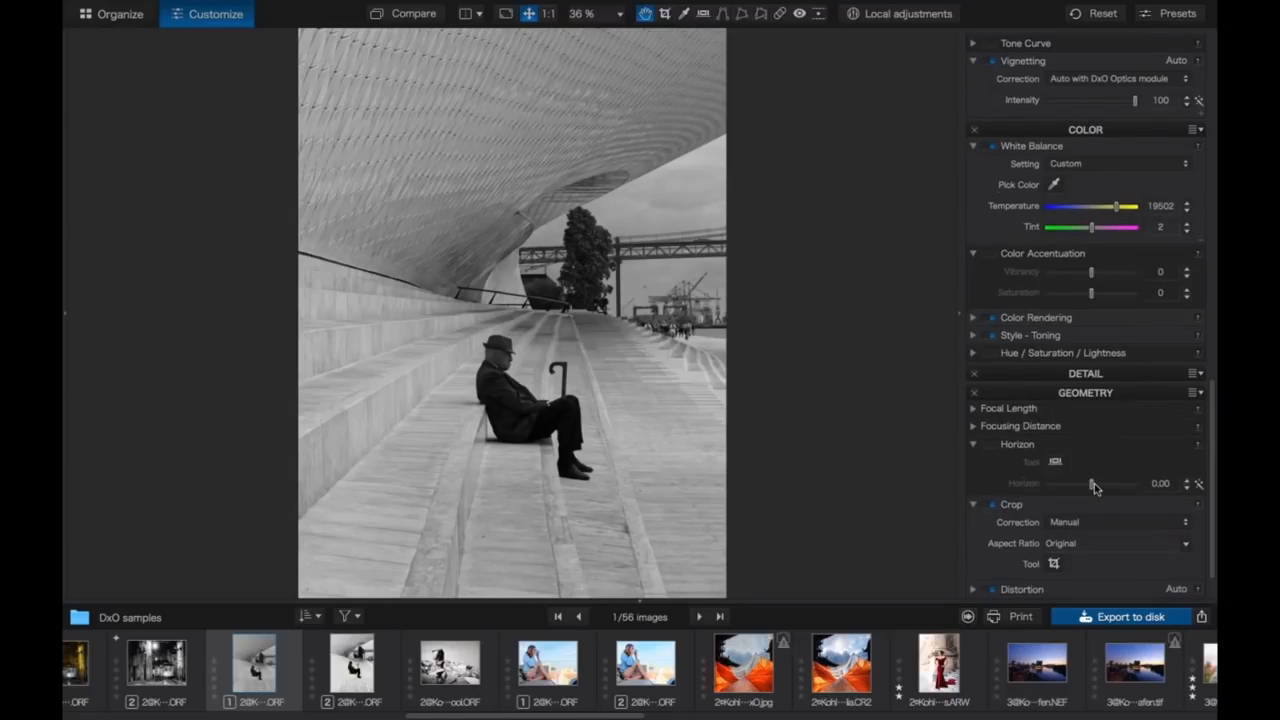
left_click_drag(1091, 485, 1096, 487)
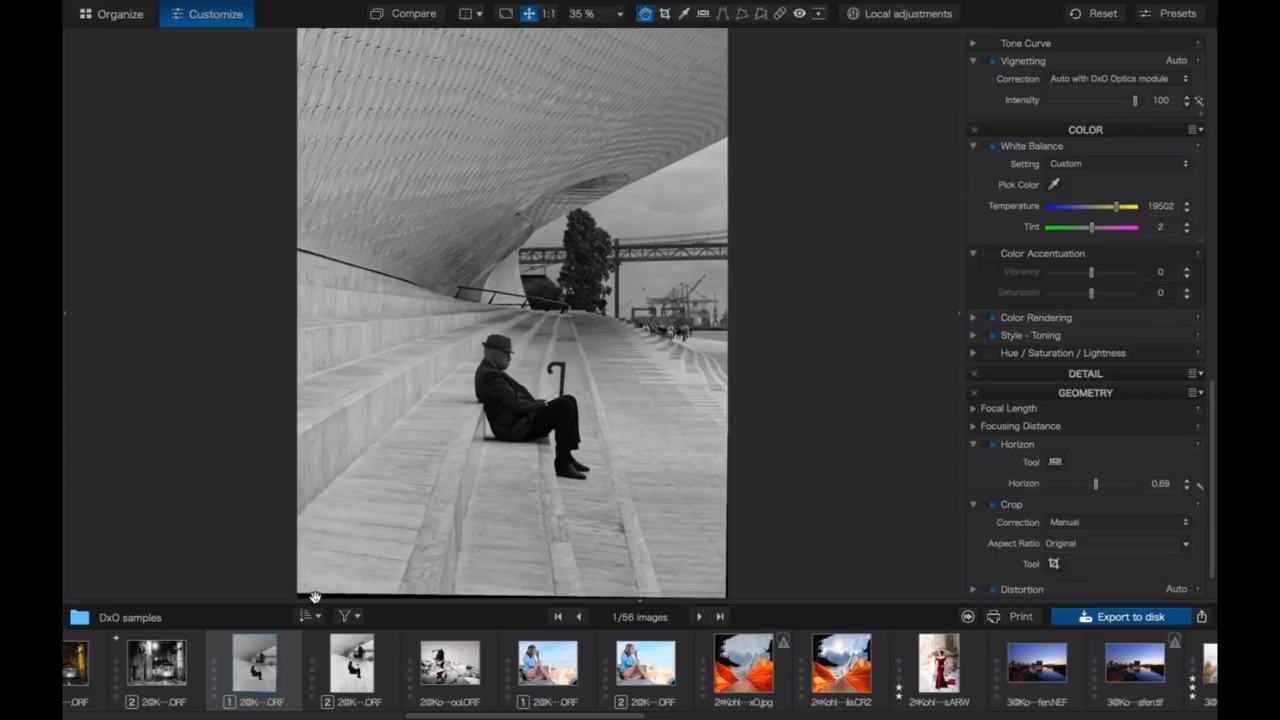
- Tighten the crop slightly at two opposite corners to exclude the black edges left by the horizon rotation
left_click(664, 13)
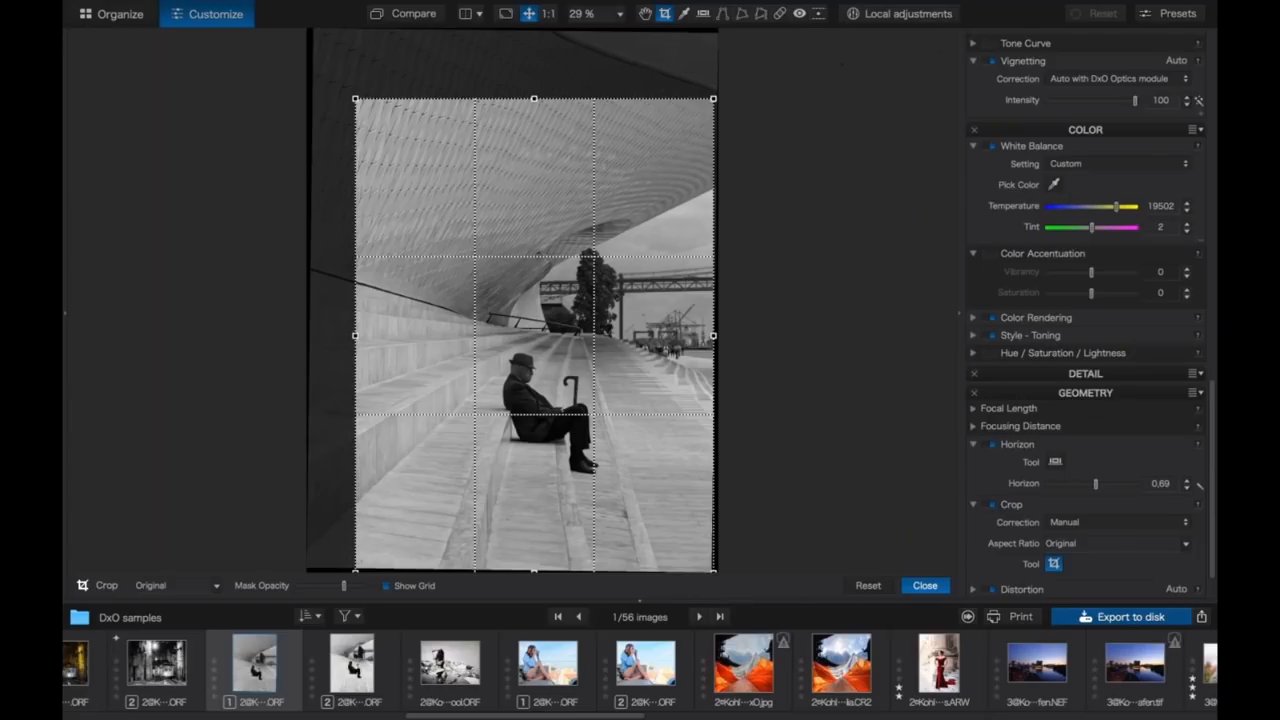
left_click_drag(356, 571, 361, 564)
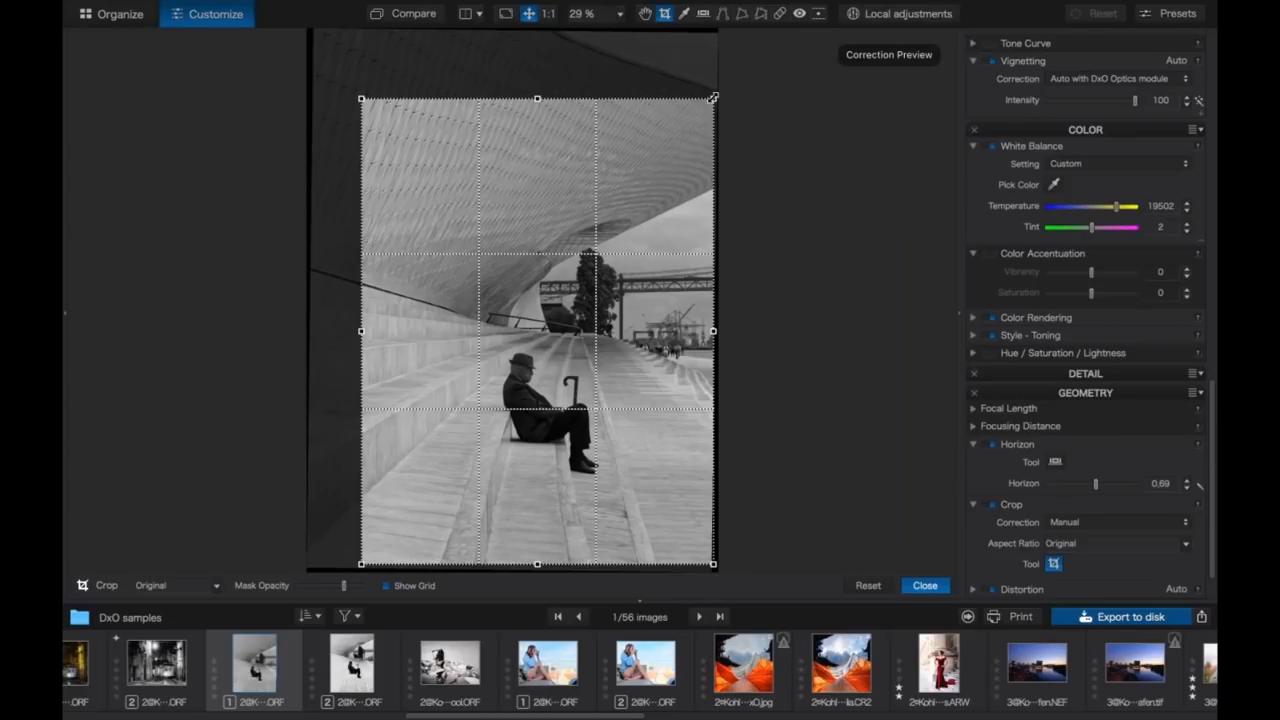
left_click_drag(713, 98, 708, 102)
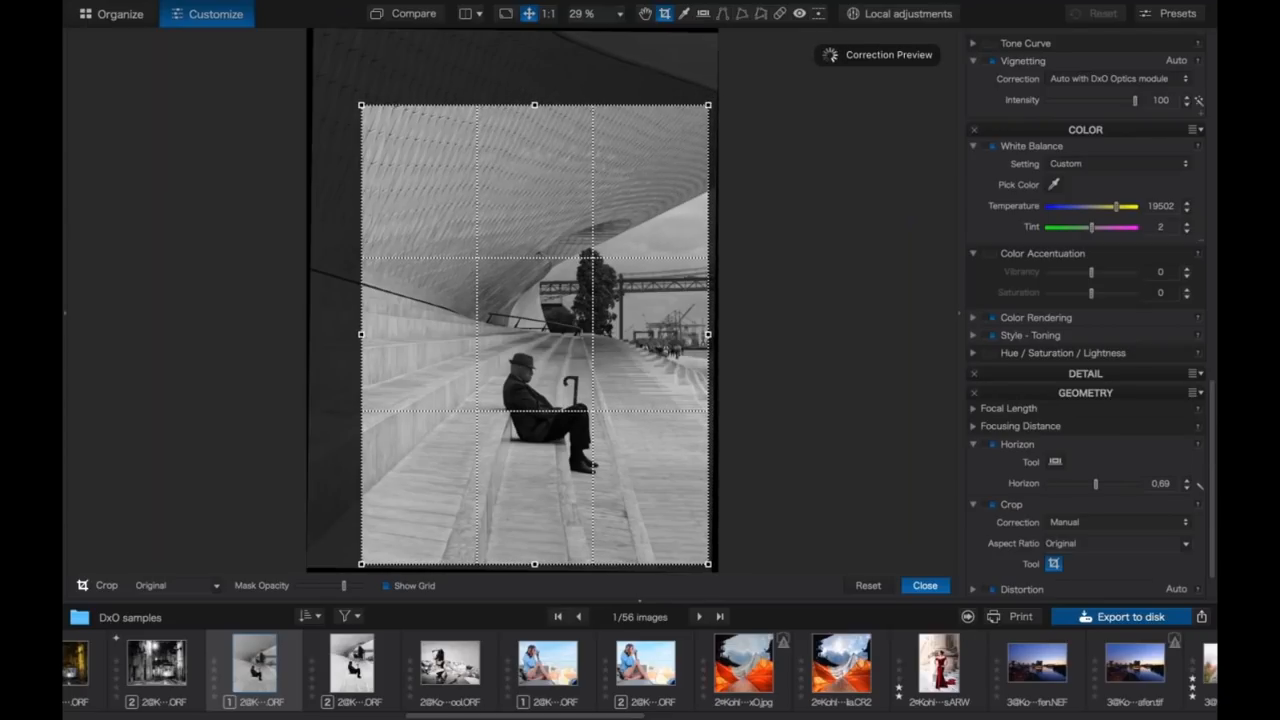
left_click(925, 587)
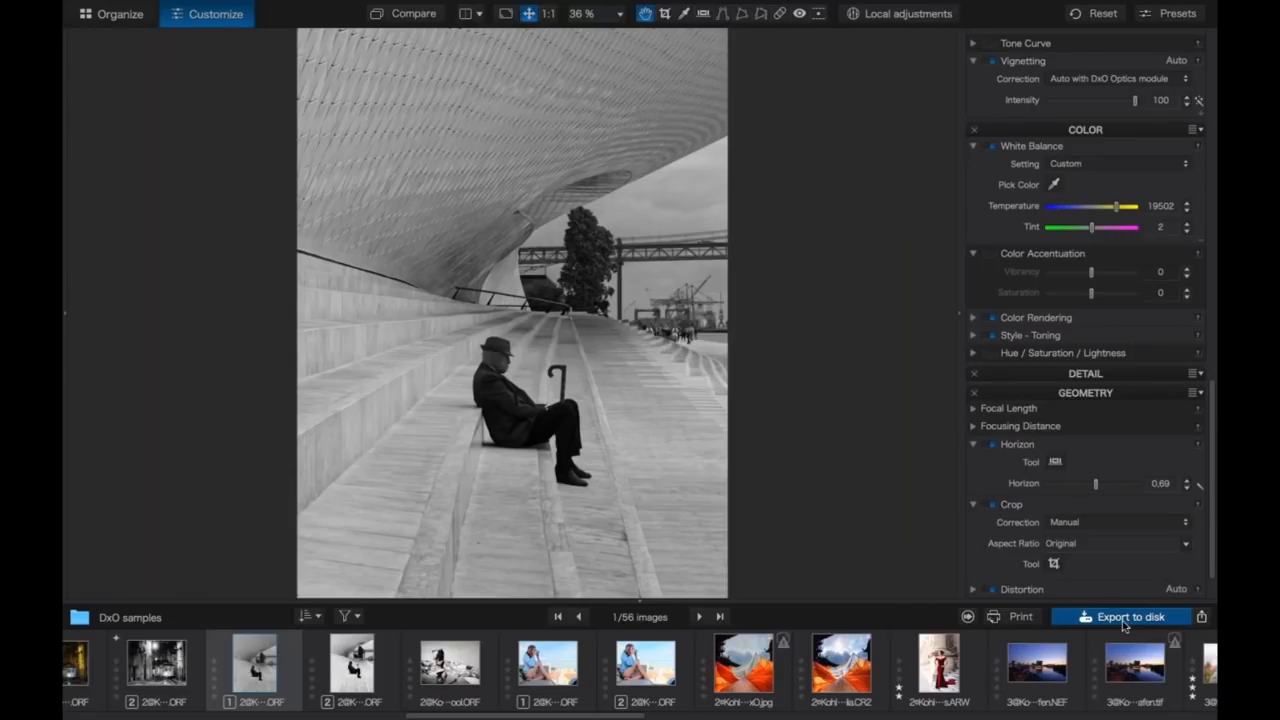
- Examine the print presets and the detailed DxO image settings for the cropped photo, and cancel without printing
left_click(1020, 617)
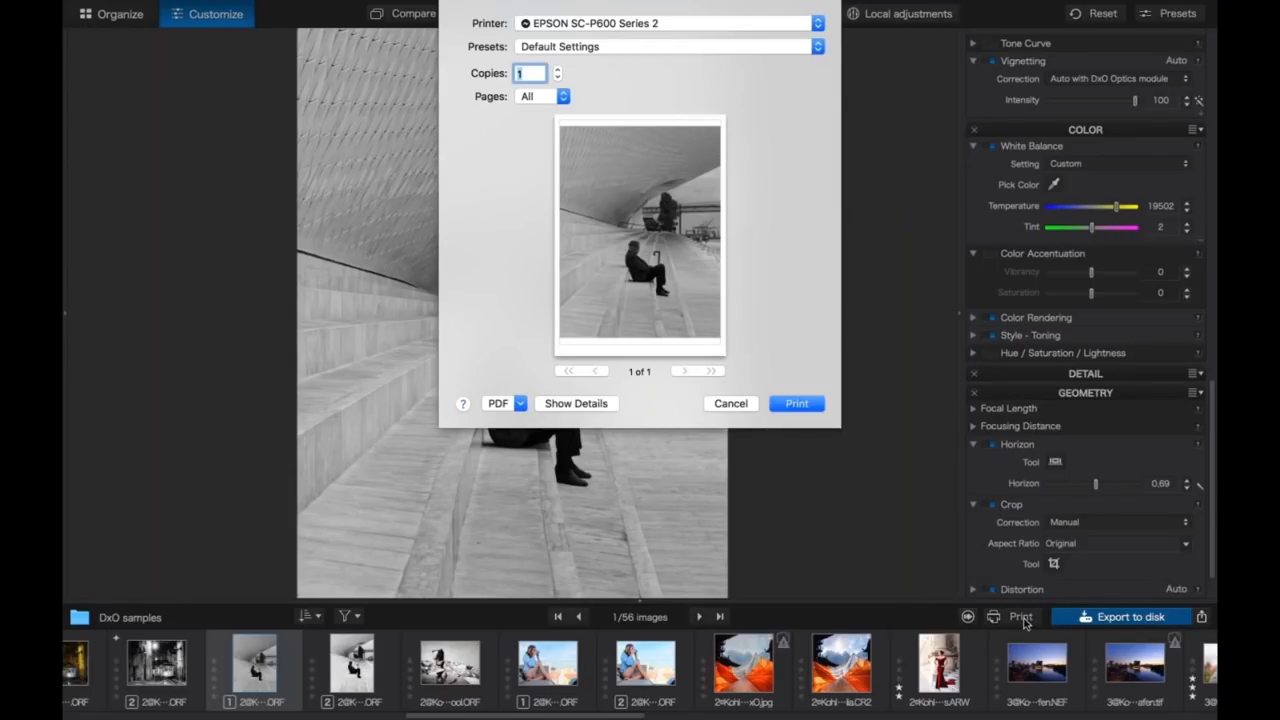
left_click(817, 50)
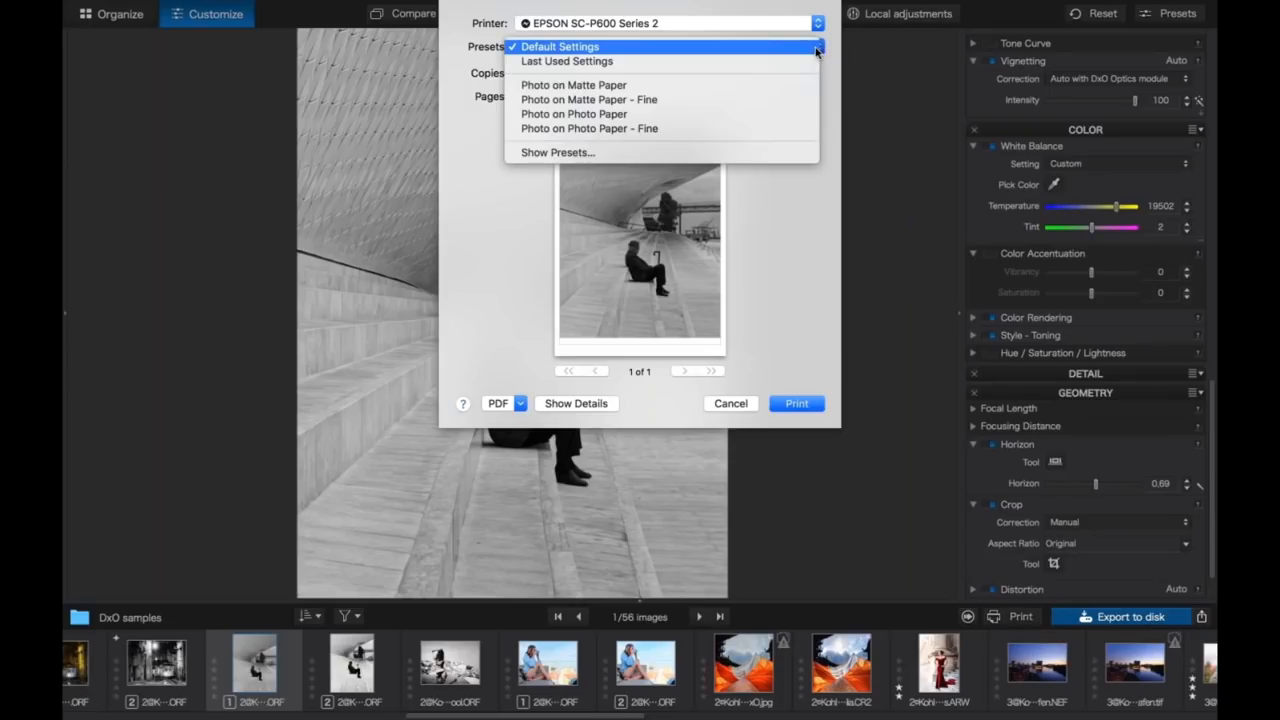
left_click(814, 313)
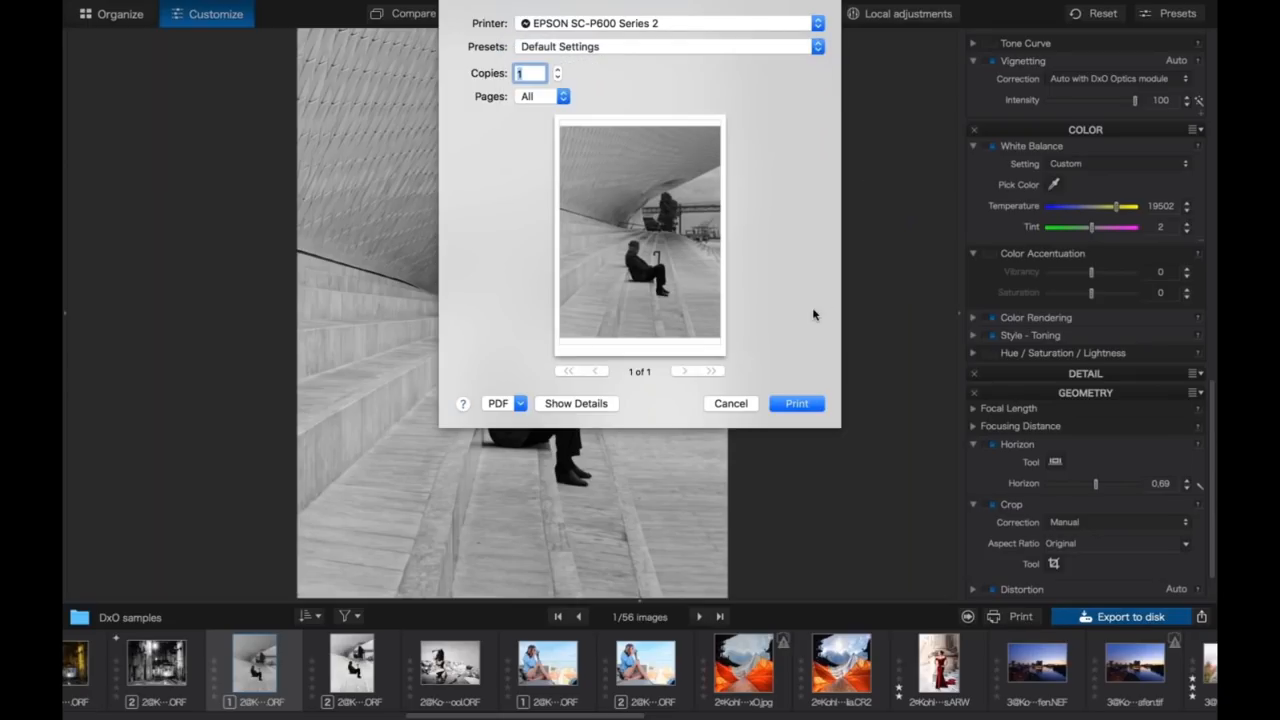
left_click(605, 403)
left_click(811, 50)
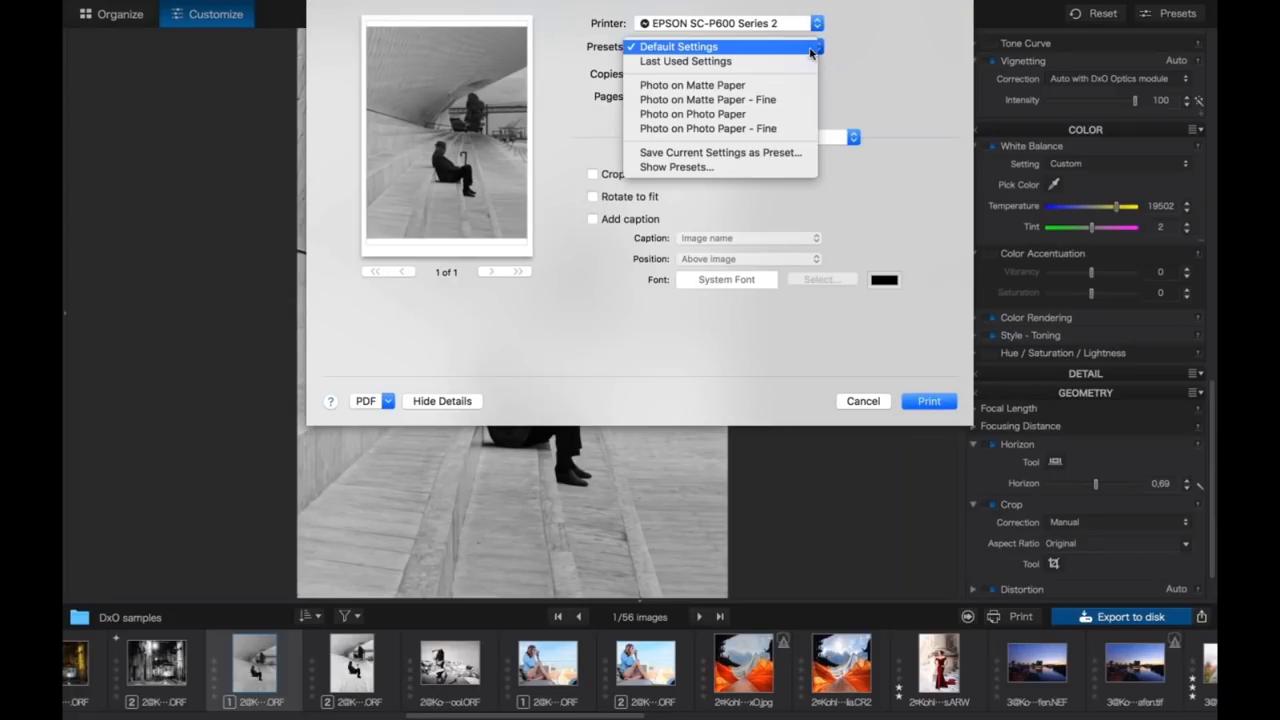
left_click(894, 55)
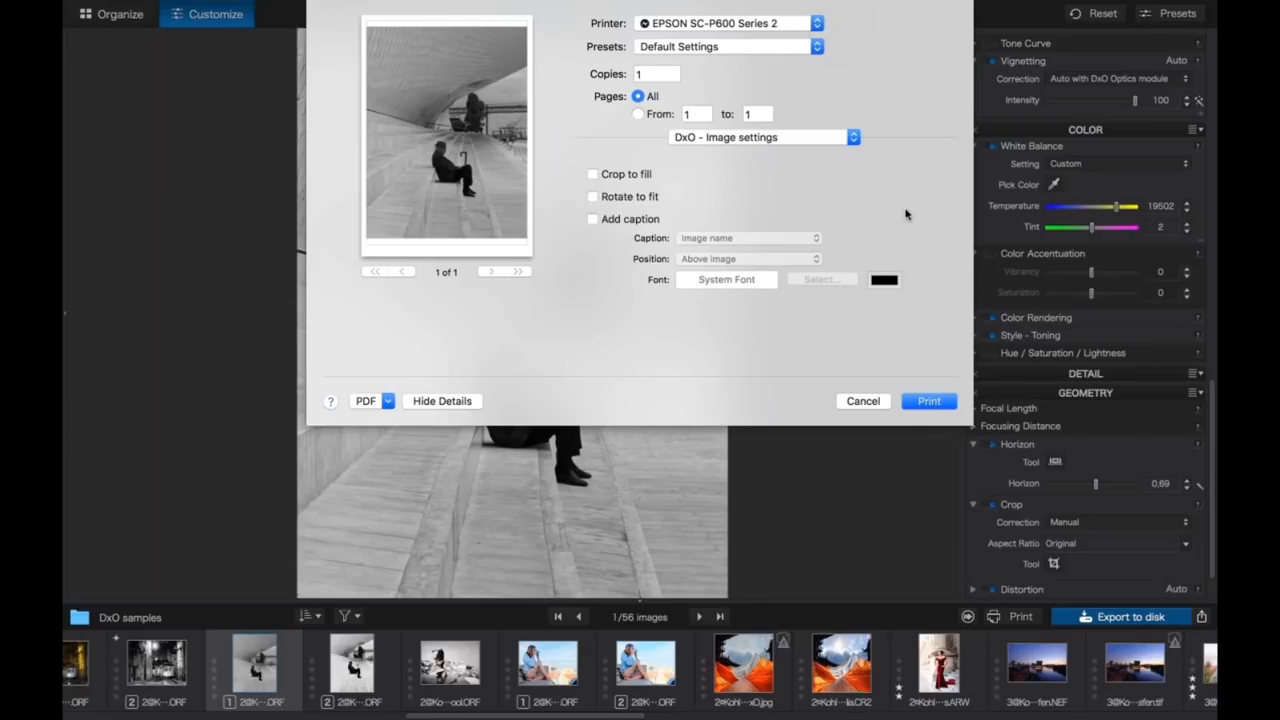
left_click(862, 401)
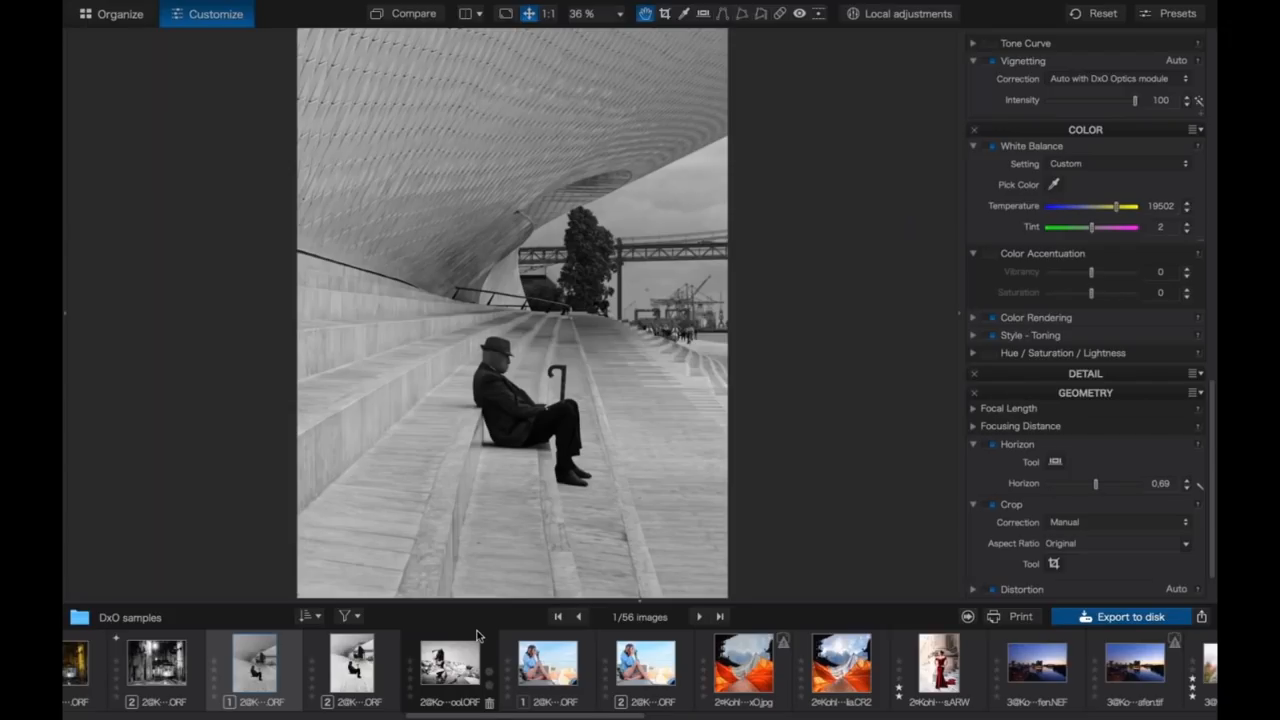
- Open the contact page image 7-1.jpg from the DxO samples folder and turn off the highlight clipping warning
left_click_drag(492, 715, 1045, 711)
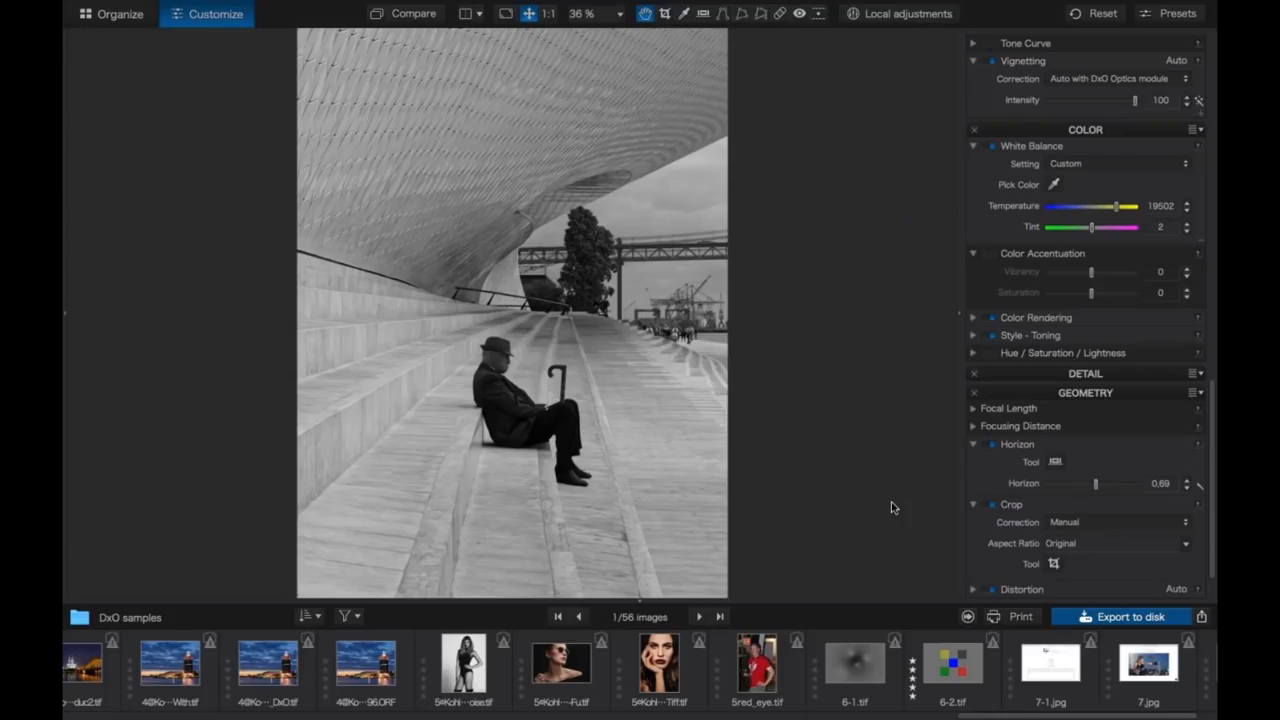
left_click(1040, 659)
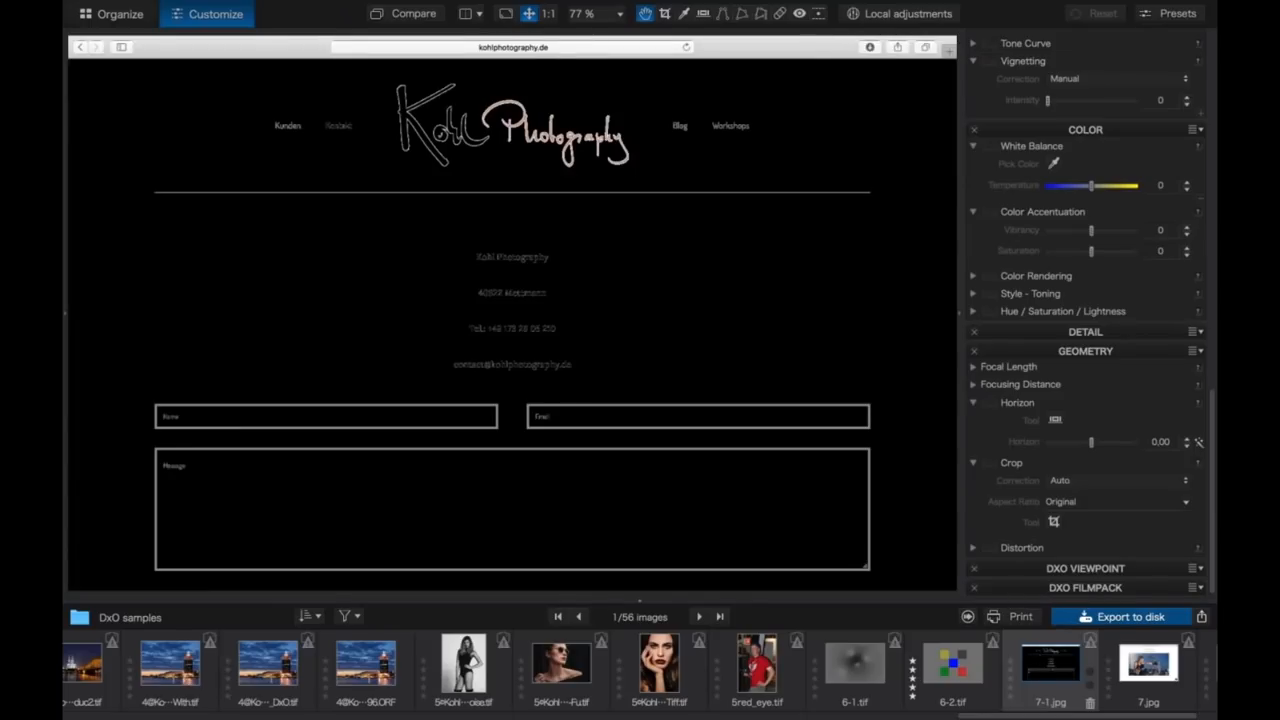
scroll(1020, 450, "up", 10)
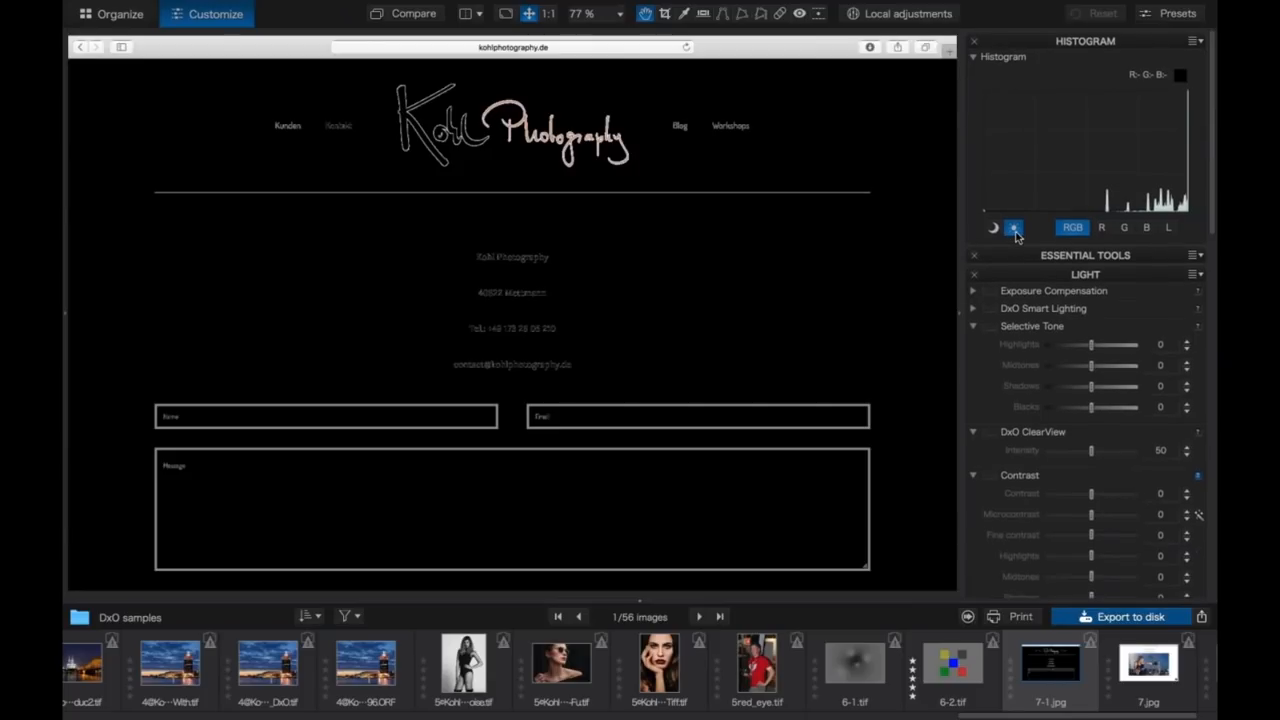
left_click(1015, 232)
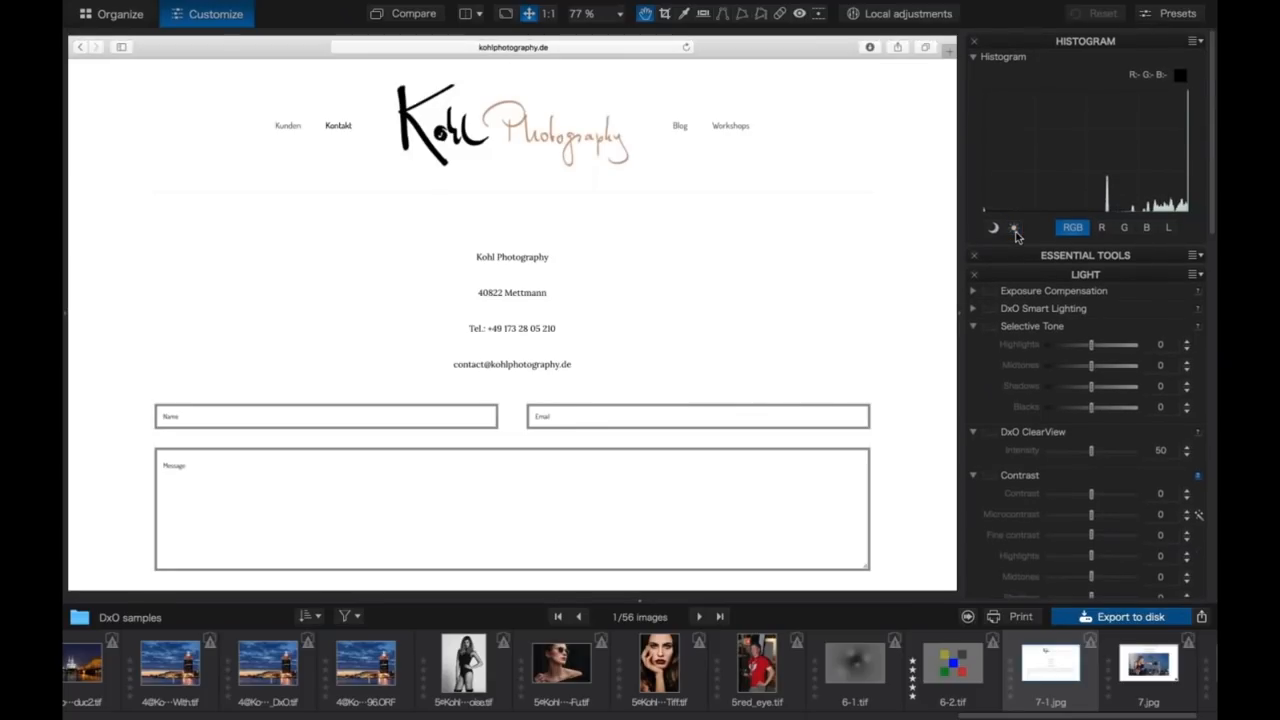
- View the contact page image in full screen and browse through the DxO book page 7.jpg and the shop page 6.jpg
key("f")
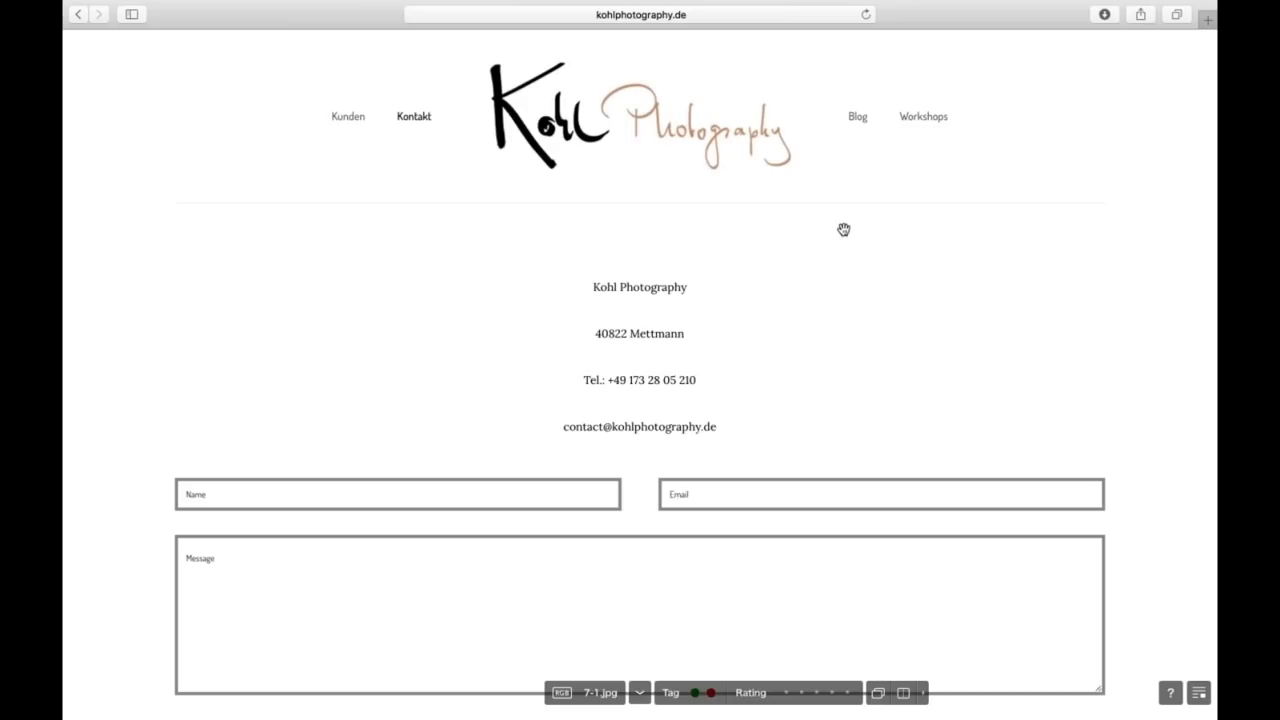
key("Right")
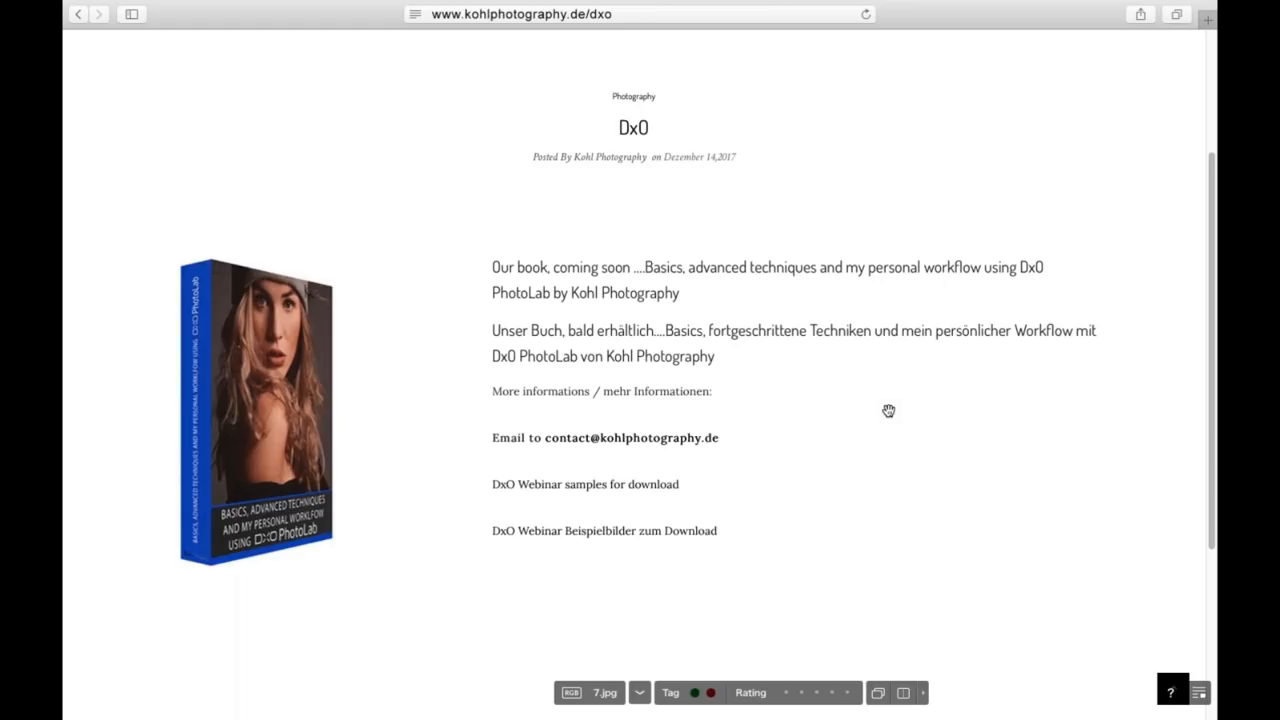
key("Left")
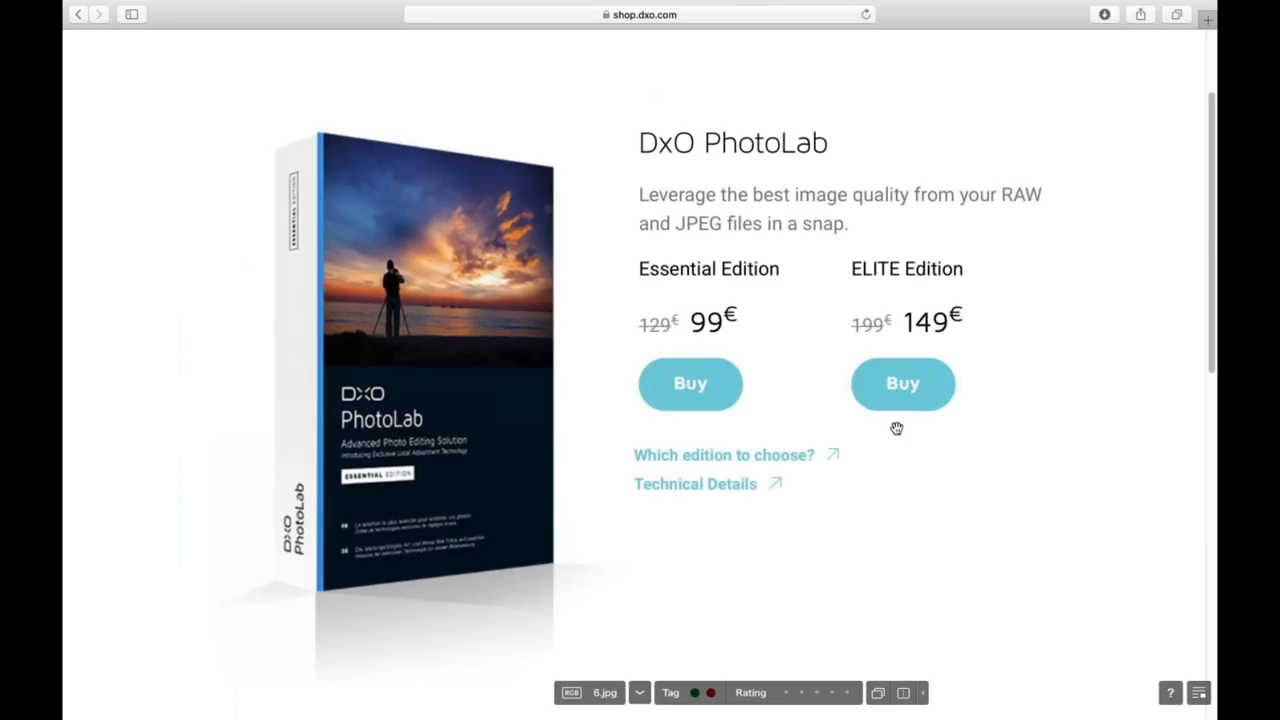